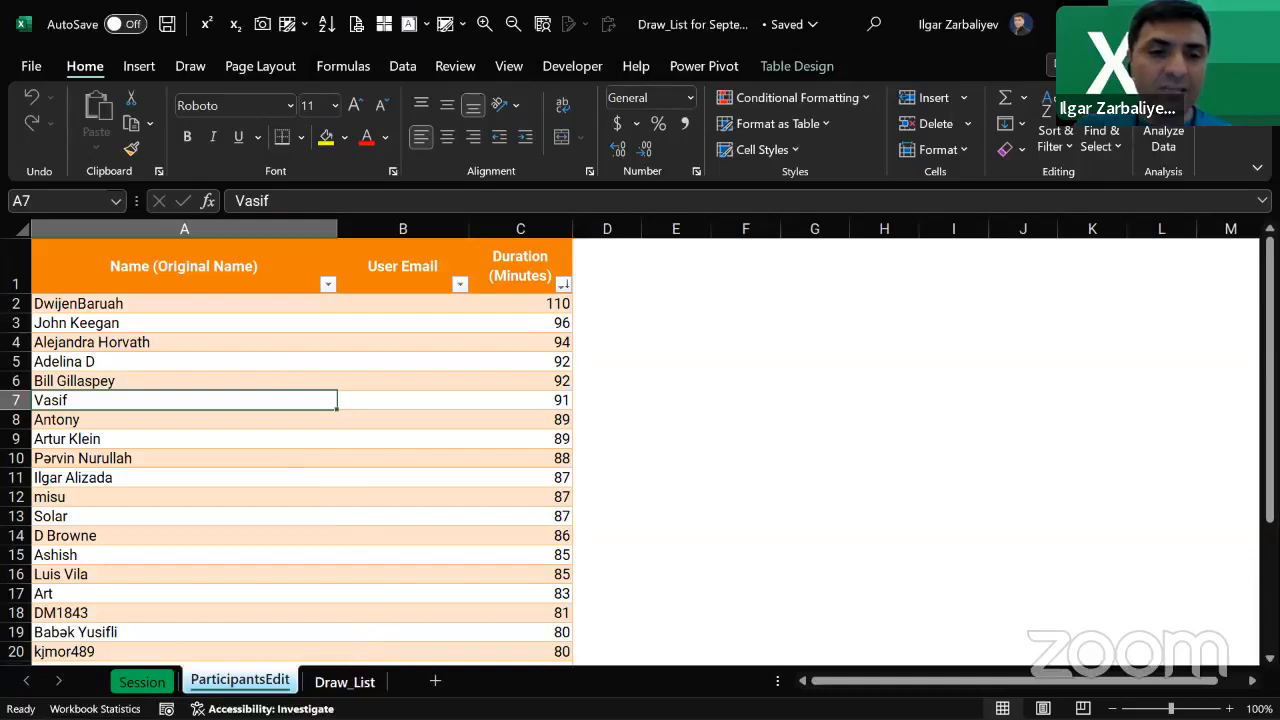
# Review the participants' durations down to the last row, then the Draw_List sheet's unique participants and Number of Attendees formula
pyautogui.scroll(-6, 506, 557)
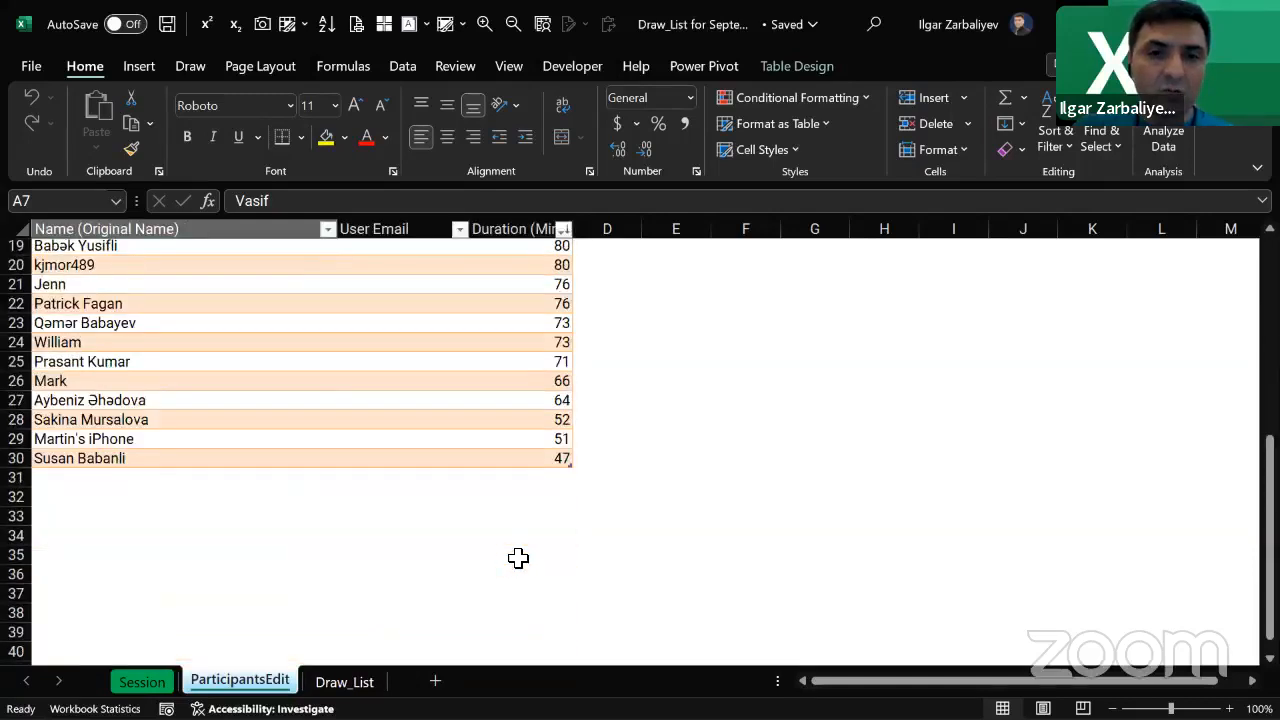
pyautogui.click(558, 458)
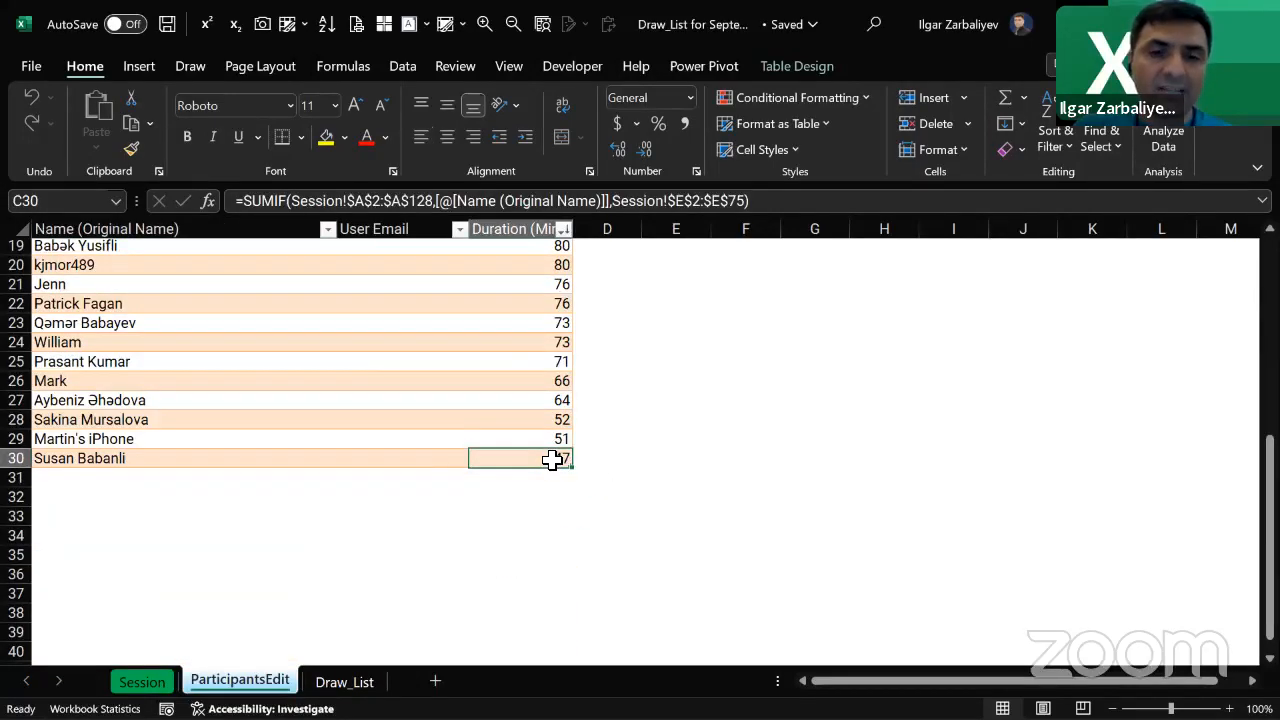
pyautogui.click(335, 682)
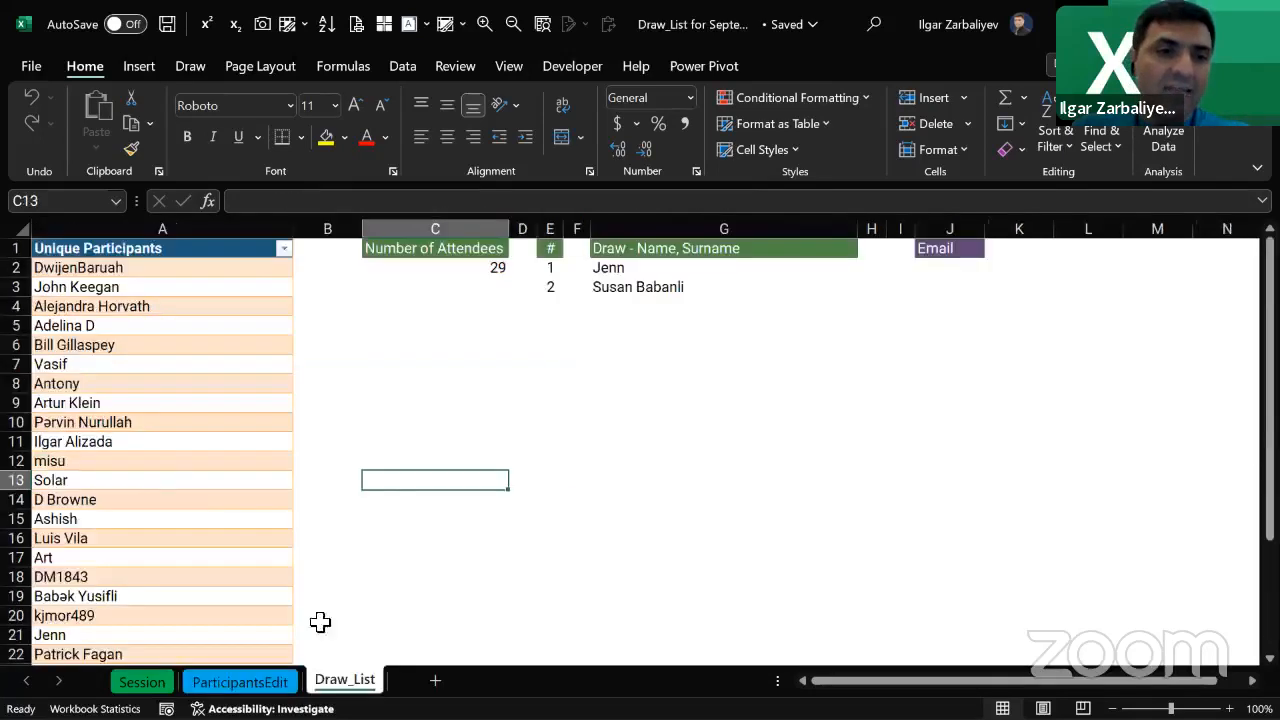
pyautogui.scroll(-4, 160, 478)
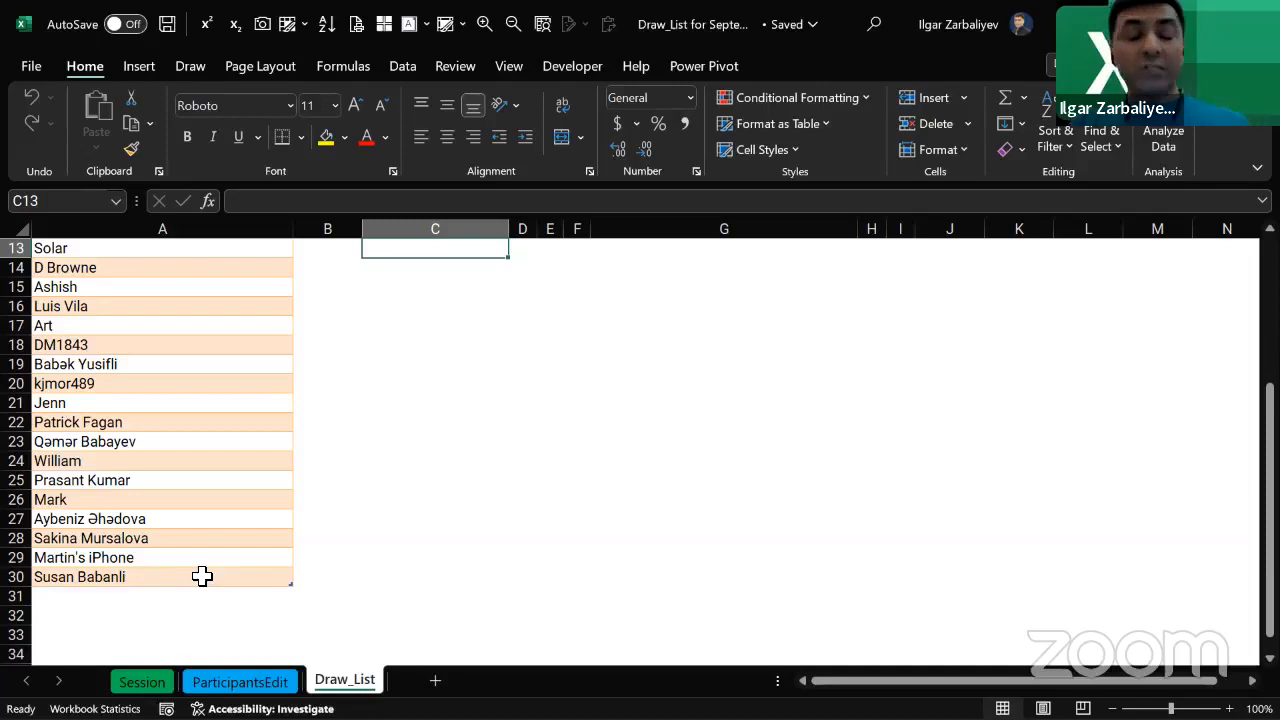
pyautogui.scroll(4, 235, 515)
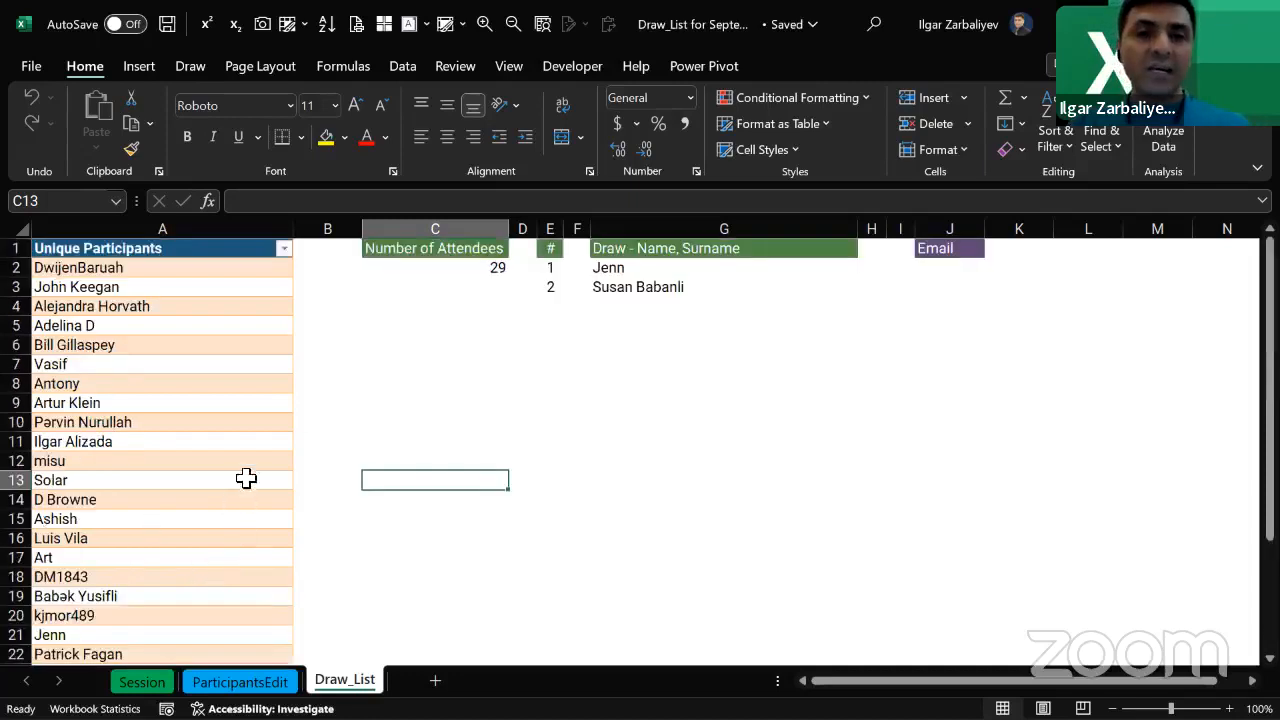
pyautogui.click(470, 273)
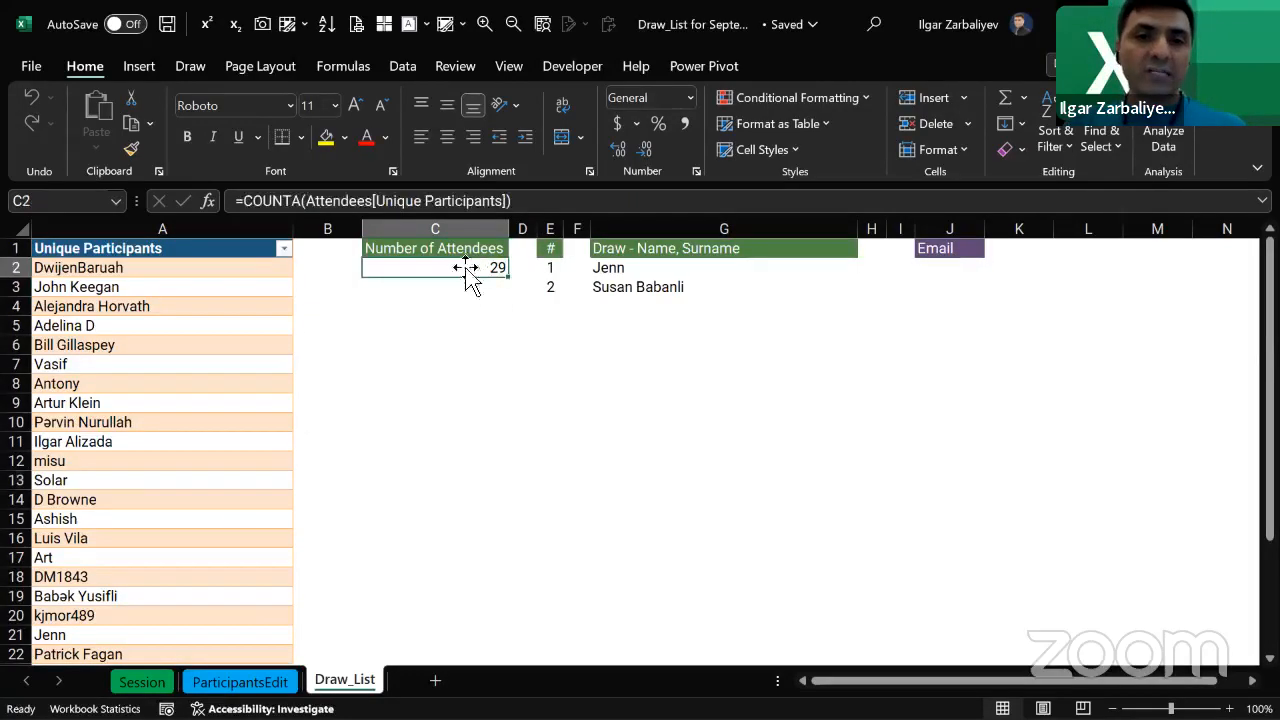
# Recalculate the Draw_List sheet repeatedly to pick two new random participants in the Draw - Name, Surname column
pyautogui.click(658, 267)
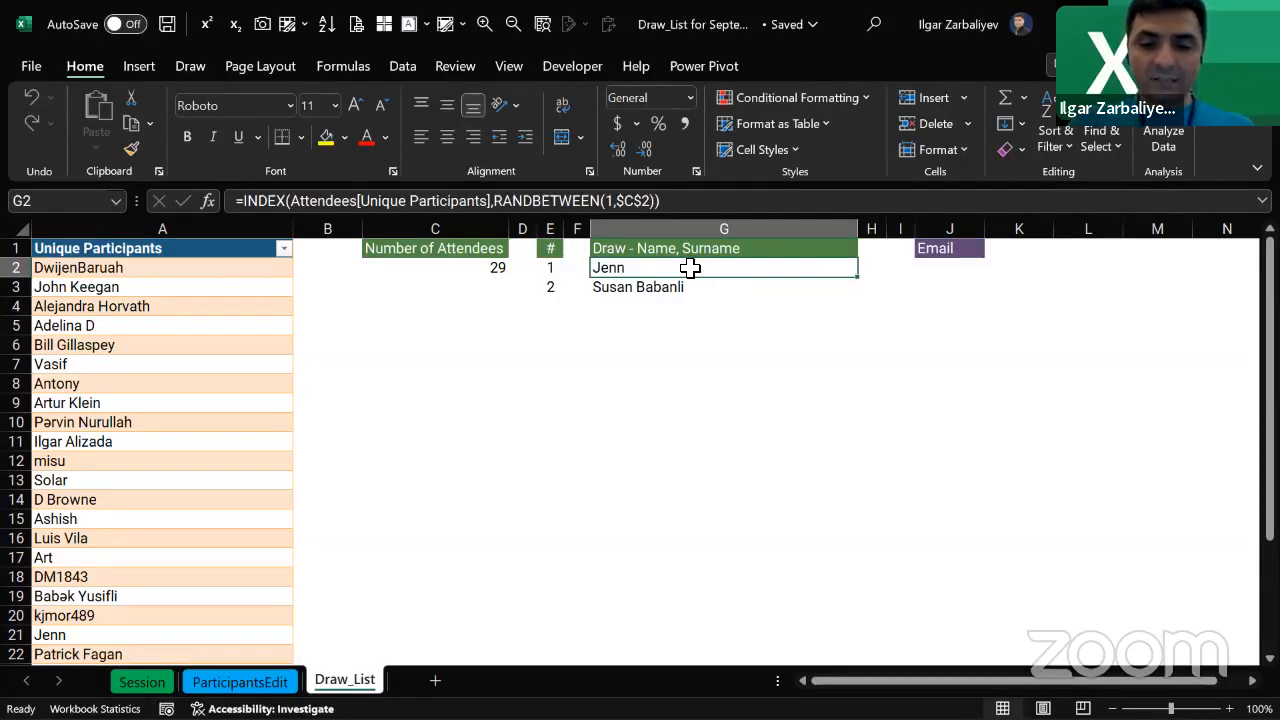
pyautogui.press('F9')
pyautogui.press('F9')
pyautogui.press('F9')
pyautogui.press('F9')
pyautogui.press('F9')
pyautogui.press('F9')
pyautogui.press('F9')
pyautogui.press('F9')
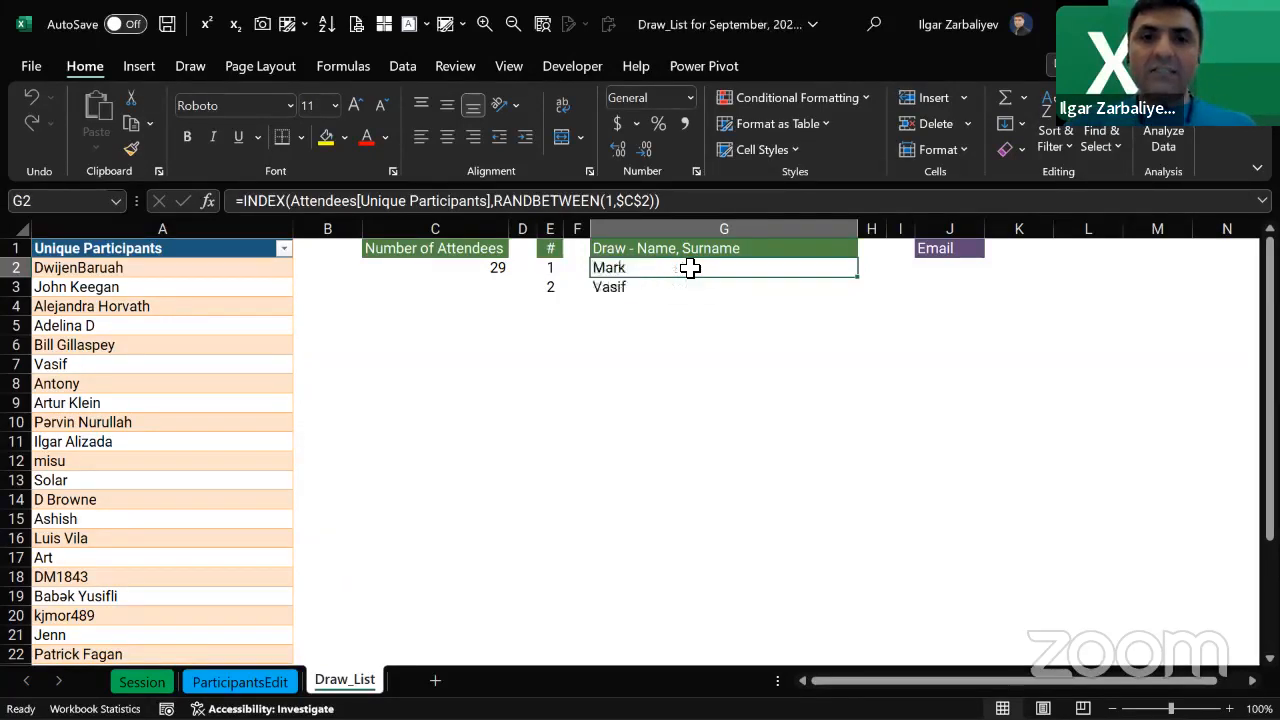
pyautogui.press('F9')
pyautogui.press('F9')
pyautogui.press('F9')
pyautogui.press('F9')
pyautogui.press('F9')
pyautogui.press('F9')
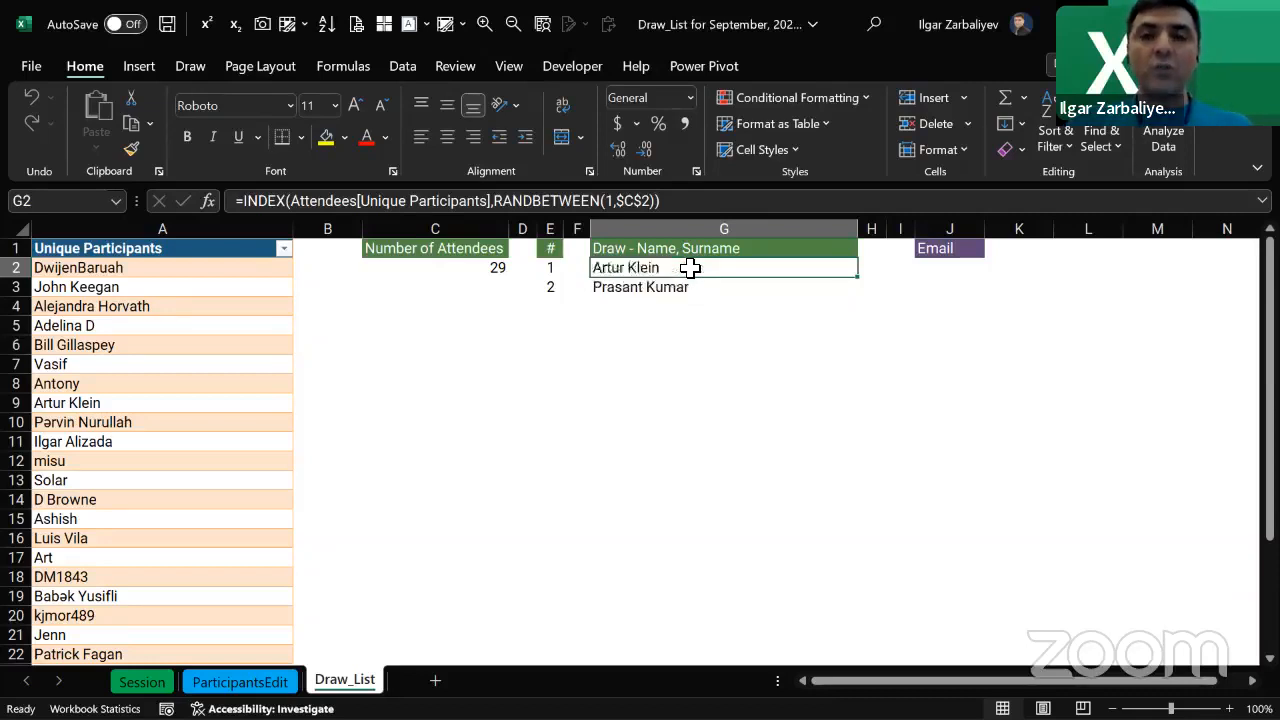
pyautogui.press('F9')
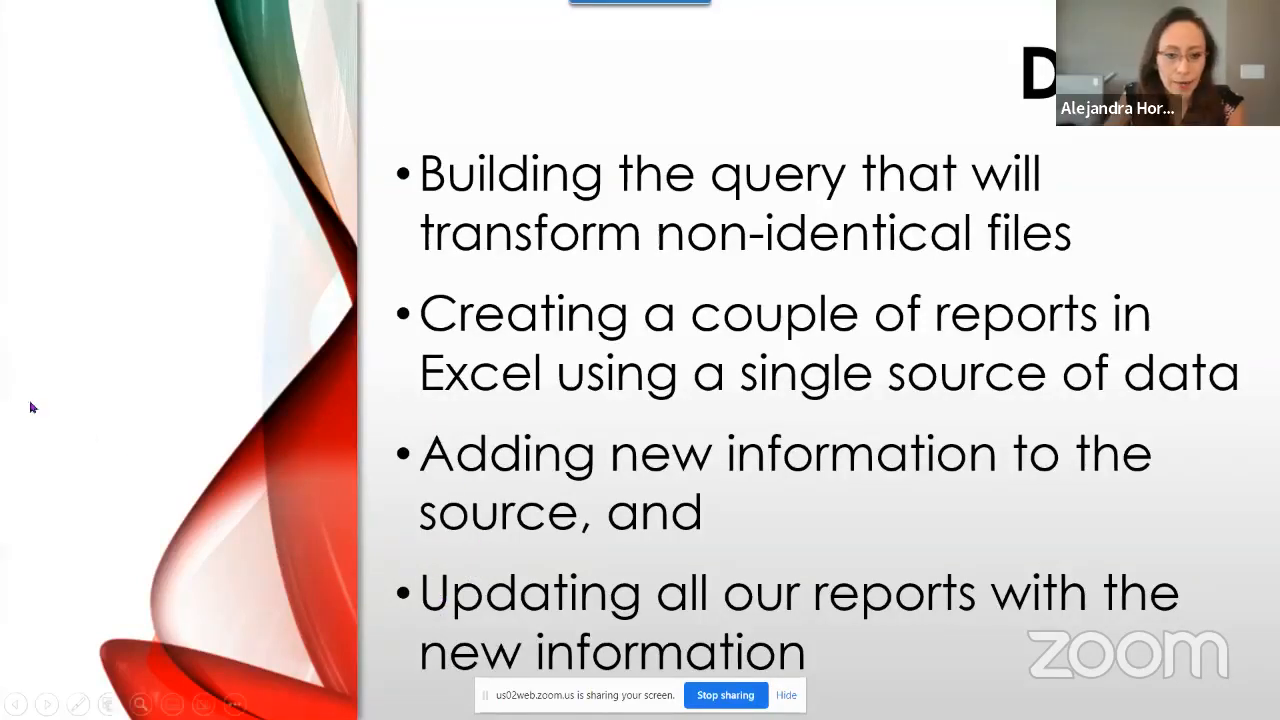
# Advance to the end of the PowerPoint slide show, exit it and restart the presentation from the first slide
pyautogui.click(54, 398)
pyautogui.click(54, 398)
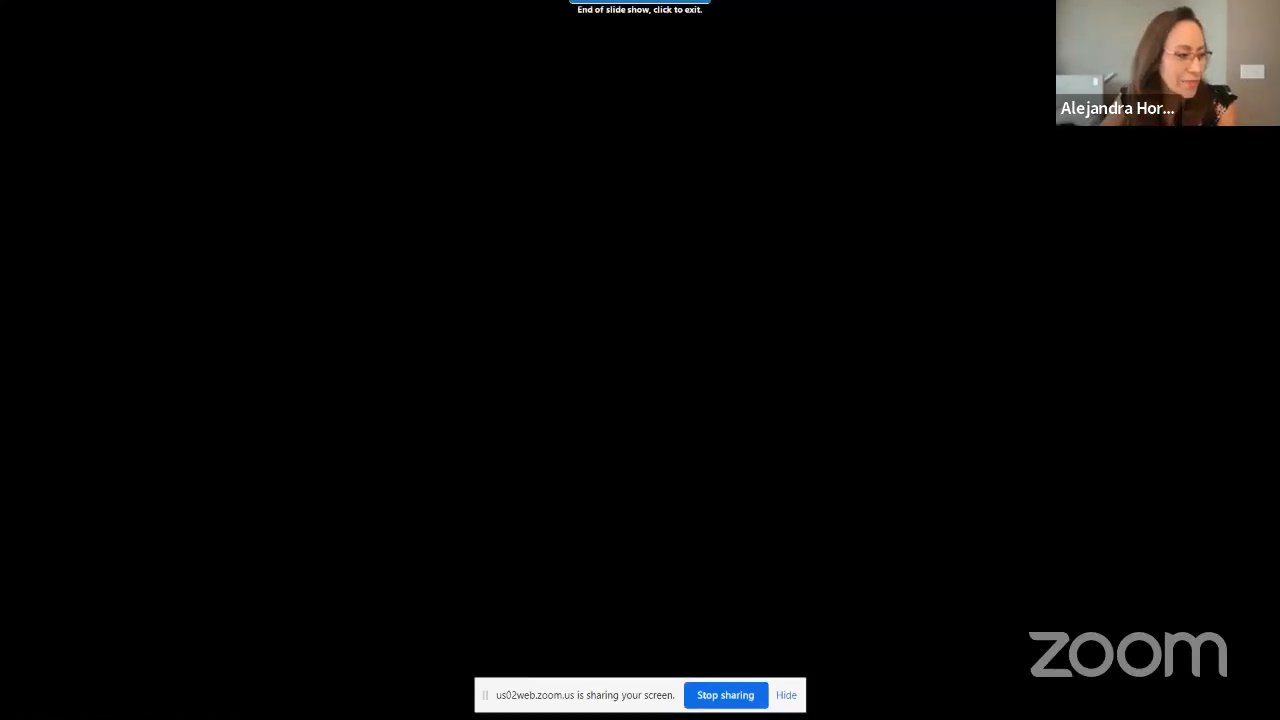
pyautogui.click(767, 55)
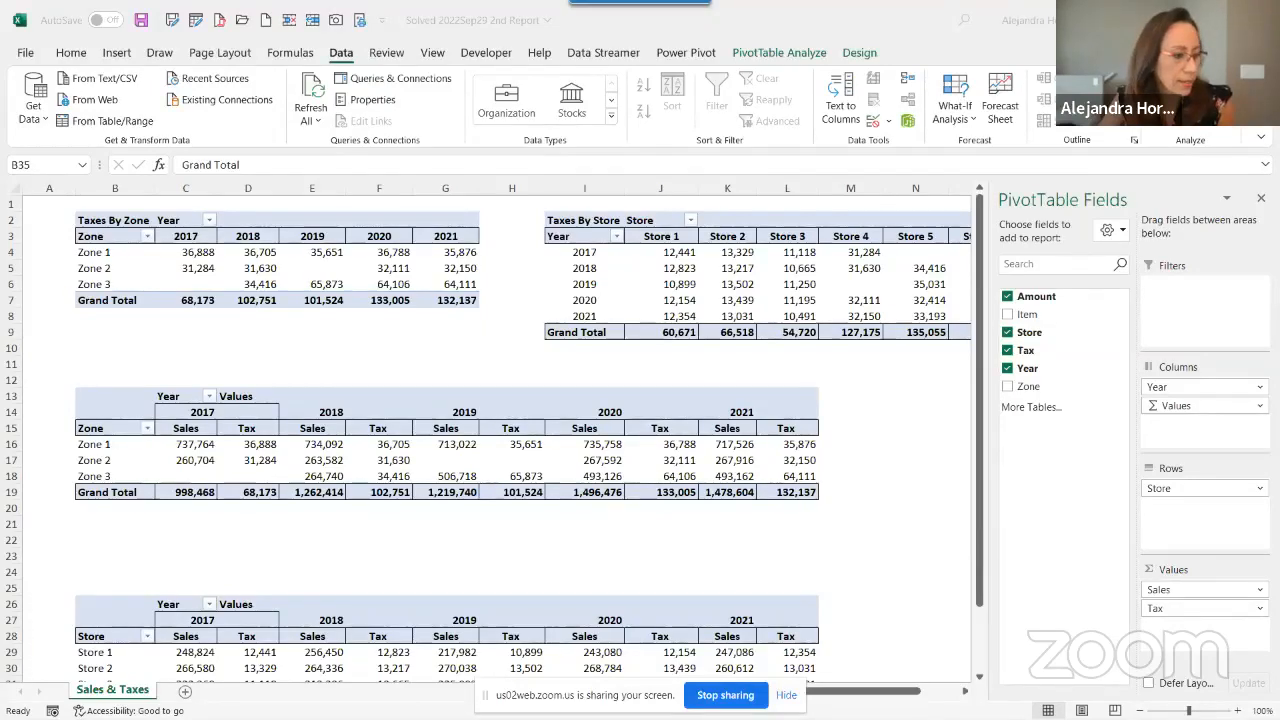
pyautogui.press('F5')
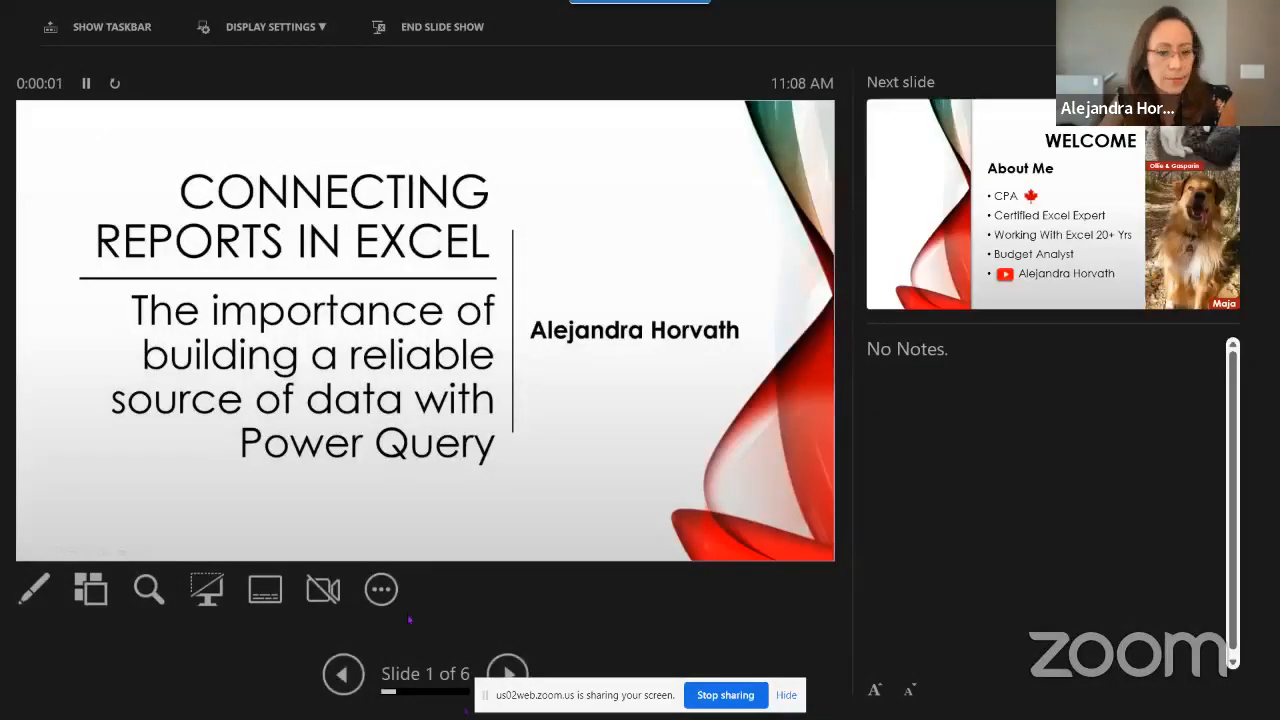
# Swap the presenter view with the slide show display and turn on the laser pointer
pyautogui.click(272, 27)
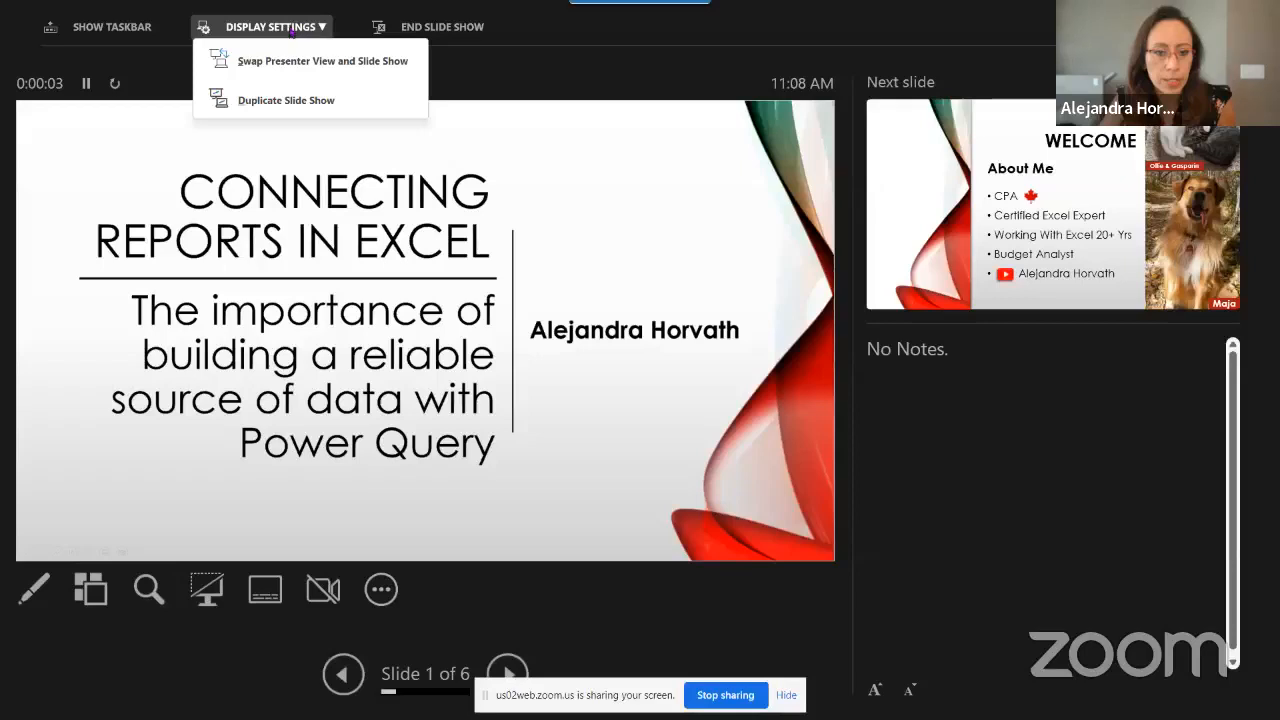
pyautogui.click(289, 60)
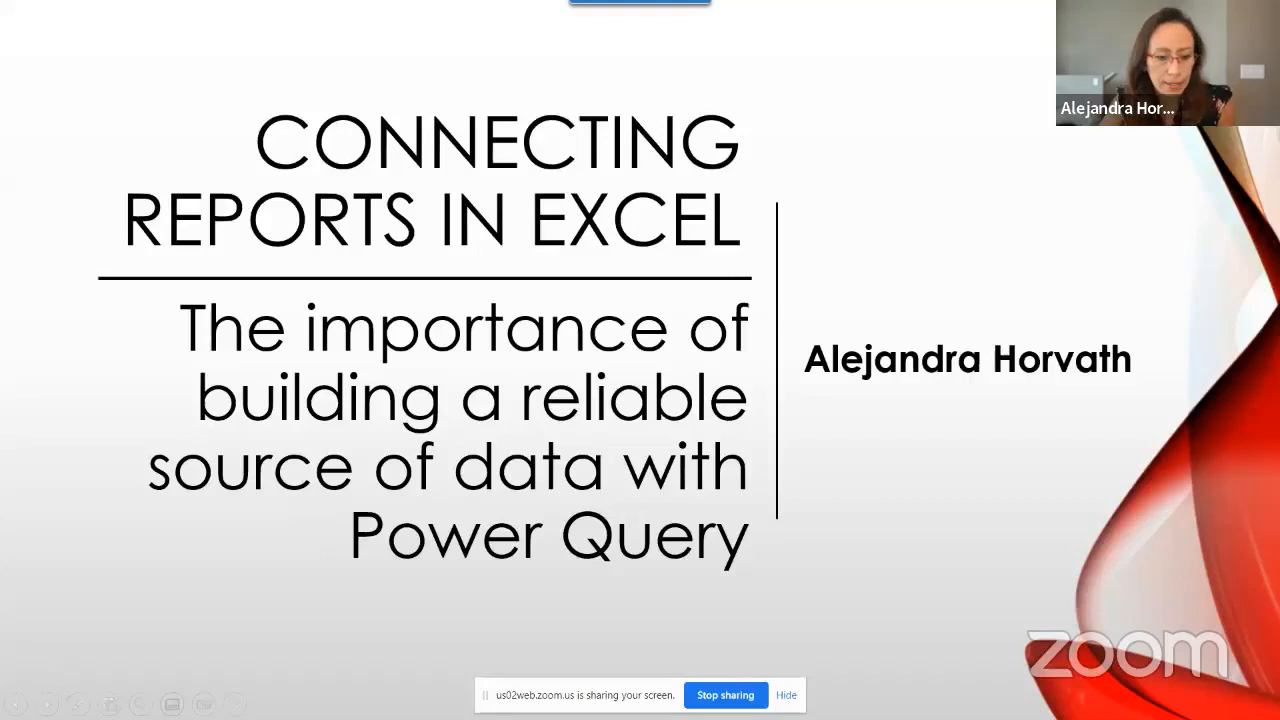
pyautogui.click(78, 704)
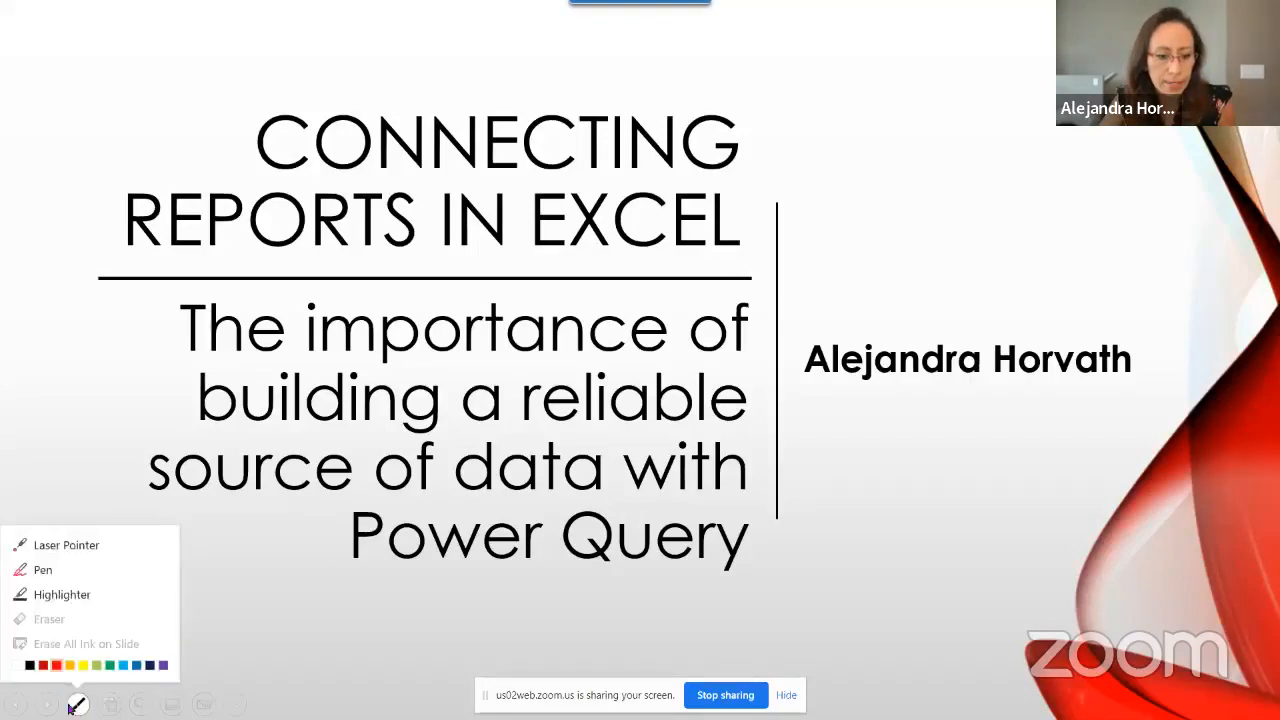
pyautogui.click(62, 545)
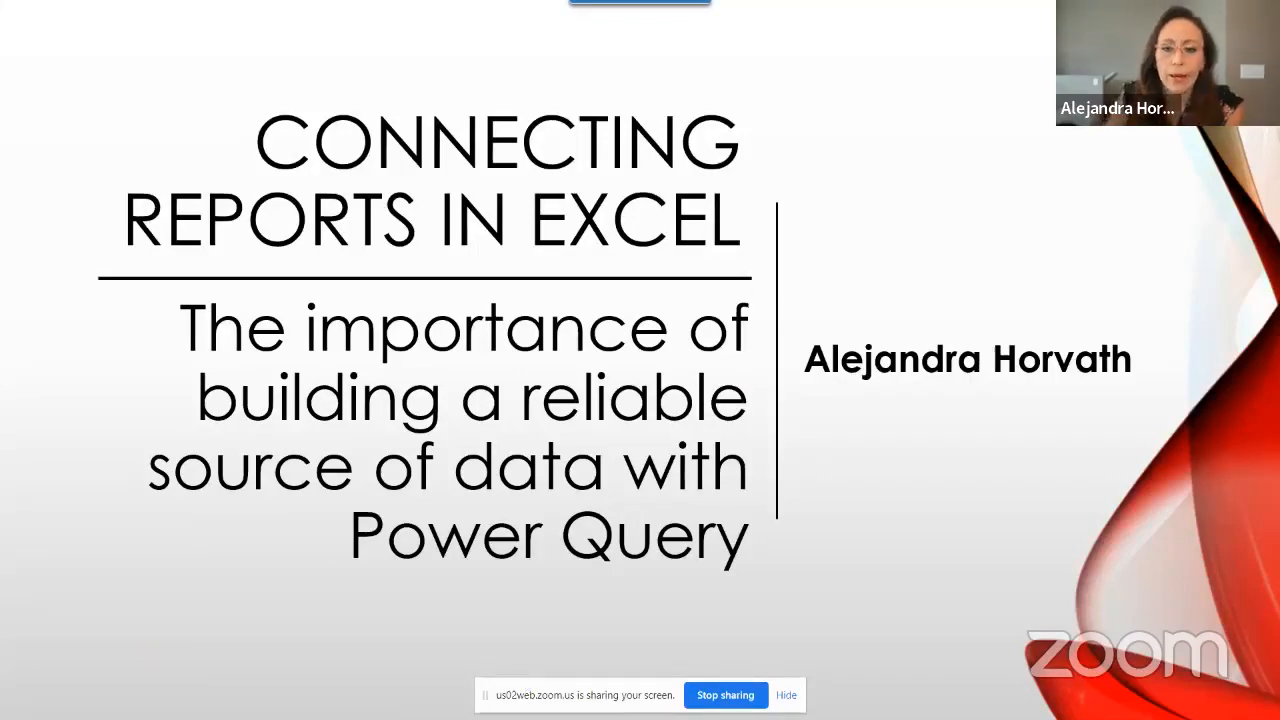
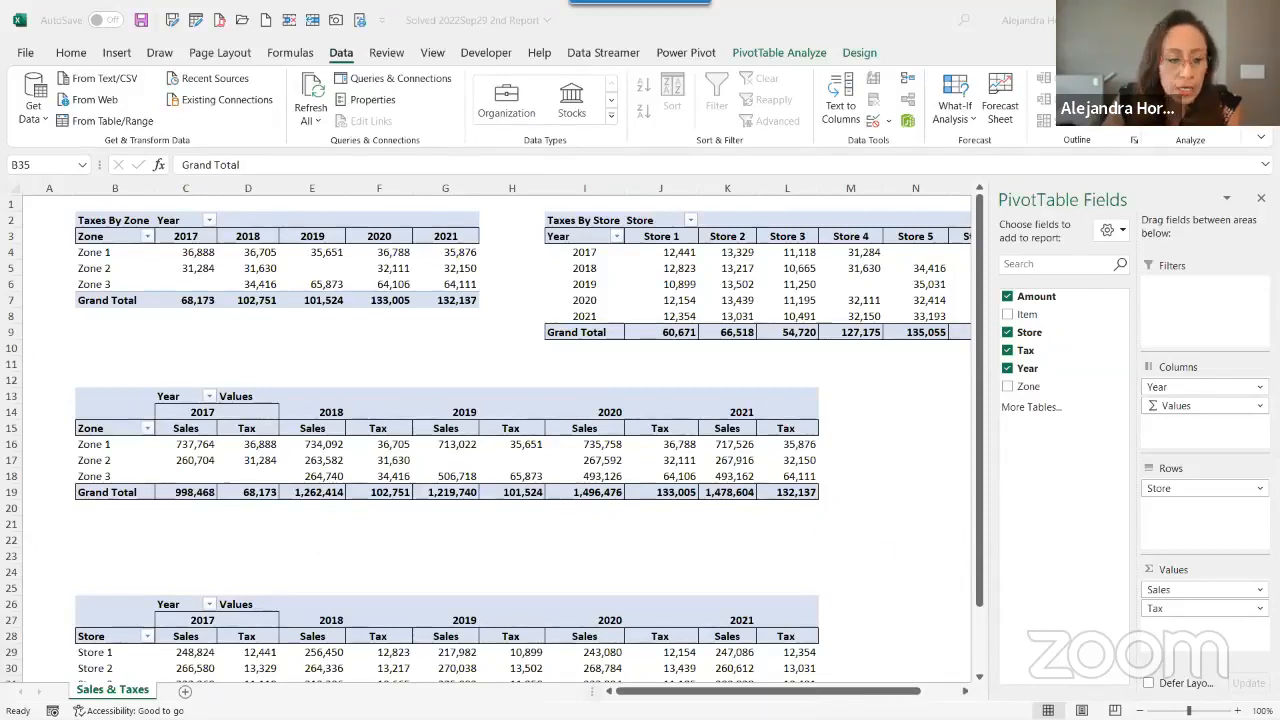
# Switch to File Explorer and select the Zone 1, Zone 2 and Zone 3 workbooks in the Sales folder
pyautogui.hotkey('alt', 'Tab')
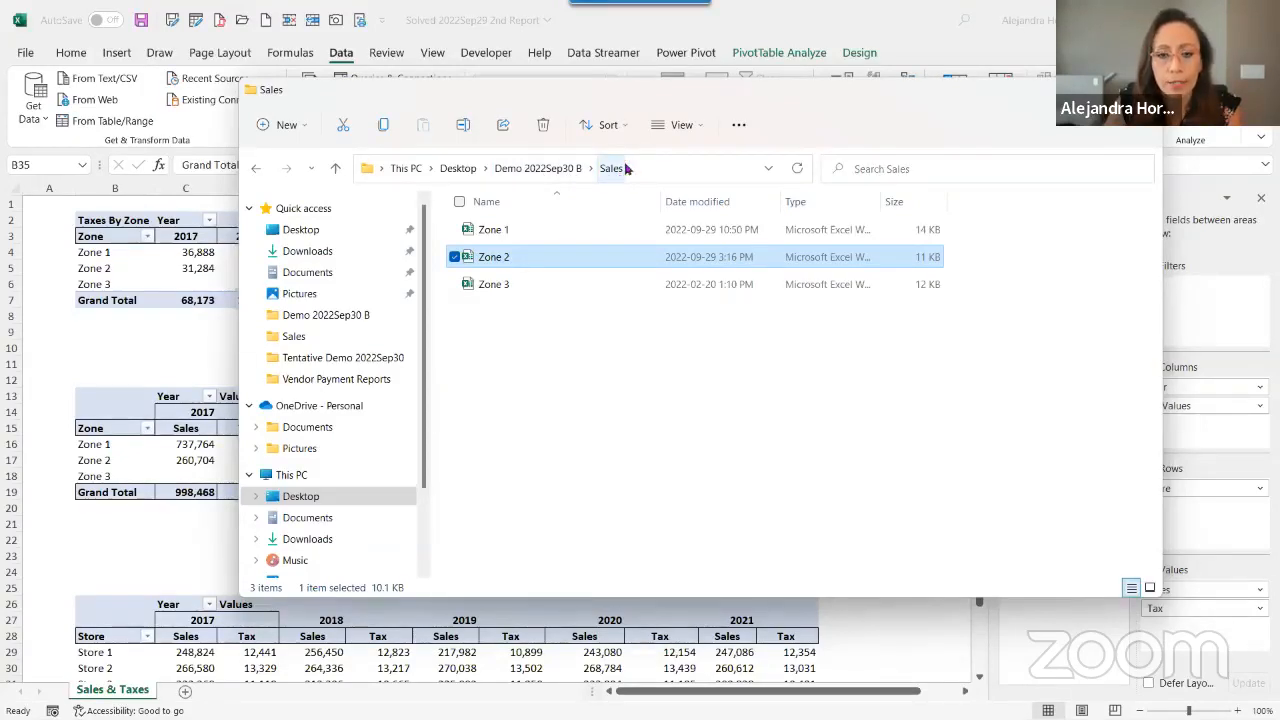
pyautogui.click(625, 236)
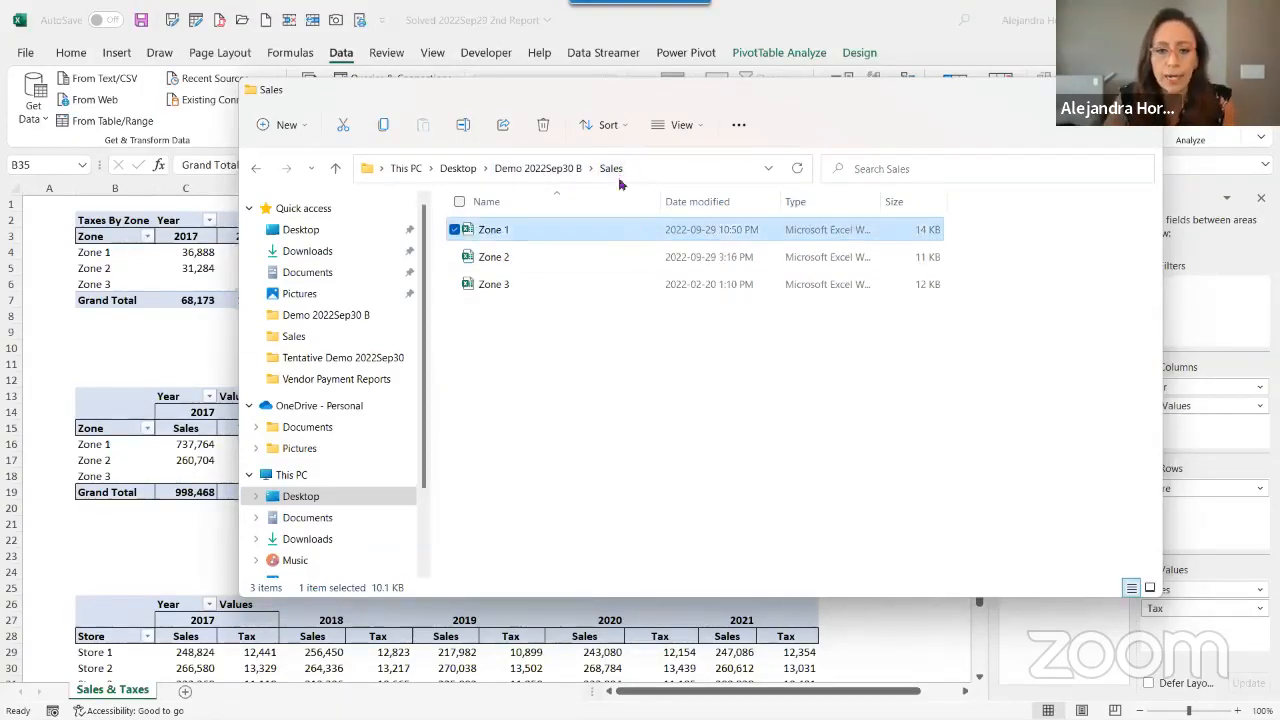
pyautogui.keyDown('shift'); pyautogui.click(597, 286); pyautogui.keyUp('shift')
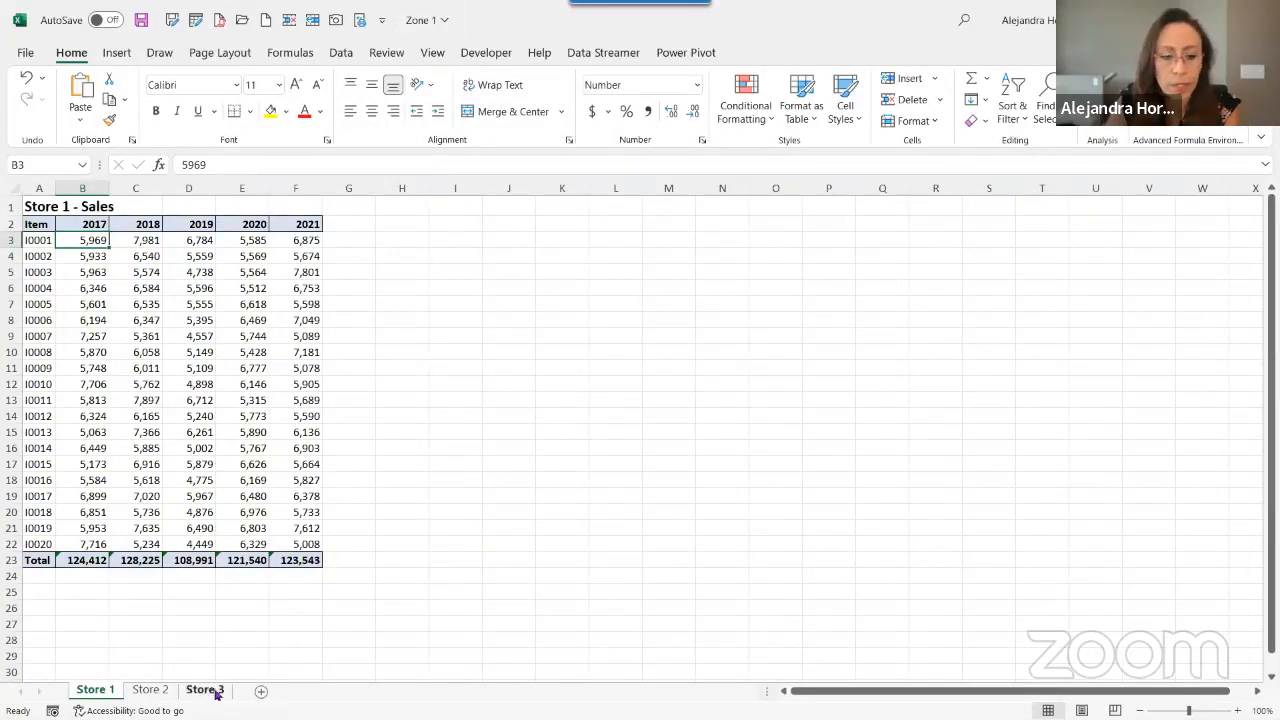
# Look through the Store 1, Store 2 and Store 3 sheets of the Zone 1 workbook in Excel
pyautogui.click(163, 692)
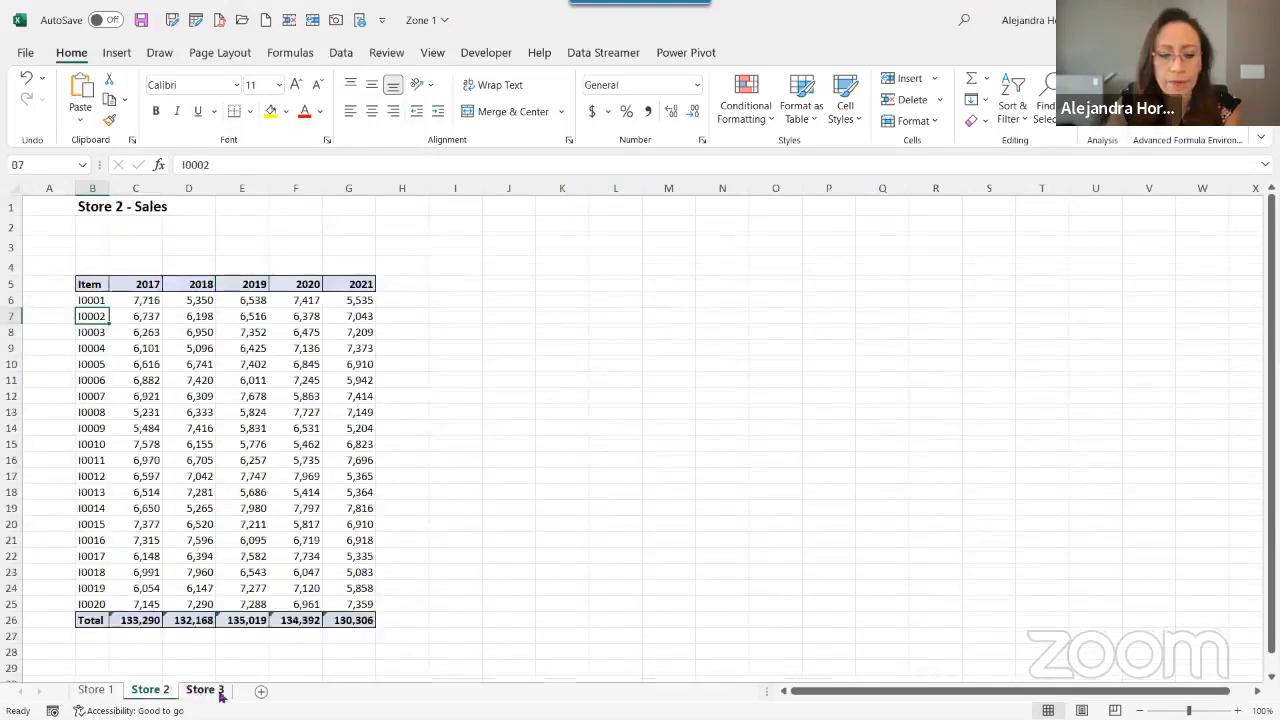
pyautogui.click(198, 694)
pyautogui.click(148, 690)
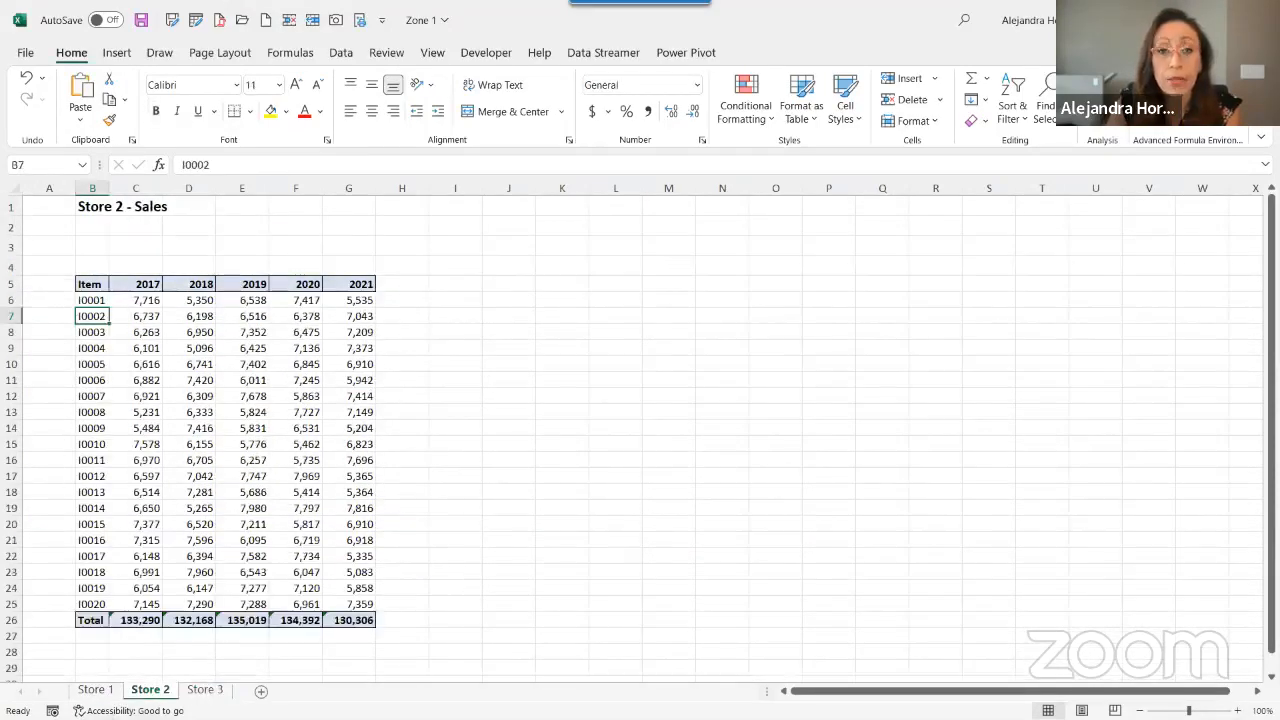
pyautogui.click(101, 694)
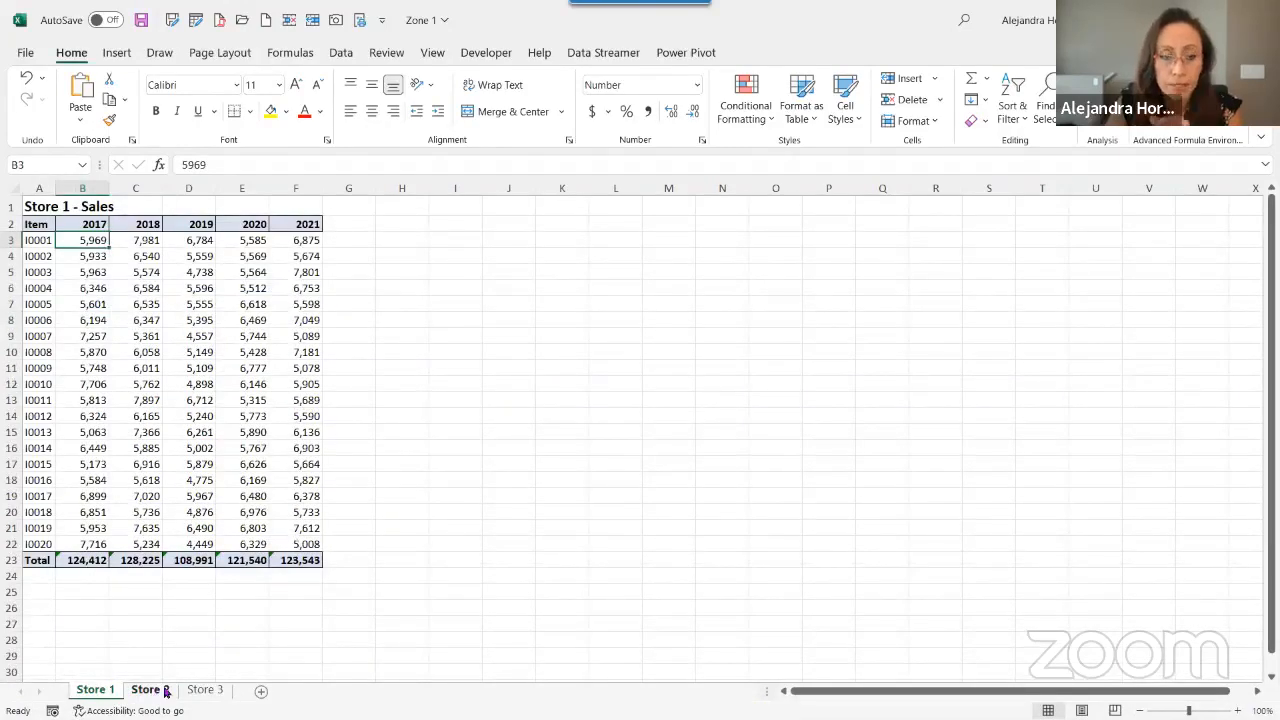
# Examine the title row and the start of the header row on the Store 1 sheet
pyautogui.click(14, 208)
pyautogui.click(33, 208)
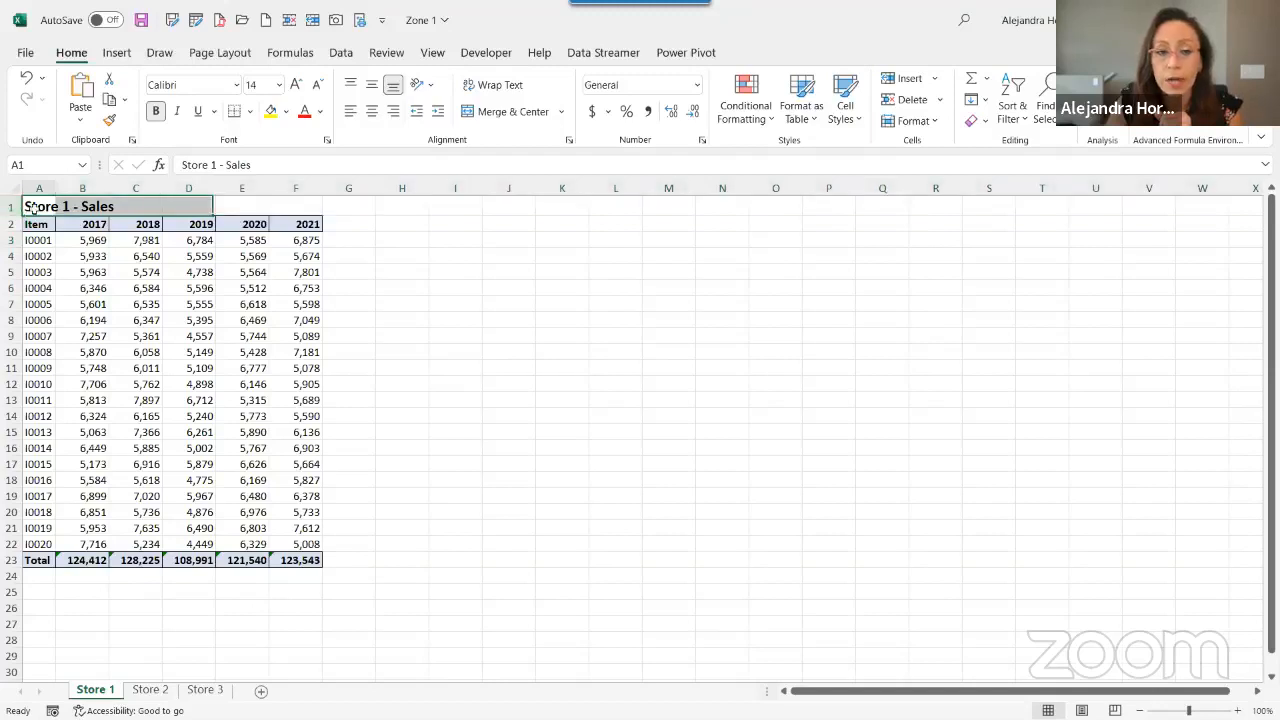
pyautogui.click(36, 230)
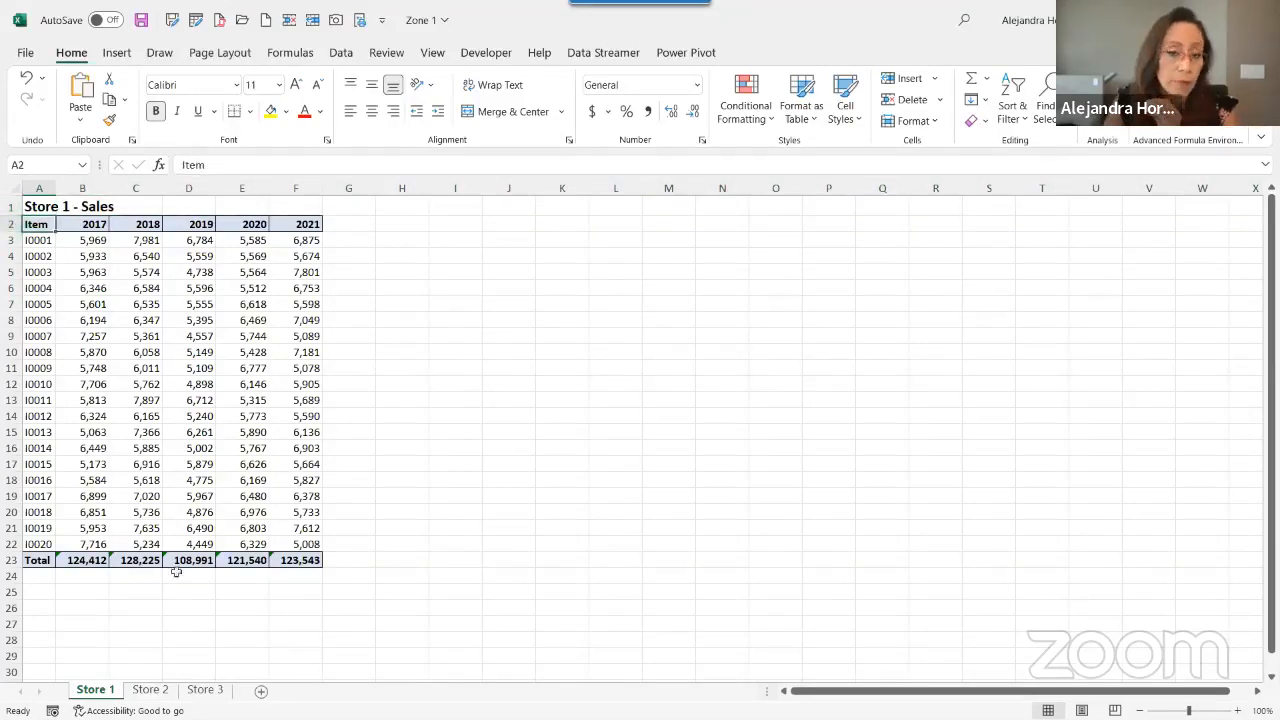
# Examine the blank rows 2 to 4 and the header row's starting cell on the Store 2 sheet
pyautogui.click(157, 694)
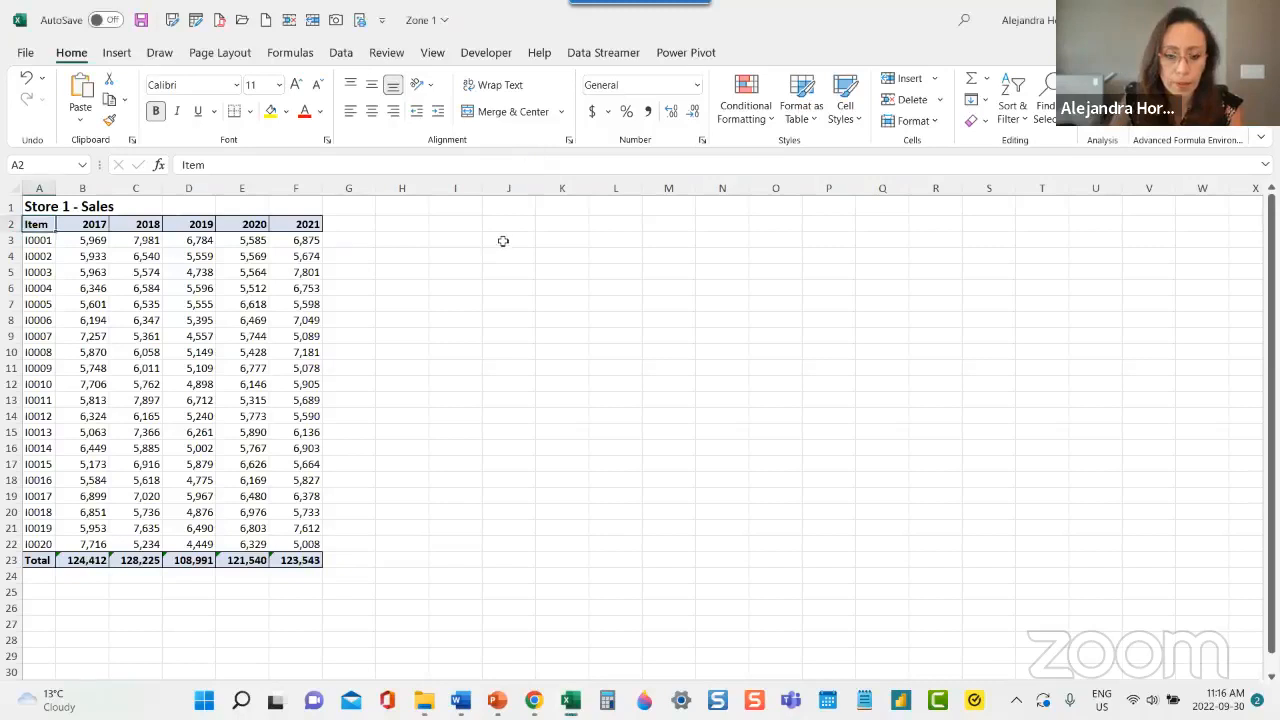
pyautogui.hotkey('ctrl', 'pagedown')
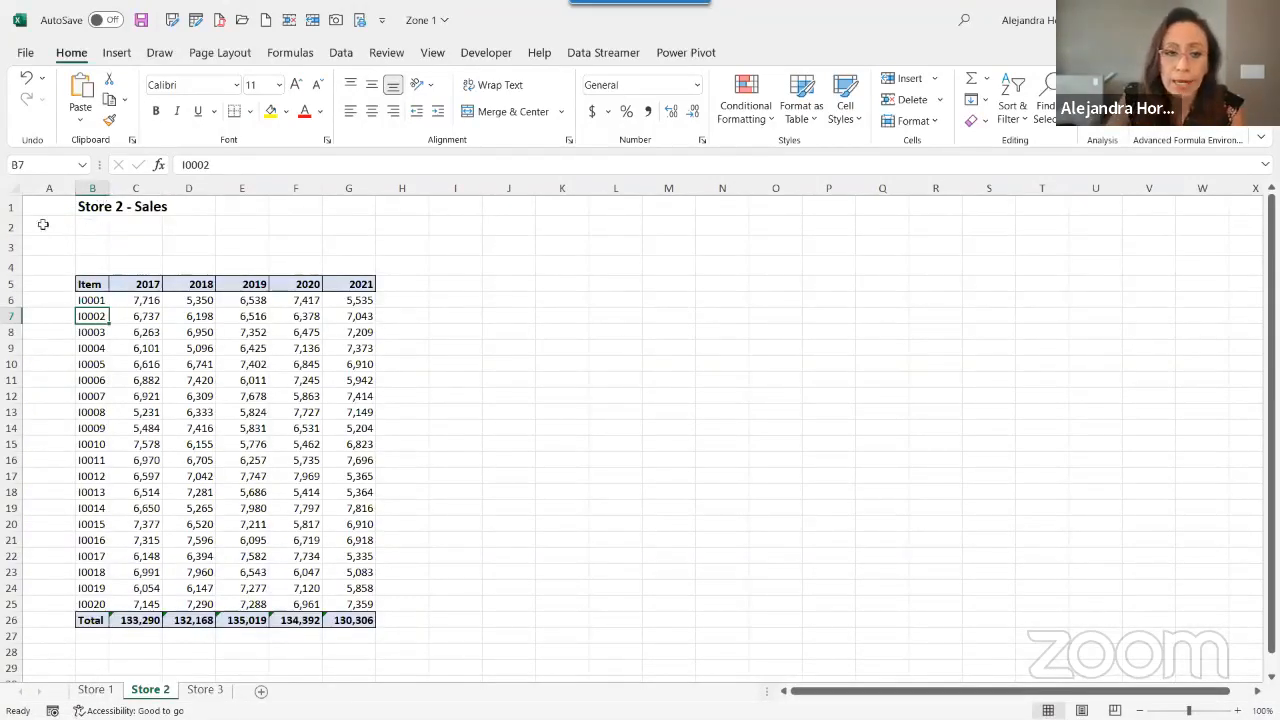
pyautogui.moveTo(12, 226); pyautogui.dragTo(12, 266)
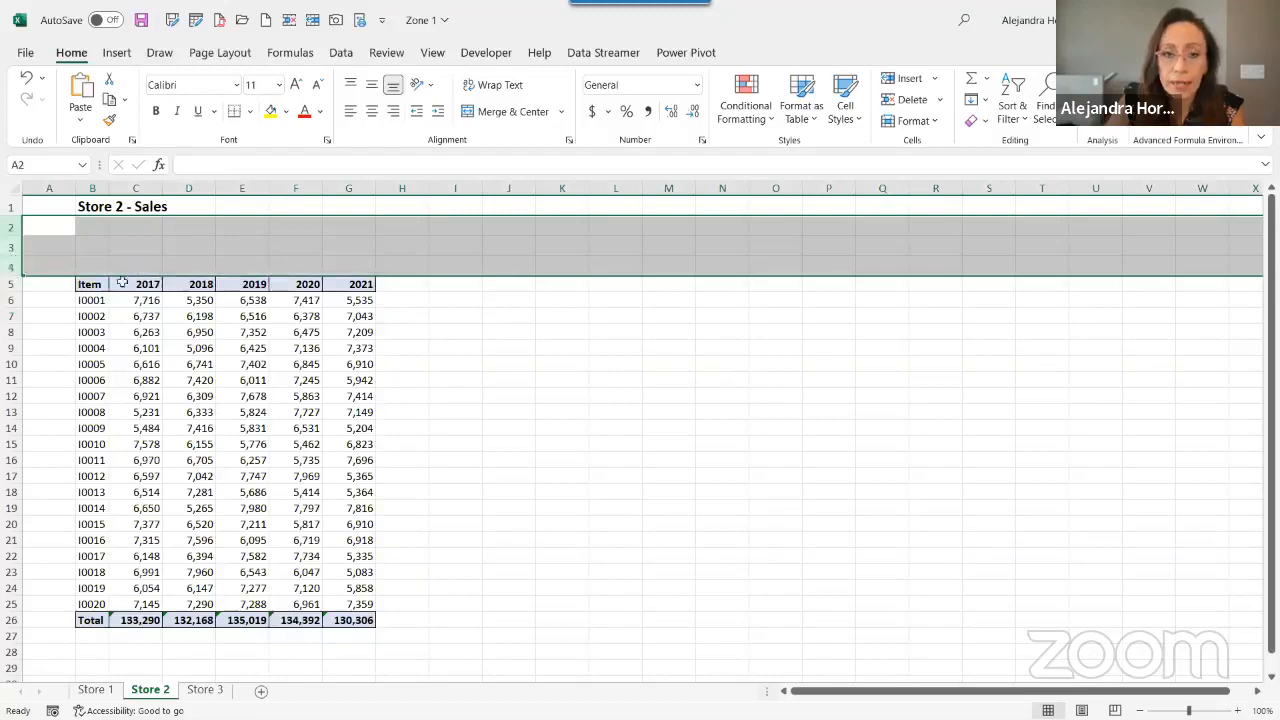
pyautogui.click(84, 284)
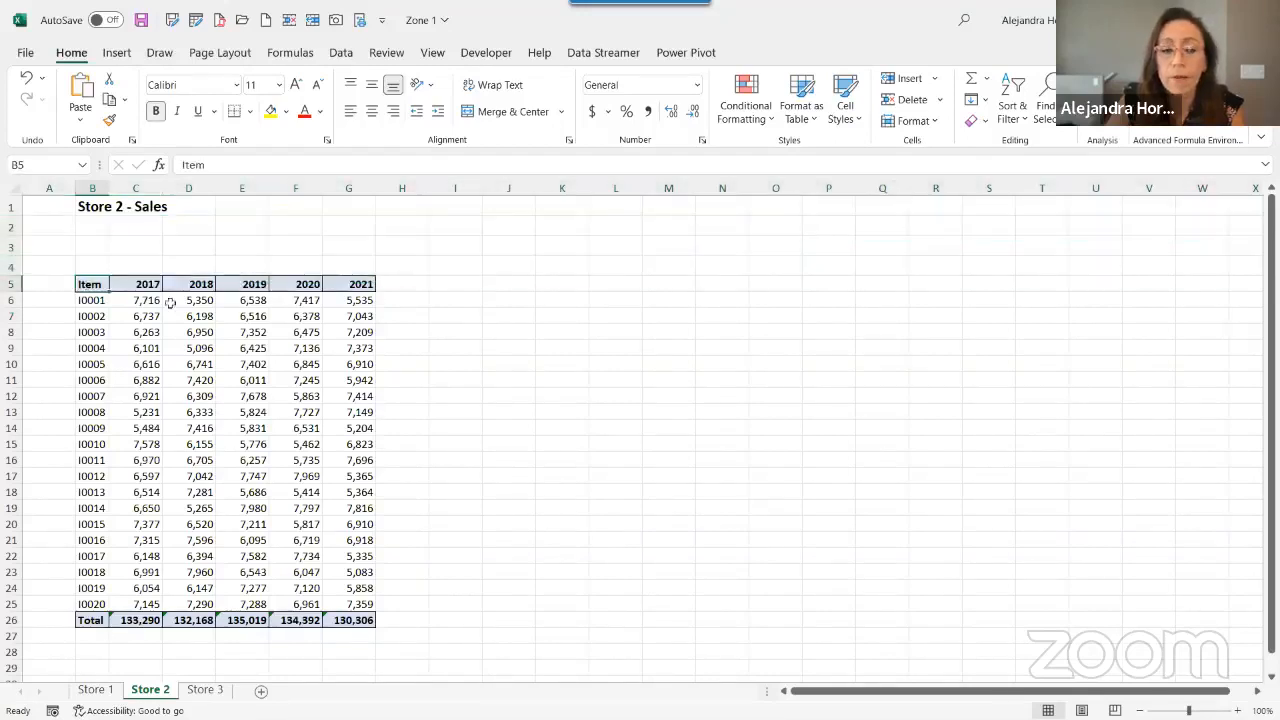
# Examine the blank row under the title and the full list of item codes on the Store 3 sheet
pyautogui.hotkey('ctrl', 'pagedown')
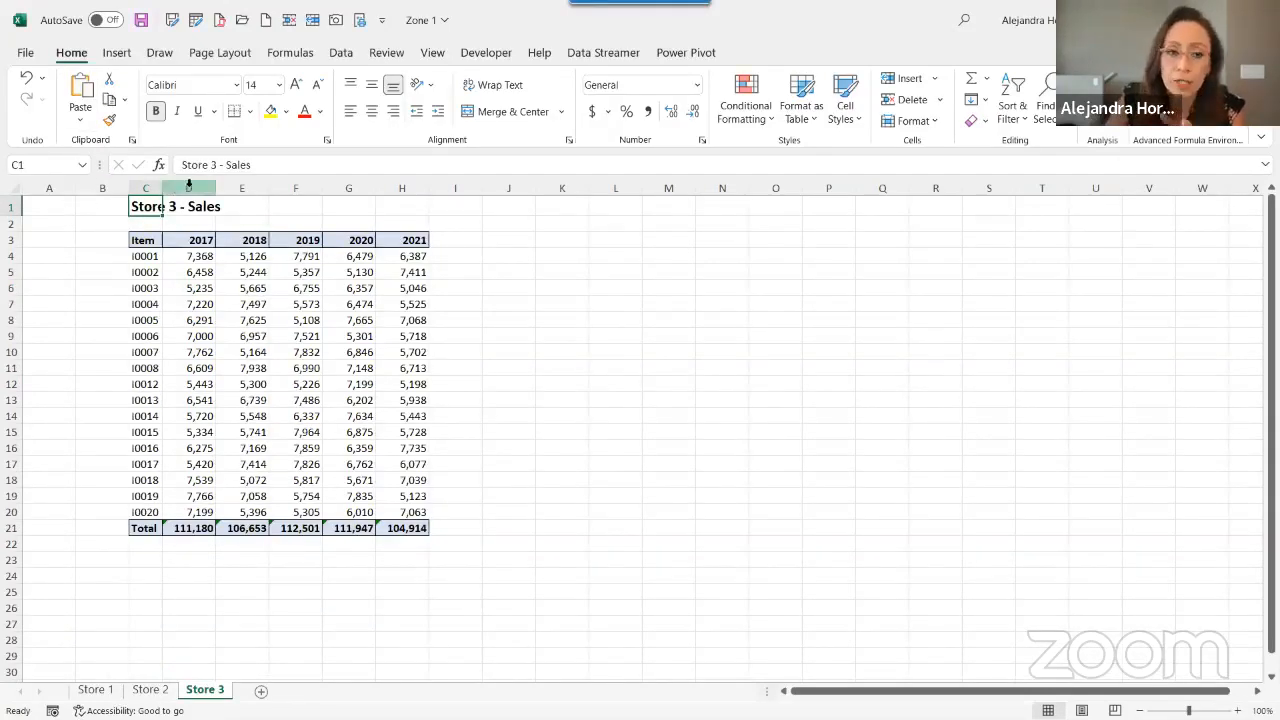
pyautogui.click(155, 222)
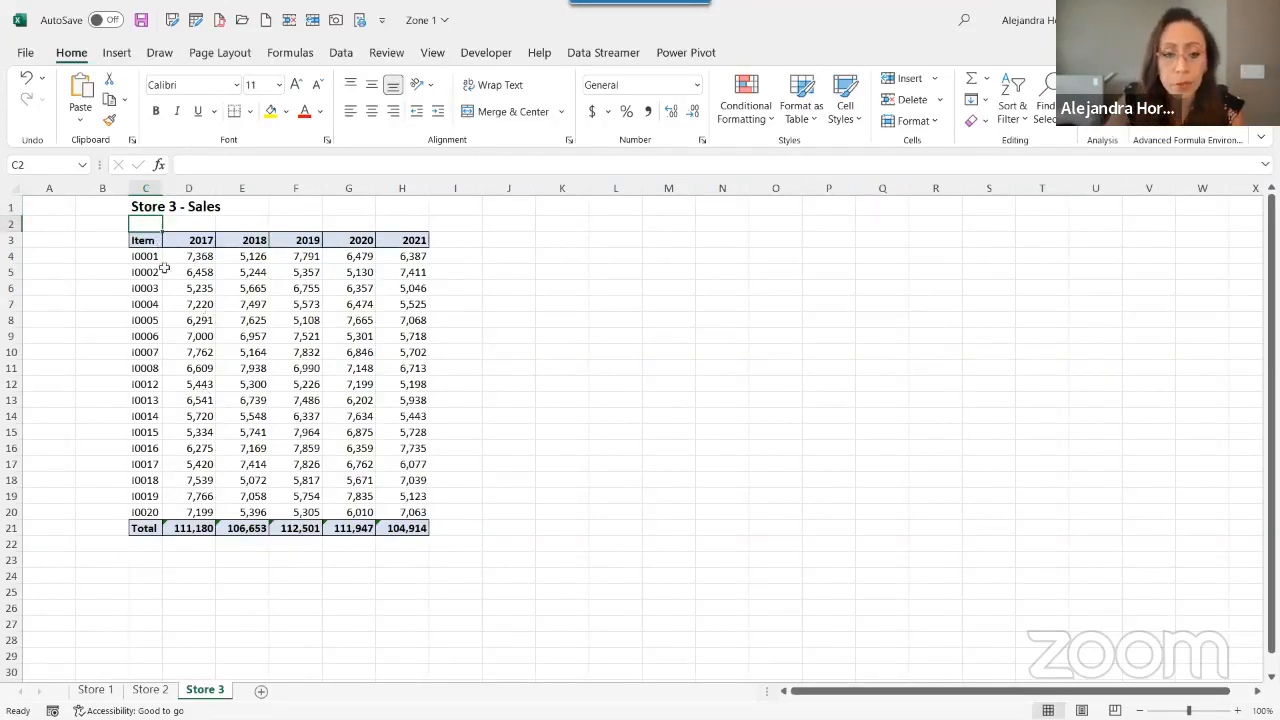
pyautogui.moveTo(138, 256); pyautogui.dragTo(146, 514)
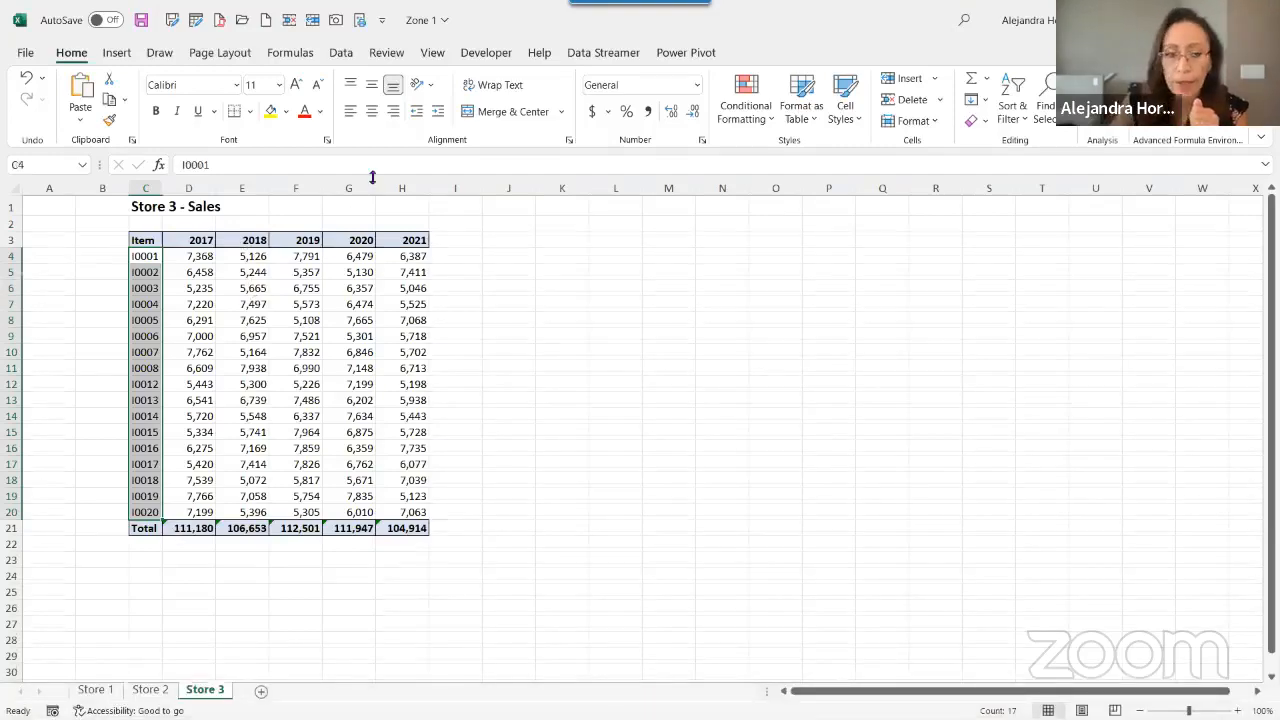
# Check the full item code list on the Store 2 sheet for comparison, then return to the Store 1 sheet
pyautogui.hotkey('ctrl', 'pageup')
pyautogui.click(93, 289)
pyautogui.moveTo(95, 298); pyautogui.dragTo(105, 606)
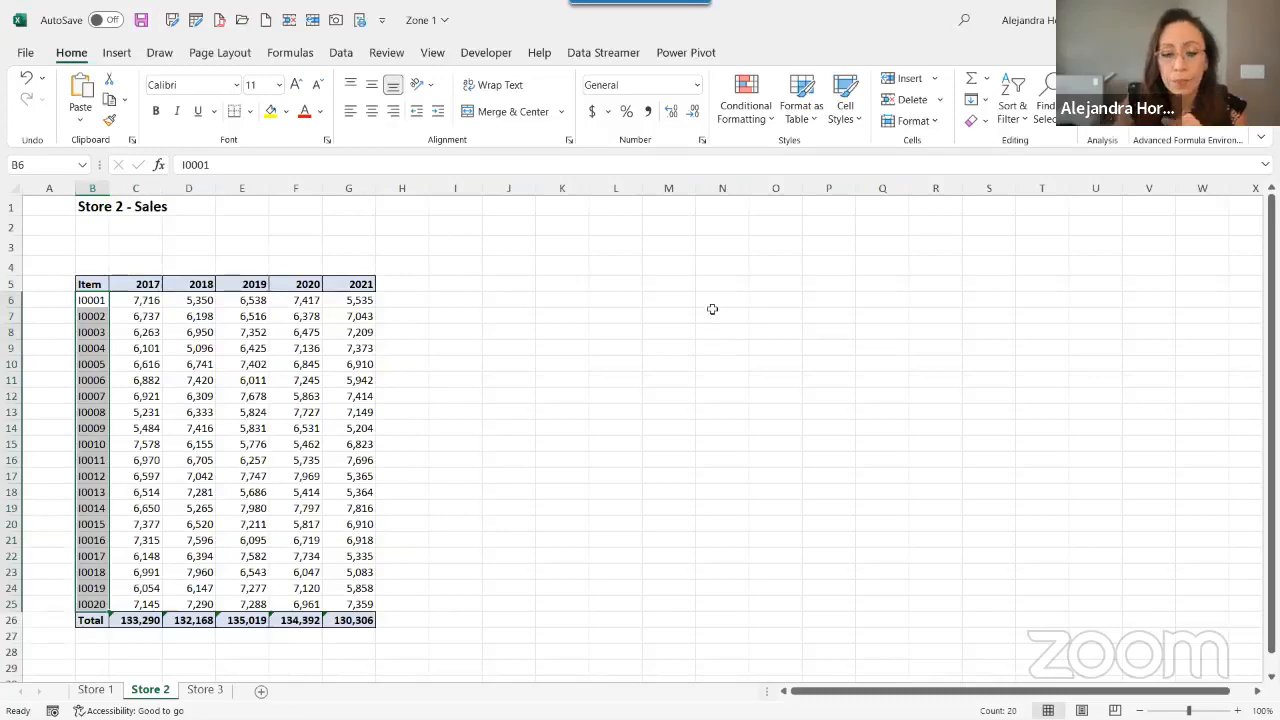
pyautogui.hotkey('ctrl', 'pageup')
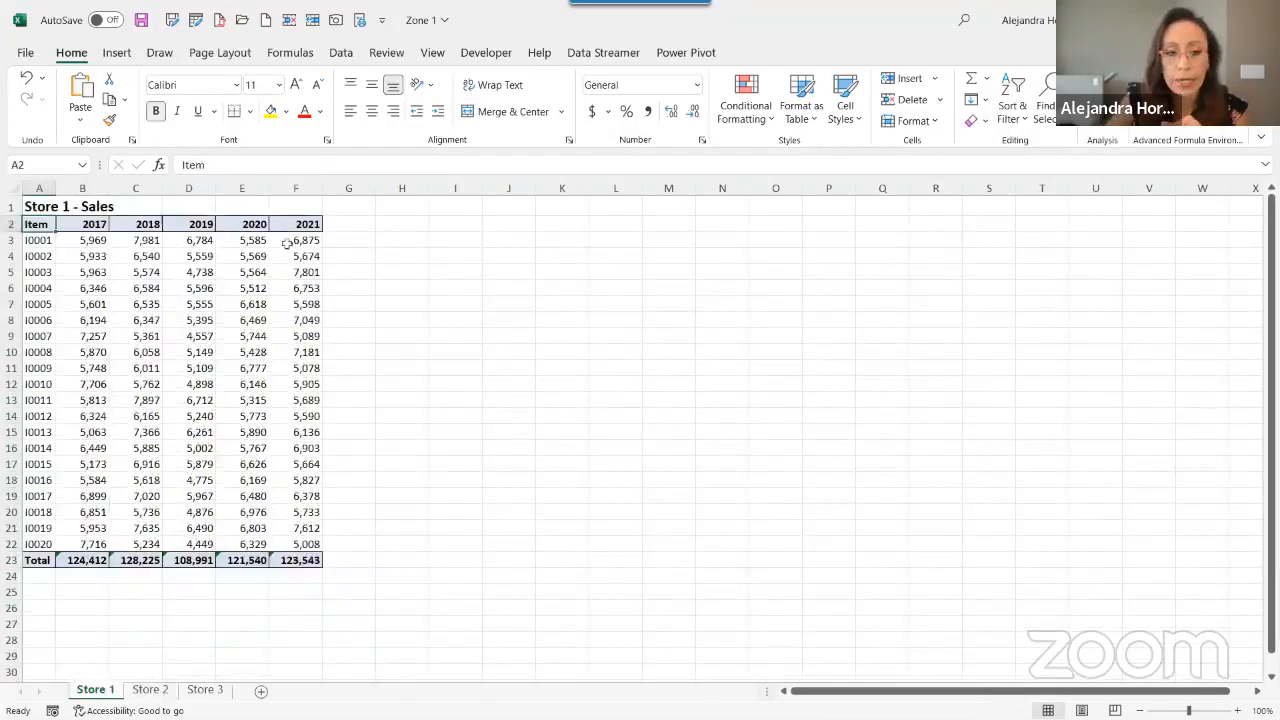
# Check the full item code list on the Store 1 sheet, from I0001 to I0020
pyautogui.click(29, 243)
pyautogui.moveTo(29, 243); pyautogui.dragTo(40, 548)
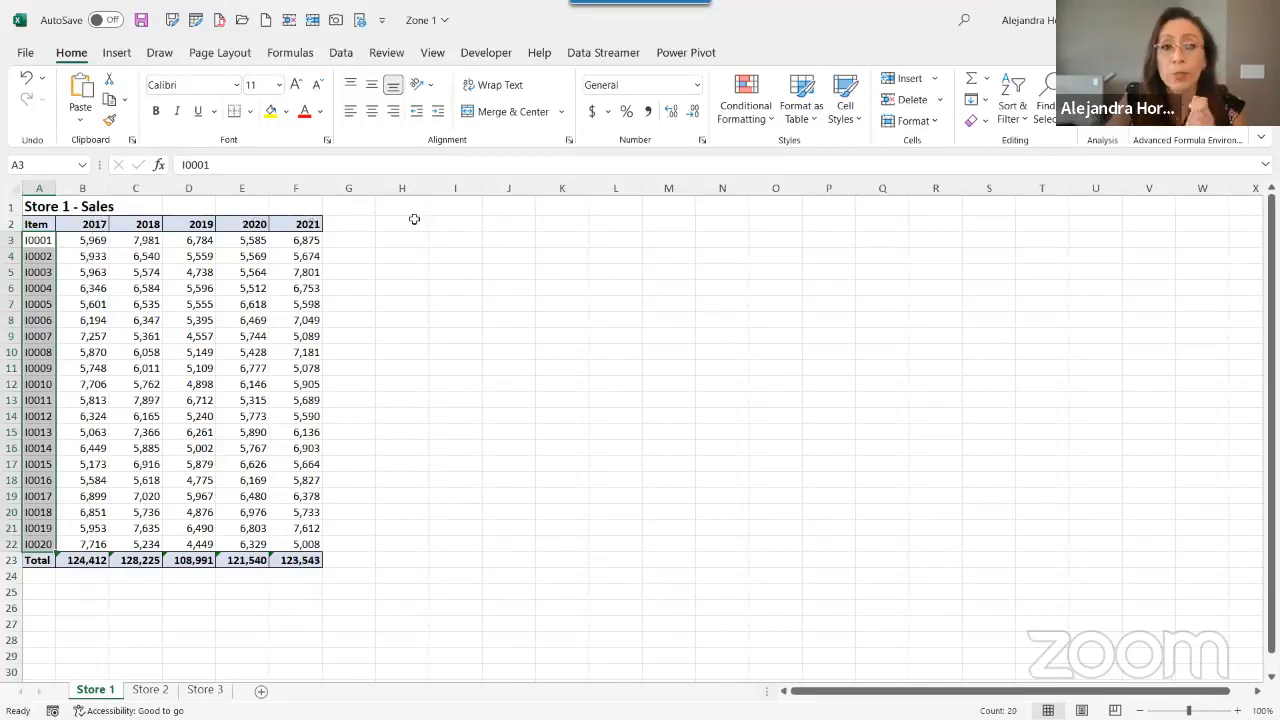
# Switch to the Zone 2 workbook and examine the year headers and the whole 2020 column on the Store 4 sheet
pyautogui.hotkey('alt', 'Tab')
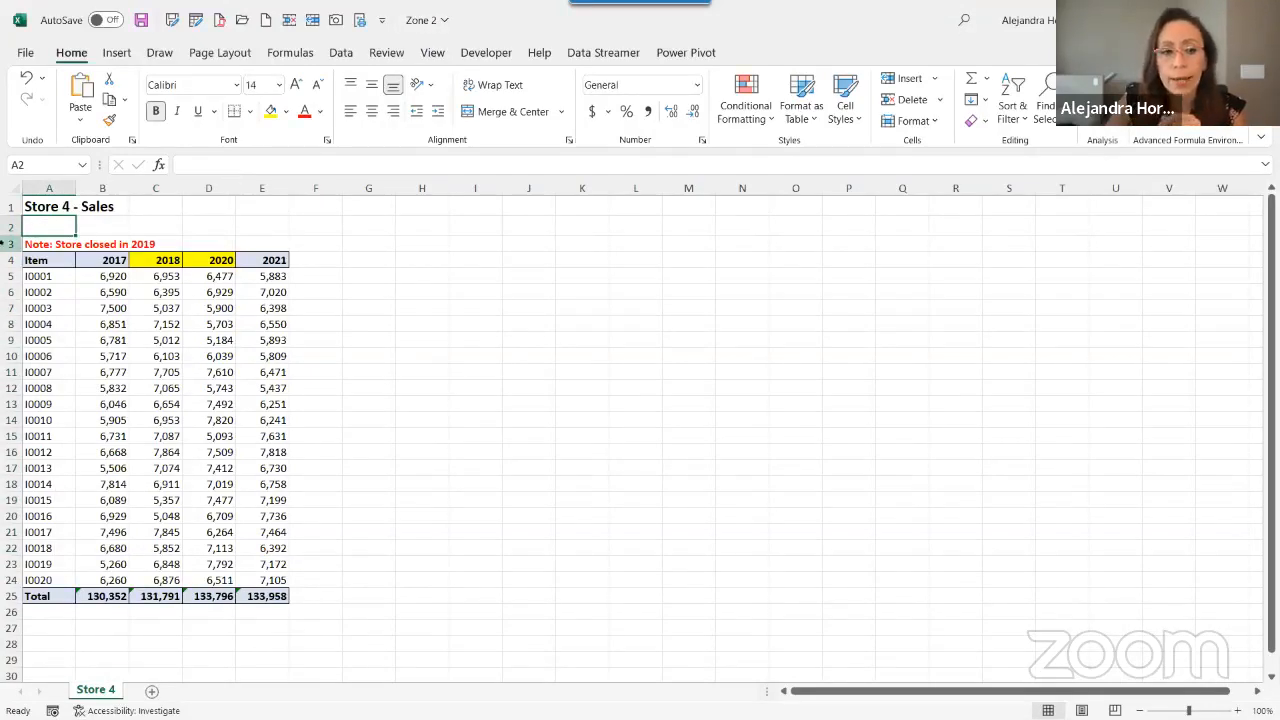
pyautogui.click(116, 260)
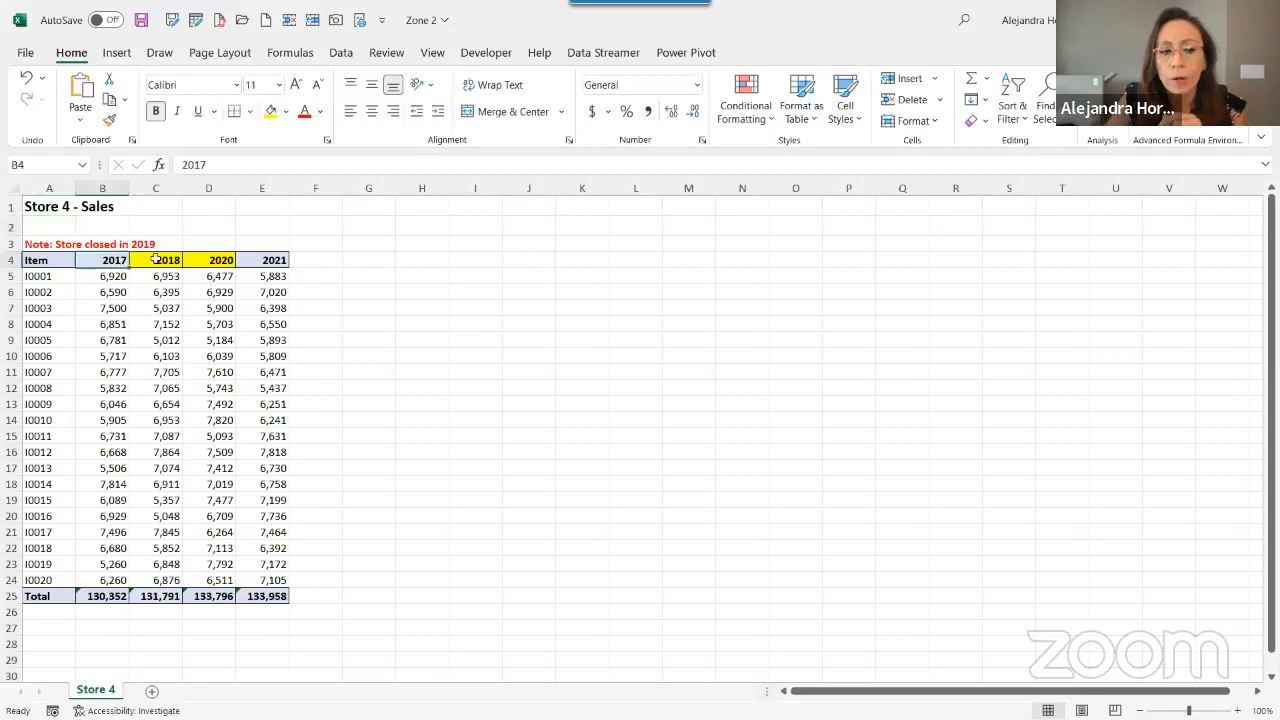
pyautogui.click(167, 263)
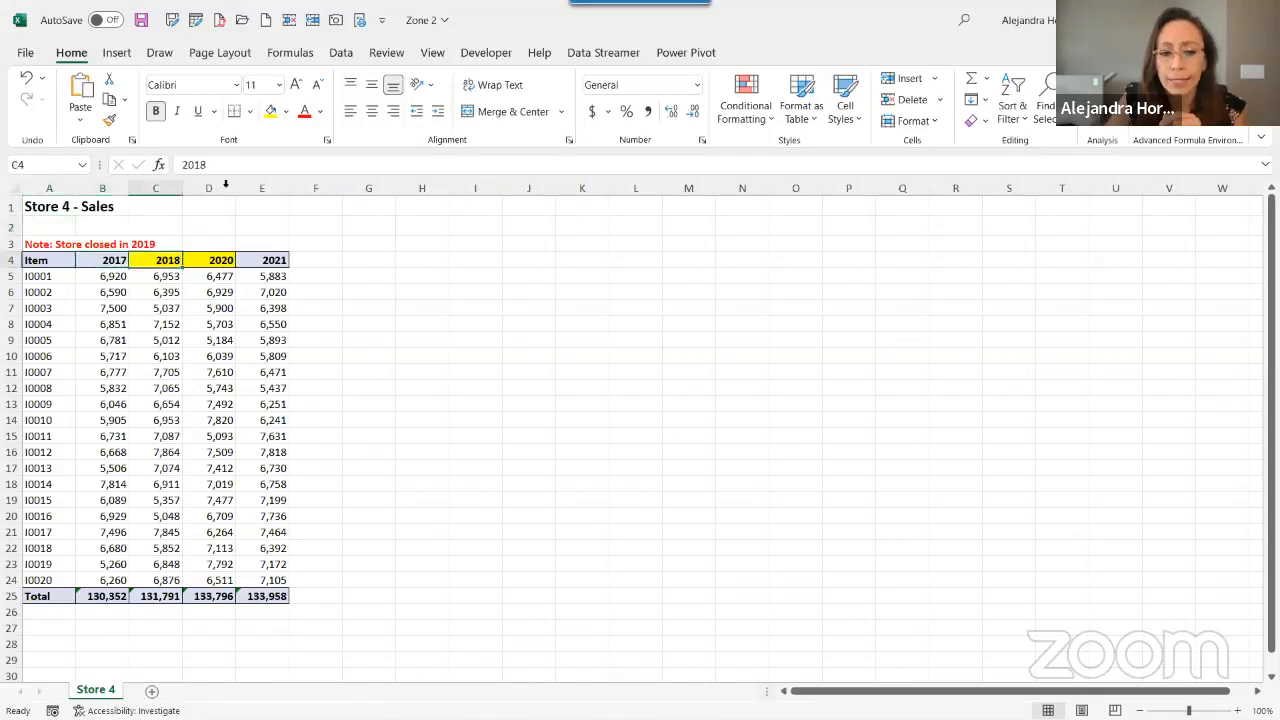
pyautogui.click(210, 186)
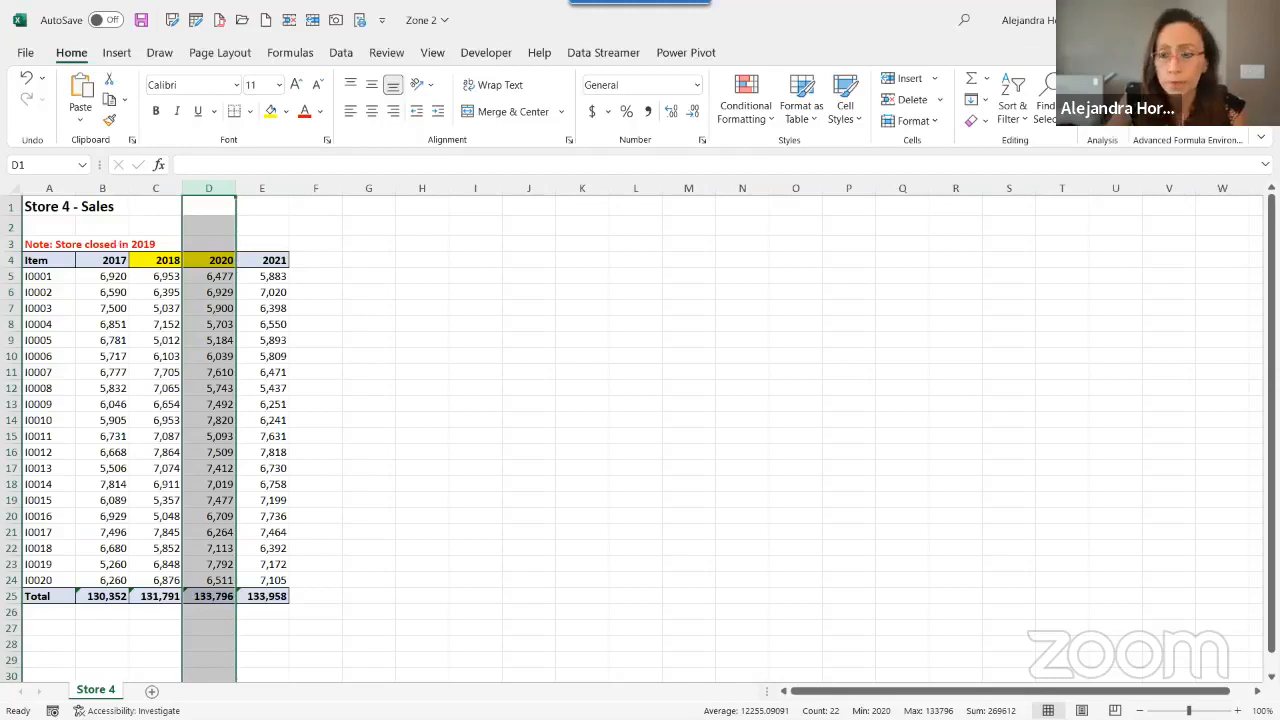
# Switch to the Zone 3 workbook and compare the year columns on the Store 6 sheet with those on the Store 5 sheet
pyautogui.hotkey('ctrl', 'Tab')
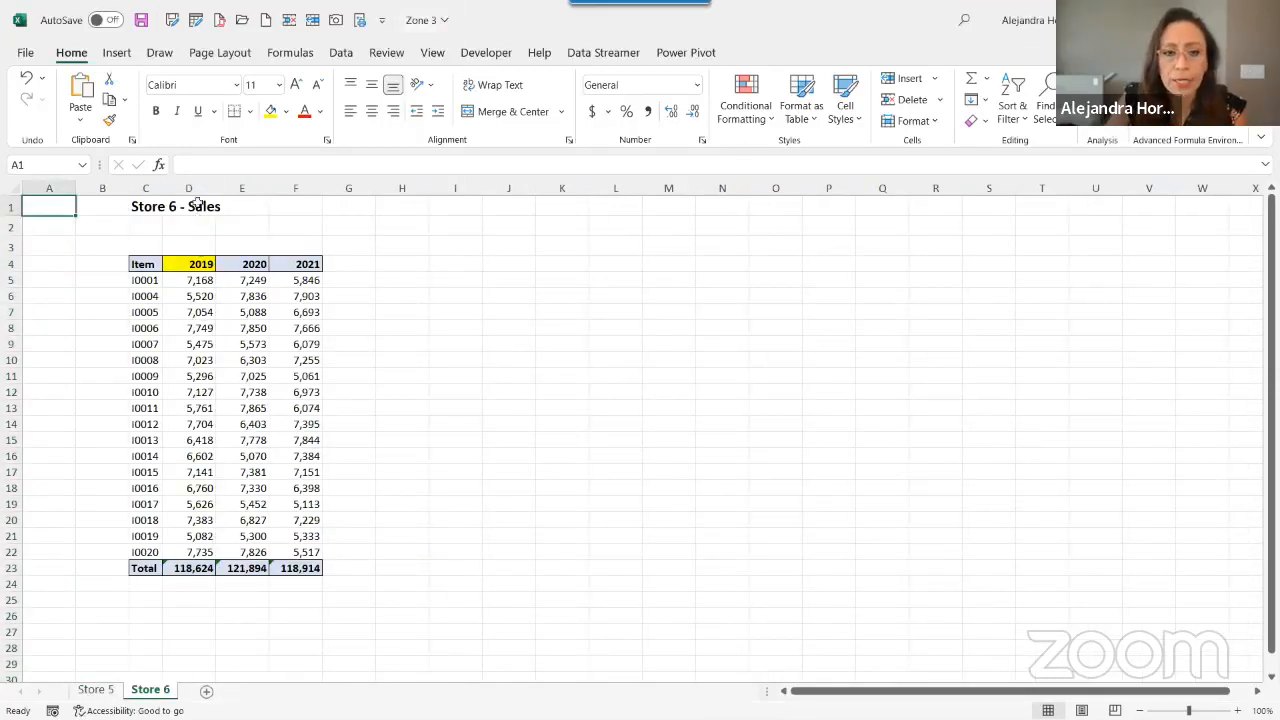
pyautogui.moveTo(198, 188); pyautogui.dragTo(297, 208)
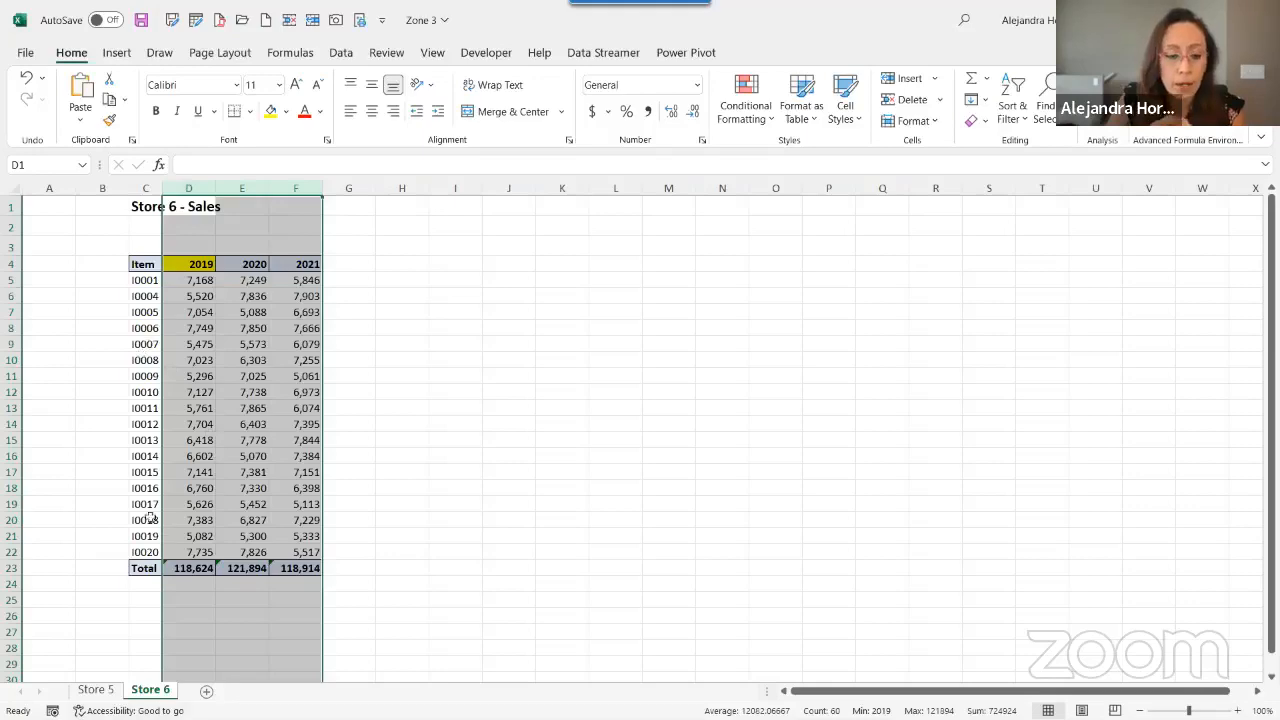
pyautogui.click(90, 690)
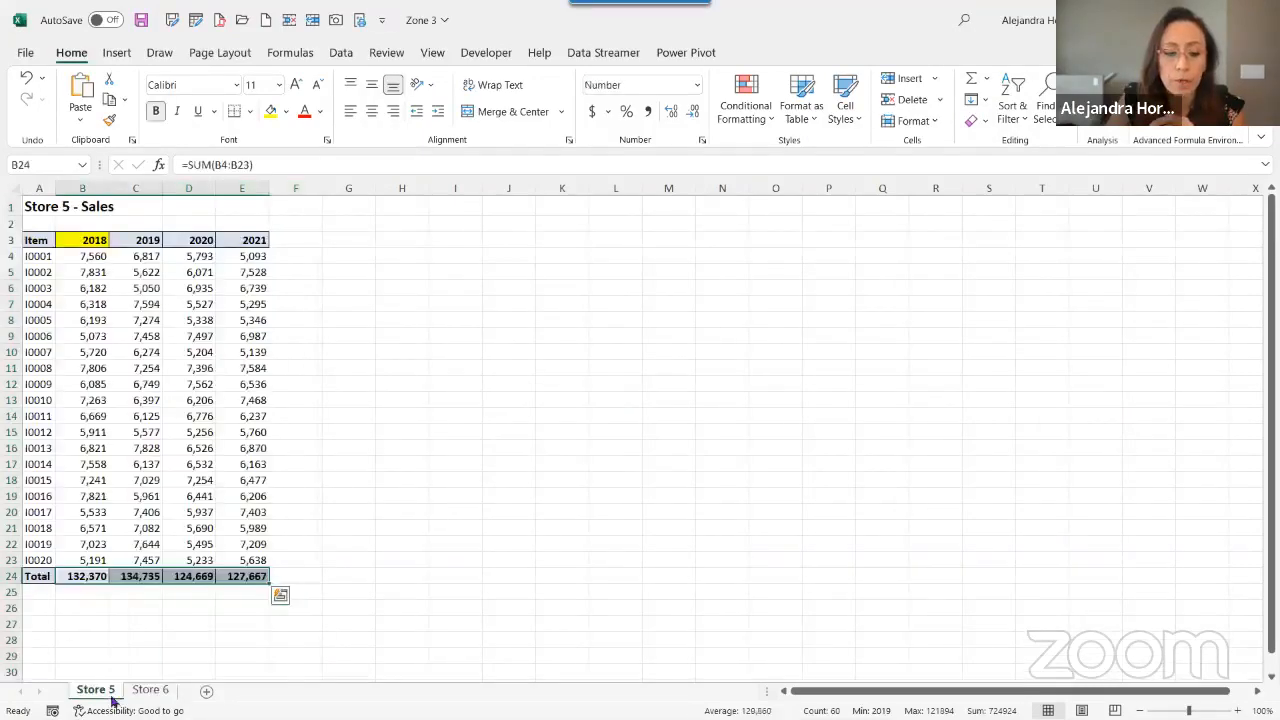
pyautogui.click(140, 690)
pyautogui.click(100, 691)
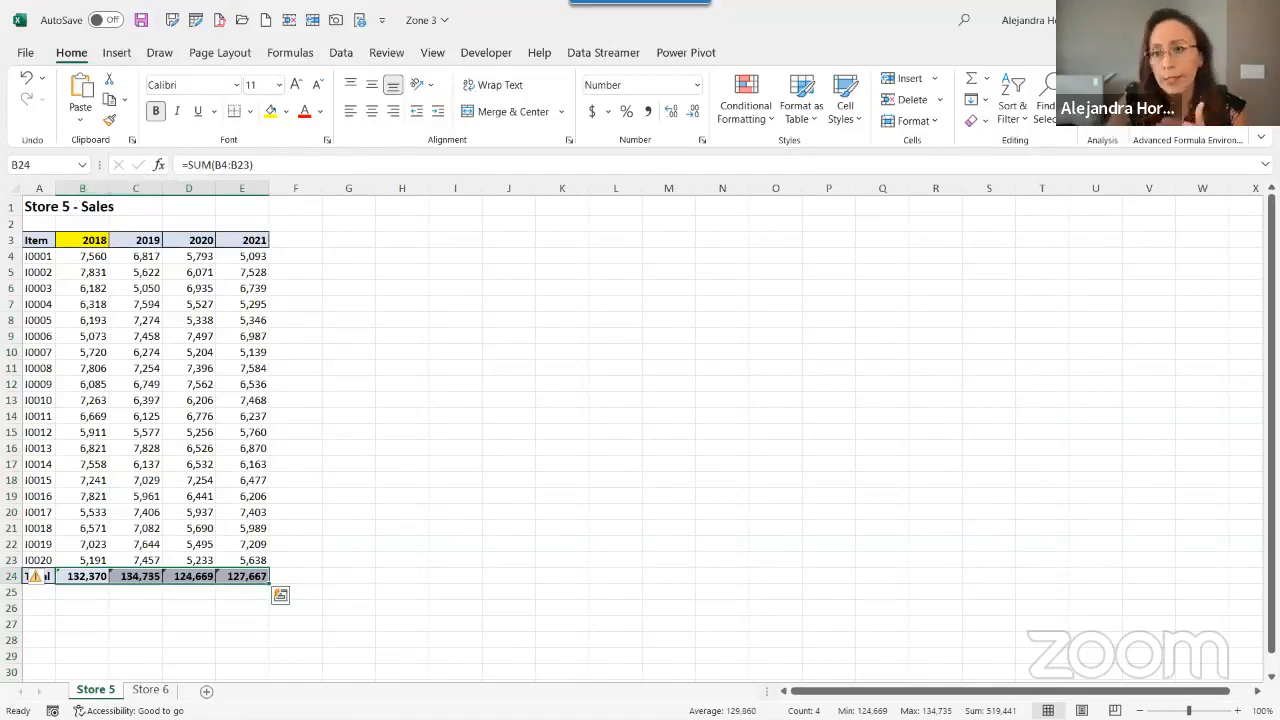
# Switch to the Solved 2022Sep29 2nd Report workbook and examine the Taxes By Zone PivotTable
pyautogui.hotkey('alt', 'Tab')
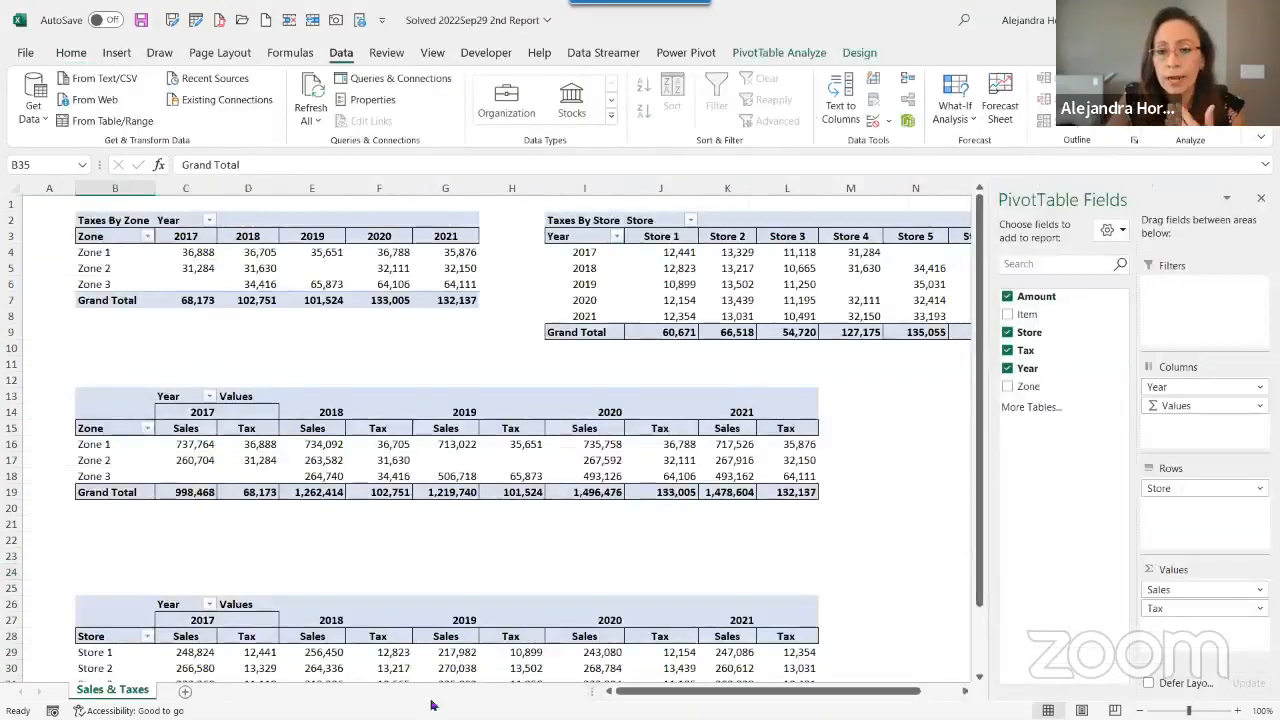
pyautogui.click(571, 707)
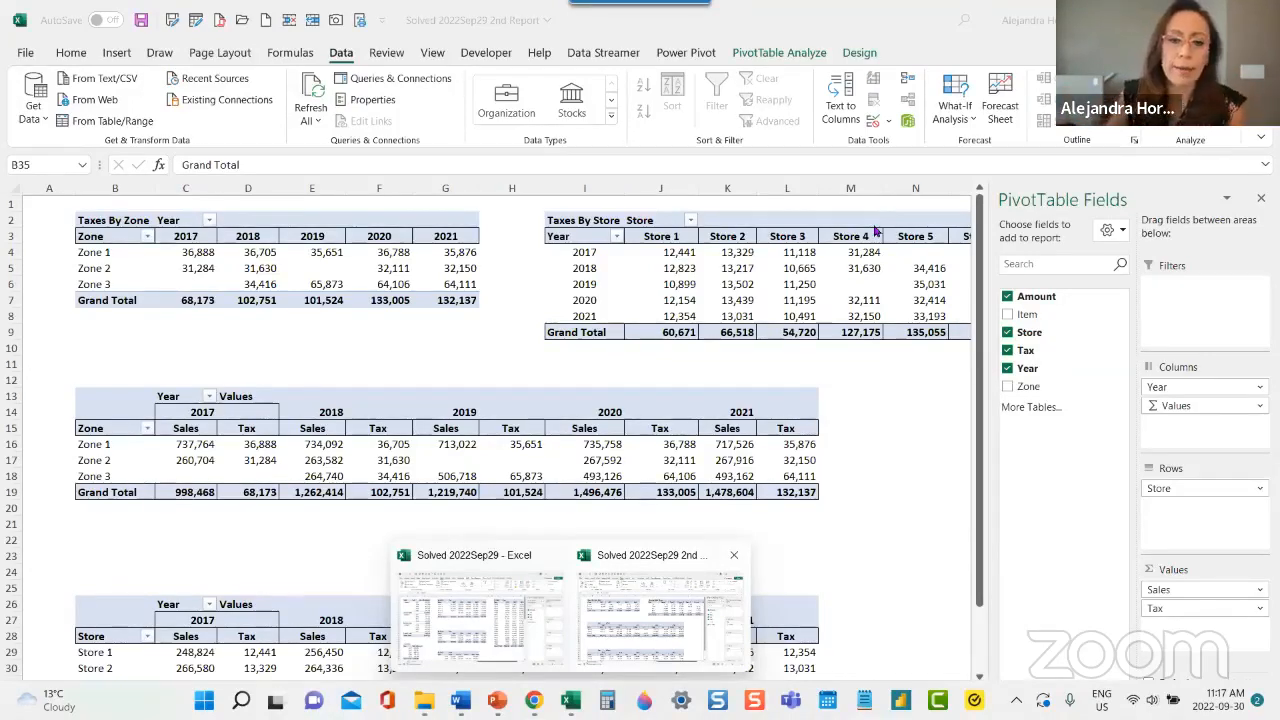
pyautogui.click(556, 527)
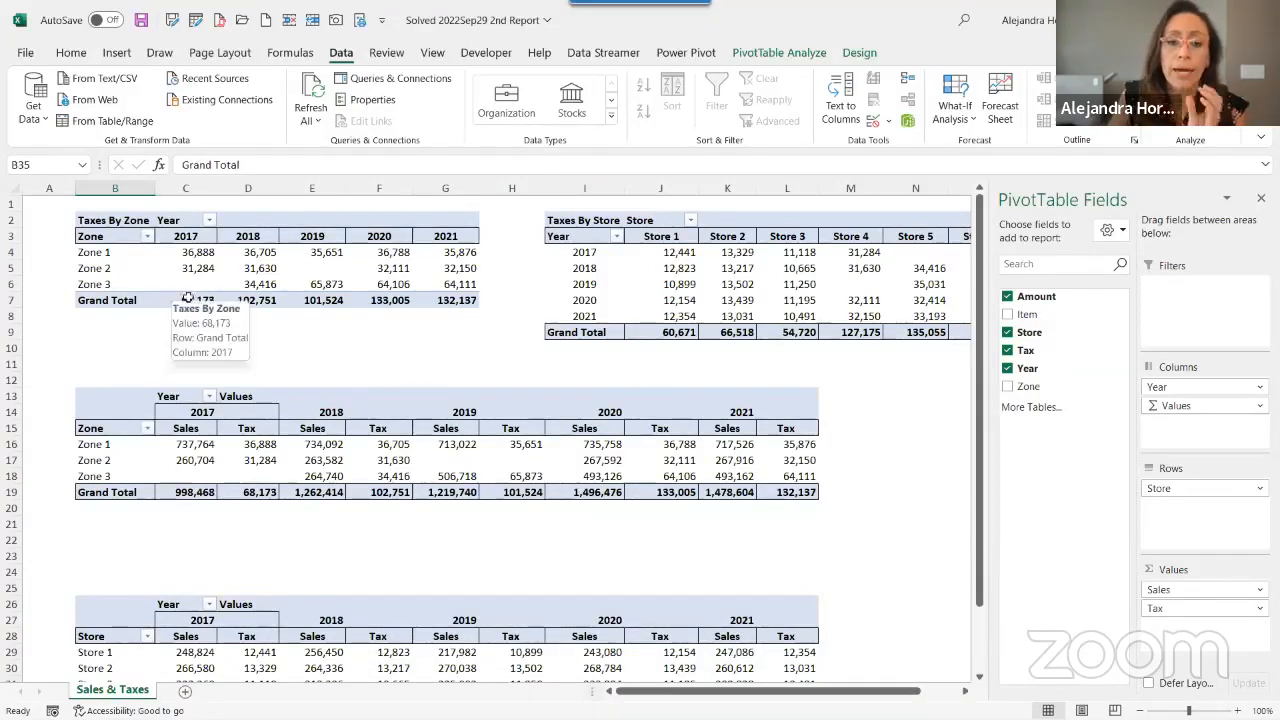
pyautogui.click(379, 350)
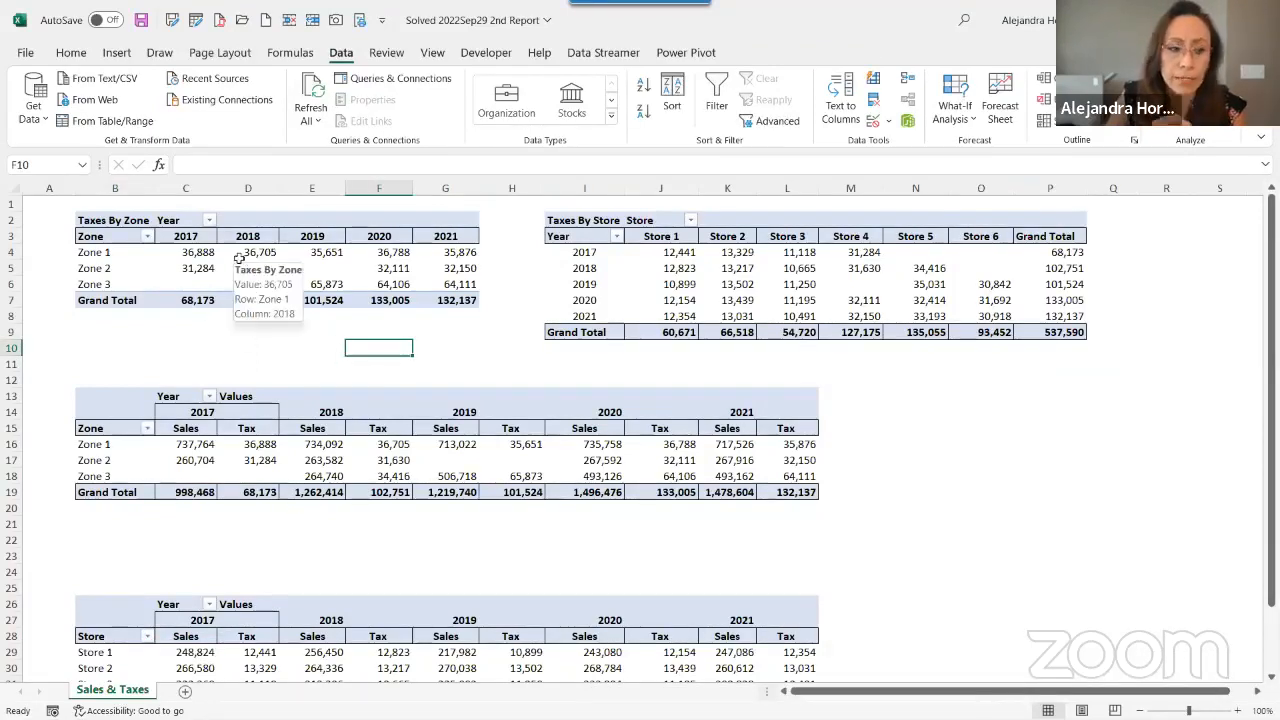
pyautogui.click(190, 266)
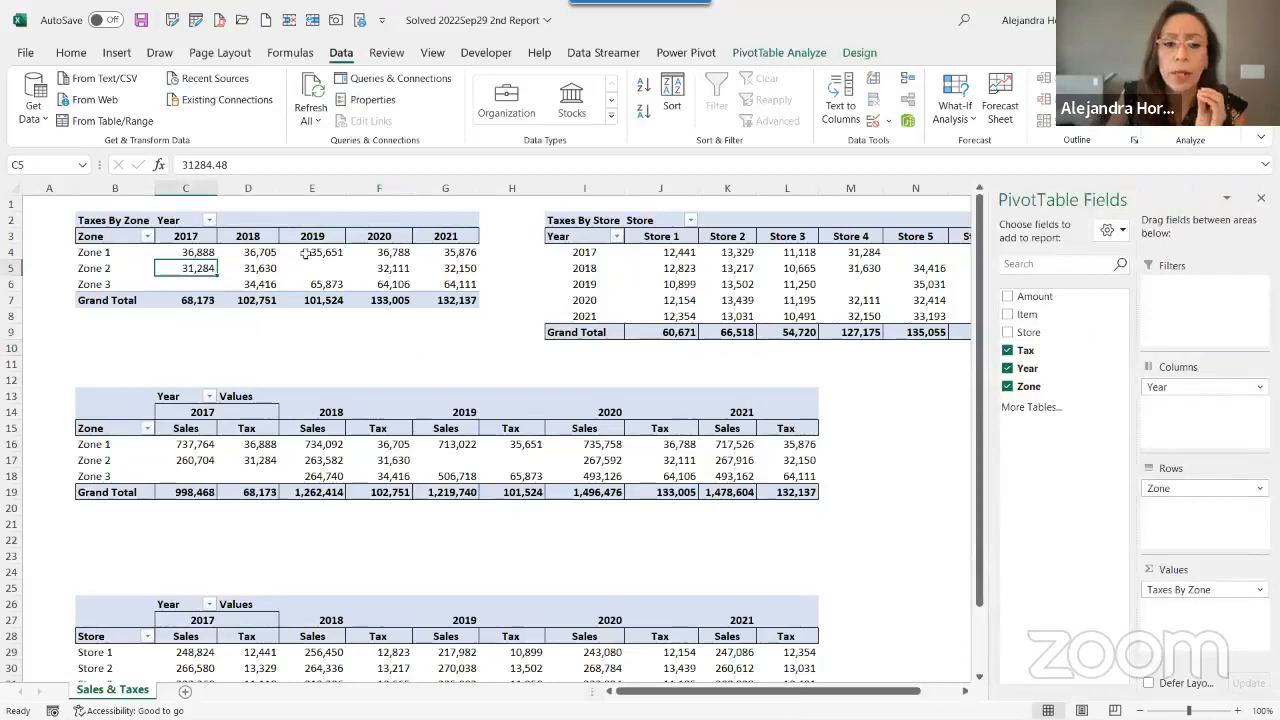
# Examine Zone 1's 2017 sales and tax values in the PivotTable that combines both measures by zone
pyautogui.click(180, 441)
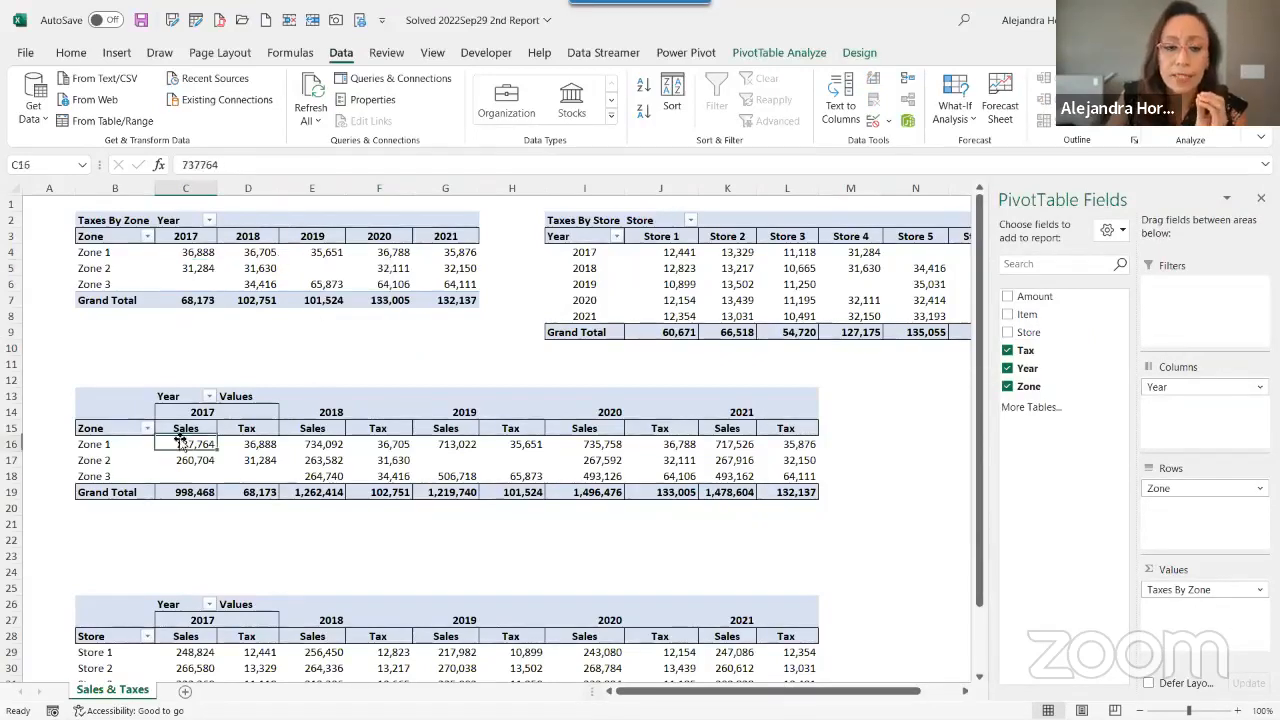
pyautogui.click(247, 442)
pyautogui.scroll(-1, 554, 336)
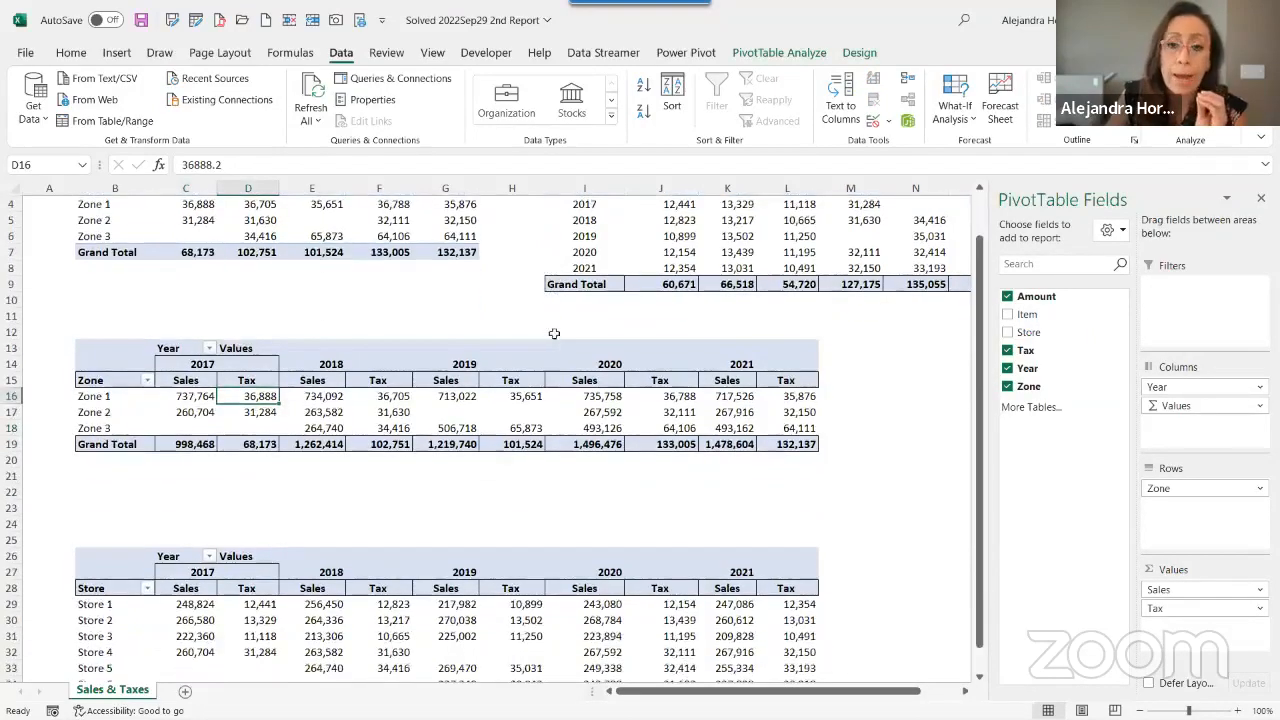
pyautogui.scroll(1, 551, 334)
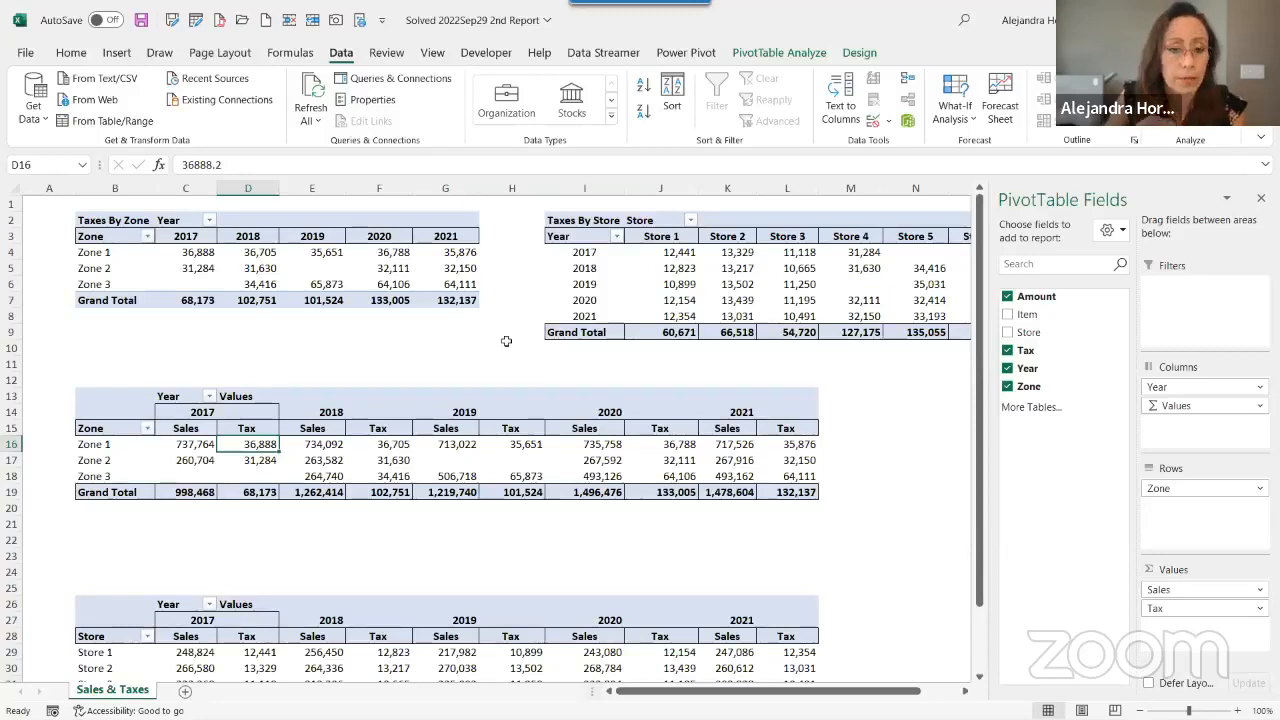
# Compare the 2020 and 2018 sales and tax columns by zone, and view the matching PivotTable by store
pyautogui.click(644, 414)
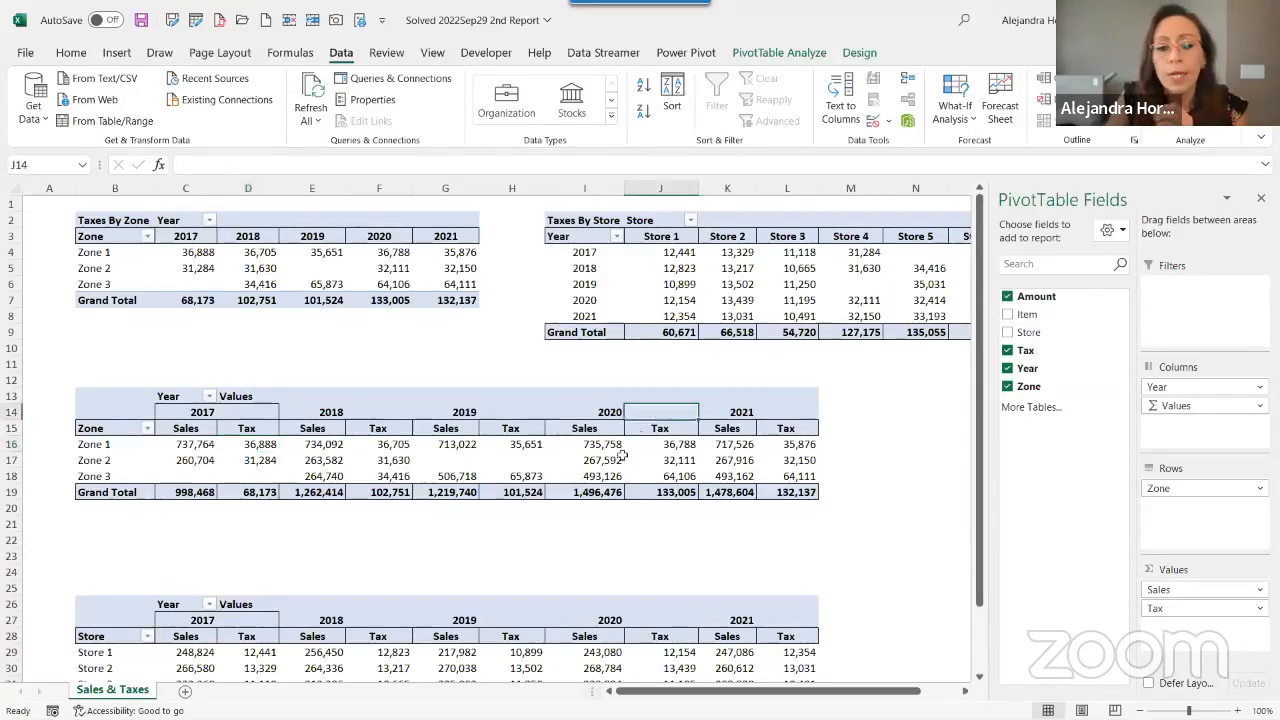
pyautogui.click(619, 458)
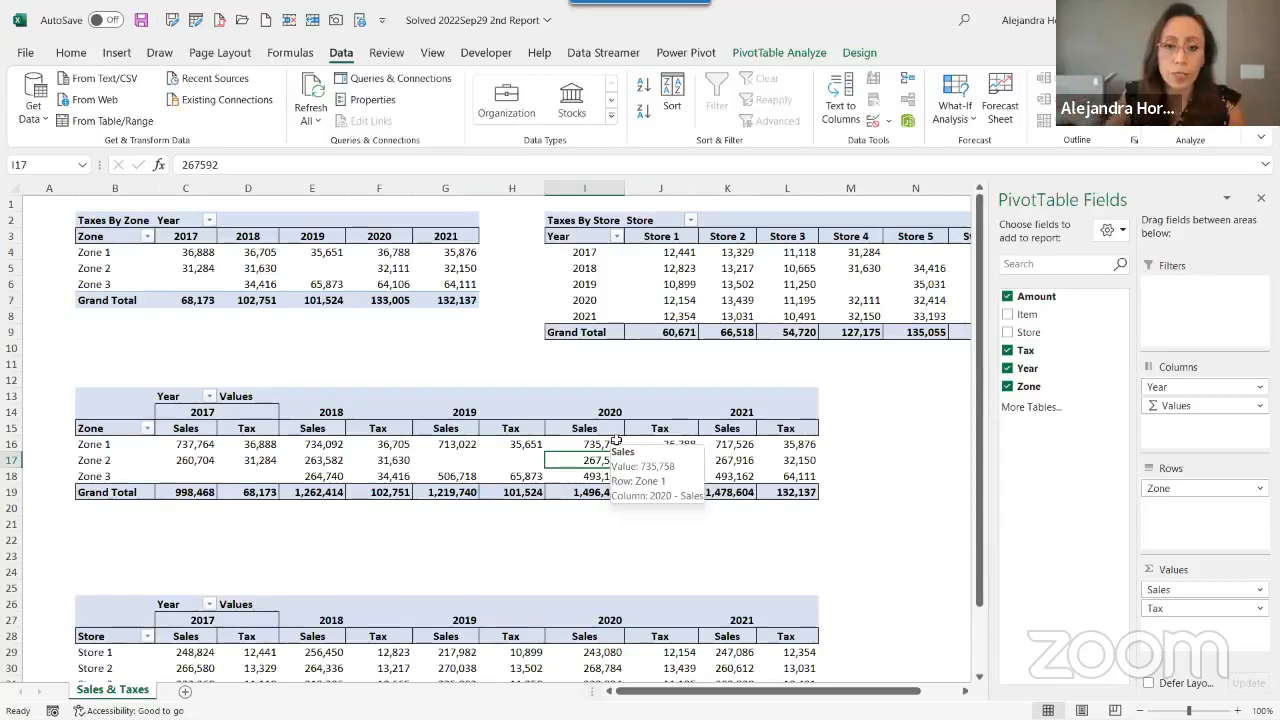
pyautogui.click(404, 443)
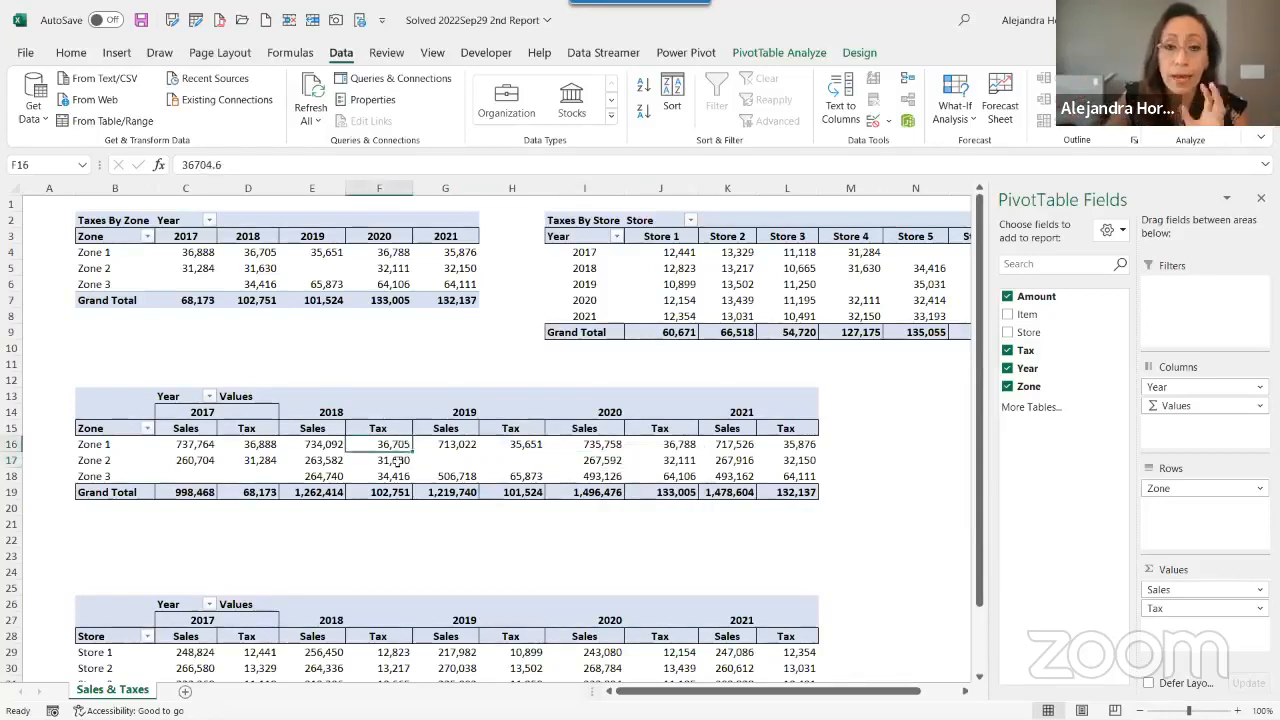
pyautogui.click(340, 443)
pyautogui.click(376, 447)
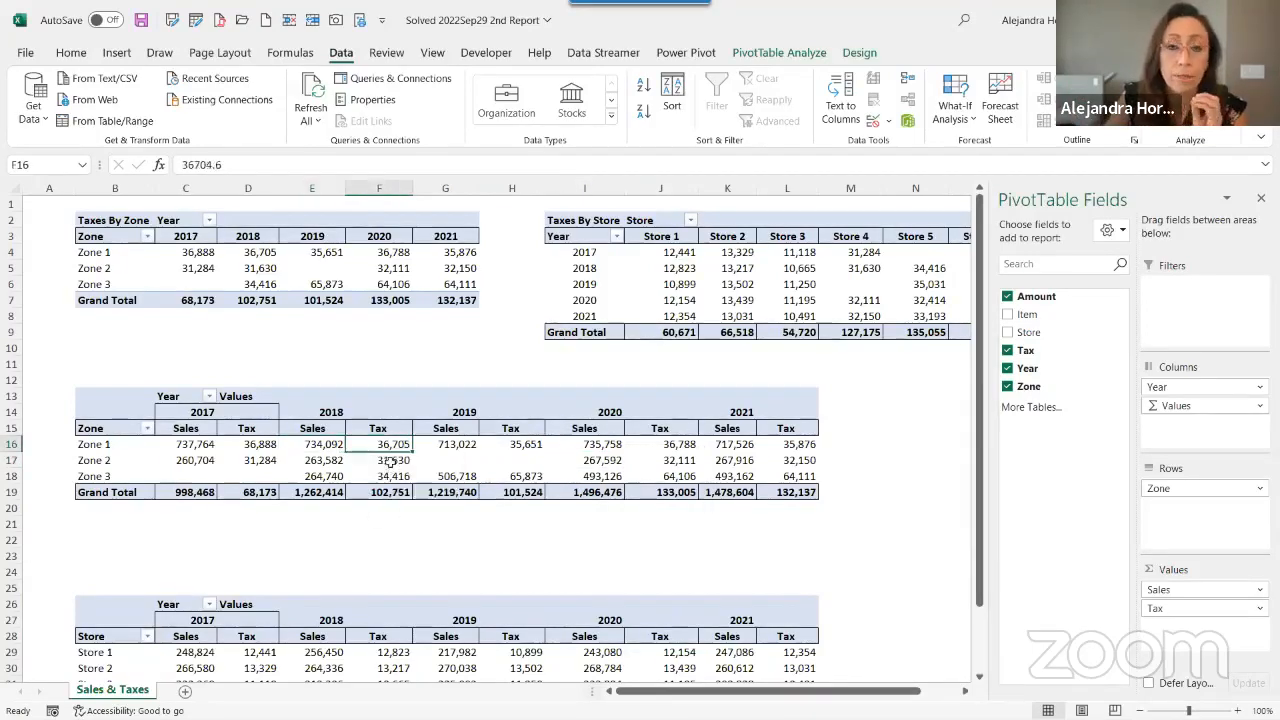
pyautogui.scroll(-4, 430, 565)
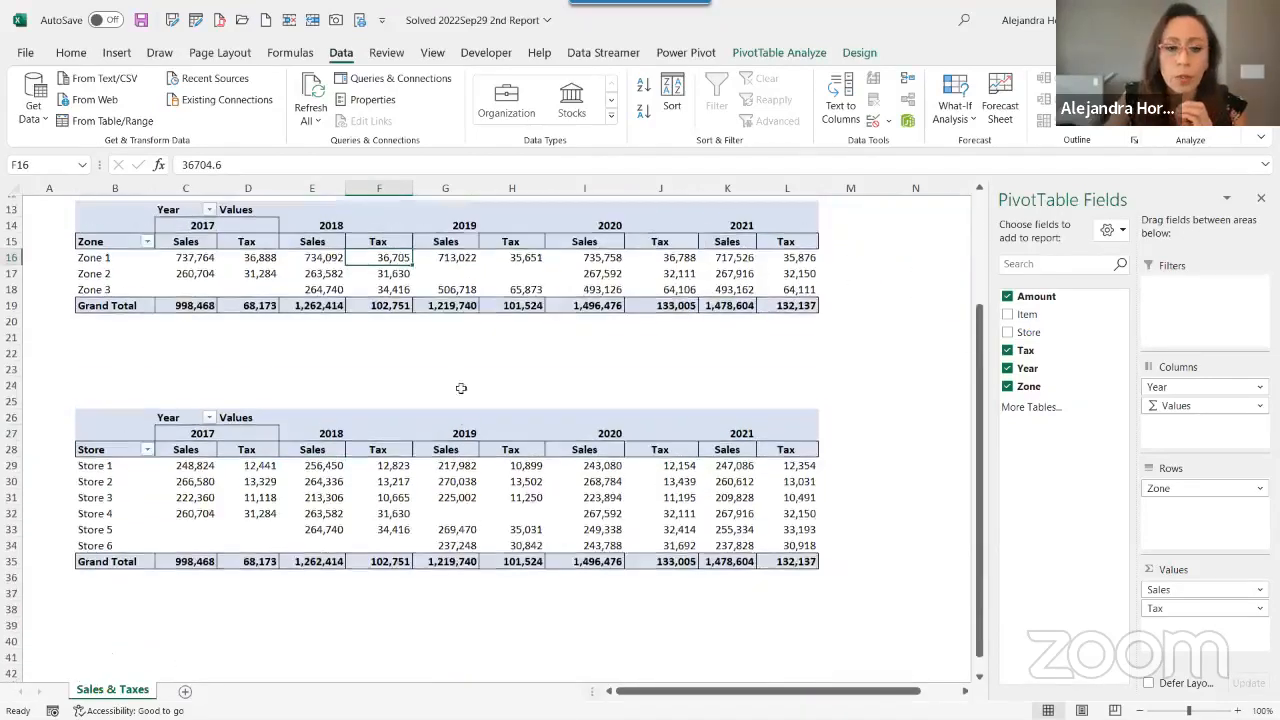
pyautogui.scroll(4, 461, 388)
# Switch to the Solved 2022Sep29 workbook and examine the Zone and Year PivotTable on the PTs sheet
pyautogui.moveTo(590, 710)
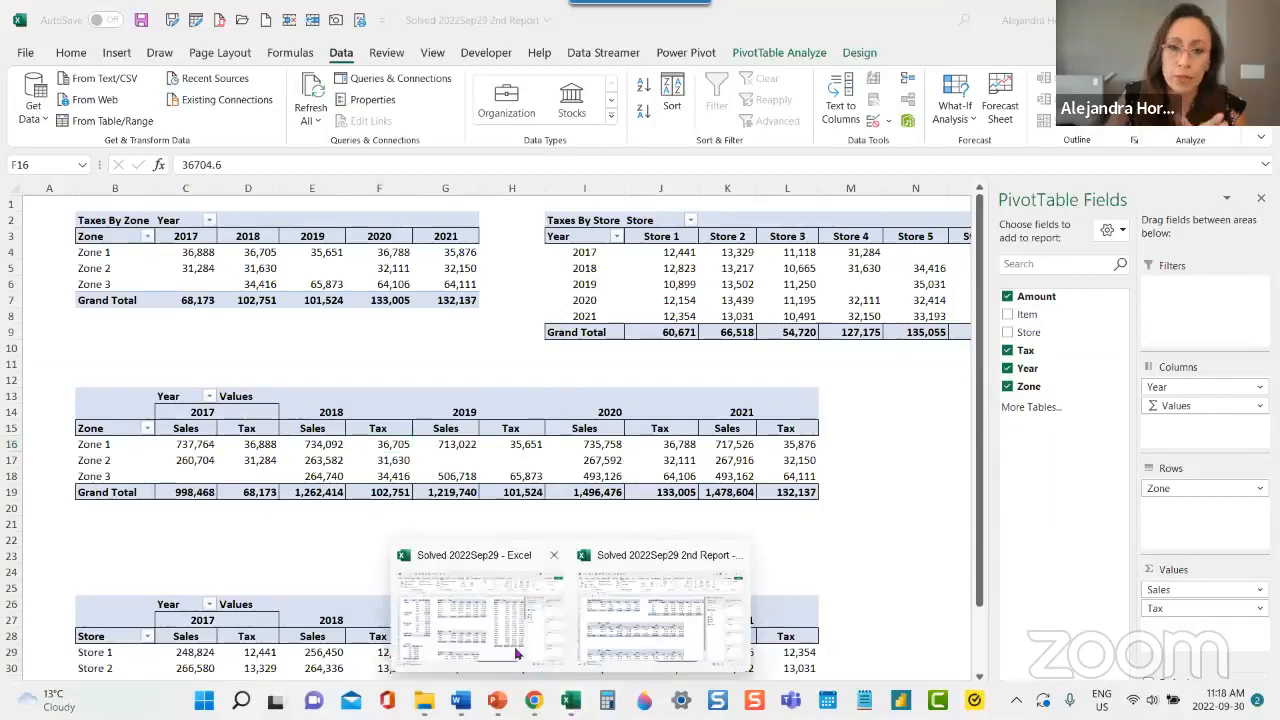
pyautogui.click(517, 648)
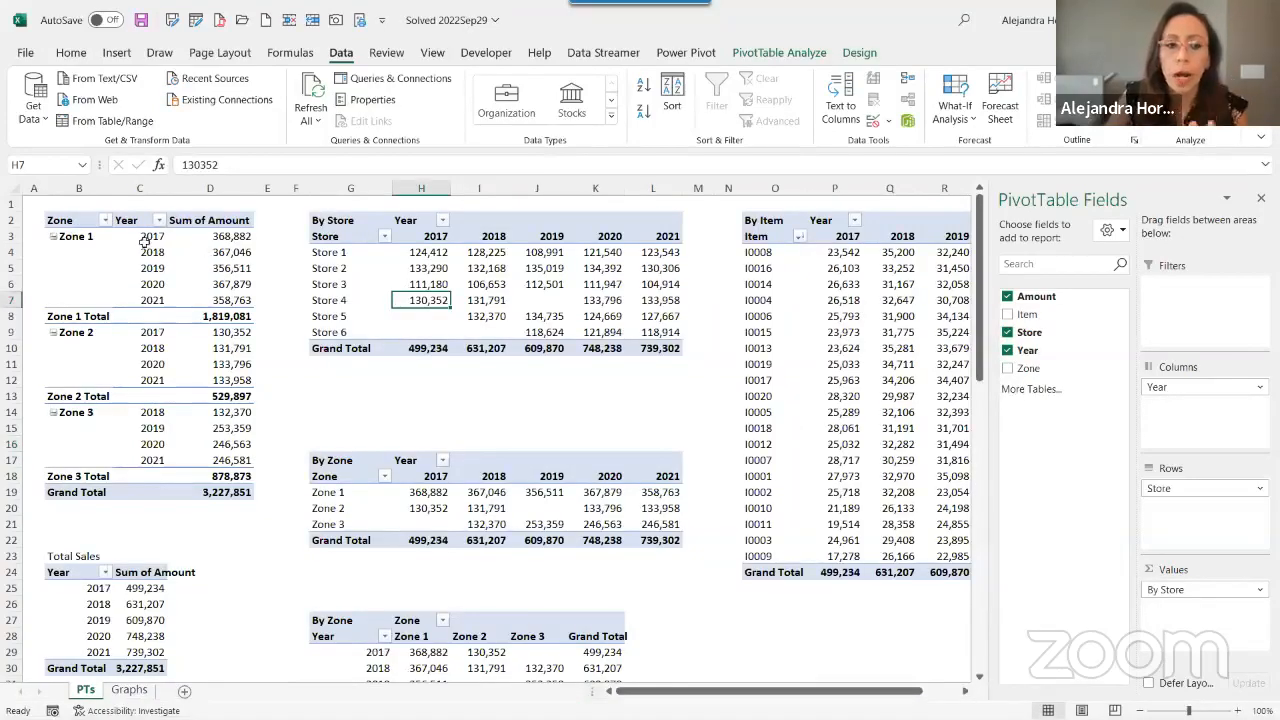
pyautogui.click(76, 238)
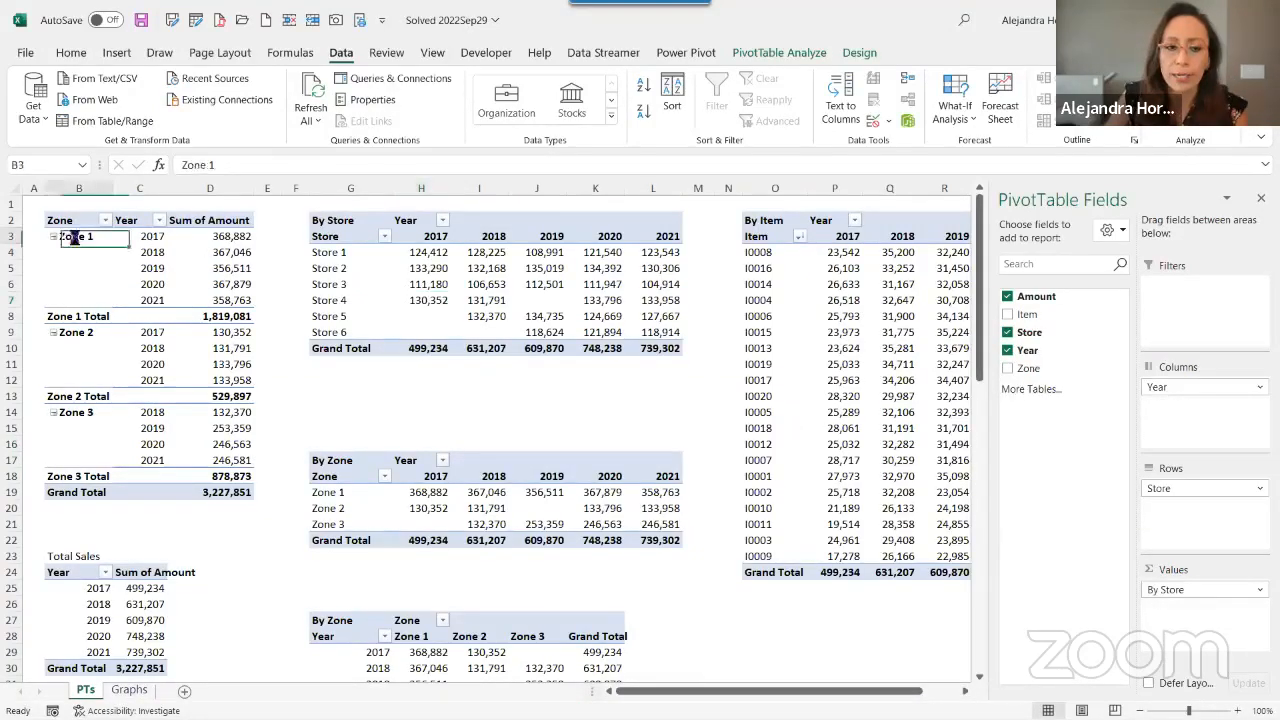
pyautogui.click(156, 240)
pyautogui.click(203, 257)
# Examine the By Store PivotTable and the By Item PivotTable, including its item codes and all its year columns
pyautogui.click(360, 256)
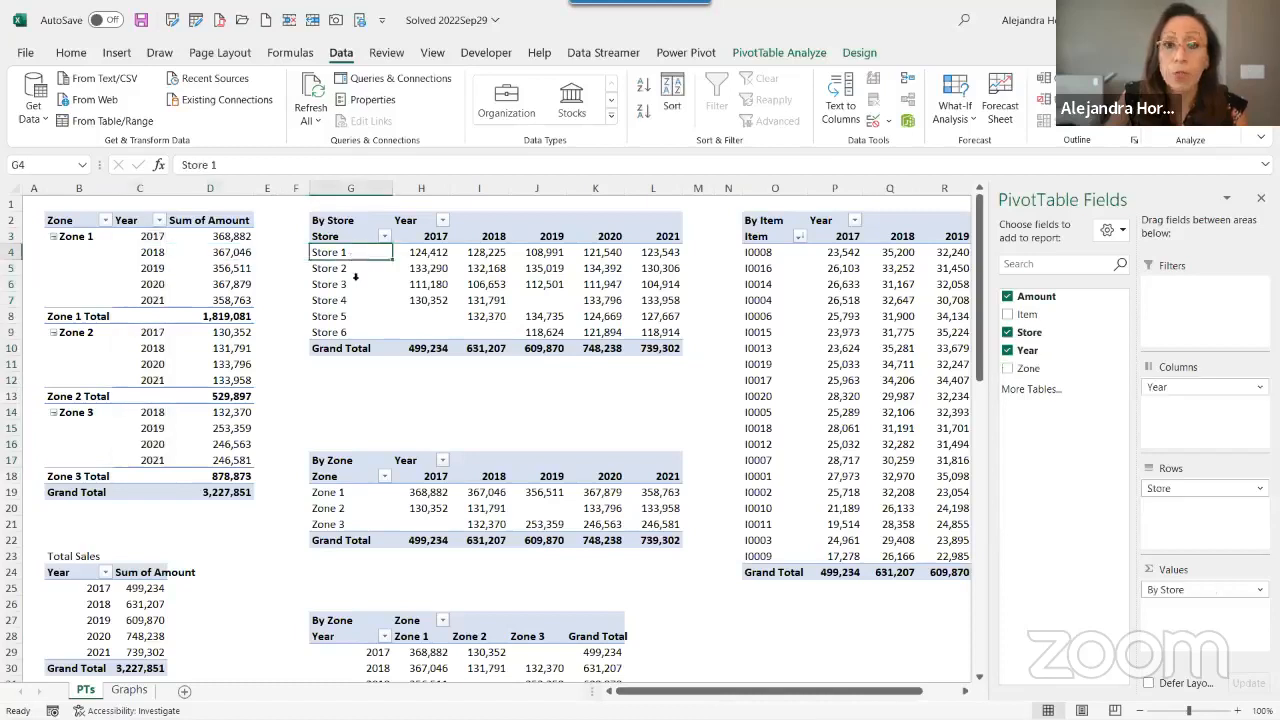
pyautogui.click(540, 278)
pyautogui.click(787, 243)
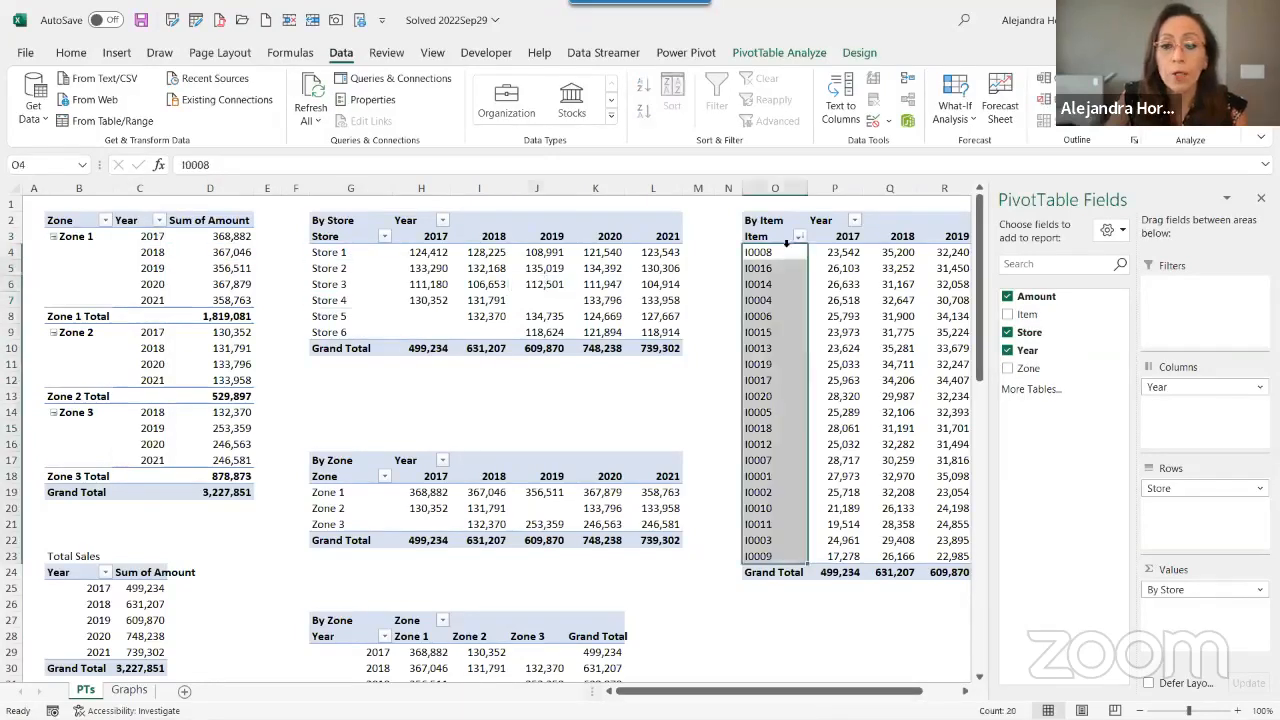
pyautogui.moveTo(850, 694); pyautogui.dragTo(916, 692)
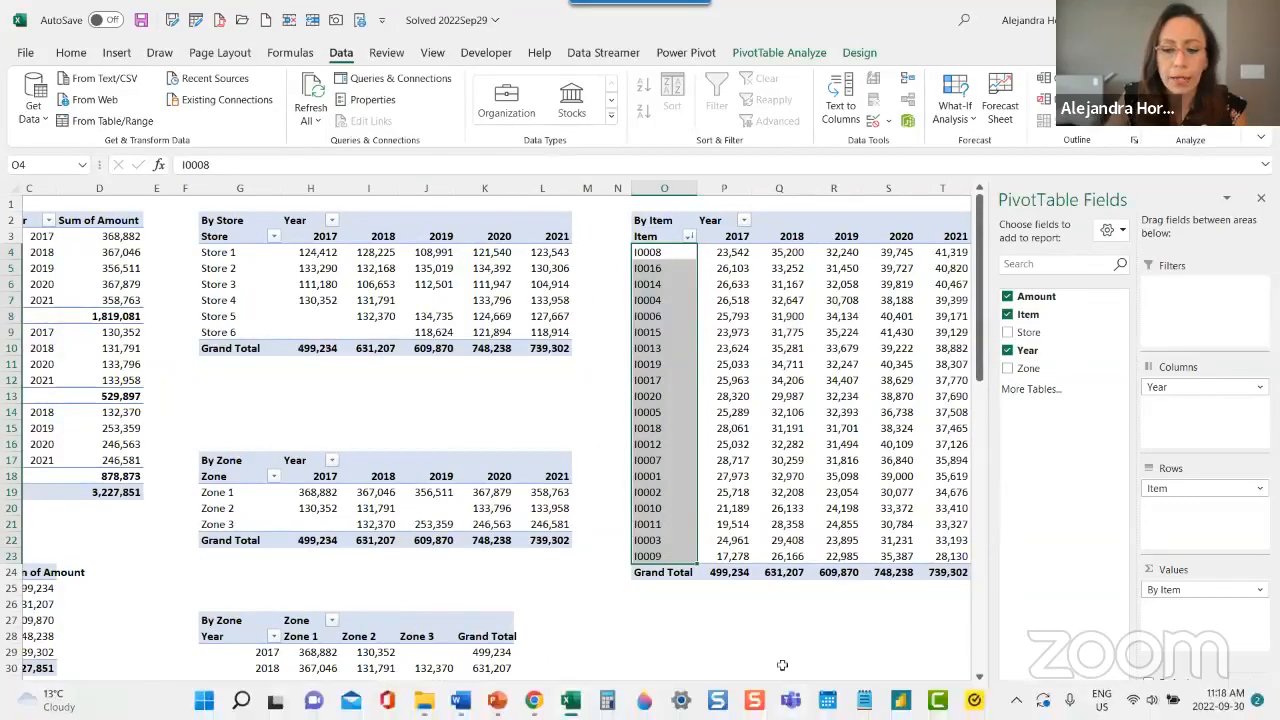
pyautogui.moveTo(762, 692); pyautogui.dragTo(712, 702)
# Examine the Total Sales PivotTable and the By Zone PivotTable that lists years in rows
pyautogui.scroll(-2, 540, 550)
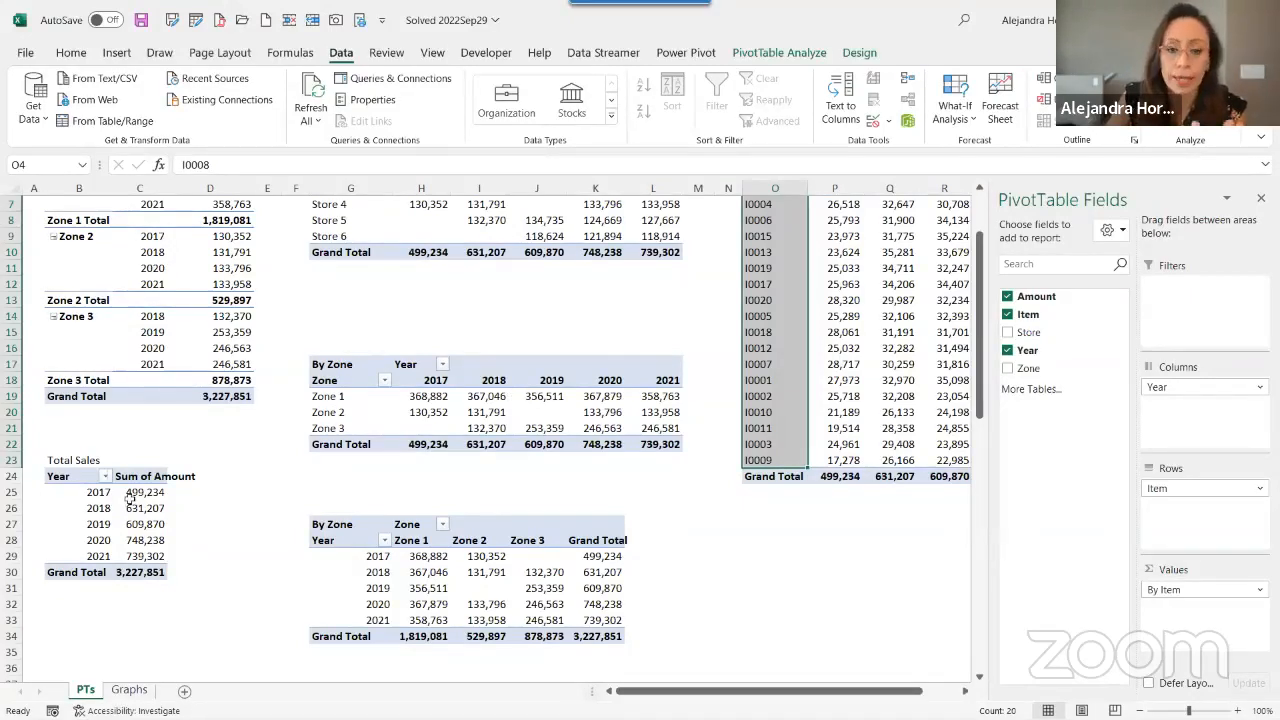
pyautogui.click(418, 590)
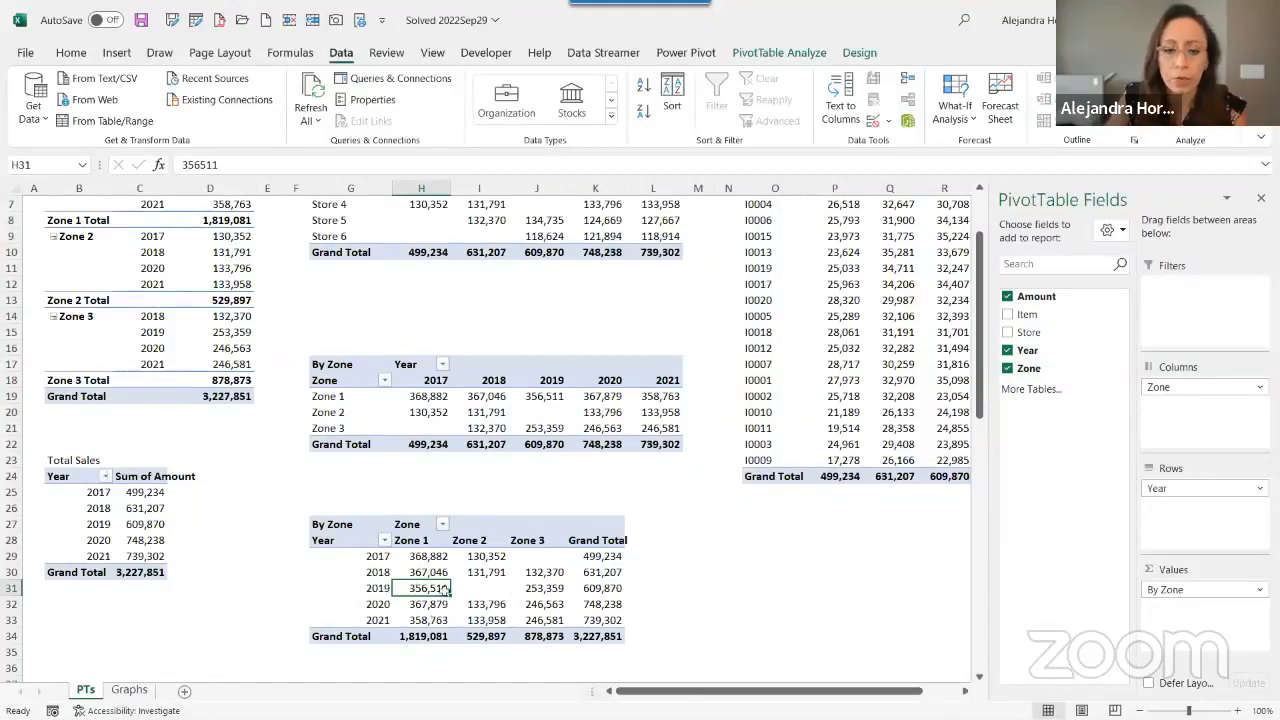
pyautogui.scroll(-6, 443, 582)
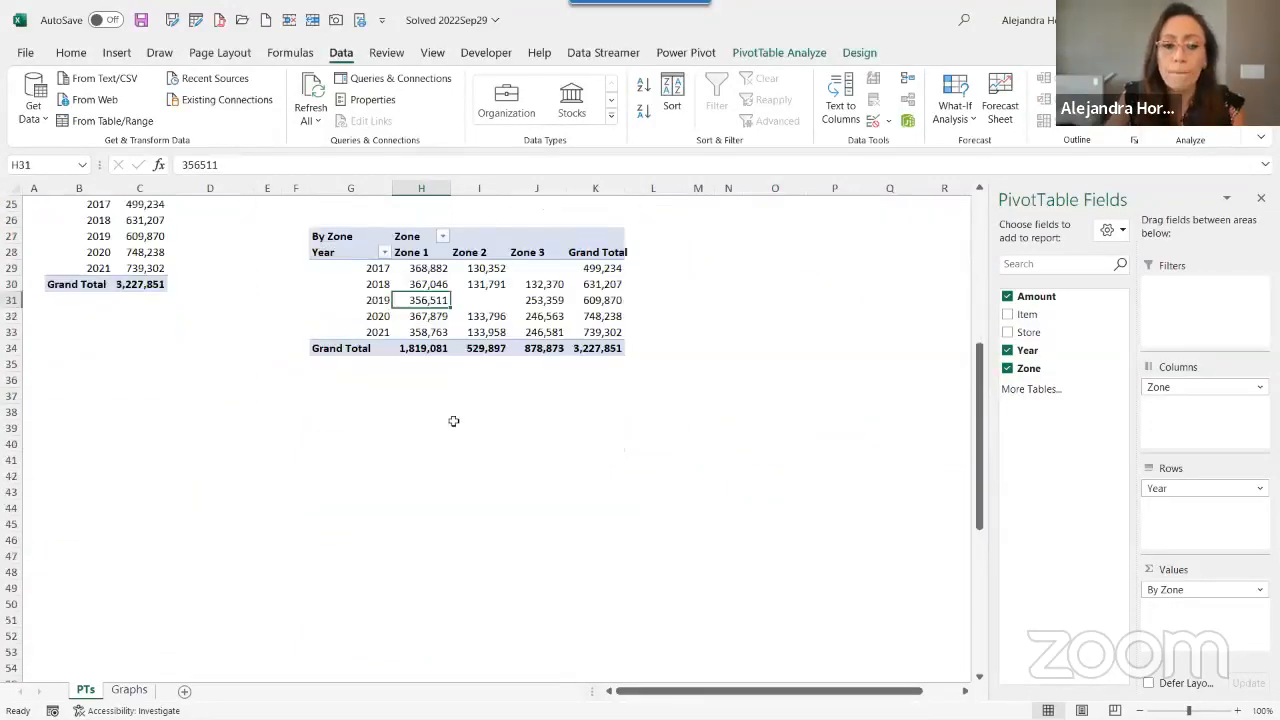
# Open the Graphs sheet and filter the dashboard charts by year, ending with 2018 through 2020 selected
pyautogui.click(130, 690)
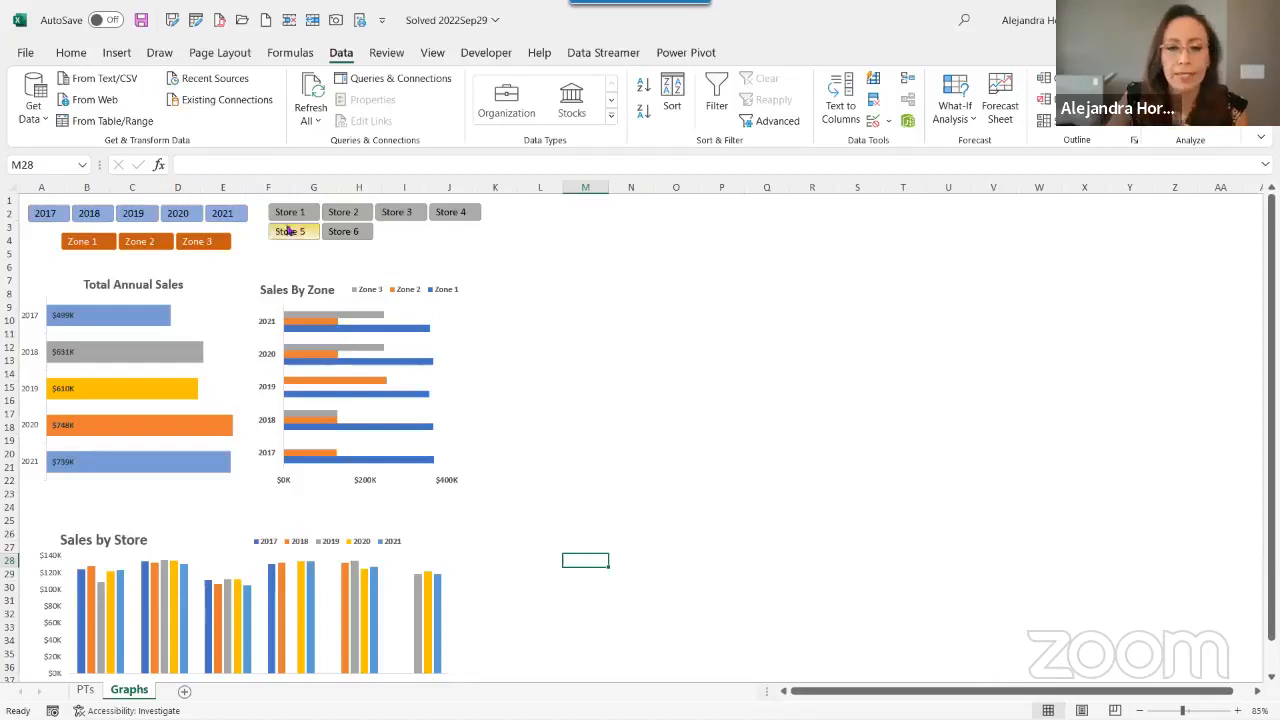
pyautogui.click(184, 215)
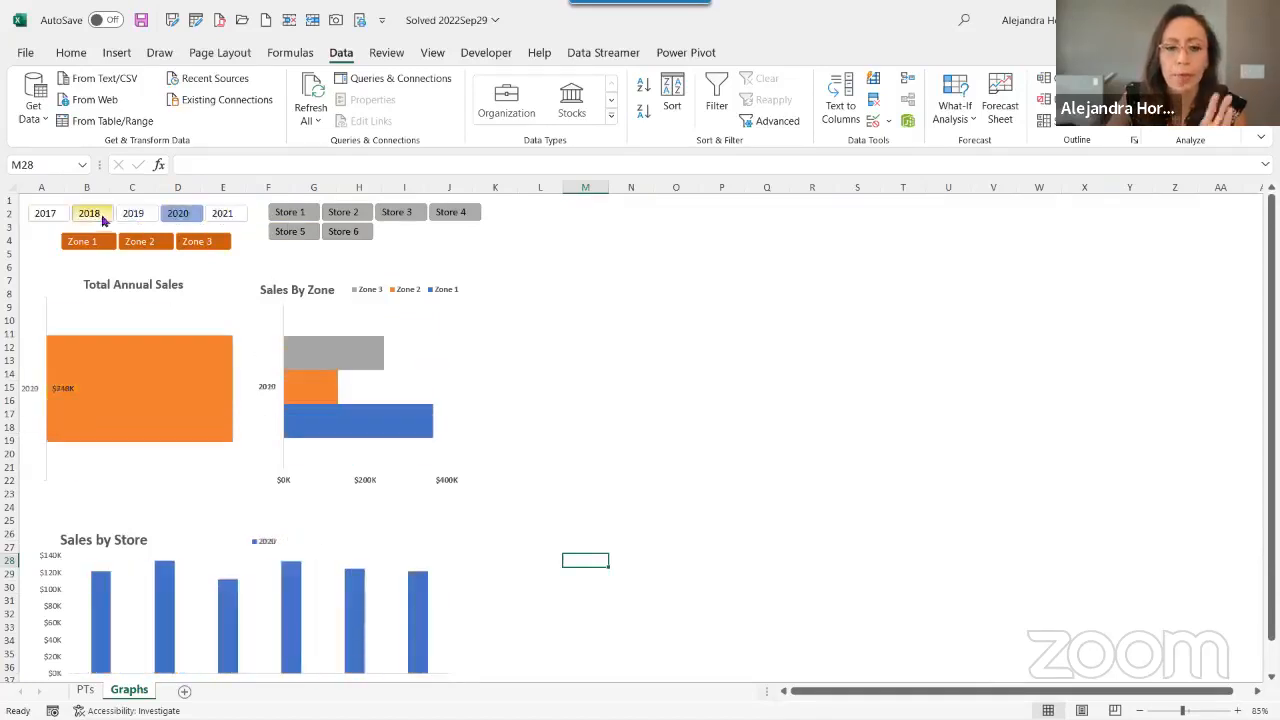
pyautogui.click(100, 213)
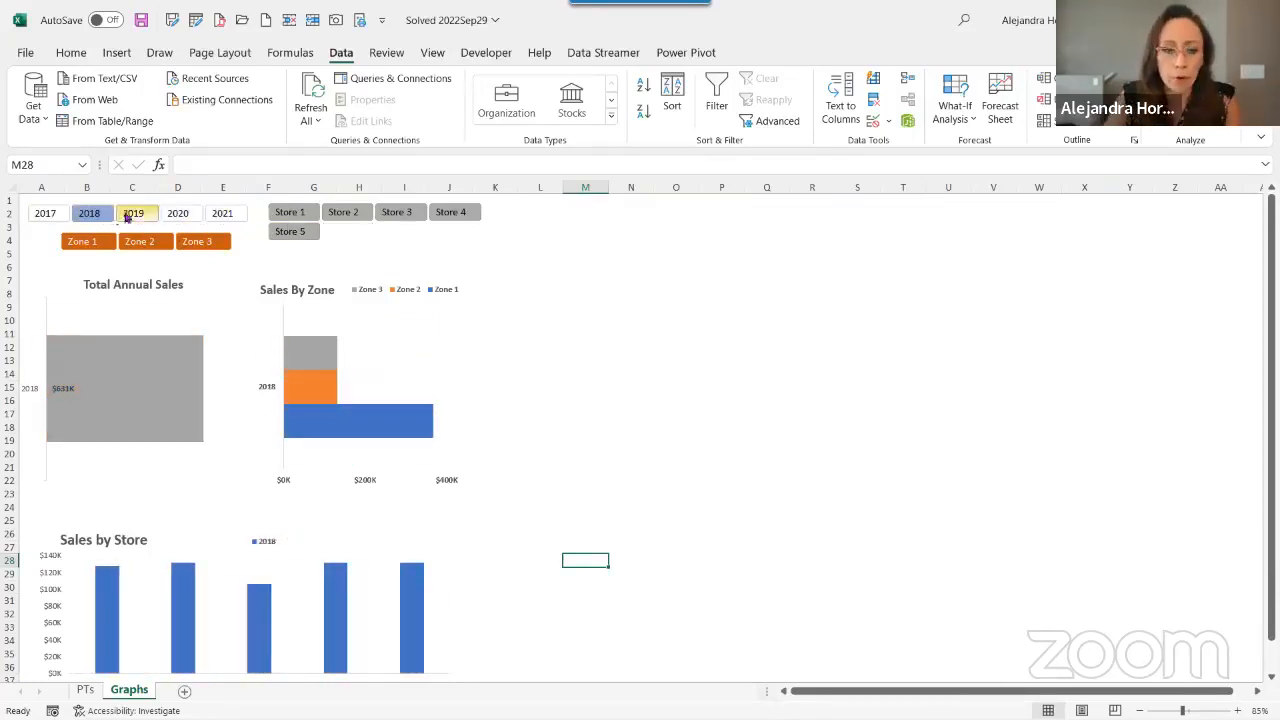
pyautogui.keyDown('shift'); pyautogui.click(186, 214); pyautogui.keyUp('shift')
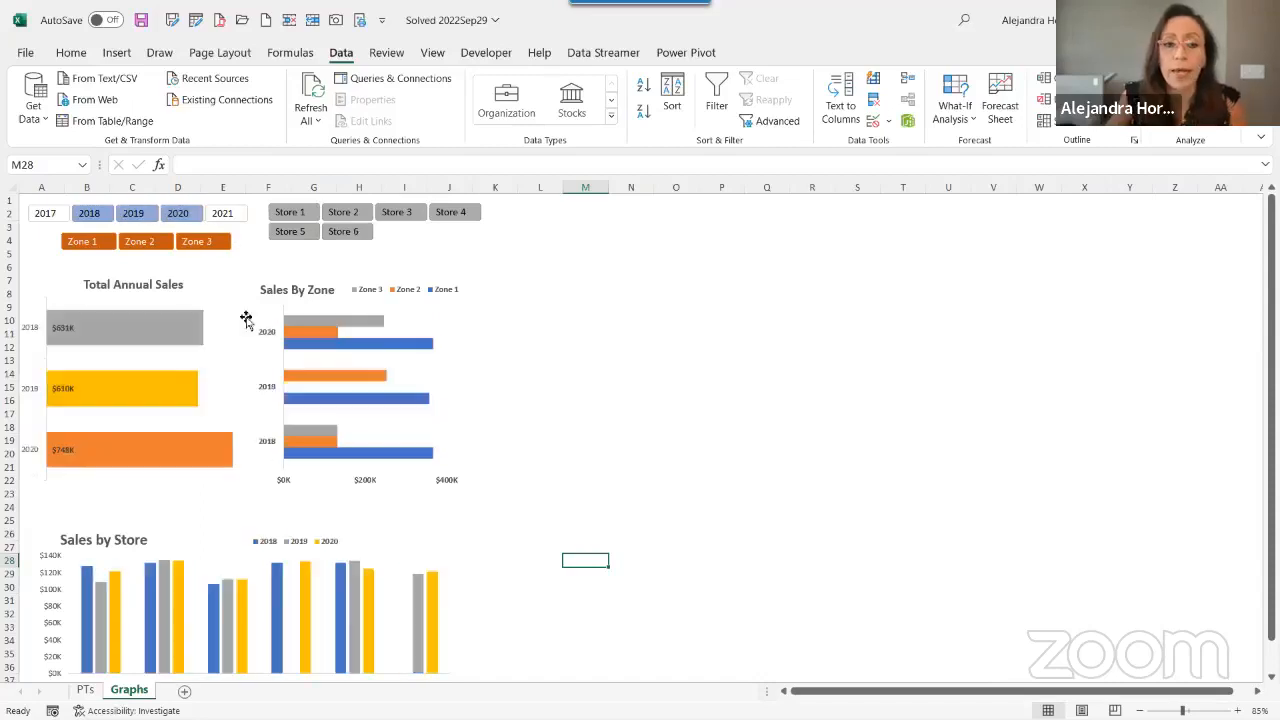
# Filter the dashboard charts to include all years from 2017 through 2021
pyautogui.click(57, 222)
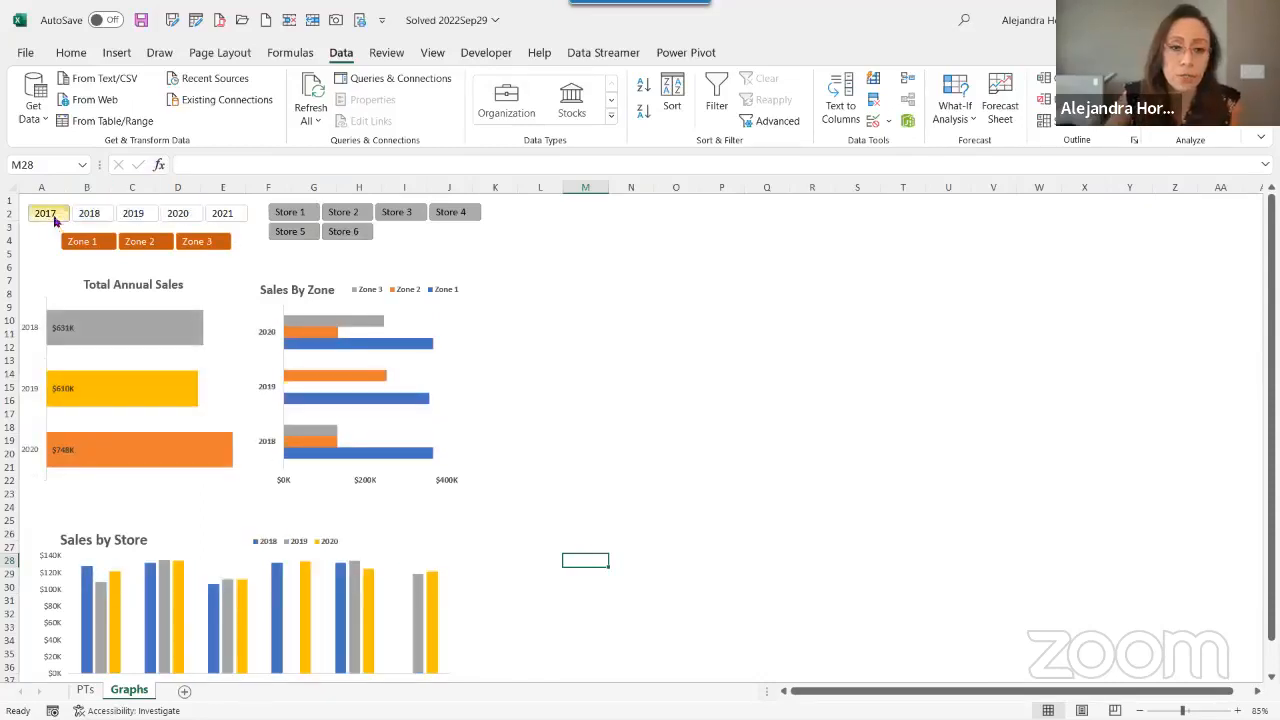
pyautogui.keyDown('shift'); pyautogui.click(214, 216); pyautogui.keyUp('shift')
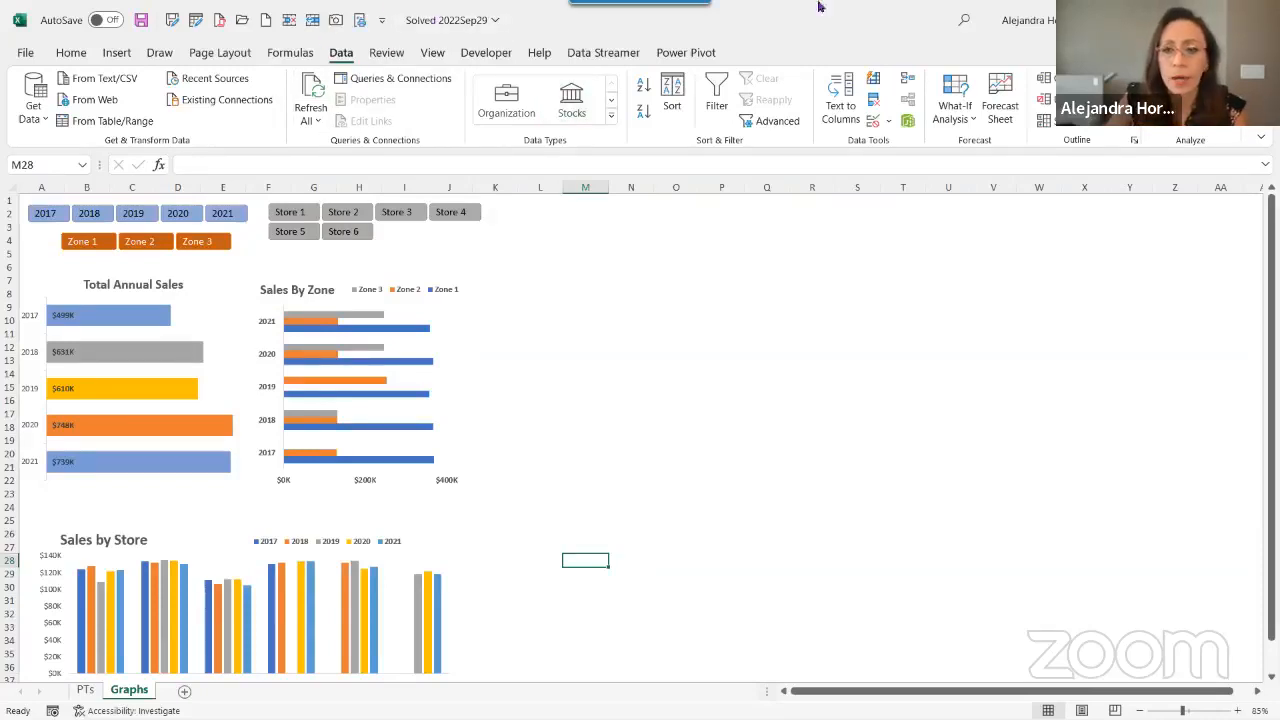
# Create a blank workbook and connect it to the Zone 1 Excel workbook in the Sales folder
pyautogui.click(265, 20)
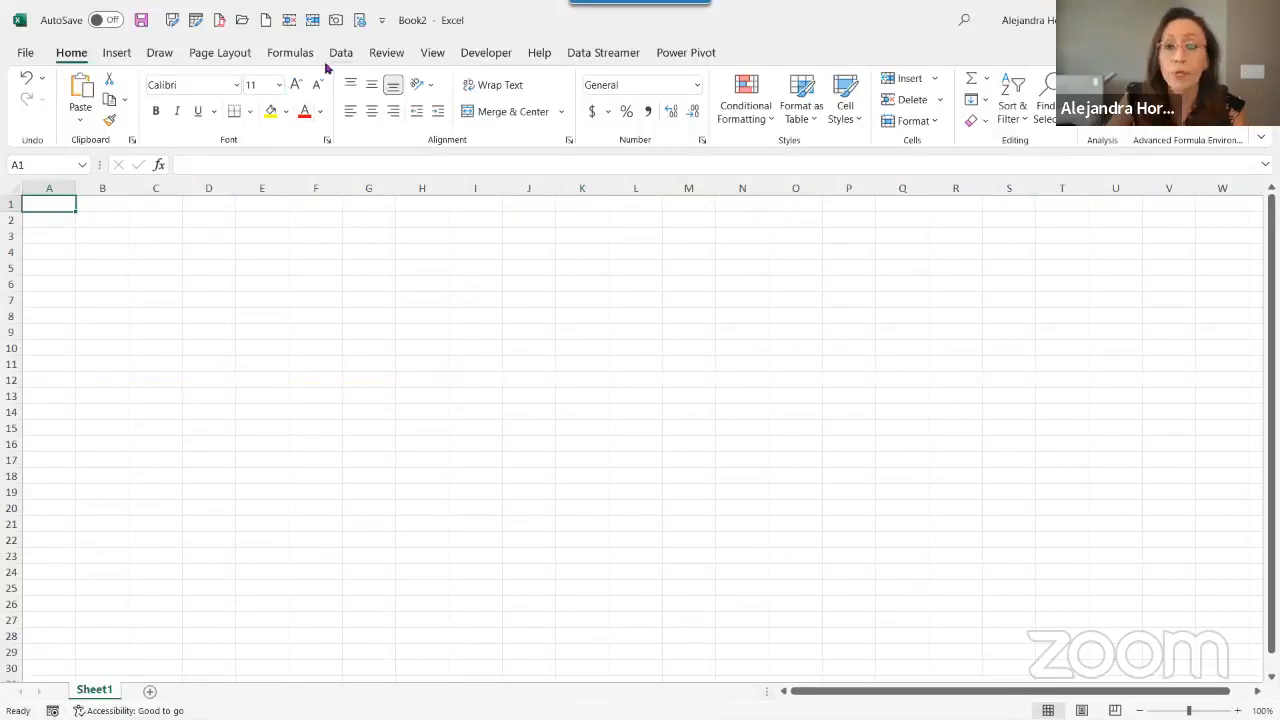
pyautogui.click(340, 58)
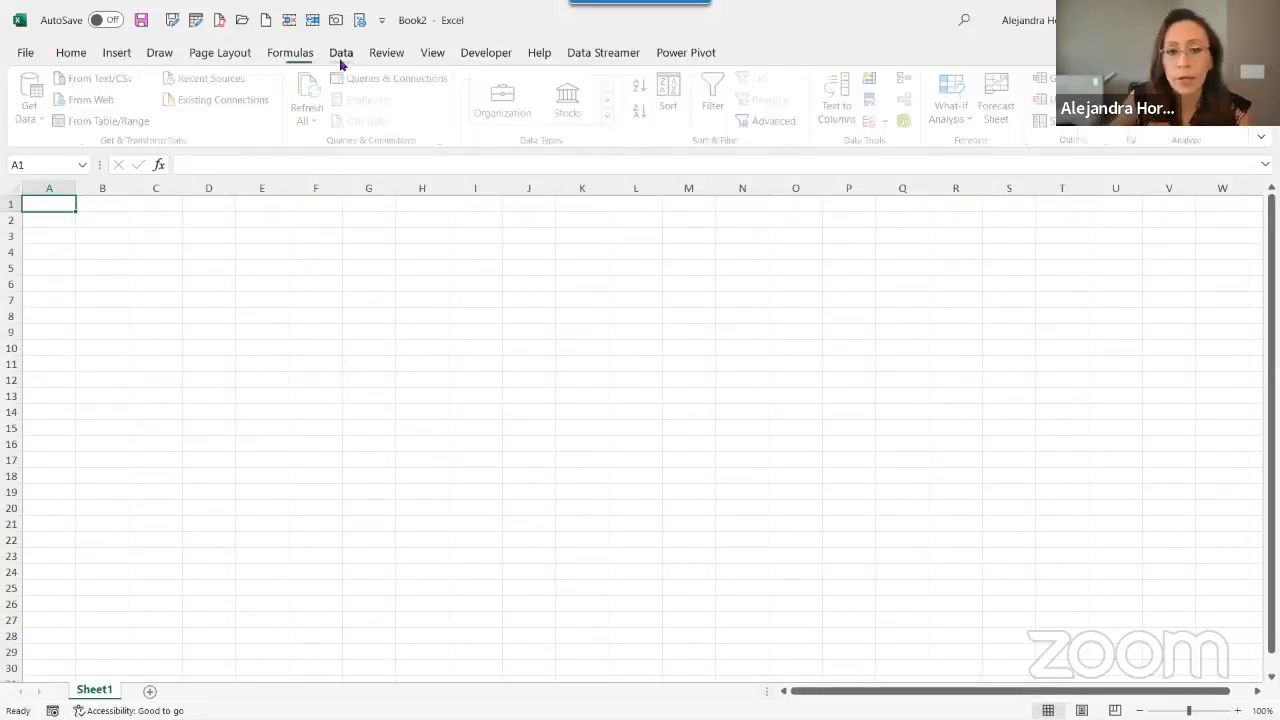
pyautogui.click(36, 112)
pyautogui.moveTo(100, 148)
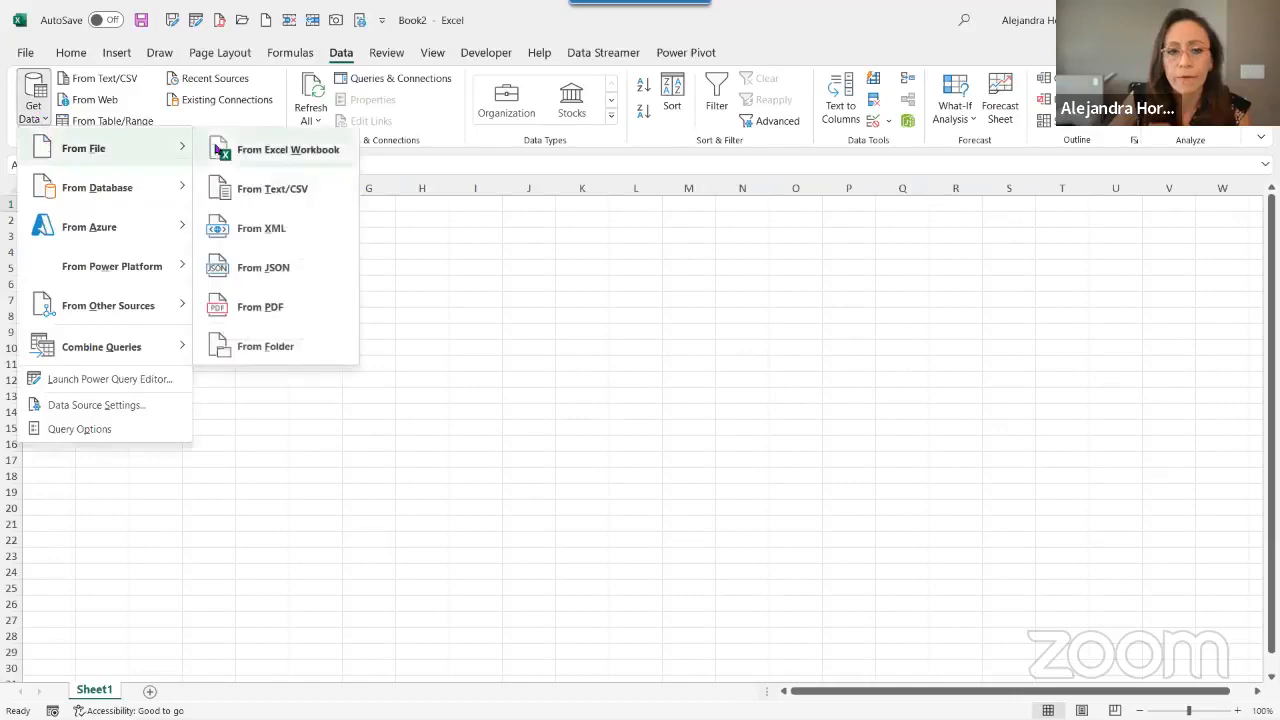
pyautogui.click(268, 152)
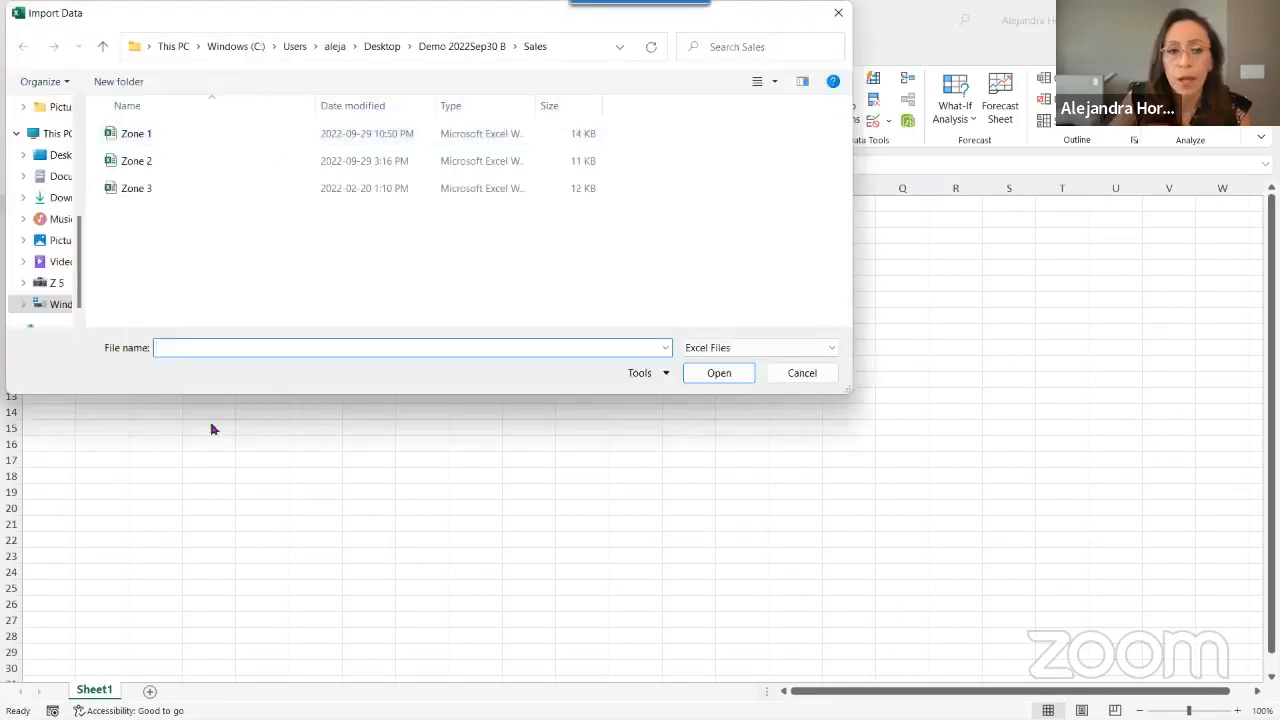
pyautogui.moveTo(466, 23); pyautogui.dragTo(751, 109)
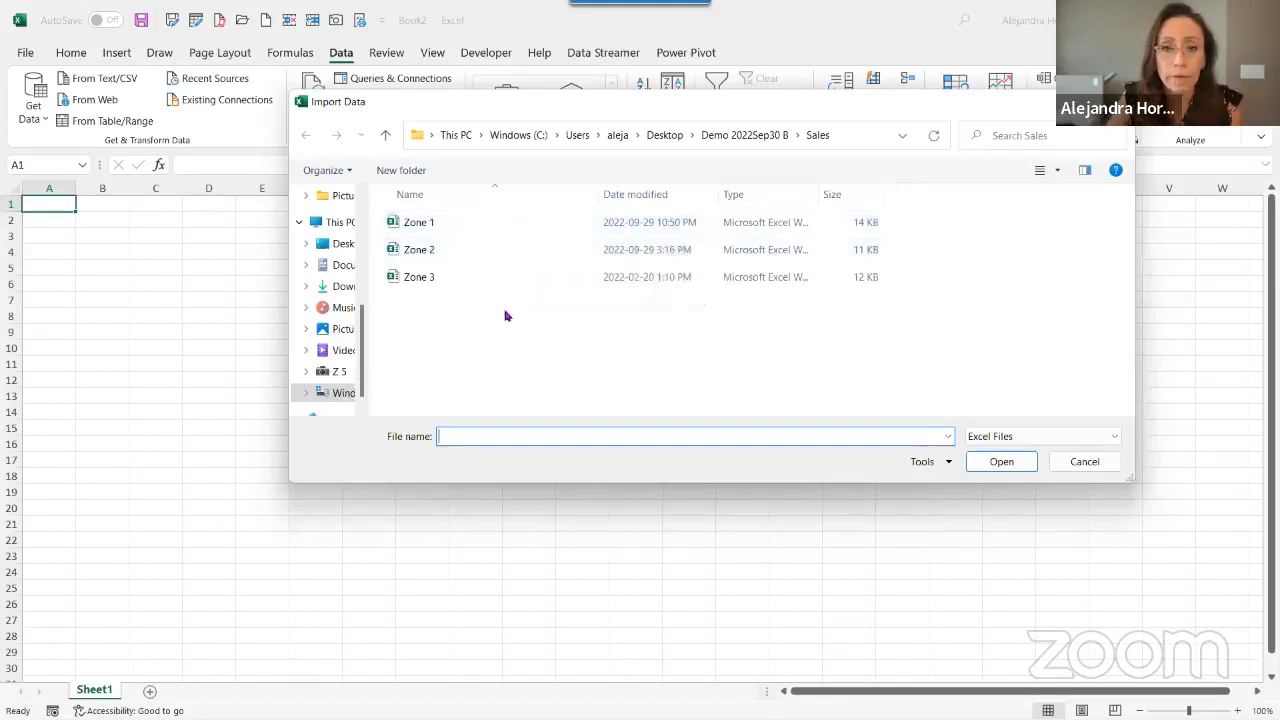
pyautogui.click(487, 228)
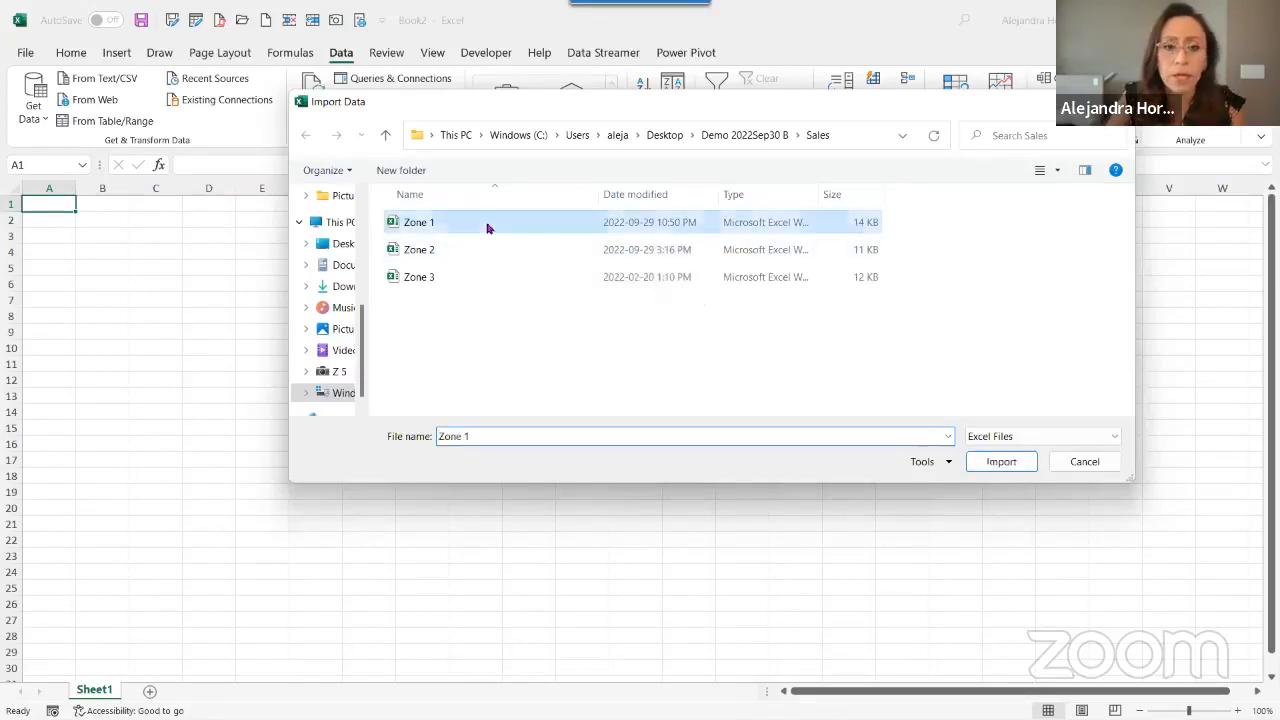
pyautogui.doubleClick(420, 222)
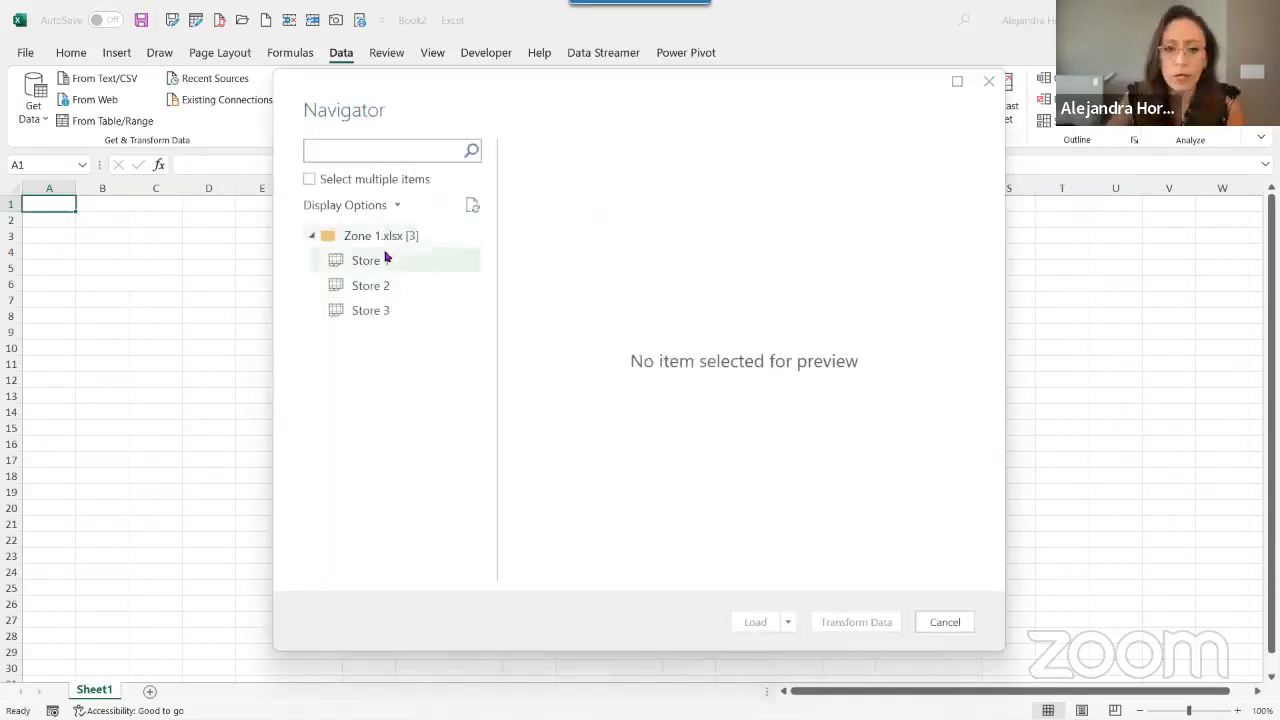
# Preview the Store 1, Store 2 and Store 3 sheets, and open Store 2 in the Power Query Editor for transformation
pyautogui.click(394, 264)
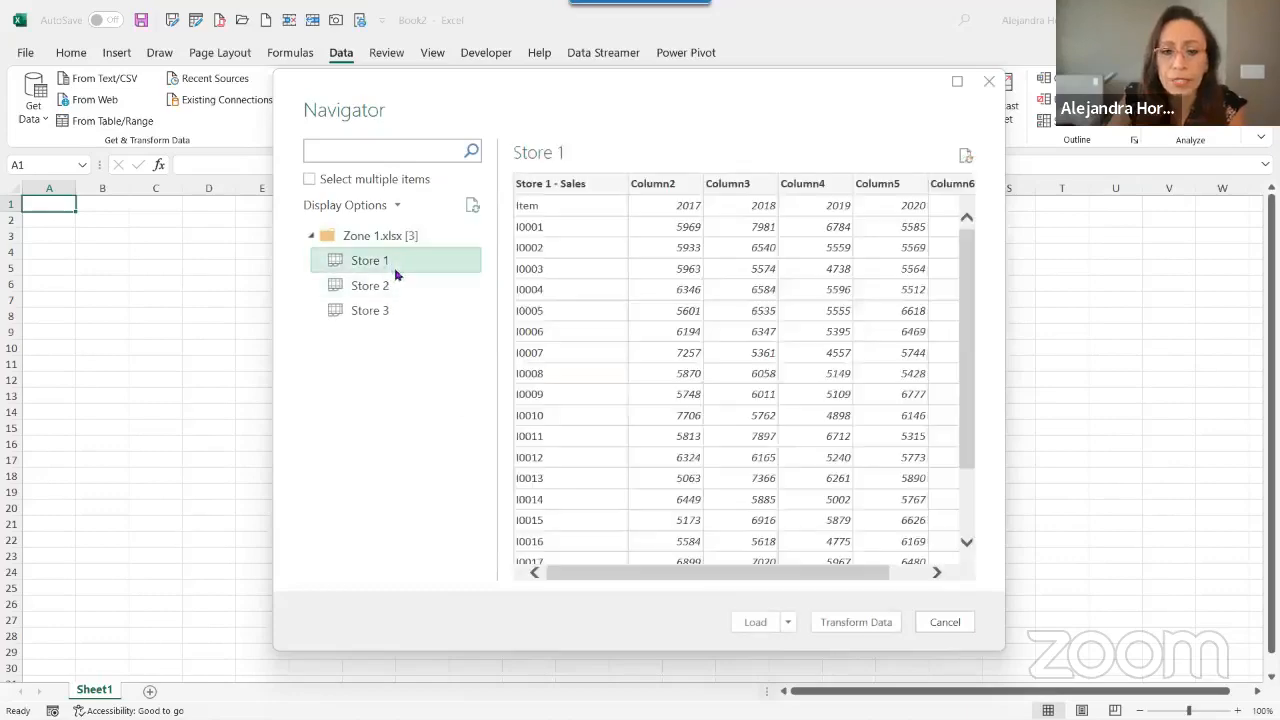
pyautogui.click(395, 288)
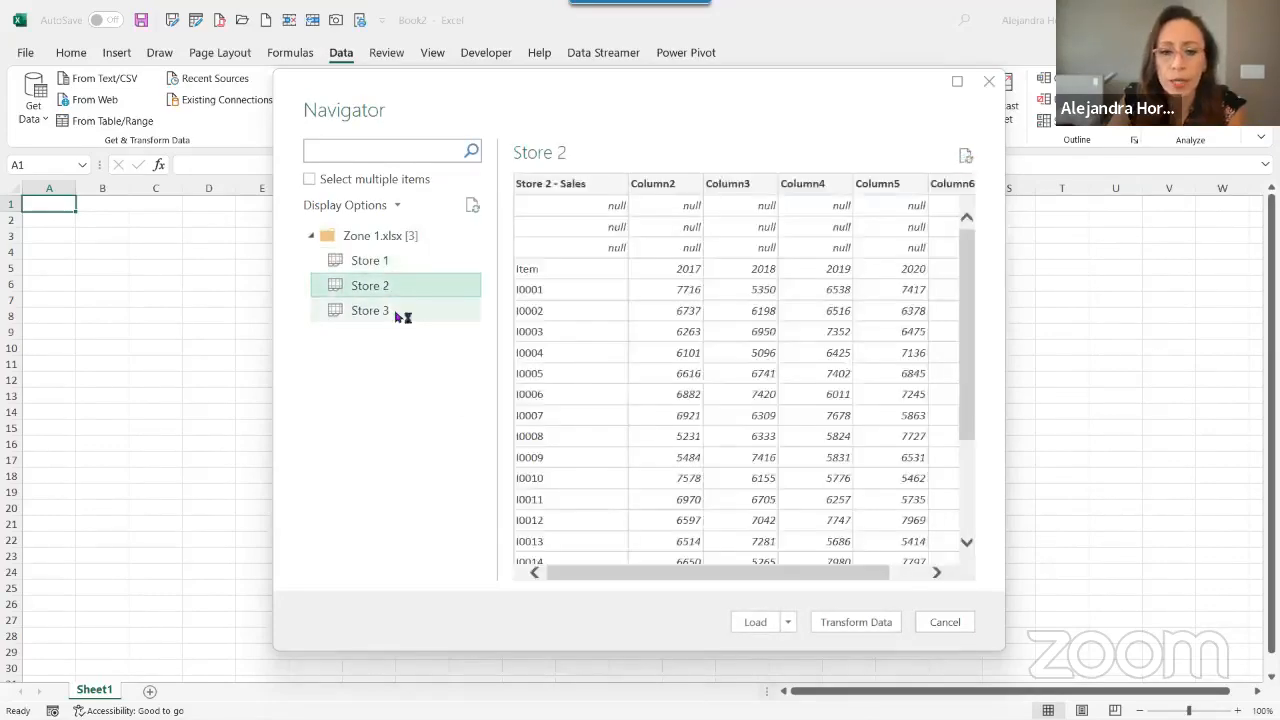
pyautogui.click(401, 312)
pyautogui.click(405, 288)
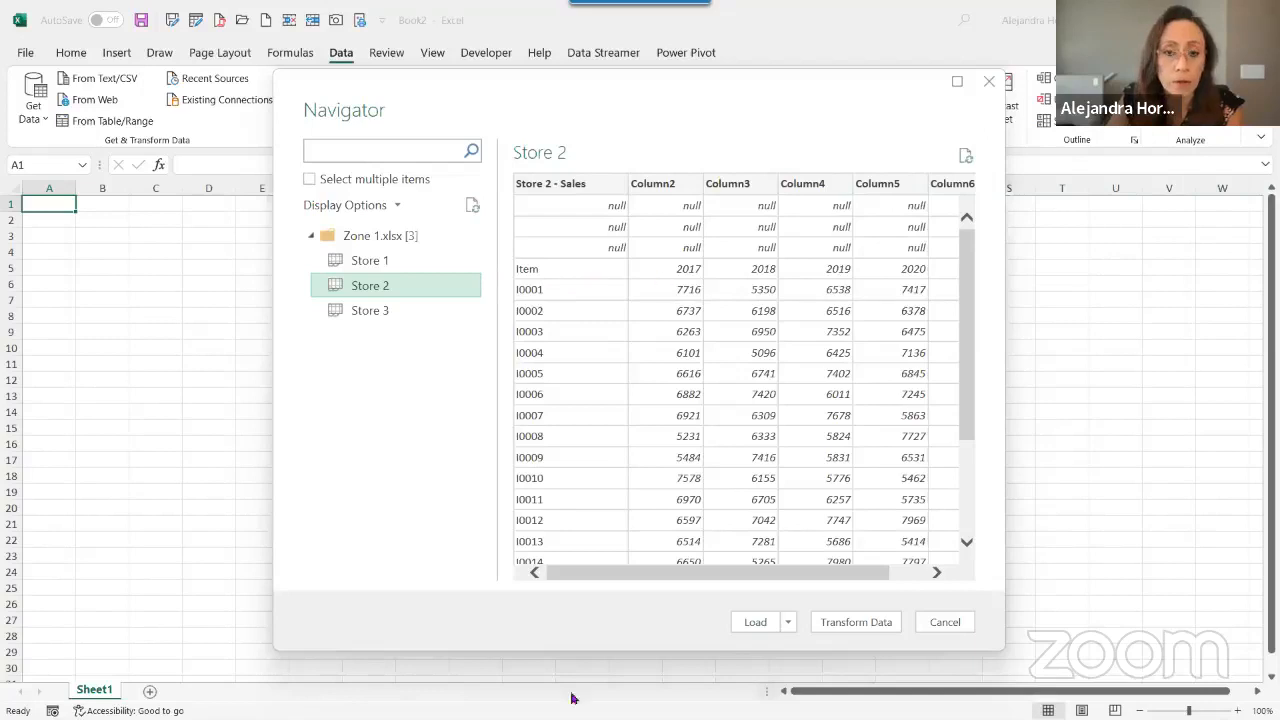
pyautogui.click(877, 622)
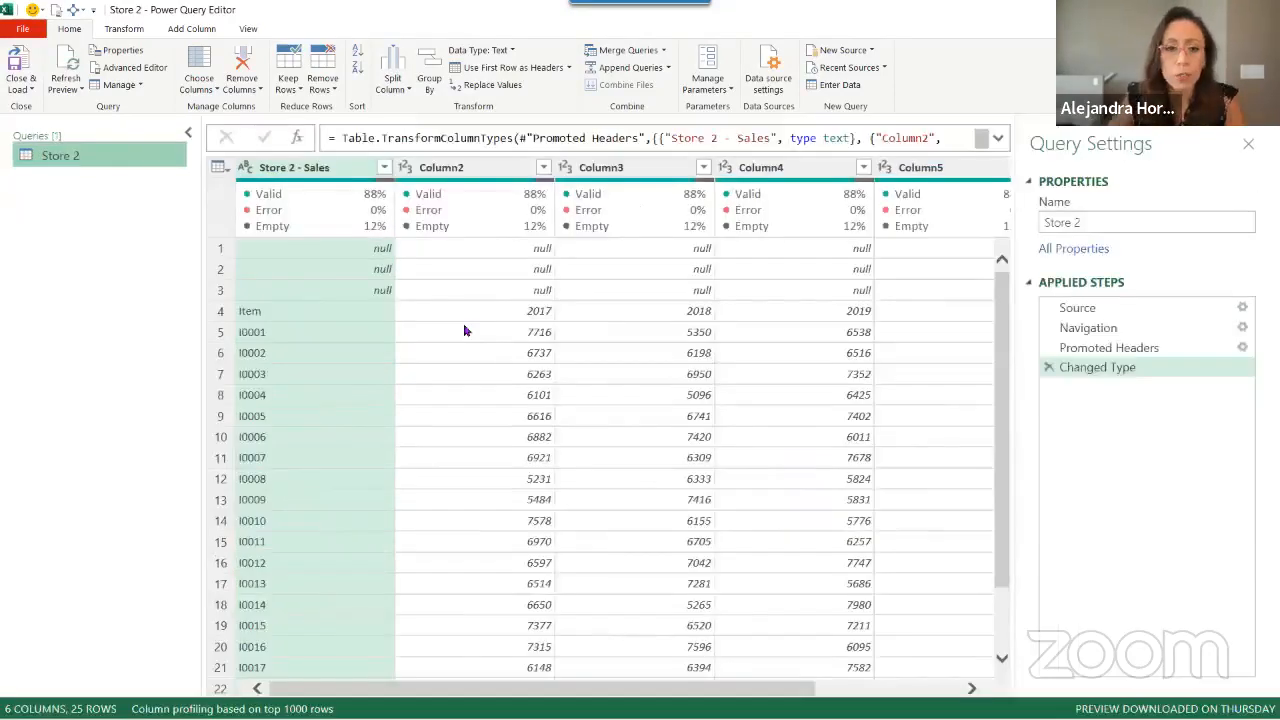
# Rename the Store 2 query as MySampleLive and collapse the queries list
pyautogui.doubleClick(124, 157)
pyautogui.write('My')
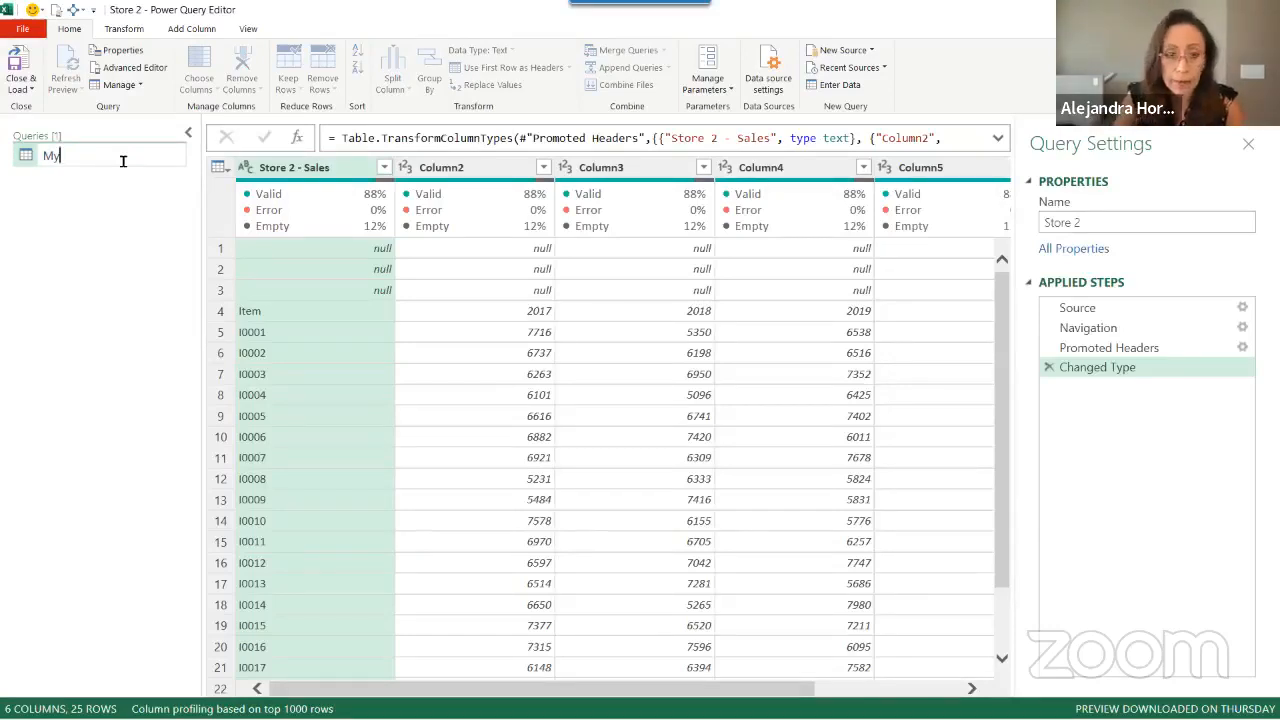
pyautogui.write('Sample')
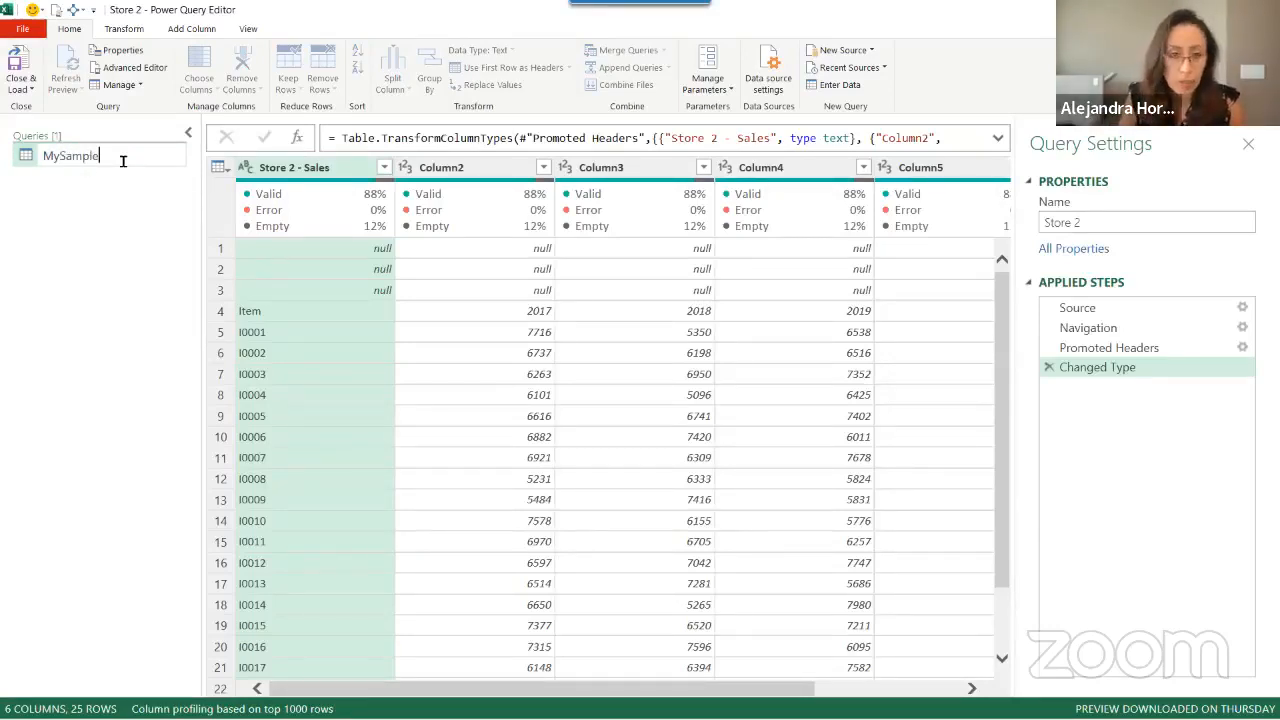
pyautogui.write('Live')
pyautogui.press('Return')
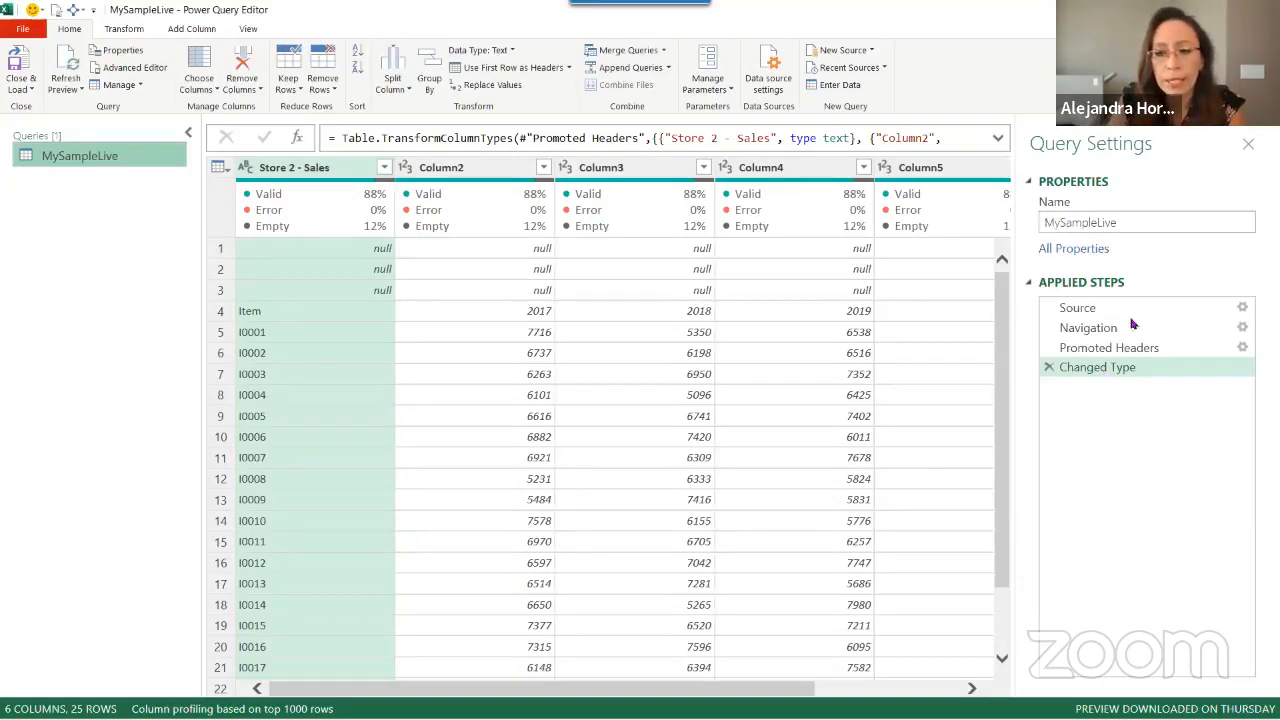
pyautogui.click(189, 134)
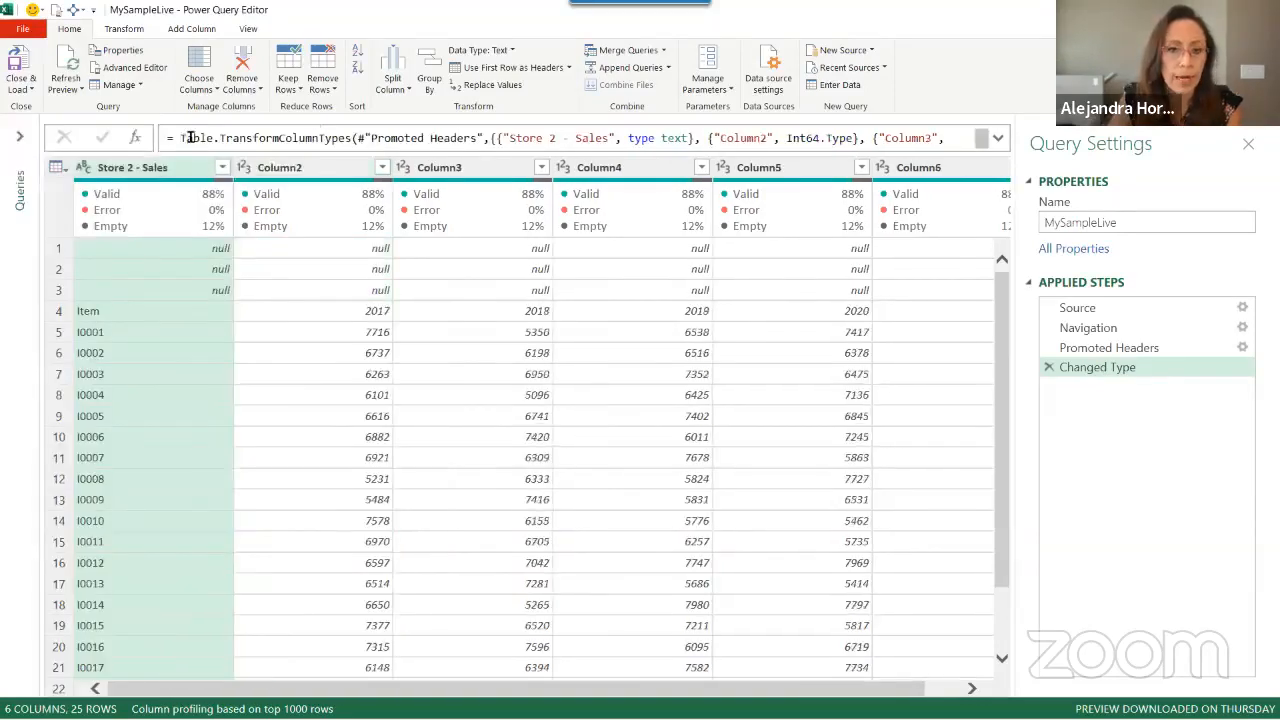
# Inspect the full Changed Type formula with its hard-coded column names, and delete the Changed Type and Promoted Headers steps
pyautogui.click(1096, 370)
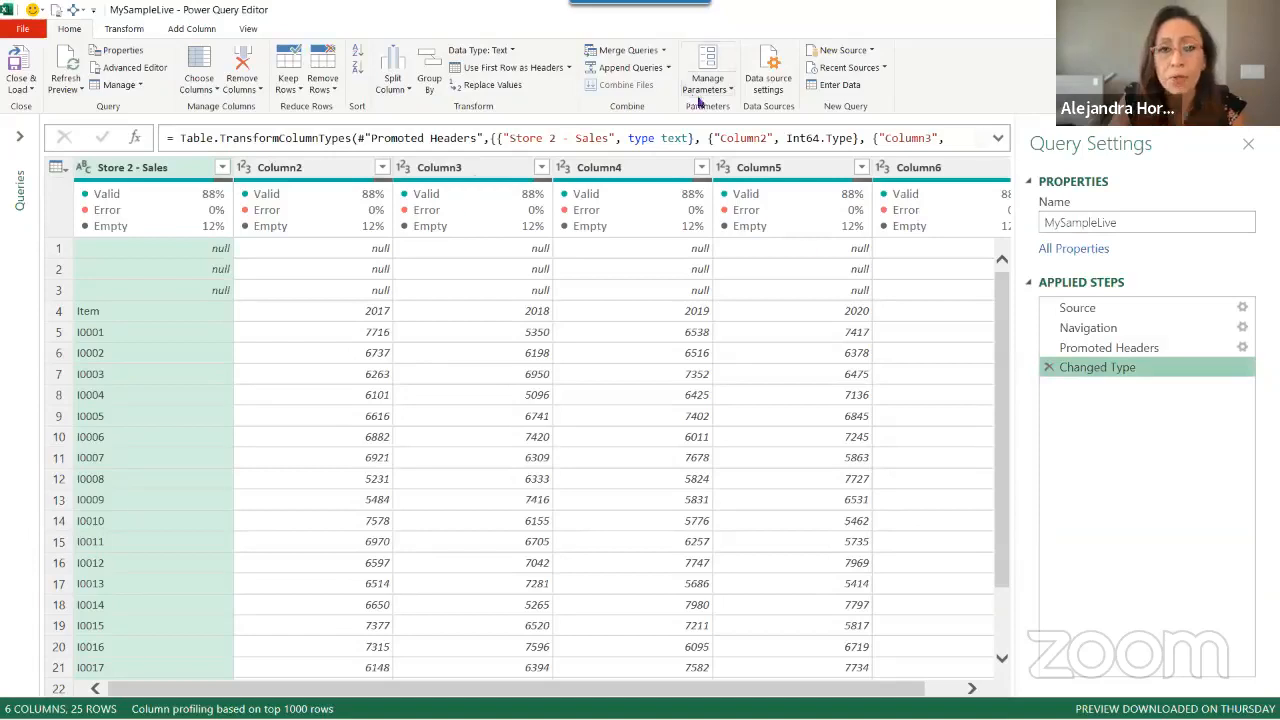
pyautogui.click(998, 138)
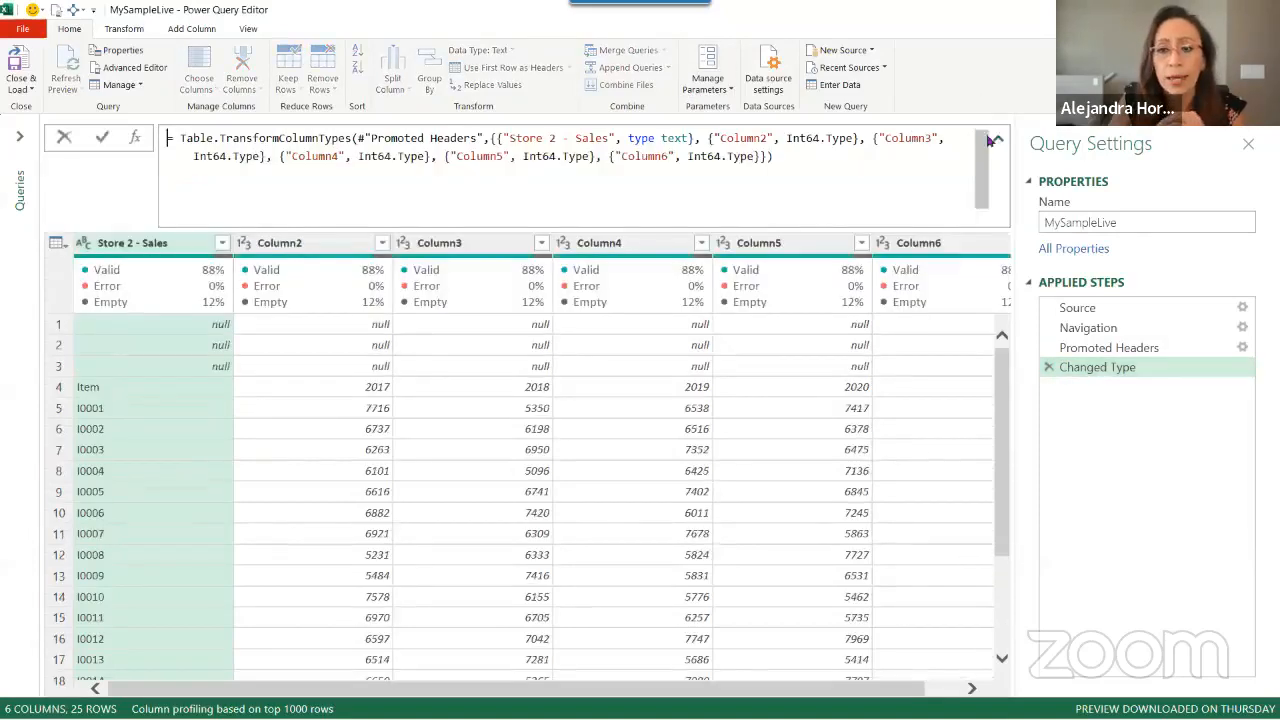
pyautogui.moveTo(491, 138); pyautogui.dragTo(826, 166)
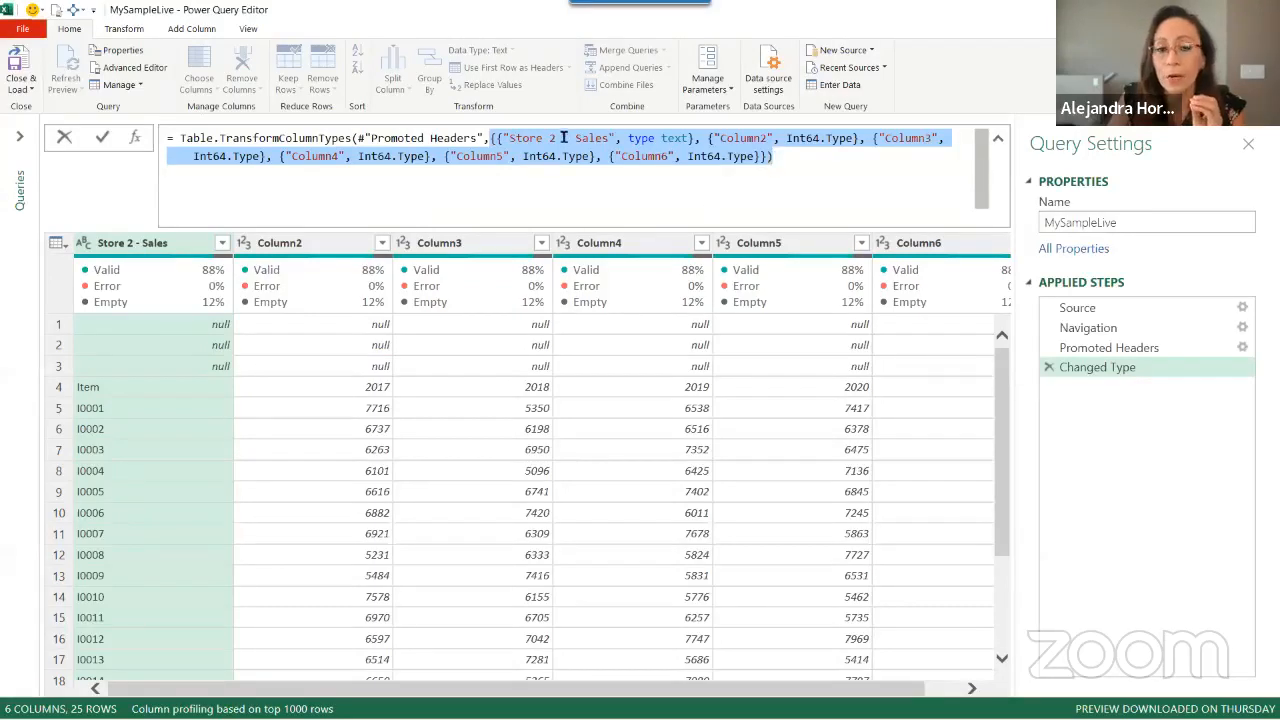
pyautogui.moveTo(509, 138); pyautogui.dragTo(606, 147)
pyautogui.click(607, 139)
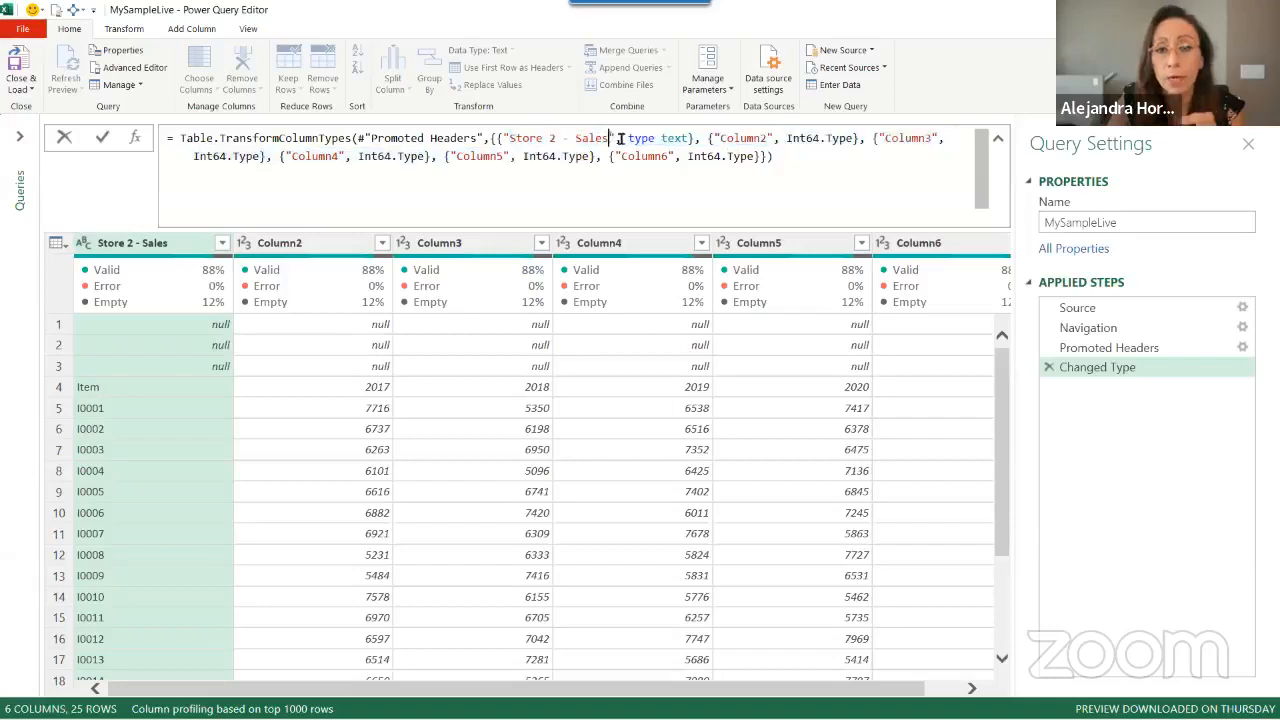
pyautogui.click(1049, 368)
pyautogui.click(1049, 368)
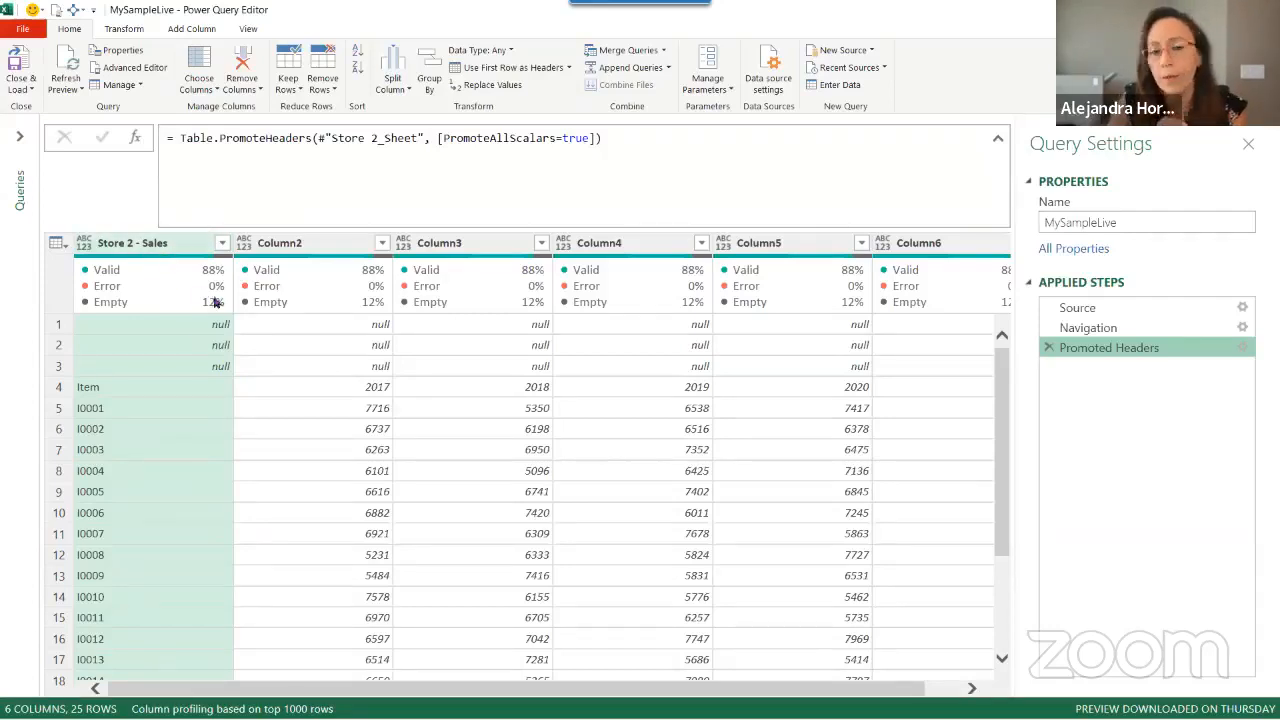
pyautogui.moveTo(210, 302)
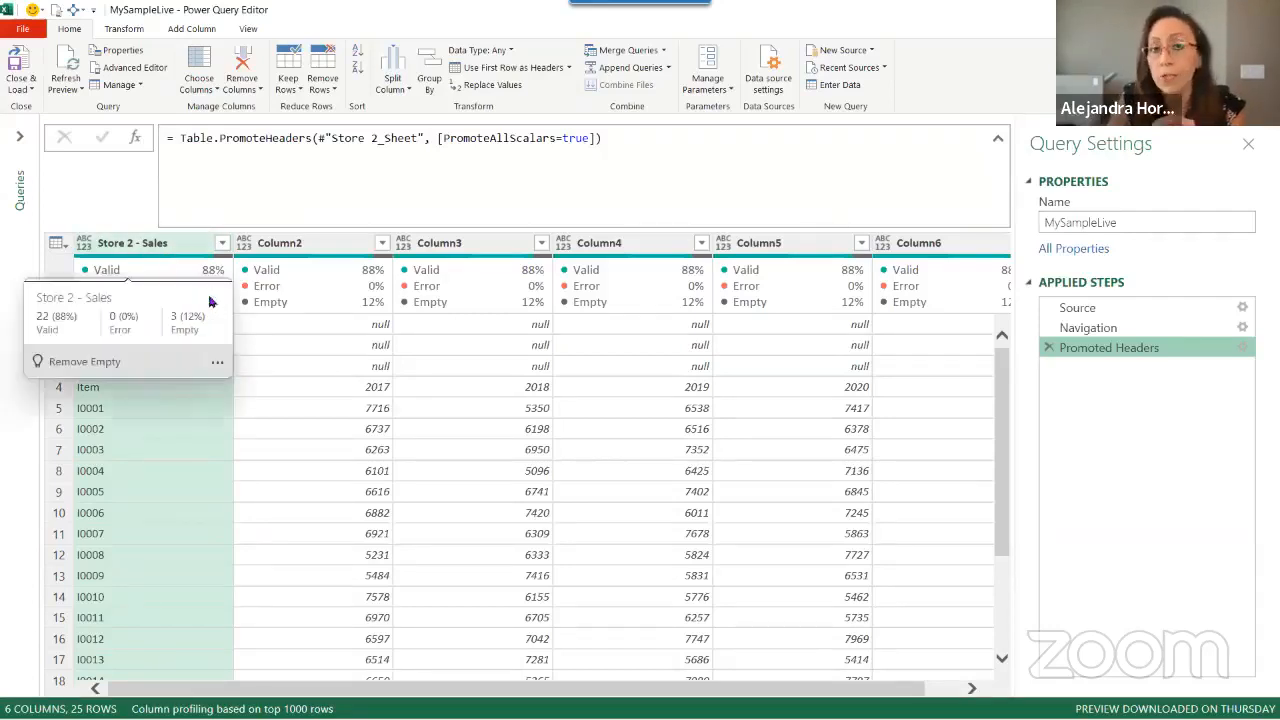
pyautogui.click(1048, 347)
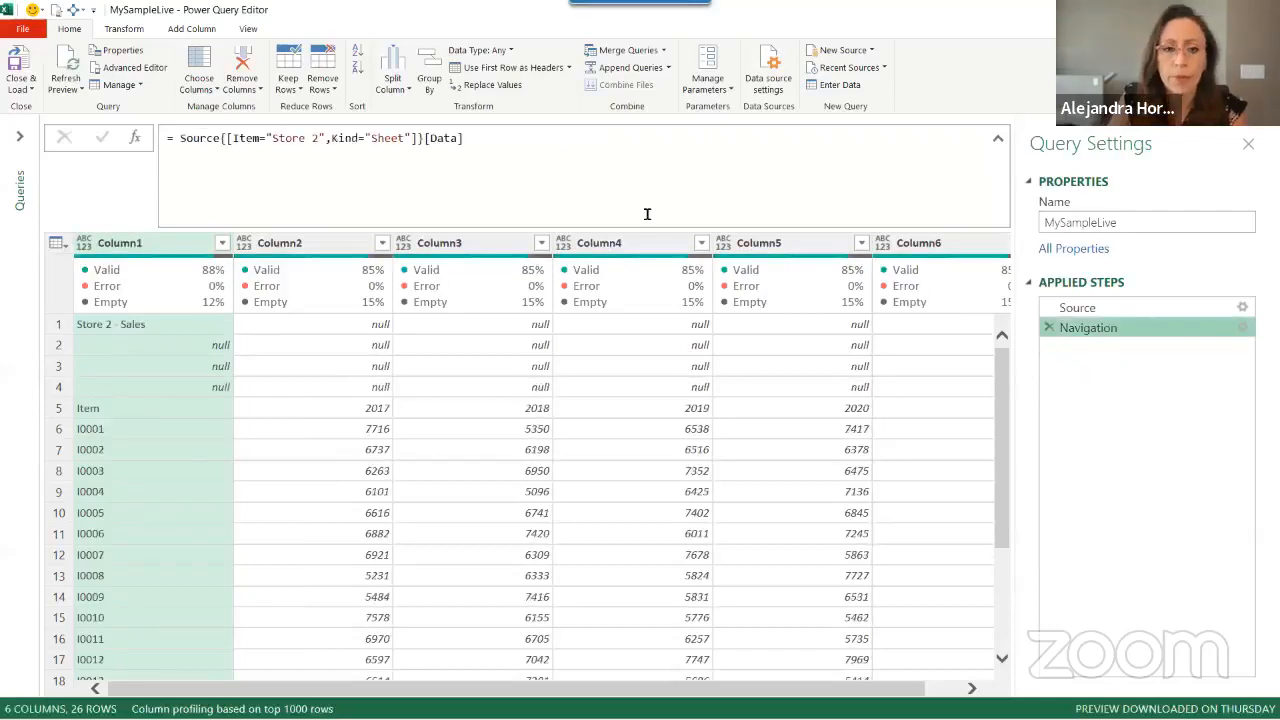
# Examine the store title cell in Column1 and the row holding the Item and year headings
pyautogui.click(105, 327)
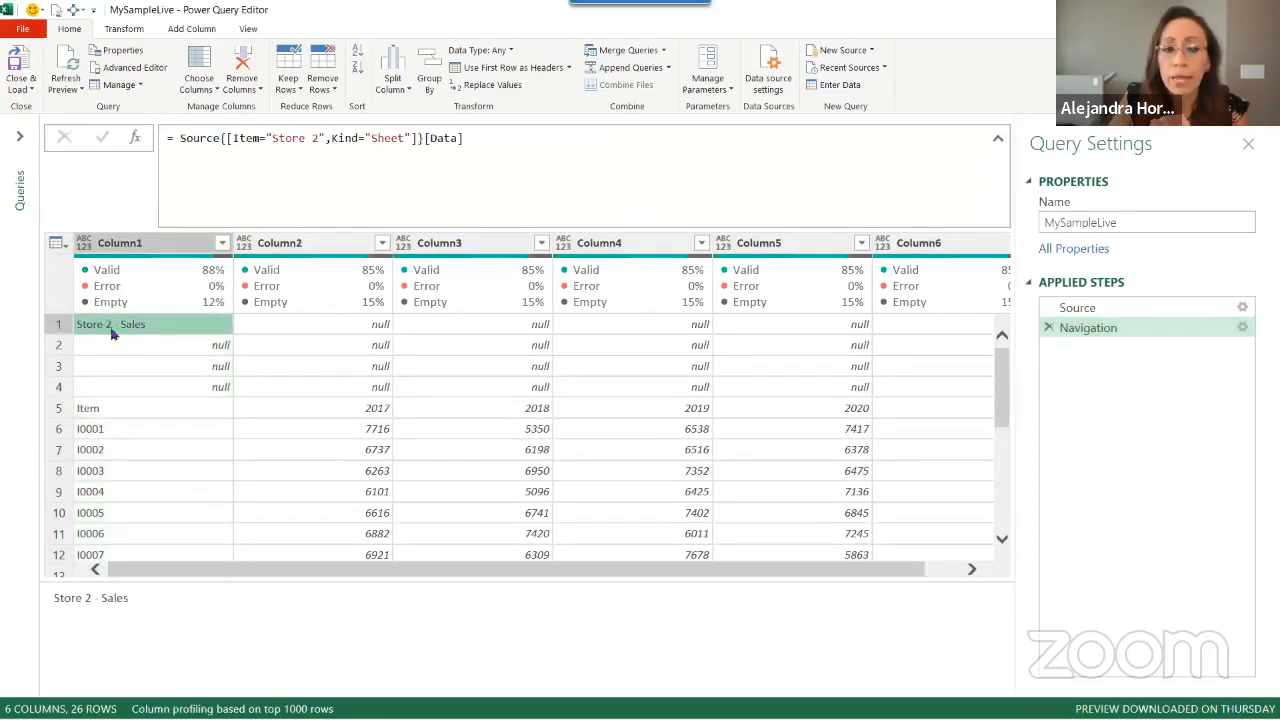
pyautogui.click(197, 243)
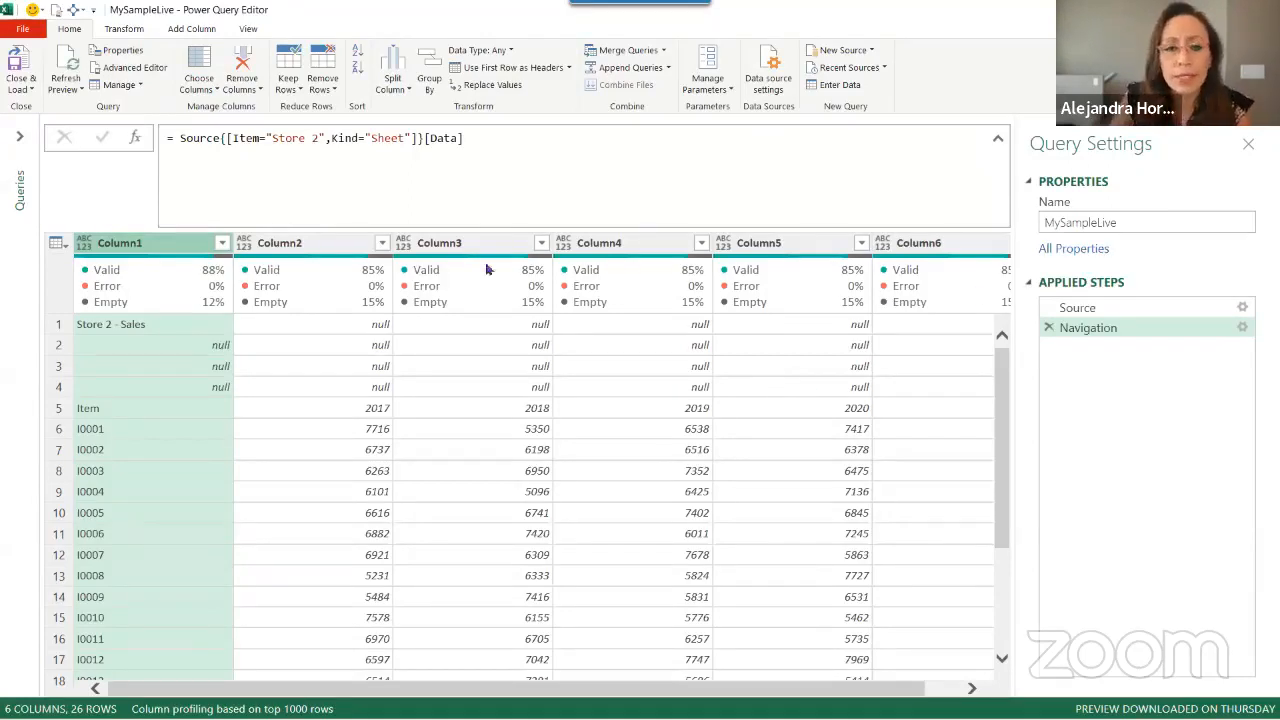
pyautogui.click(132, 326)
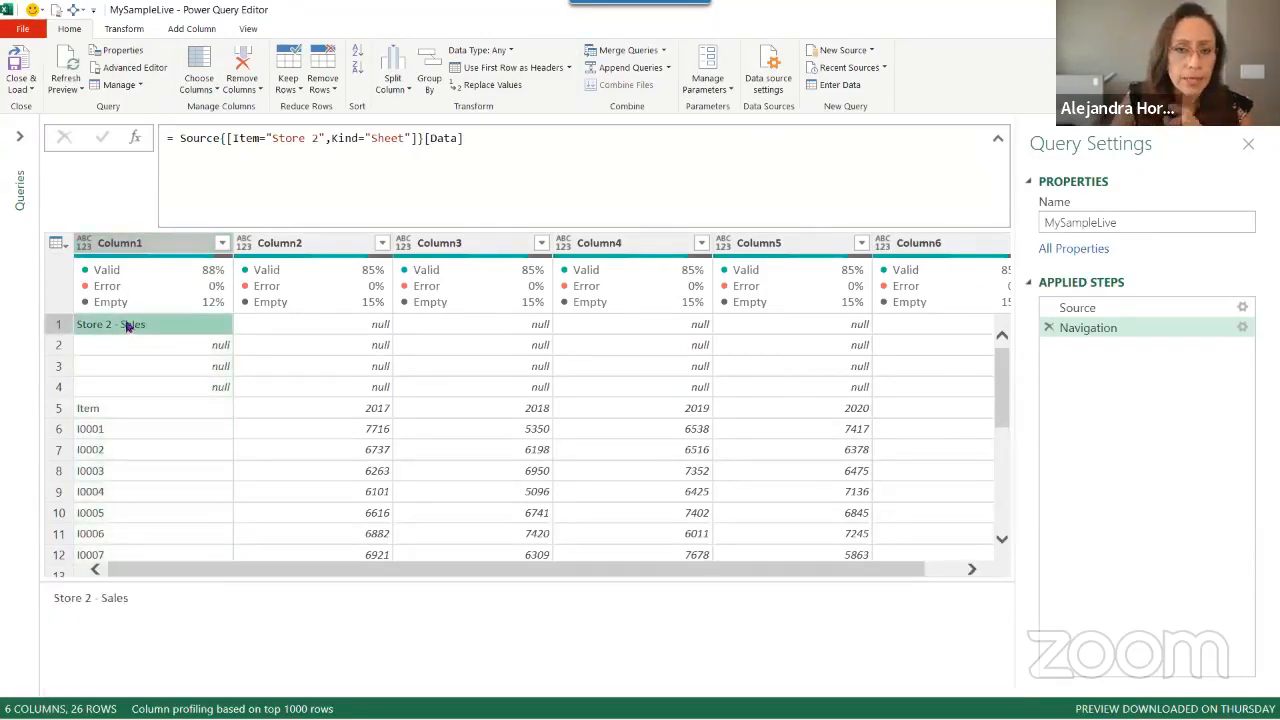
pyautogui.click(155, 243)
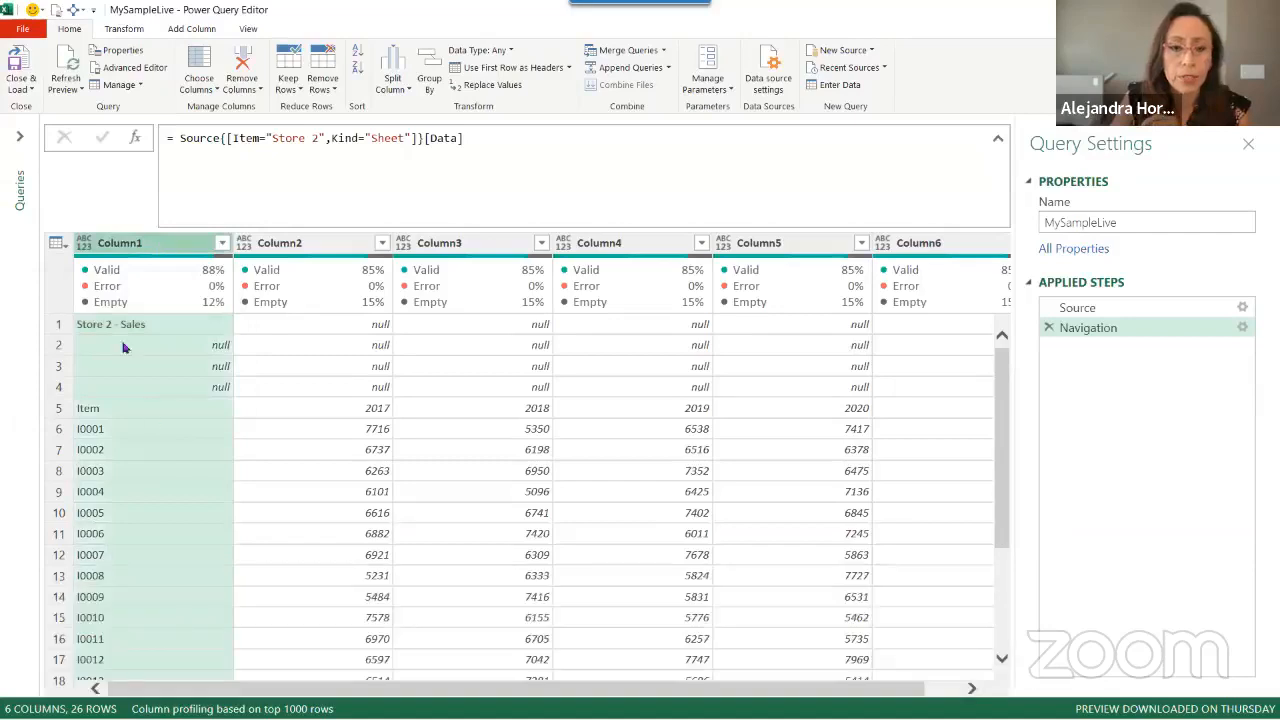
pyautogui.click(59, 408)
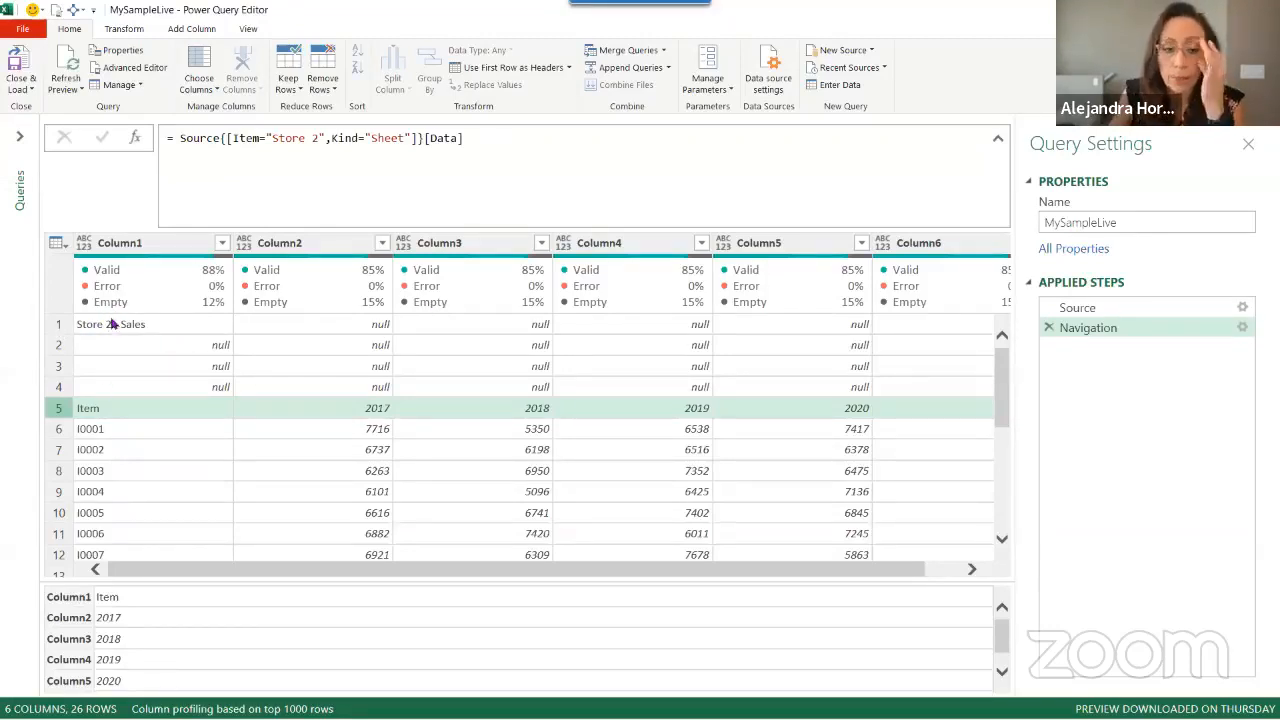
pyautogui.click(99, 413)
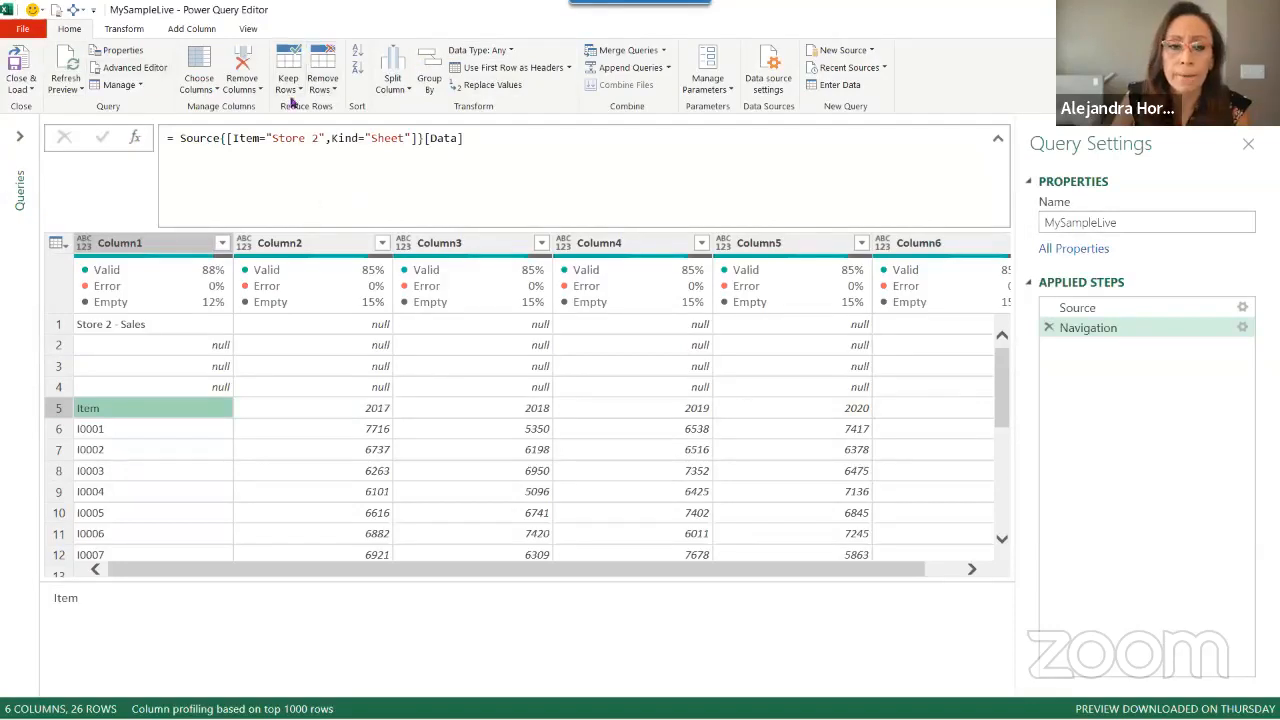
# Insert a custom step after Navigation and compare its formula with the Navigation step's formula
pyautogui.click(249, 29)
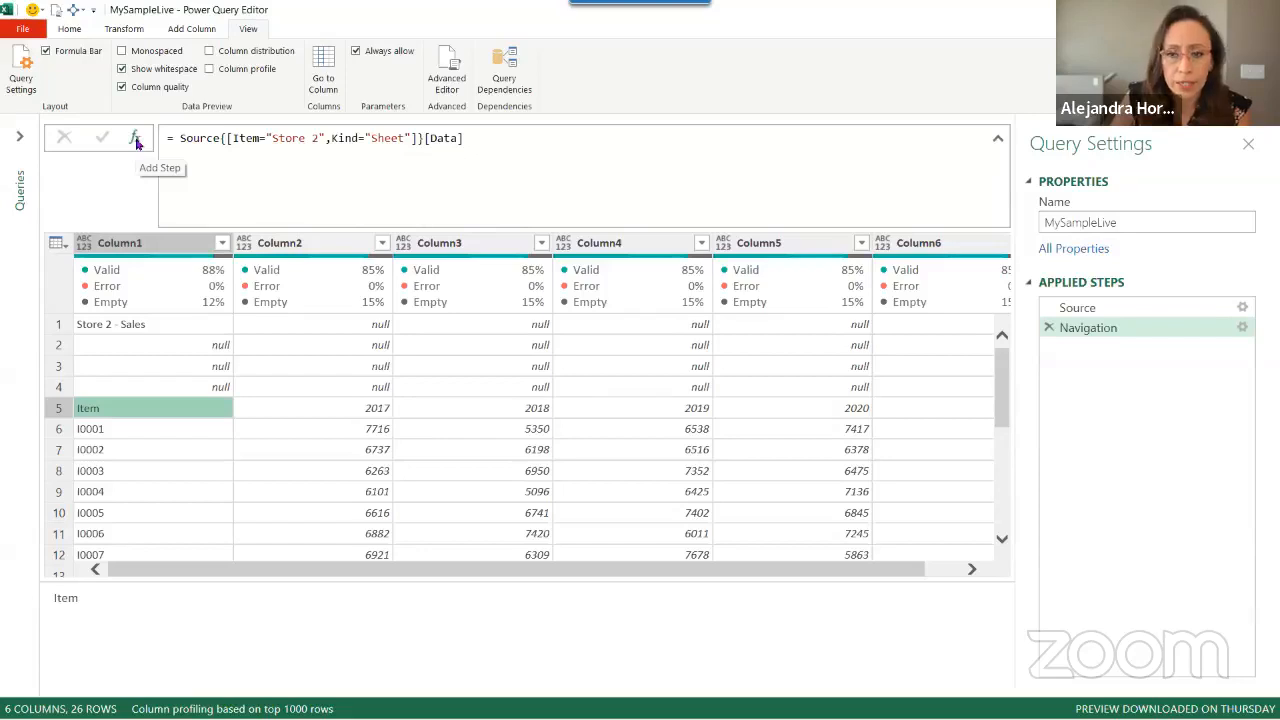
pyautogui.rightClick(1107, 331)
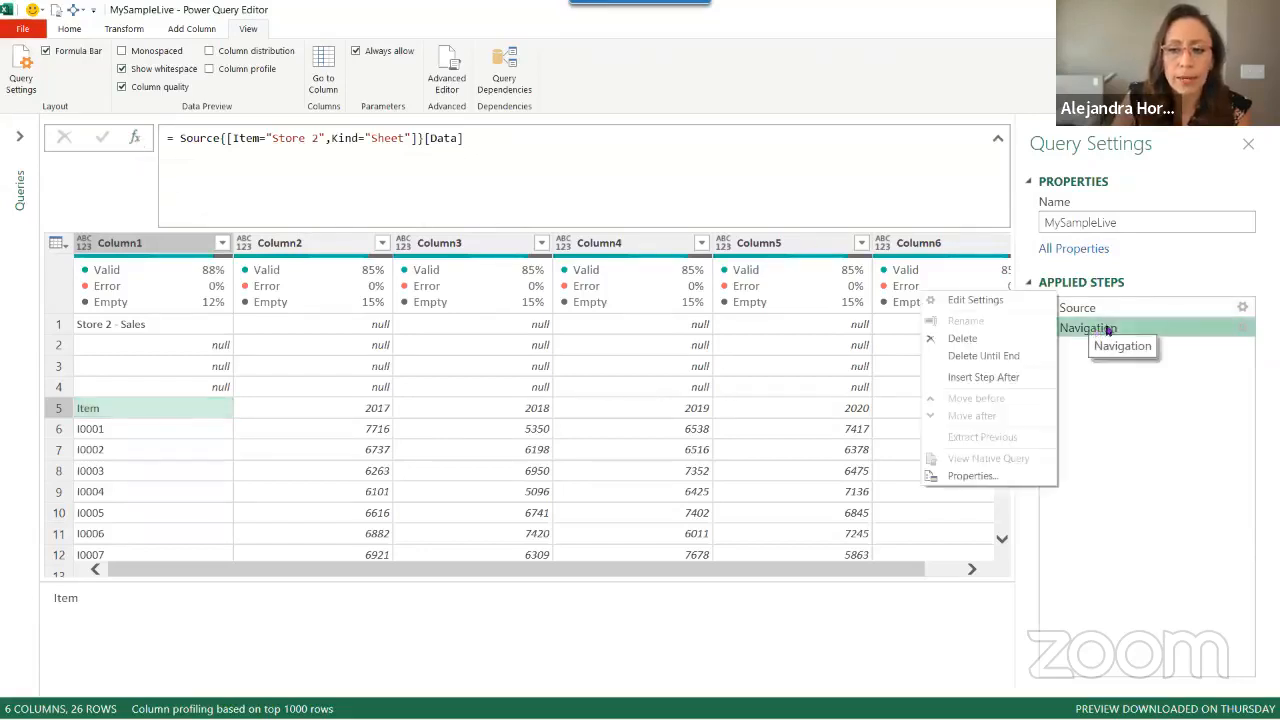
pyautogui.click(983, 377)
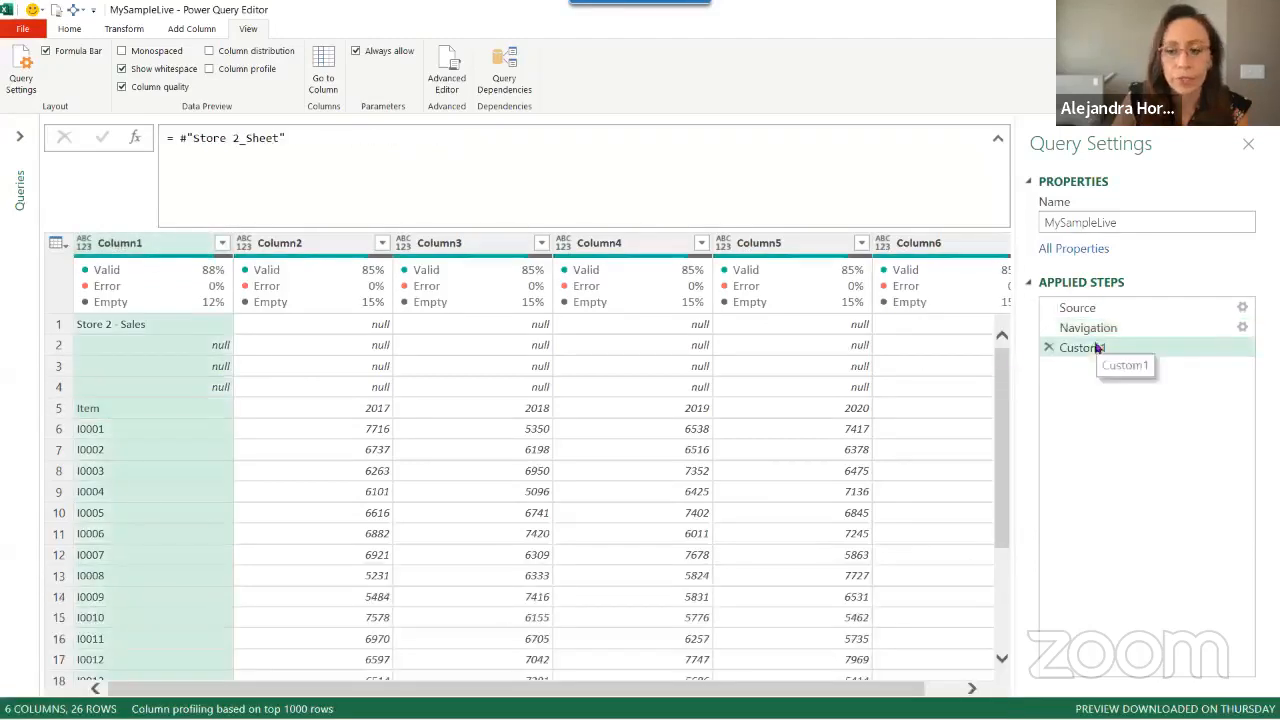
pyautogui.click(174, 137)
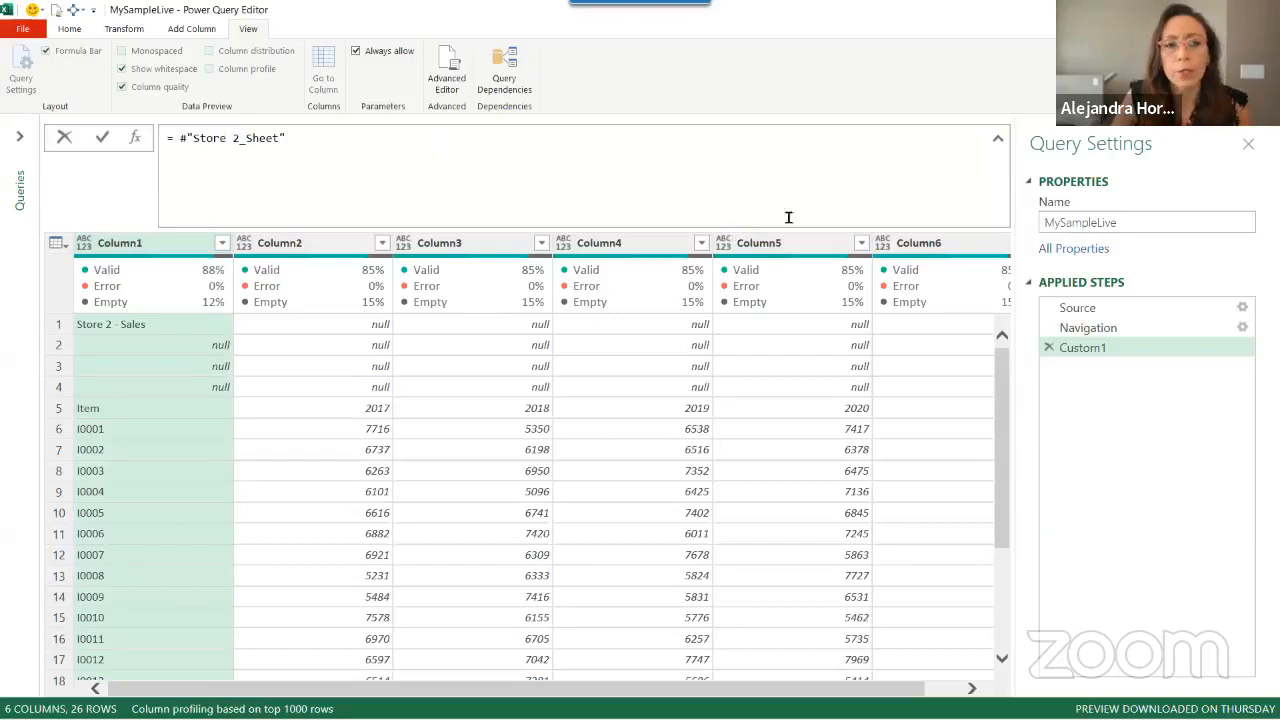
pyautogui.click(1093, 329)
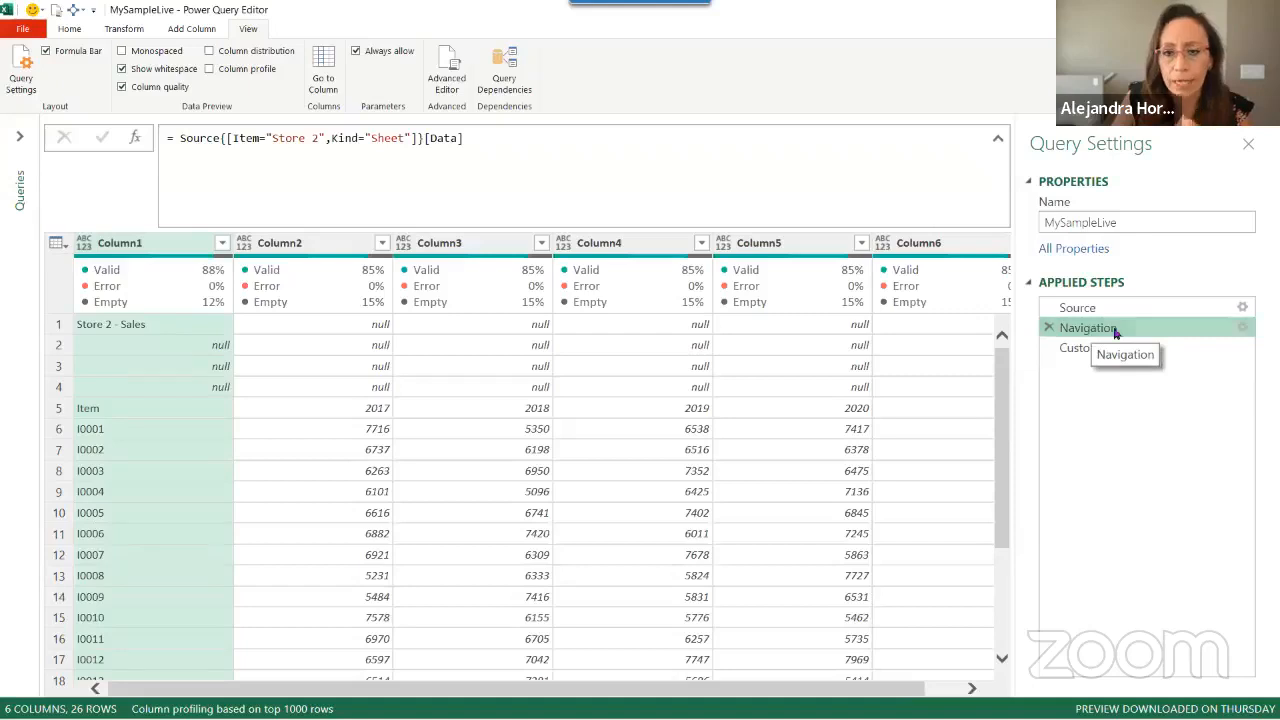
# Check which workbook sheet the Navigation step points to and the options available for it, and return to the Custom1 step
pyautogui.doubleClick(1134, 329)
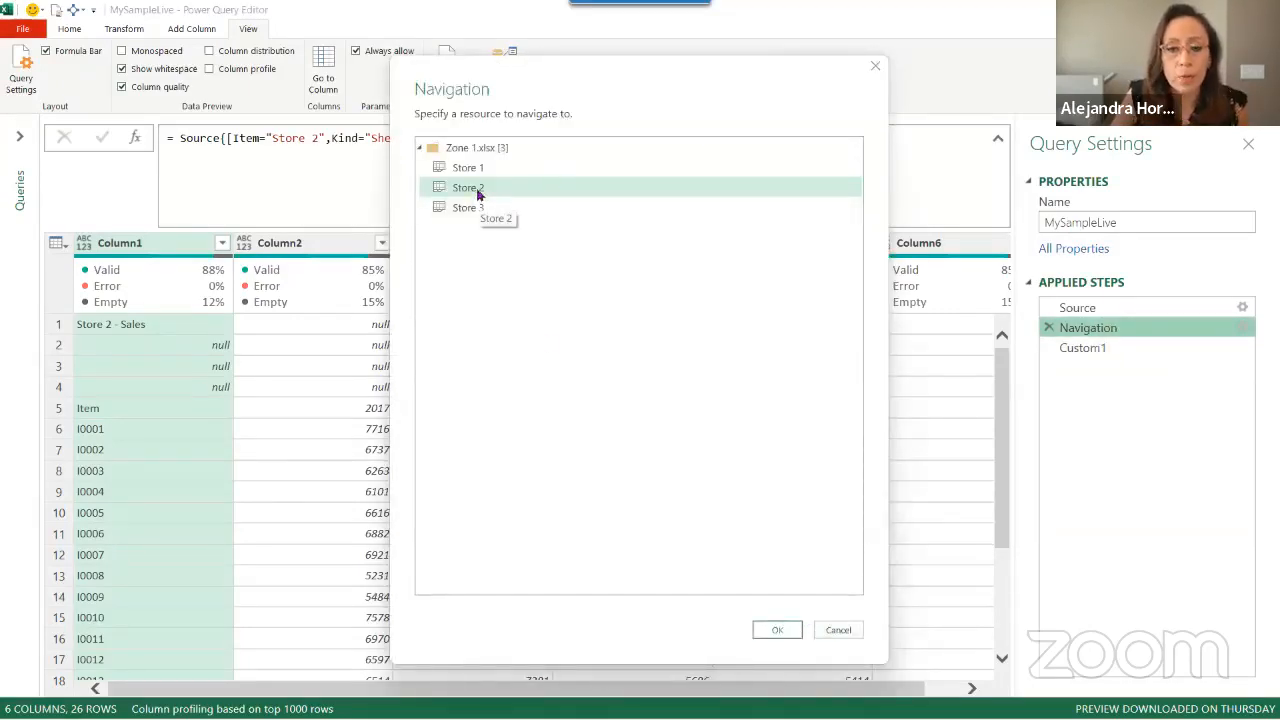
pyautogui.click(835, 629)
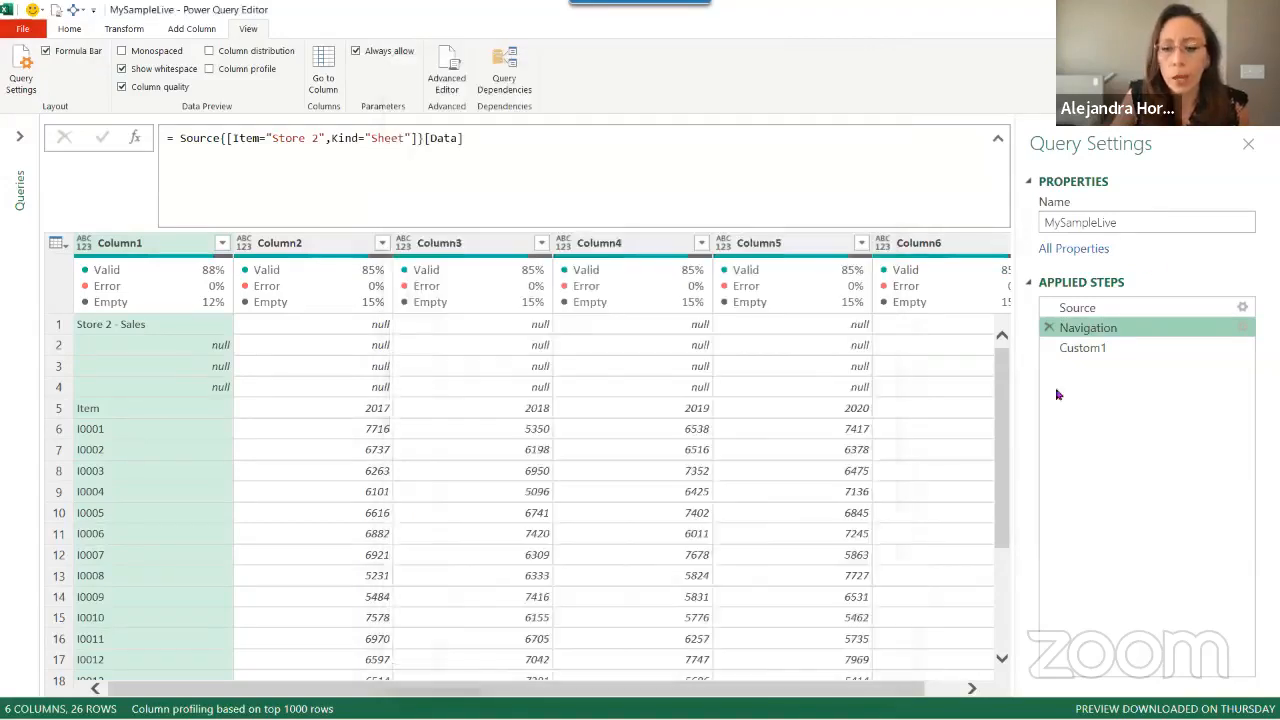
pyautogui.rightClick(1120, 330)
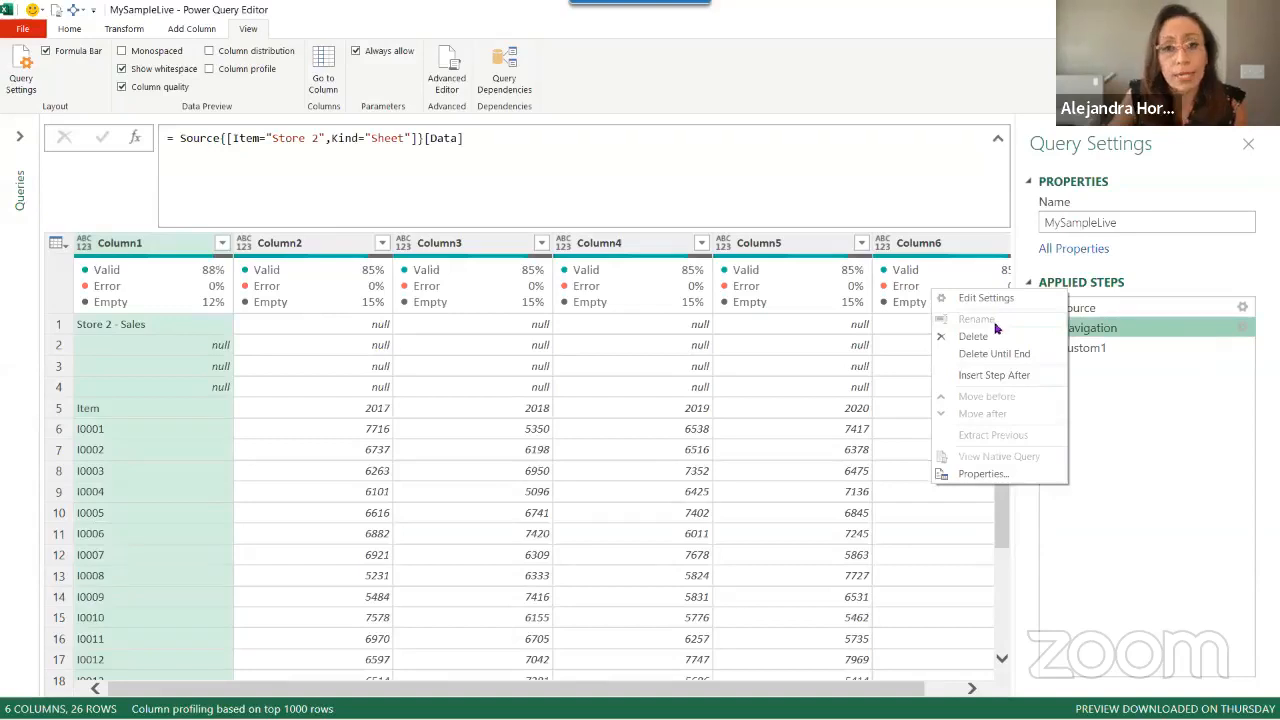
pyautogui.click(246, 183)
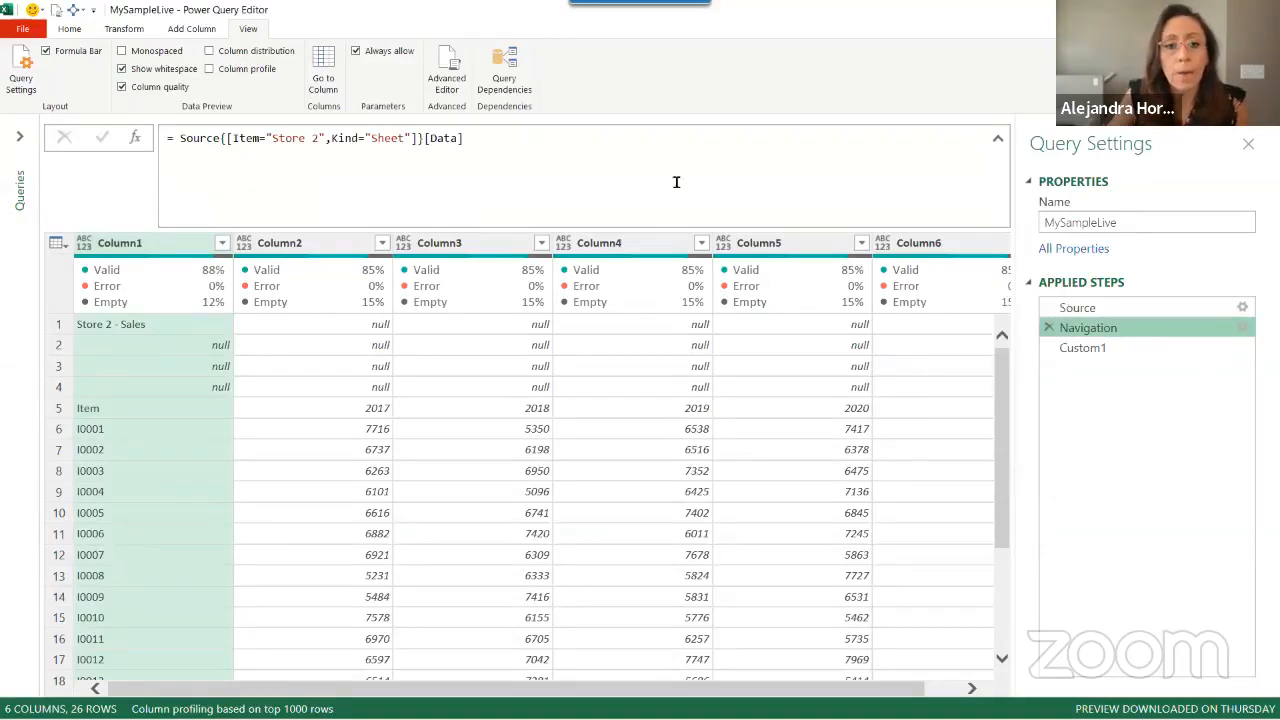
pyautogui.click(1098, 354)
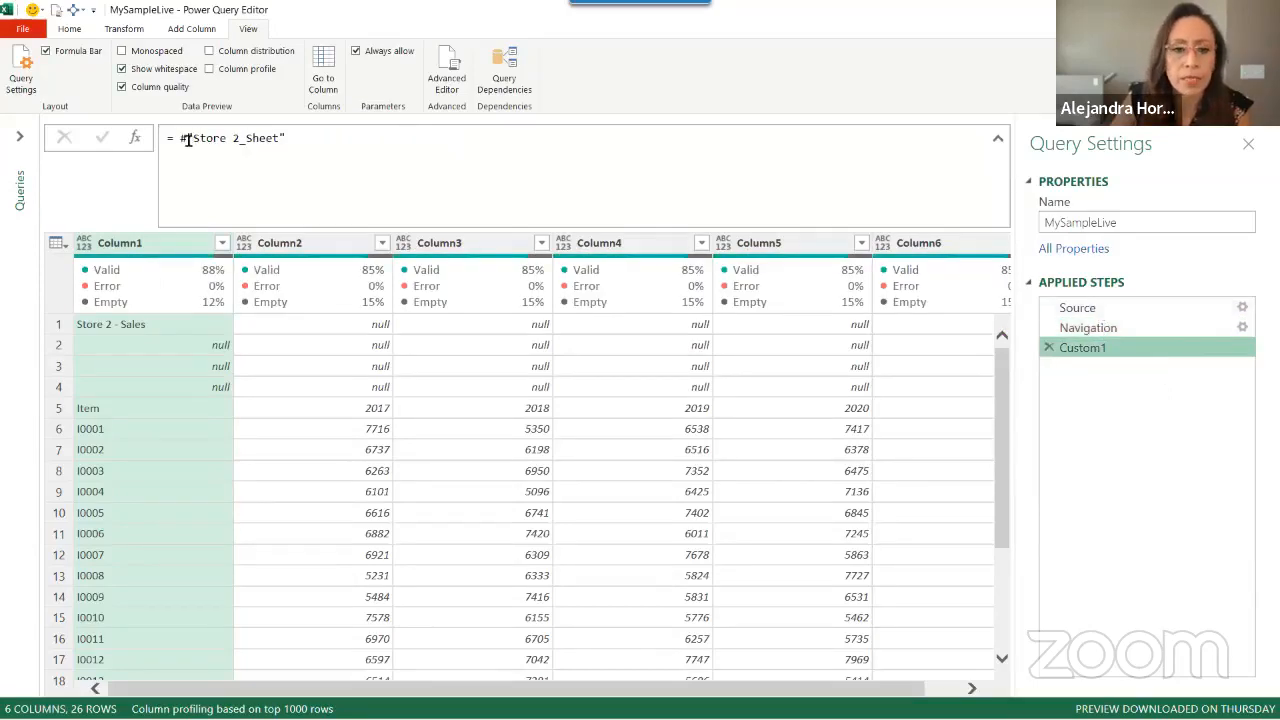
# In the Advanced Editor, enlarge the code and rename the #"Store 2_Sheet" identifier on its defining line as MySheets
pyautogui.click(447, 78)
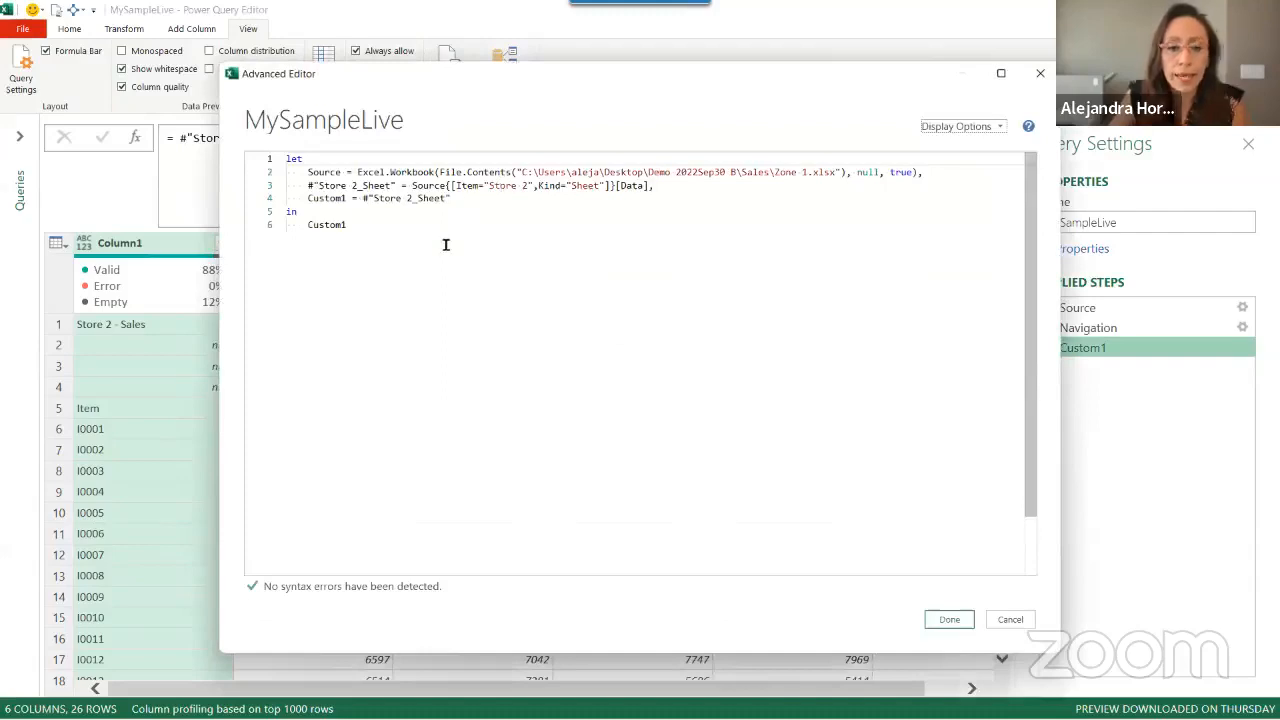
pyautogui.scroll(2, 445, 244)
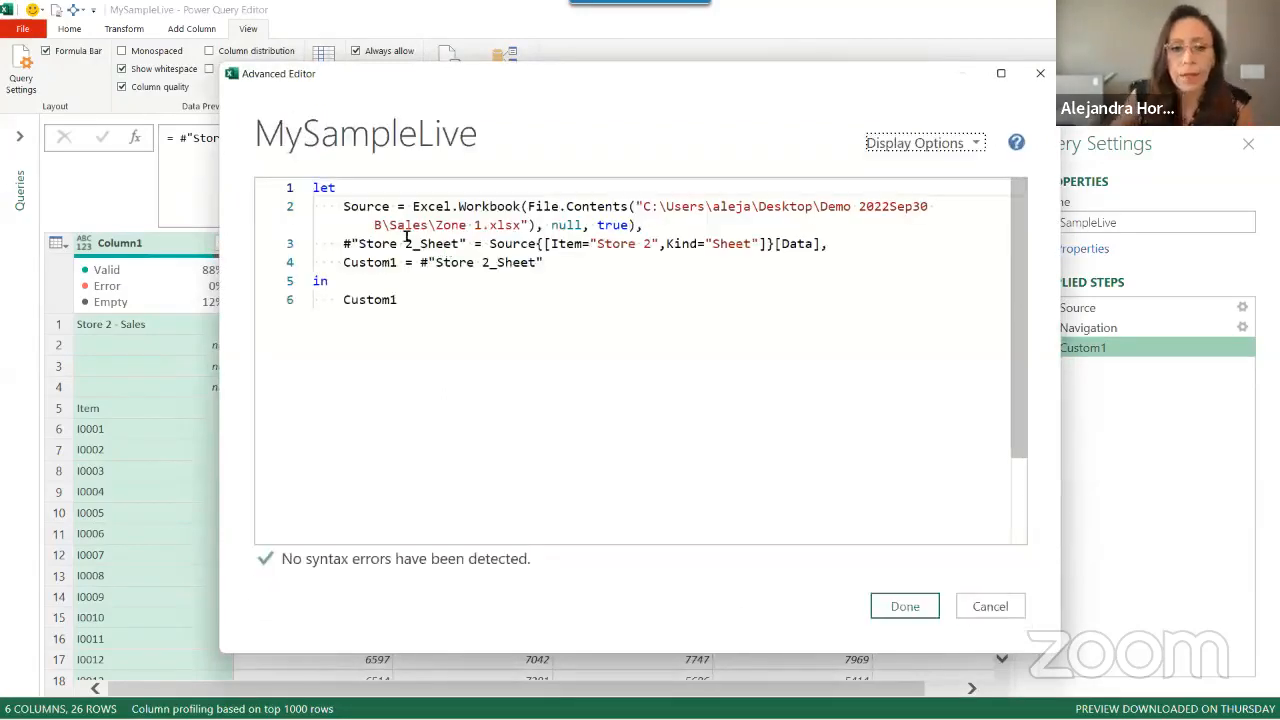
pyautogui.moveTo(342, 243); pyautogui.dragTo(469, 244)
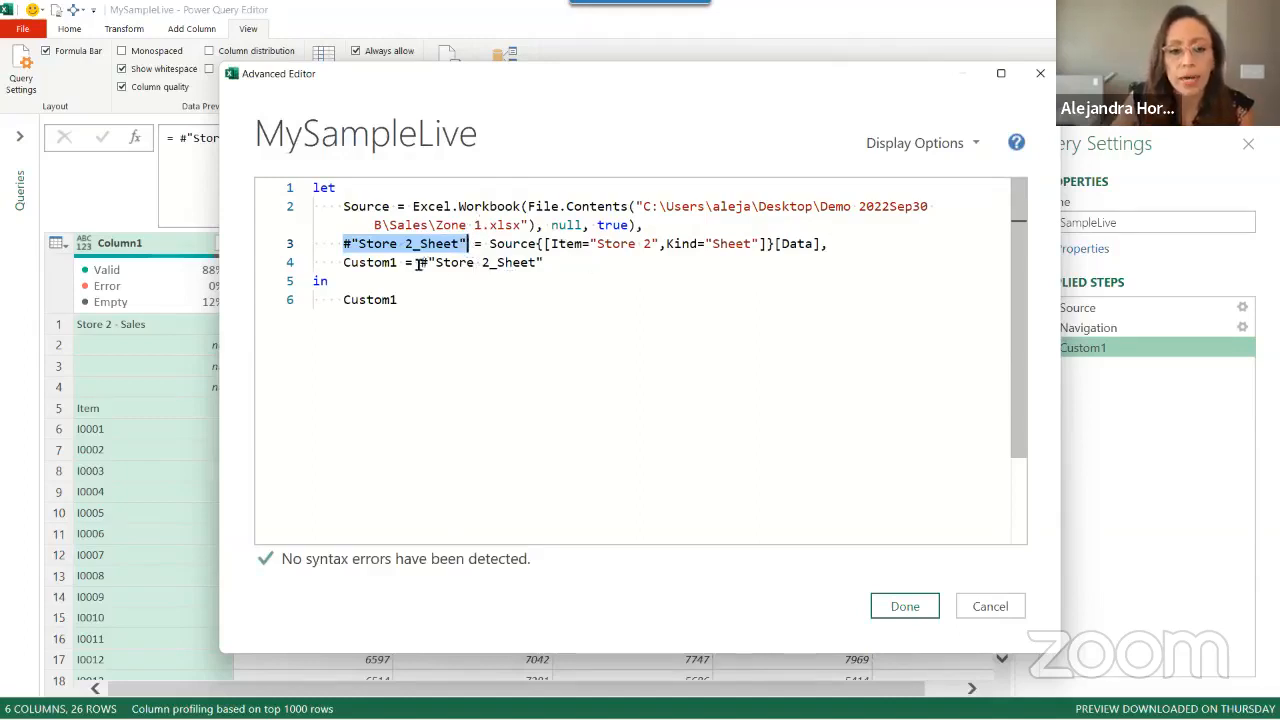
pyautogui.moveTo(421, 262); pyautogui.dragTo(545, 262)
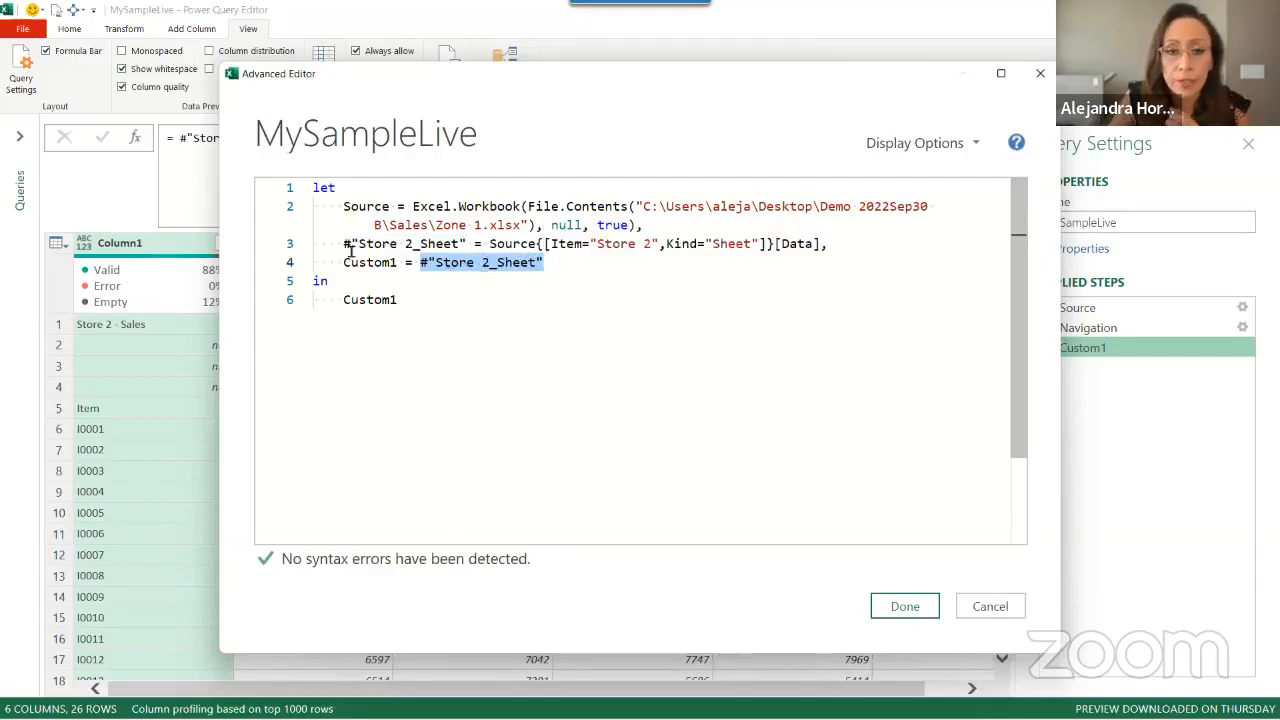
pyautogui.moveTo(343, 244); pyautogui.dragTo(466, 243)
pyautogui.write('My')
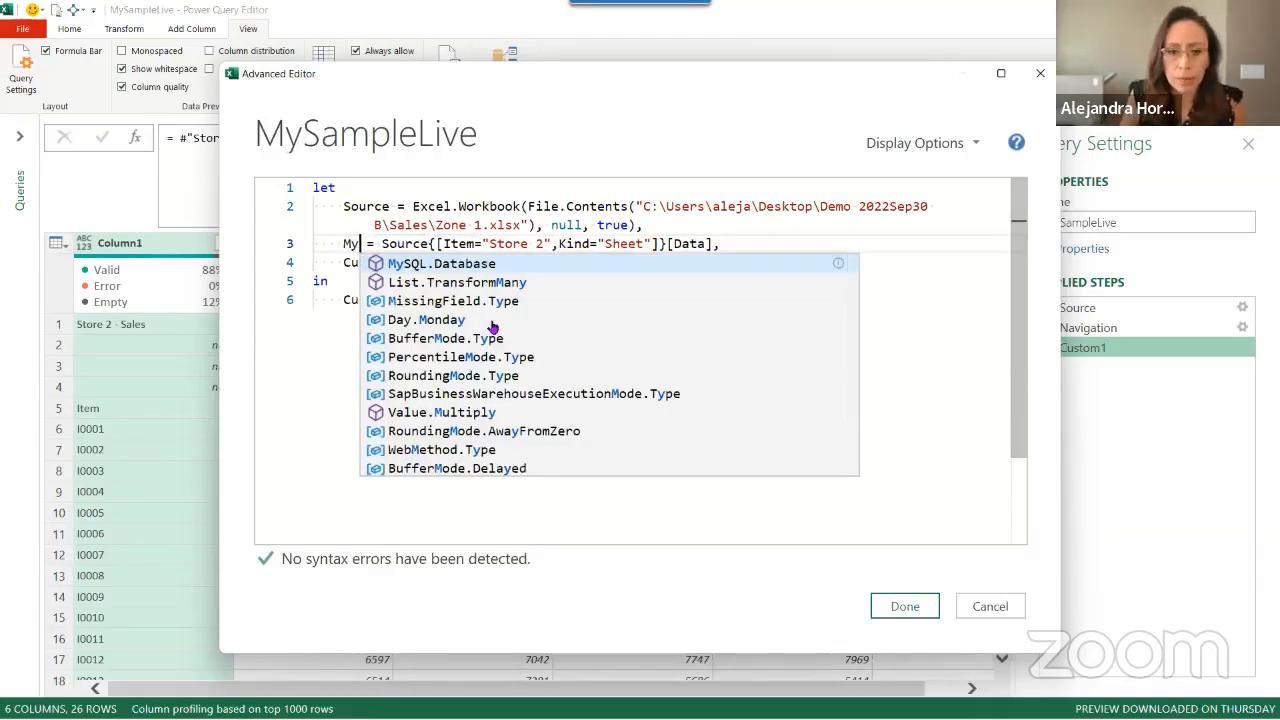
pyautogui.press('BackSpace')
pyautogui.press('BackSpace')
pyautogui.write('S')
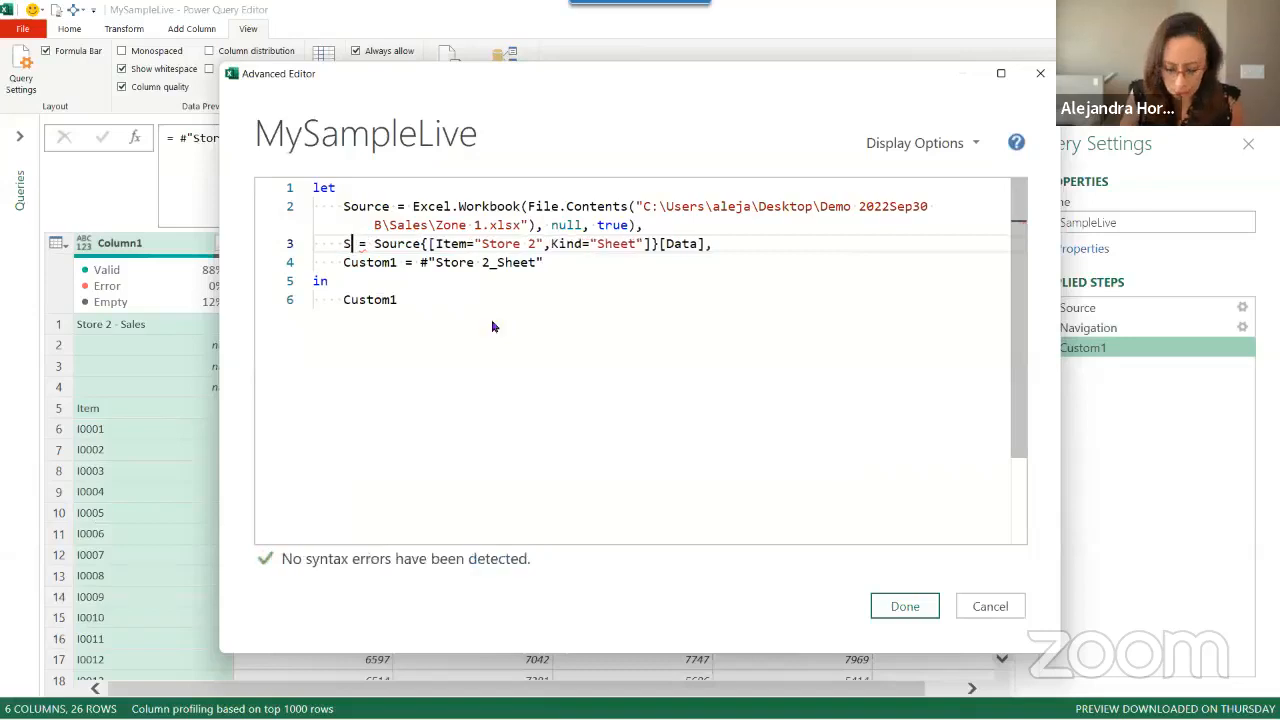
pyautogui.press('BackSpace')
pyautogui.write('My')
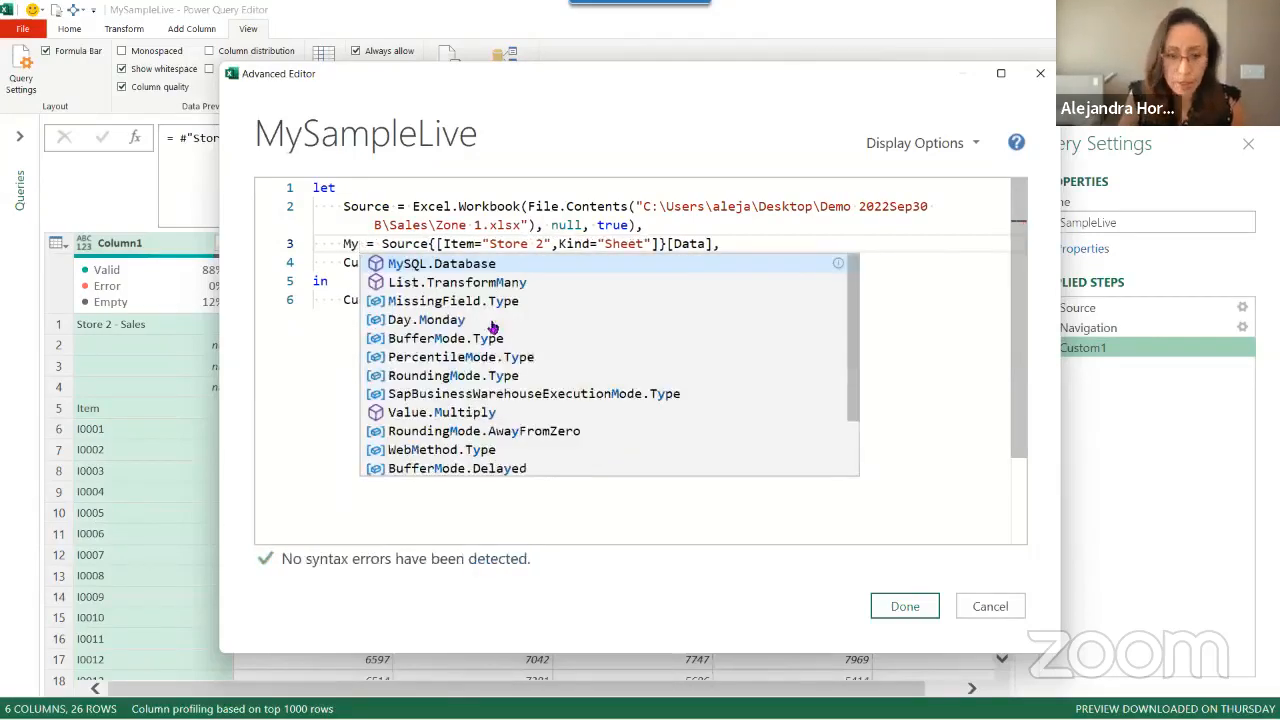
pyautogui.write('Sheets')
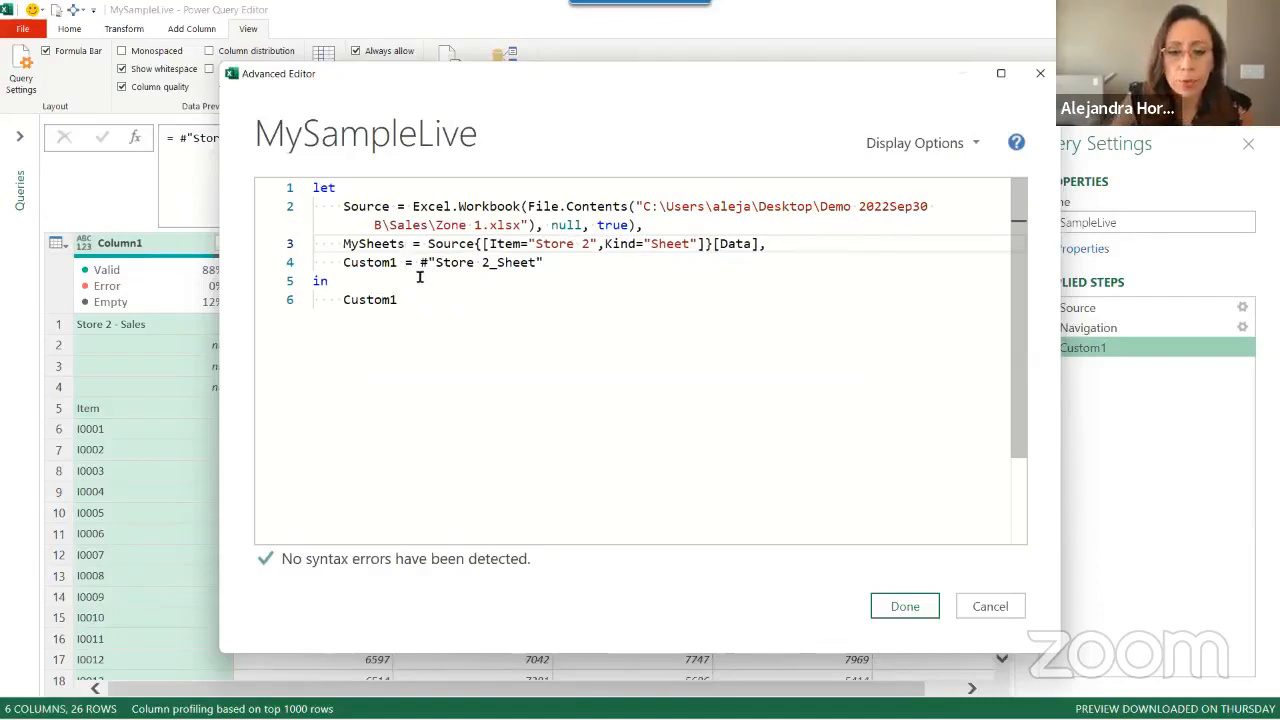
# Change the Custom1 line to reference MySheets and apply the code changes
pyautogui.moveTo(421, 263); pyautogui.dragTo(544, 262)
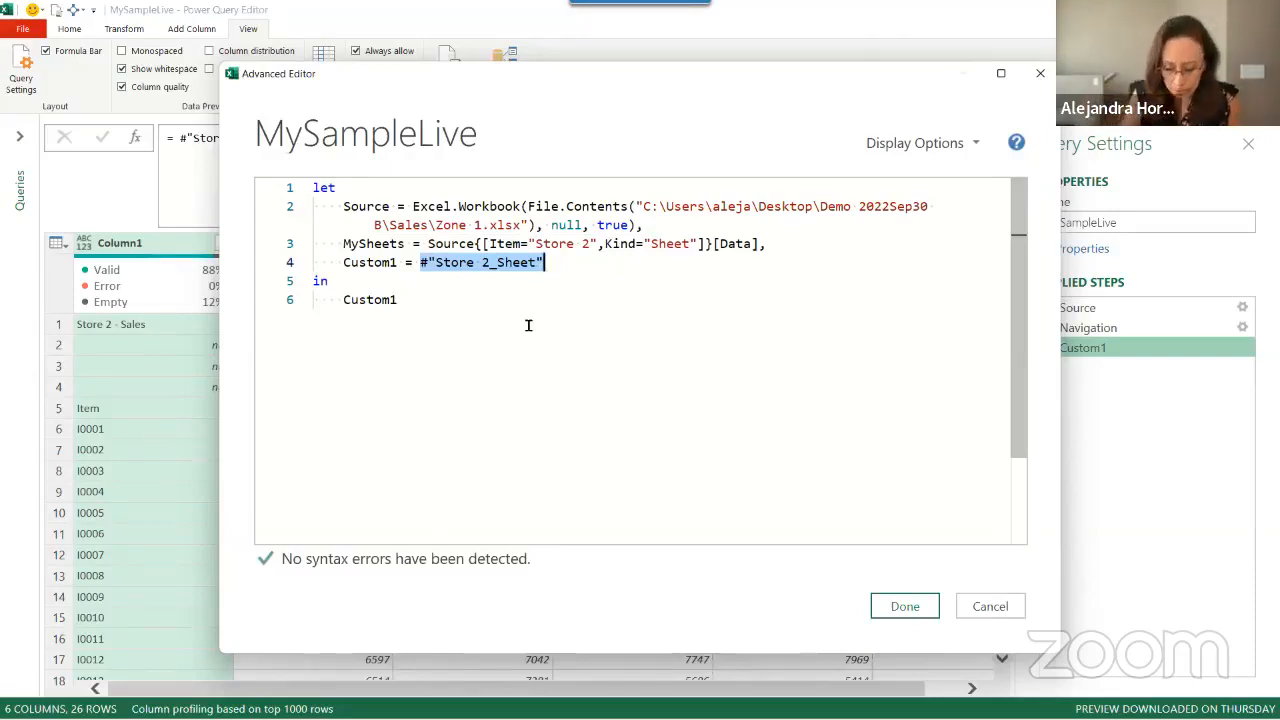
pyautogui.write('MyS')
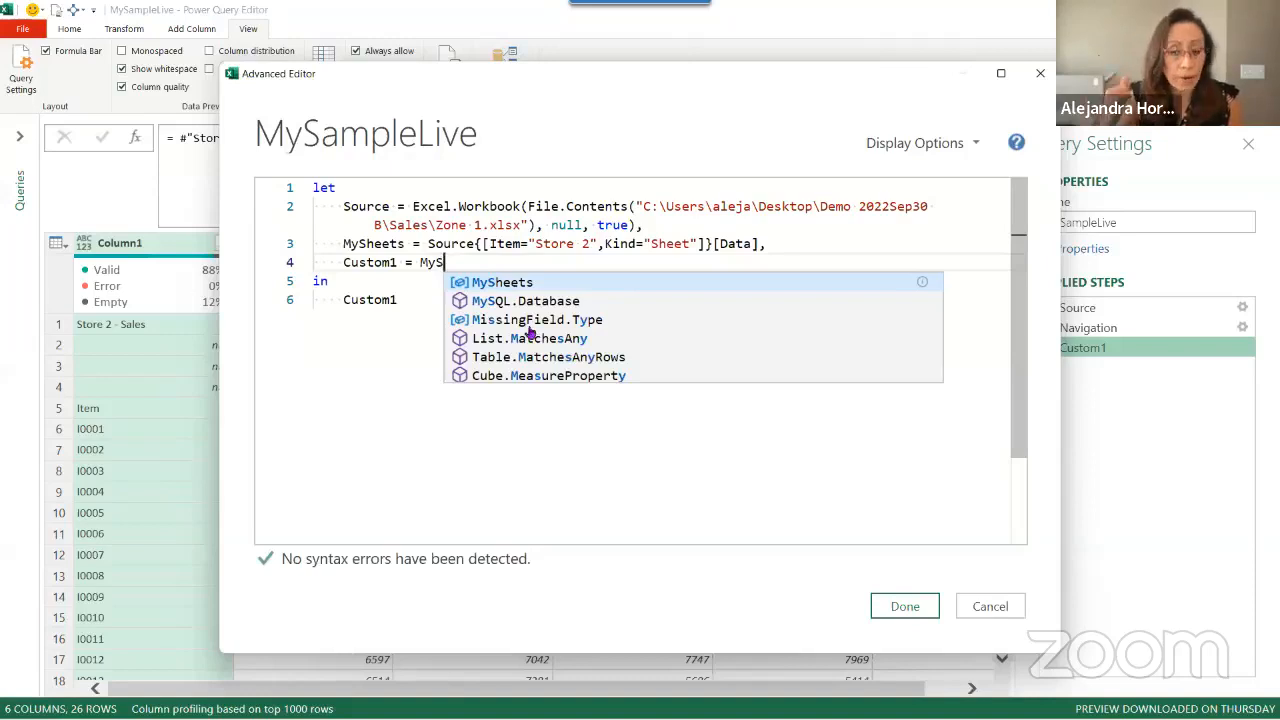
pyautogui.write('heets')
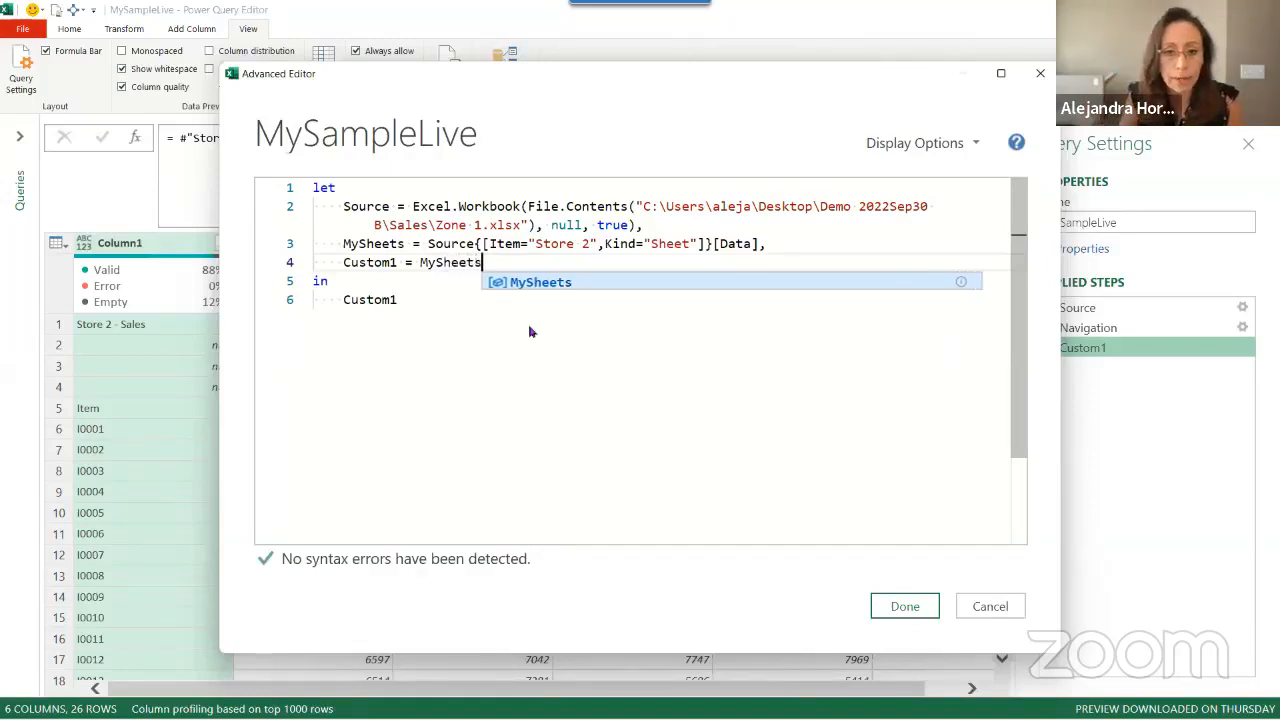
pyautogui.click(900, 606)
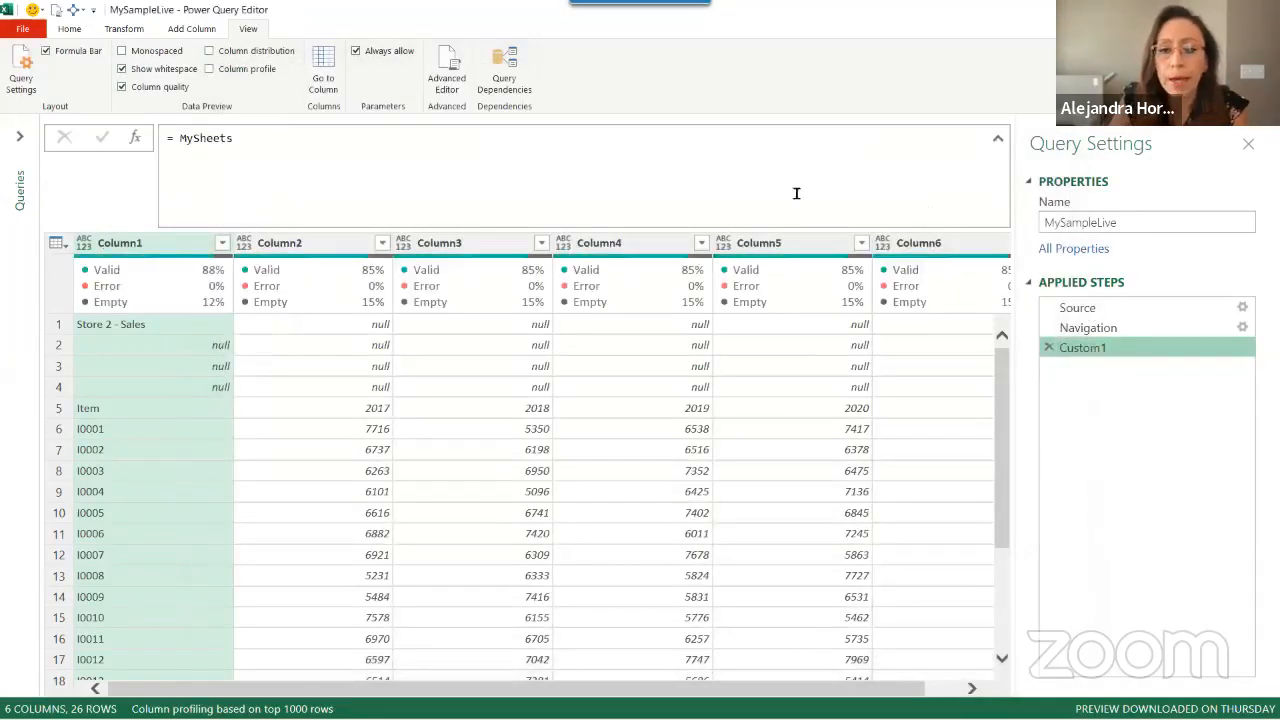
# Examine the Navigation step's formula and the title and empty rows above the Item heading in Column1
pyautogui.click(1100, 336)
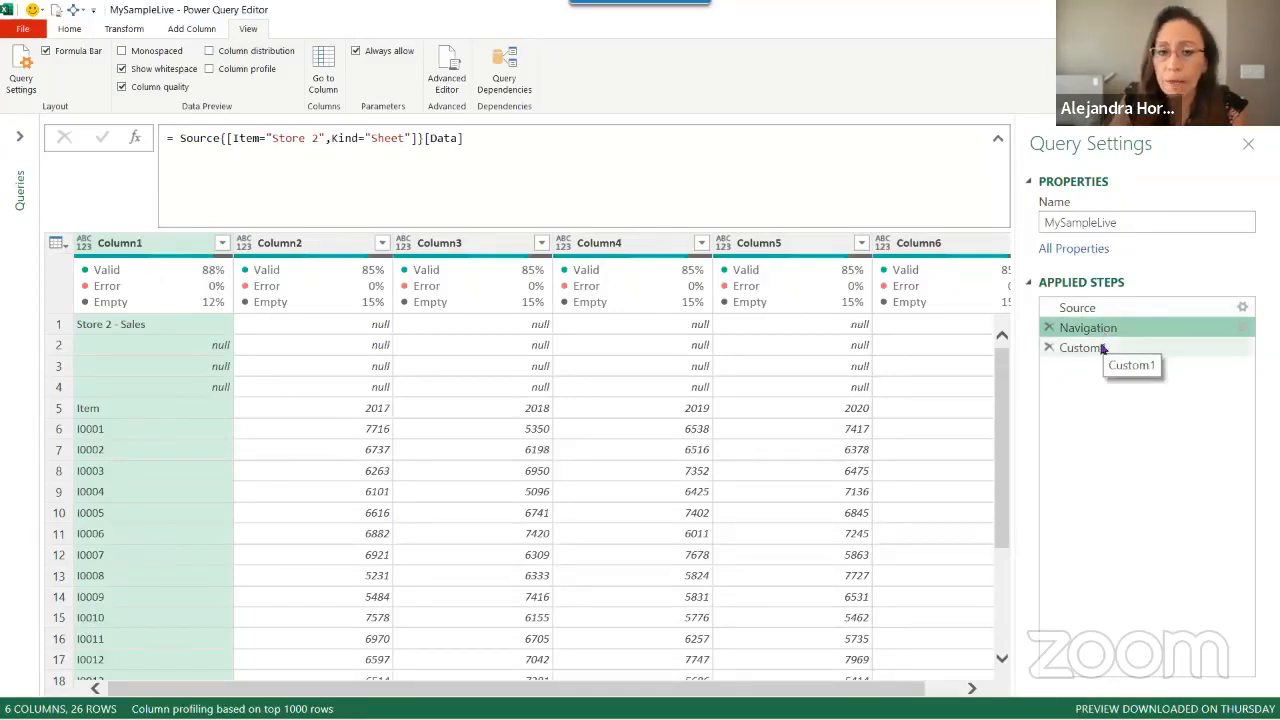
pyautogui.click(177, 142)
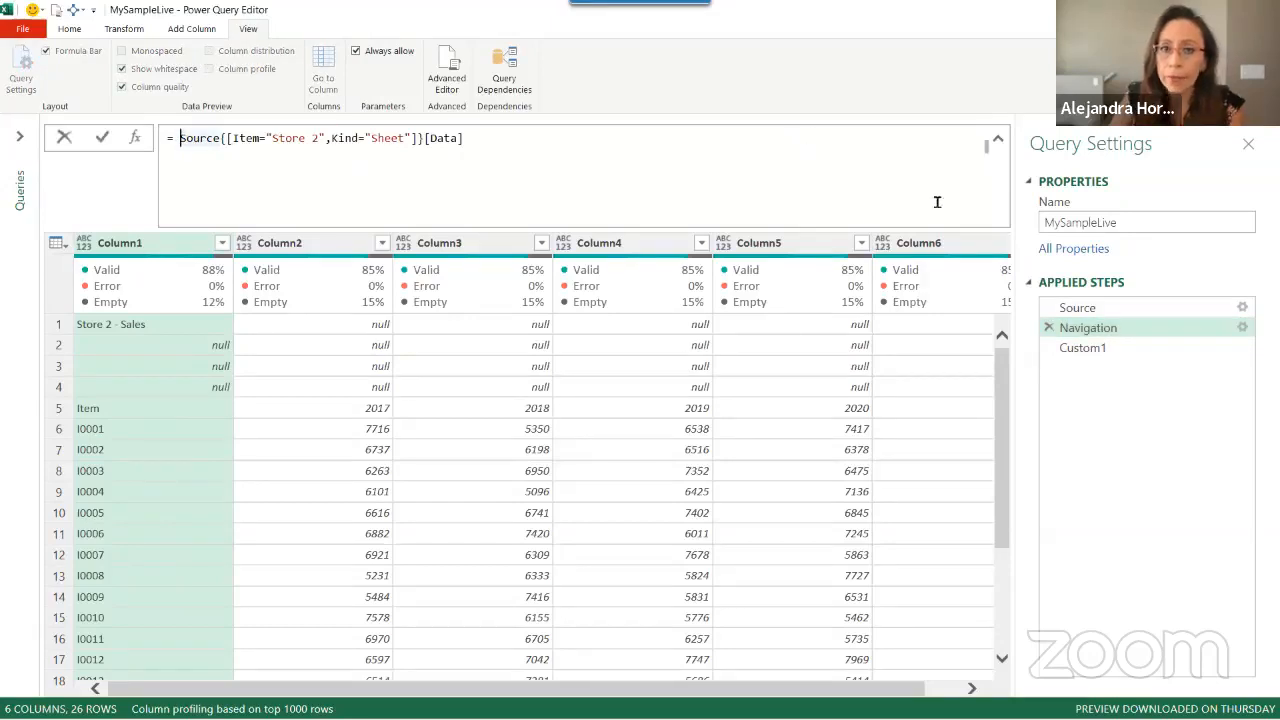
pyautogui.click(127, 332)
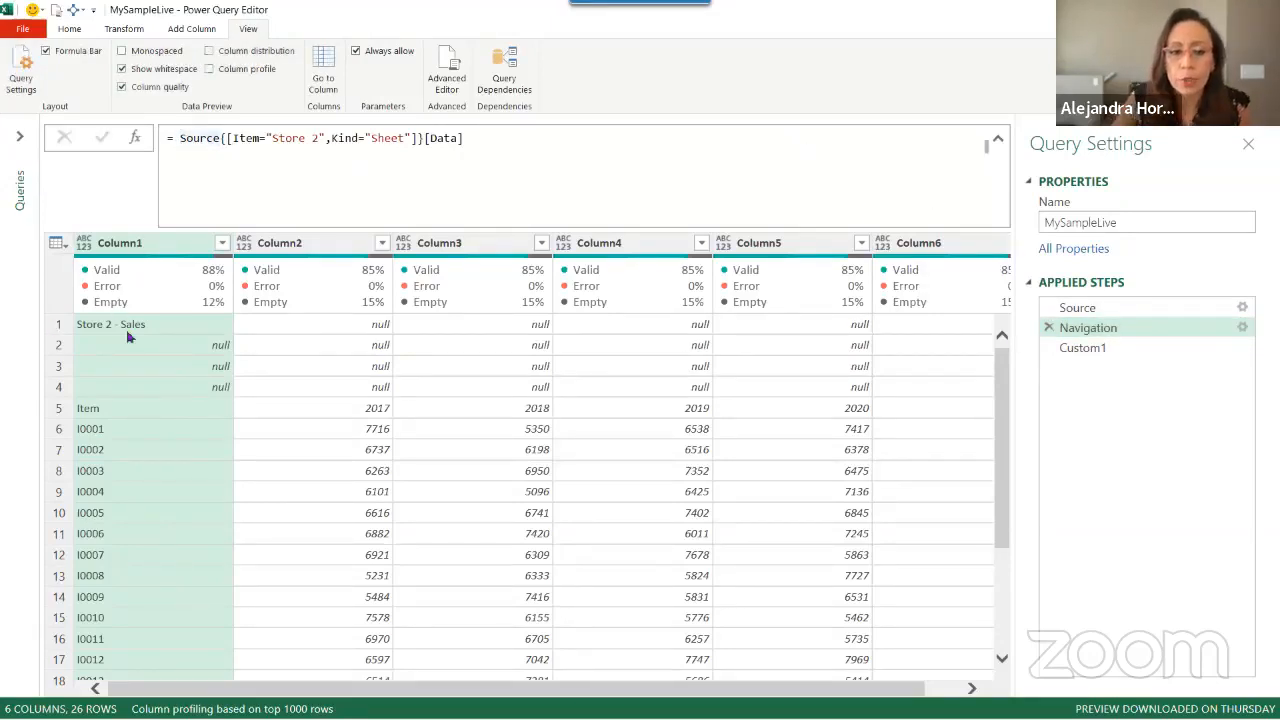
pyautogui.click(127, 350)
pyautogui.click(126, 370)
pyautogui.click(126, 390)
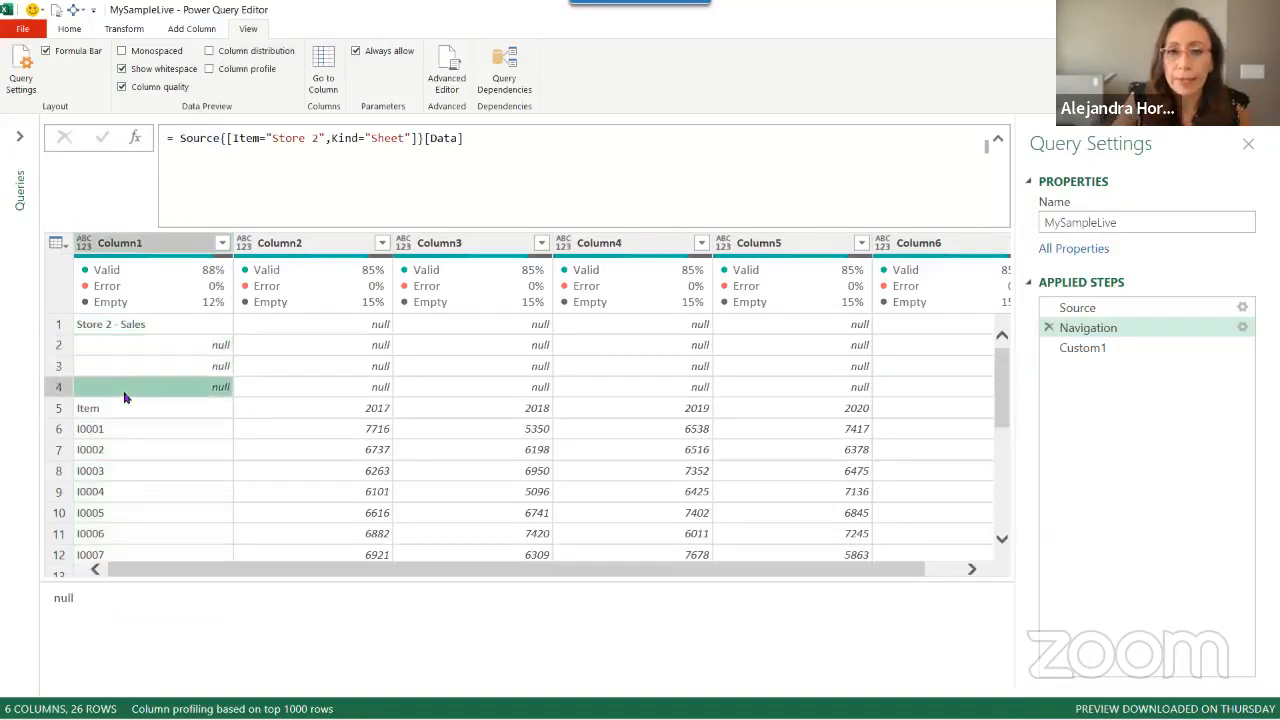
# Wrap the Navigation step's formula in Table.Skip, with the Store 2 sheet data as its first argument
pyautogui.click(181, 138)
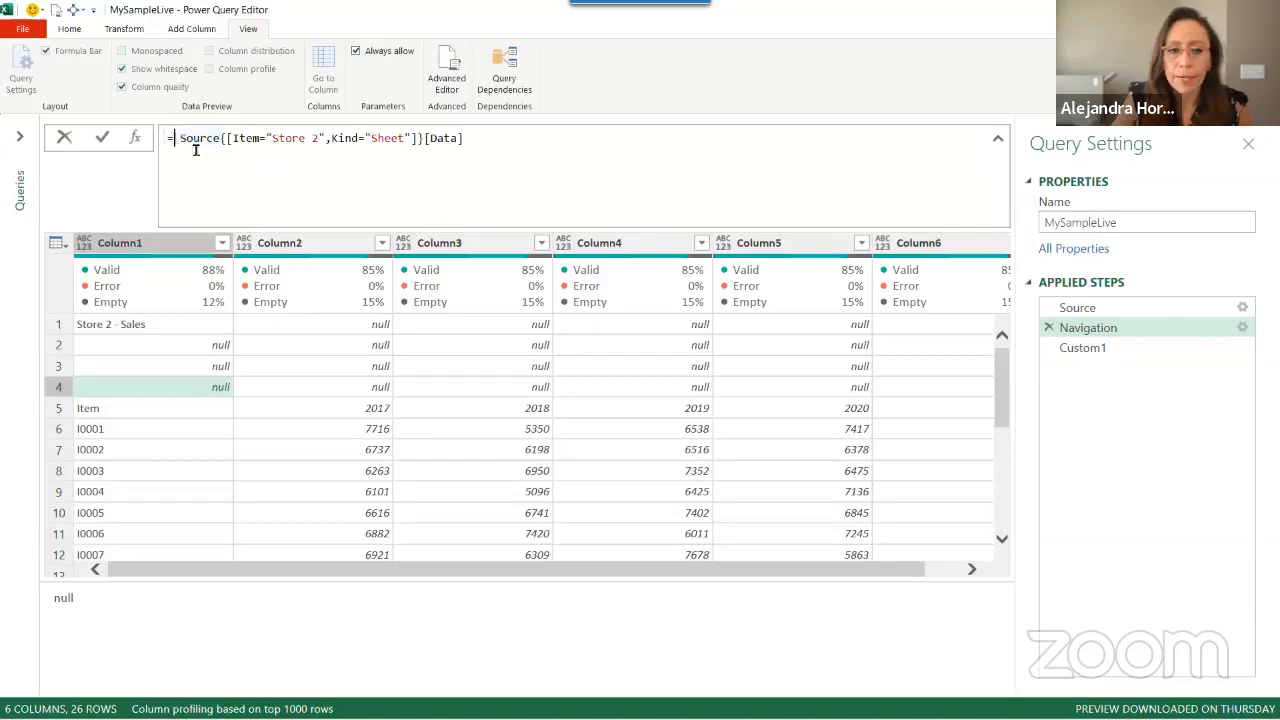
pyautogui.write('tab')
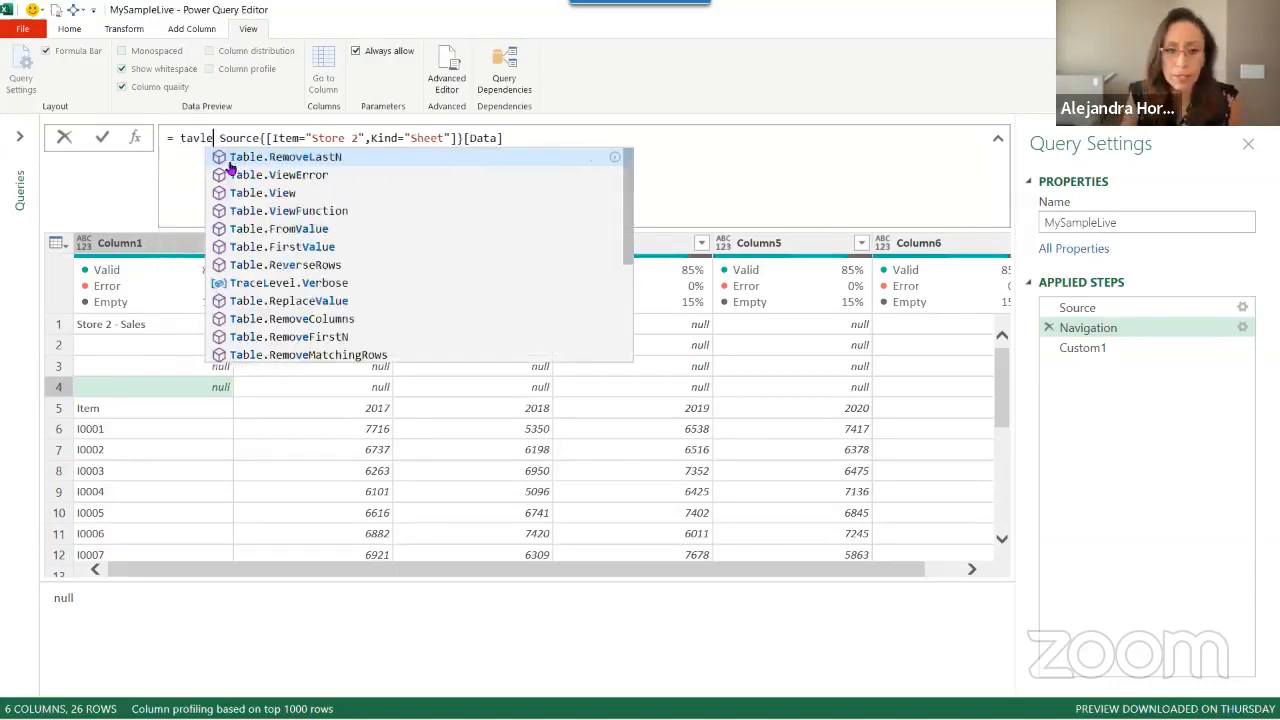
pyautogui.write('les')
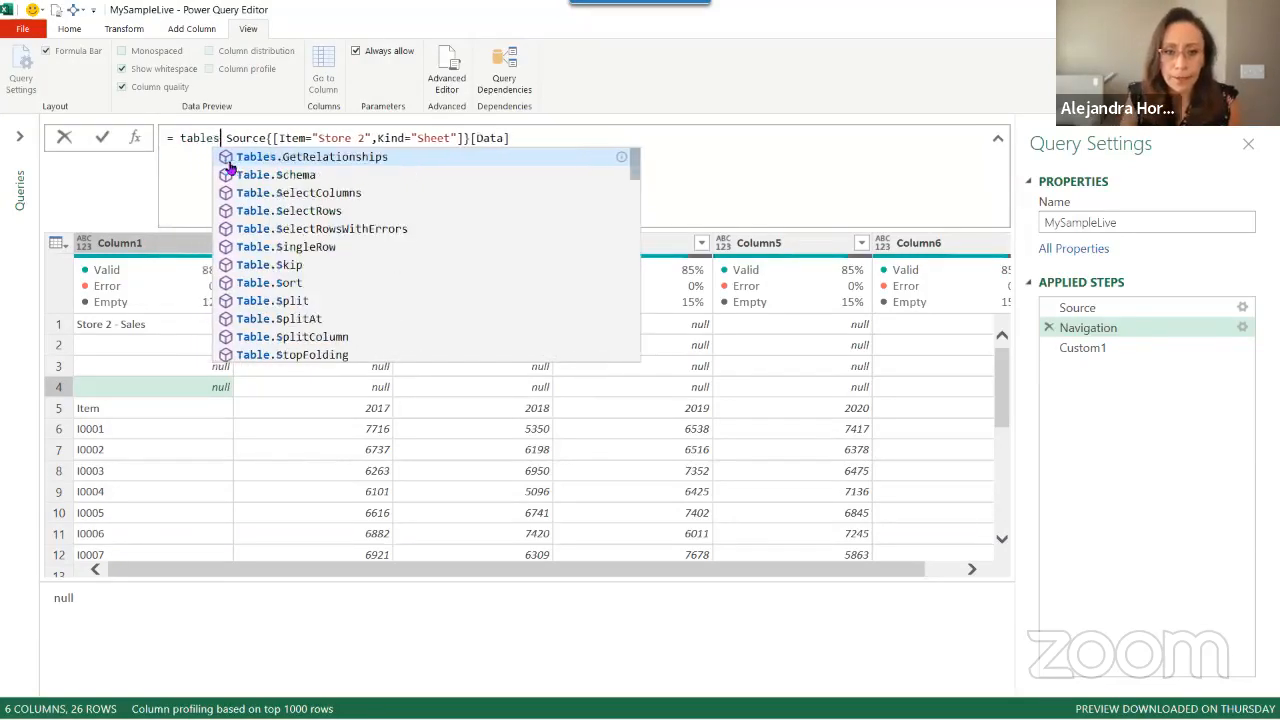
pyautogui.write('k')
pyautogui.press('Tab')
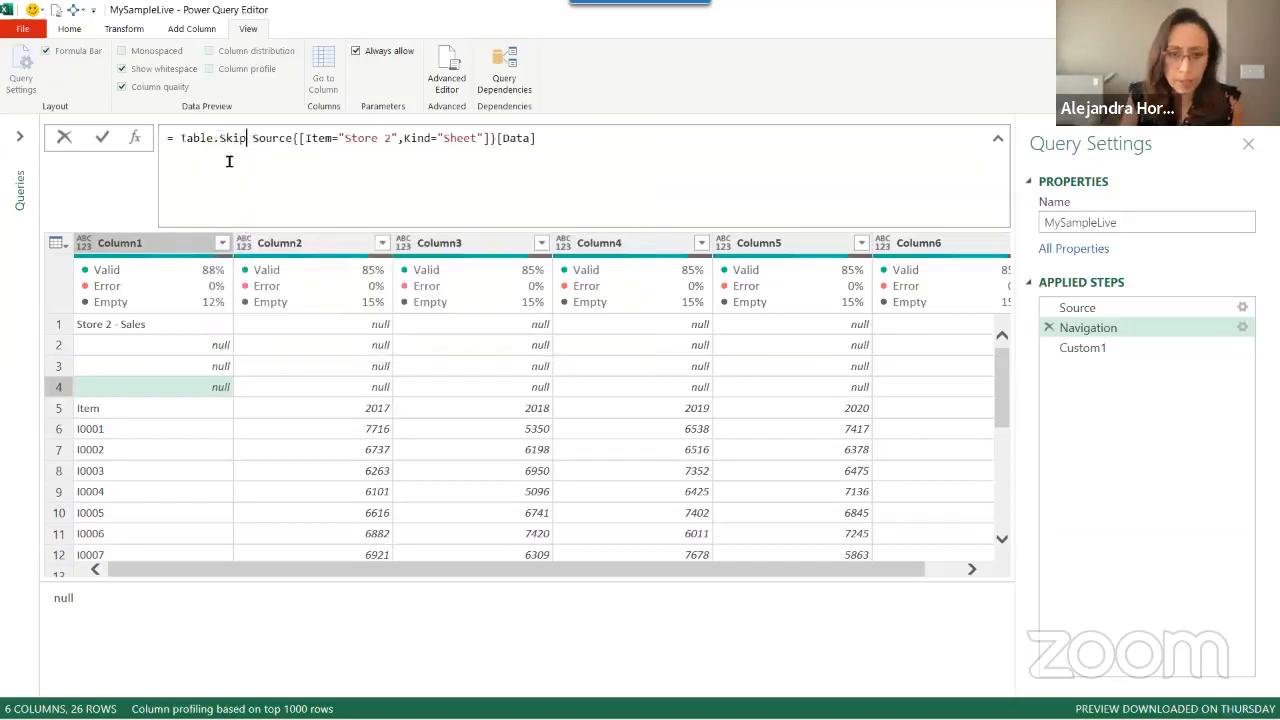
pyautogui.write('(')
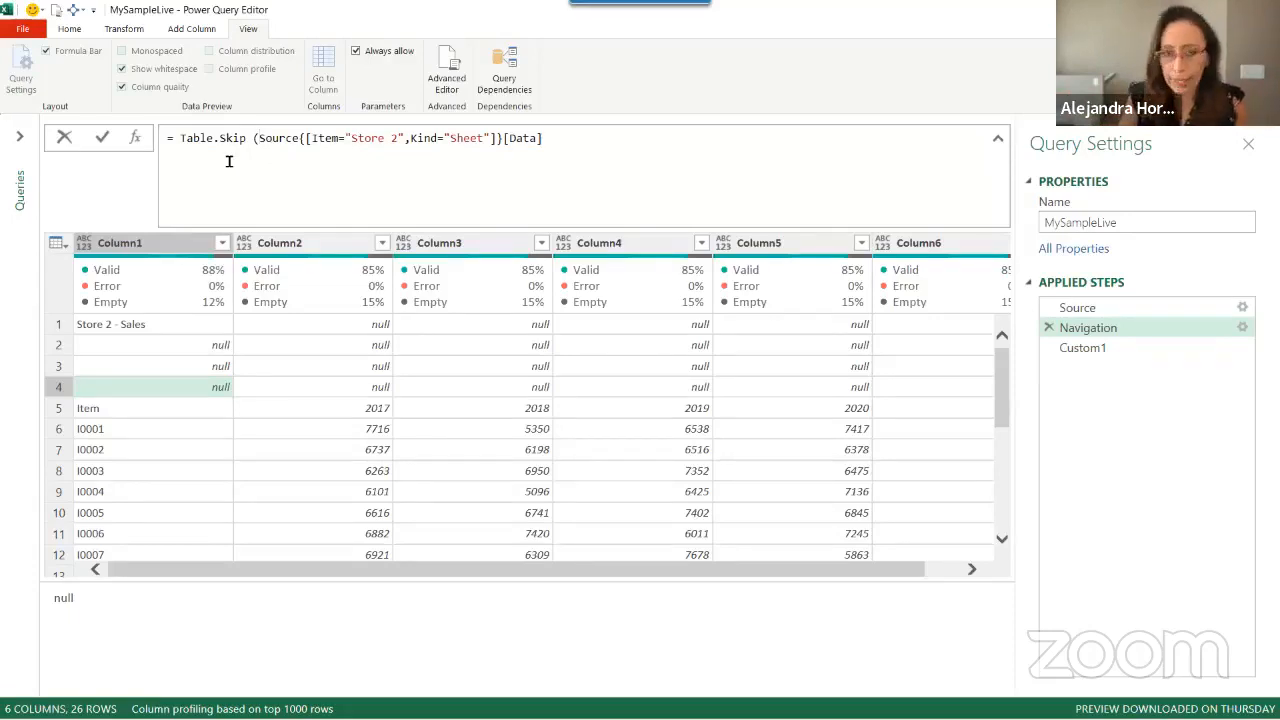
pyautogui.press('End')
pyautogui.write(',')
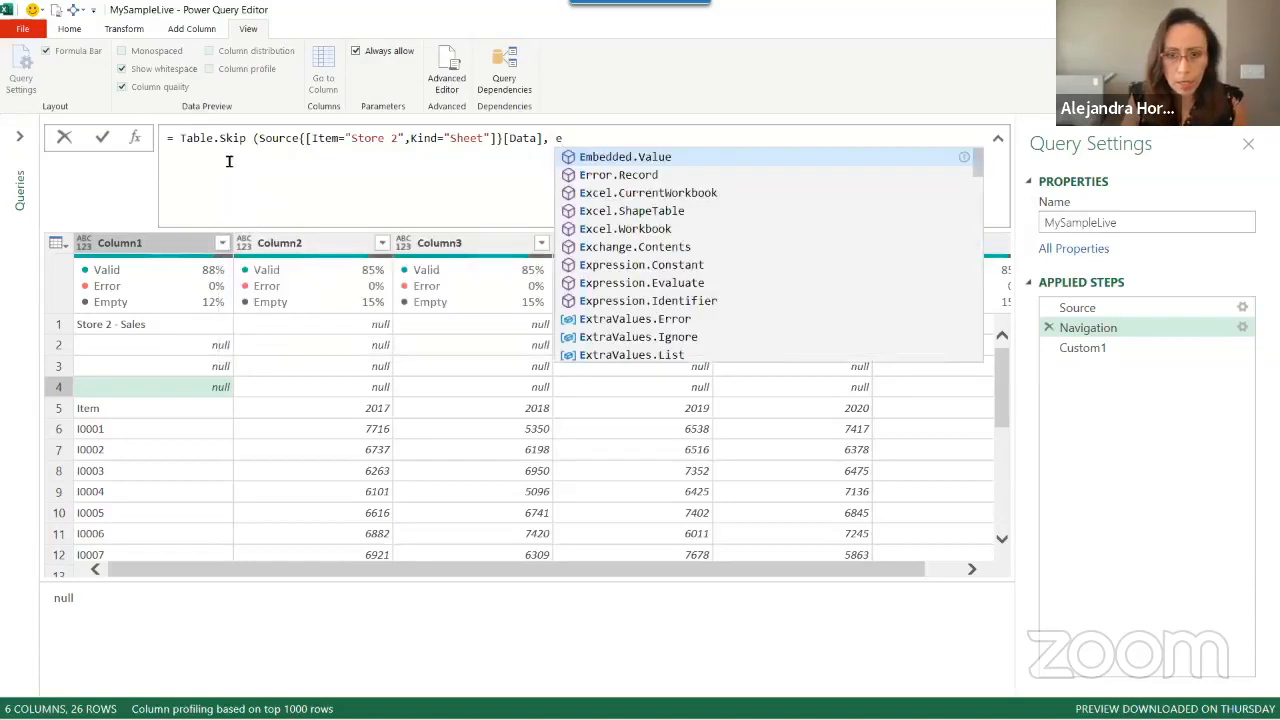
# Complete the Table.Skip formula with the condition each [Column1] <> "Item" and apply it
pyautogui.write(' each')
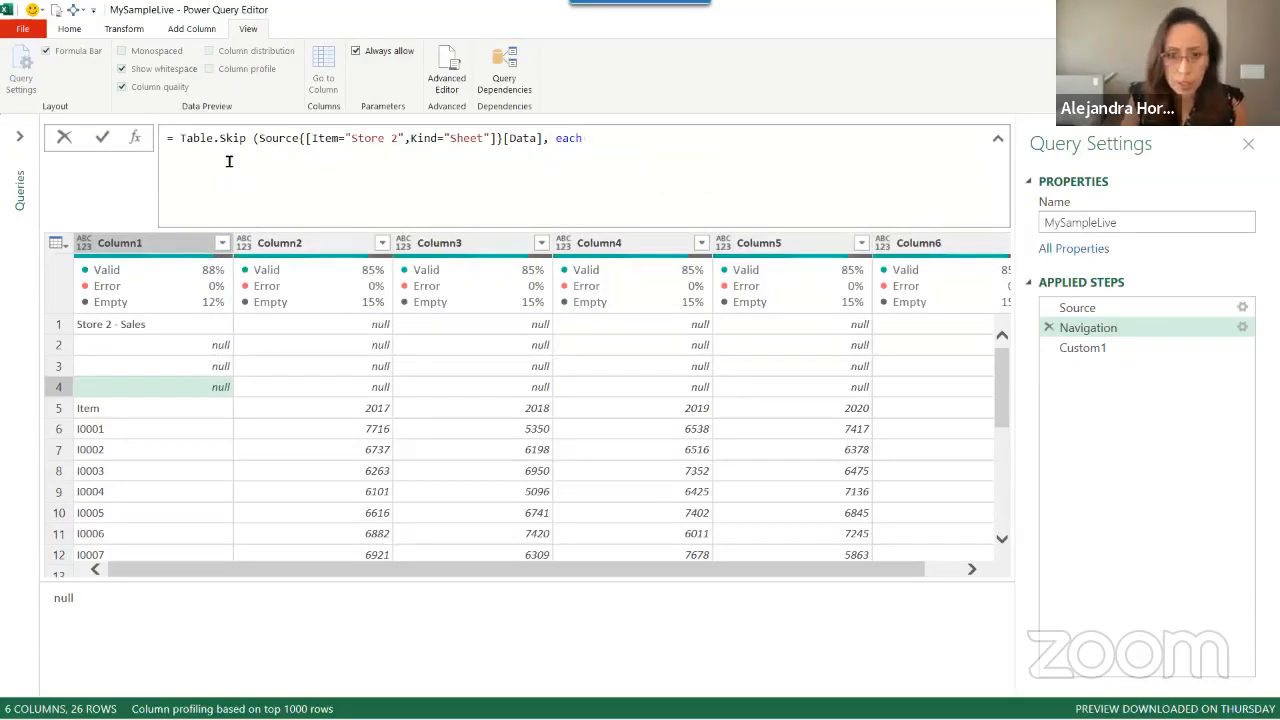
pyautogui.write(' [')
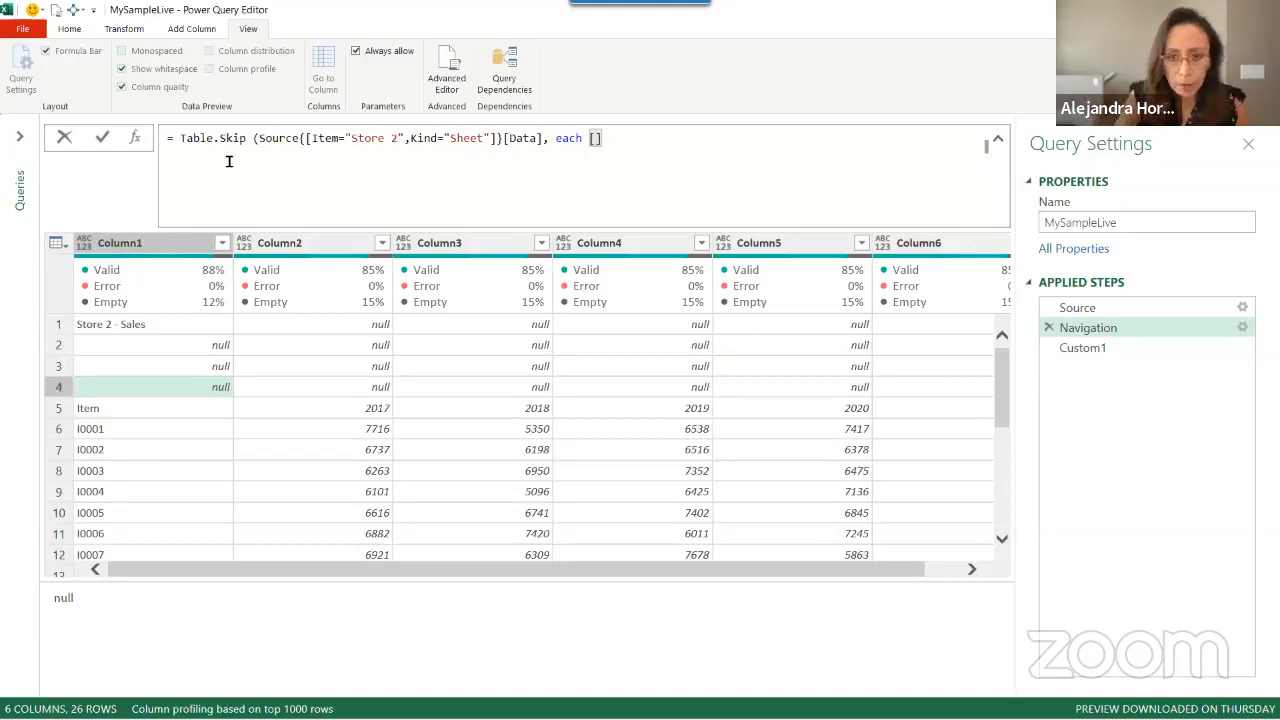
pyautogui.write('Col')
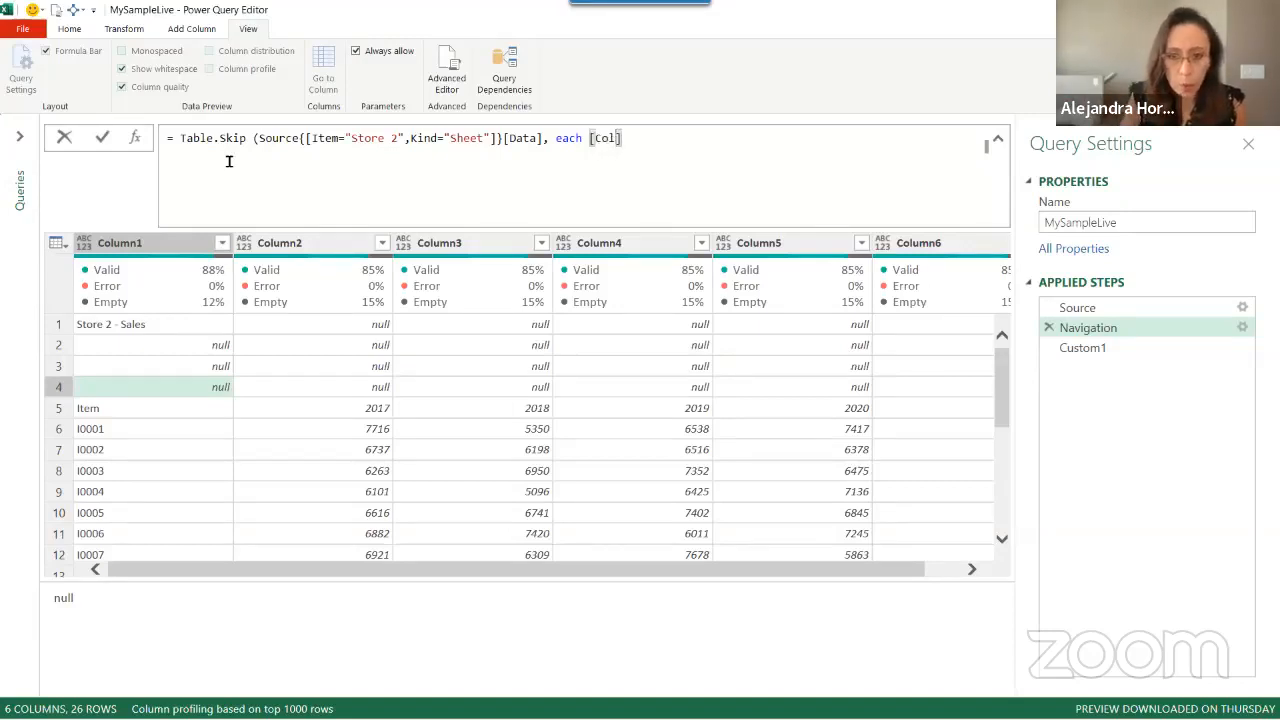
pyautogui.write('umn')
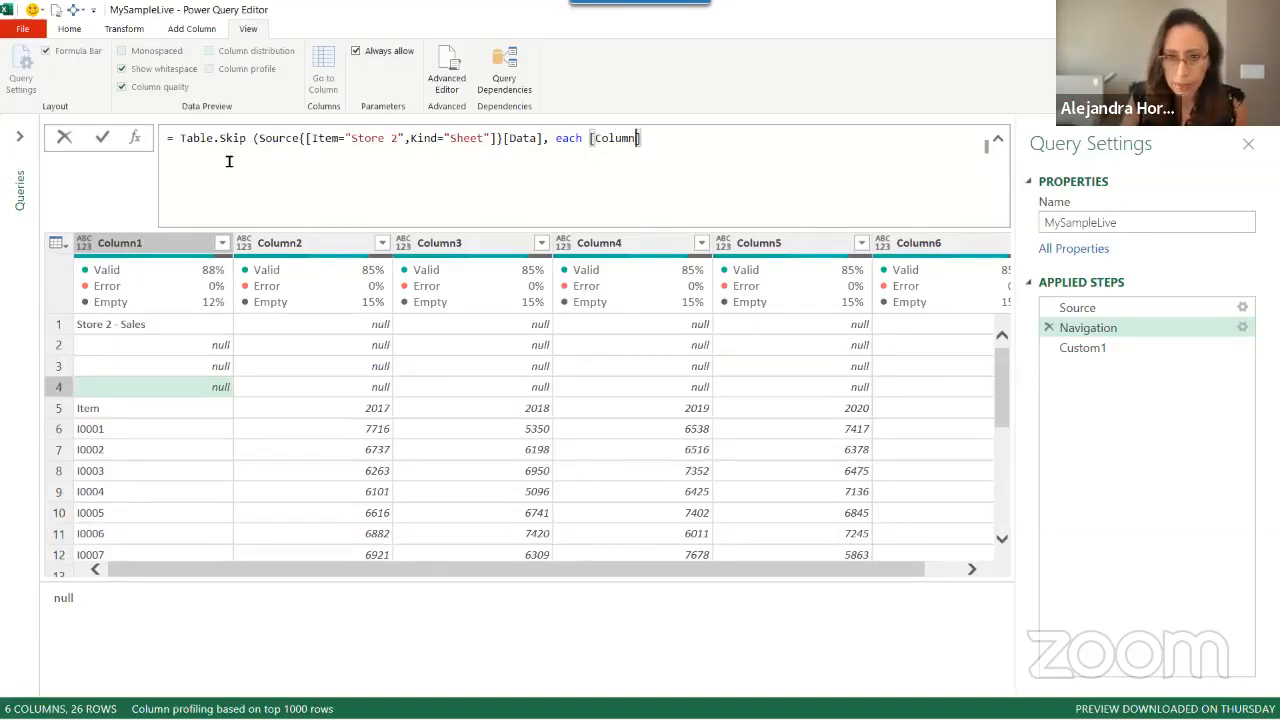
pyautogui.write('1]')
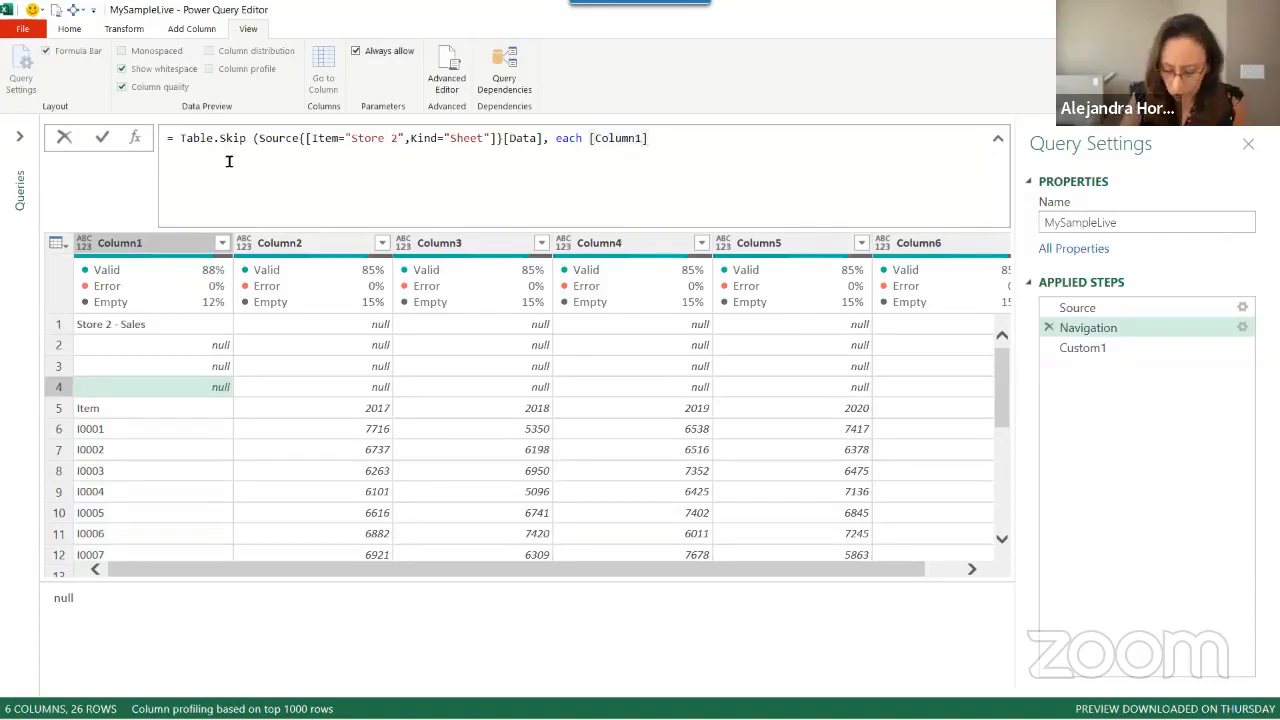
pyautogui.write(' <> "')
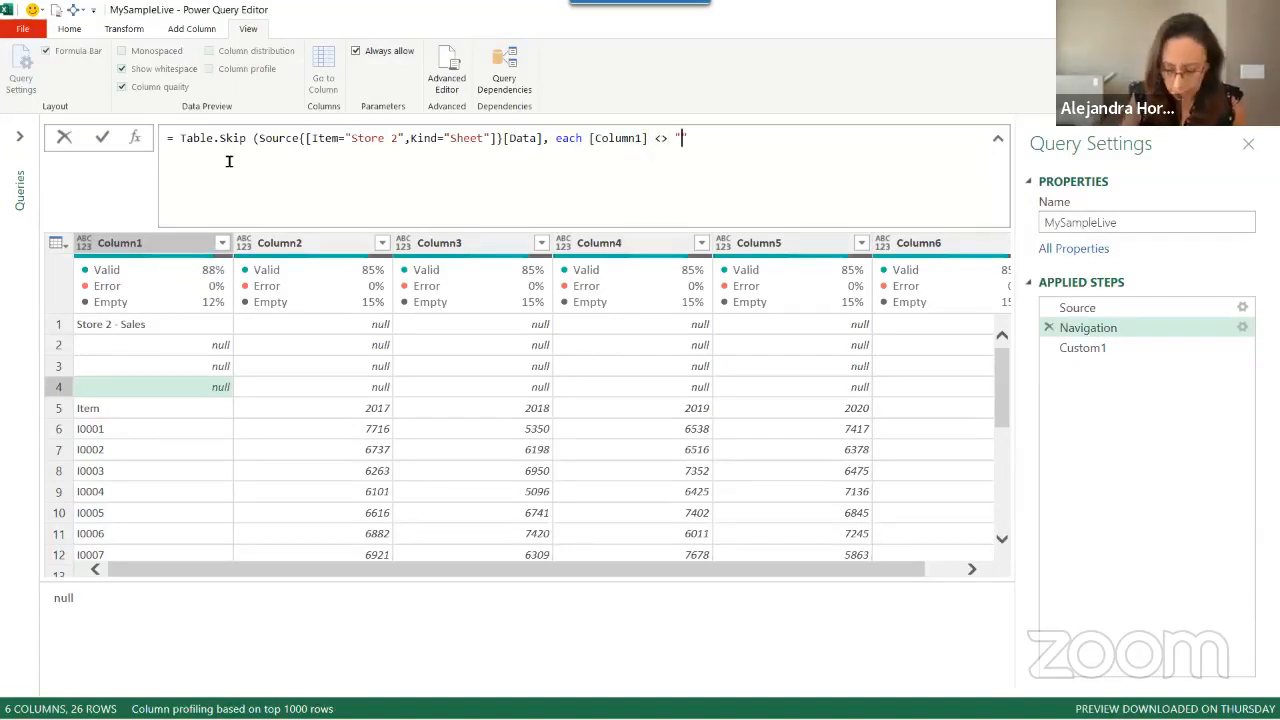
pyautogui.write('Item"')
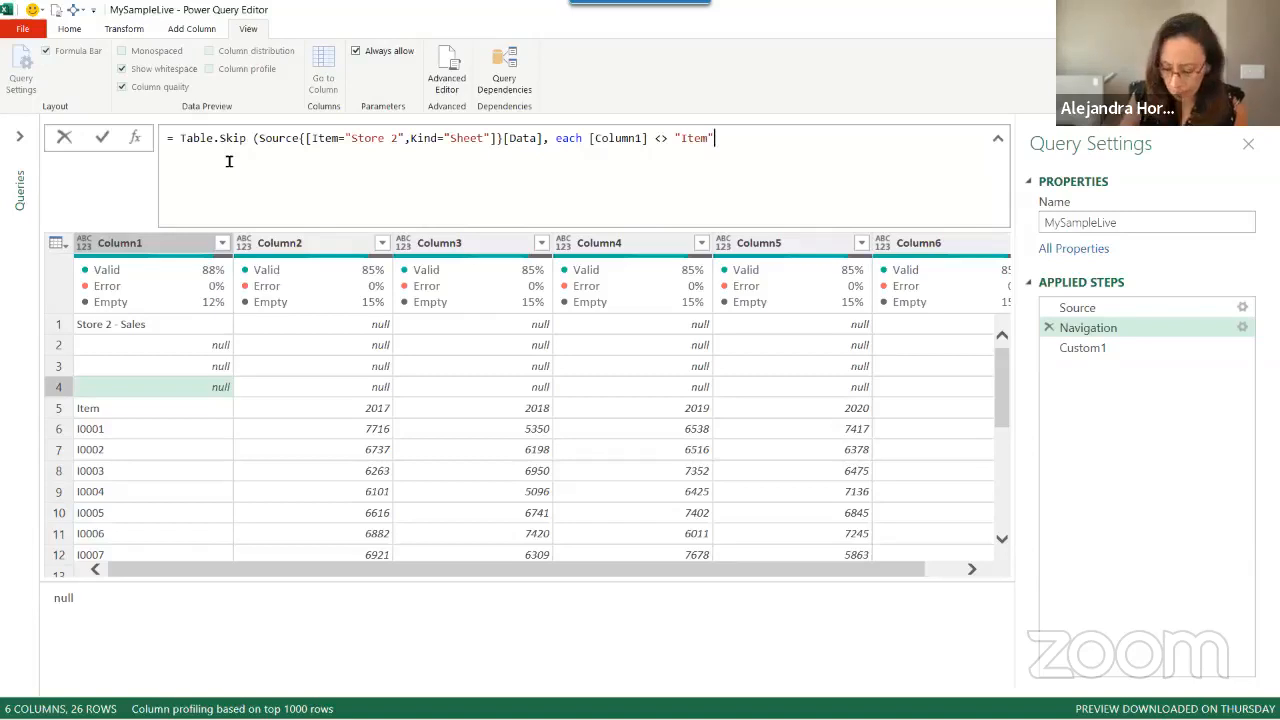
pyautogui.write(')')
pyautogui.press('Return')
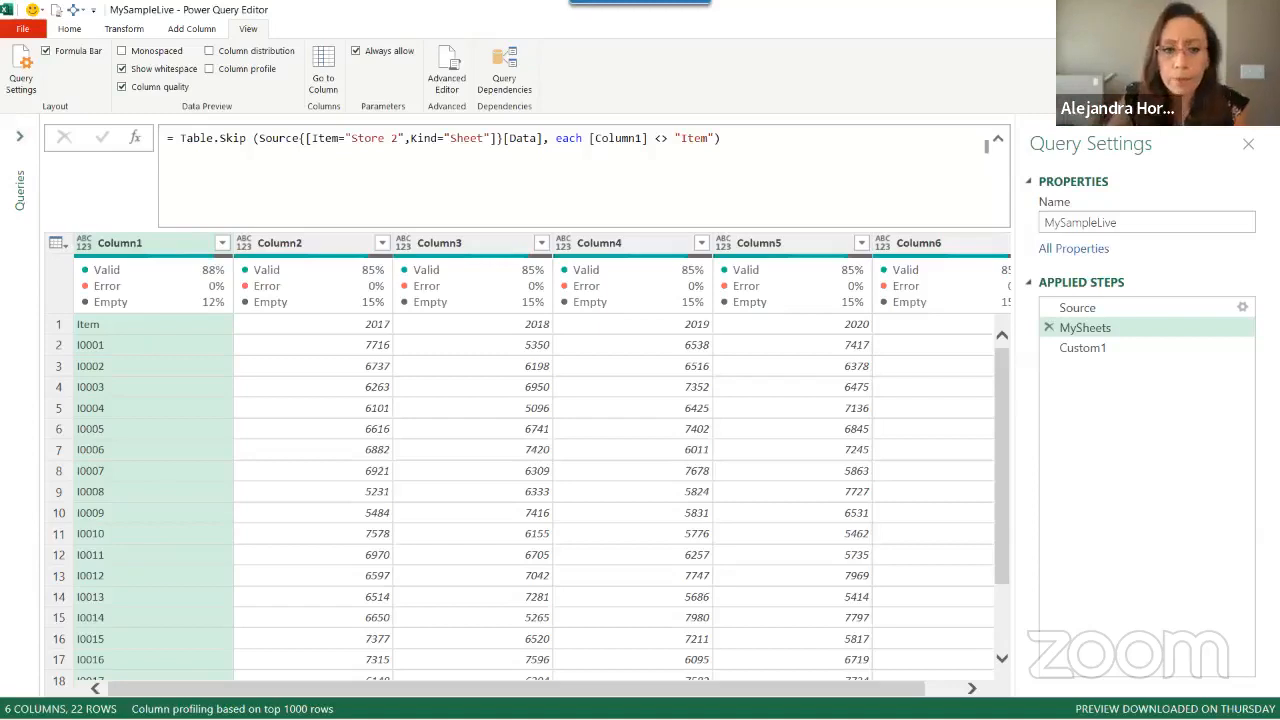
# Examine the MySheets step's Table.Skip formula and the query's full code
pyautogui.doubleClick(185, 143)
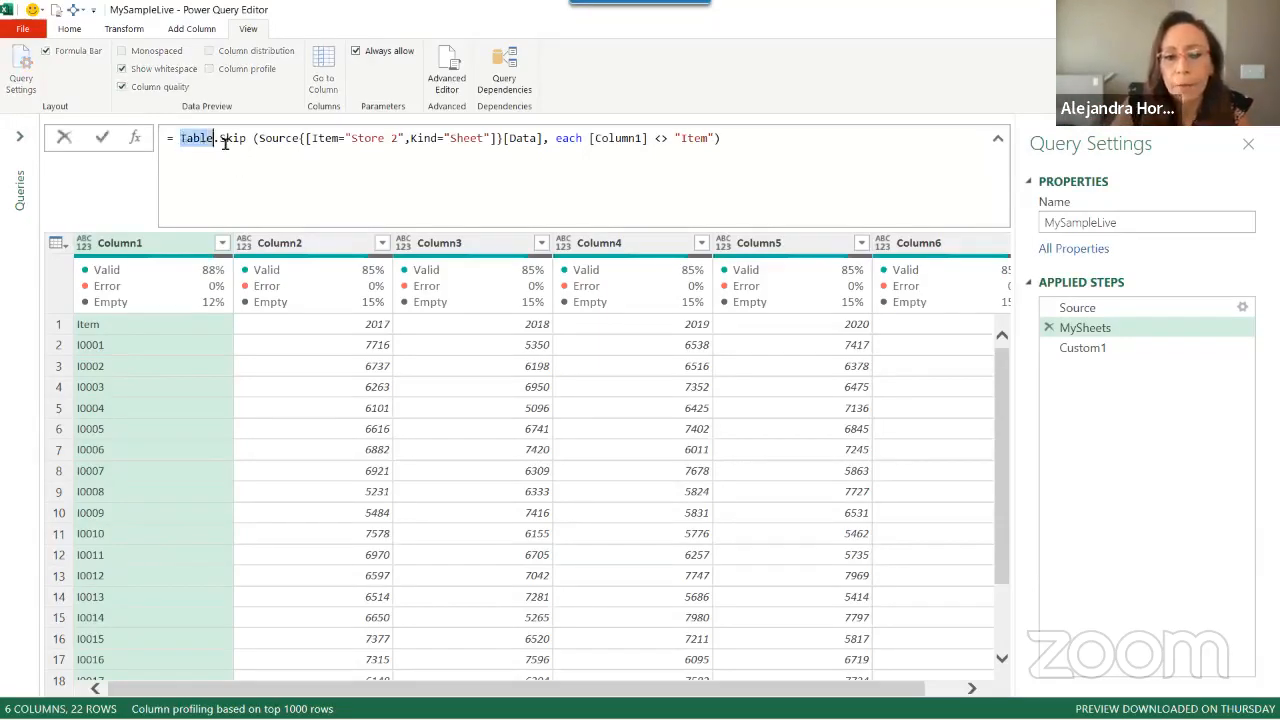
pyautogui.moveTo(225, 143); pyautogui.dragTo(262, 141)
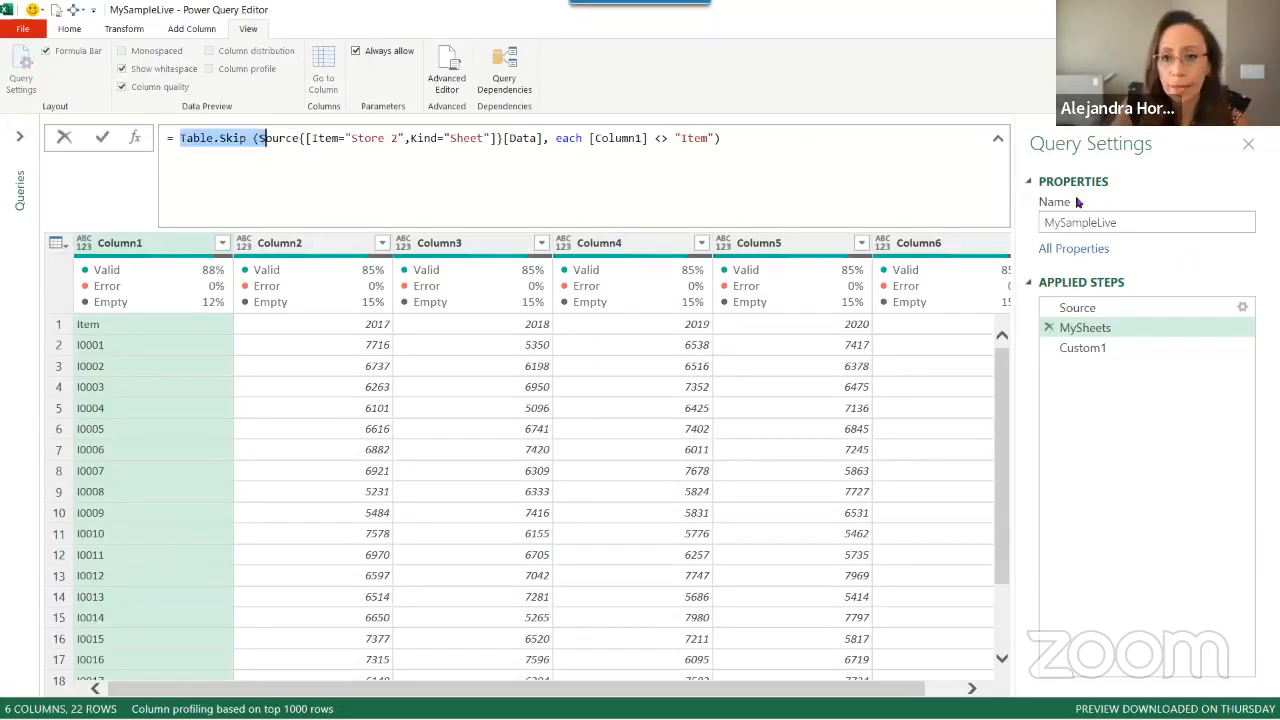
pyautogui.click(1134, 328)
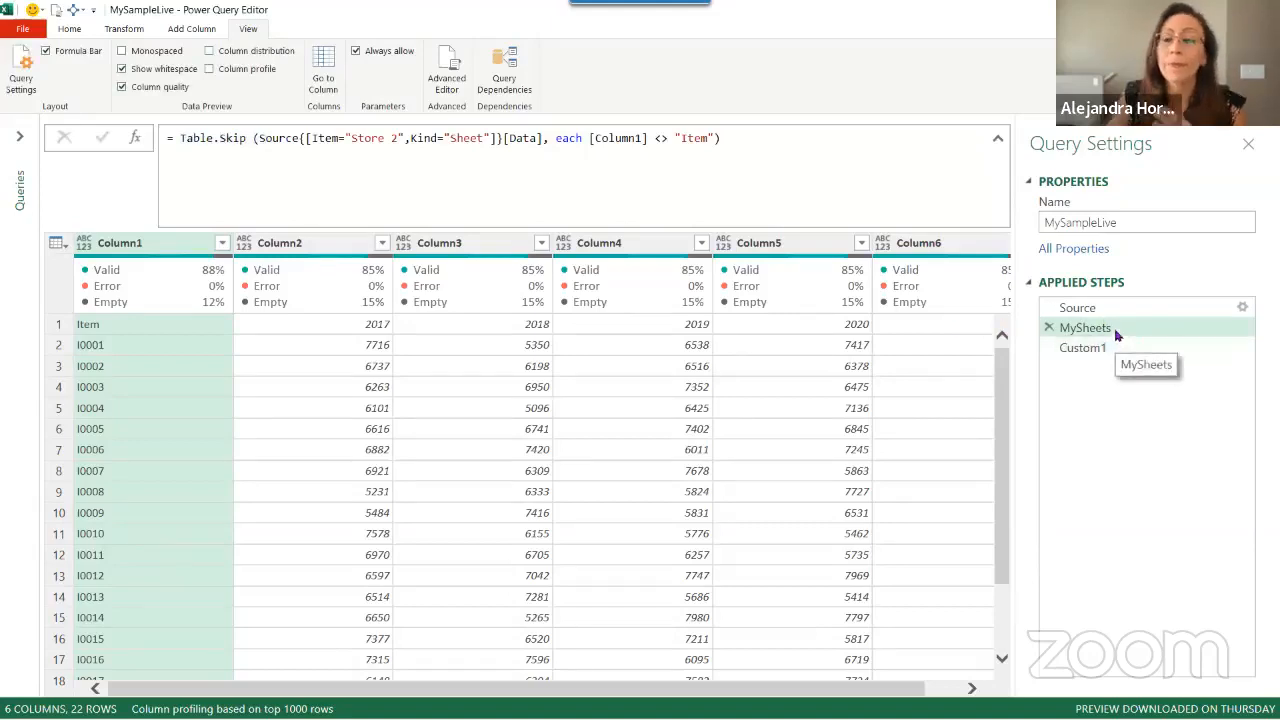
pyautogui.click(446, 70)
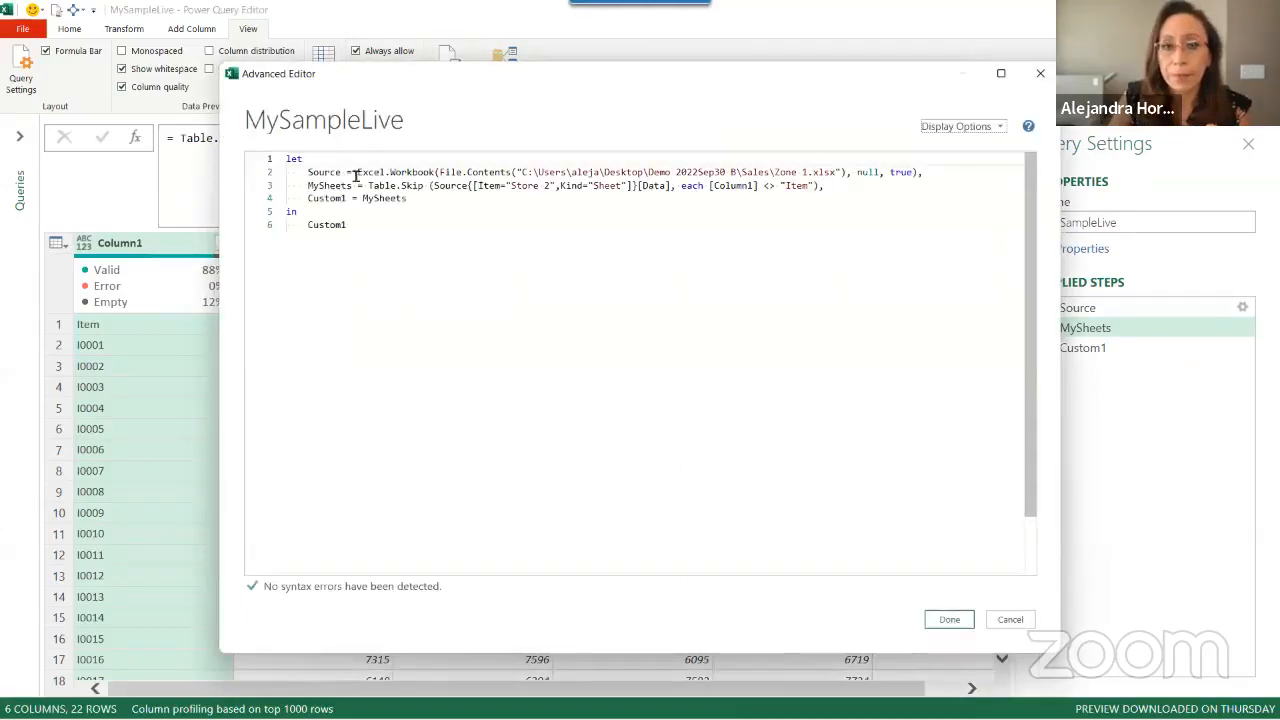
pyautogui.click(1010, 619)
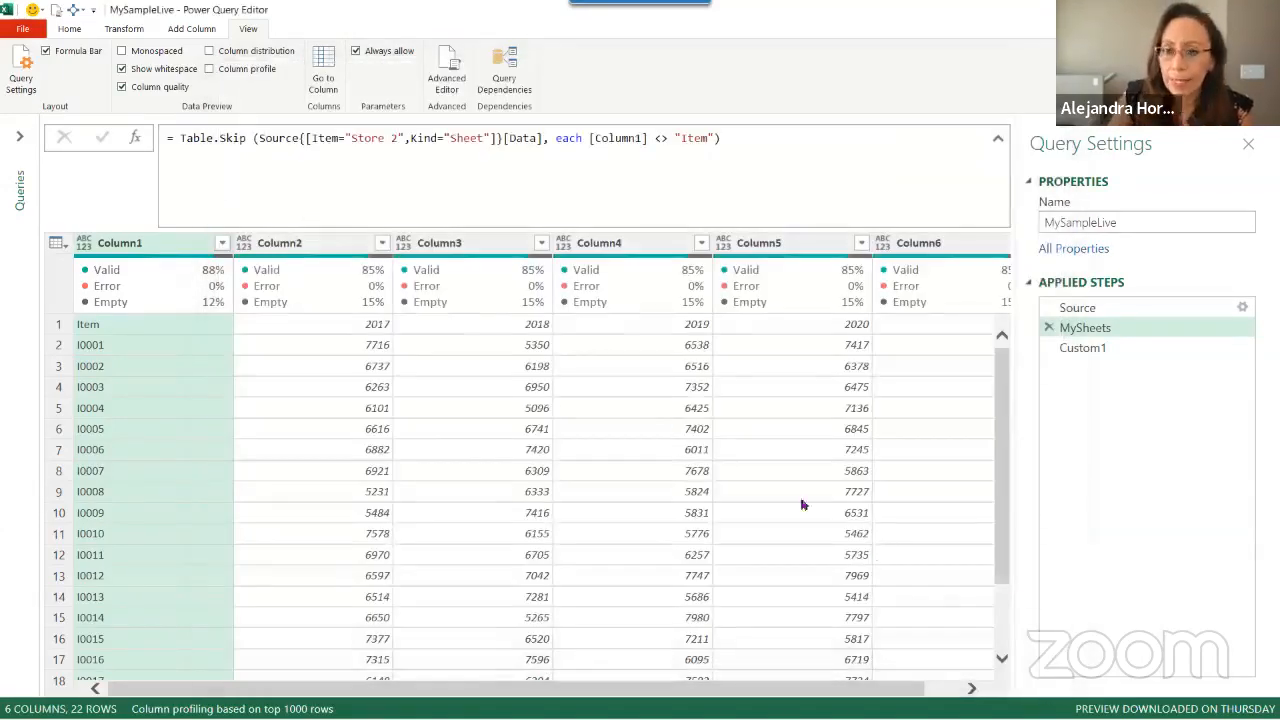
# Remove the Table.Skip wrapper and its condition from the MySheets step, leaving only the Store 2 sheet data reference, and apply it
pyautogui.moveTo(180, 138); pyautogui.dragTo(250, 138)
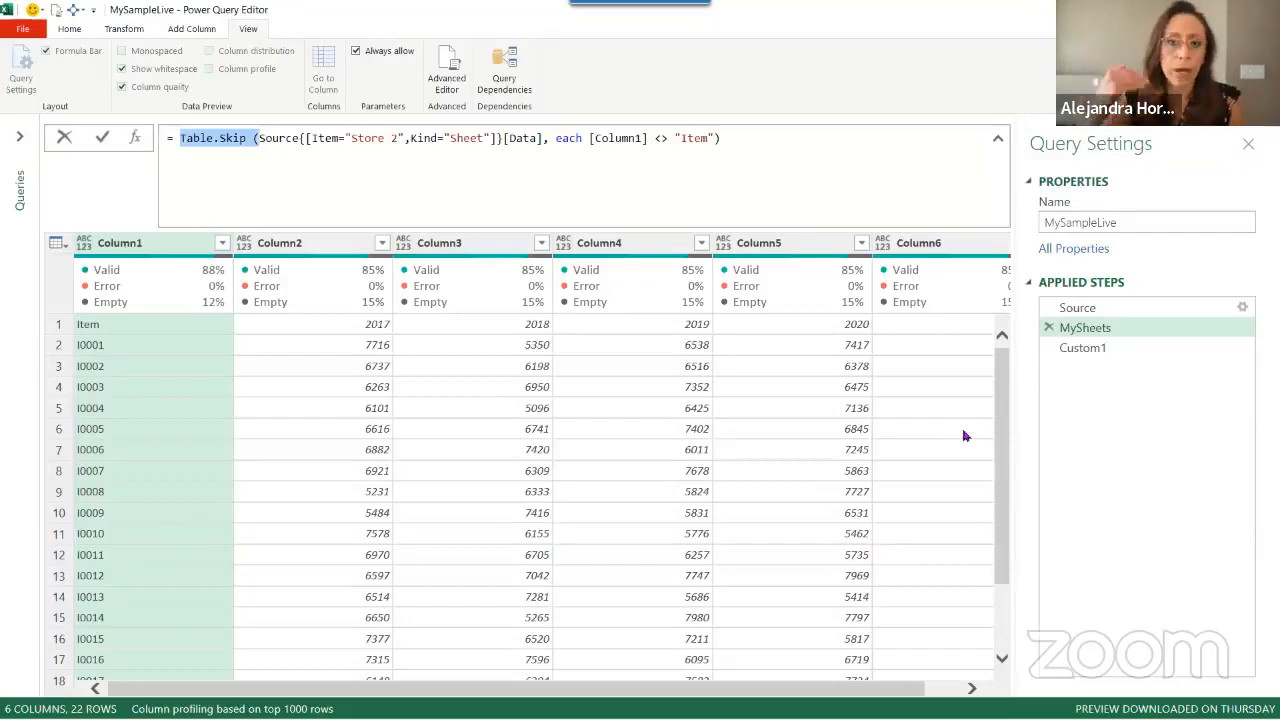
pyautogui.press('Delete')
pyautogui.press('Delete')
pyautogui.press('Delete')
pyautogui.press('End')
pyautogui.press('BackSpace')
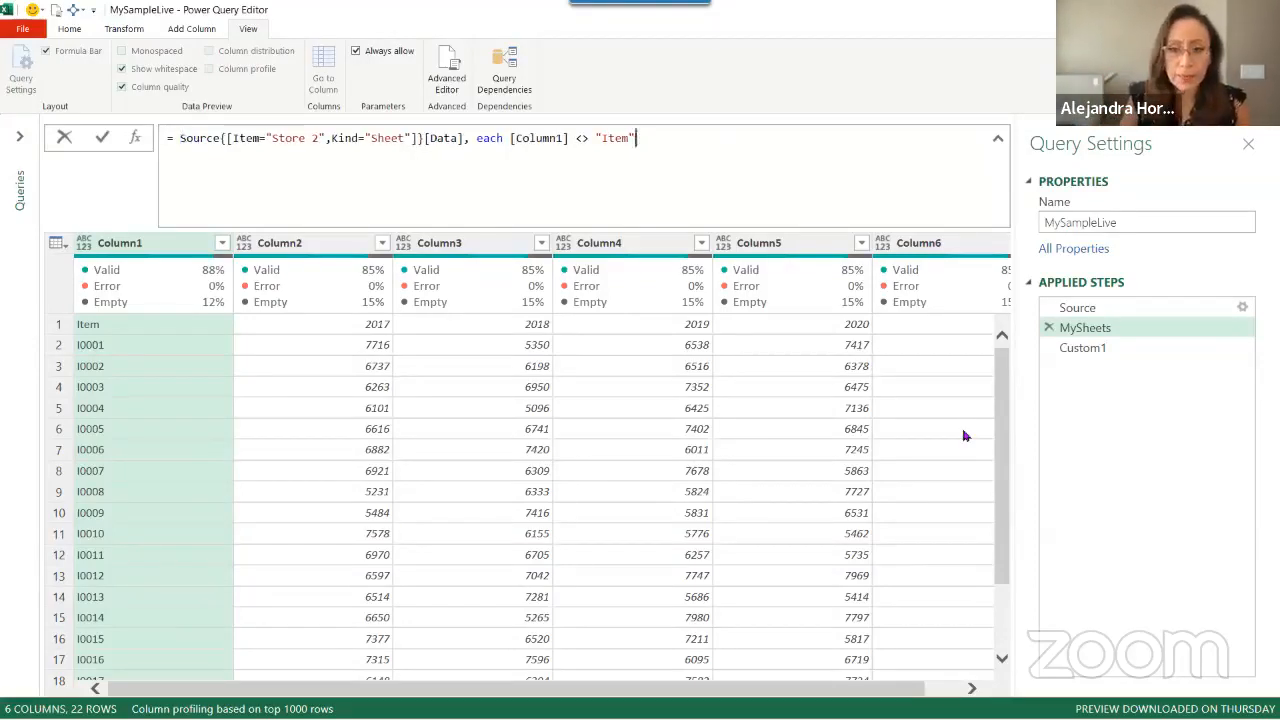
pyautogui.press('BackSpace')
pyautogui.press('BackSpace')
pyautogui.press('BackSpace')
pyautogui.press('BackSpace')
pyautogui.press('BackSpace')
pyautogui.press('BackSpace')
pyautogui.press('BackSpace')
pyautogui.press('BackSpace')
pyautogui.press('BackSpace')
pyautogui.press('BackSpace')
pyautogui.press('BackSpace')
pyautogui.press('BackSpace')
pyautogui.press('BackSpace')
pyautogui.press('BackSpace')
pyautogui.press('BackSpace')
pyautogui.press('BackSpace')
pyautogui.press('BackSpace')
pyautogui.press('BackSpace')
pyautogui.press('BackSpace')
pyautogui.press('BackSpace')
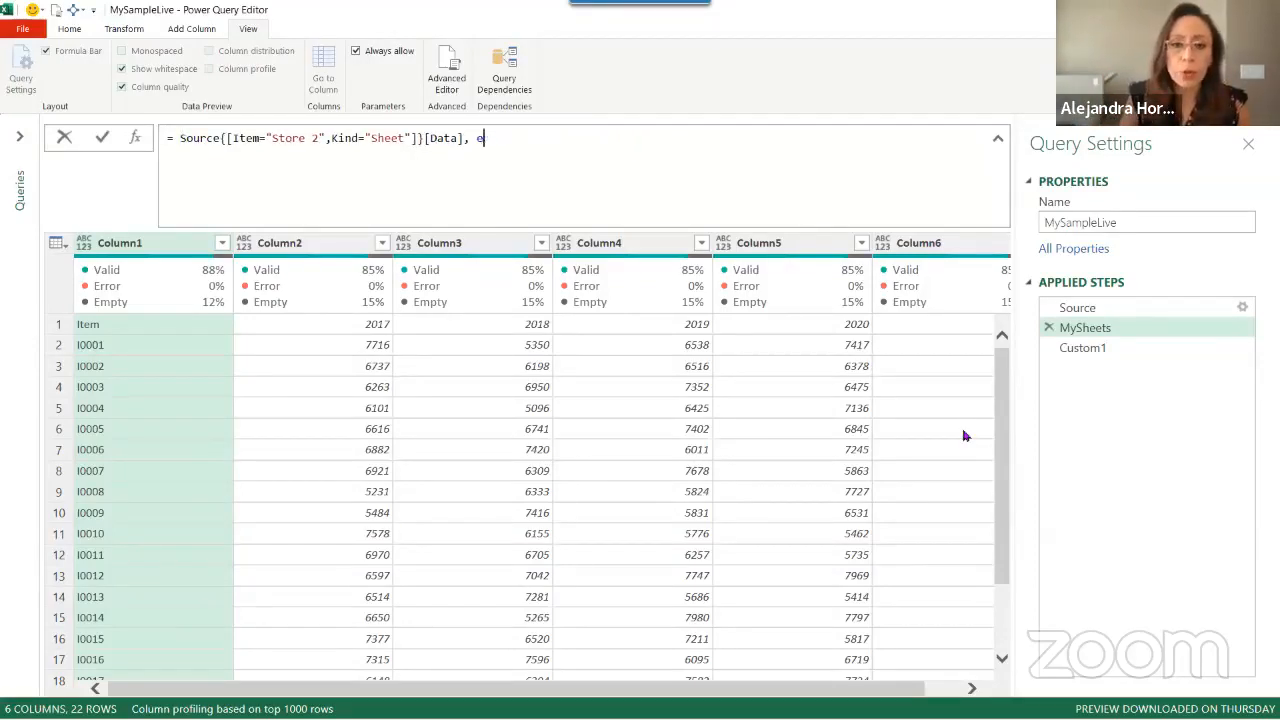
pyautogui.press('BackSpace')
pyautogui.press('BackSpace')
pyautogui.press('BackSpace')
pyautogui.press('Return')
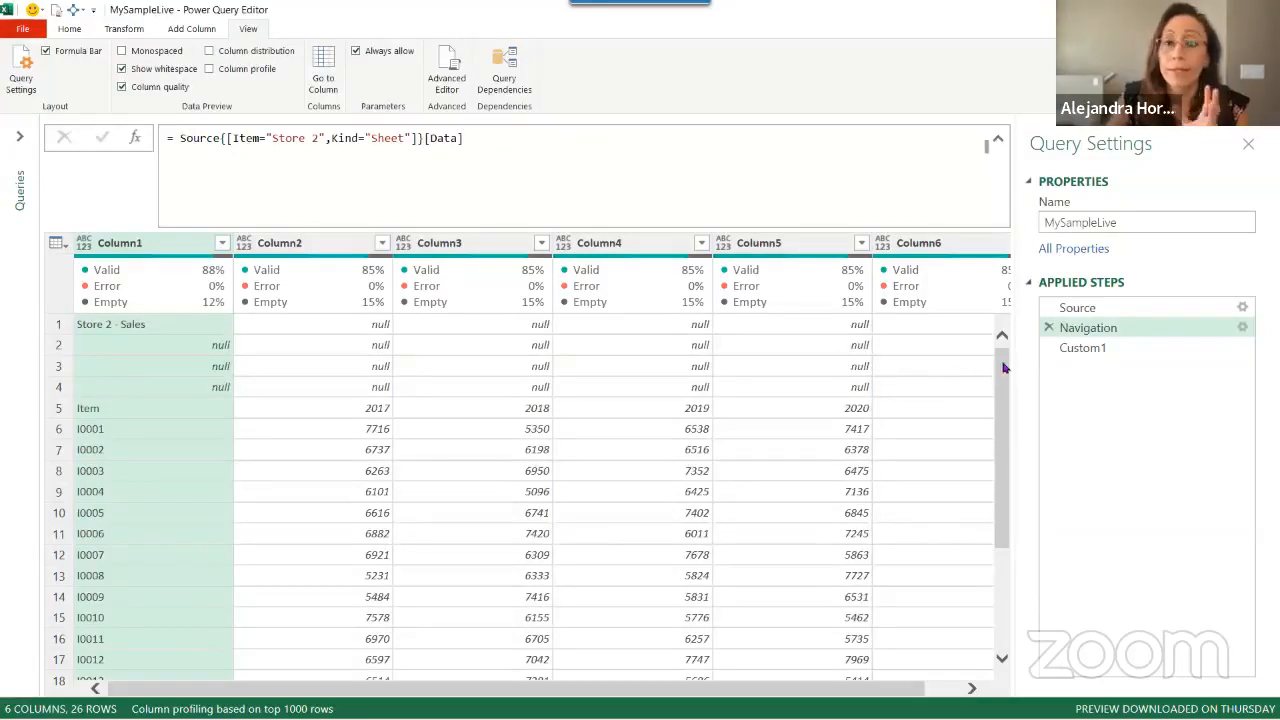
# In the Custom1 step, wrap the MySheets reference in Table.Skip as its first argument
pyautogui.click(1097, 348)
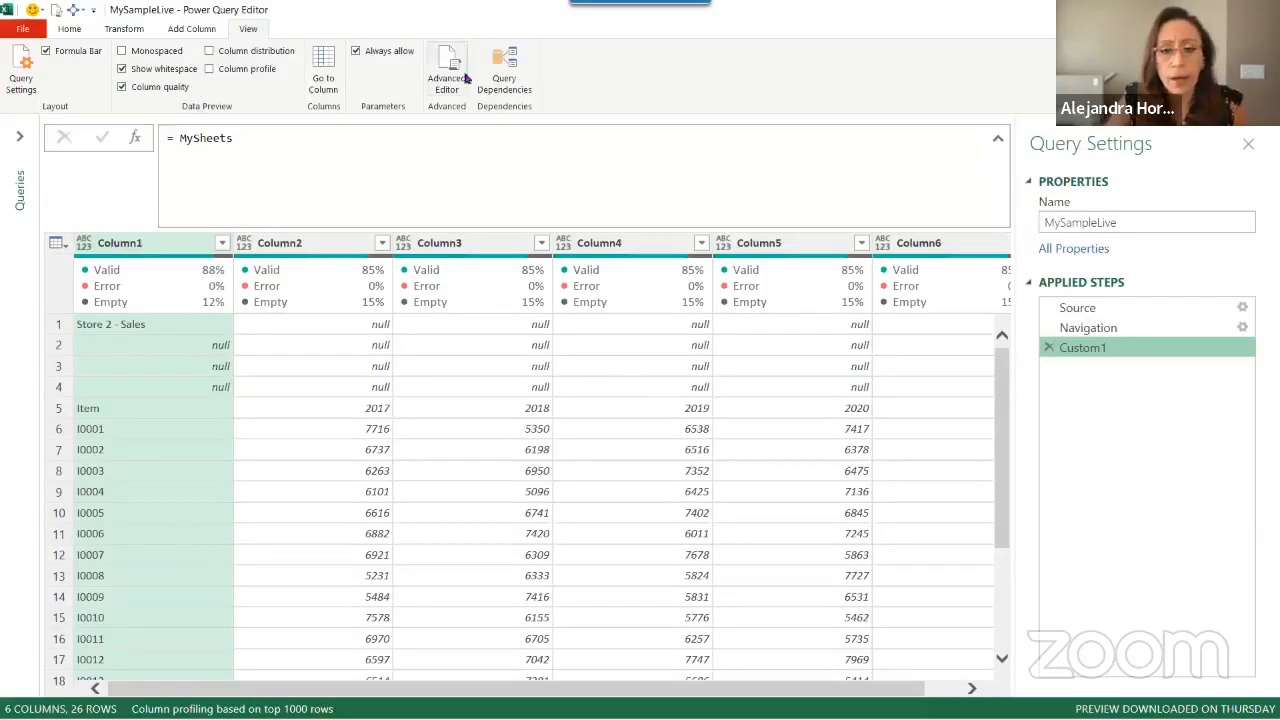
pyautogui.click(176, 140)
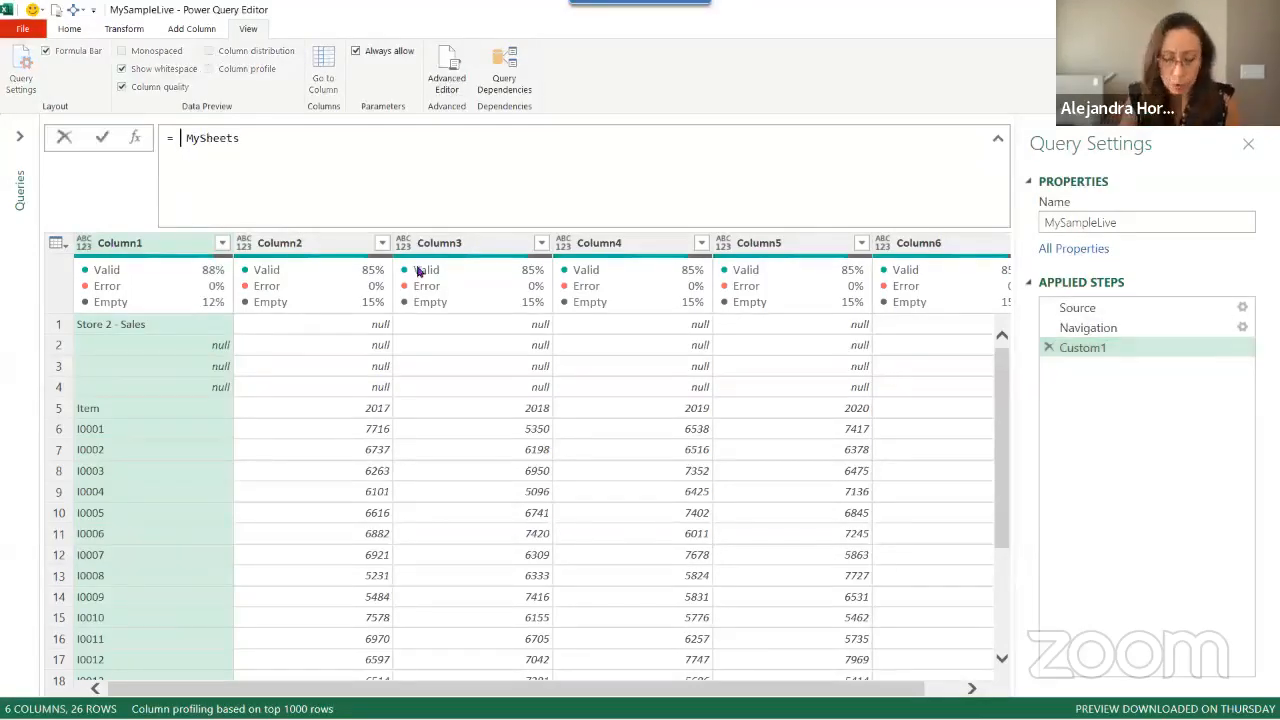
pyautogui.write('Table.Skip')
pyautogui.press('Tab')
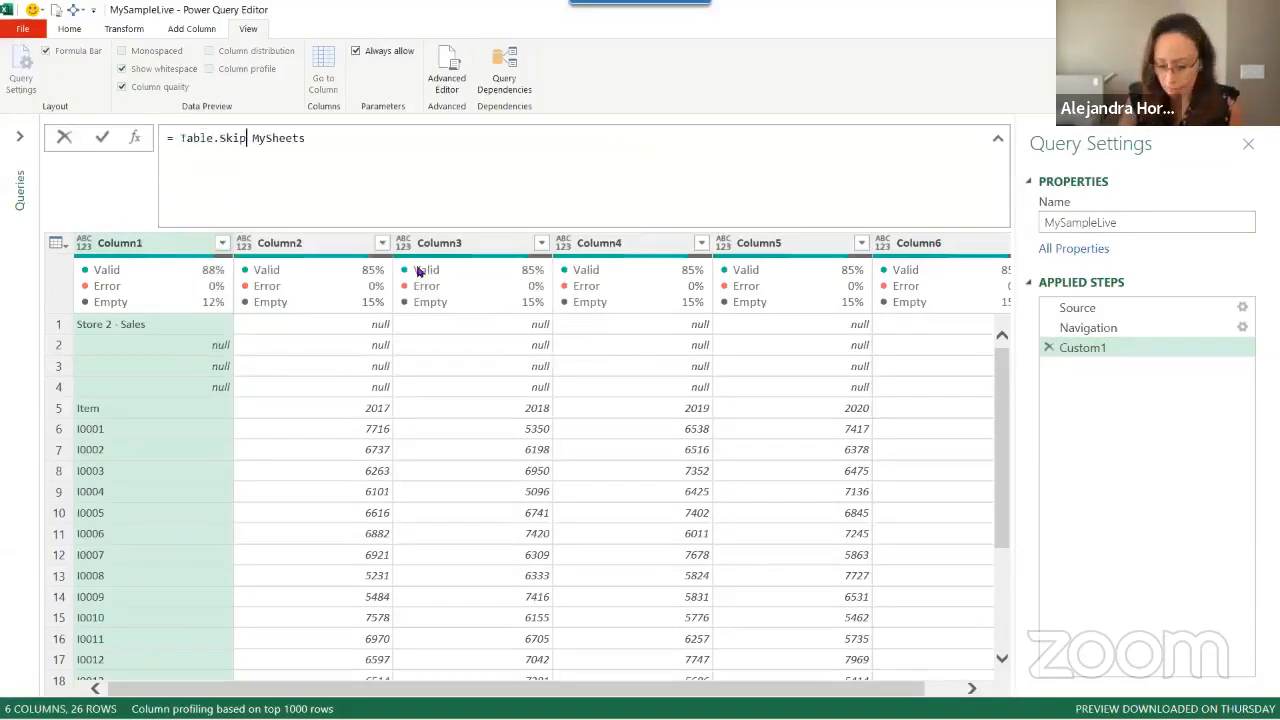
pyautogui.write('(')
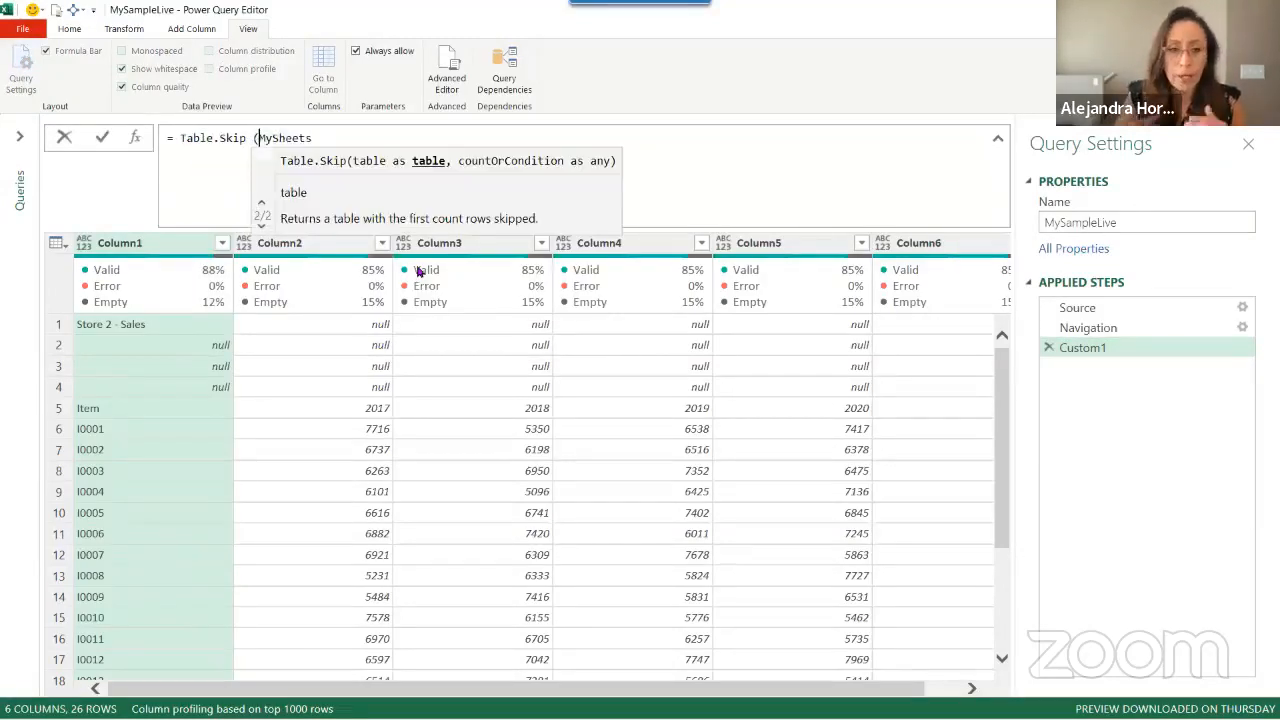
pyautogui.press('End')
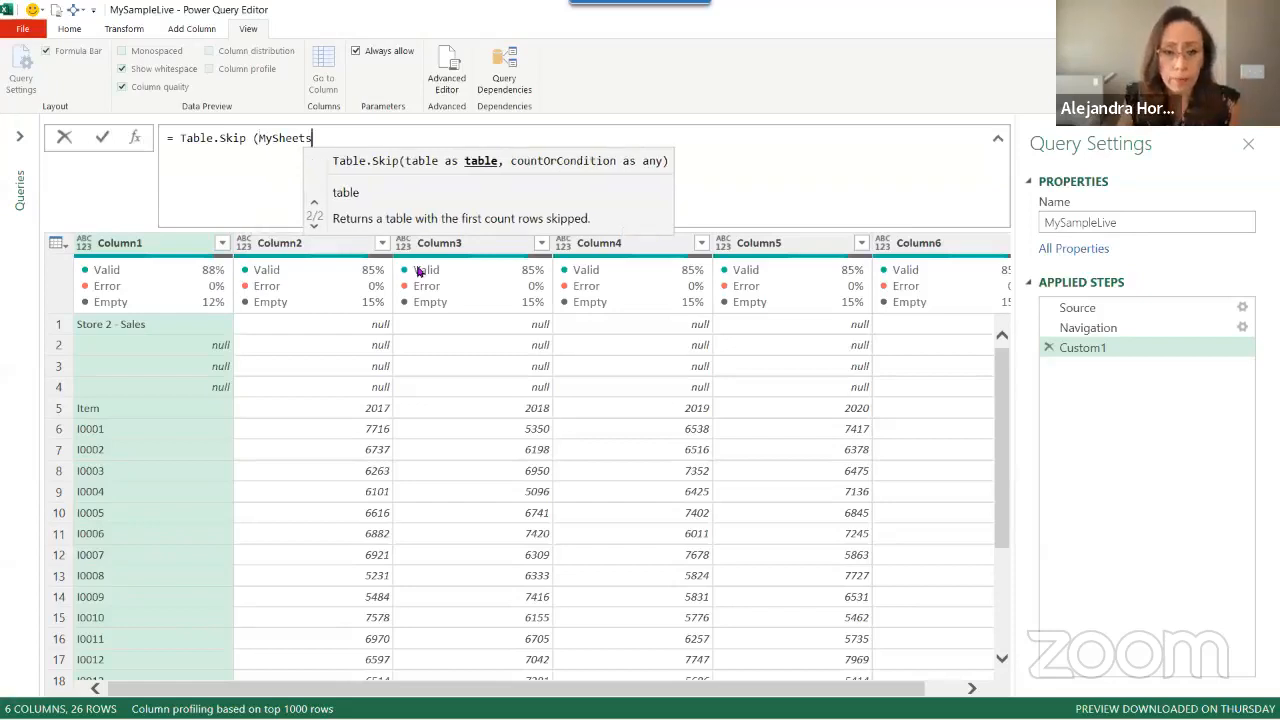
pyautogui.write(',')
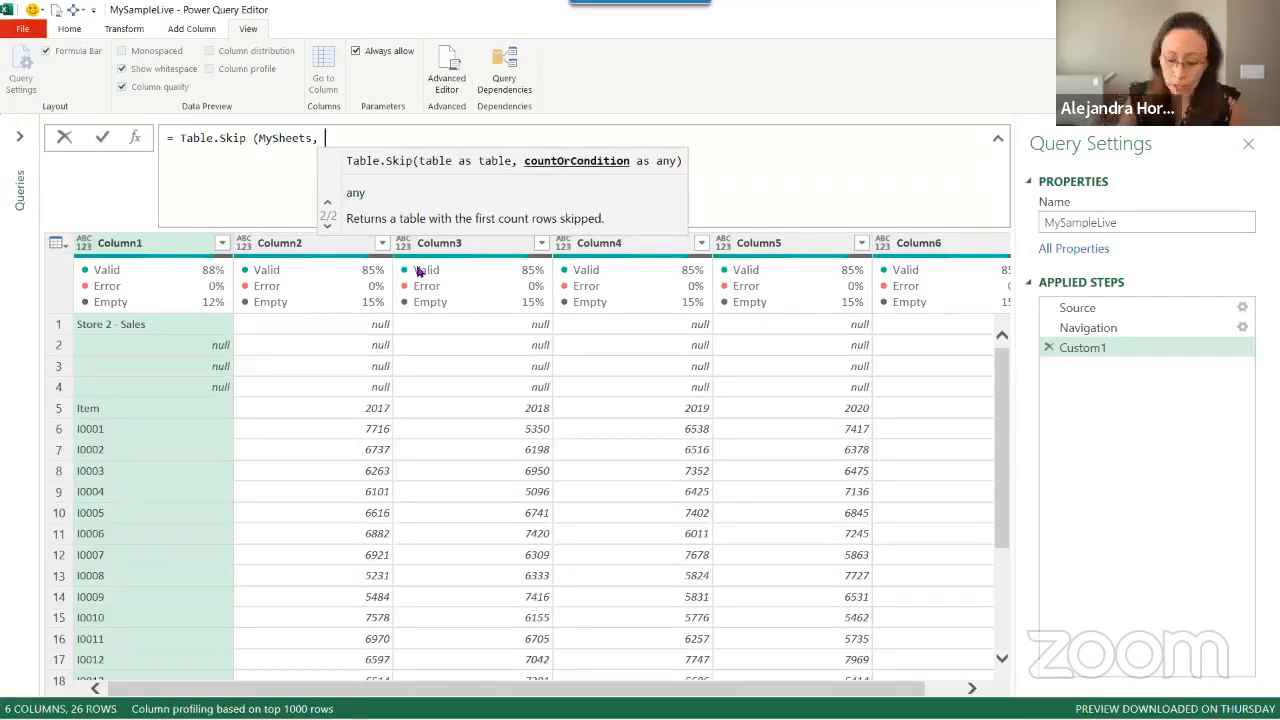
# Add the condition each [Column1] <> "Item" to the Custom1 step's Table.Skip formula and apply it
pyautogui.write(' each ')
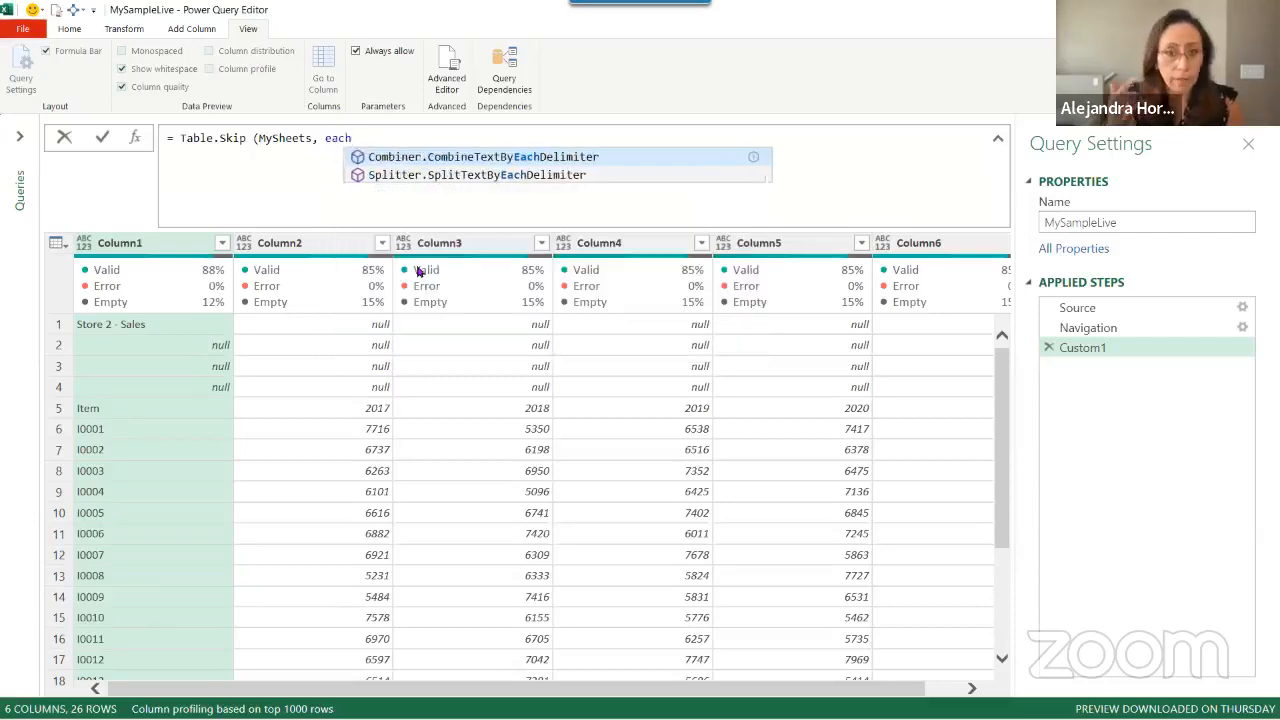
pyautogui.write('[C')
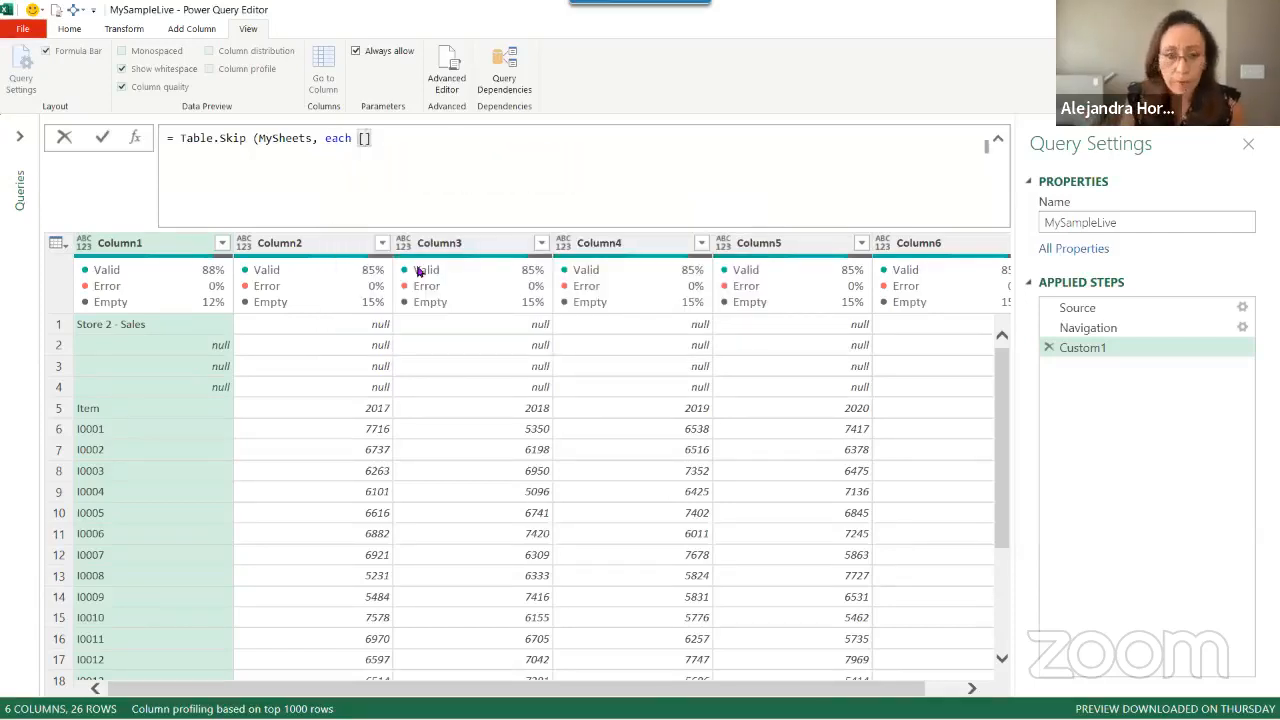
pyautogui.write('olu')
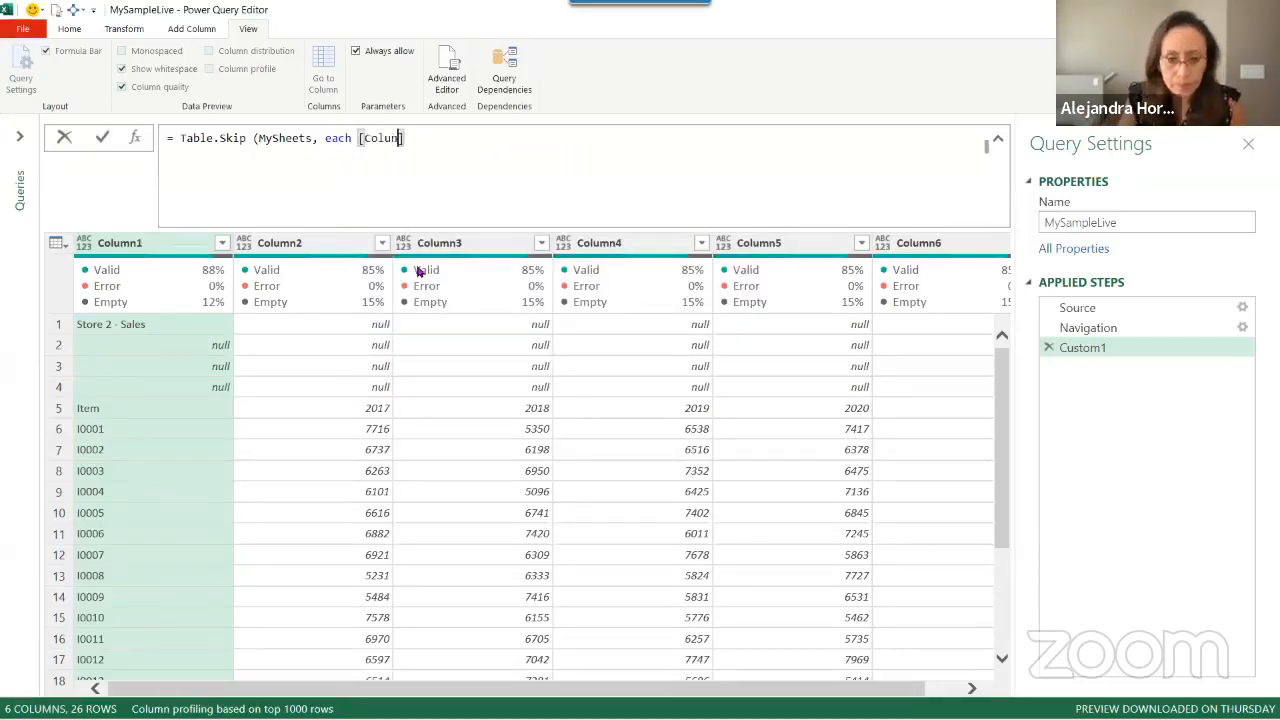
pyautogui.write('mn')
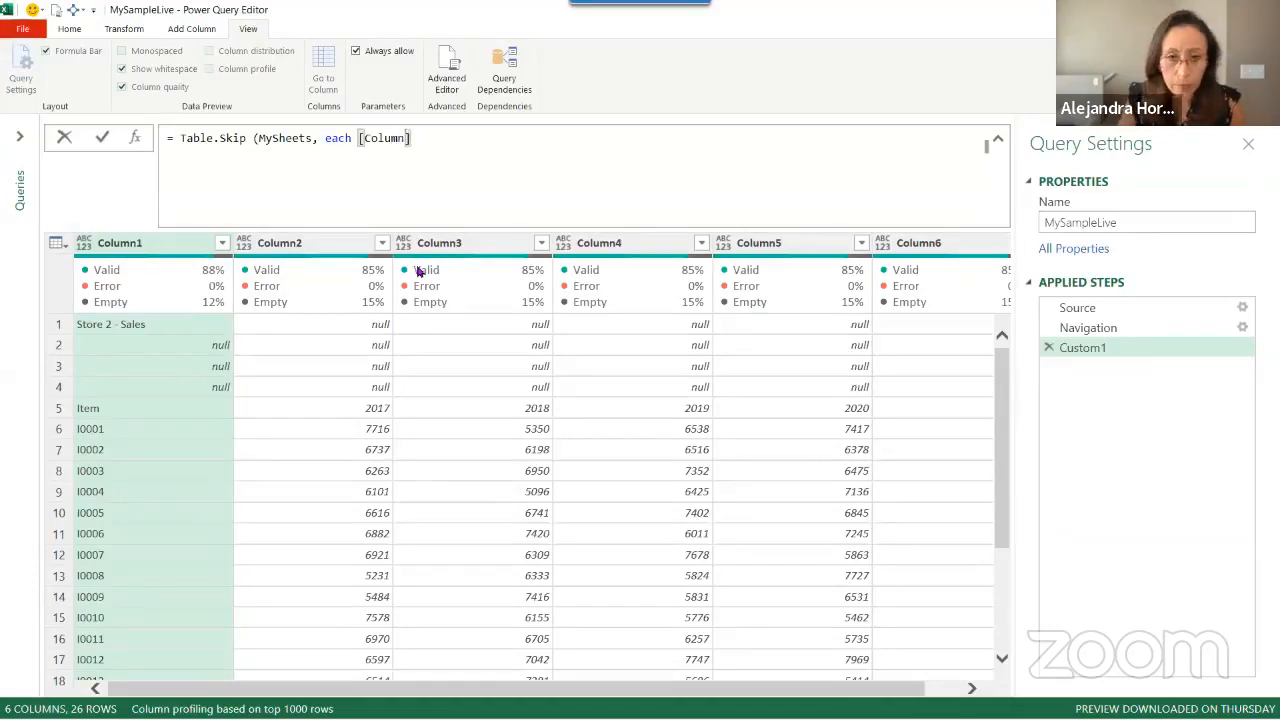
pyautogui.write('1')
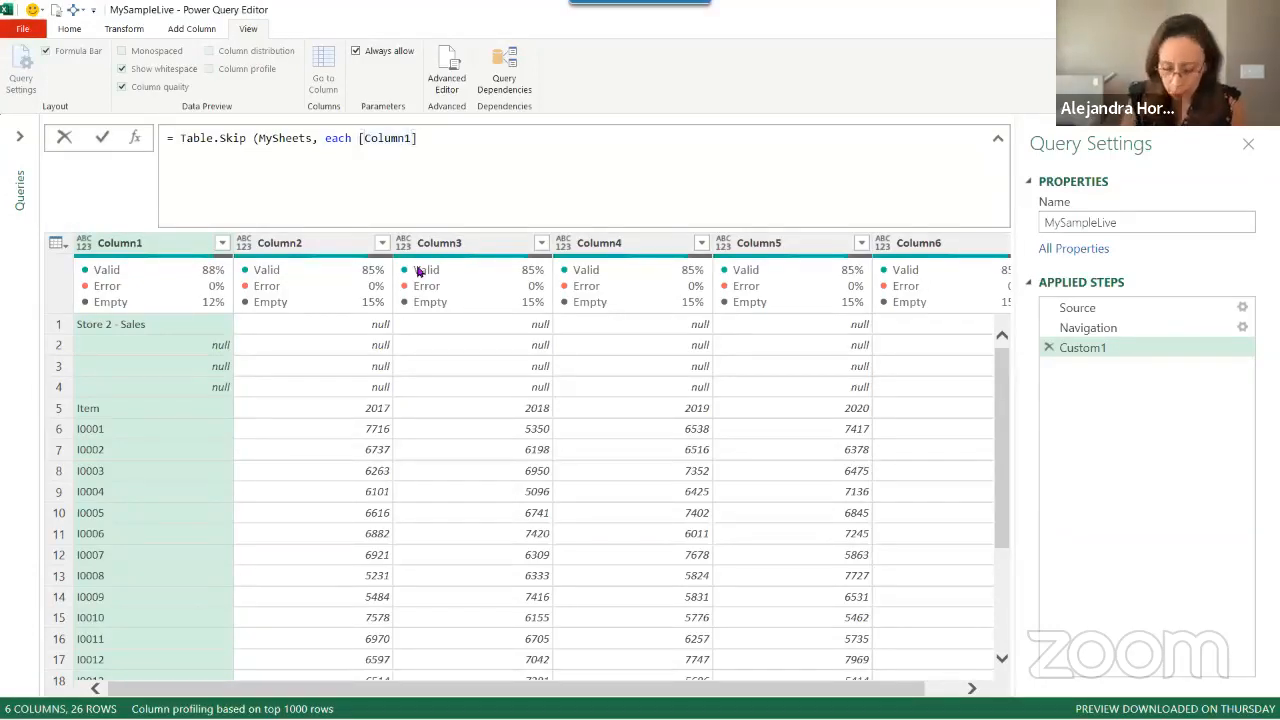
pyautogui.write('] <> "It')
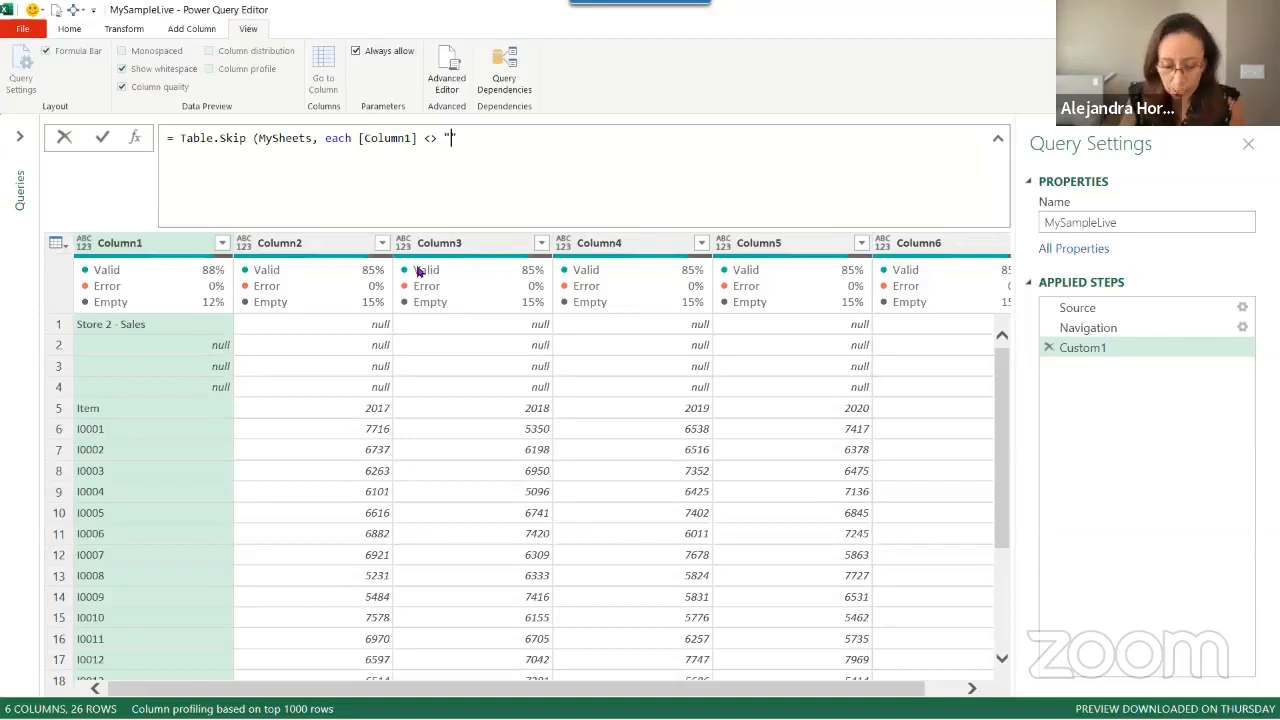
pyautogui.write('em')
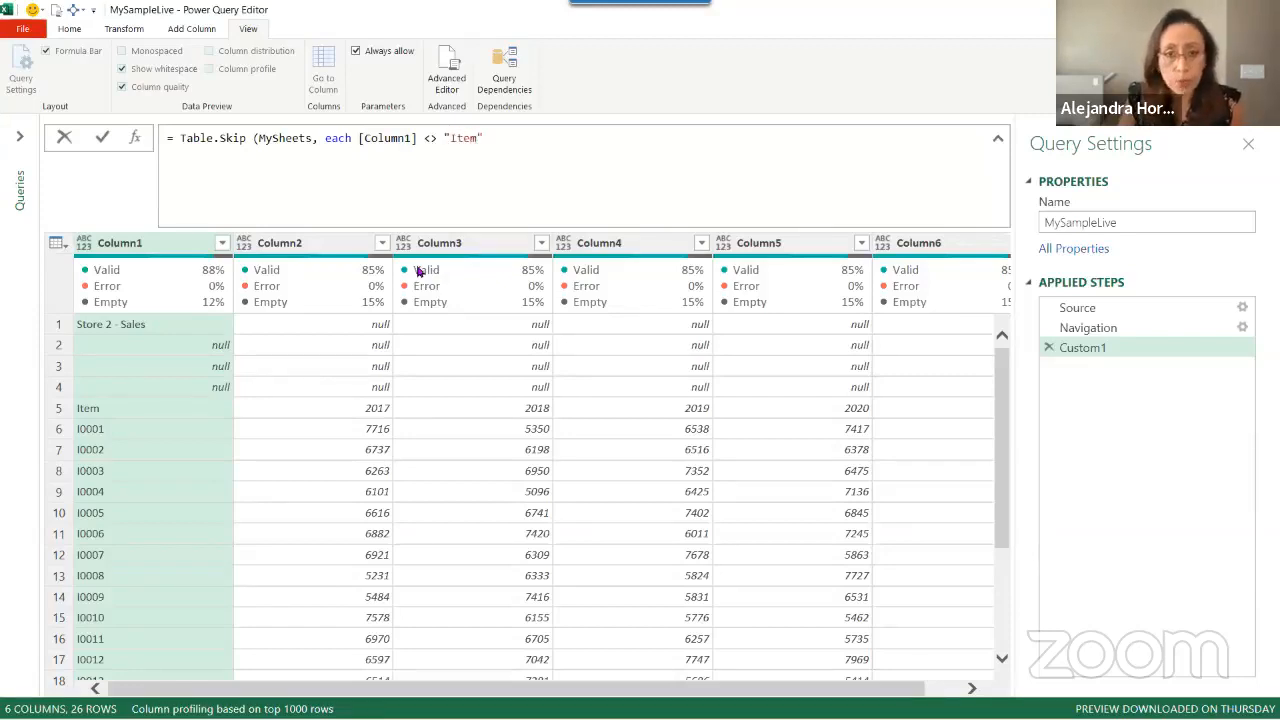
pyautogui.write('")')
pyautogui.press('Return')
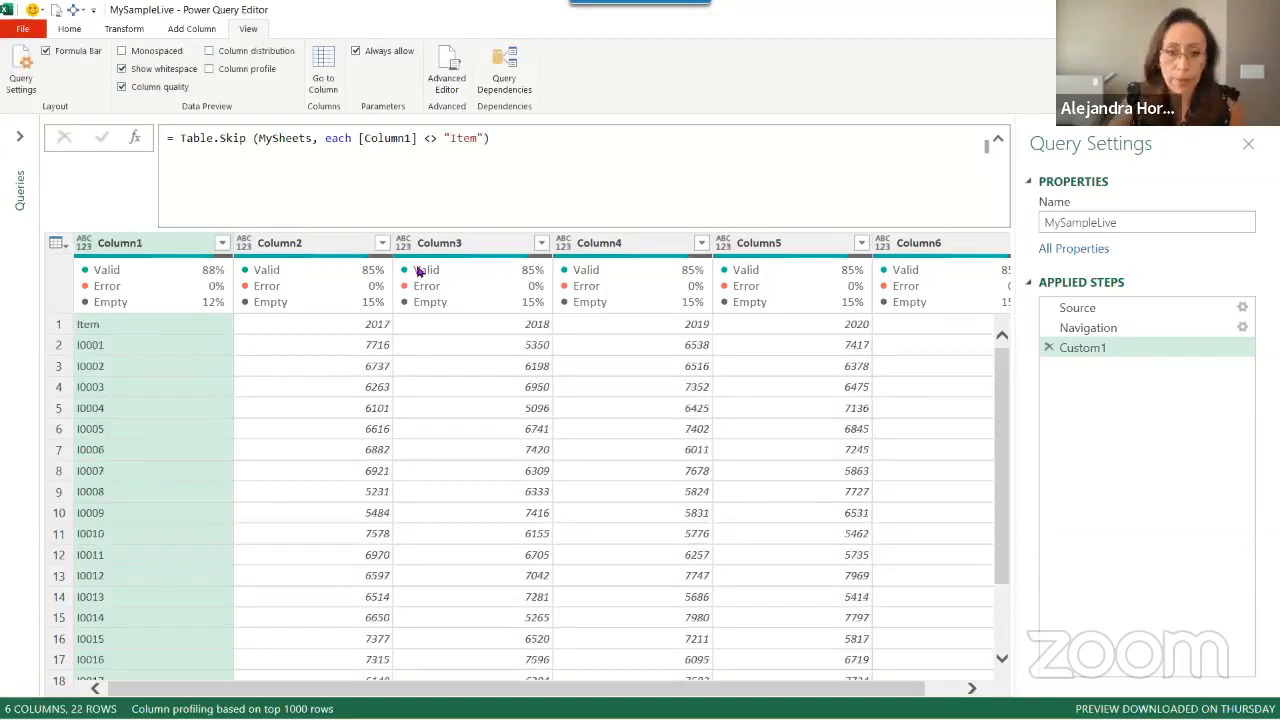
# Wrap the Custom1 step's Table.Skip formula in Table.PromoteHeaders so the Item row supplies the column headers
pyautogui.click(125, 322)
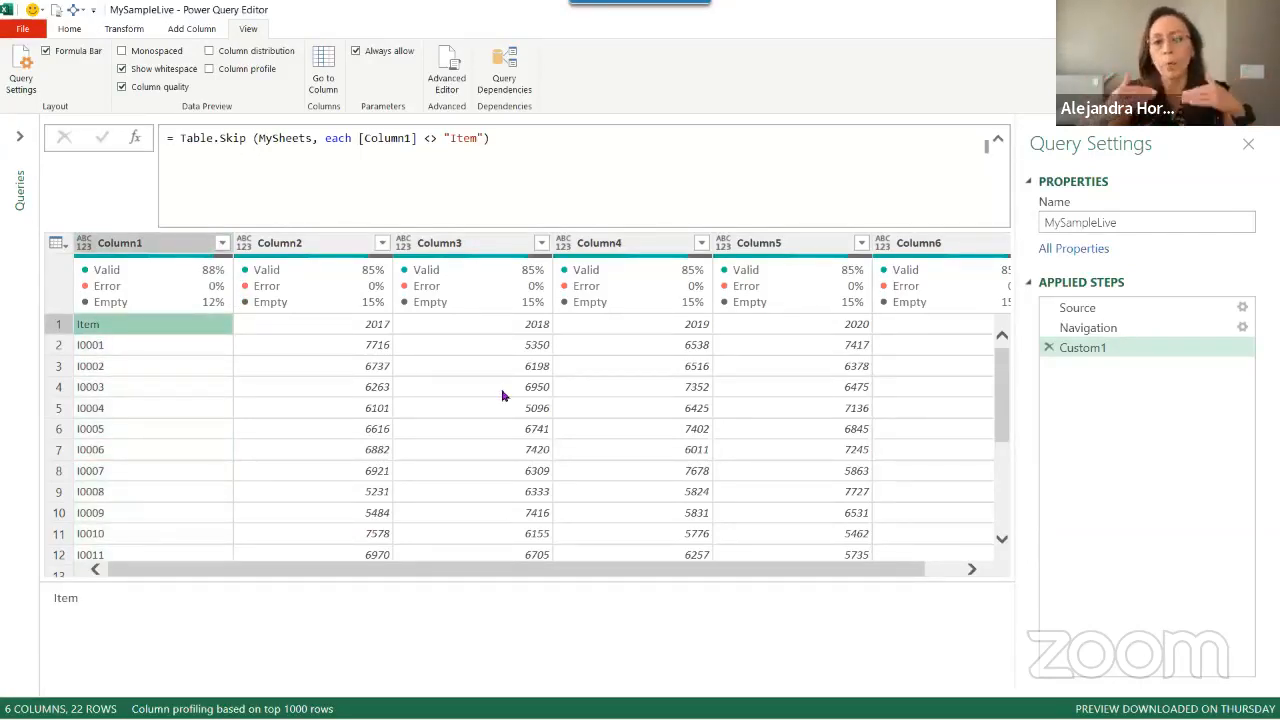
pyautogui.click(55, 243)
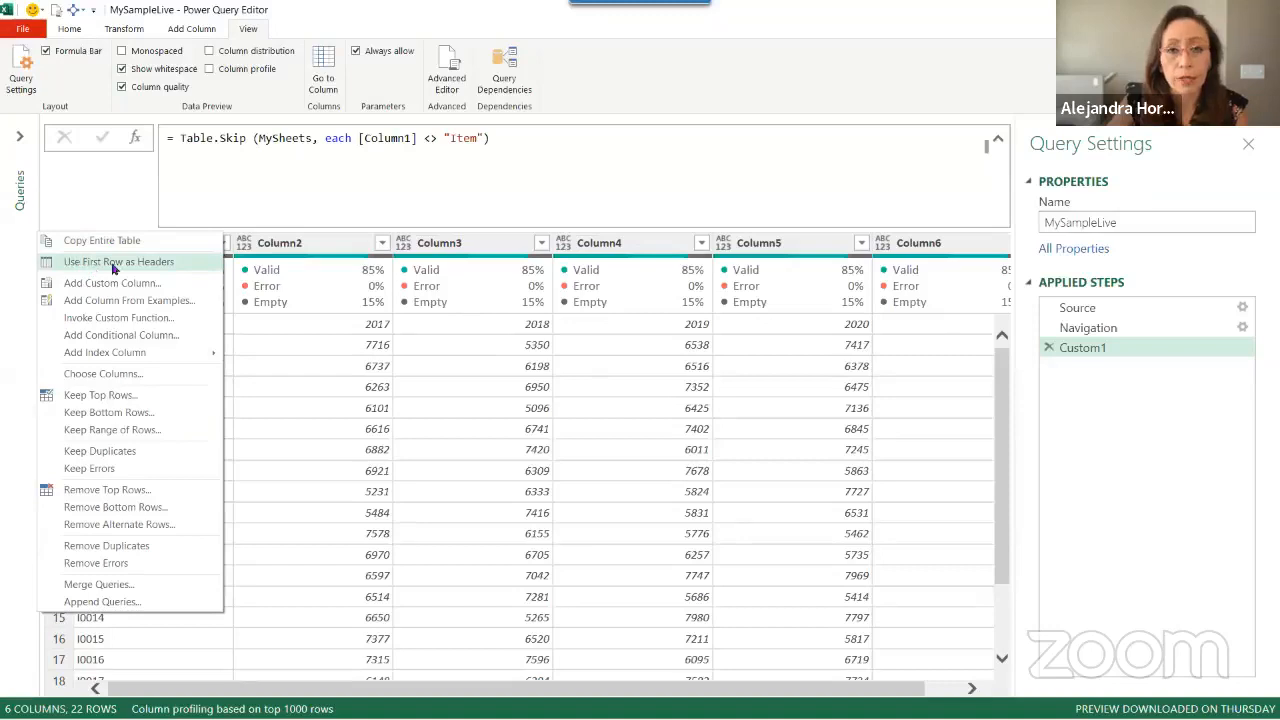
pyautogui.click(190, 192)
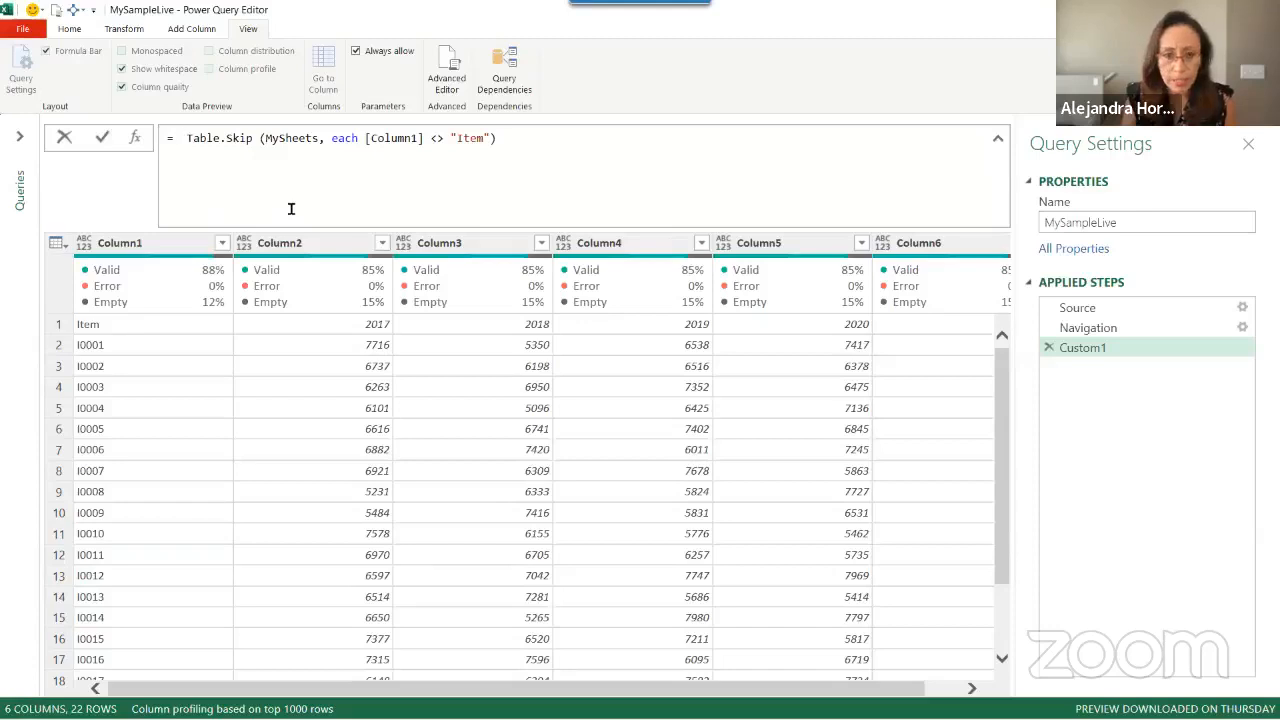
pyautogui.write('Tablepro')
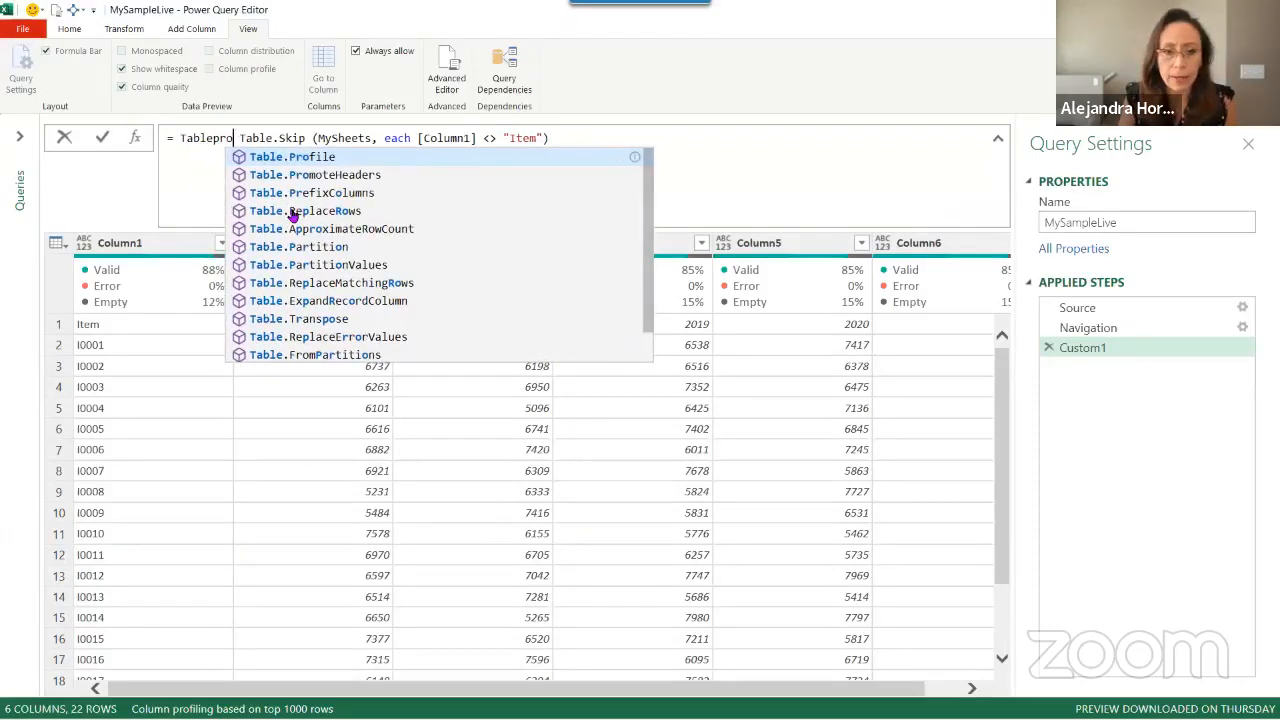
pyautogui.press('Down')
pyautogui.press('Tab')
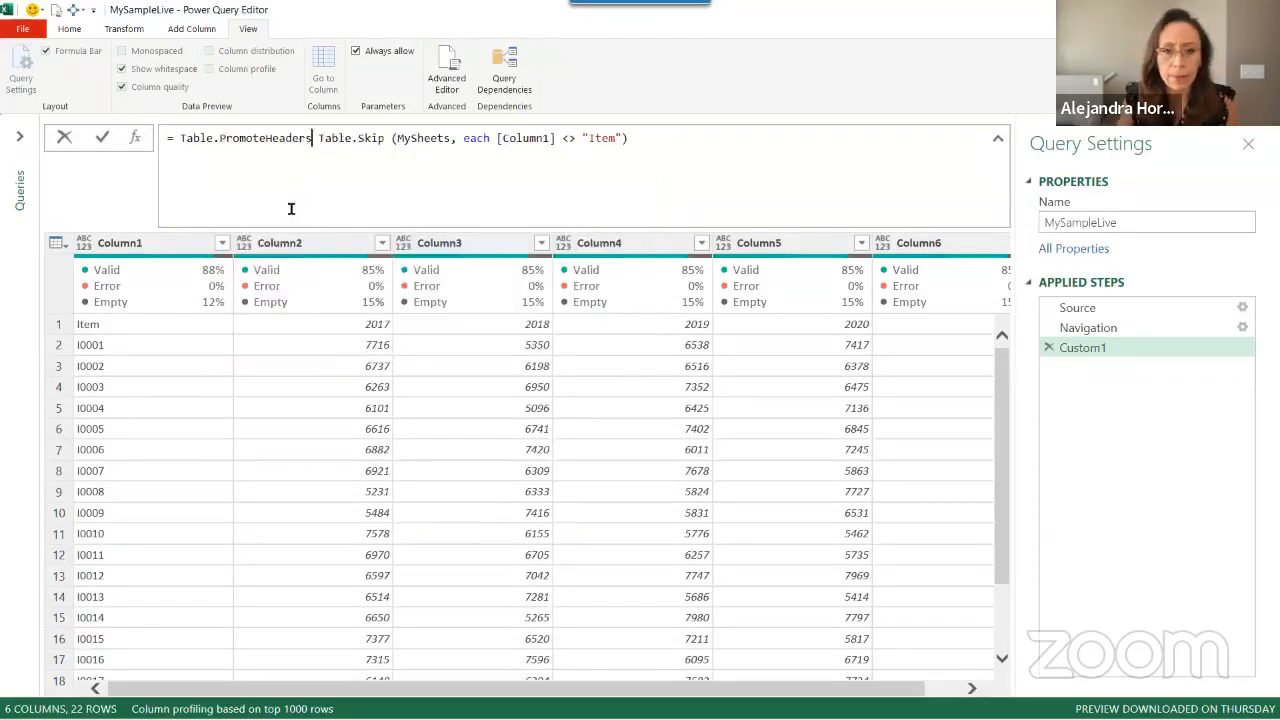
pyautogui.write('(')
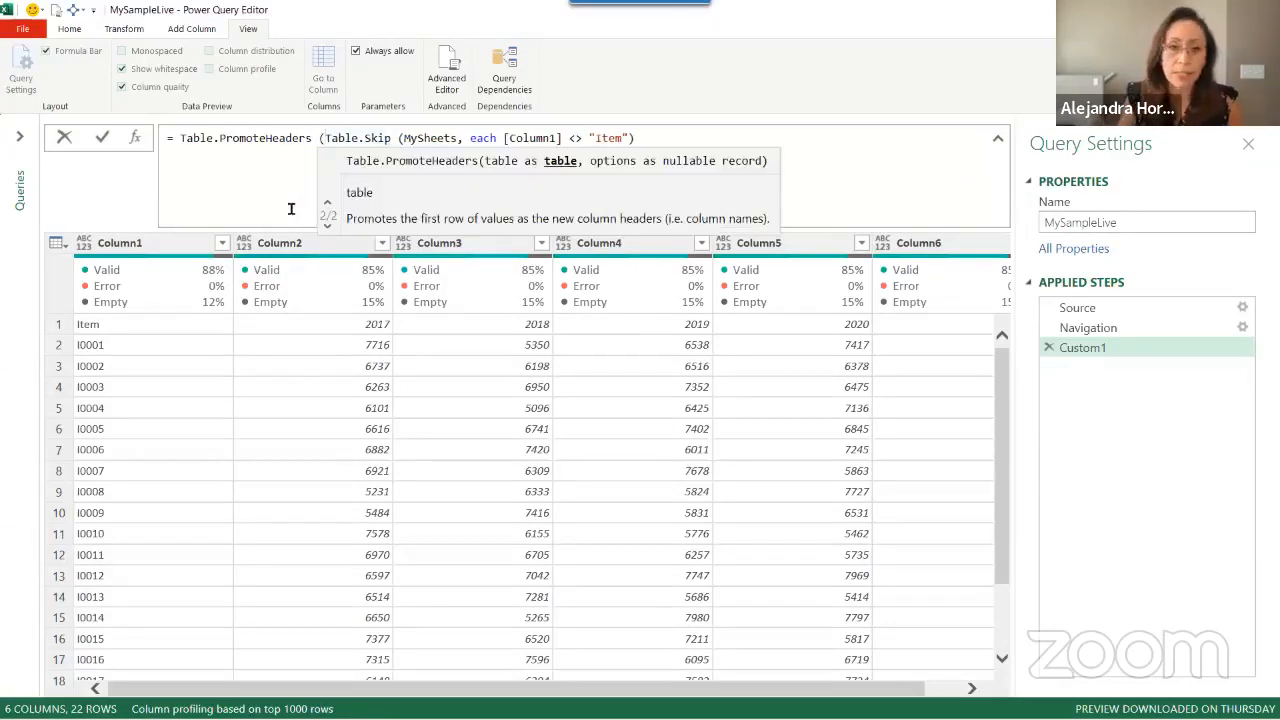
pyautogui.press('End')
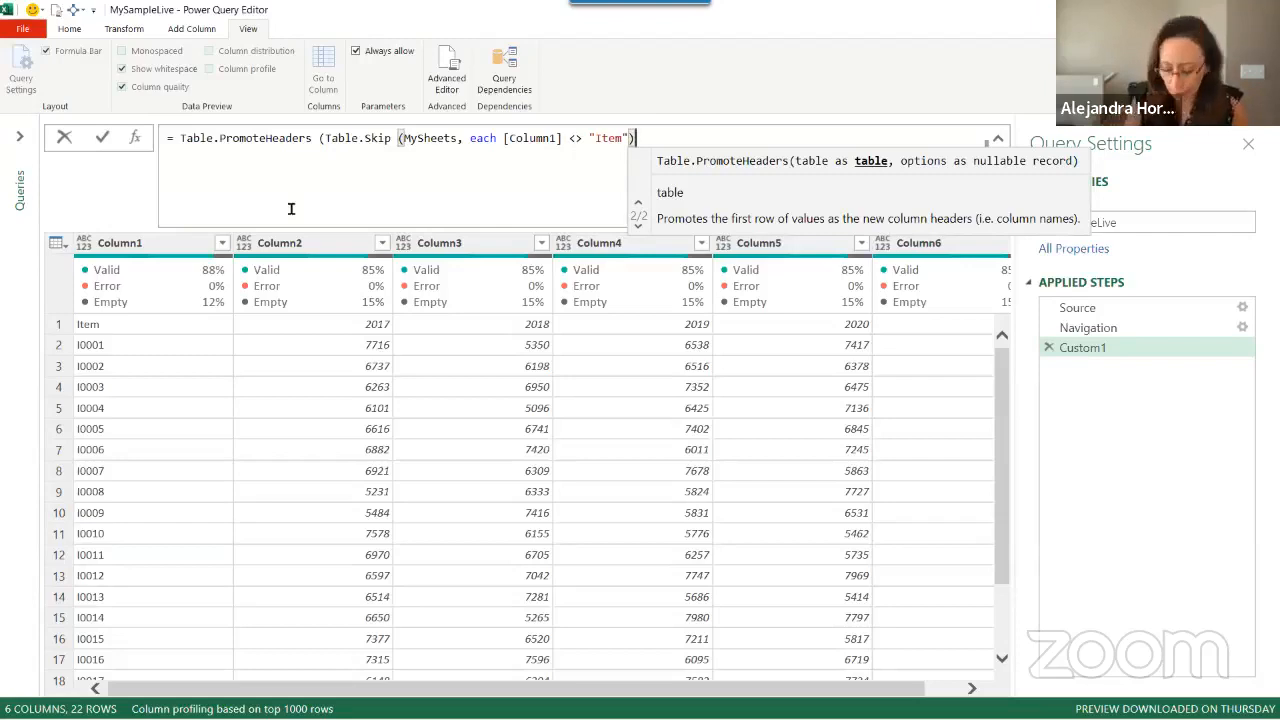
pyautogui.write(')')
pyautogui.press('Return')
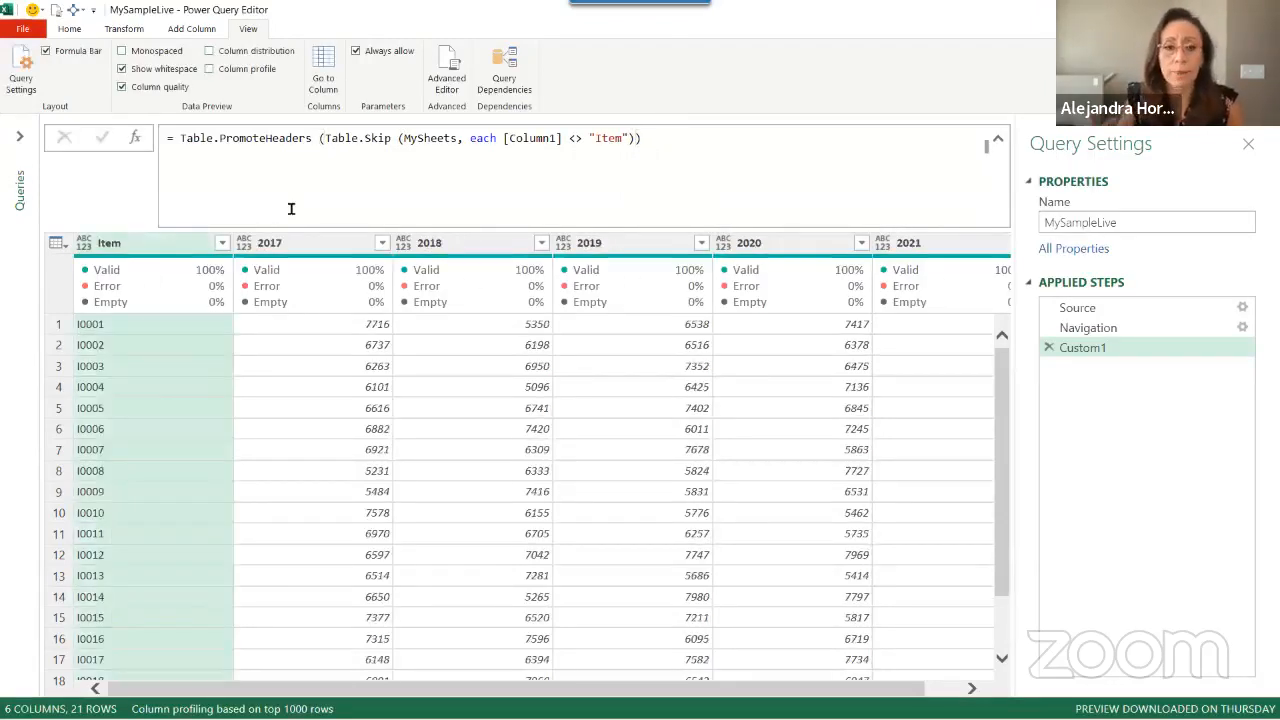
# Rename the Custom1 step as Start
pyautogui.doubleClick(1123, 362)
pyautogui.write('Start')
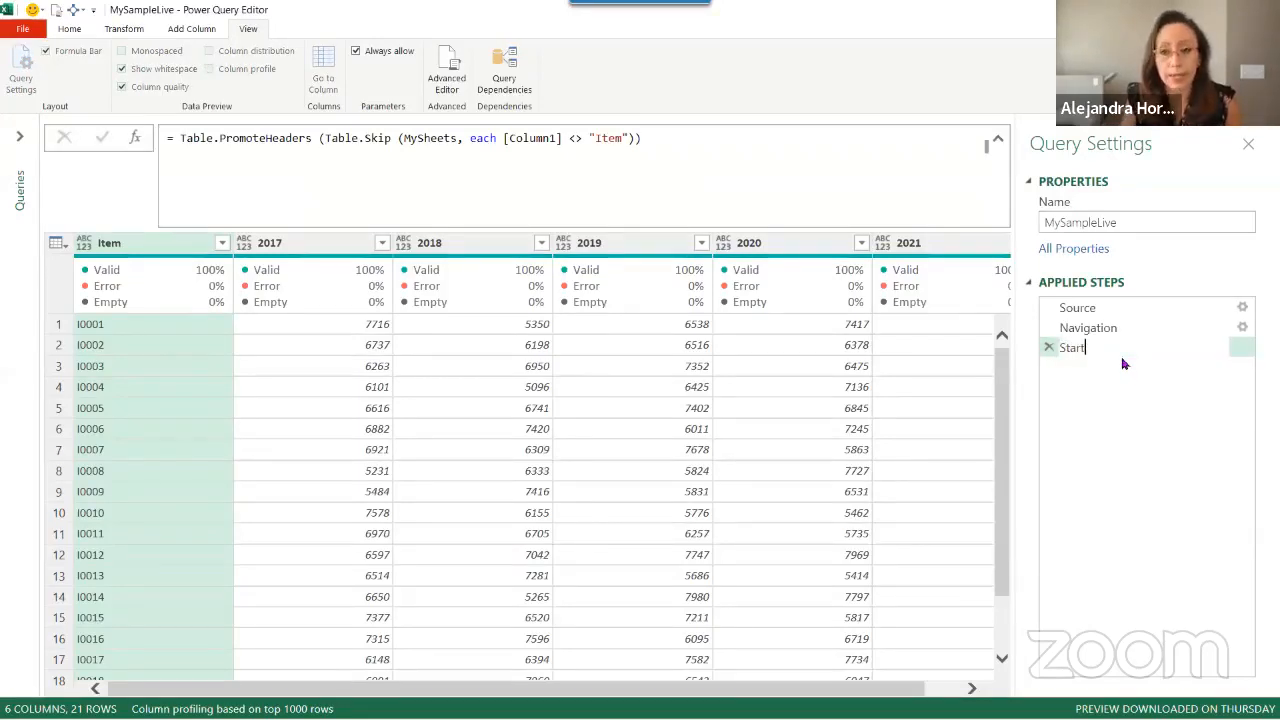
pyautogui.press('Return')
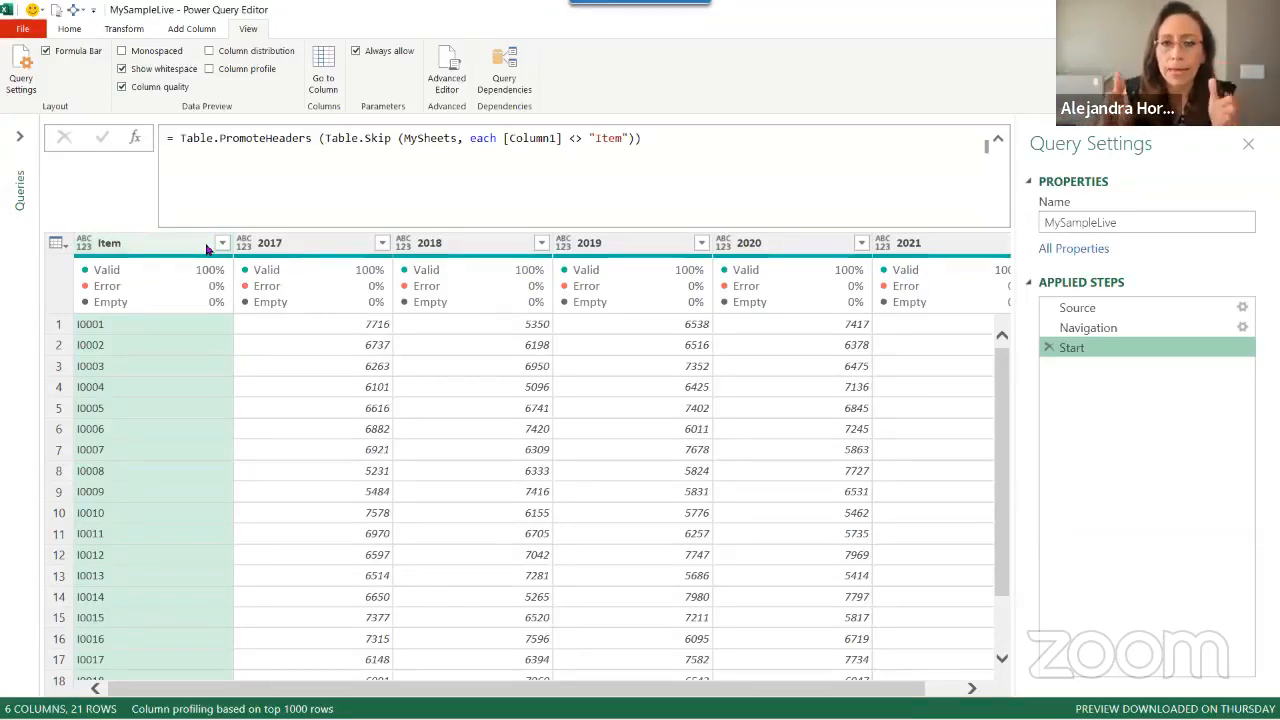
# Unpivot all columns other than the Item column
pyautogui.click(135, 243)
pyautogui.moveTo(98, 260)
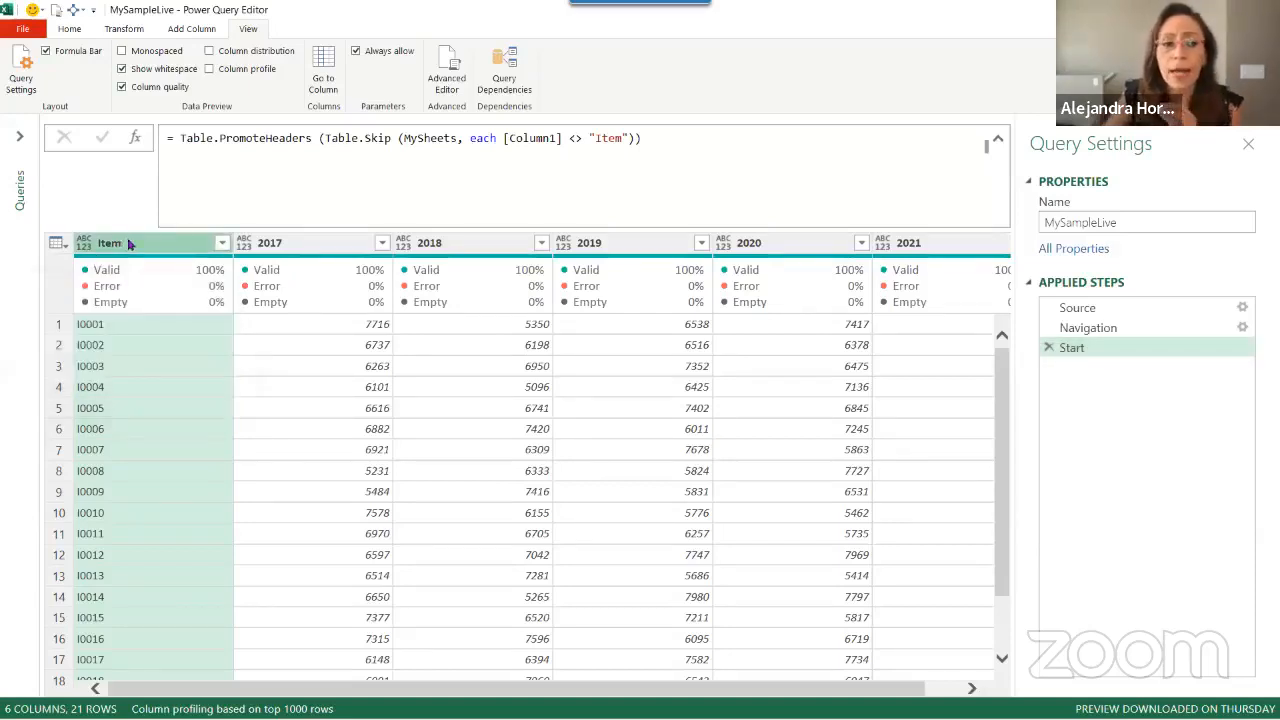
pyautogui.rightClick(133, 244)
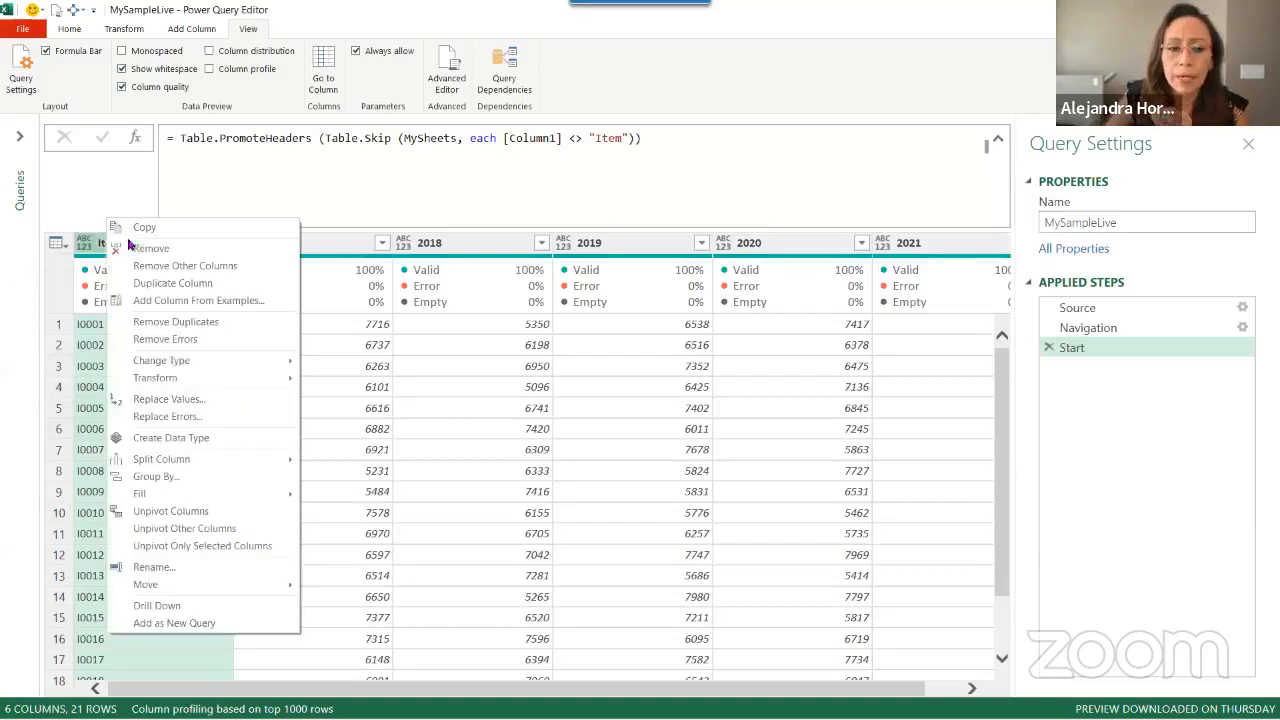
pyautogui.click(190, 528)
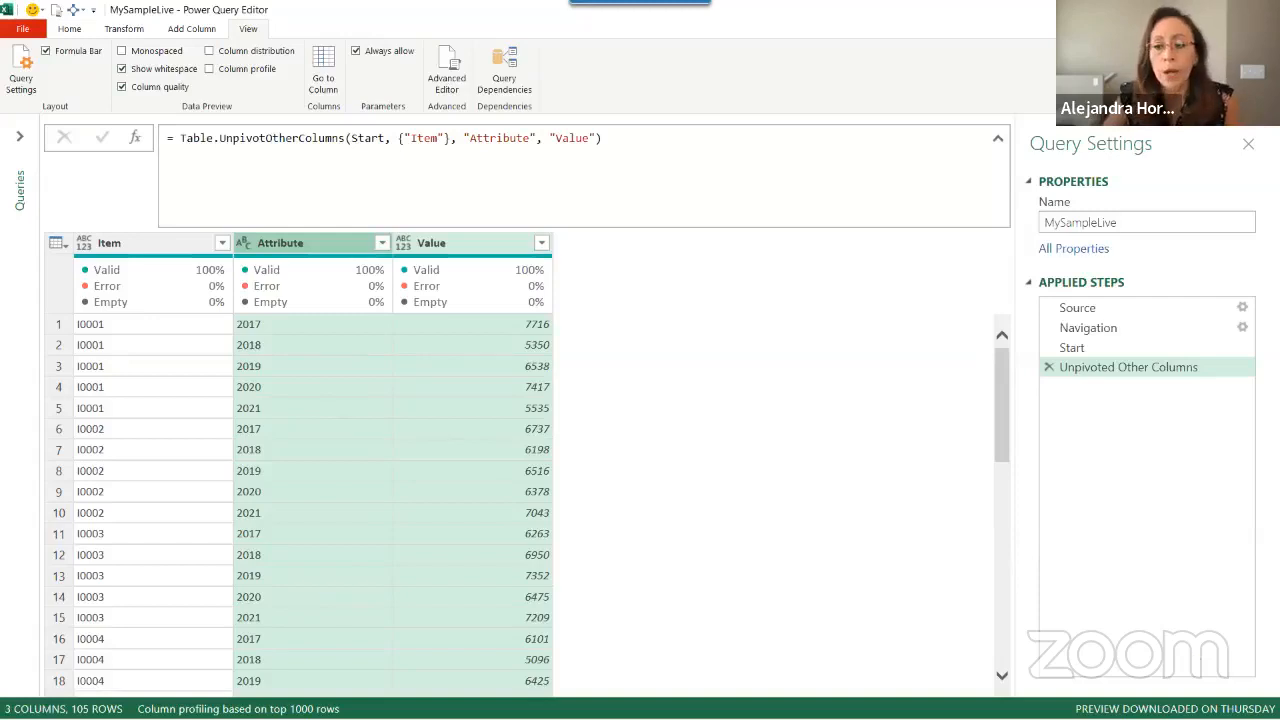
# Rename the Unpivoted Other Columns step as Unpivoted
pyautogui.doubleClick(1171, 367)
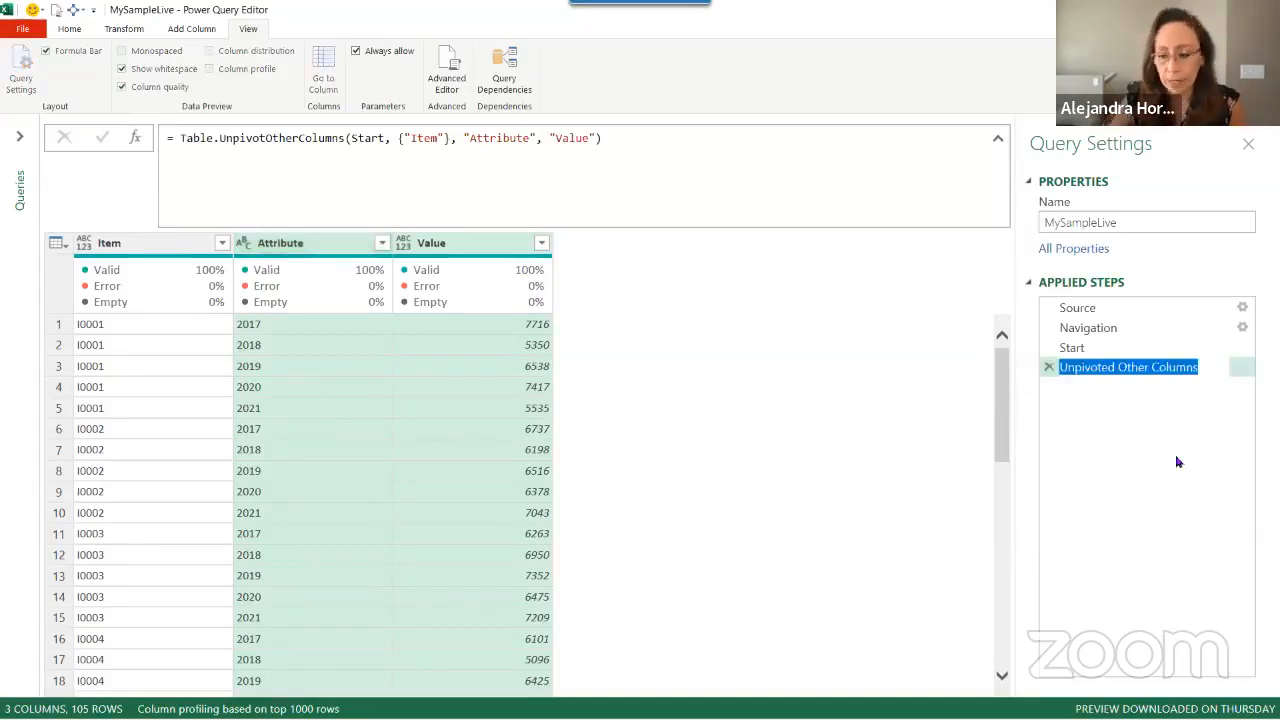
pyautogui.press('End')
pyautogui.press('BackSpace')
pyautogui.press('BackSpace')
pyautogui.press('BackSpace')
pyautogui.press('BackSpace')
pyautogui.press('BackSpace')
pyautogui.press('BackSpace')
pyautogui.press('BackSpace')
pyautogui.press('BackSpace')
pyautogui.press('BackSpace')
pyautogui.press('BackSpace')
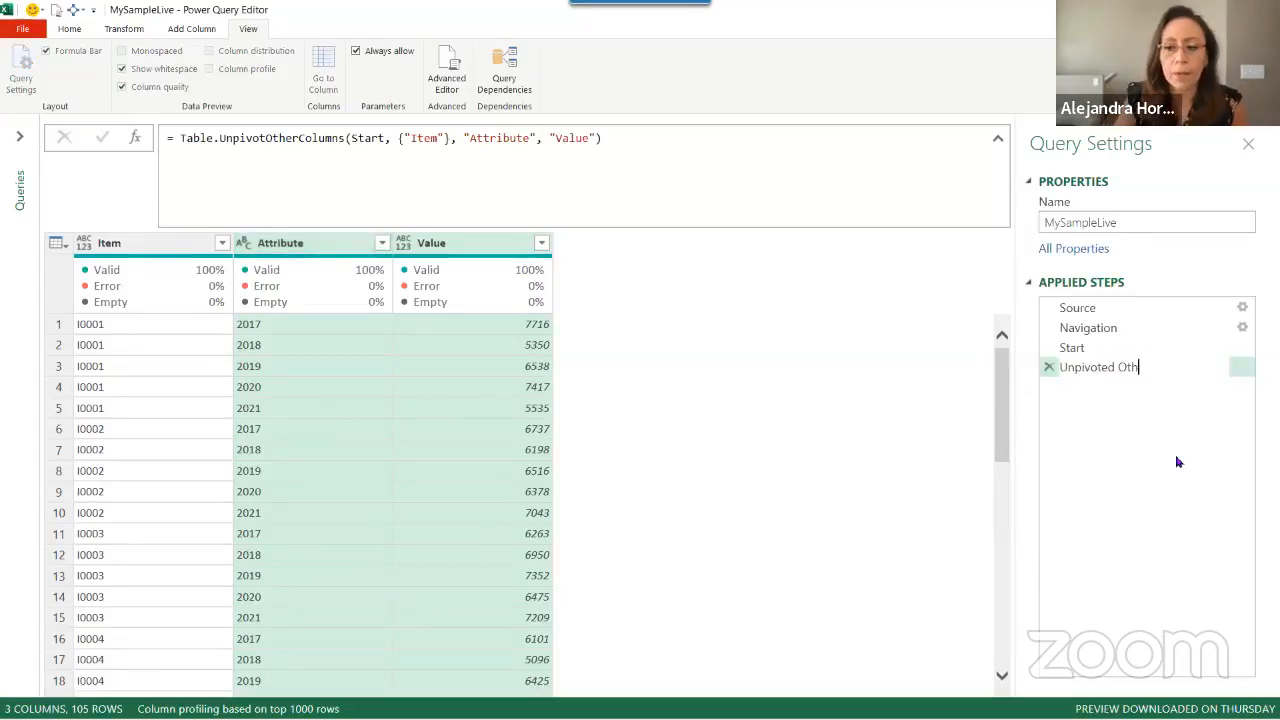
pyautogui.press('BackSpace')
pyautogui.press('BackSpace')
pyautogui.press('BackSpace')
pyautogui.press('BackSpace')
pyautogui.press('Return')
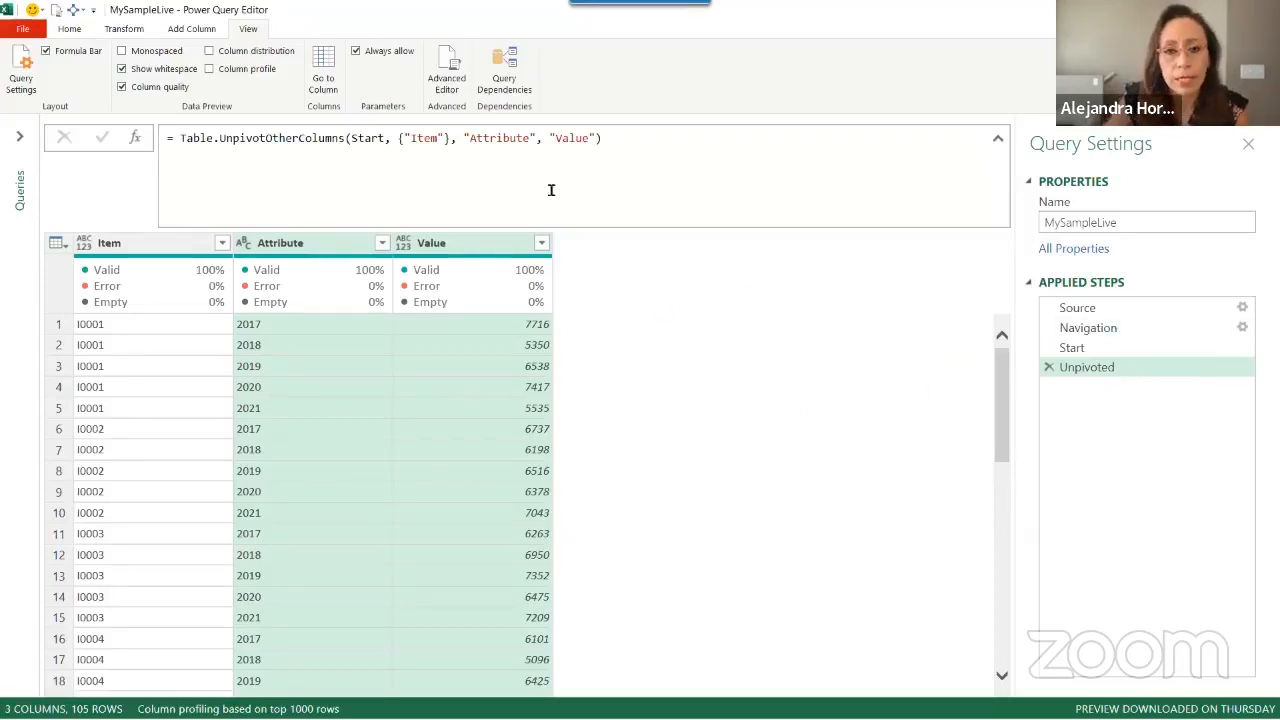
pyautogui.click(317, 250)
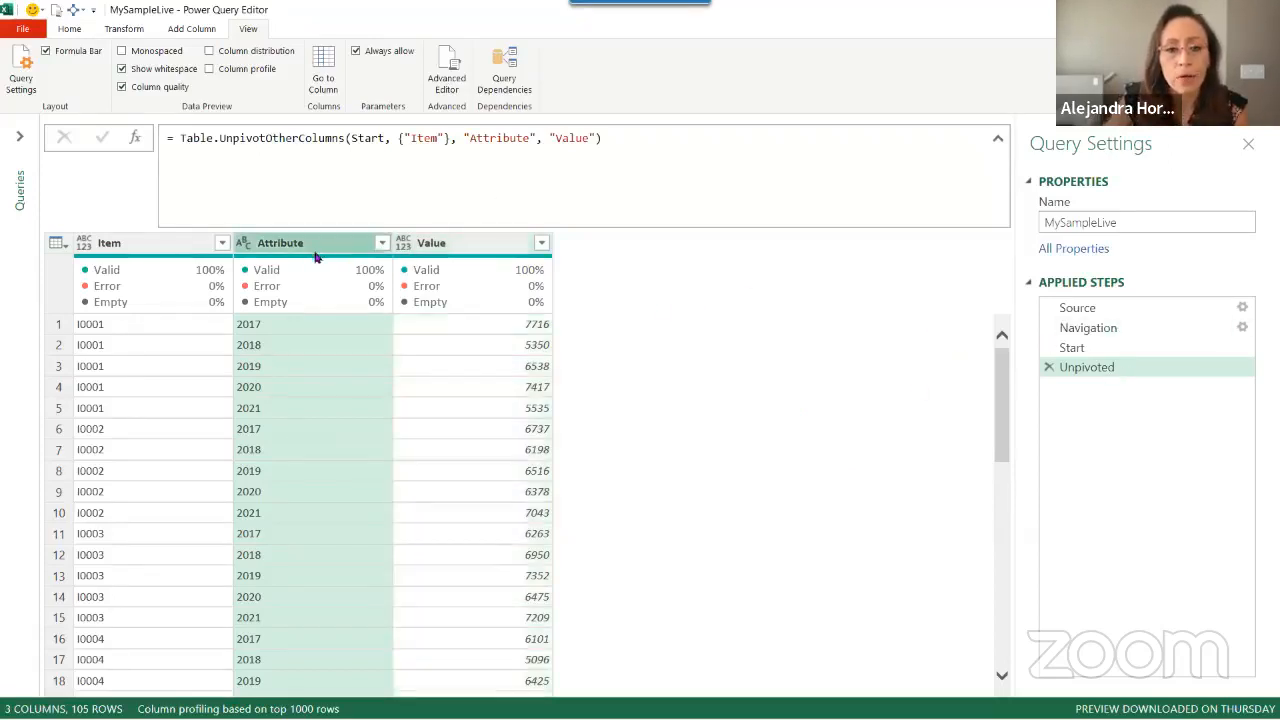
pyautogui.click(450, 248)
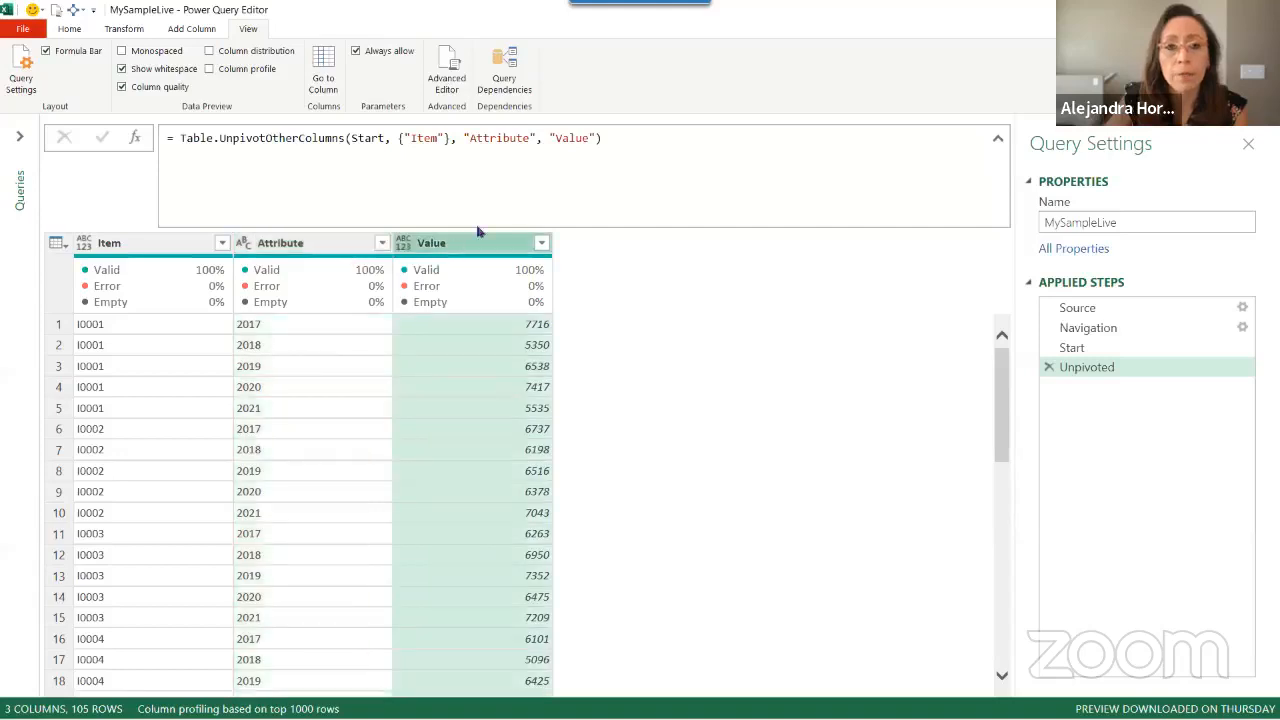
pyautogui.click(470, 138)
pyautogui.moveTo(470, 138); pyautogui.dragTo(527, 138)
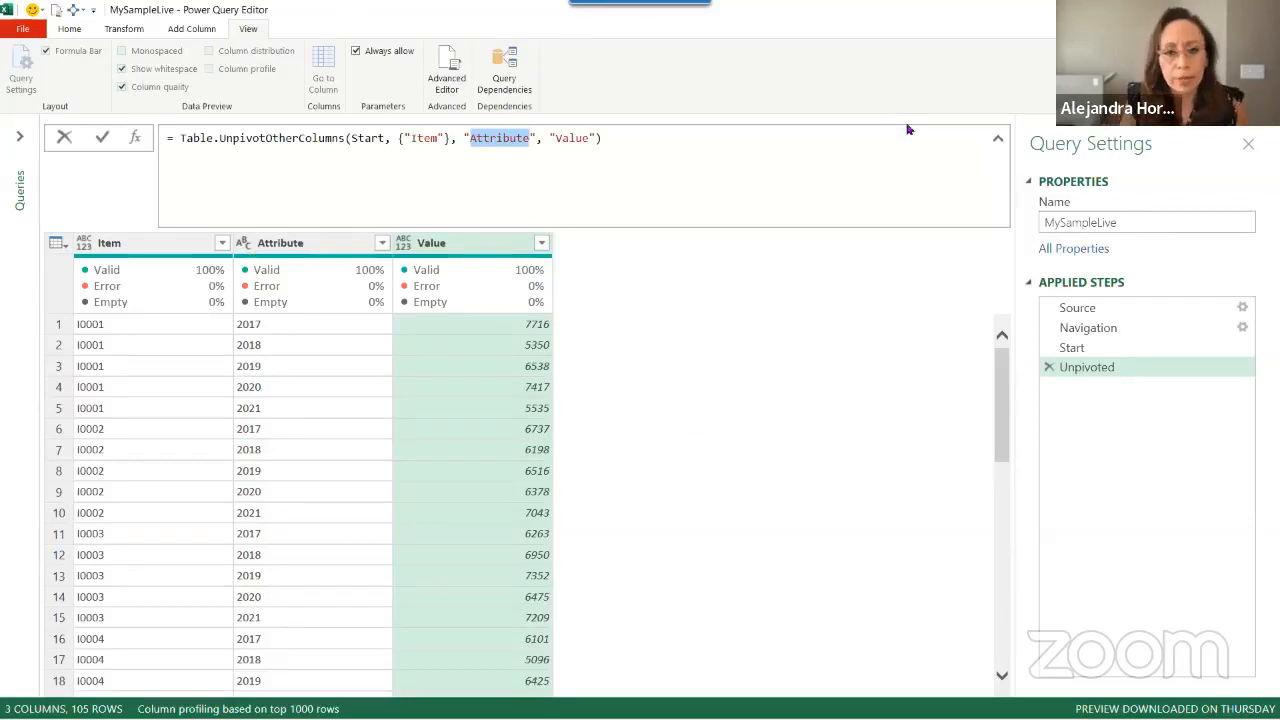
pyautogui.click(328, 256)
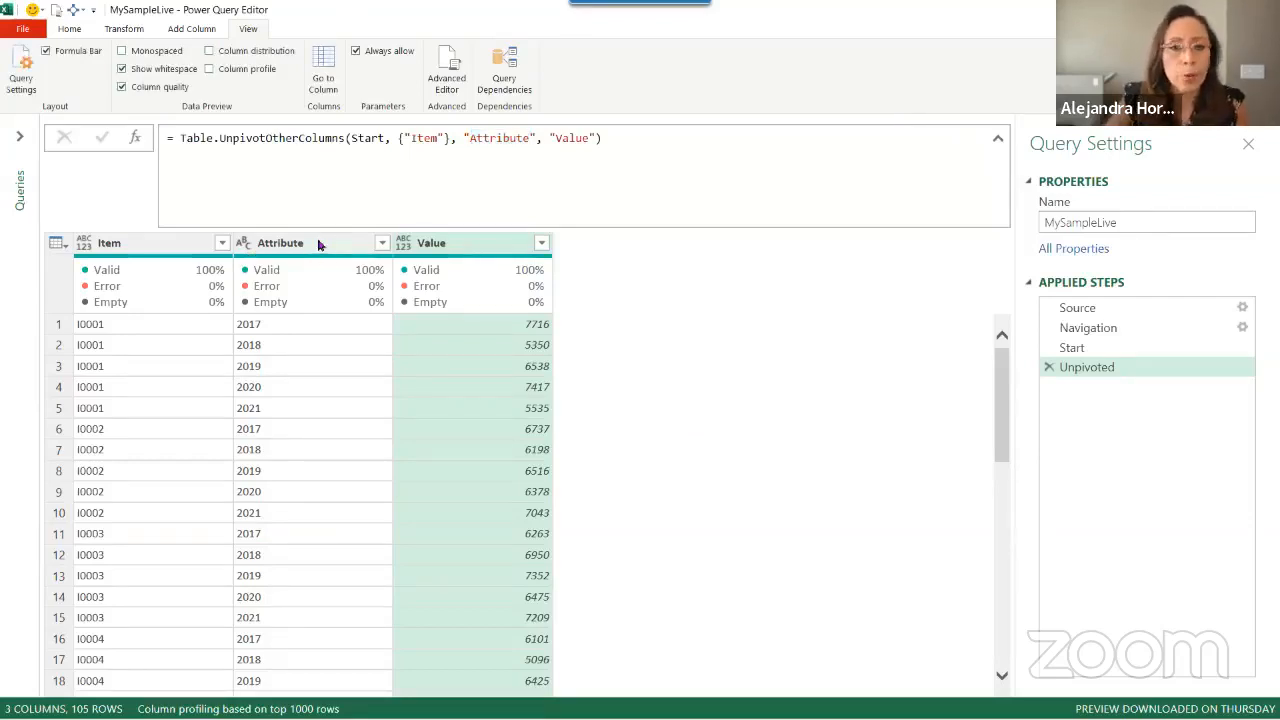
pyautogui.click(319, 244)
pyautogui.doubleClick(320, 243)
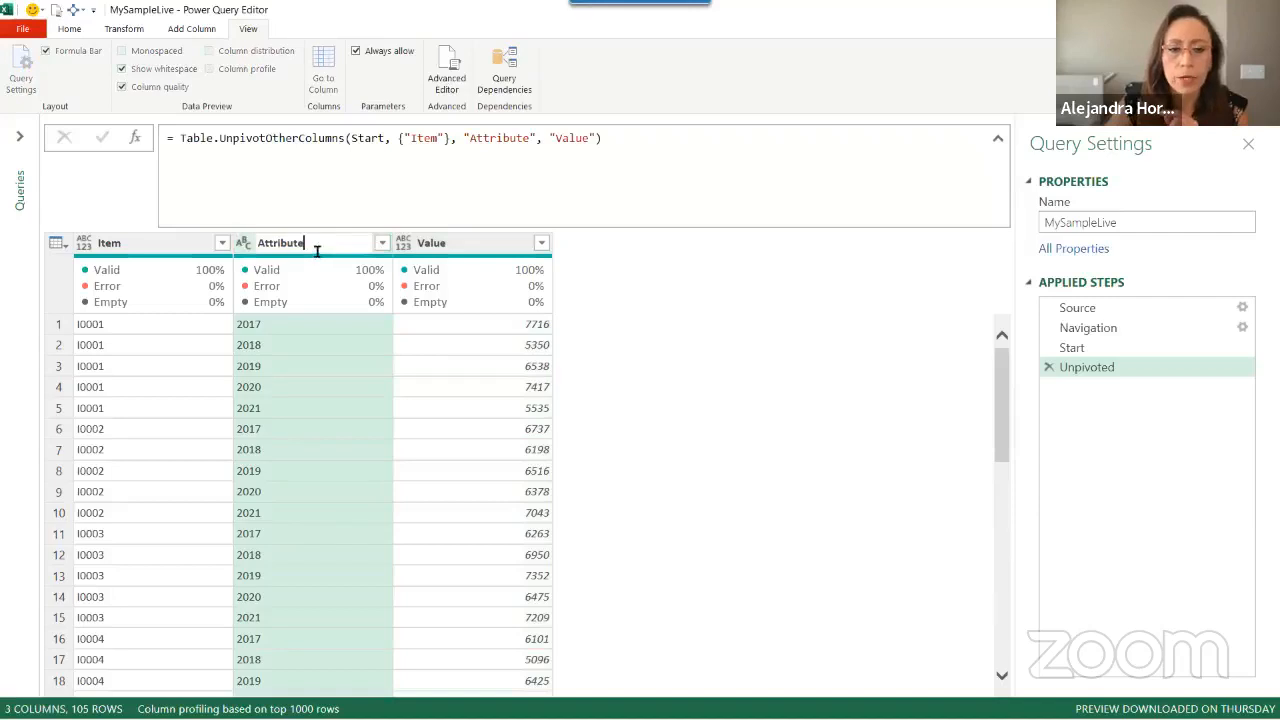
pyautogui.moveTo(314, 243); pyautogui.dragTo(260, 247)
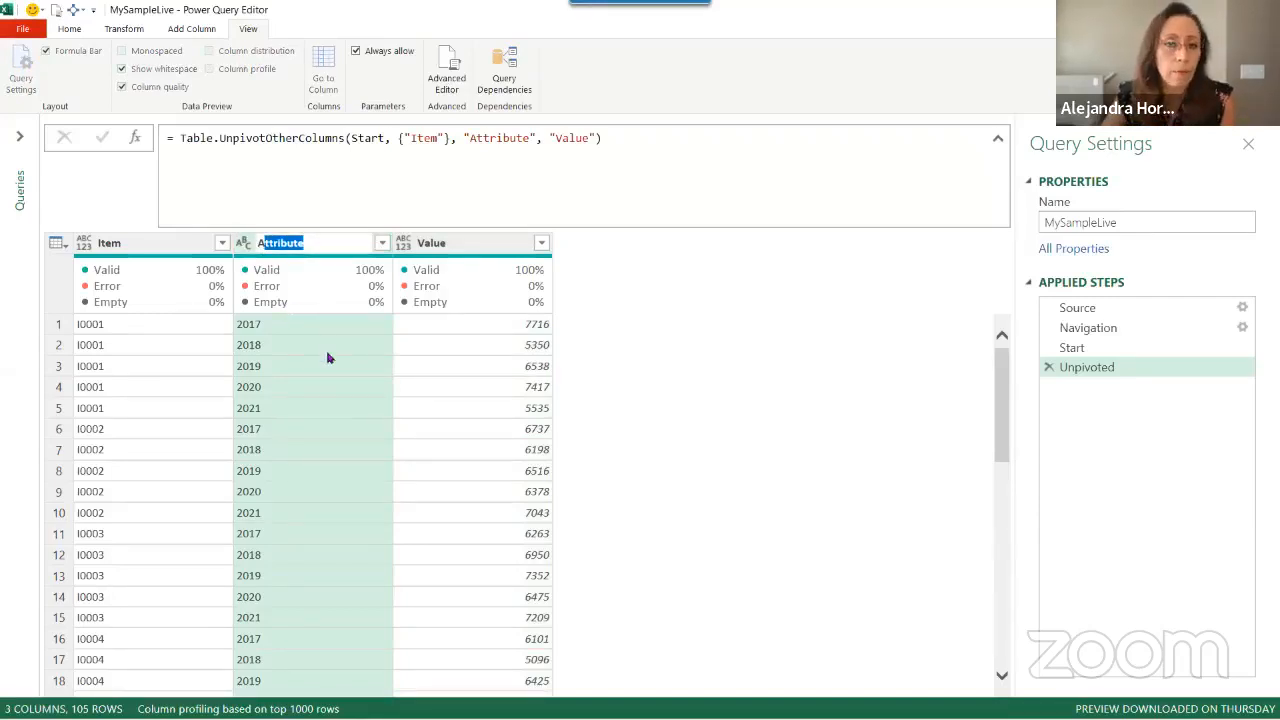
pyautogui.press('Escape')
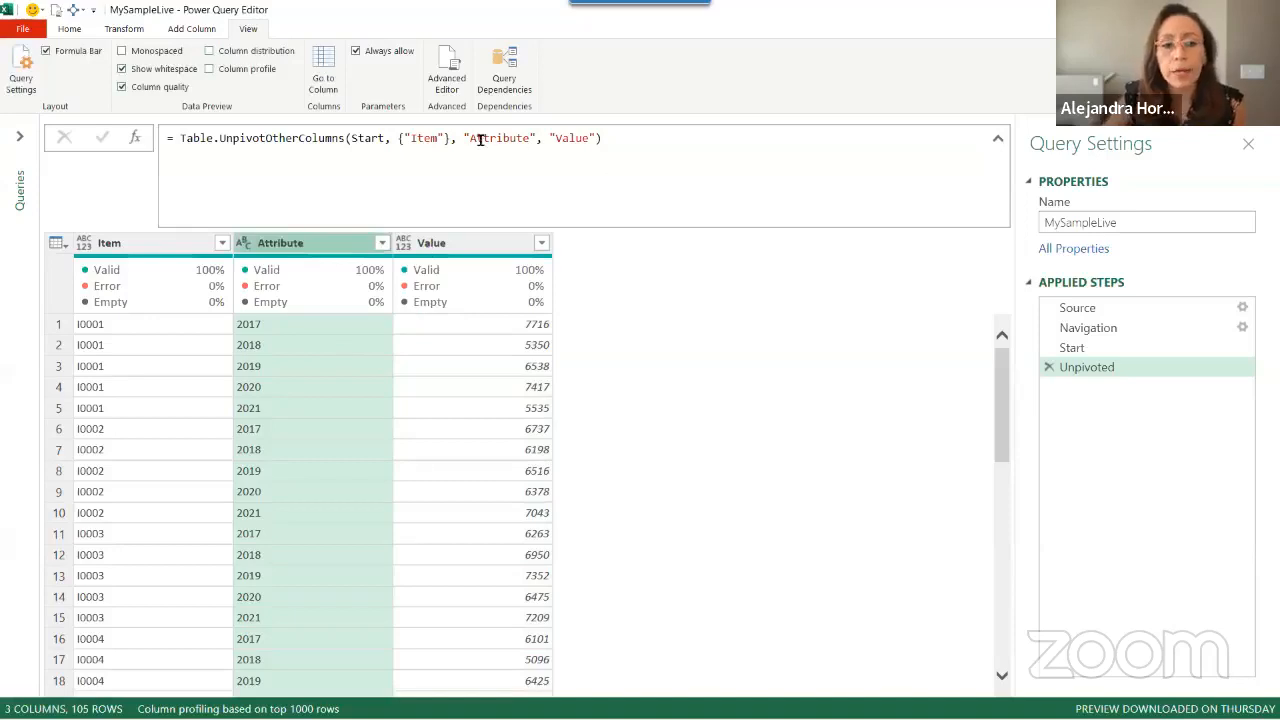
# In the Unpivoted step's formula, replace the column names "Attribute" with "Year" and "Value" with "Amount", and apply it
pyautogui.moveTo(471, 140); pyautogui.dragTo(531, 139)
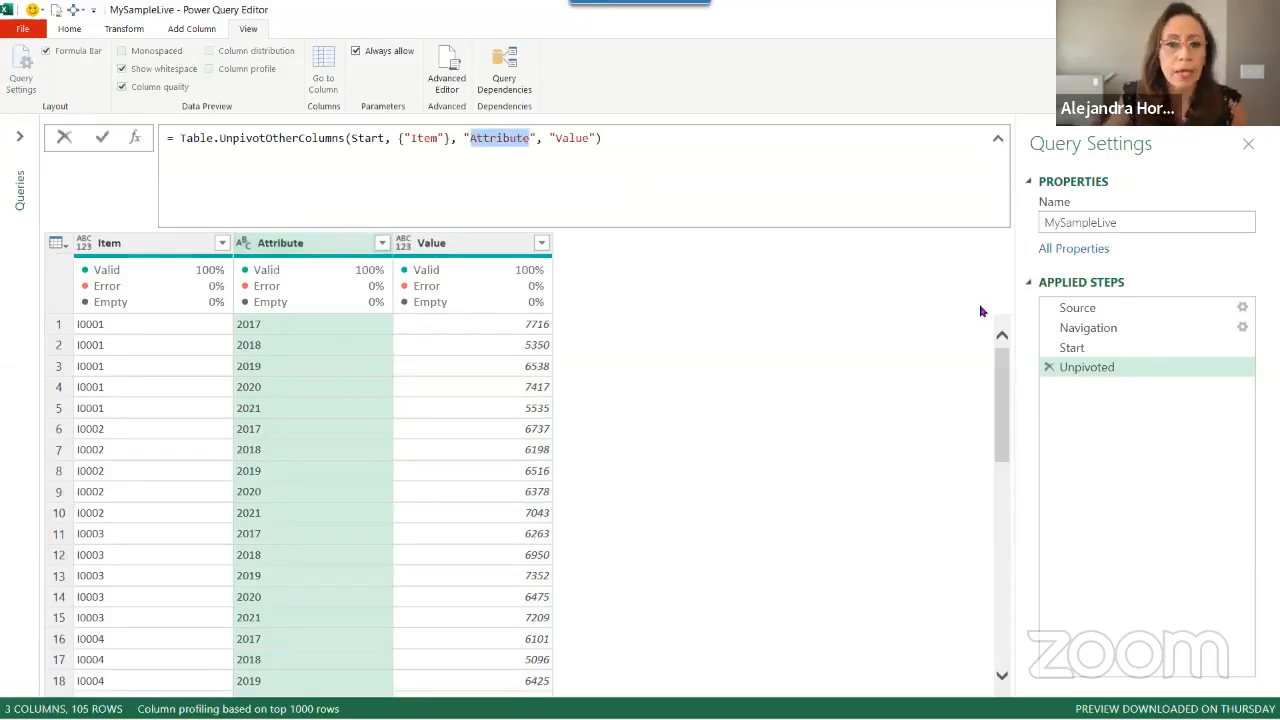
pyautogui.write('Ye')
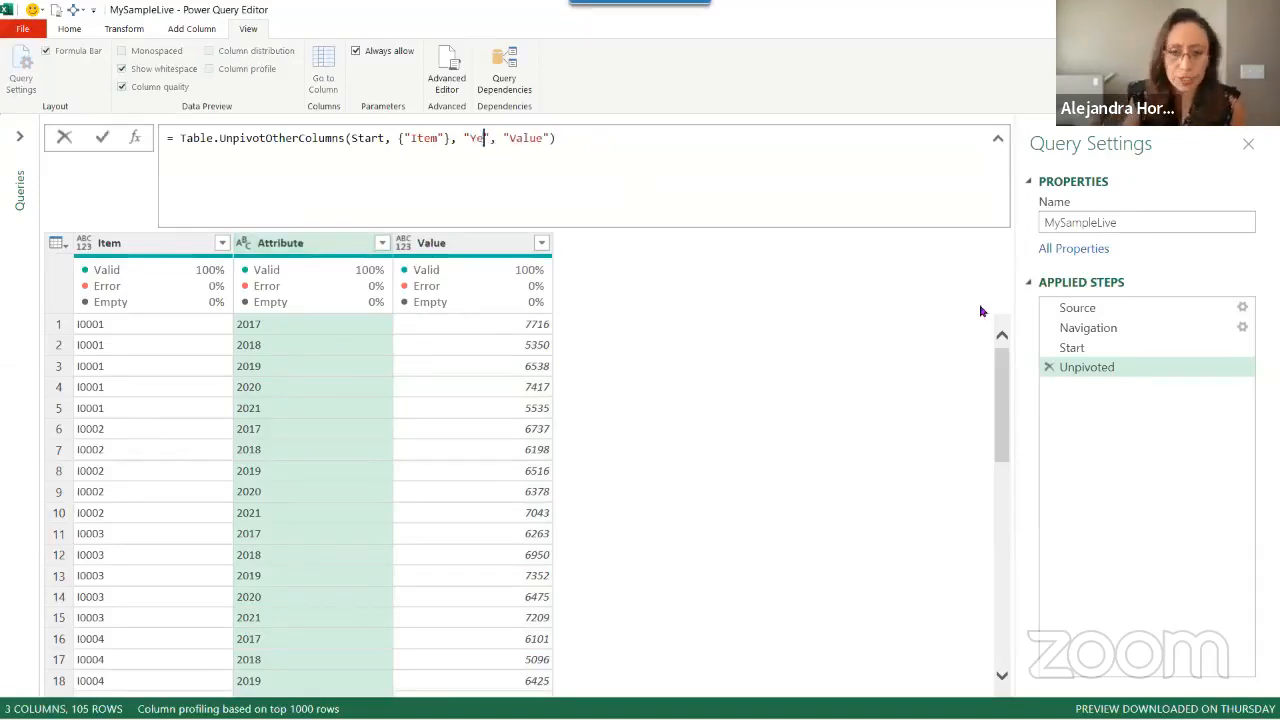
pyautogui.write('ar')
pyautogui.press('Right')
pyautogui.press('Right')
pyautogui.press('Right')
pyautogui.press('Right')
pyautogui.hotkey('shift', 'Right')
pyautogui.hotkey('shift', 'Right')
pyautogui.hotkey('shift', 'Right')
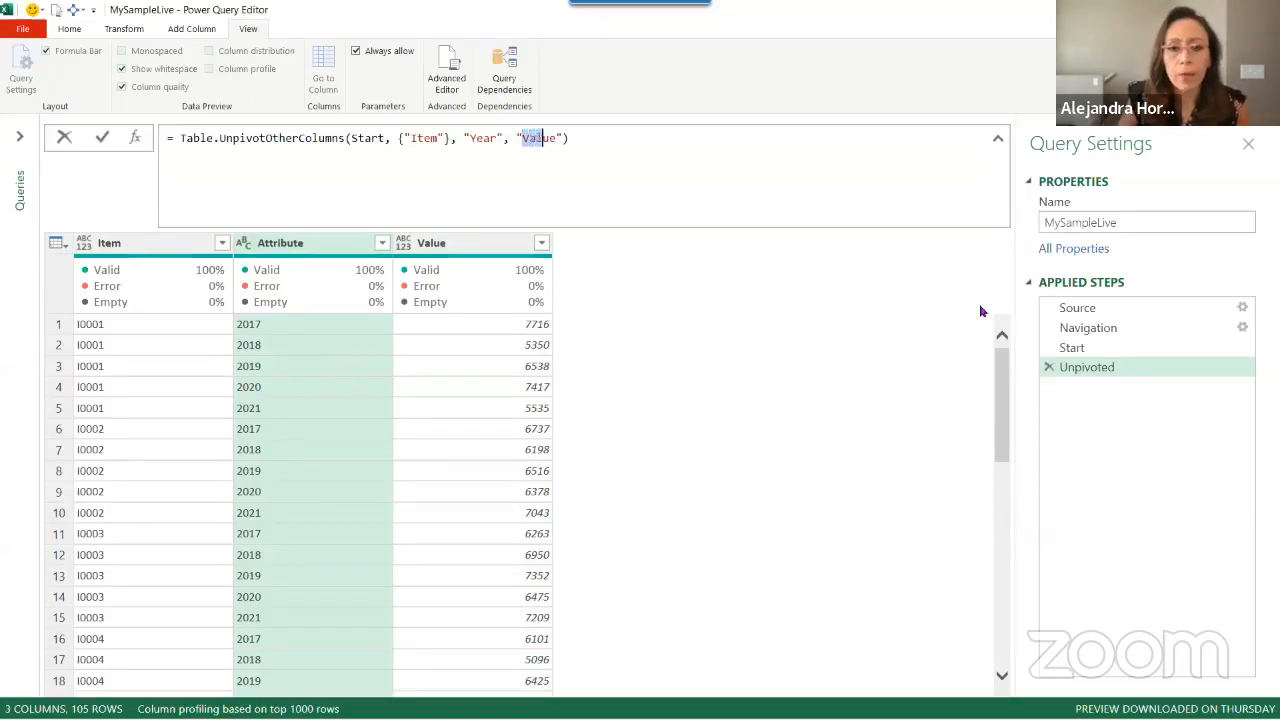
pyautogui.hotkey('shift', 'Right')
pyautogui.hotkey('shift', 'Right')
pyautogui.write('Am')
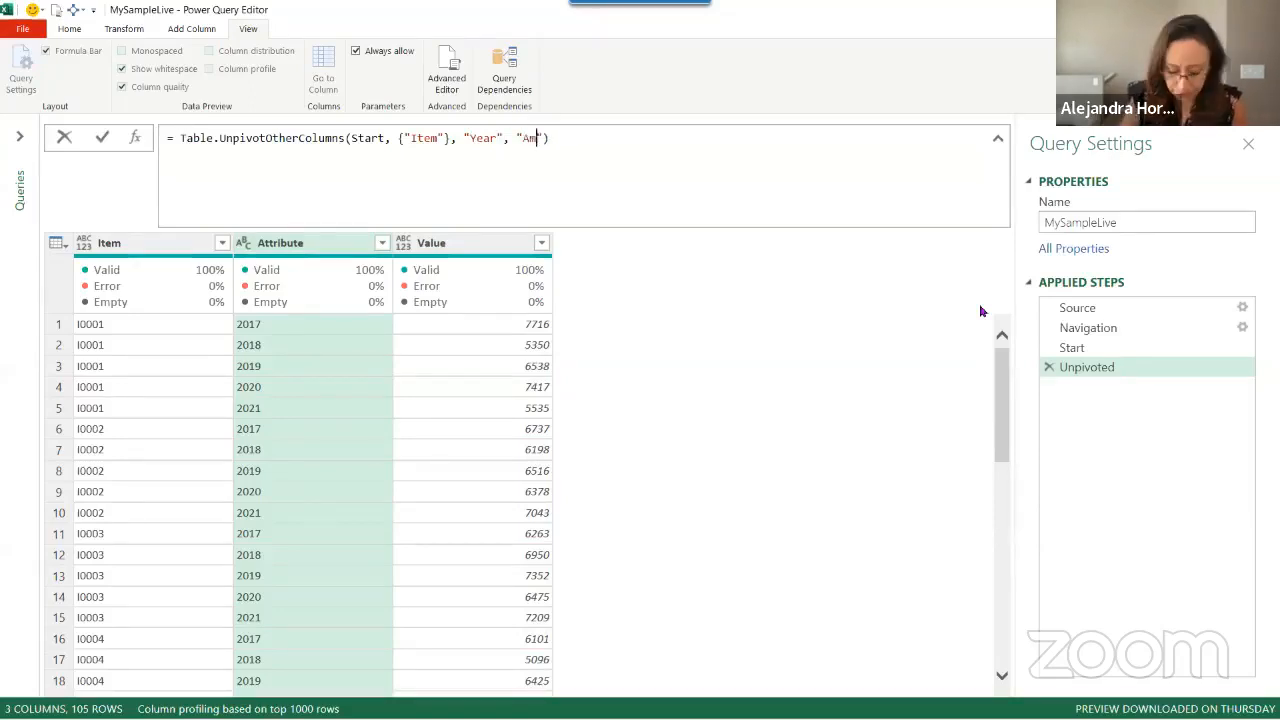
pyautogui.write('ount')
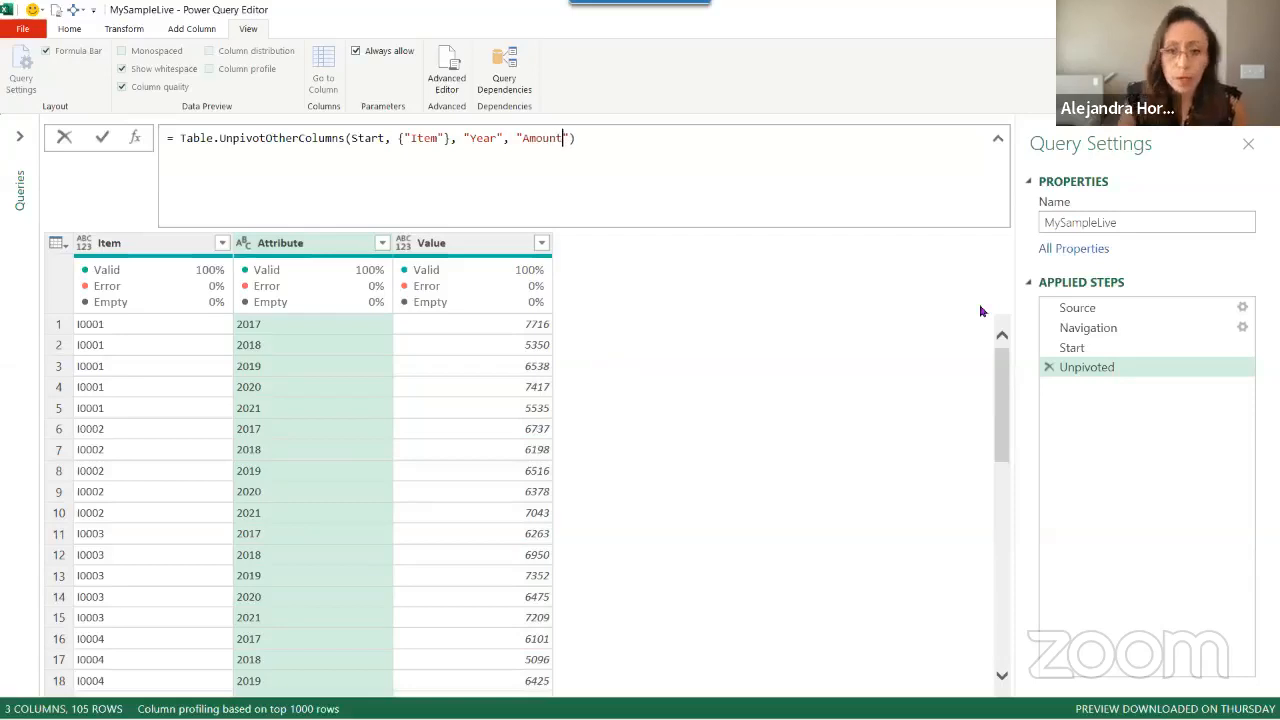
pyautogui.press('Return')
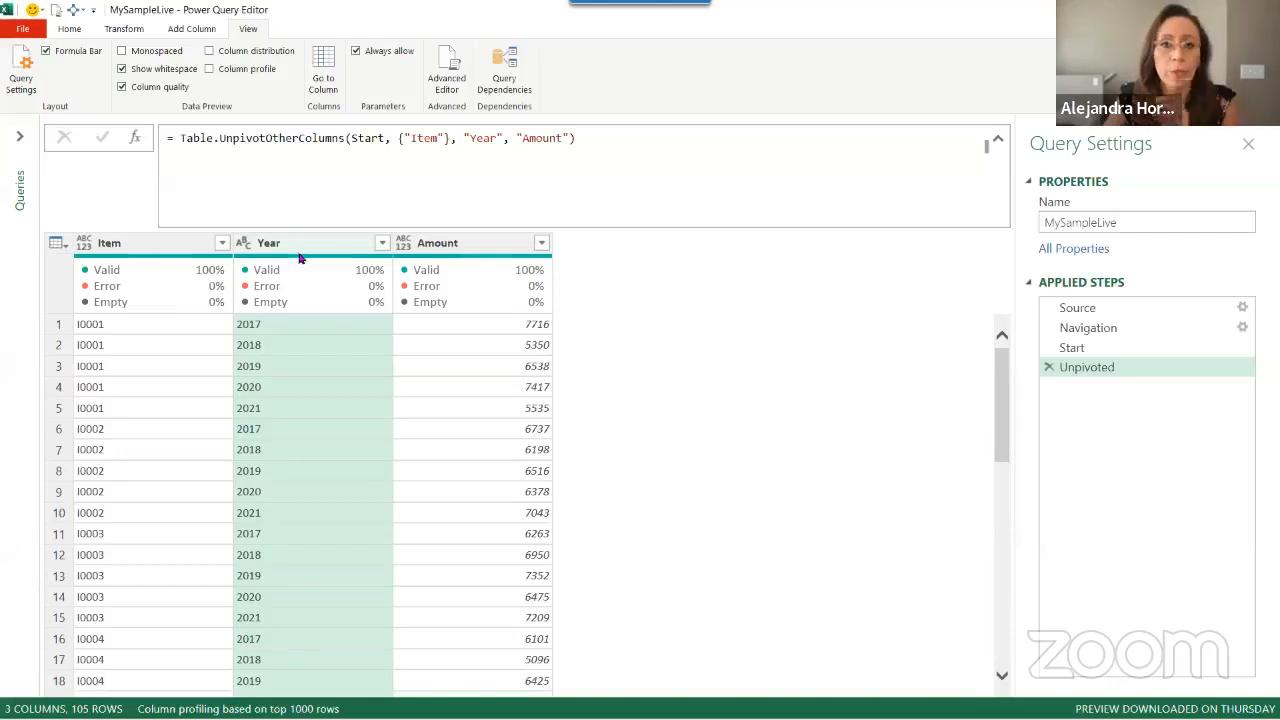
# Duplicate the MySampleLive query from the list of queries
pyautogui.moveTo(311, 262)
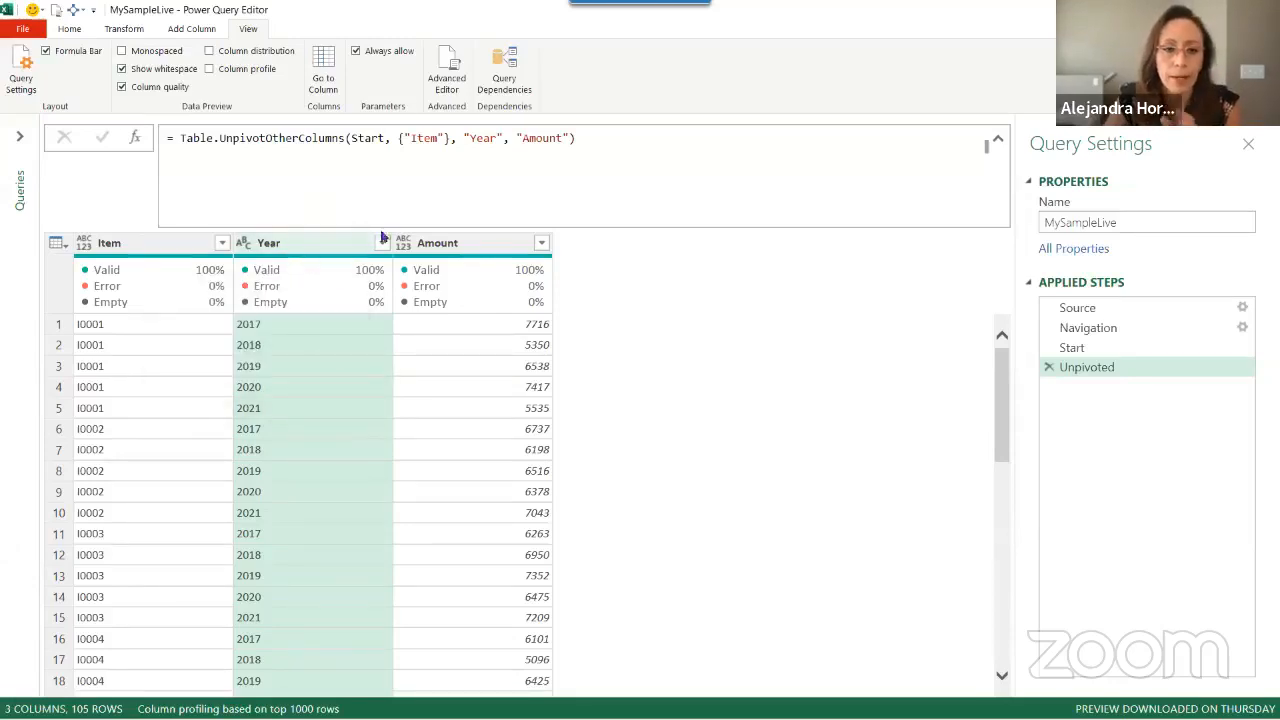
pyautogui.moveTo(428, 260)
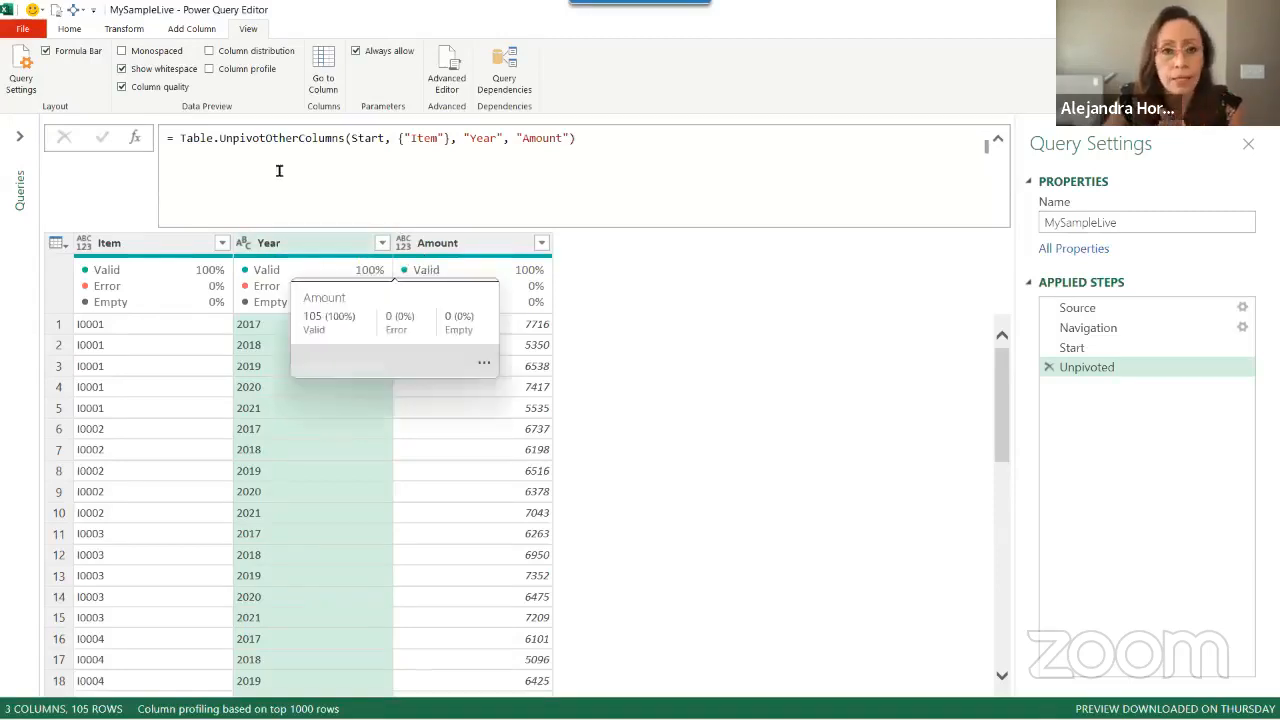
pyautogui.click(19, 136)
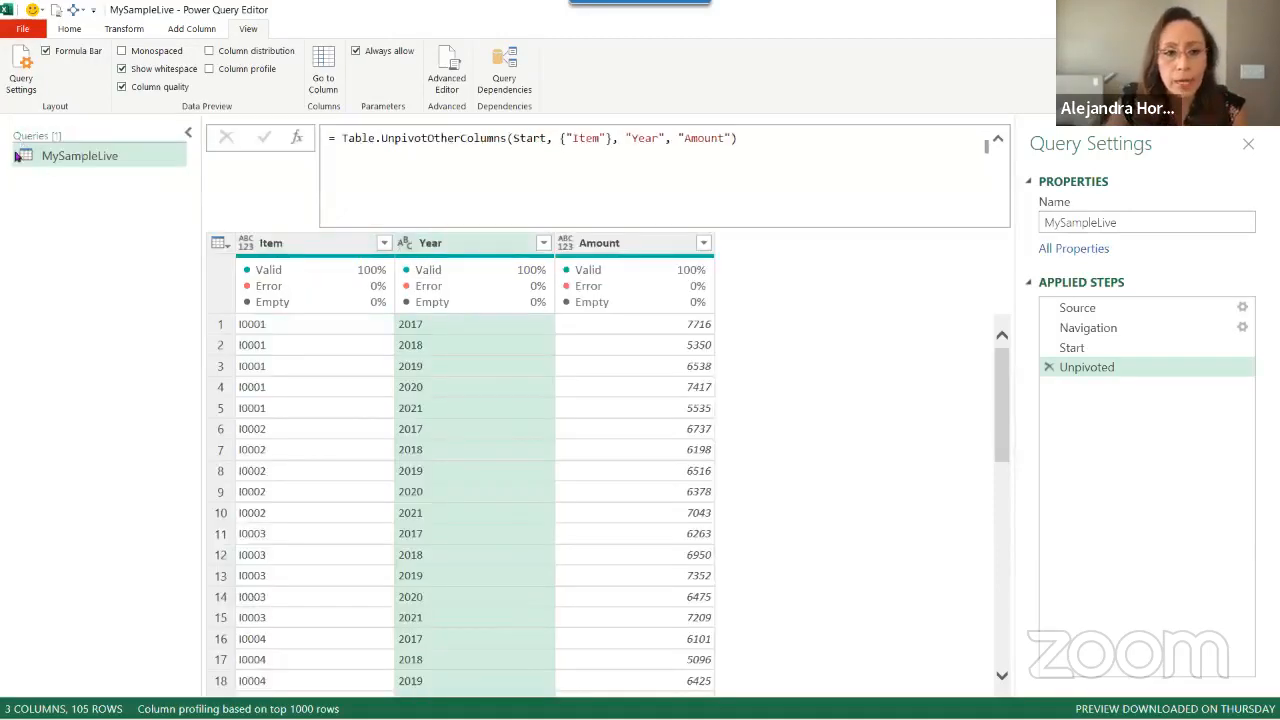
pyautogui.click(126, 157)
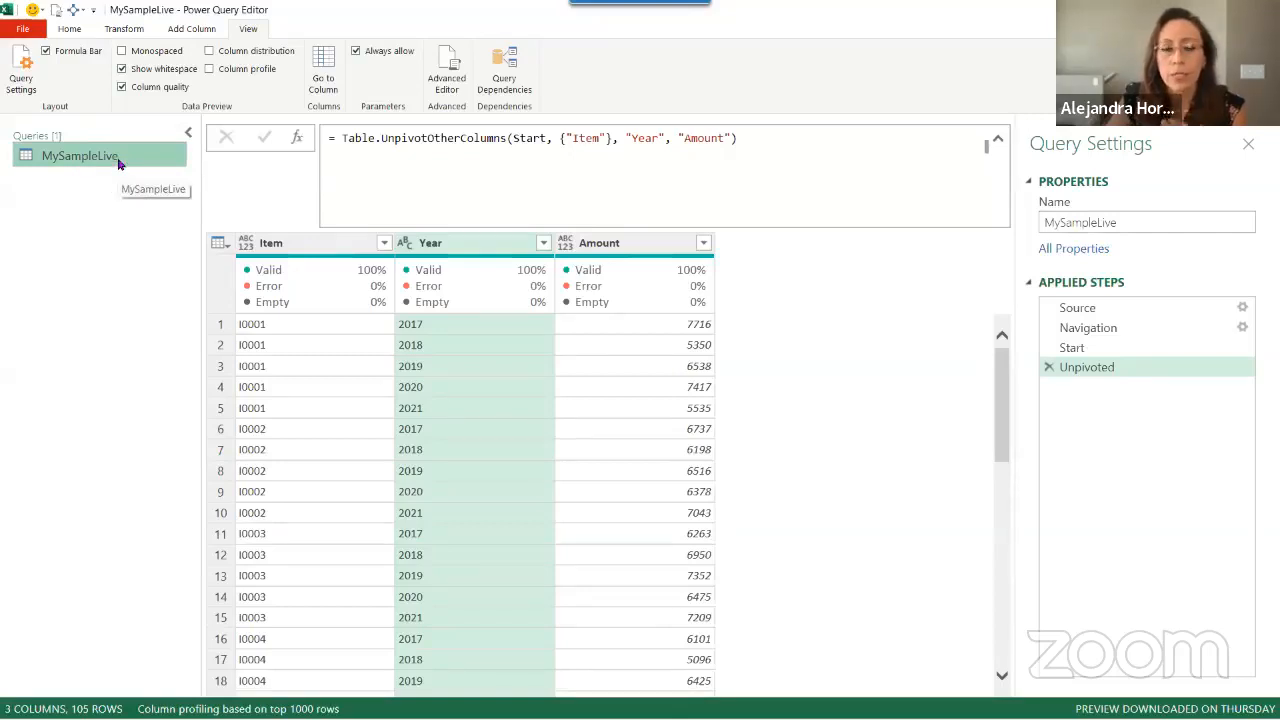
pyautogui.rightClick(97, 150)
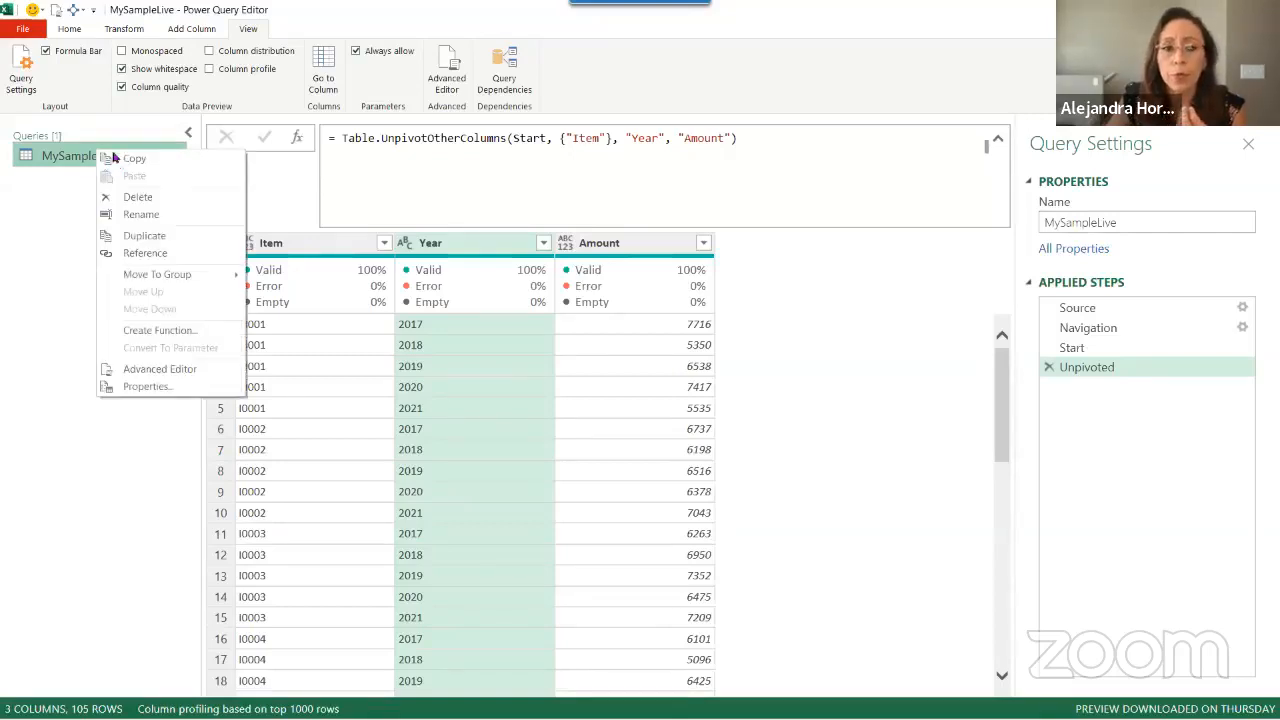
pyautogui.click(128, 236)
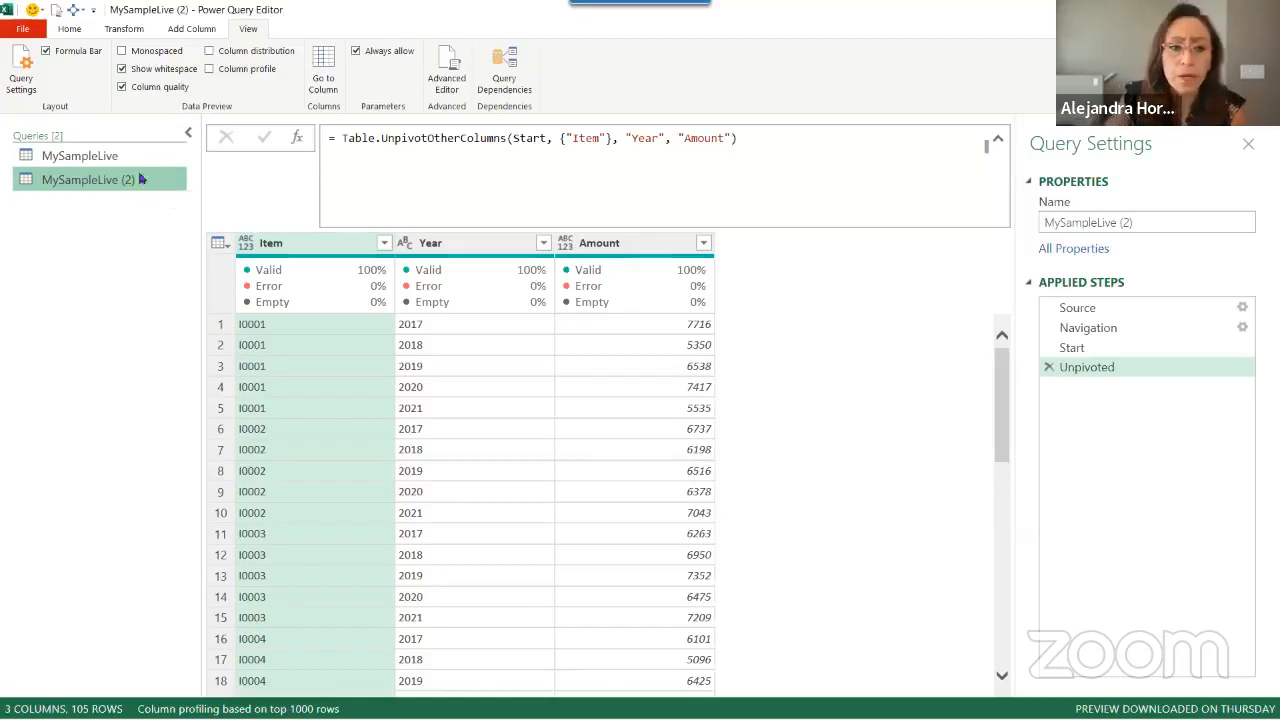
# Rename the duplicated query as FxMySampleLive
pyautogui.doubleClick(126, 180)
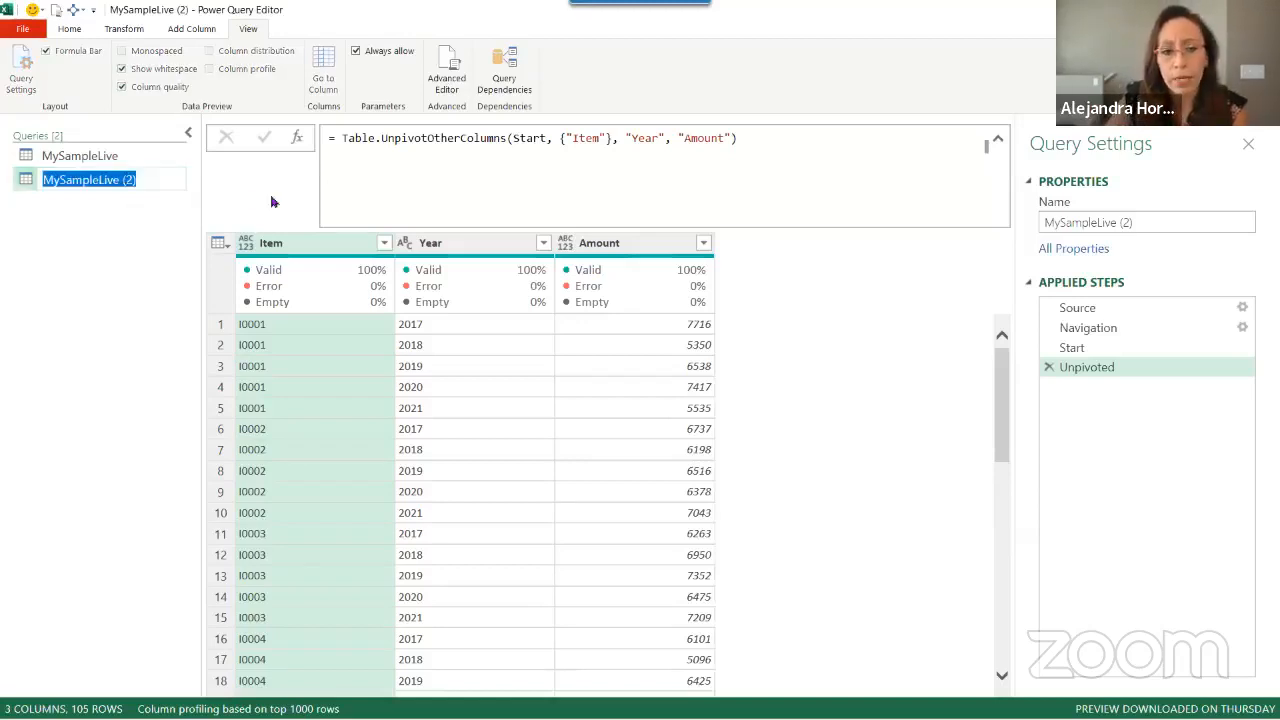
pyautogui.press('End')
pyautogui.press('BackSpace')
pyautogui.press('BackSpace')
pyautogui.press('BackSpace')
pyautogui.press('BackSpace')
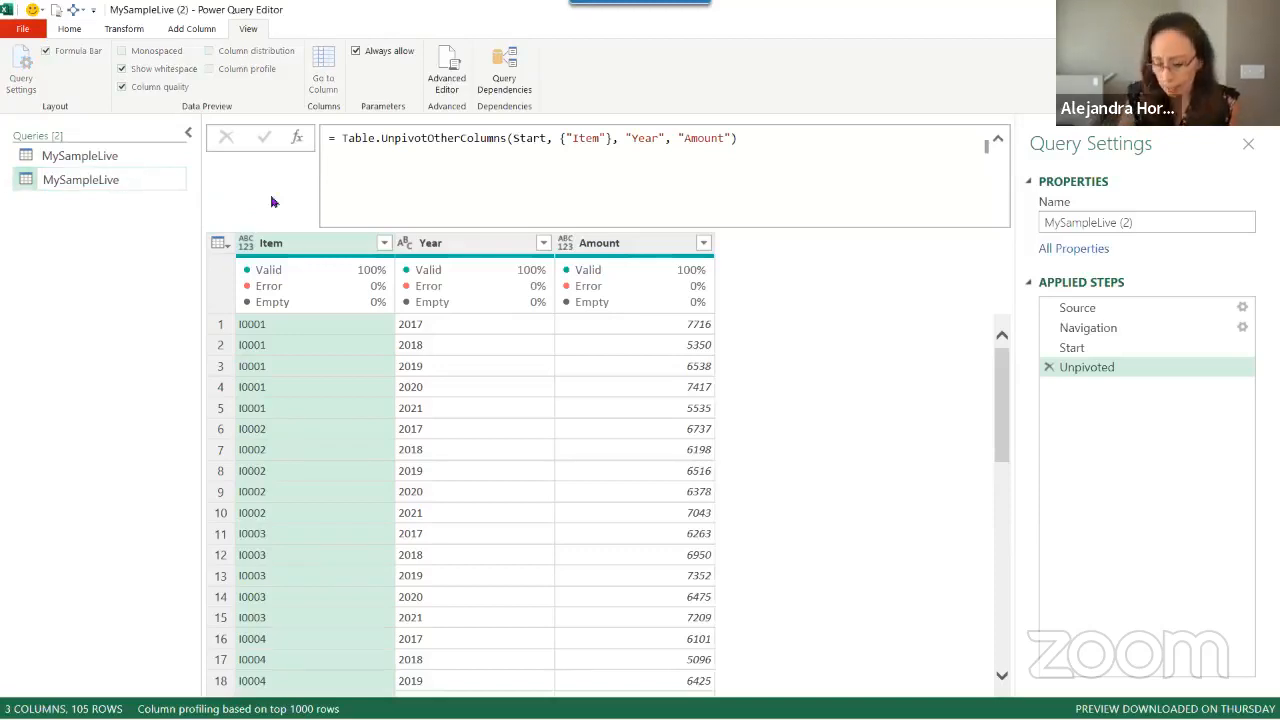
pyautogui.press('Home')
pyautogui.write('Fx')
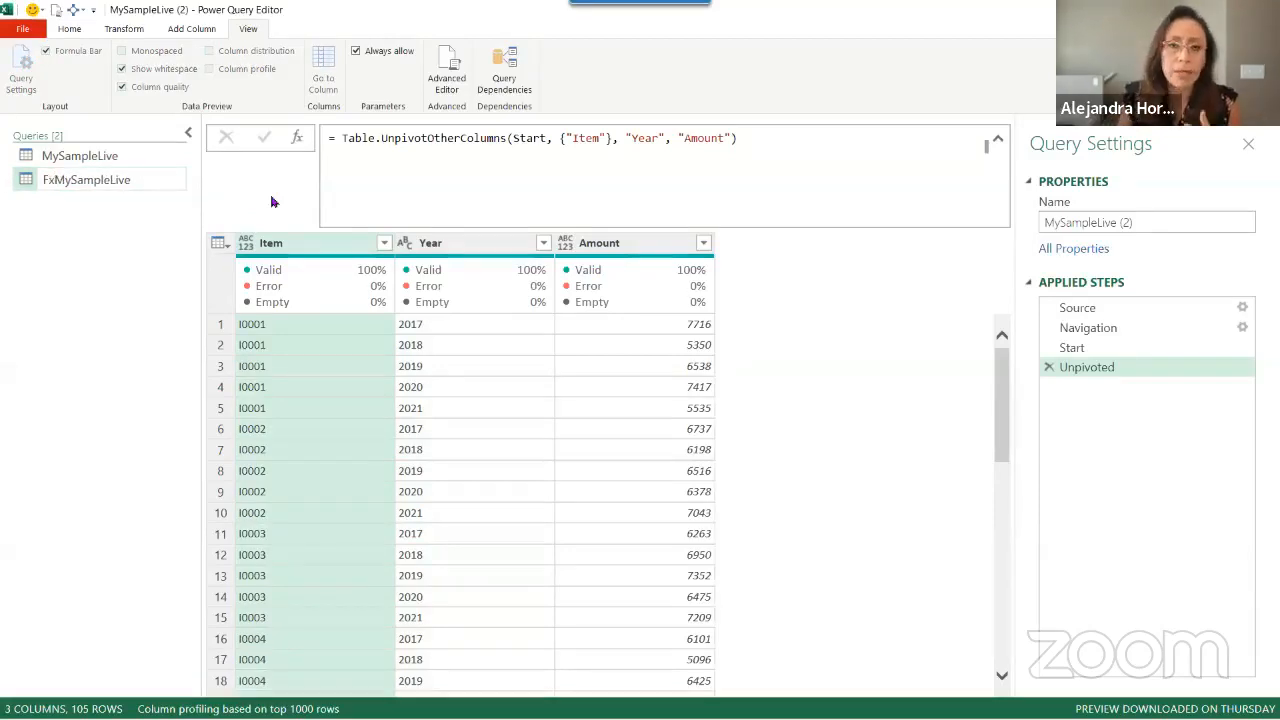
pyautogui.press('Return')
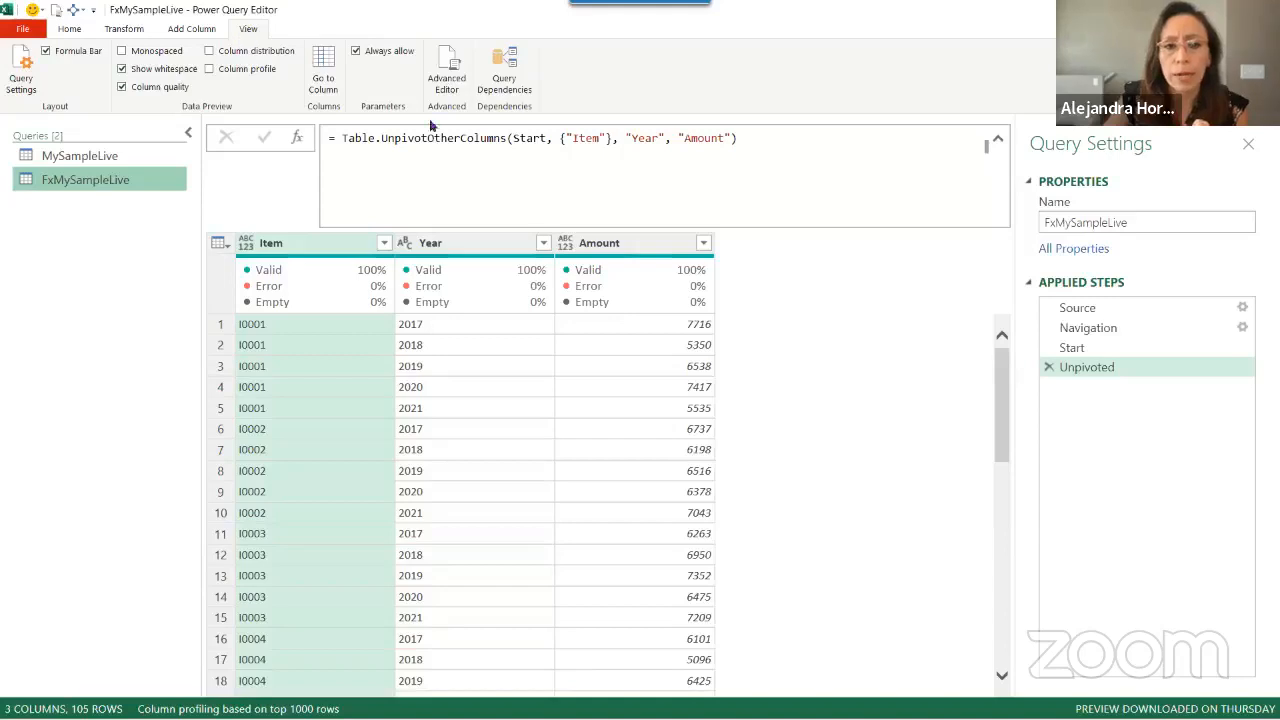
# Insert blank lines above let in the FxMySampleLive code in the Advanced Editor and start it with the function header () =>
pyautogui.click(447, 78)
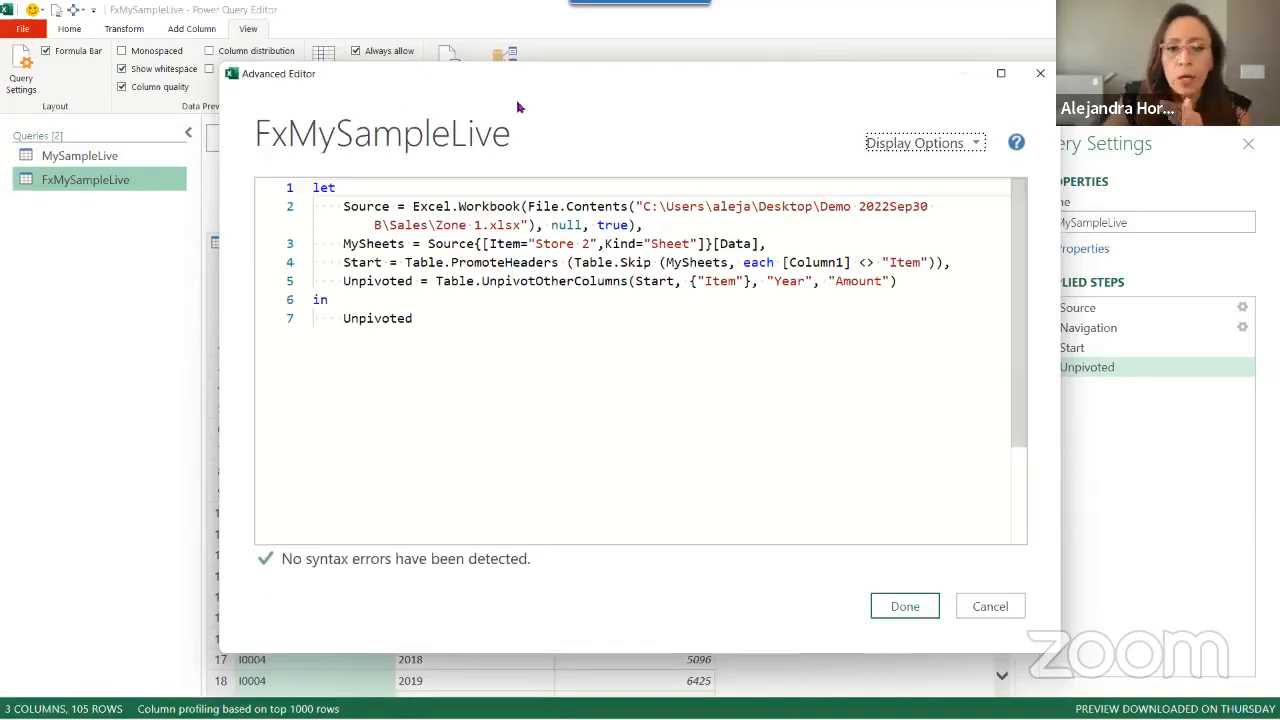
pyautogui.click(314, 190)
pyautogui.press('Return')
pyautogui.press('Return')
pyautogui.press('Return')
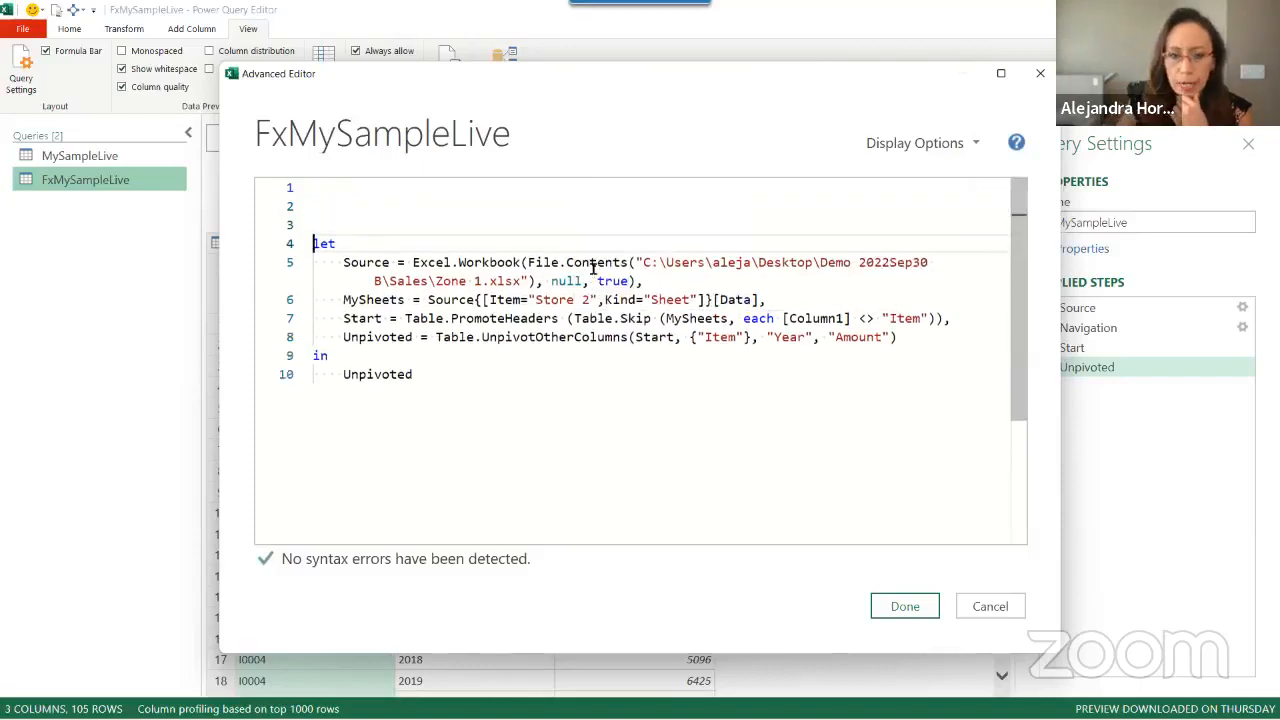
pyautogui.press('Up')
pyautogui.press('Up')
pyautogui.press('Up')
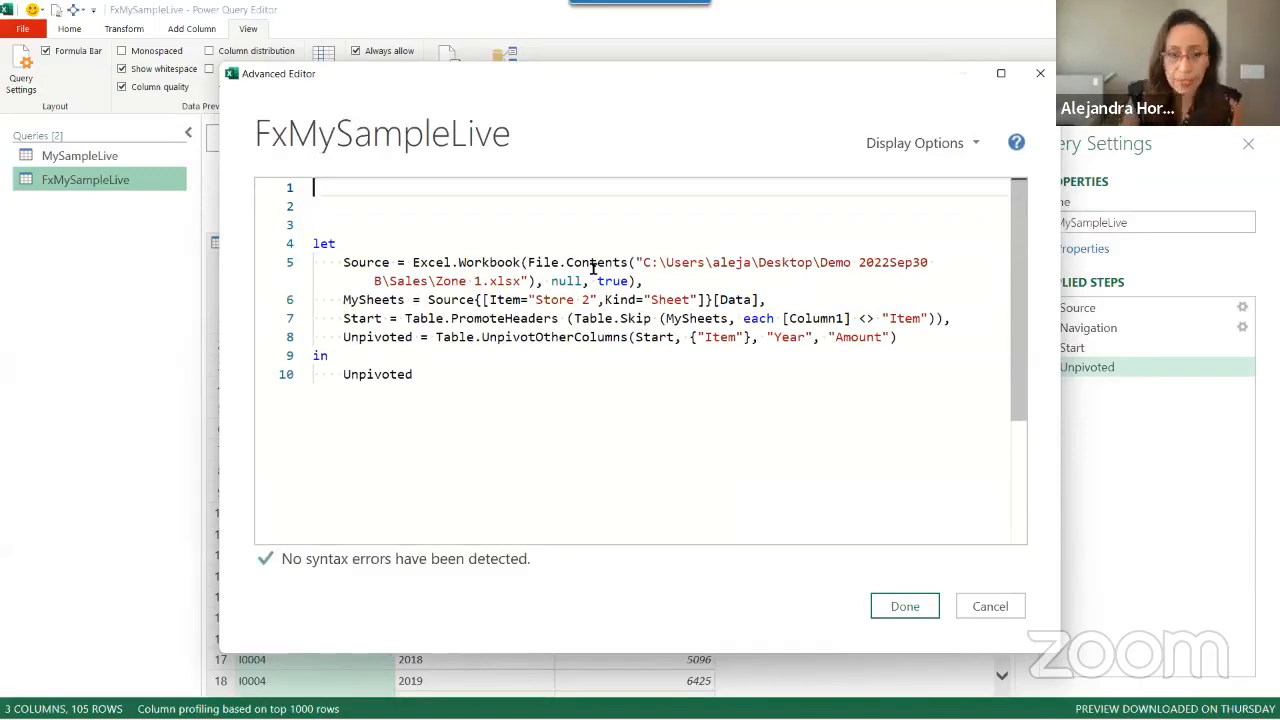
pyautogui.write('() ')
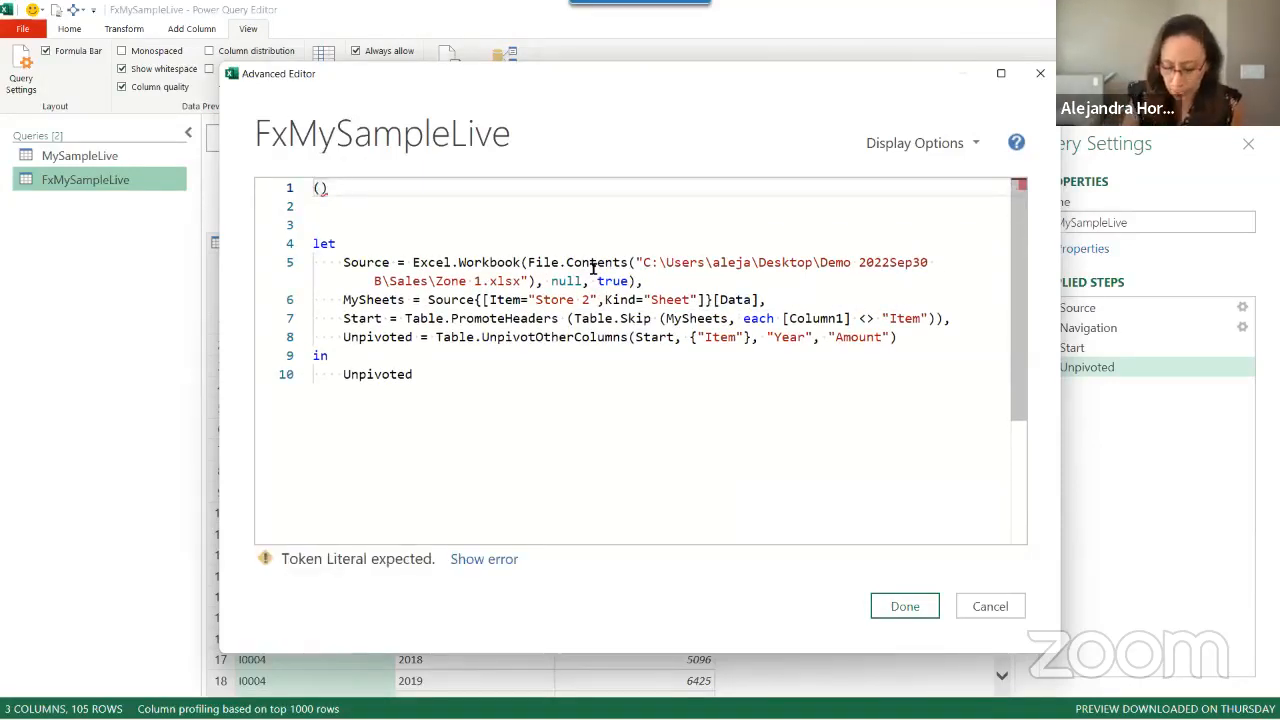
pyautogui.write('=>')
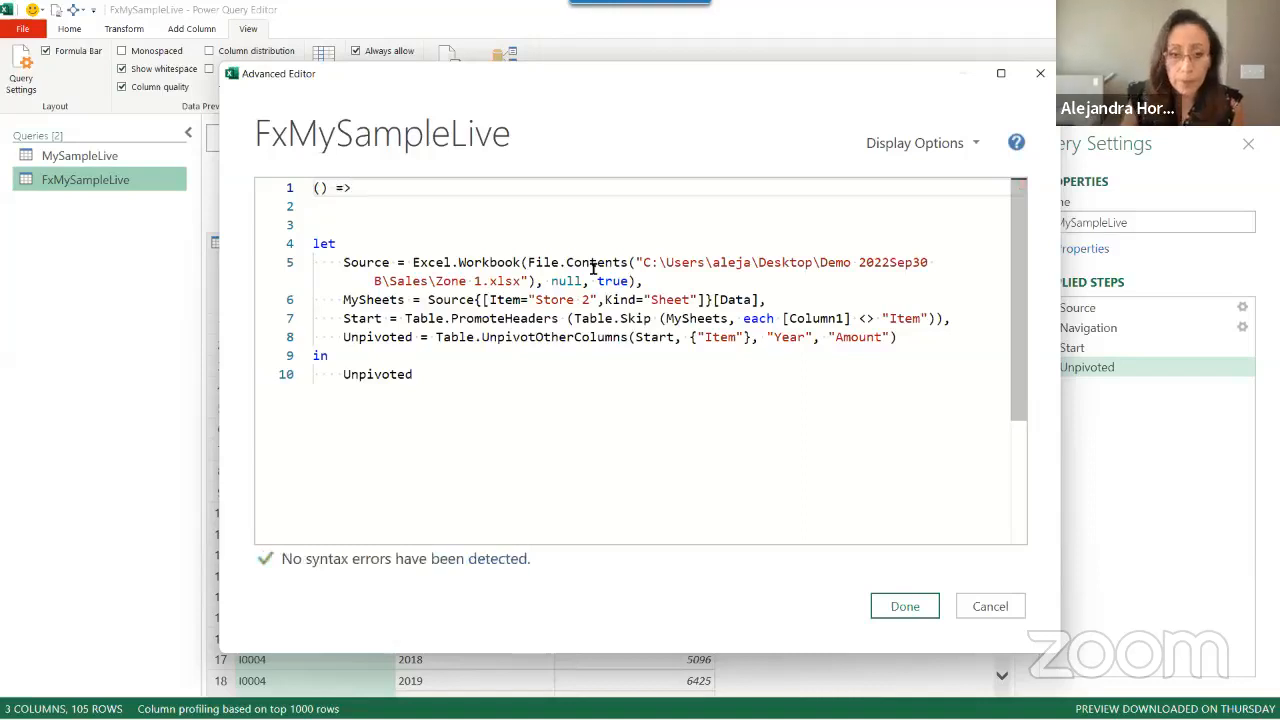
# Declare the function's input parameter as MyTables as table and its return type as table in the header line
pyautogui.press('Left')
pyautogui.press('Left')
pyautogui.press('Left')
pyautogui.press('Left')
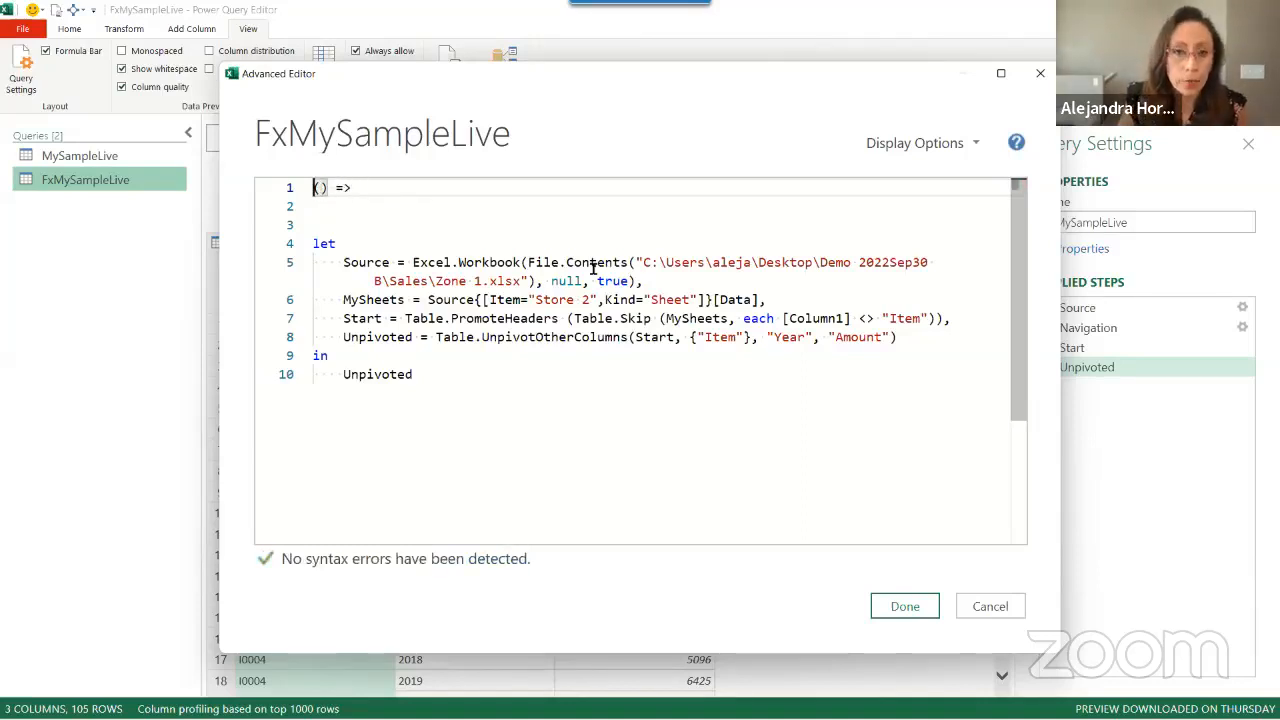
pyautogui.press('Right')
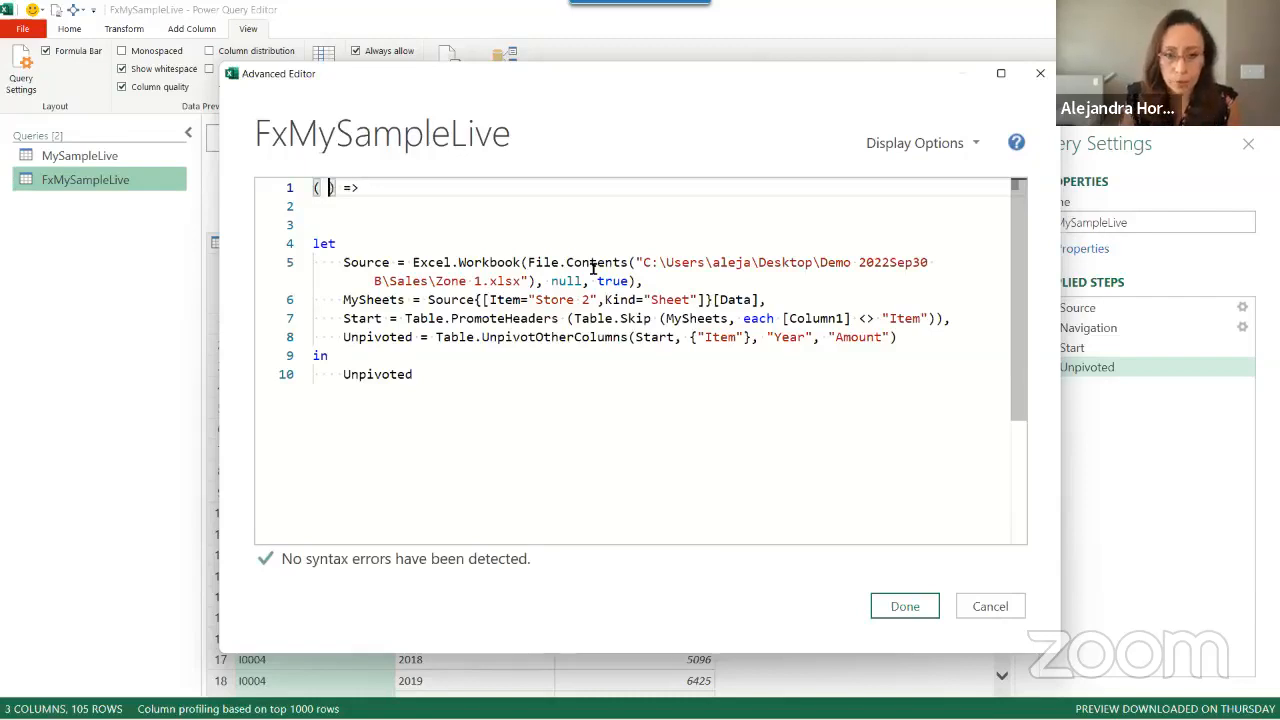
pyautogui.press('Left')
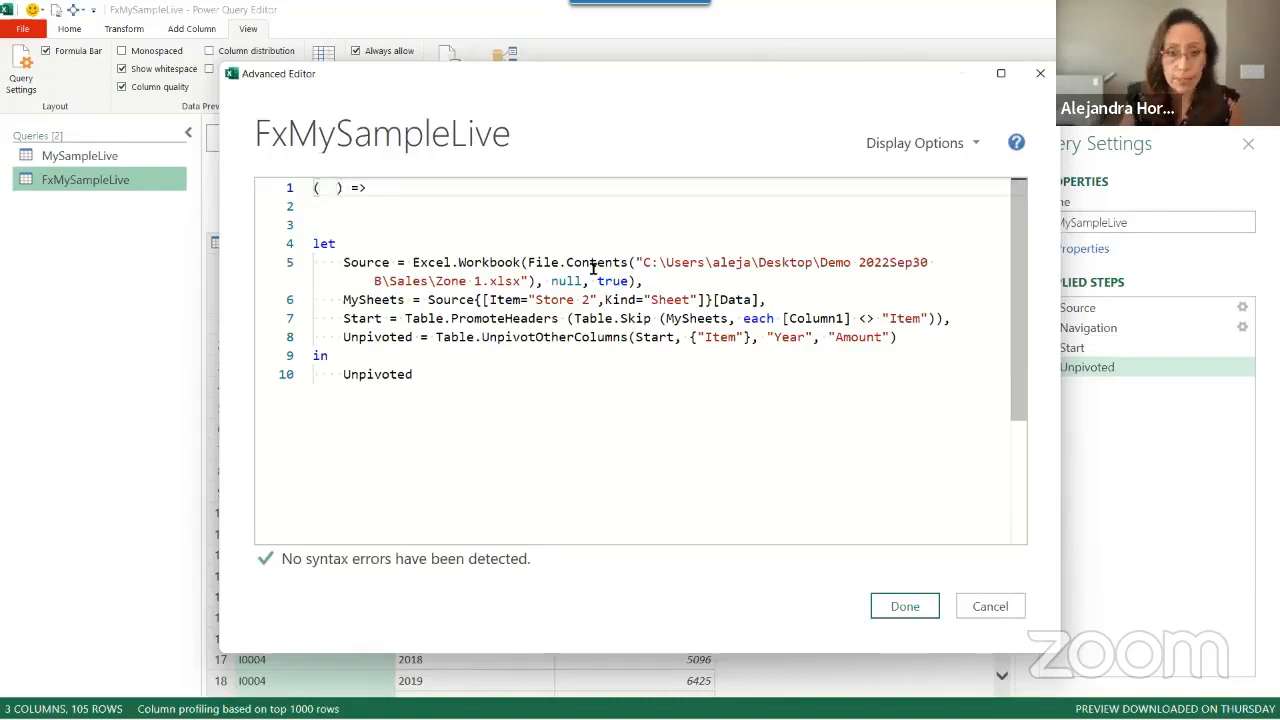
pyautogui.write('MyTable')
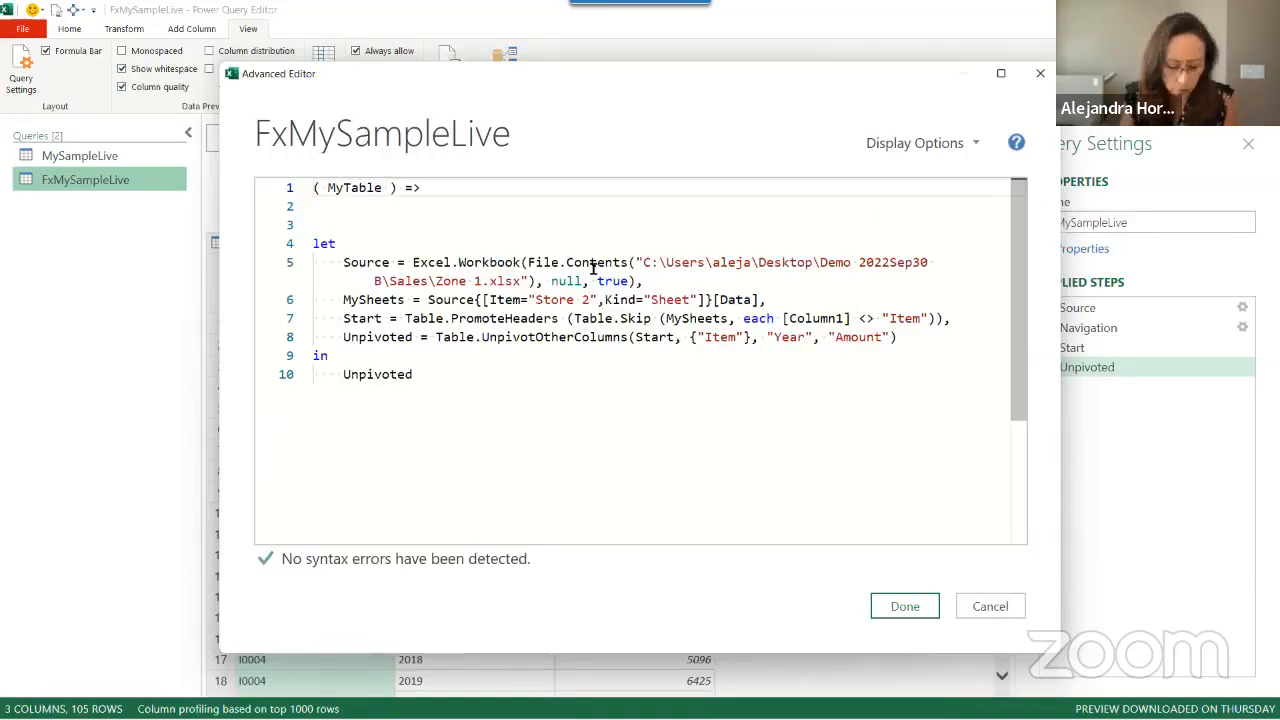
pyautogui.write('s')
pyautogui.press('Right')
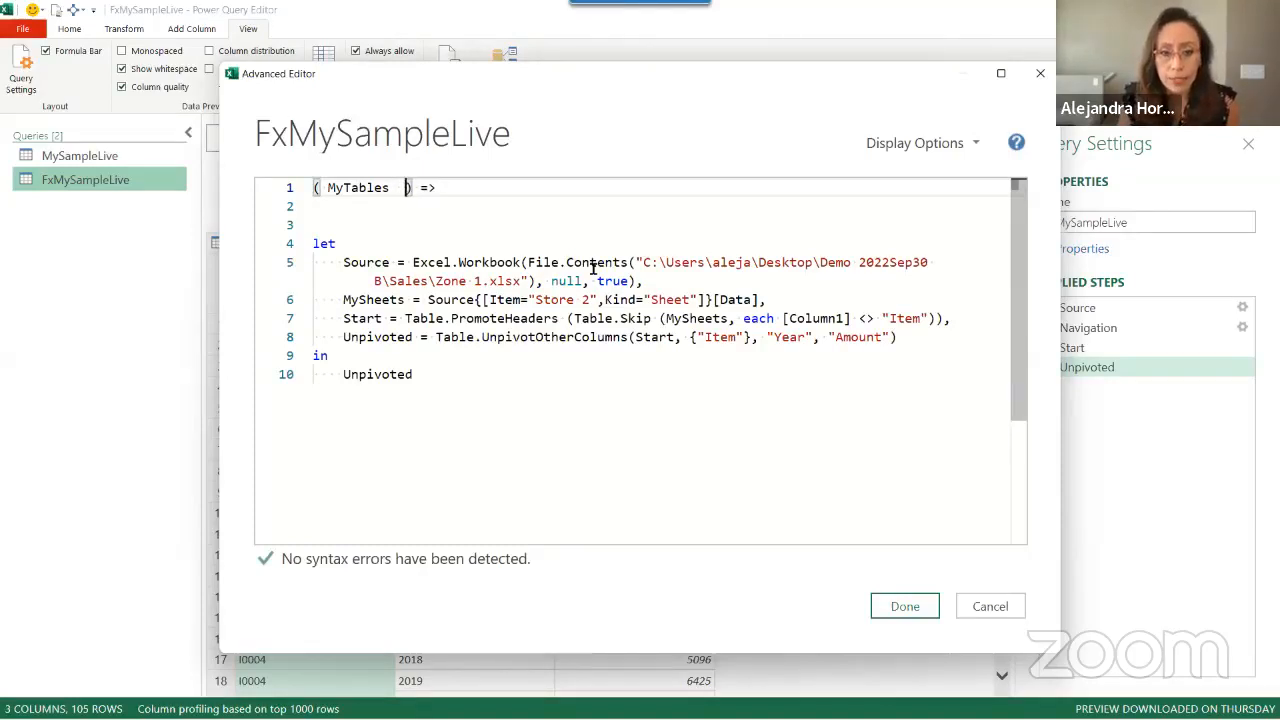
pyautogui.write('as tab')
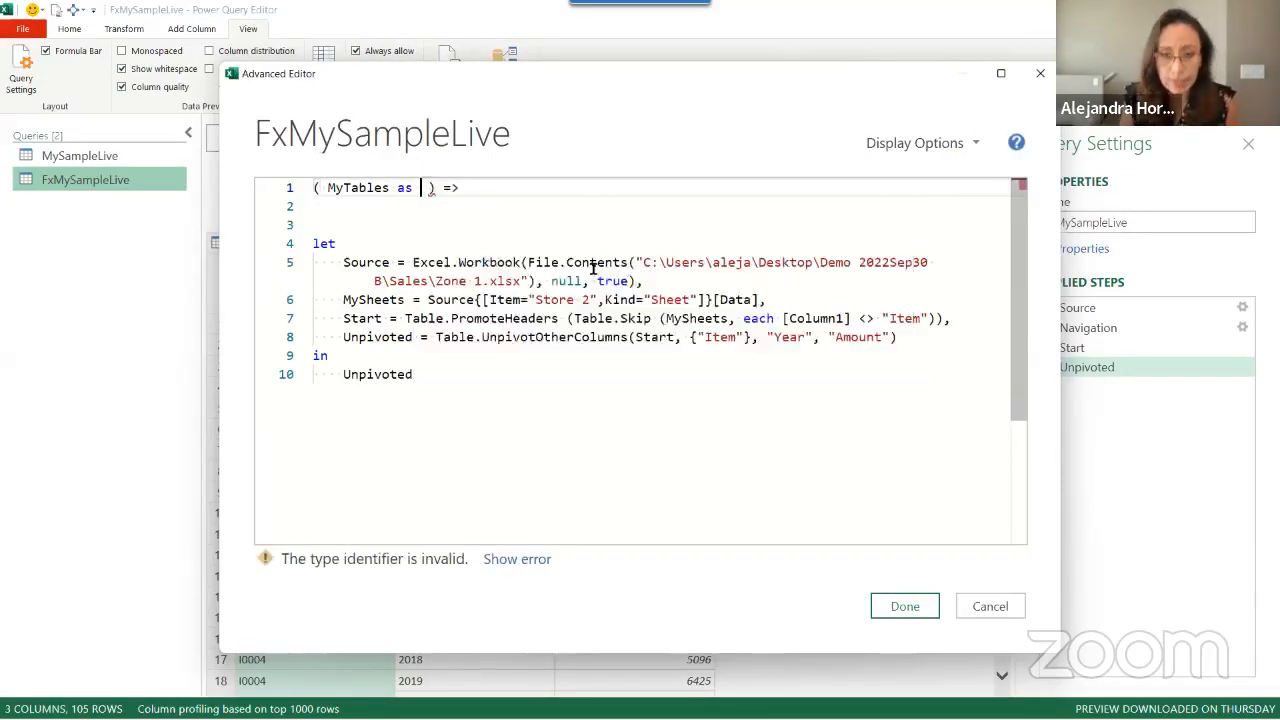
pyautogui.write('le')
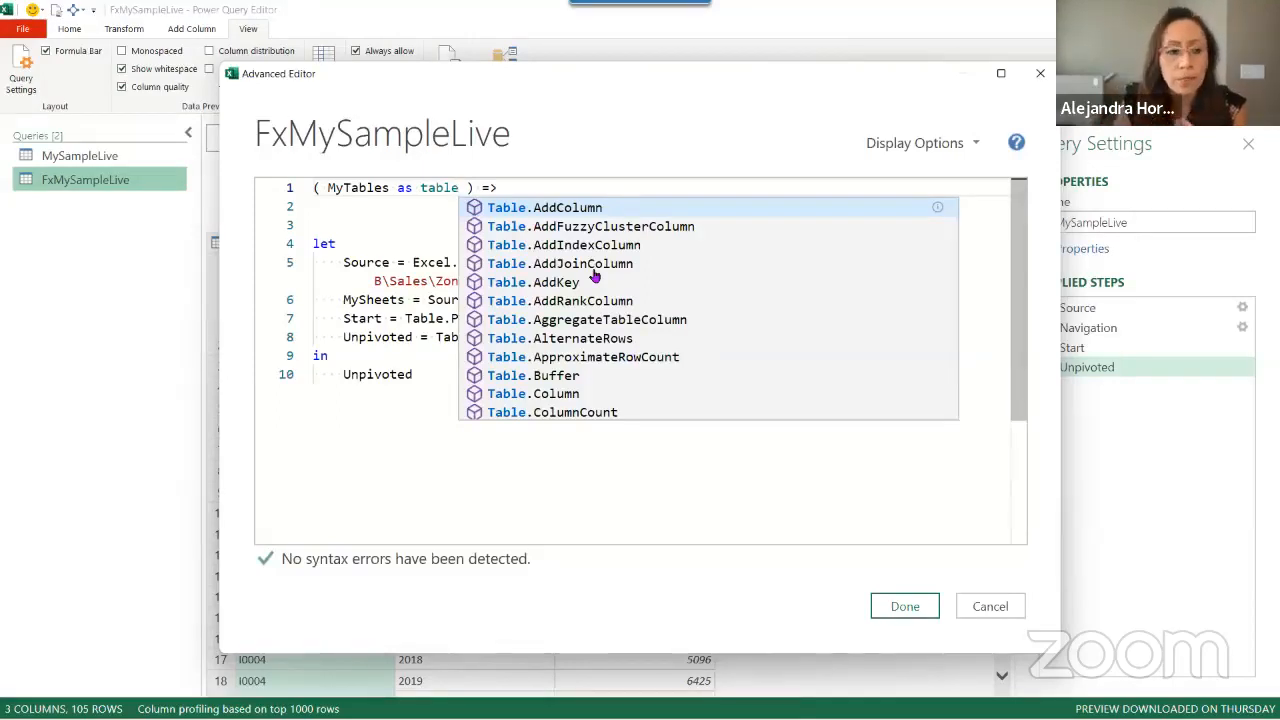
pyautogui.press('Escape')
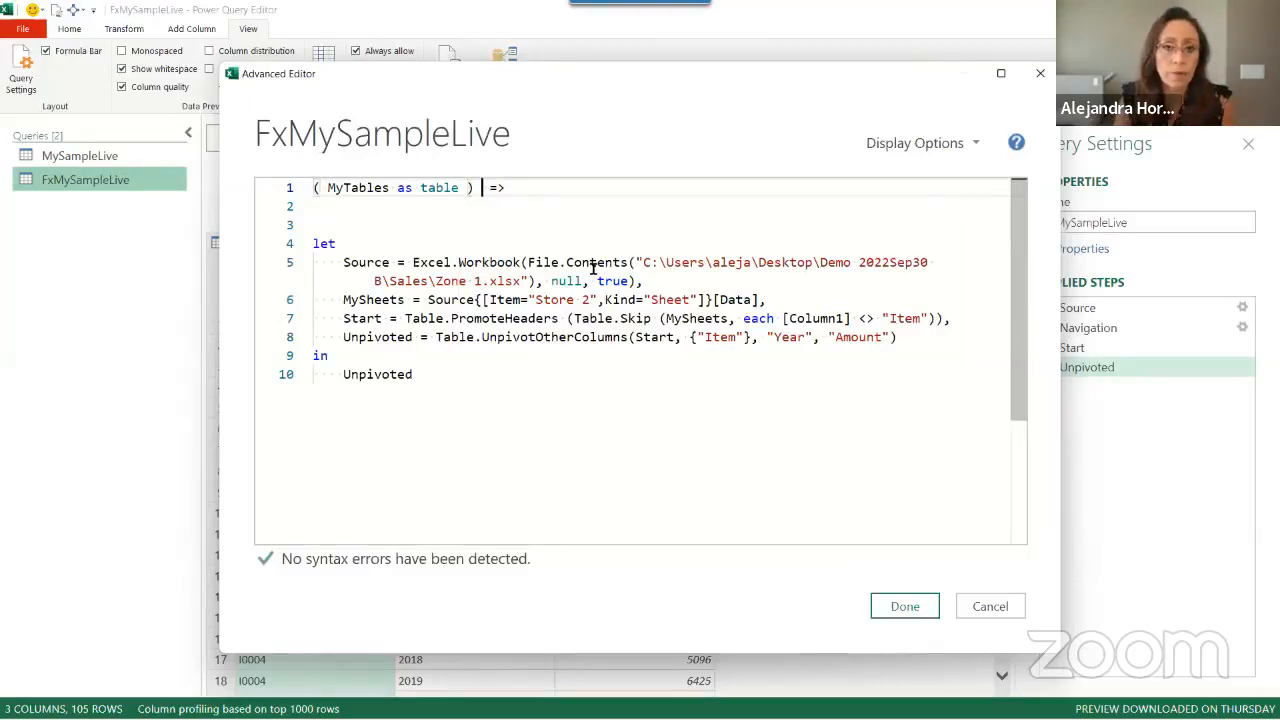
pyautogui.write('as t')
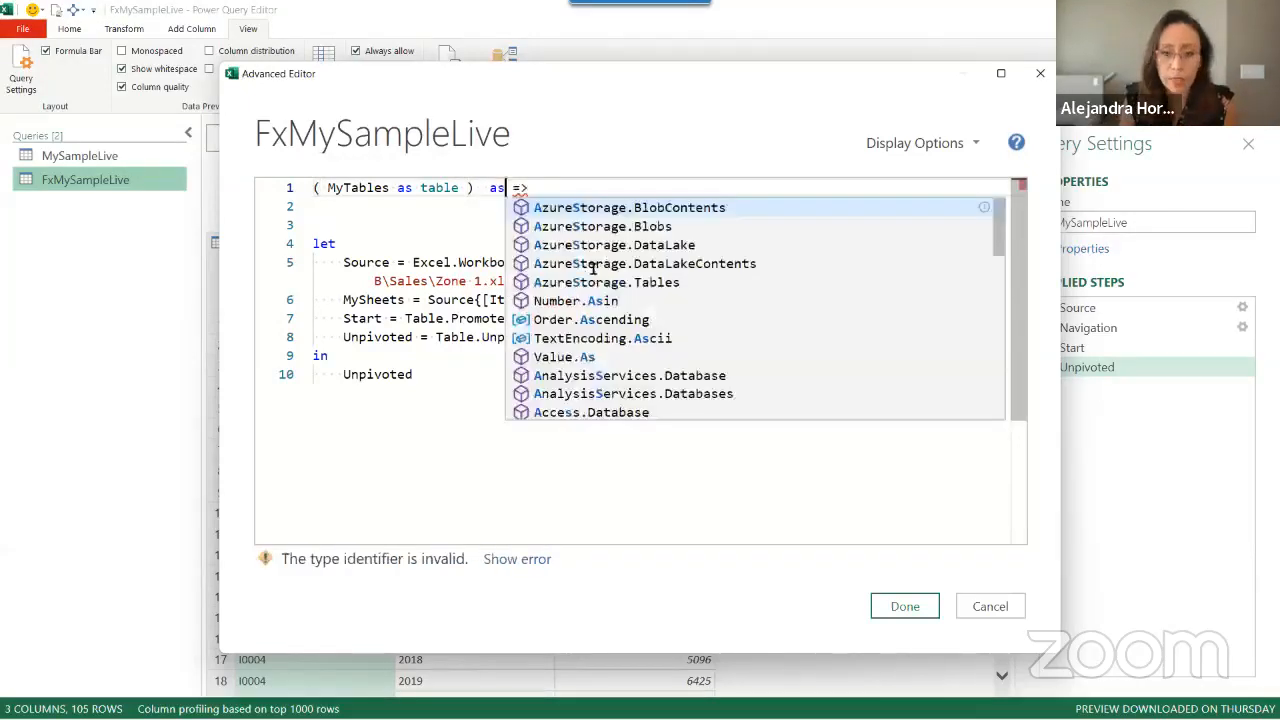
pyautogui.write('able')
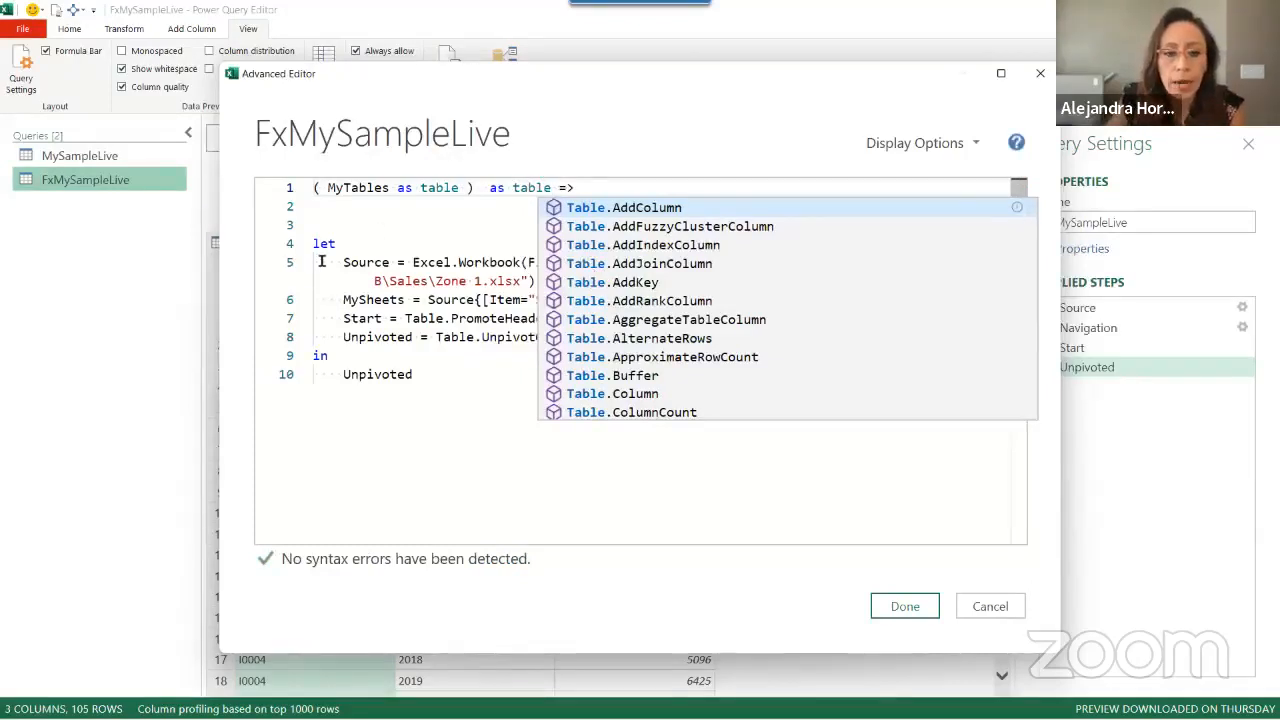
# Delete the Source and MySheets lines from the function code and apply the edited code
pyautogui.moveTo(314, 261); pyautogui.dragTo(788, 305)
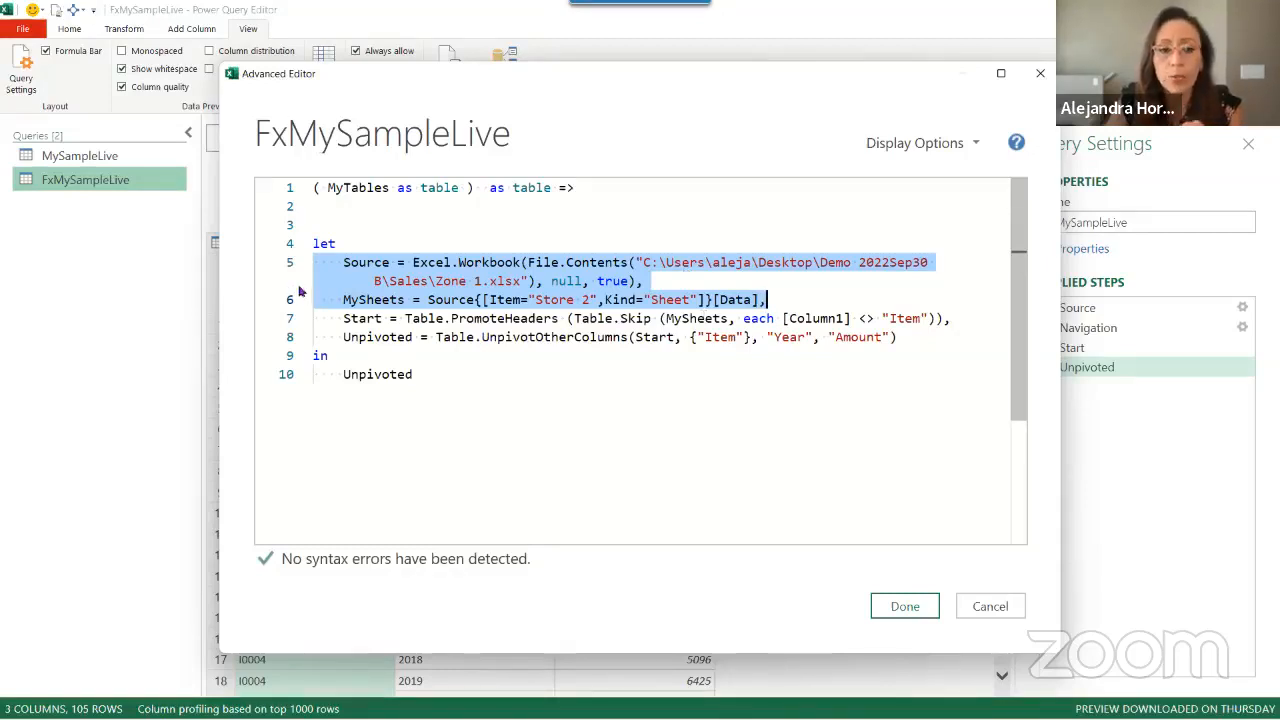
pyautogui.press('Delete')
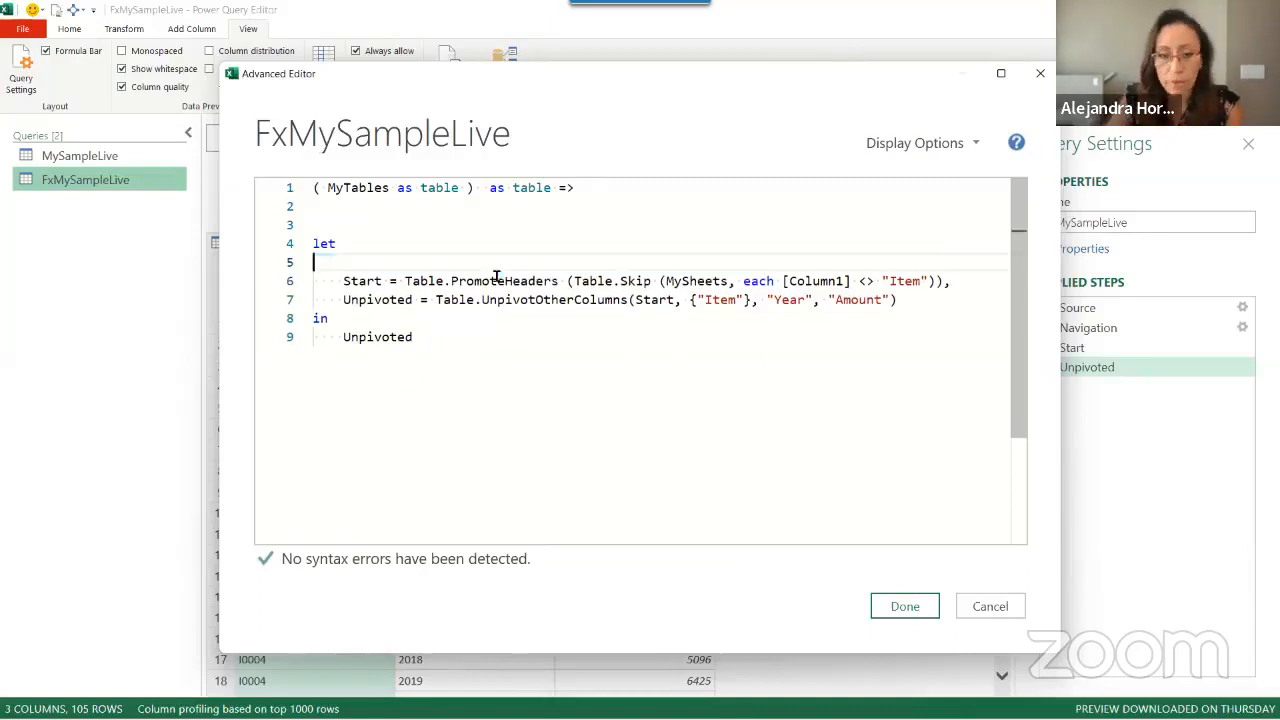
pyautogui.press('Delete')
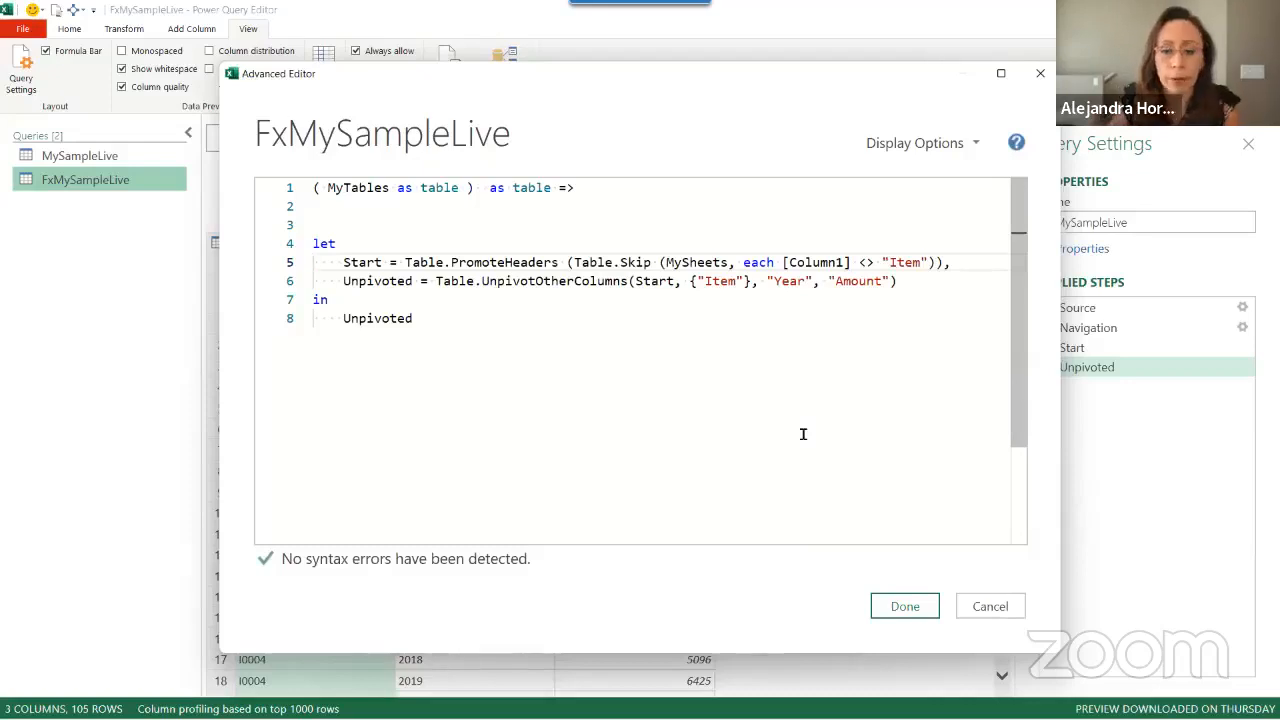
pyautogui.click(918, 606)
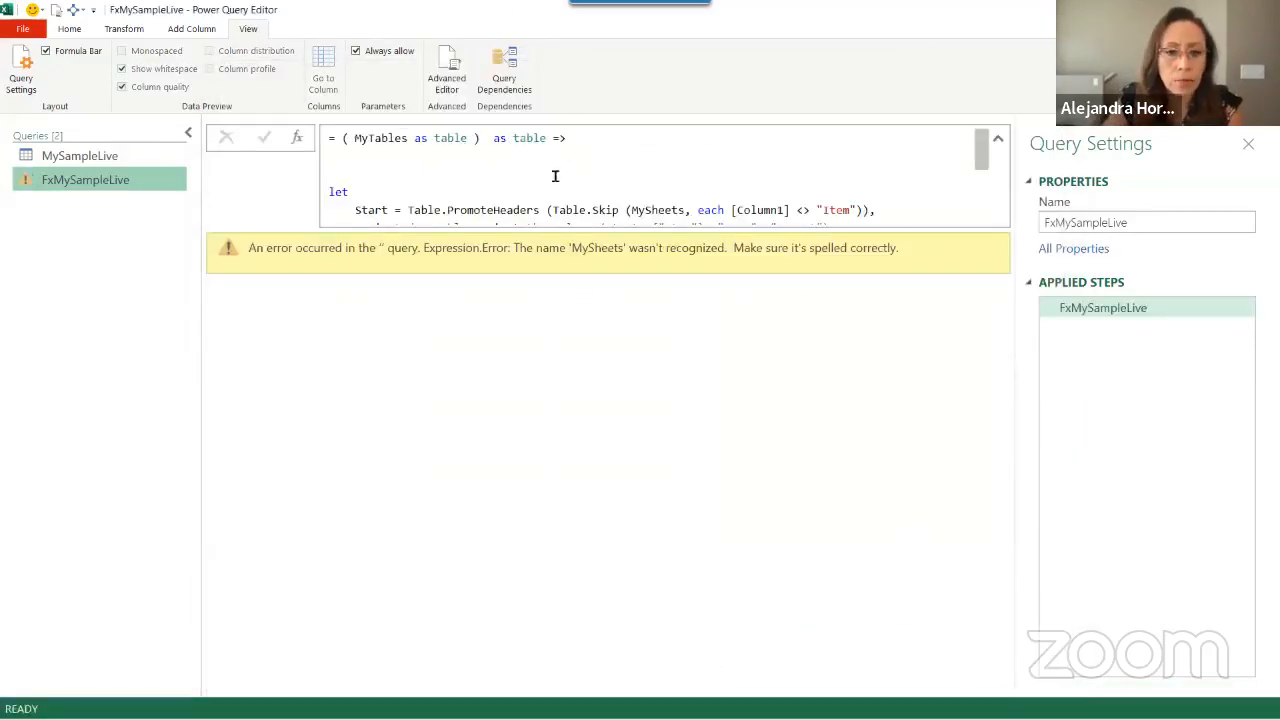
# Replace MySheets with MyTables in the Start step's Table.Skip call, apply the code, and collapse the formula bar
pyautogui.click(448, 82)
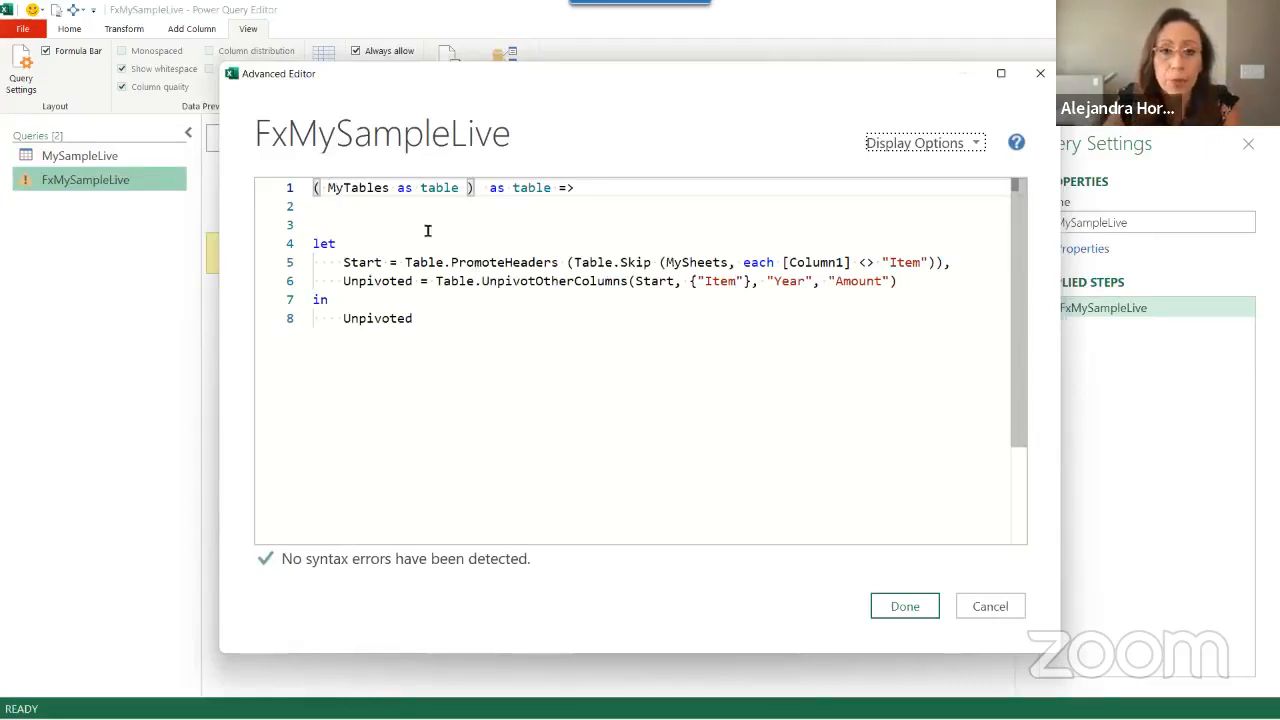
pyautogui.click(667, 262)
pyautogui.moveTo(667, 262); pyautogui.dragTo(731, 262)
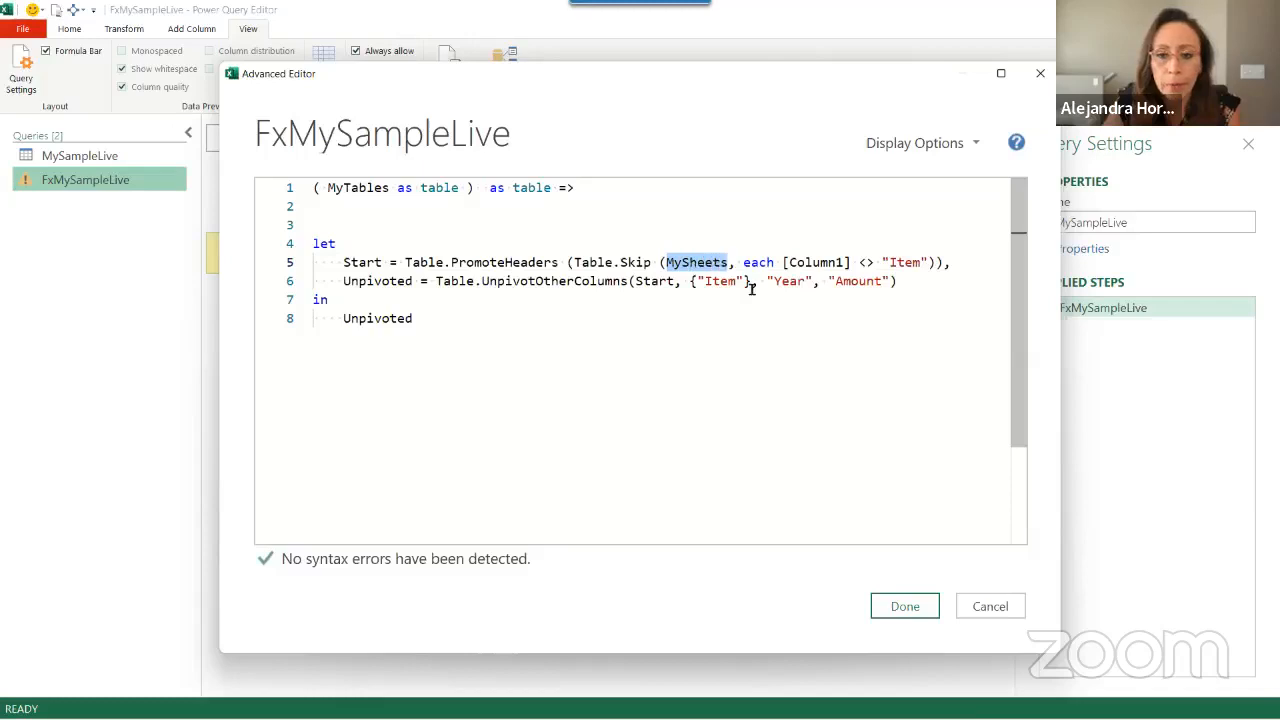
pyautogui.press('BackSpace')
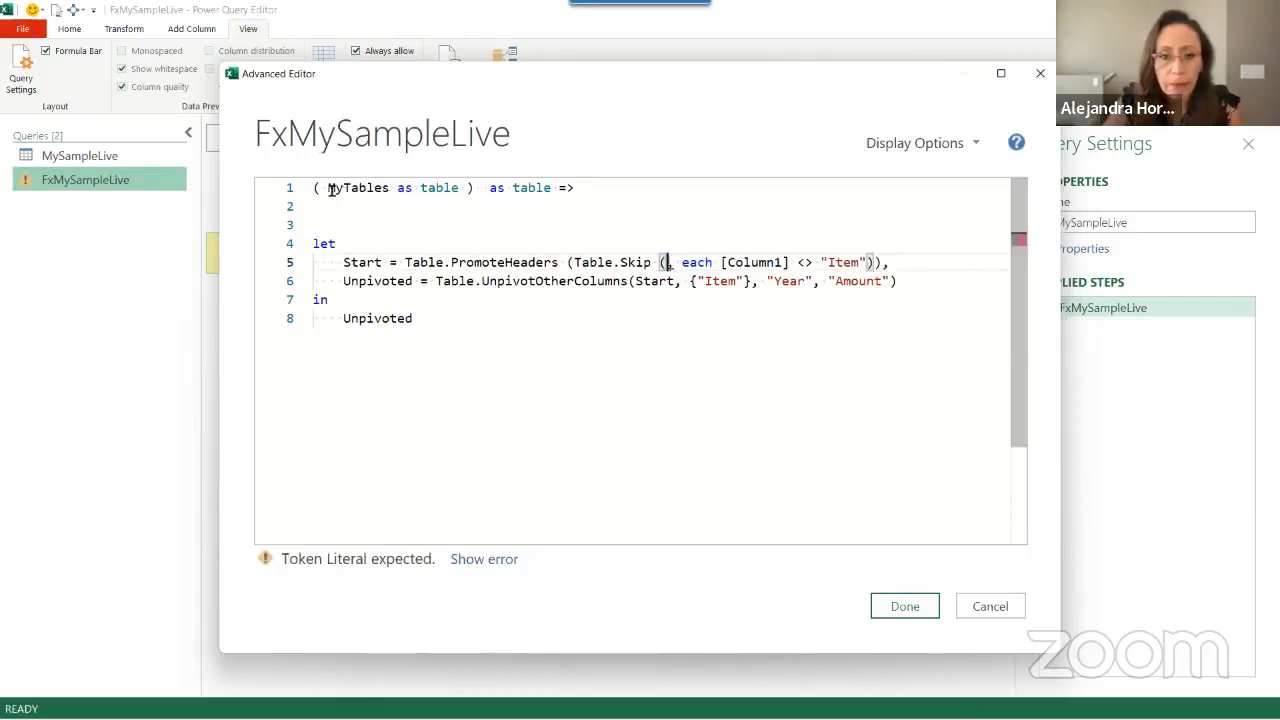
pyautogui.moveTo(326, 189); pyautogui.dragTo(392, 187)
pyautogui.hotkey('ctrl', 'c')
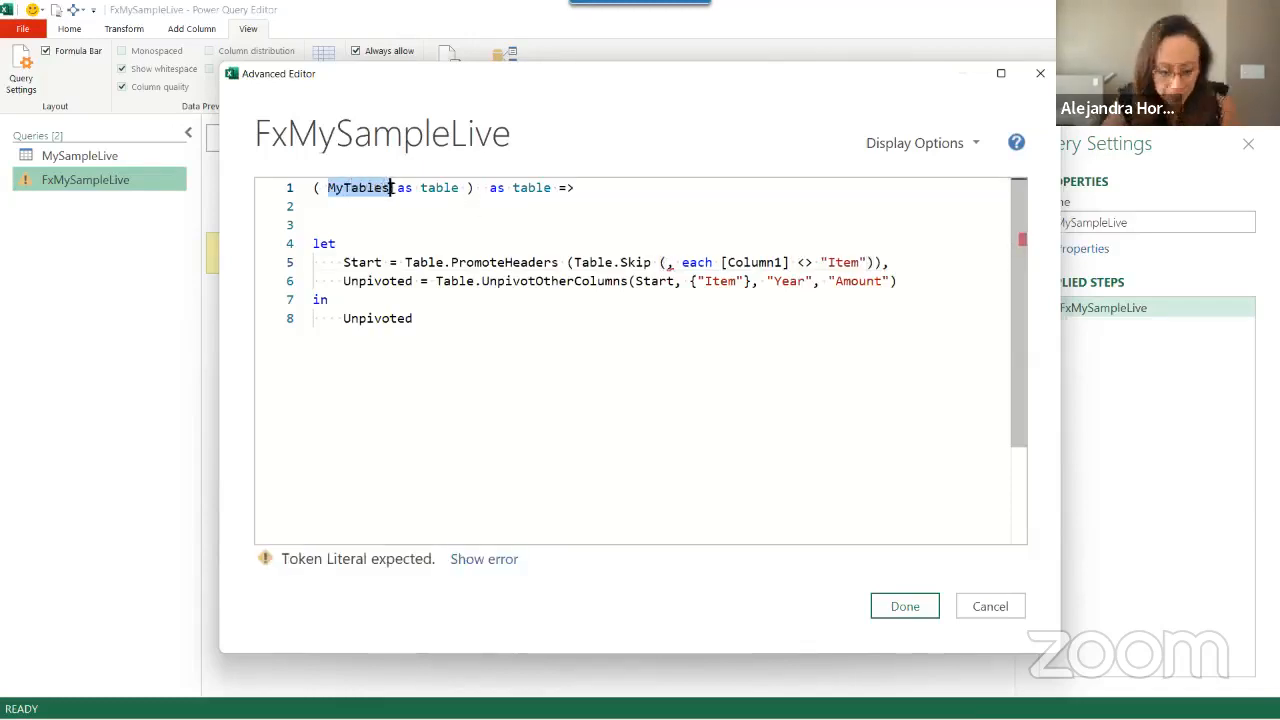
pyautogui.click(666, 263)
pyautogui.hotkey('ctrl', 'v')
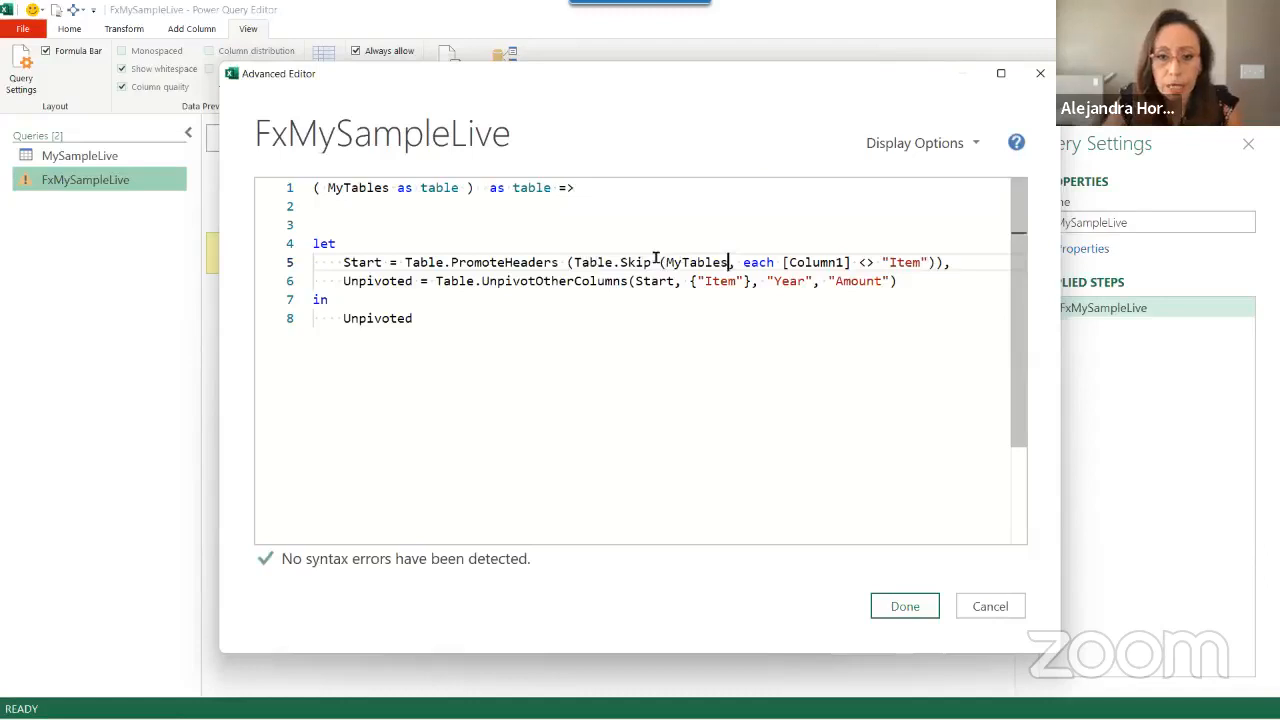
pyautogui.moveTo(647, 258)
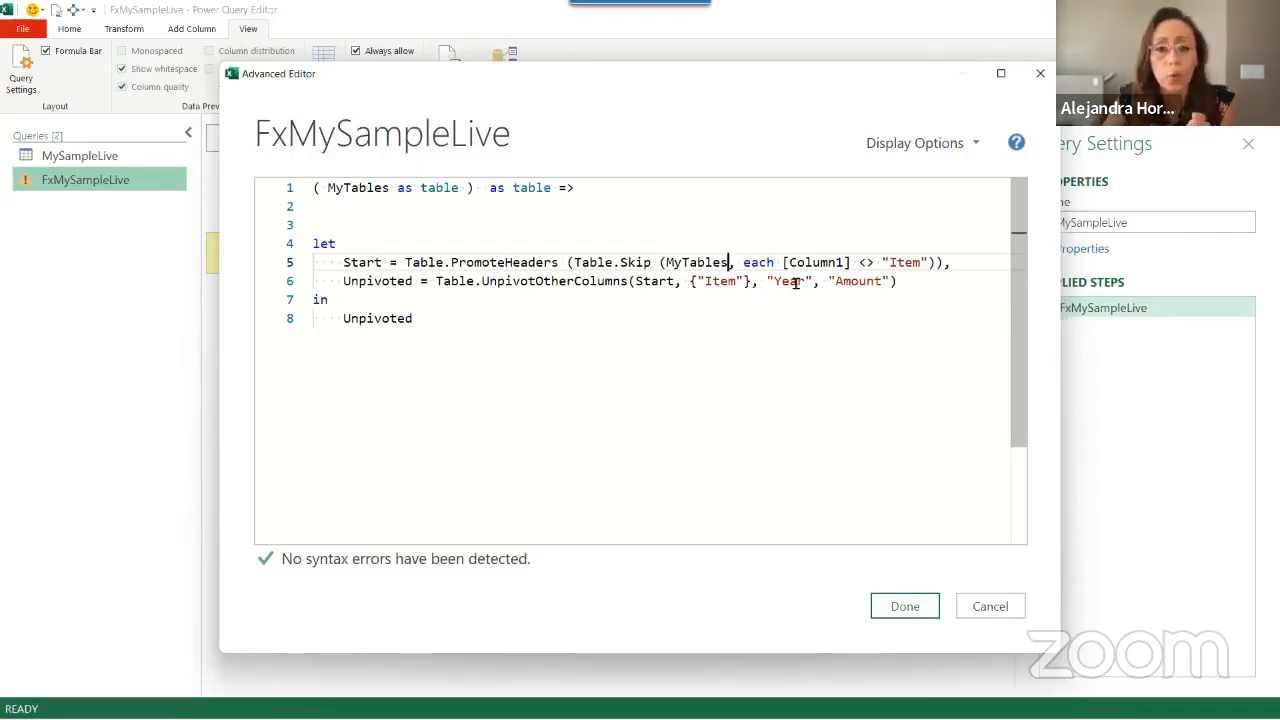
pyautogui.click(900, 610)
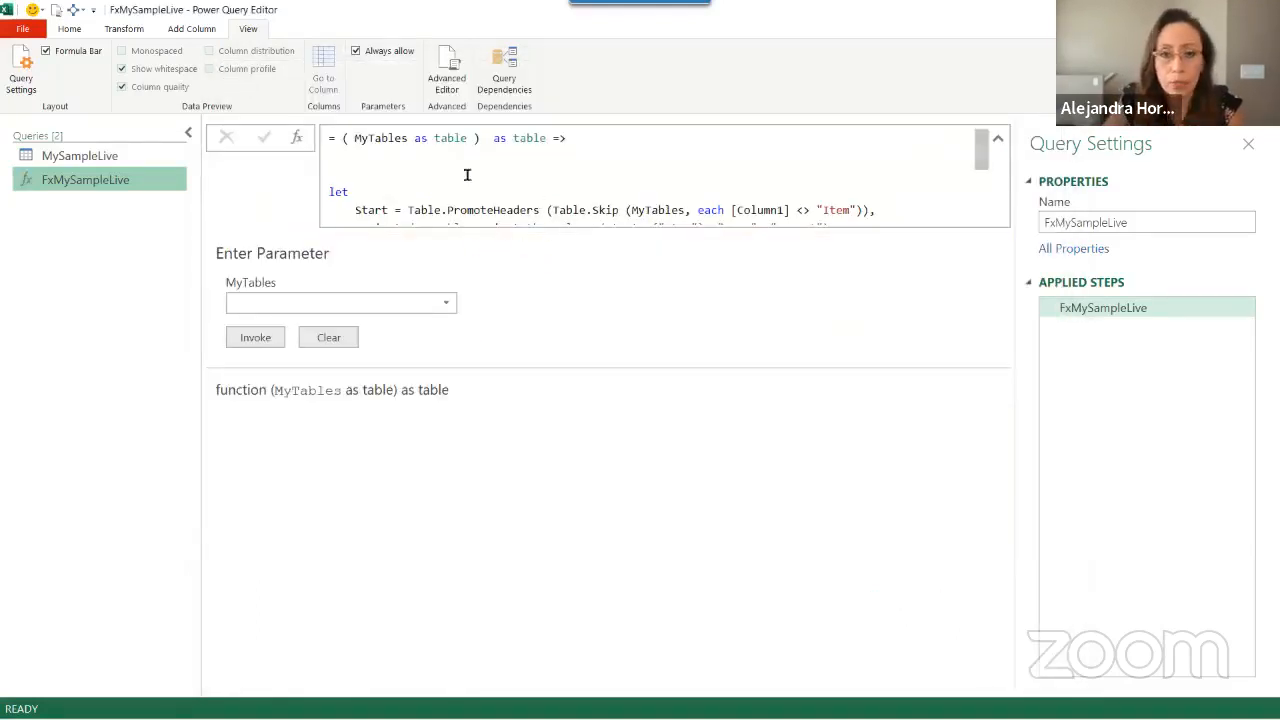
pyautogui.click(997, 139)
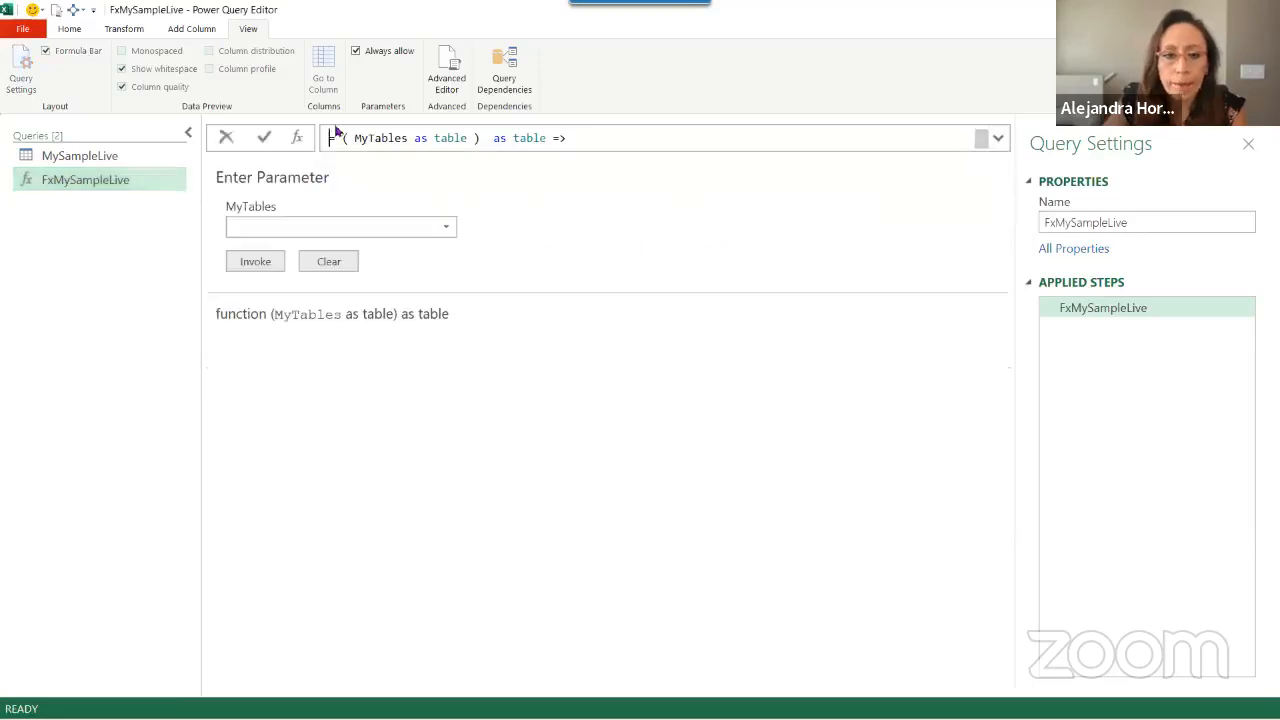
pyautogui.moveTo(353, 138); pyautogui.dragTo(466, 138)
pyautogui.click(467, 138)
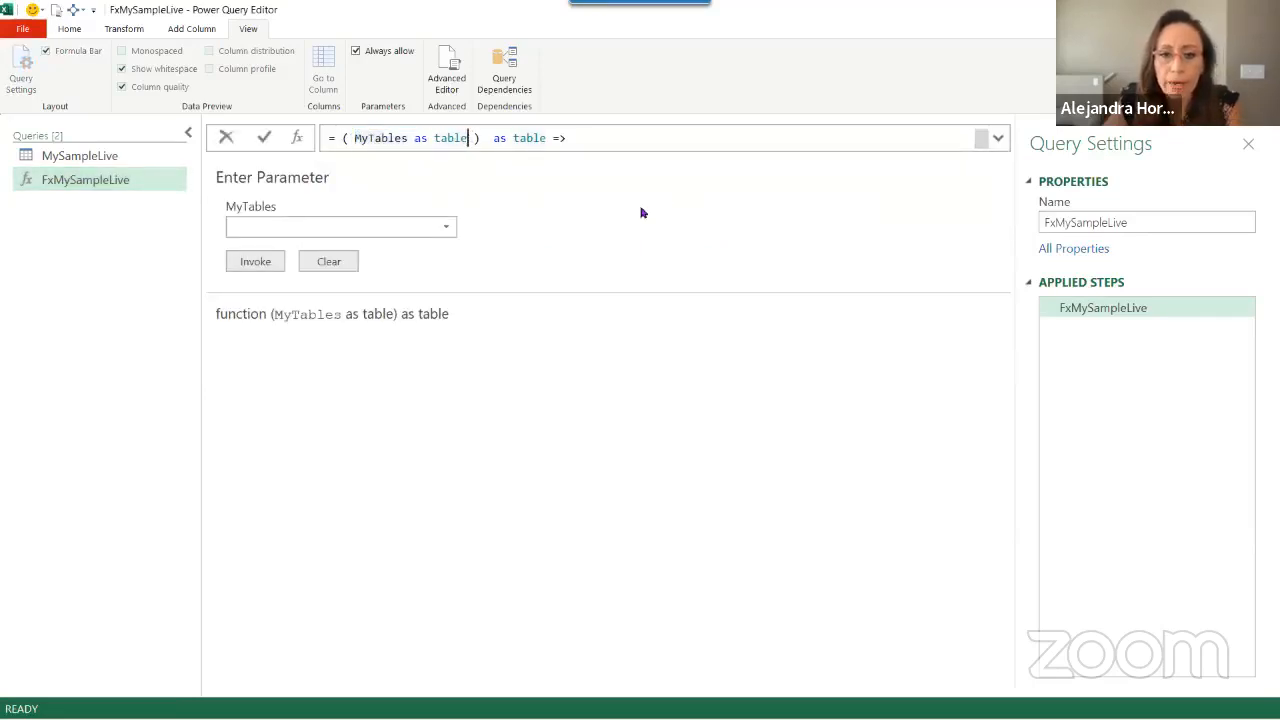
pyautogui.write(',')
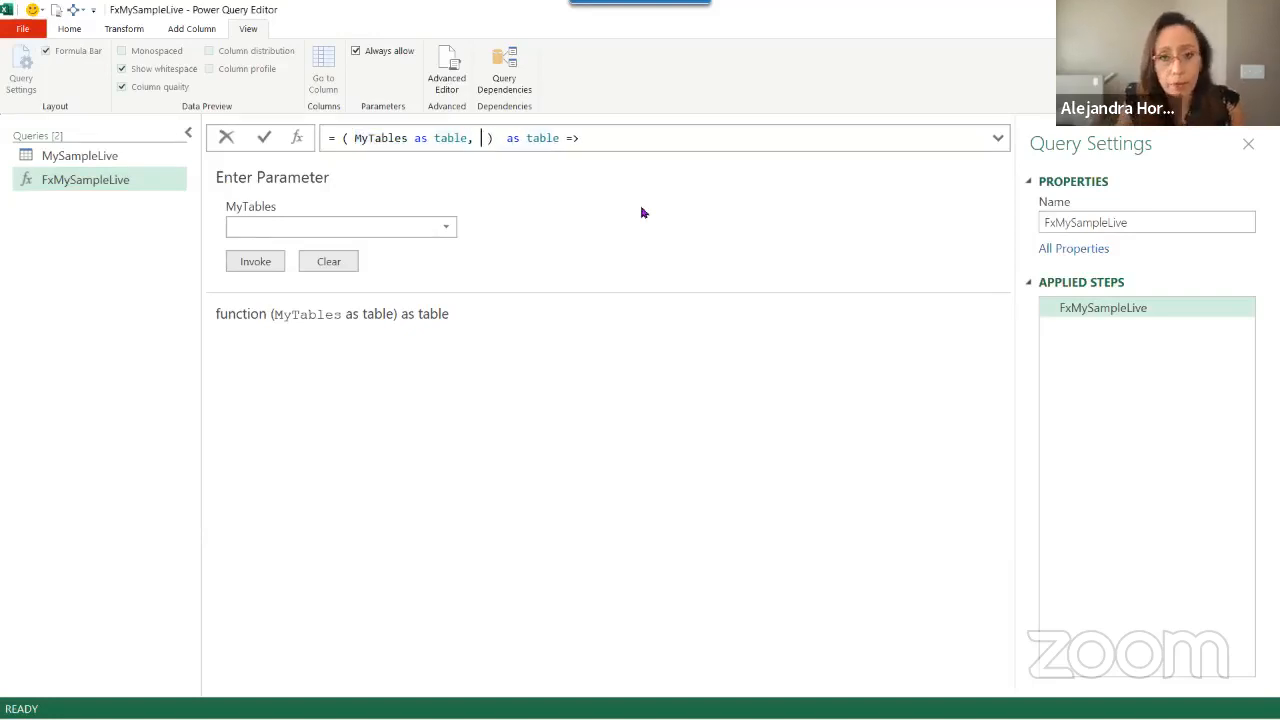
pyautogui.press('BackSpace')
pyautogui.press('BackSpace')
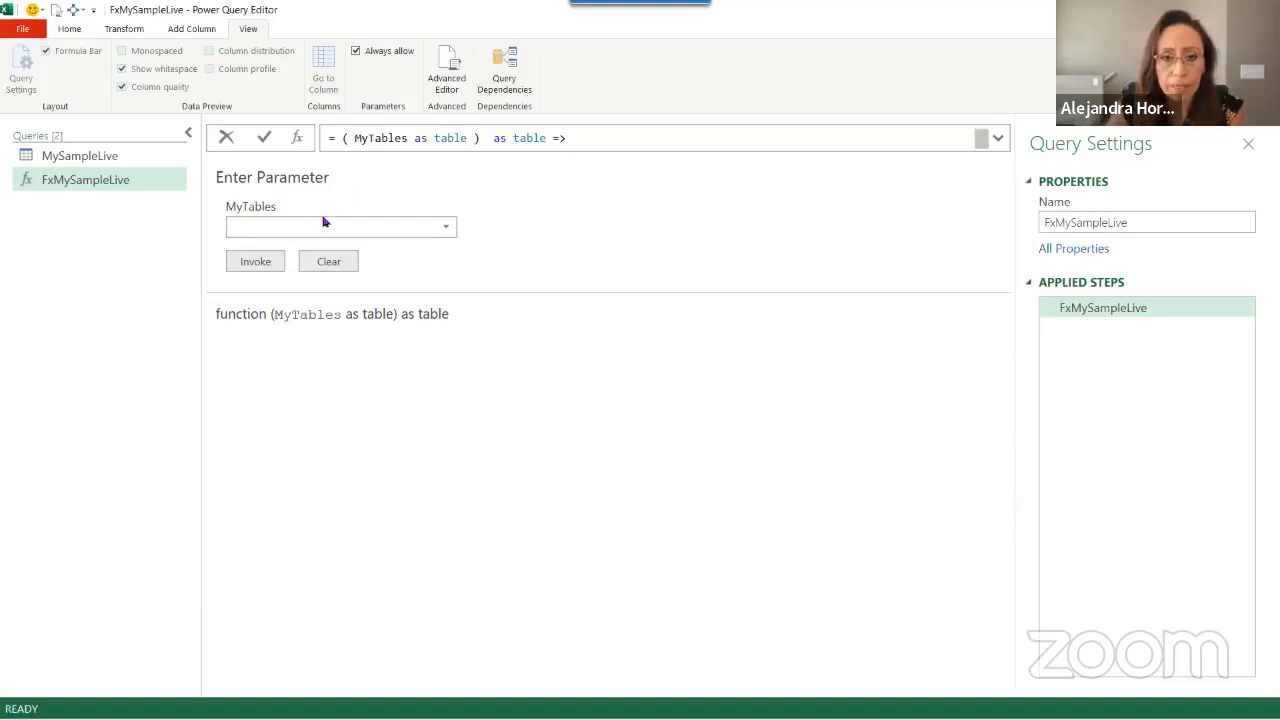
pyautogui.click(273, 231)
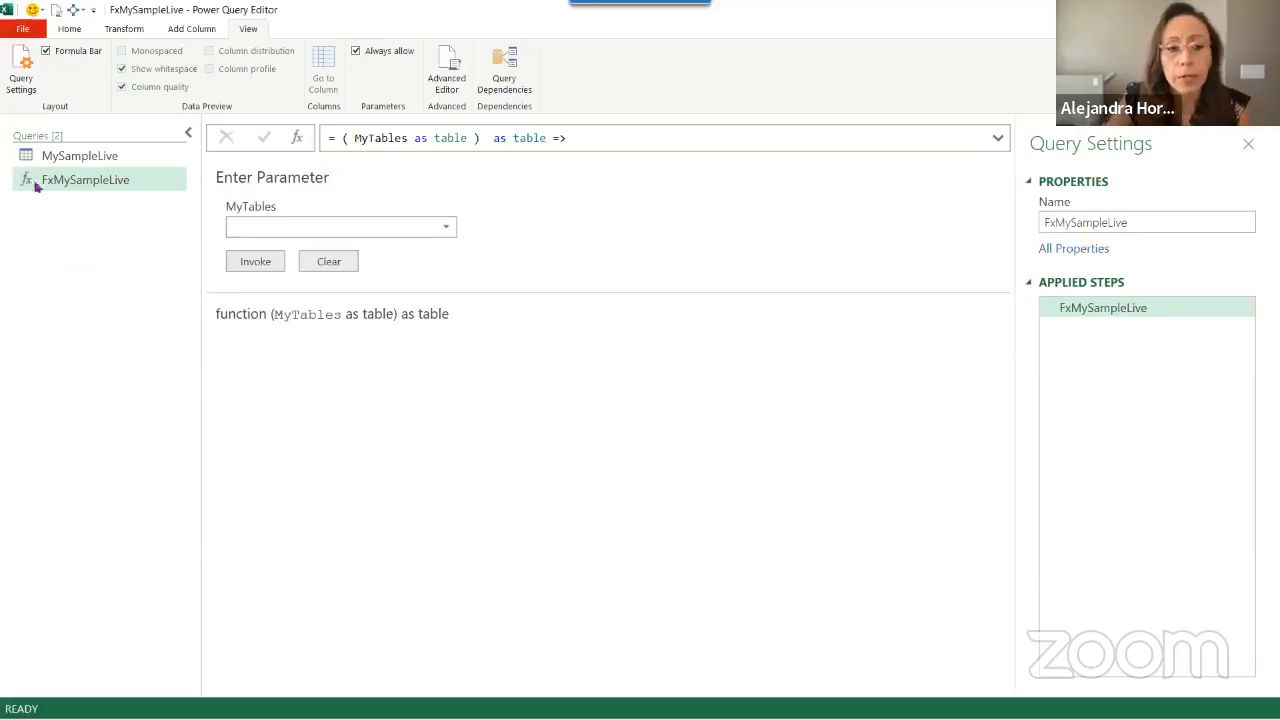
# Create a new folder query from the Sales folder inside Demo 2022Sep30 B on the Desktop, using Transform Data without combining the files
pyautogui.rightClick(73, 226)
pyautogui.moveTo(128, 232)
pyautogui.moveTo(208, 238)
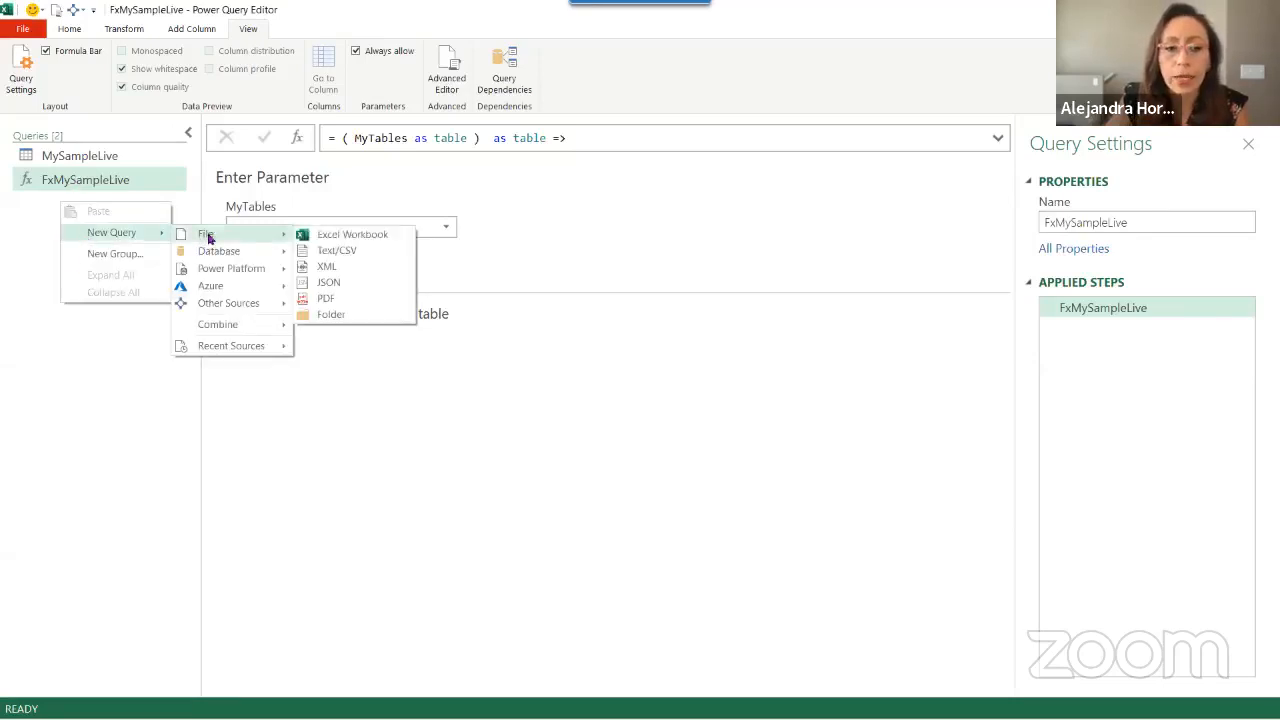
pyautogui.click(344, 314)
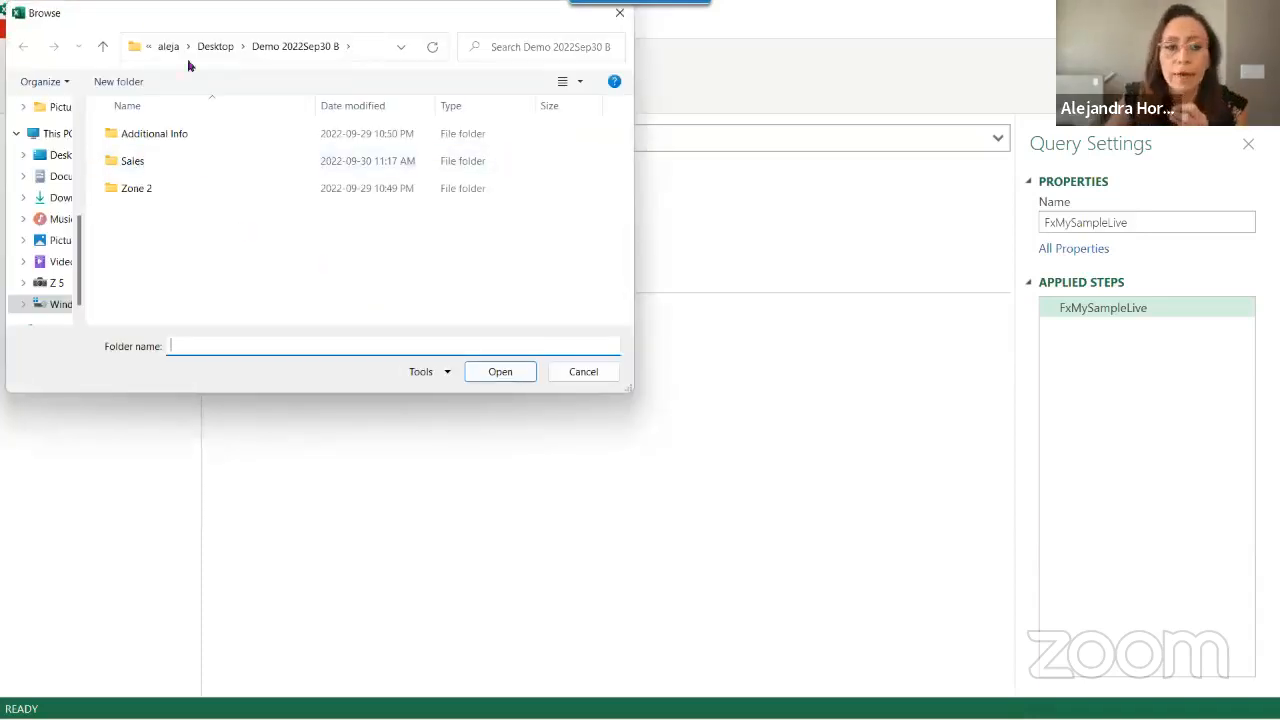
pyautogui.click(216, 47)
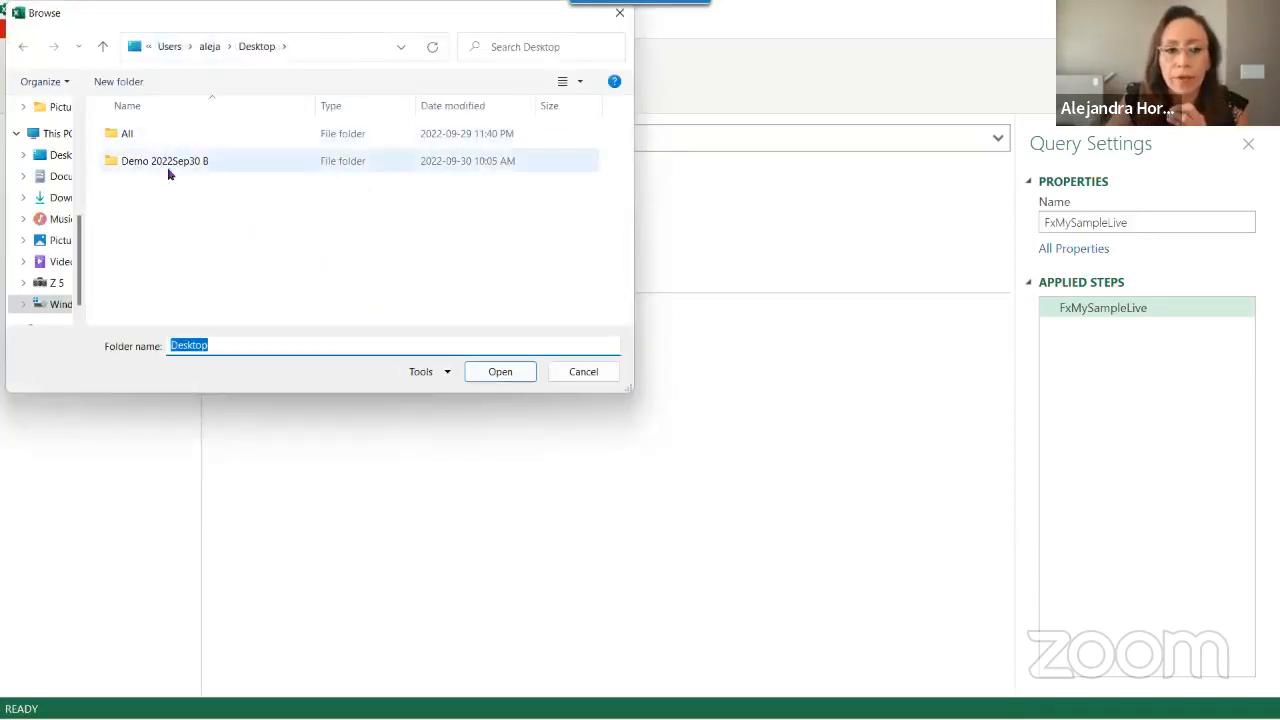
pyautogui.click(185, 163)
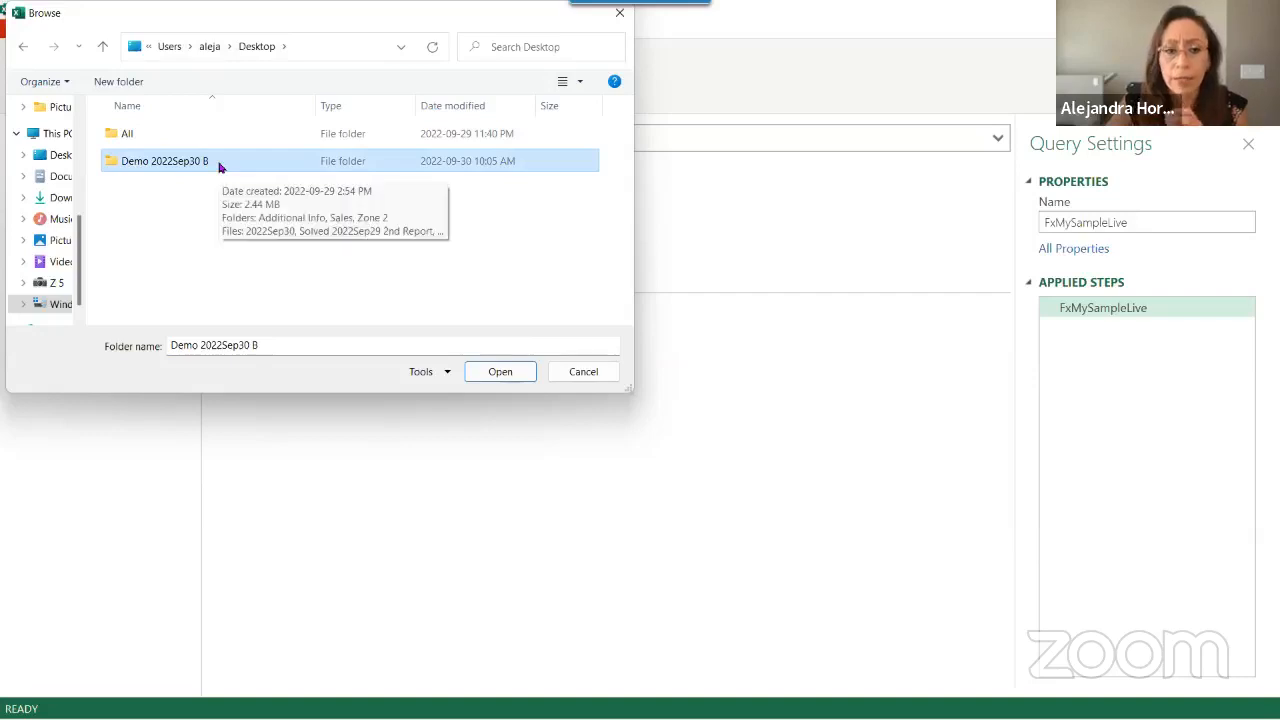
pyautogui.doubleClick(221, 163)
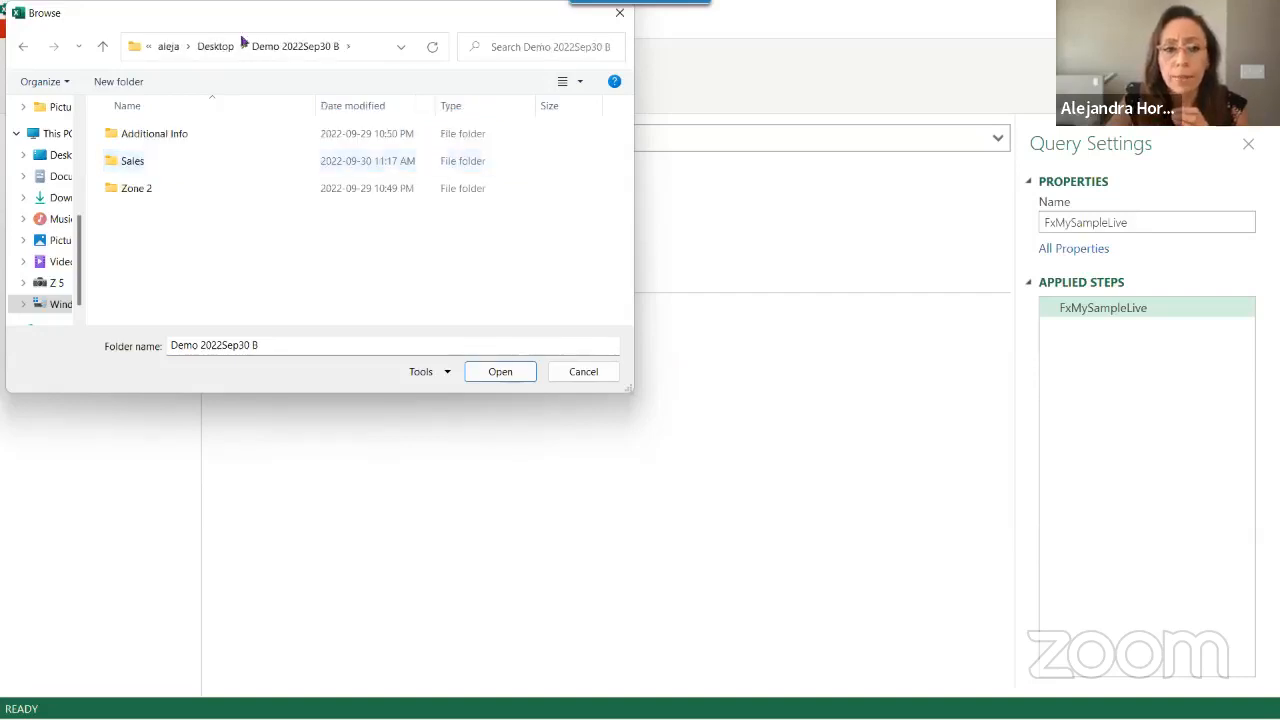
pyautogui.click(205, 170)
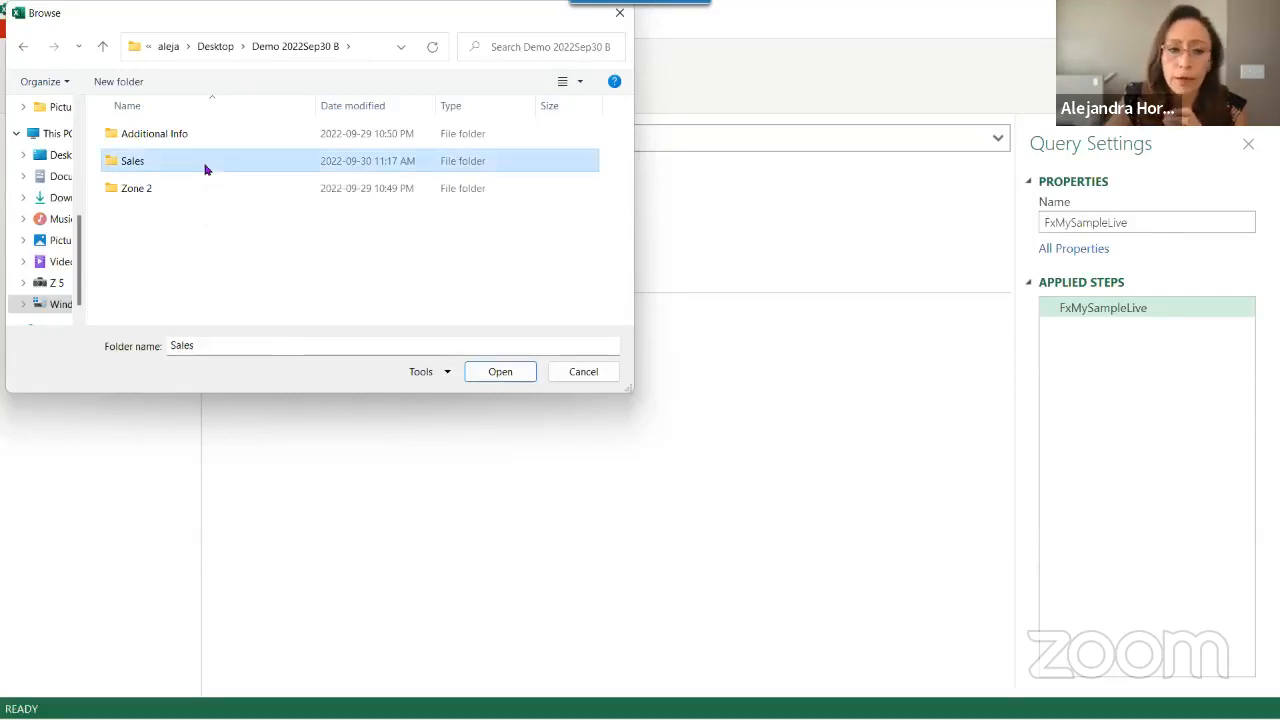
pyautogui.doubleClick(205, 170)
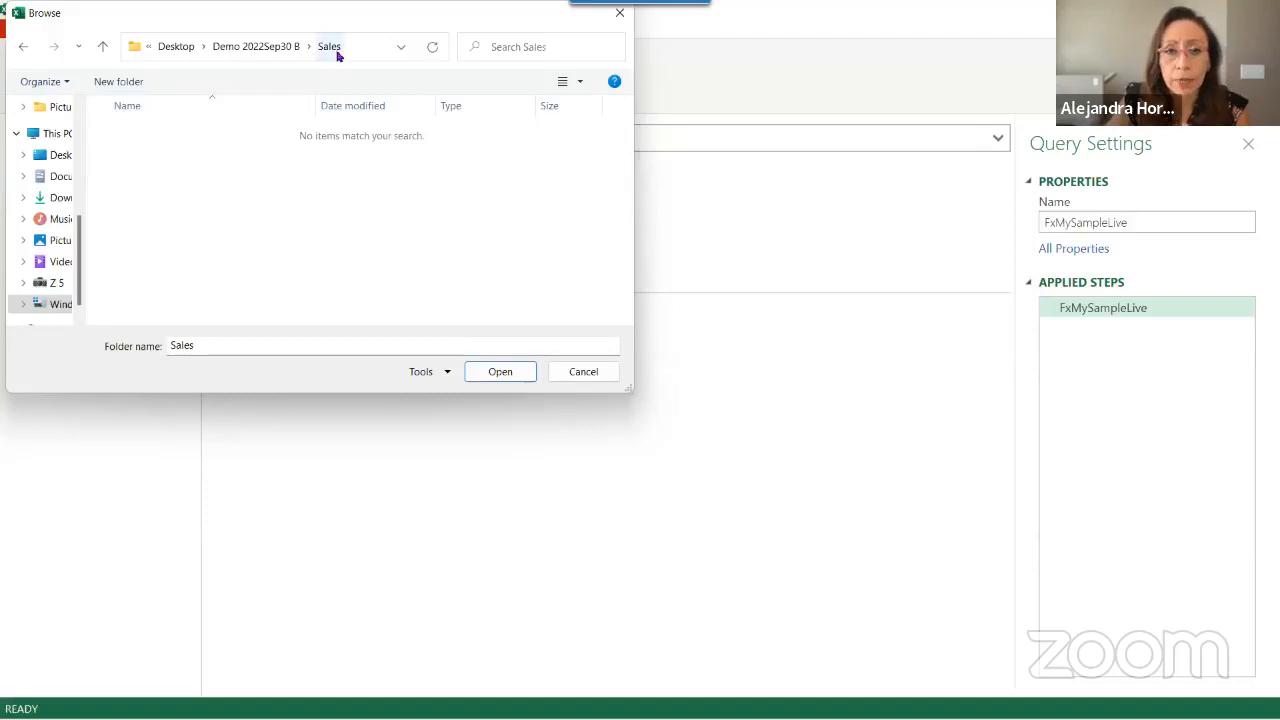
pyautogui.click(512, 372)
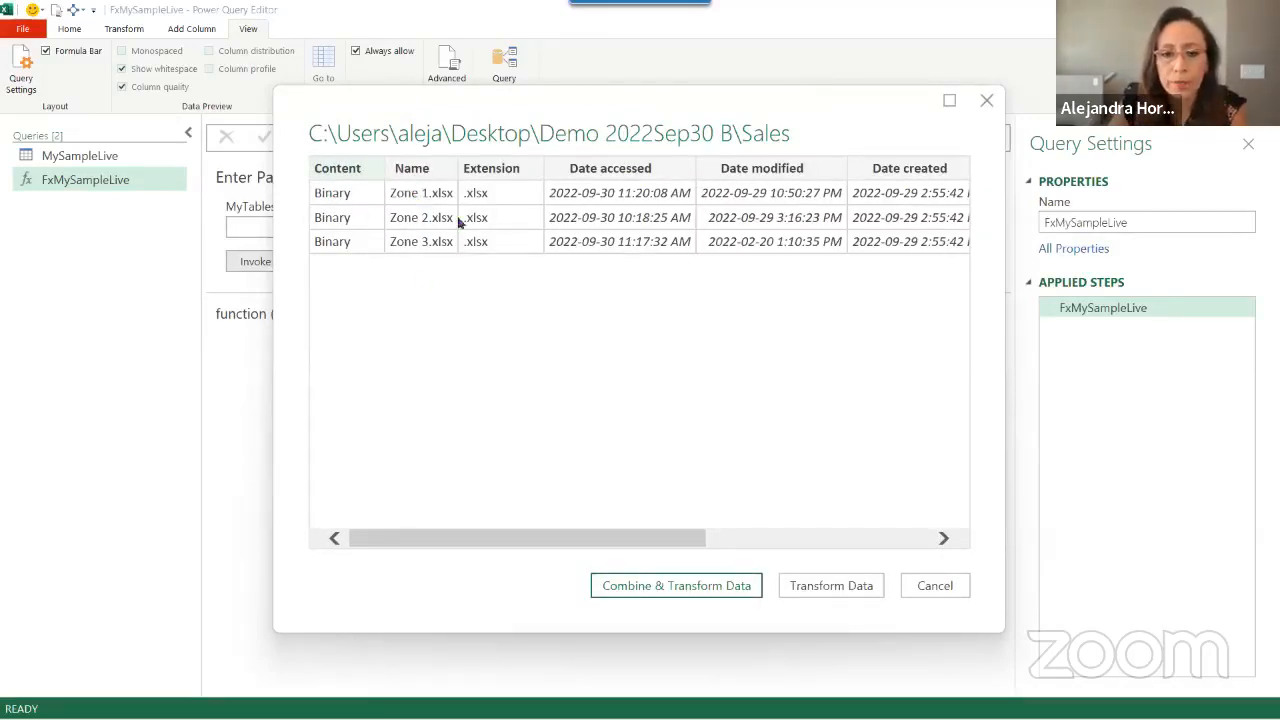
pyautogui.click(829, 586)
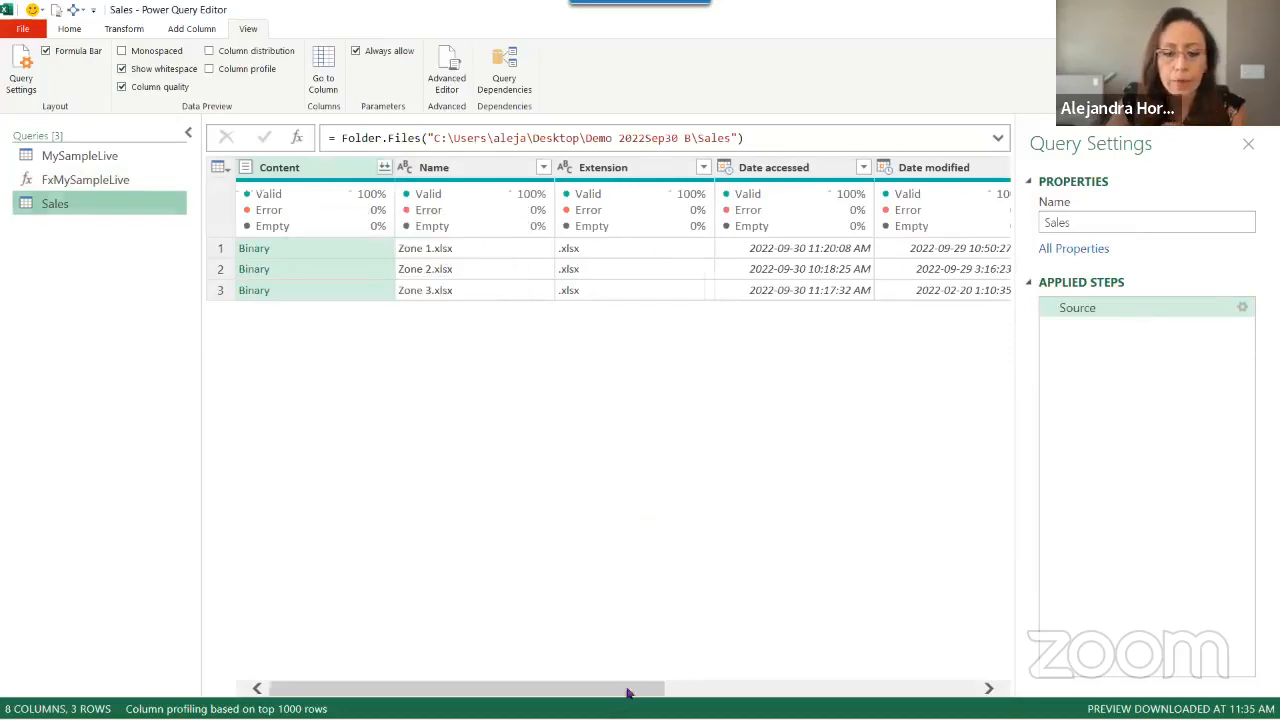
# Preview the Content, Name and Extension cells of the first file row in the Sales query
pyautogui.moveTo(629, 690); pyautogui.dragTo(600, 701)
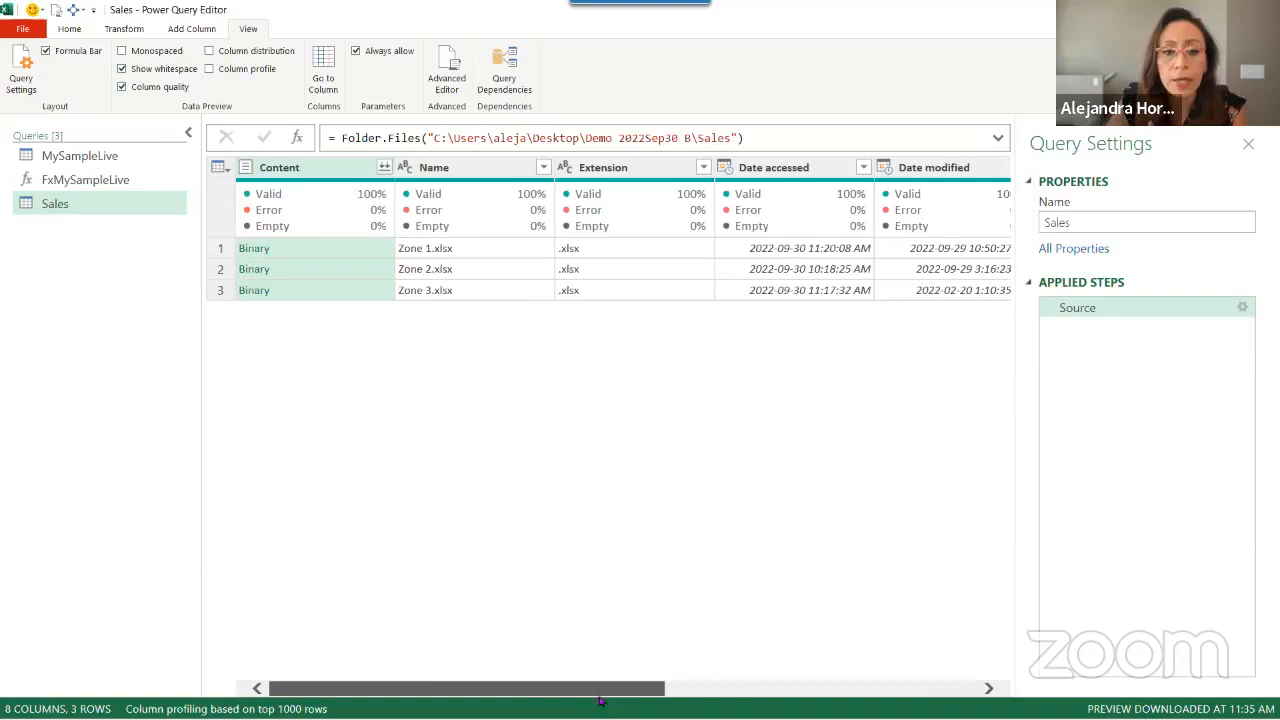
pyautogui.click(357, 252)
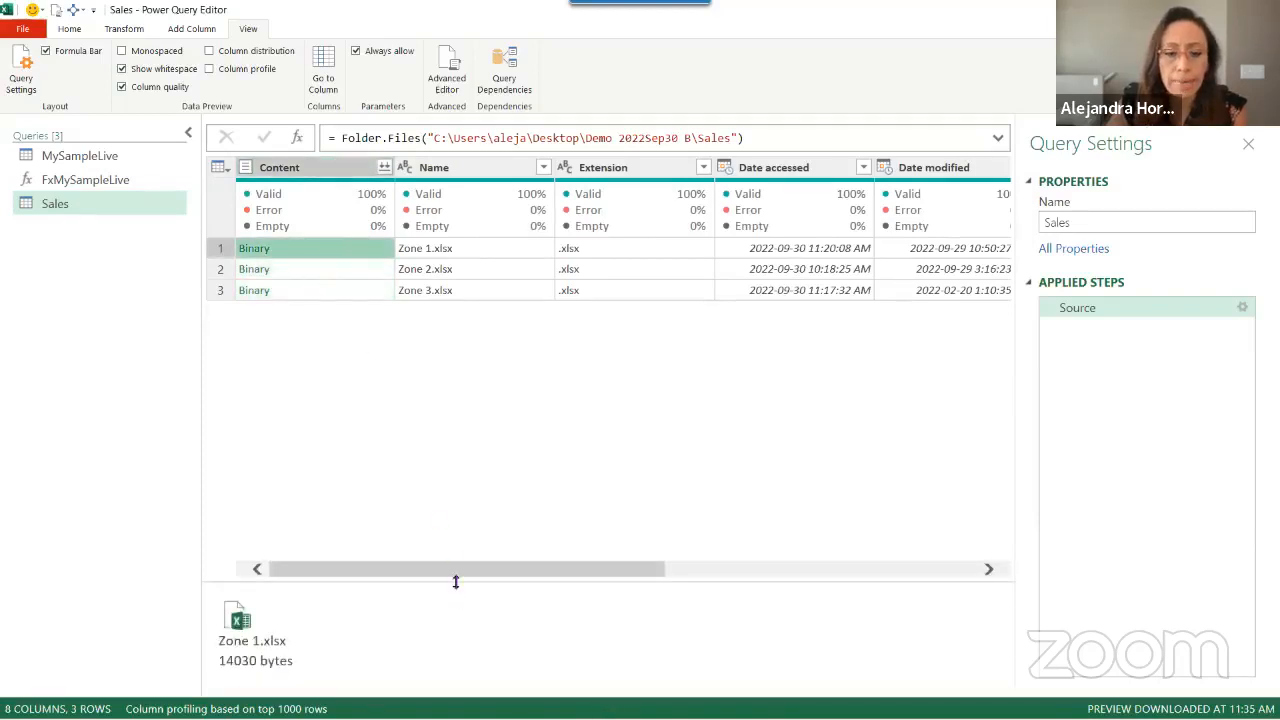
pyautogui.moveTo(456, 582); pyautogui.dragTo(460, 362)
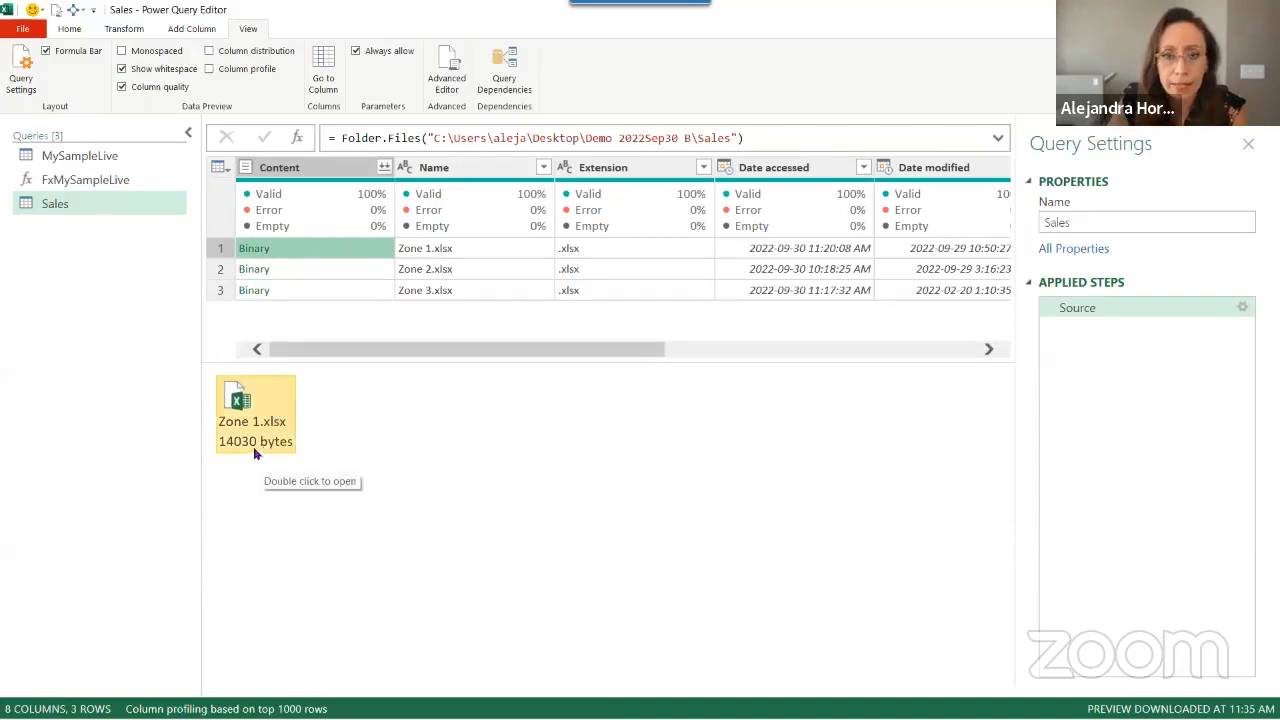
pyautogui.click(511, 251)
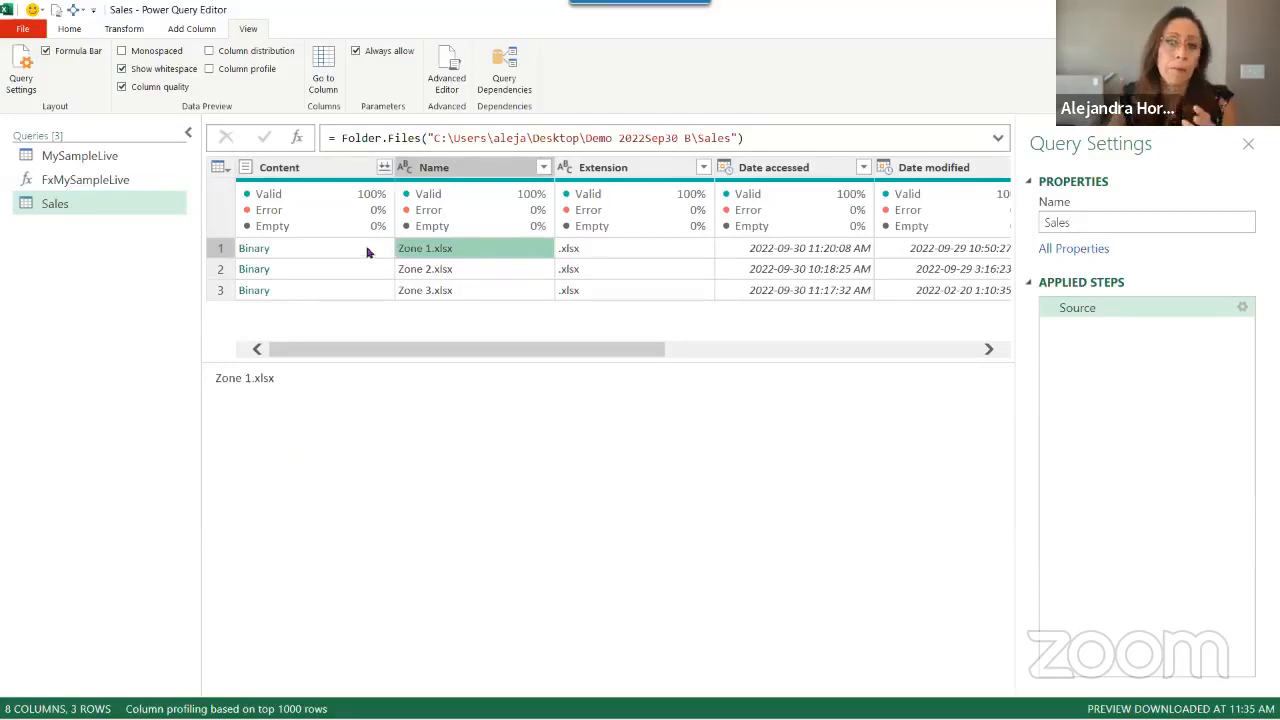
pyautogui.click(701, 252)
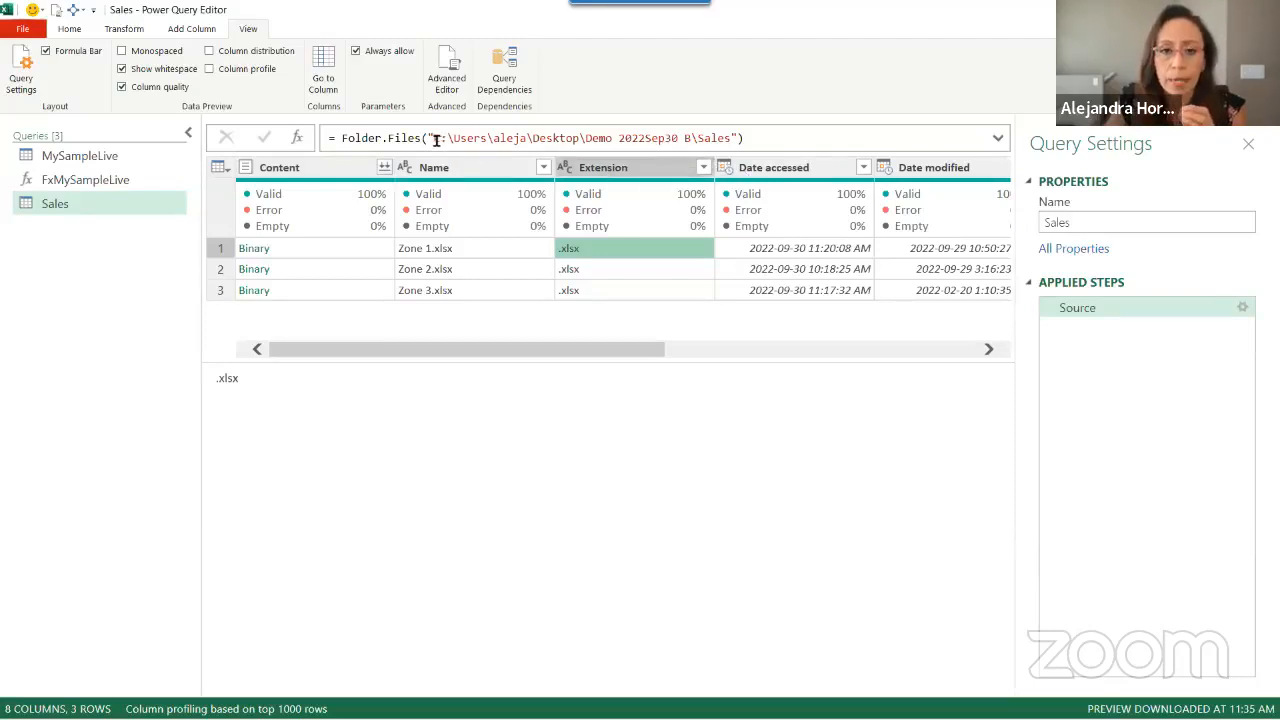
# Copy the folder path, without its quotation marks, from the Folder.Files formula of the Sales query's Source step
pyautogui.moveTo(435, 140); pyautogui.dragTo(733, 140)
pyautogui.hotkey('ctrl', 'c')
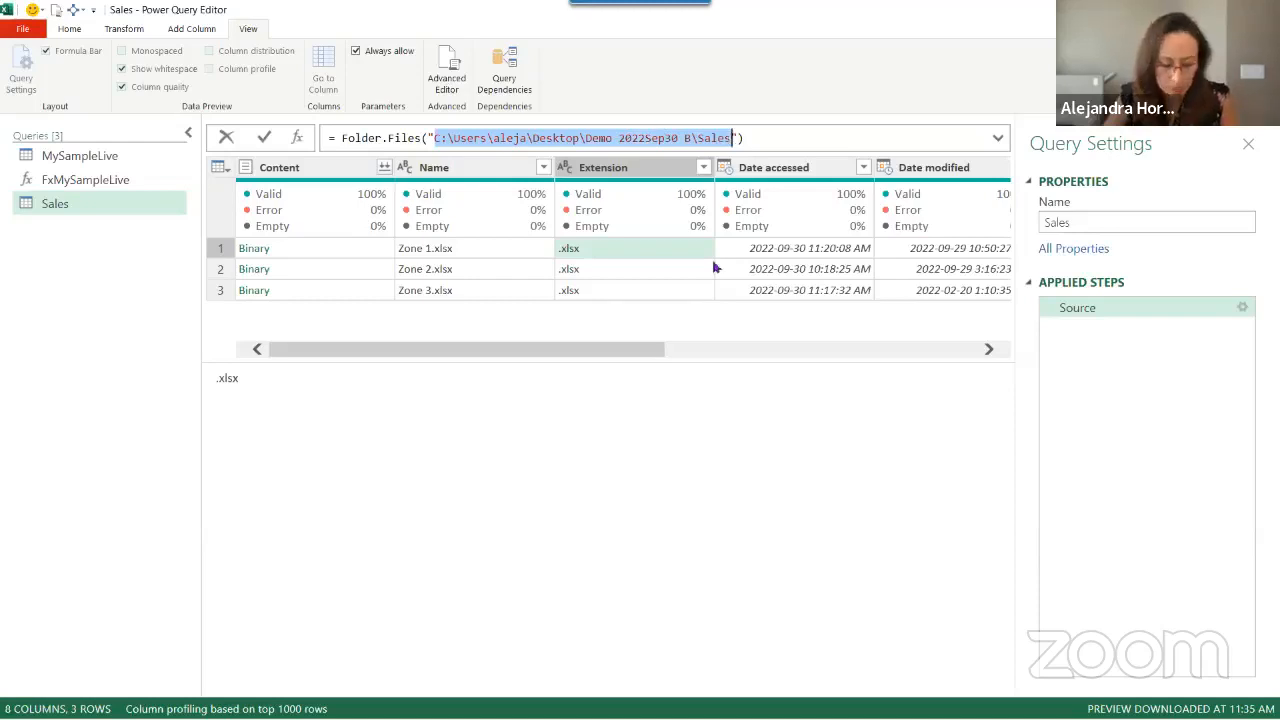
pyautogui.click(167, 282)
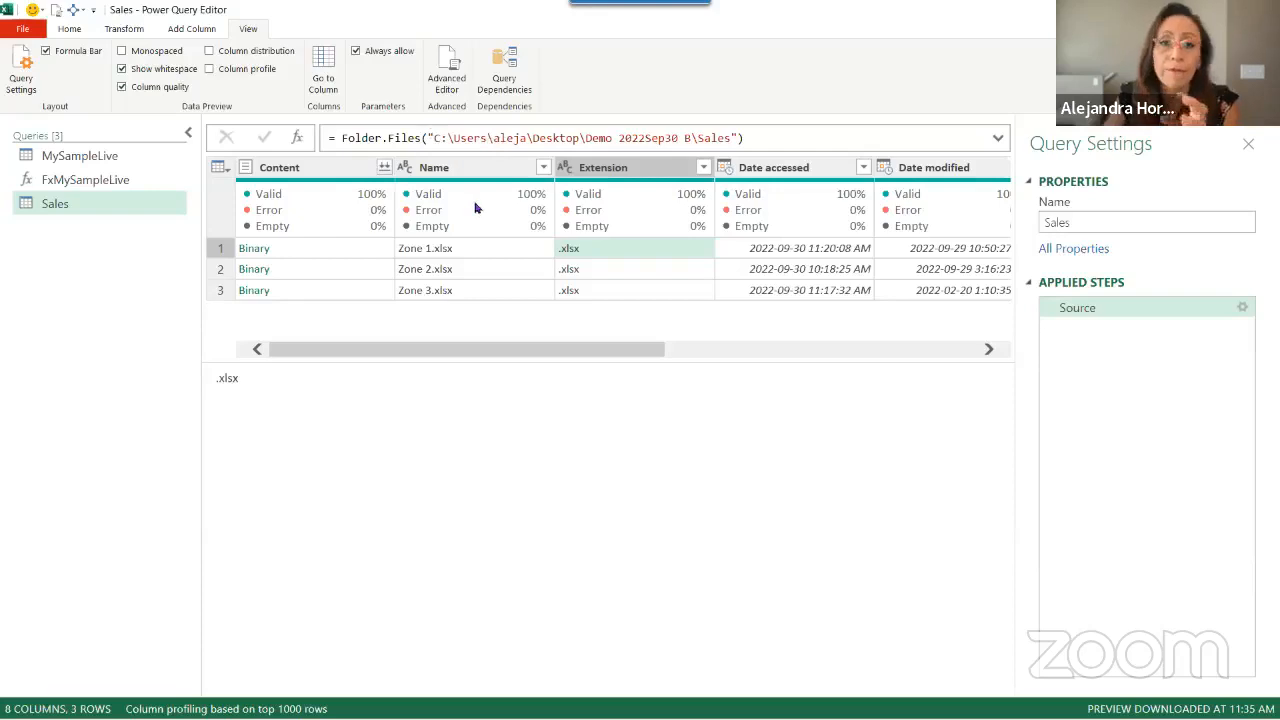
# Add a new query parameter named MyLocation and set its type to Text
pyautogui.moveTo(476, 207)
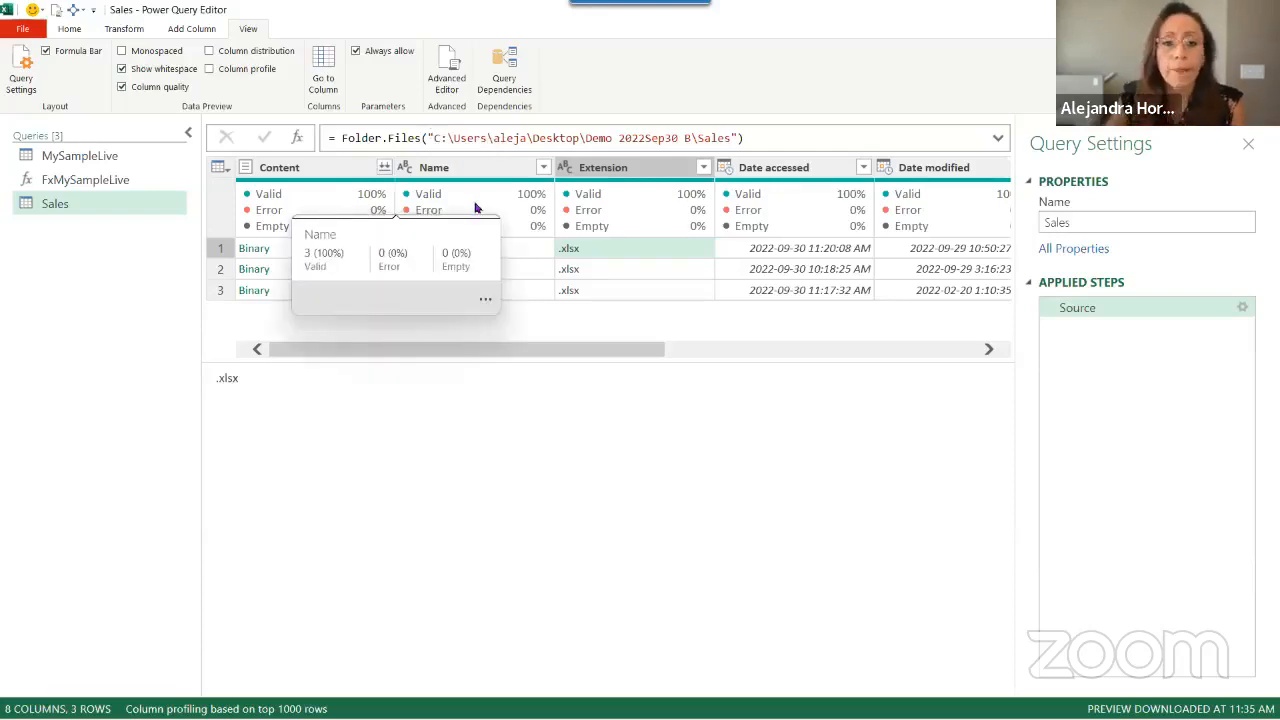
pyautogui.click(69, 29)
pyautogui.click(712, 86)
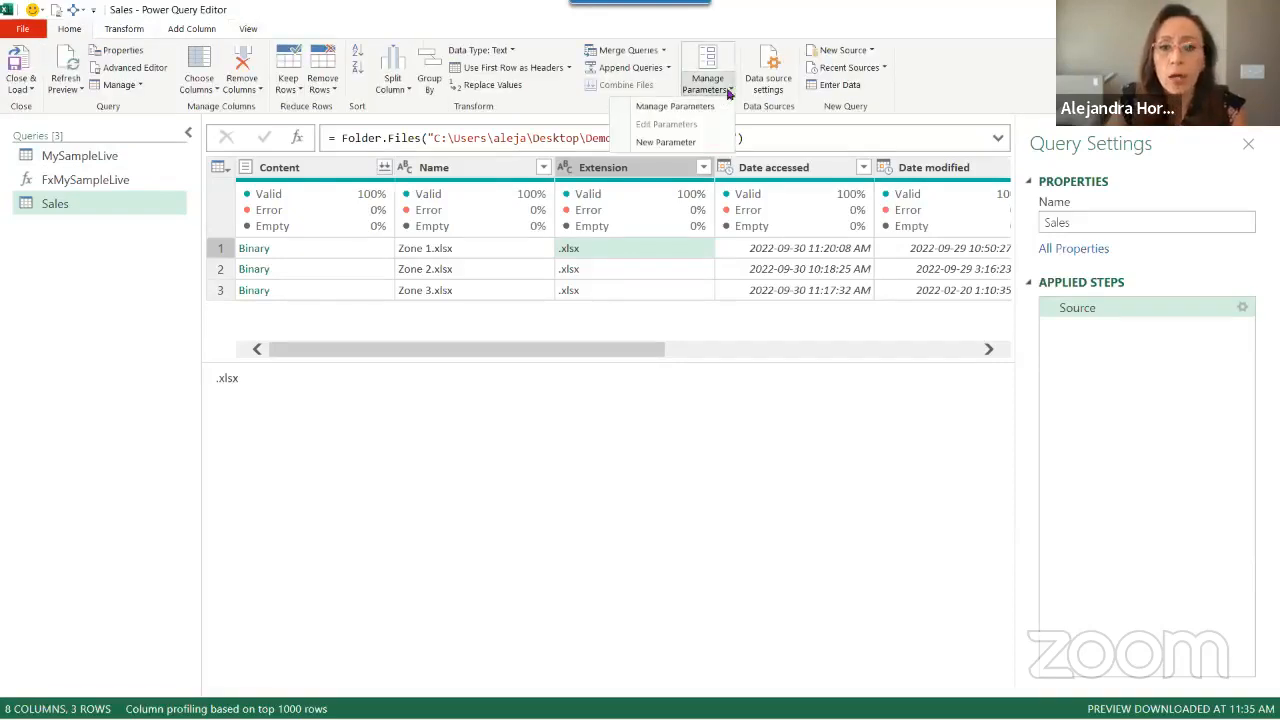
pyautogui.click(670, 143)
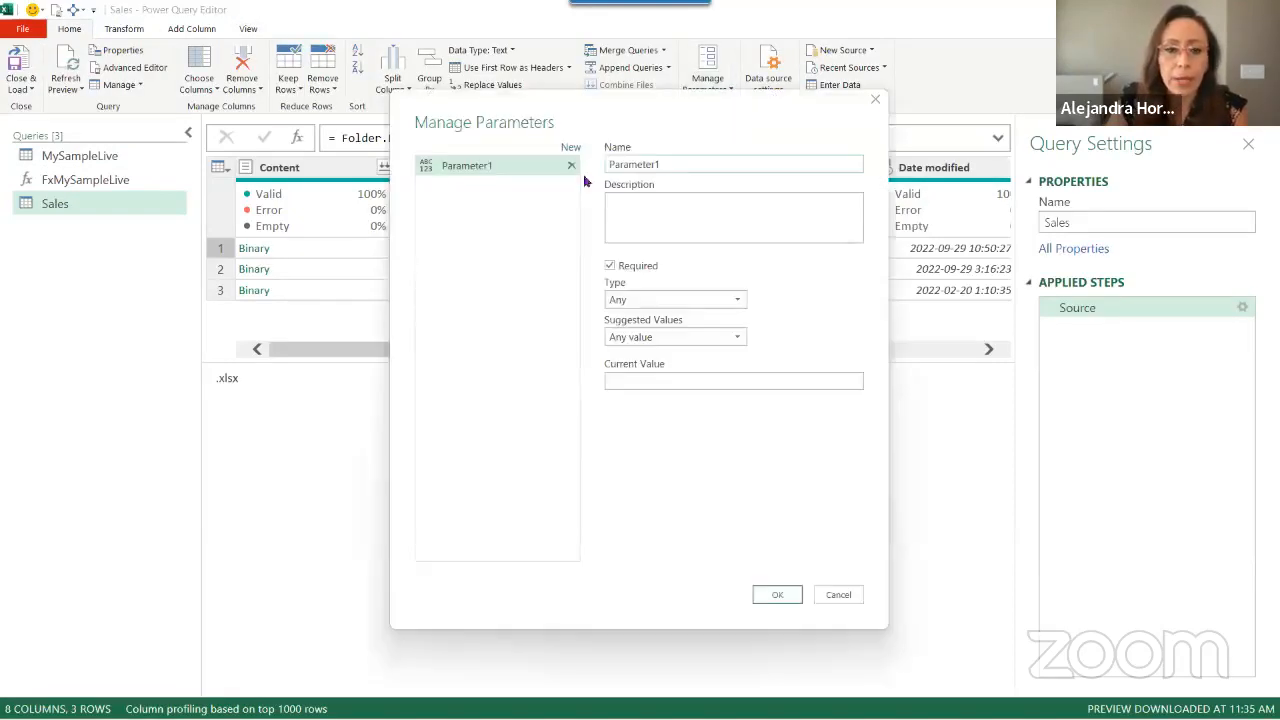
pyautogui.moveTo(697, 163); pyautogui.dragTo(537, 169)
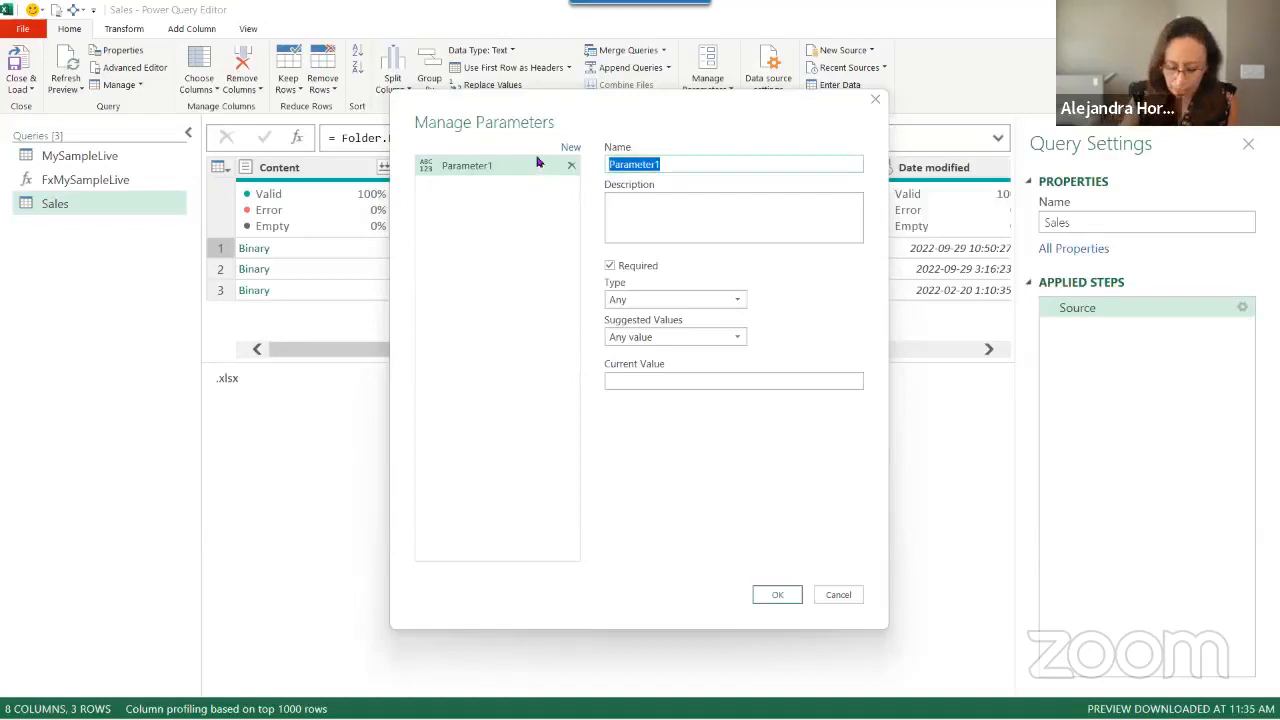
pyautogui.write('MyLocation')
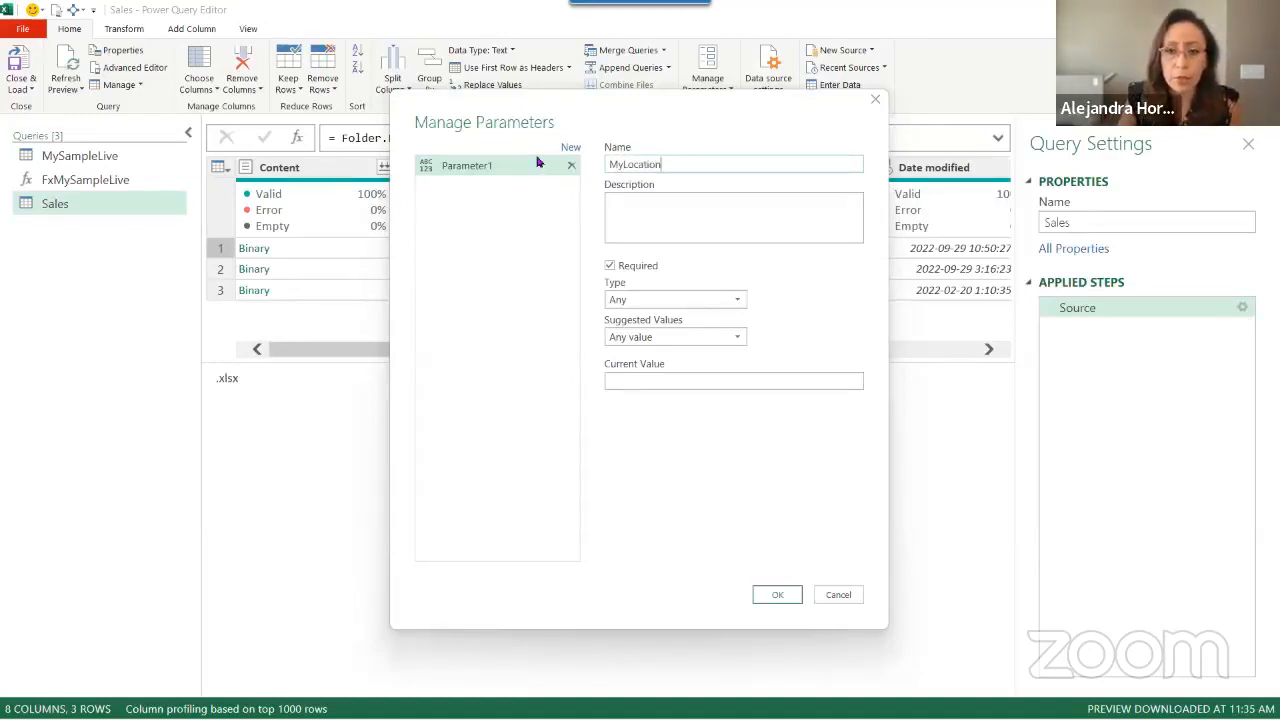
pyautogui.click(720, 299)
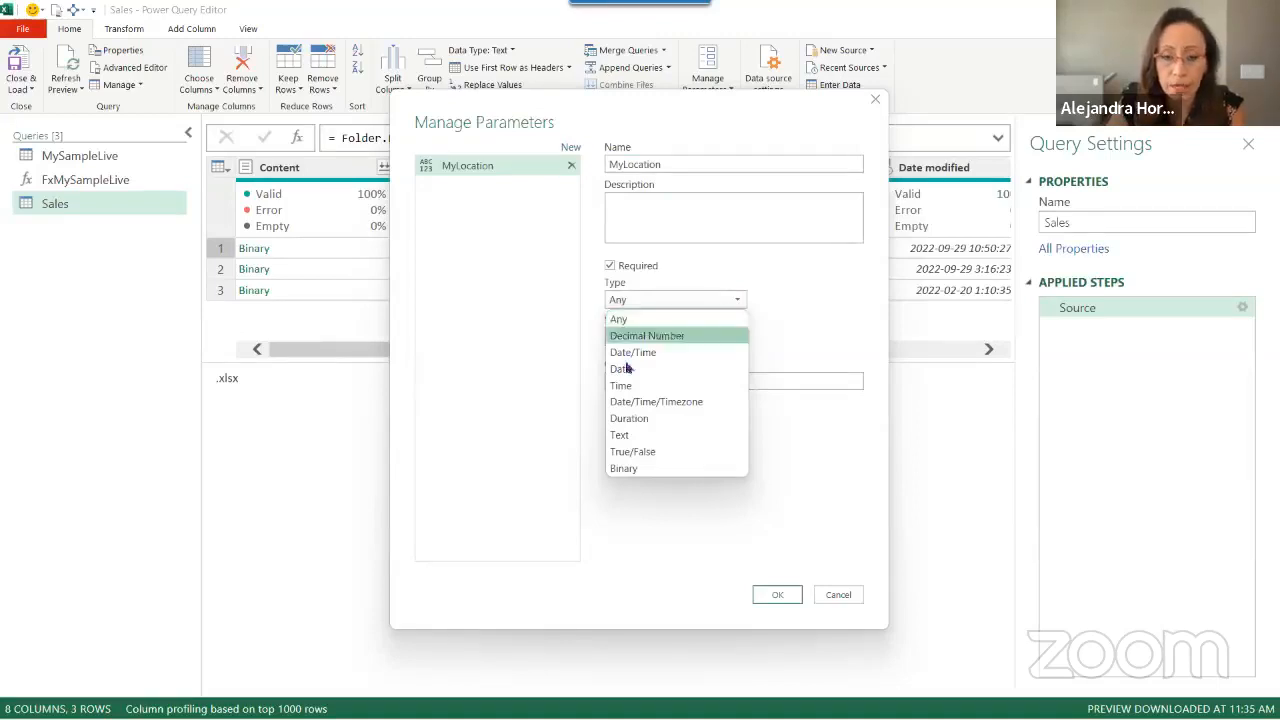
pyautogui.click(633, 435)
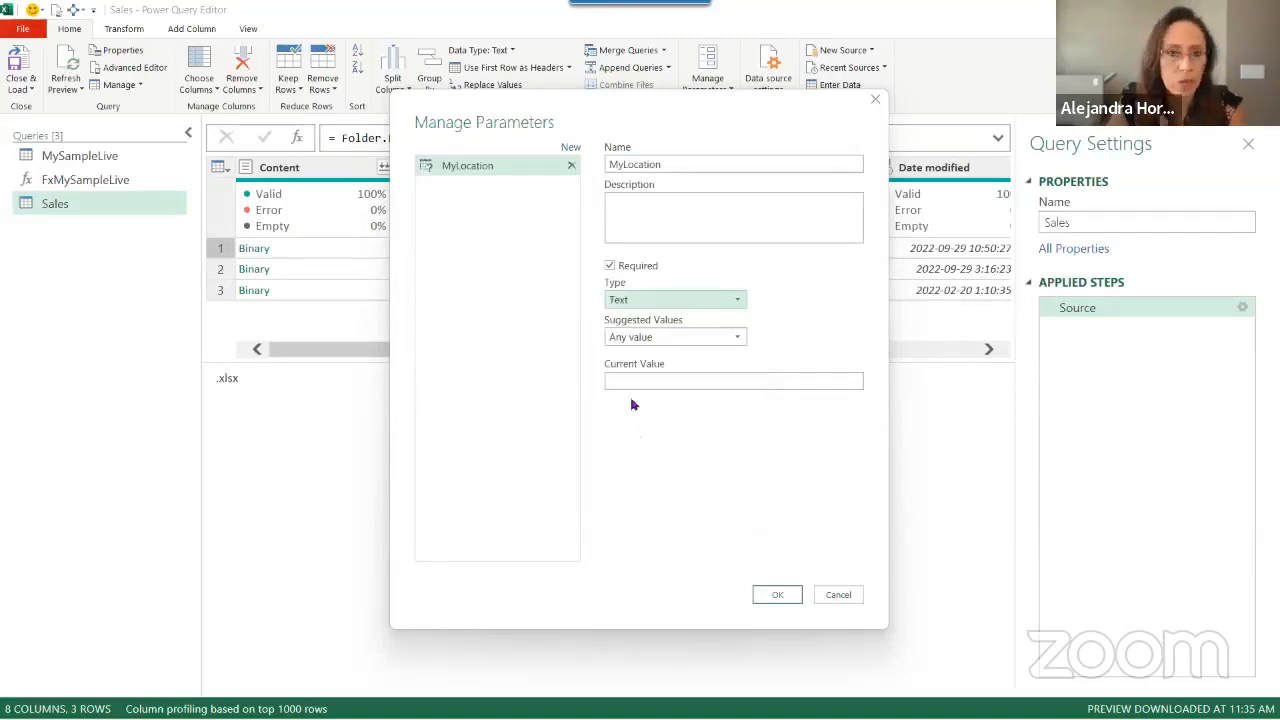
# Keep MyLocation's suggested values at Any value, paste the copied Sales folder path as its current value, and create the parameter
pyautogui.click(641, 339)
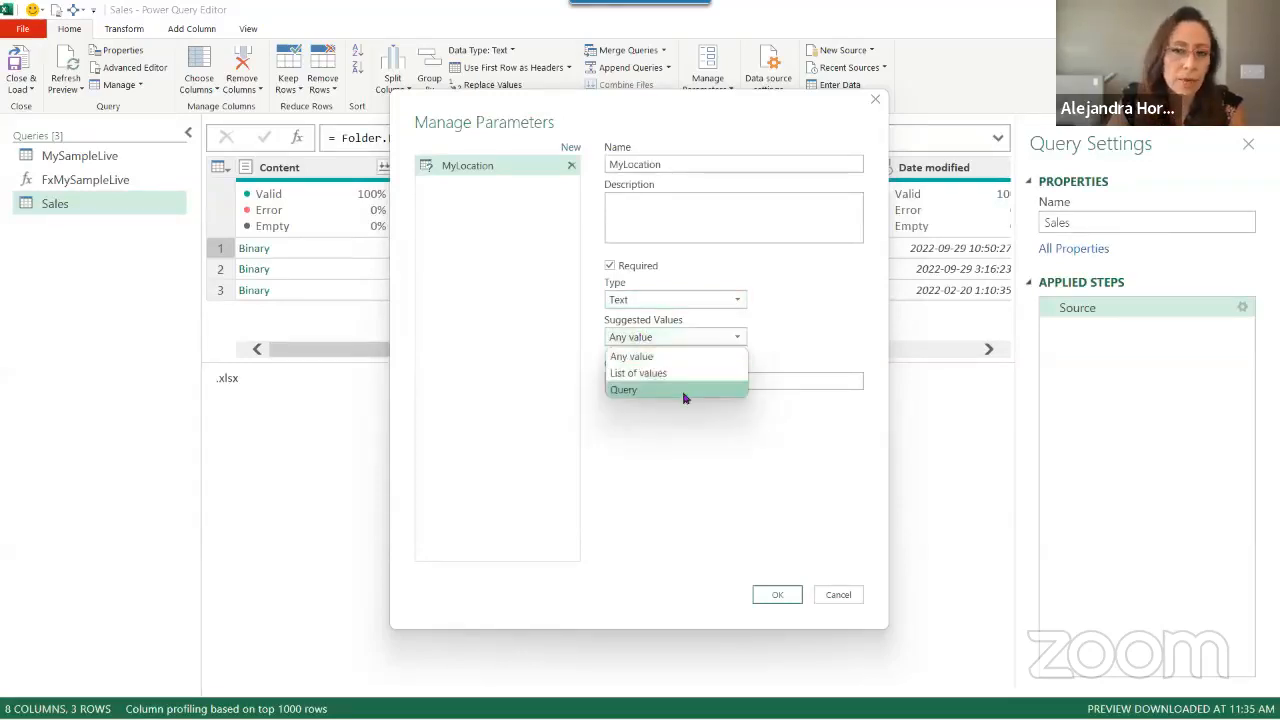
pyautogui.click(800, 349)
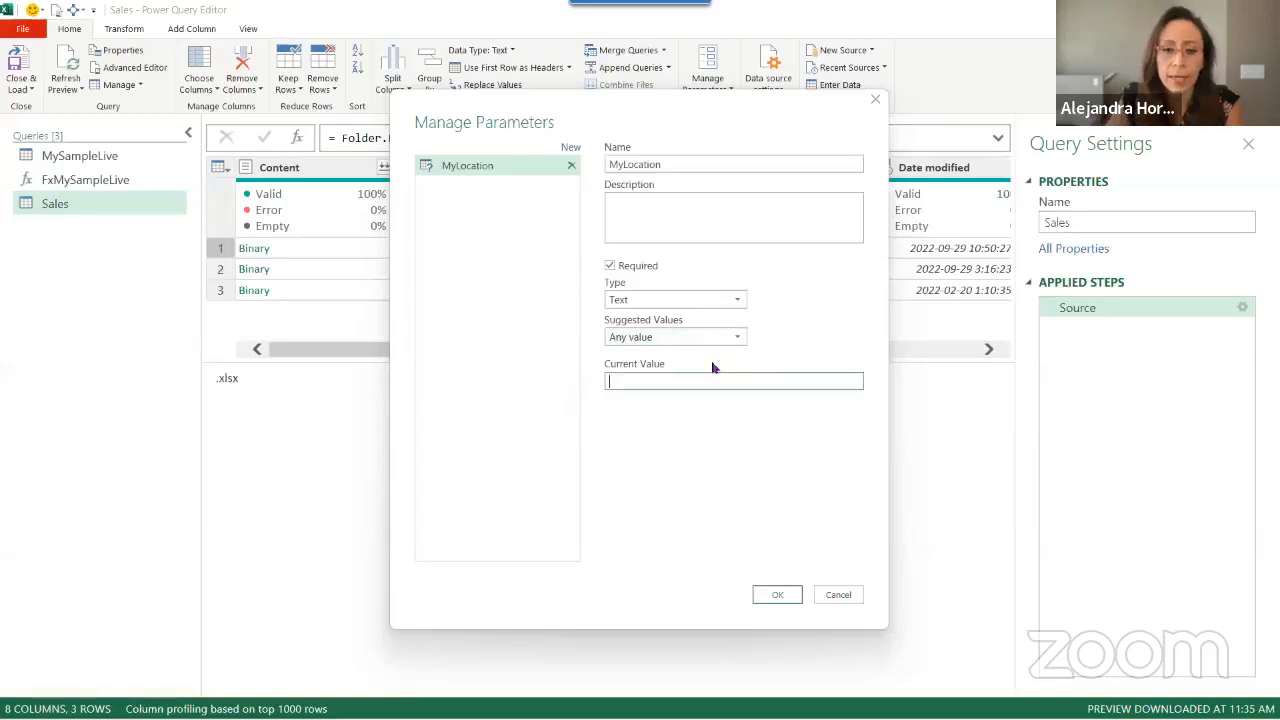
pyautogui.hotkey('ctrl', 'v')
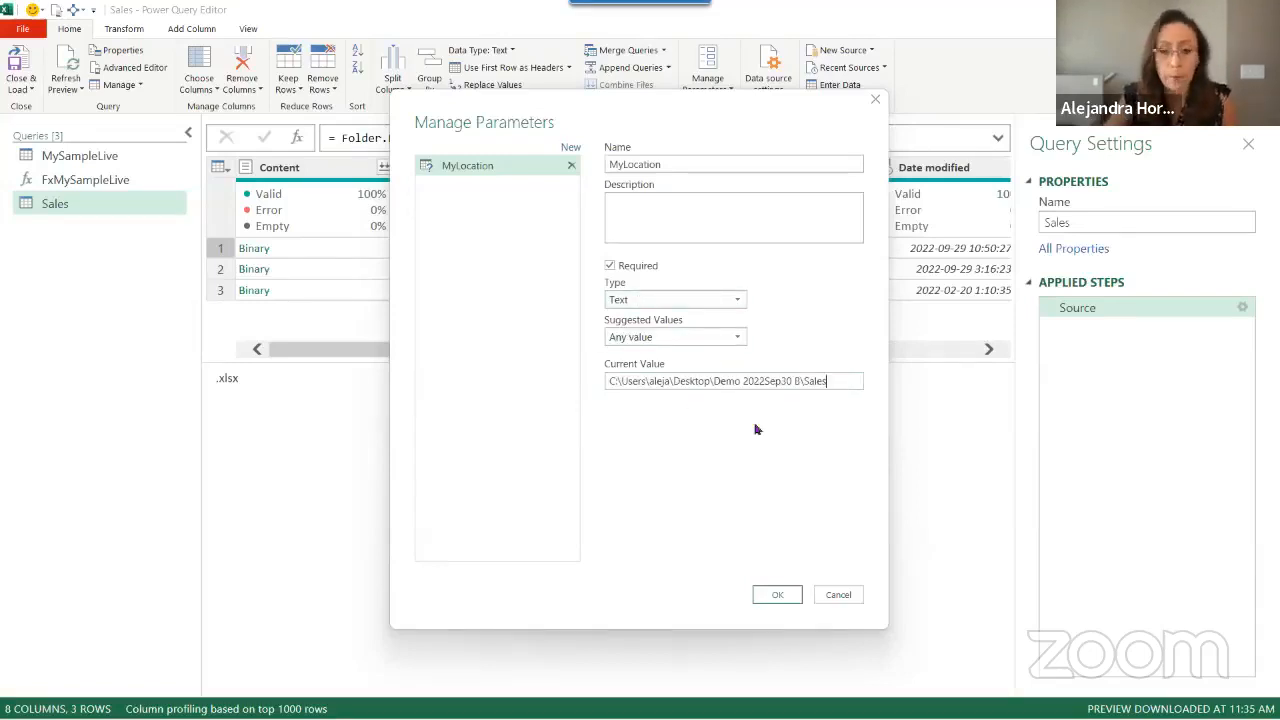
pyautogui.moveTo(684, 102); pyautogui.dragTo(694, 177)
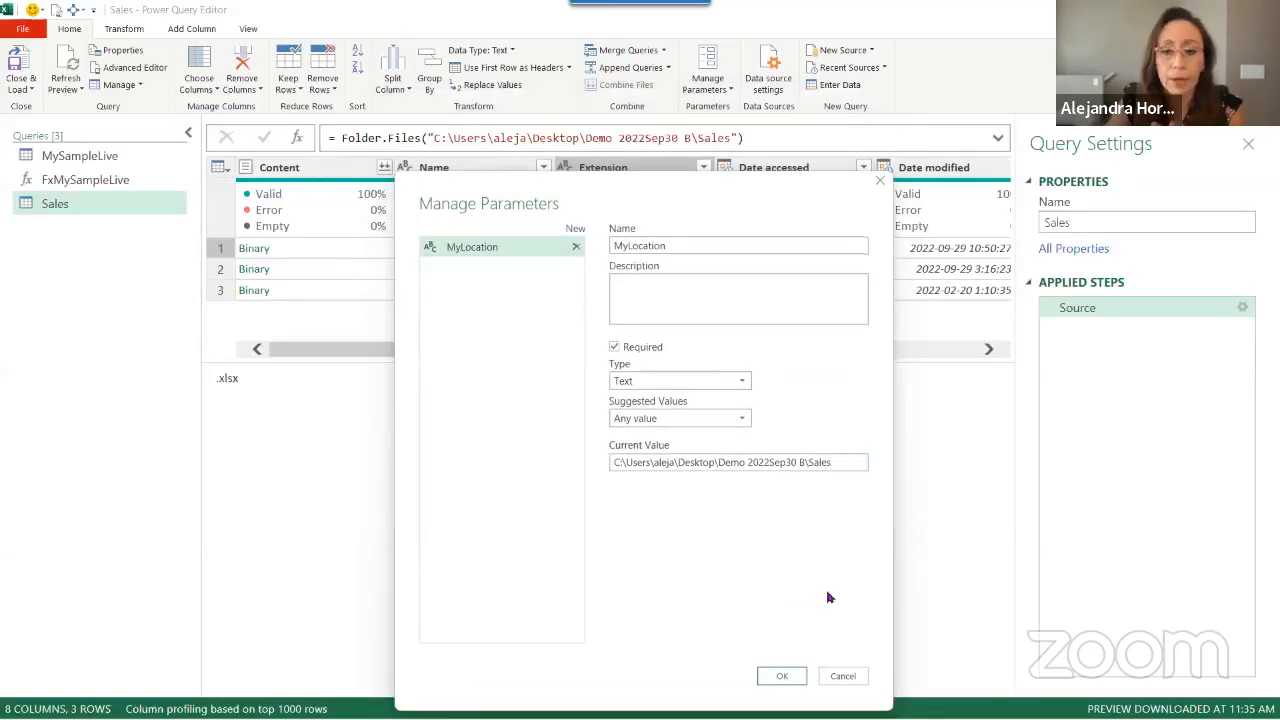
pyautogui.click(780, 676)
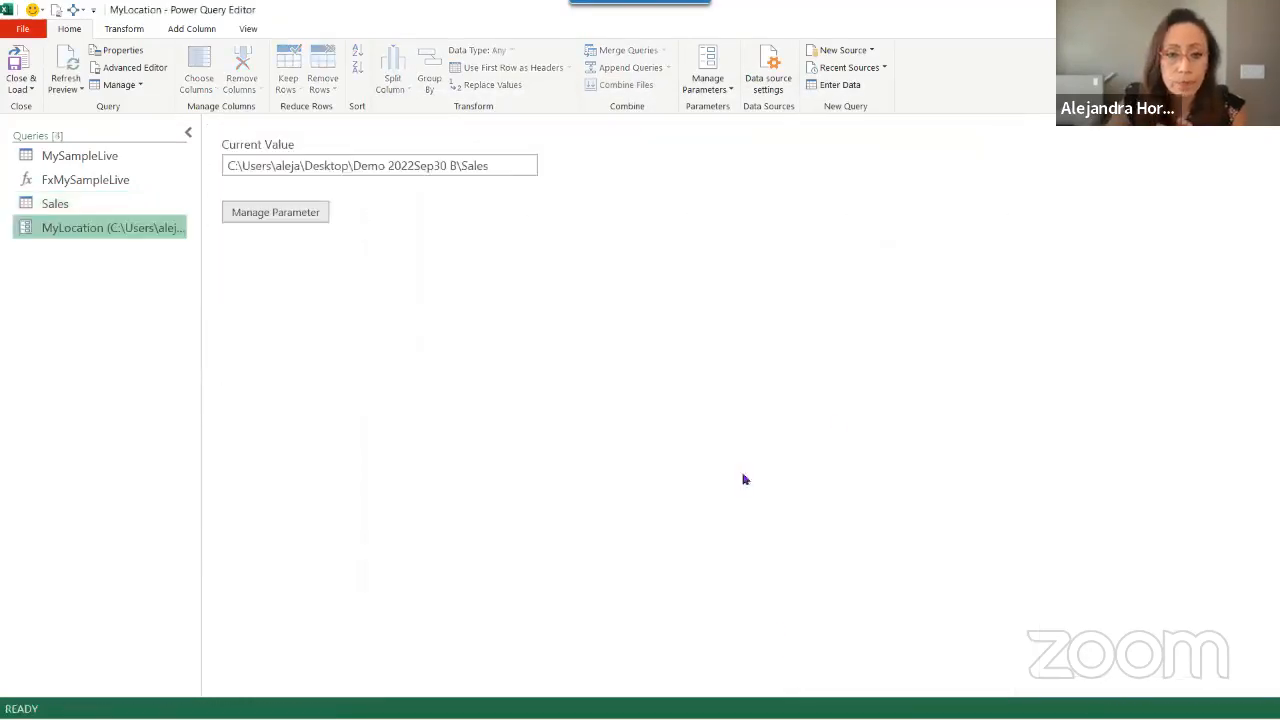
# Replace the quoted path in the Sales query's Source formula with the parameter, making it Folder.Files(MyLocation)
pyautogui.click(118, 206)
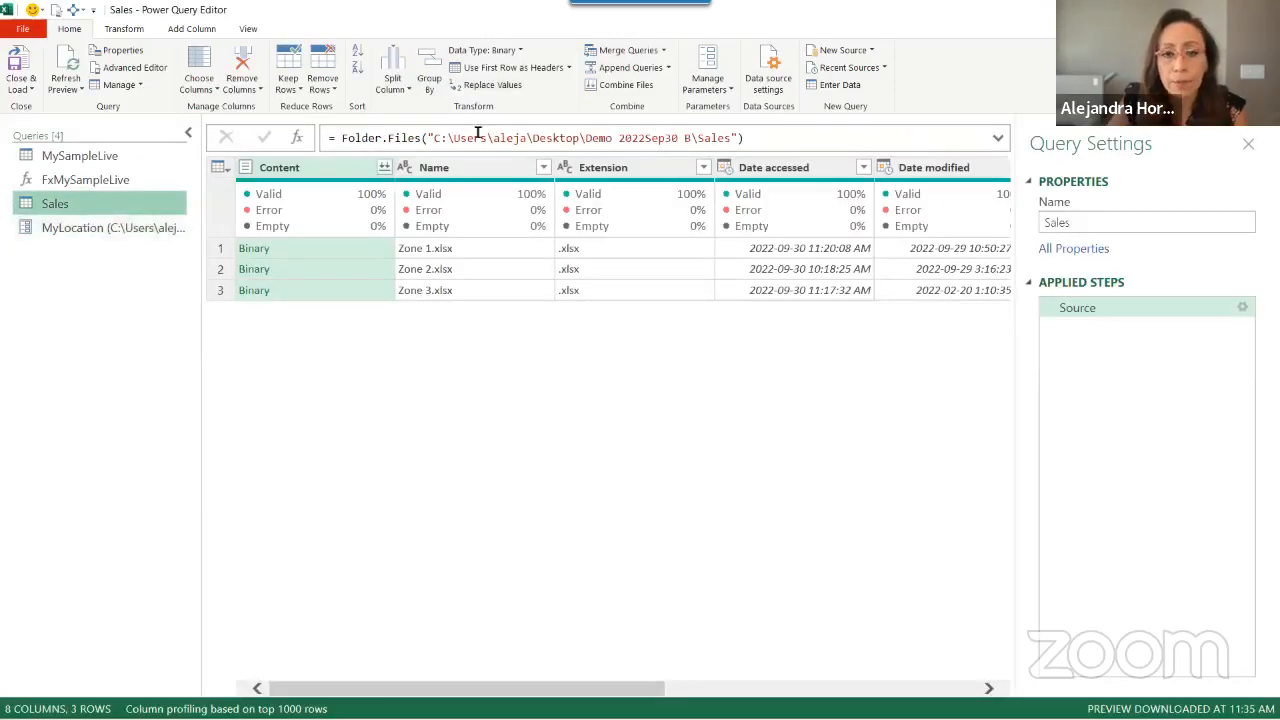
pyautogui.moveTo(428, 138); pyautogui.dragTo(740, 137)
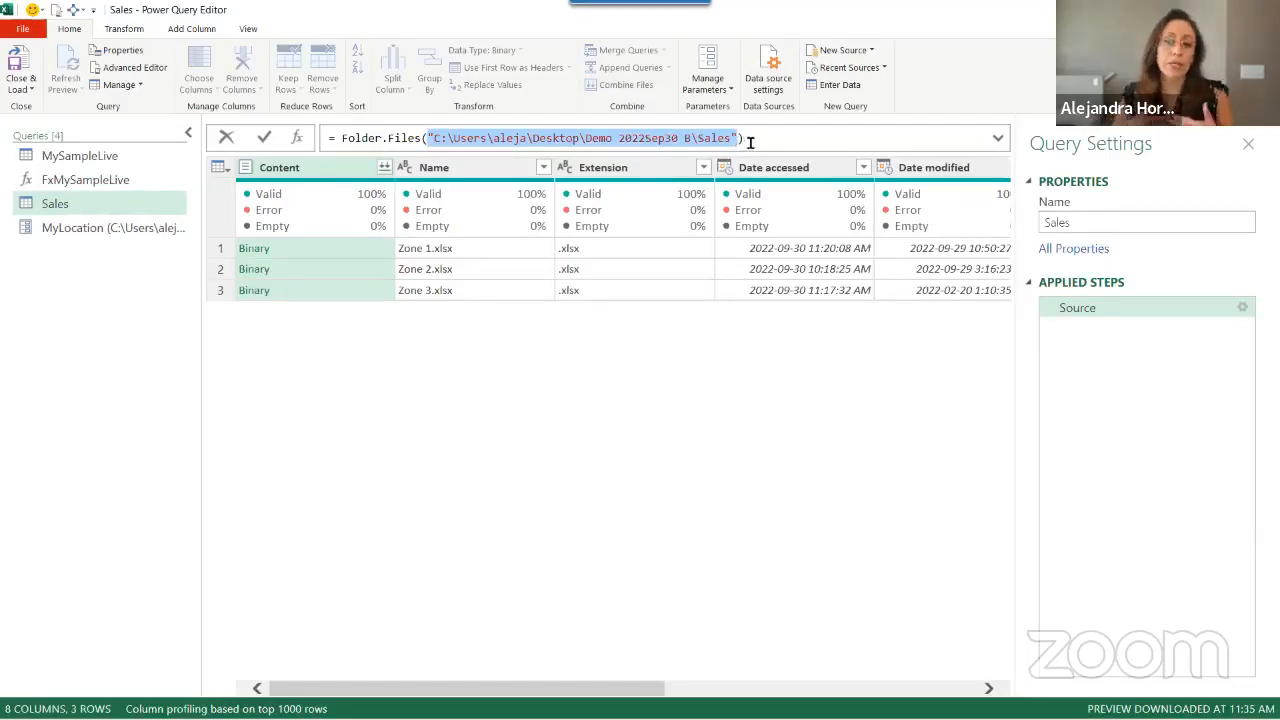
pyautogui.hotkey('shift', 'Right')
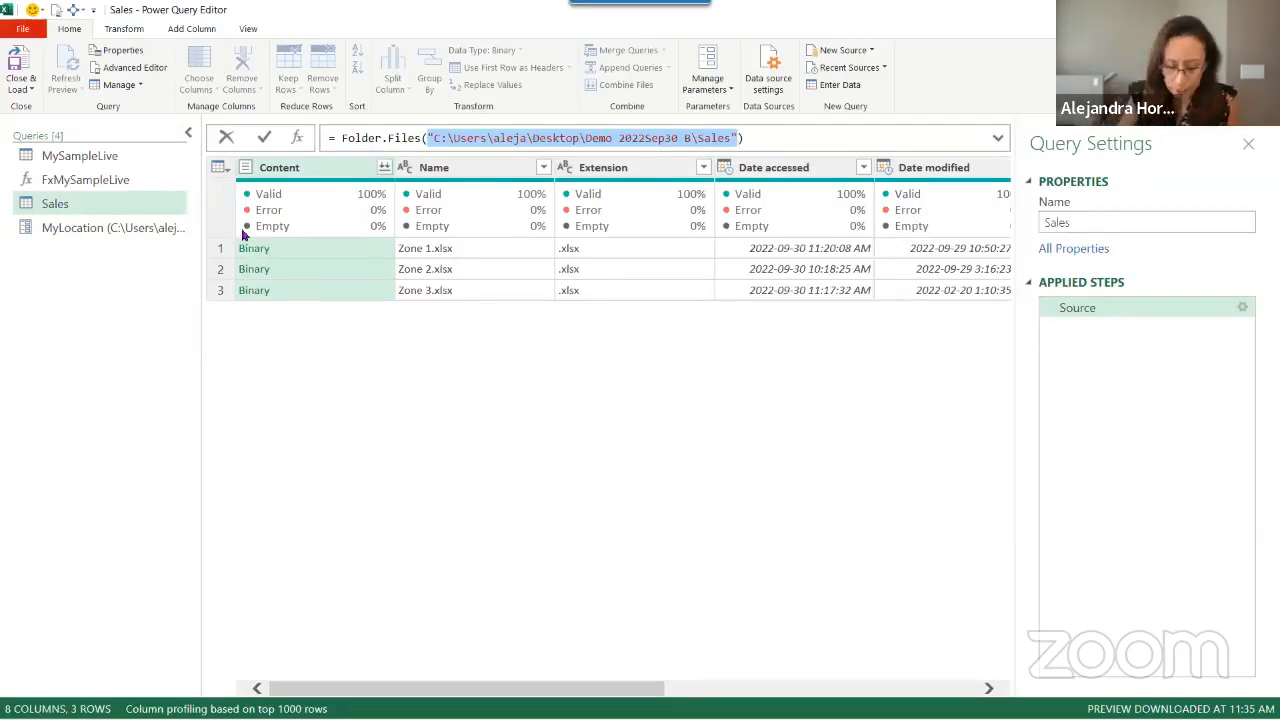
pyautogui.write('My')
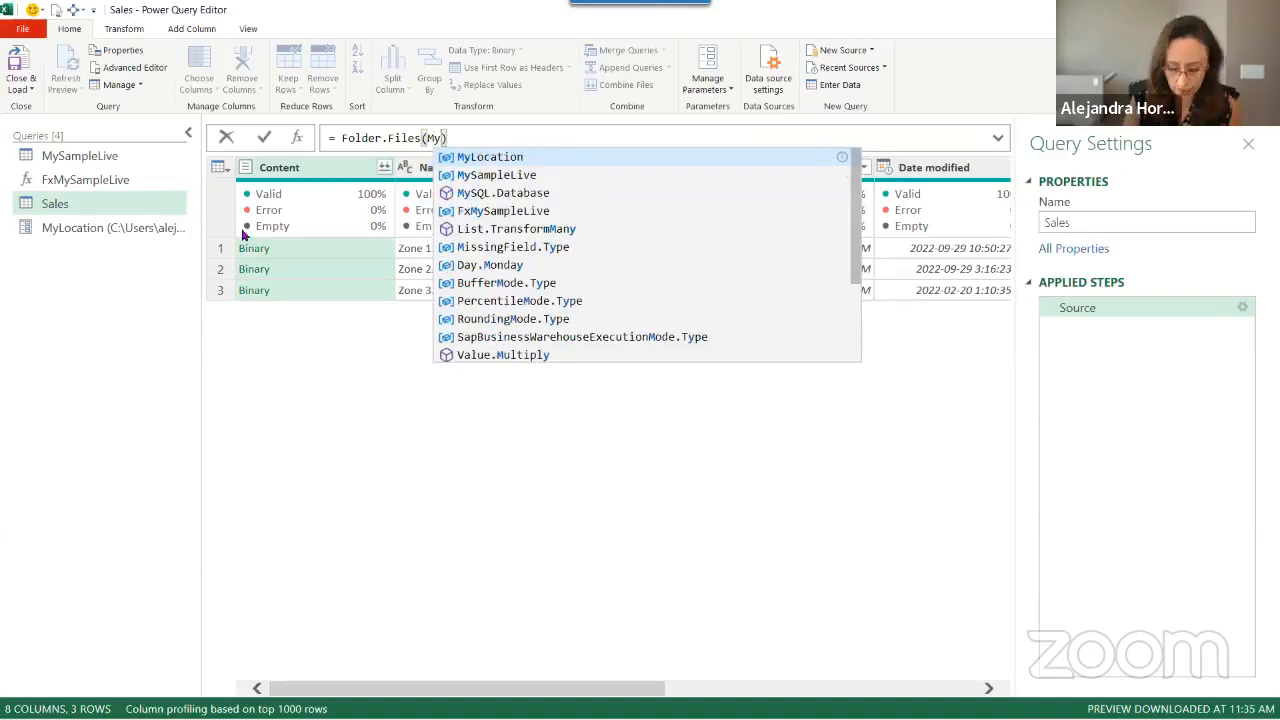
pyautogui.write('Location')
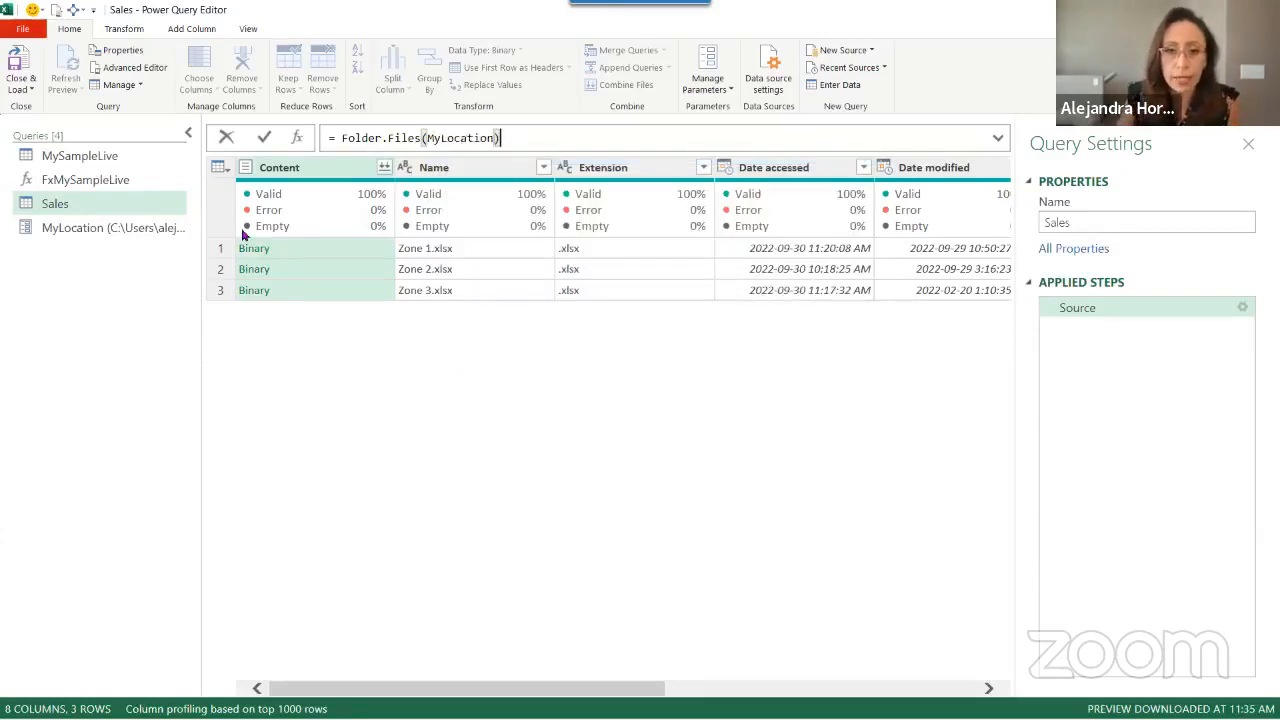
pyautogui.press('Return')
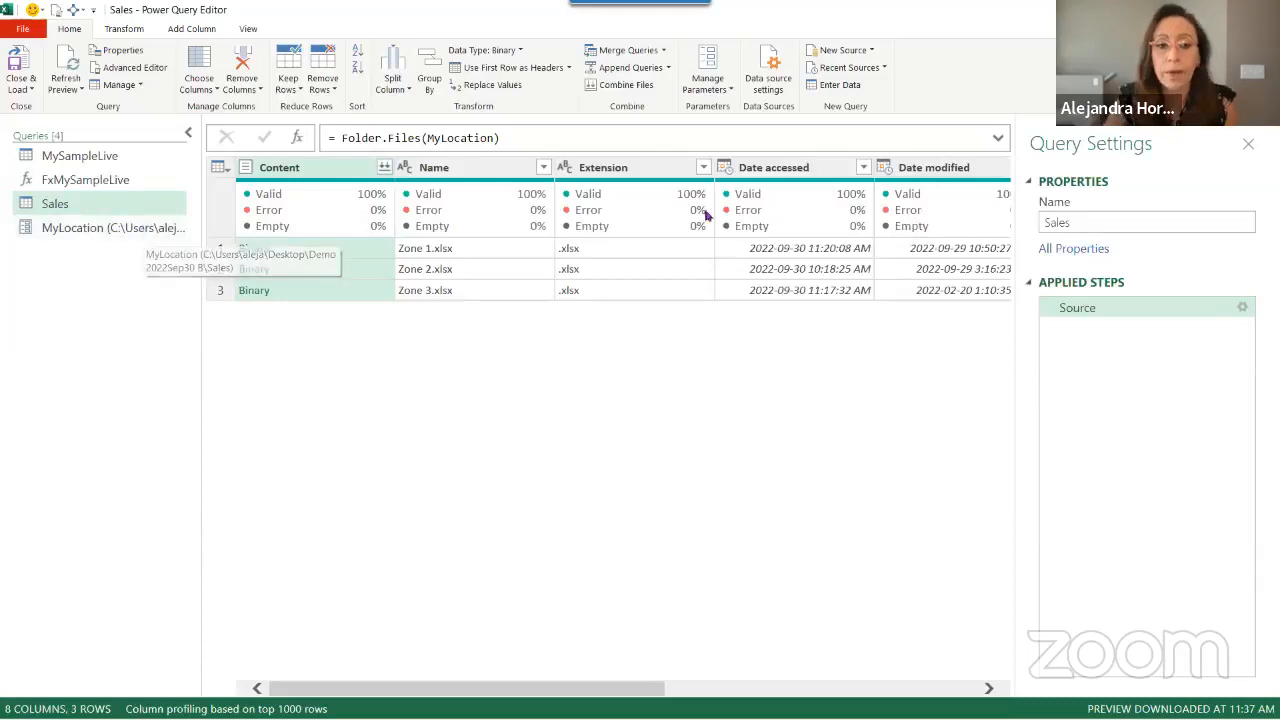
# Open the MyLocation parameter and select the whole folder path in its current value
pyautogui.click(128, 232)
pyautogui.moveTo(497, 165); pyautogui.dragTo(226, 166)
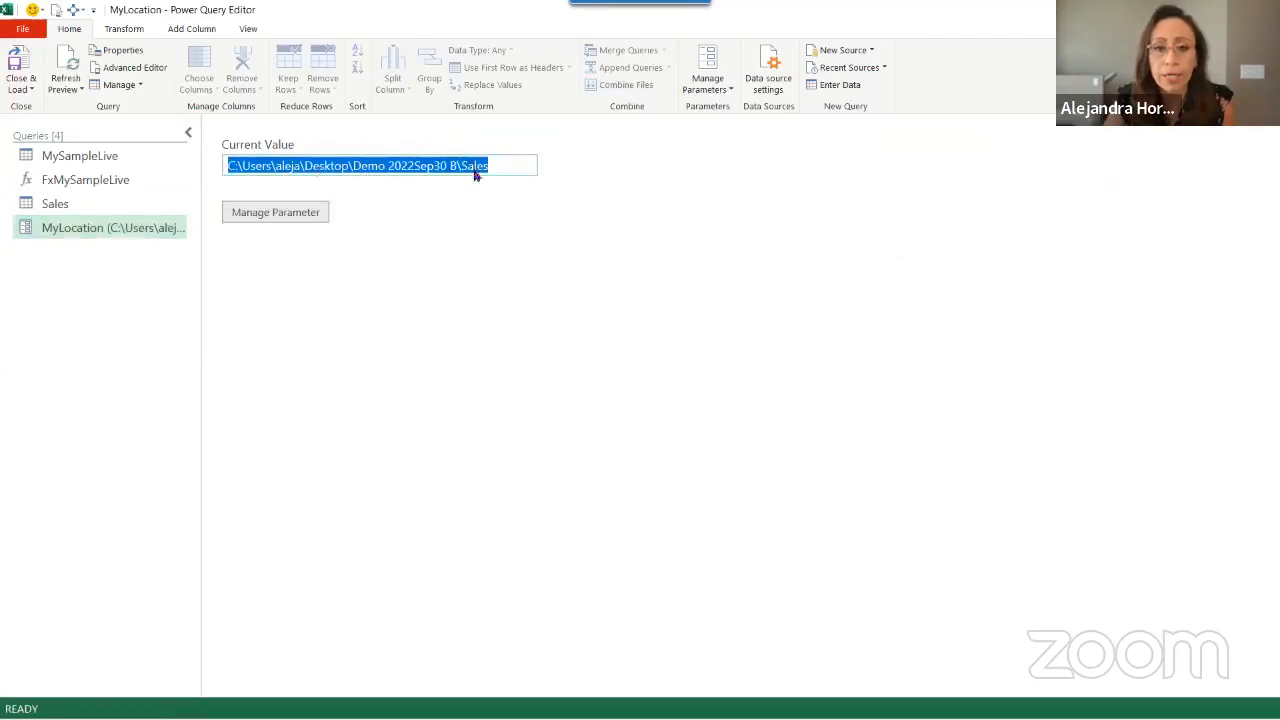
# Convert the text in the Sales query's Extension column to uppercase
pyautogui.click(94, 201)
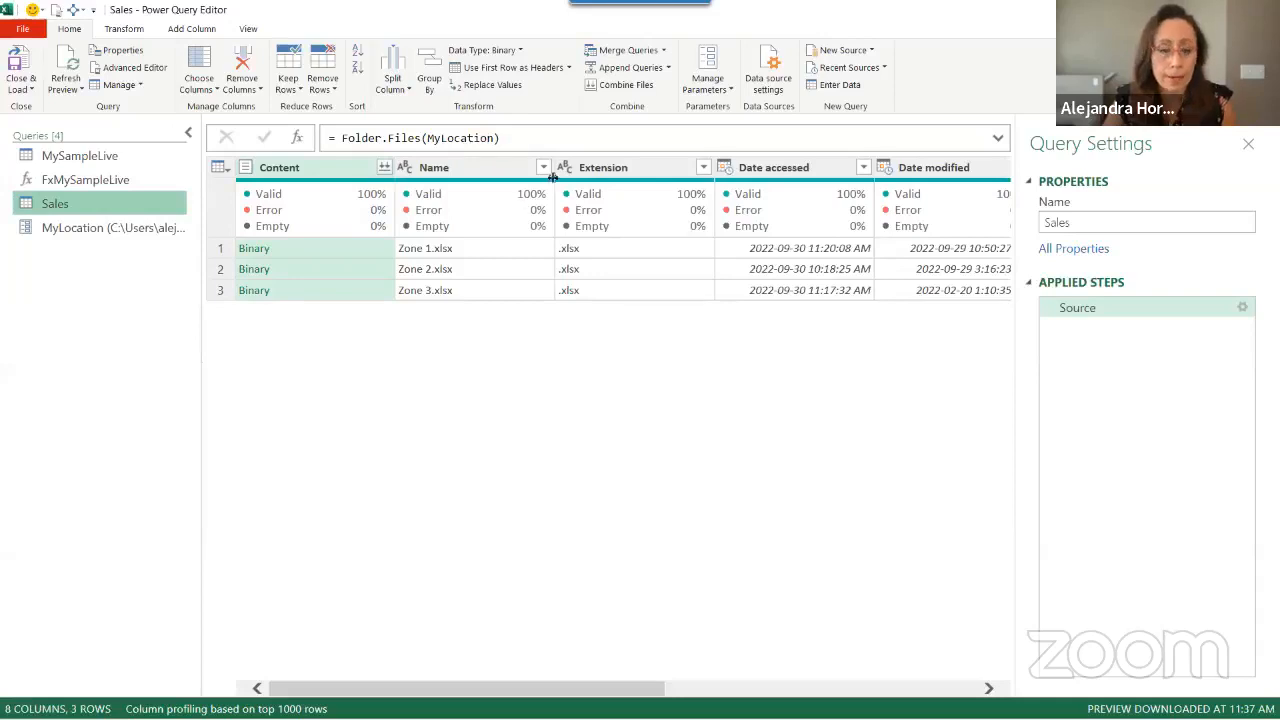
pyautogui.click(631, 168)
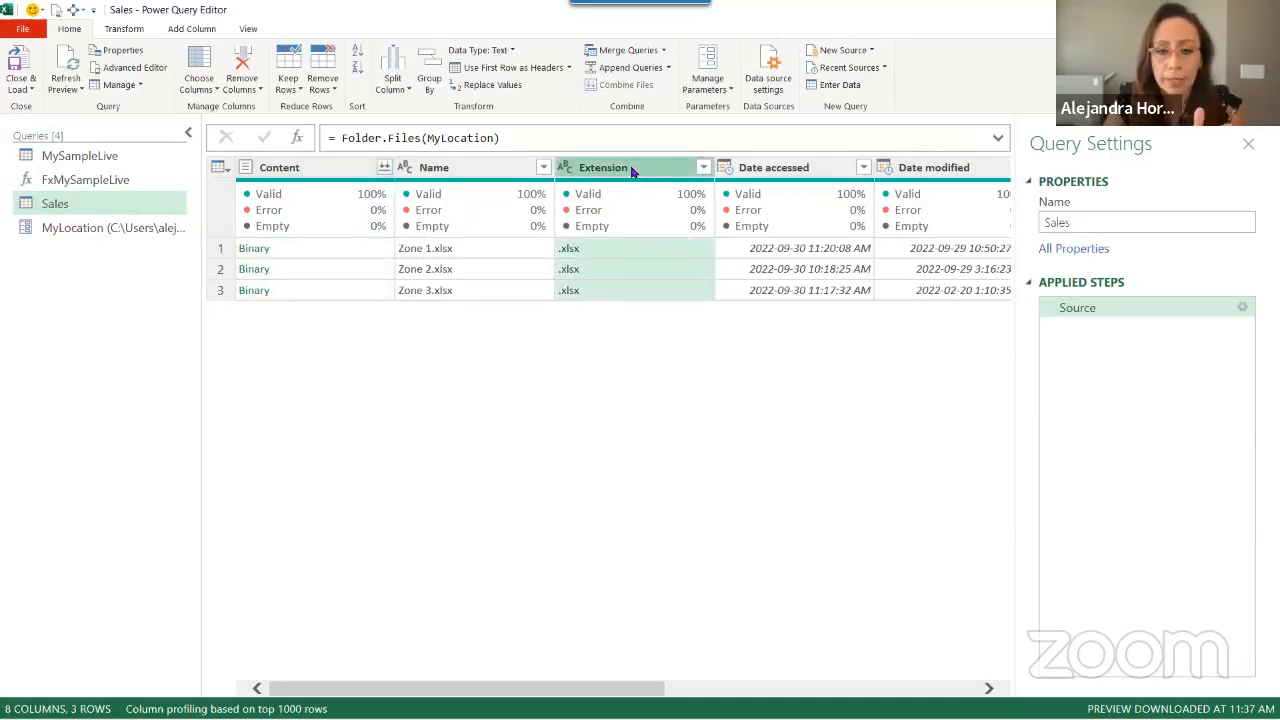
pyautogui.rightClick(631, 169)
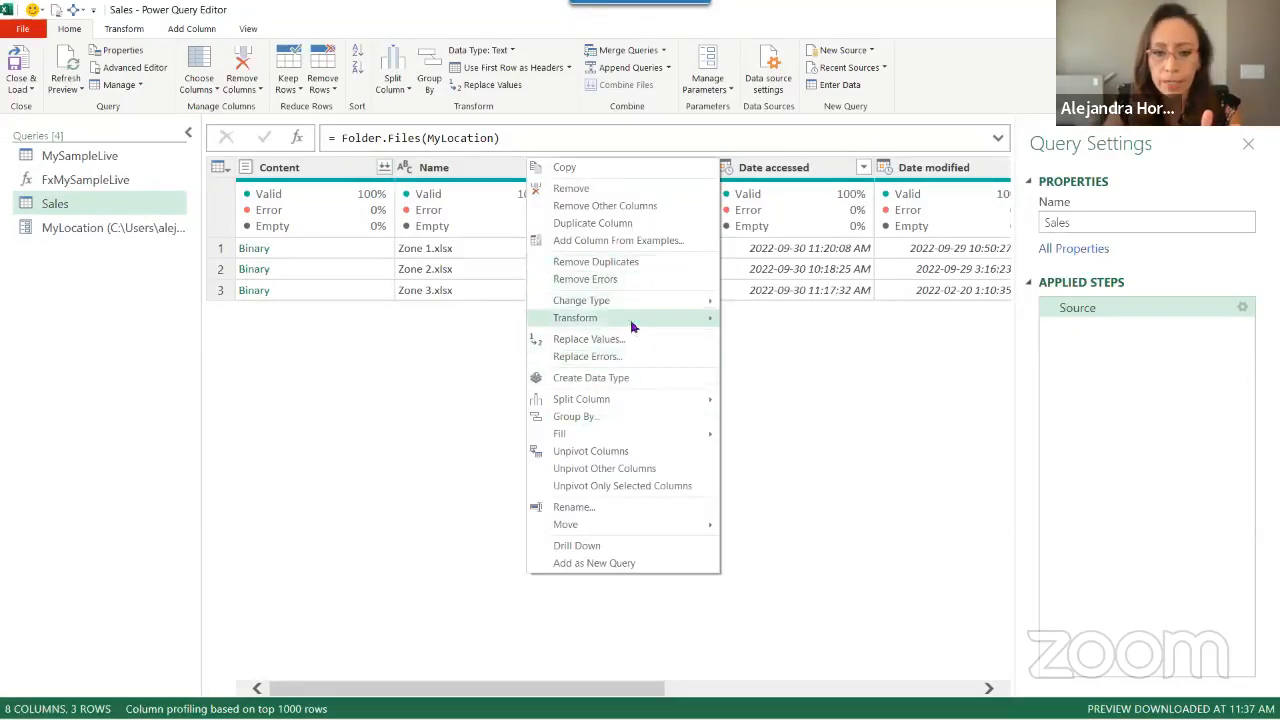
pyautogui.moveTo(640, 322)
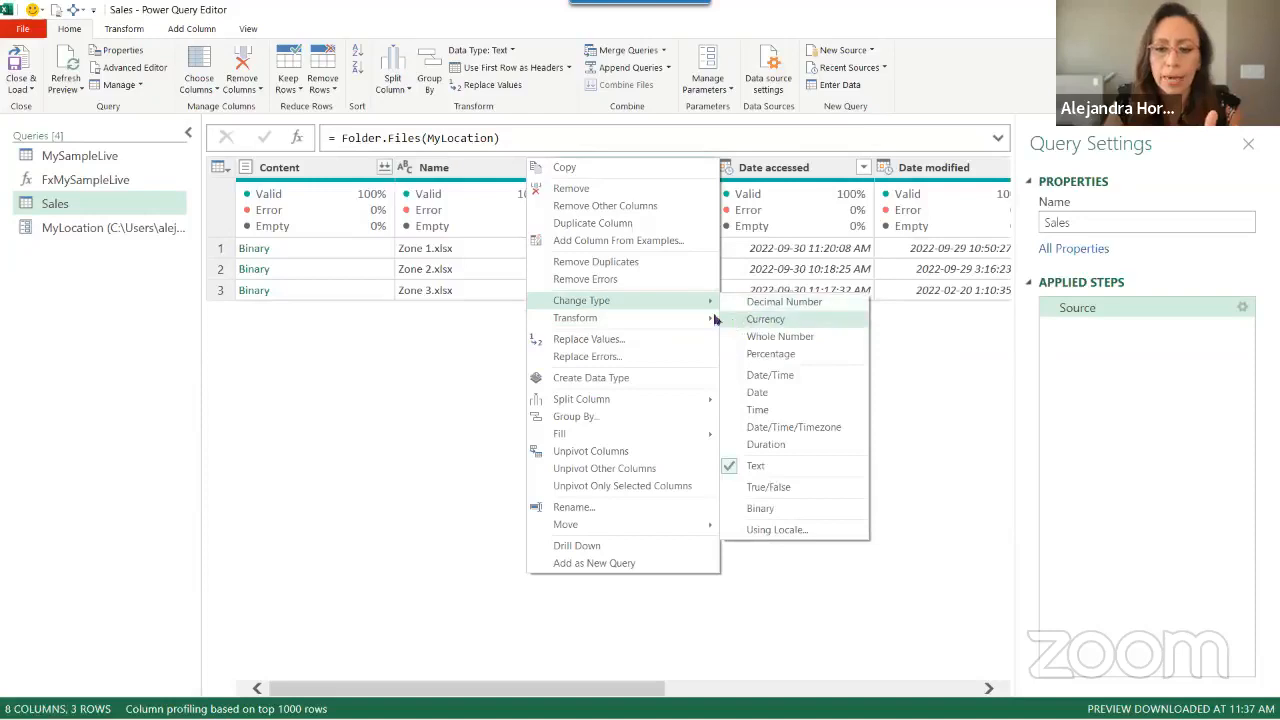
pyautogui.click(766, 334)
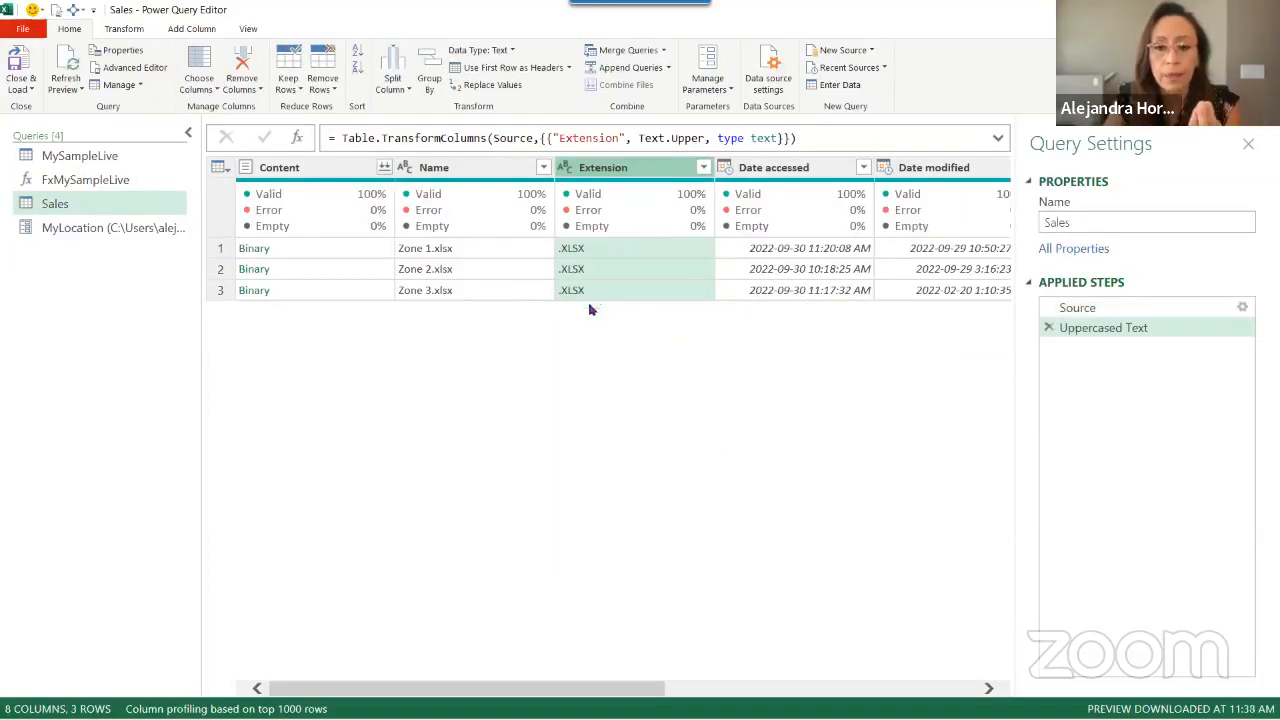
# Filter the Sales query to keep only rows whose Extension equals .XLSX, and check the comparison in the step's formula
pyautogui.click(600, 252)
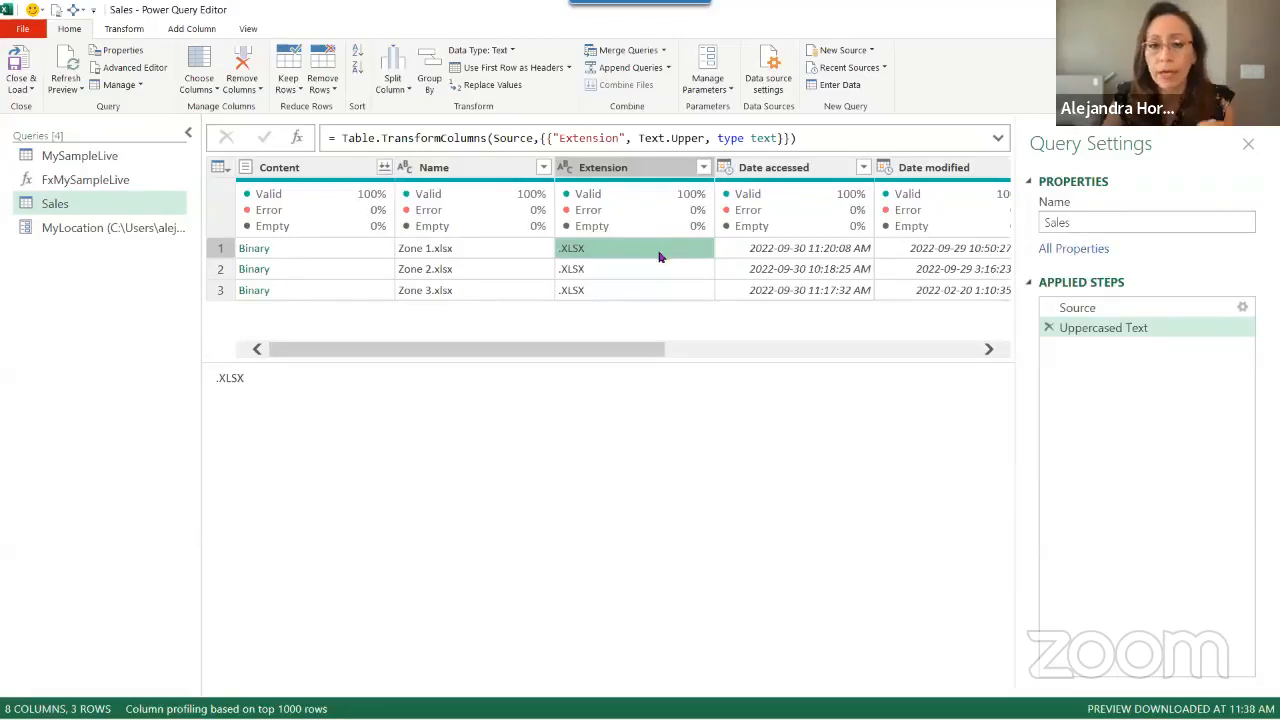
pyautogui.rightClick(643, 253)
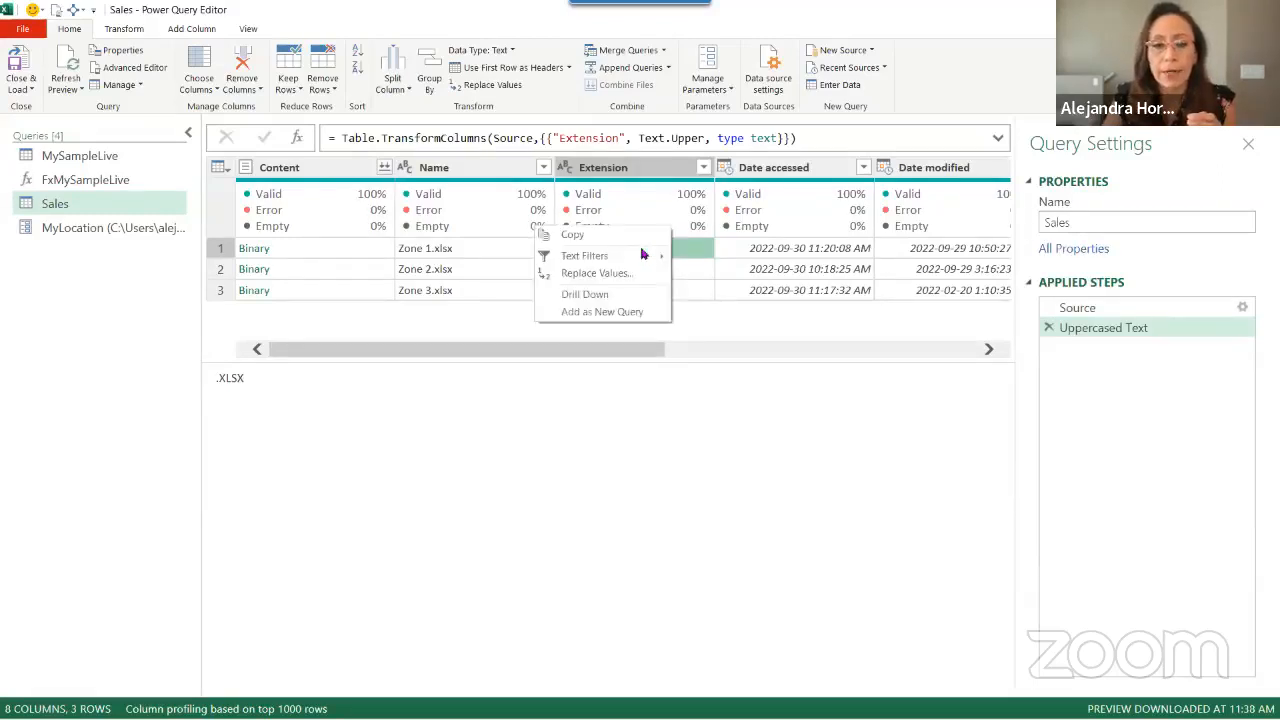
pyautogui.moveTo(643, 255)
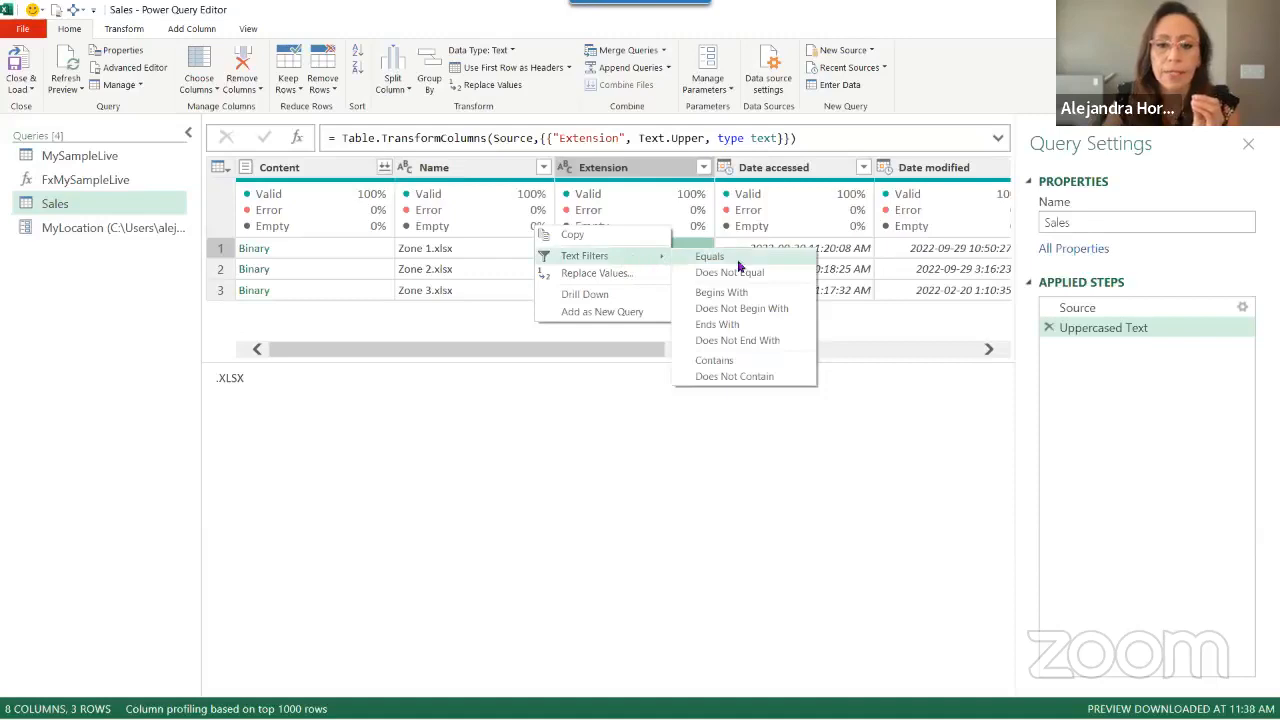
pyautogui.click(700, 256)
pyautogui.click(783, 137)
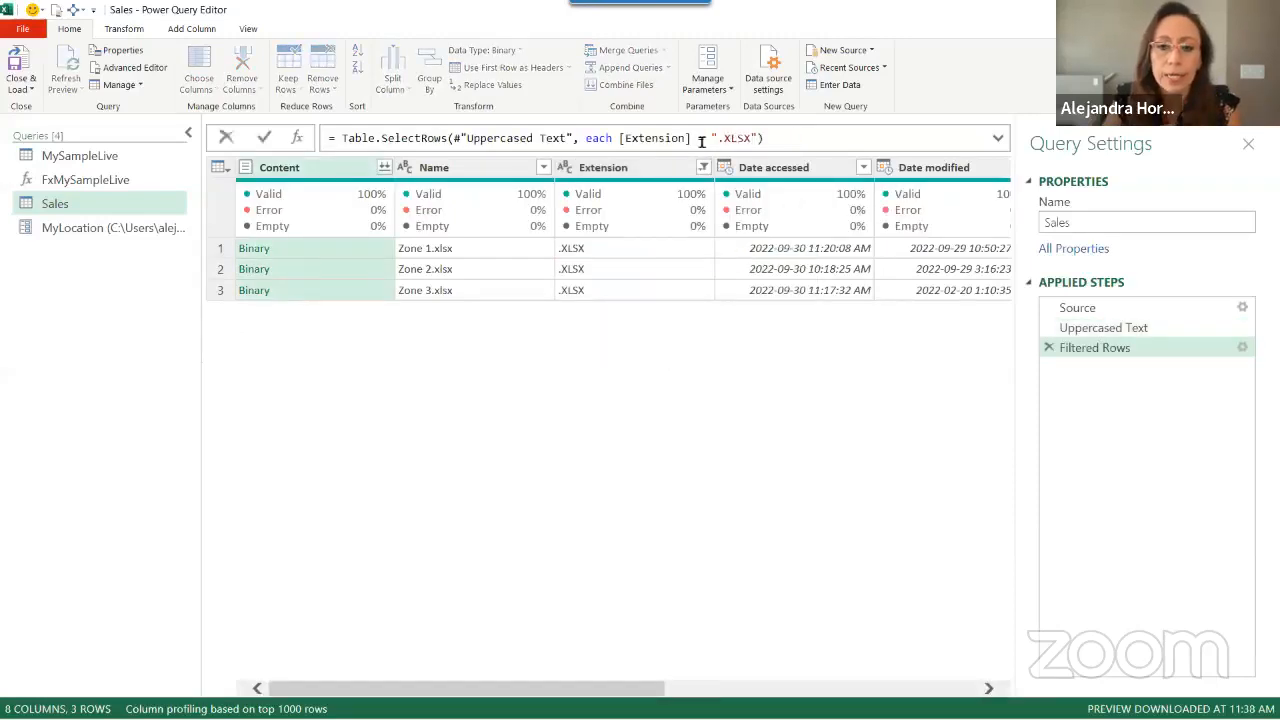
pyautogui.moveTo(684, 141)
pyautogui.mouseDown()
pyautogui.moveTo(740, 141)
pyautogui.moveTo(680, 139)
pyautogui.moveTo(722, 139)
pyautogui.moveTo(705, 139)
pyautogui.mouseUp()
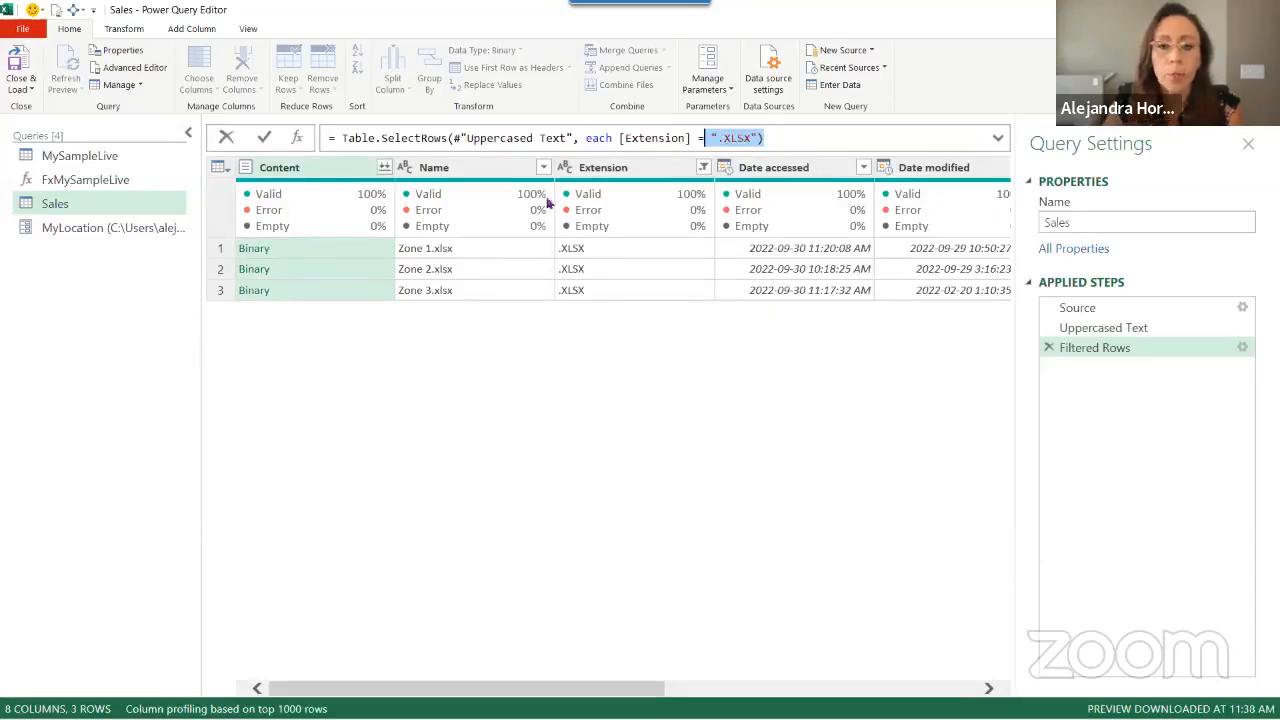
pyautogui.press('Return')
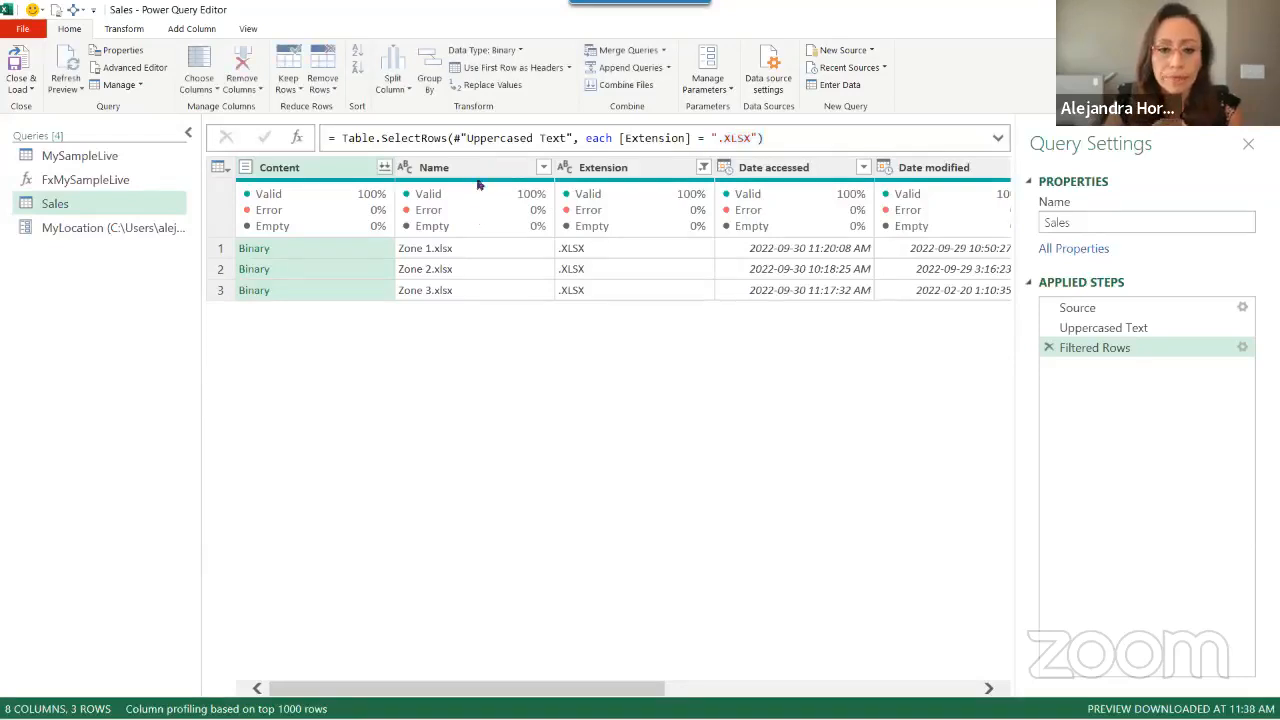
# Filter the Name column to keep only files whose name does not begin with ~
pyautogui.click(479, 175)
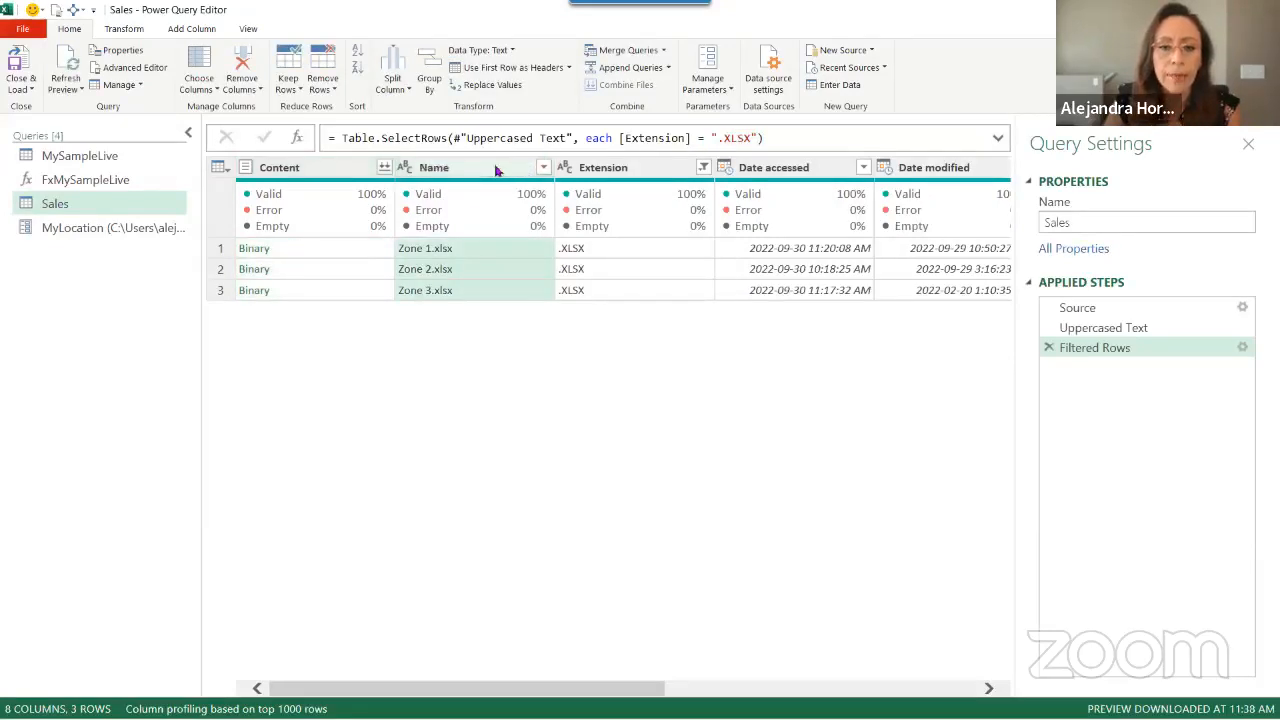
pyautogui.rightClick(497, 170)
pyautogui.click(387, 369)
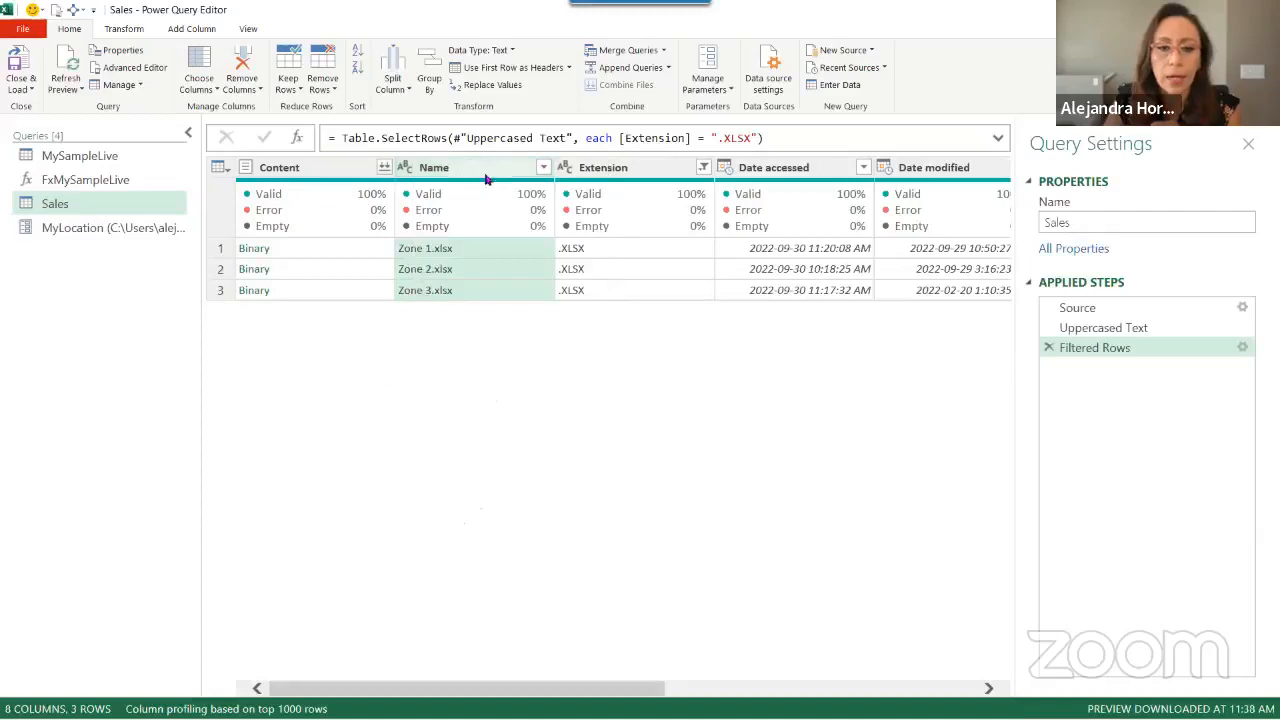
pyautogui.click(543, 169)
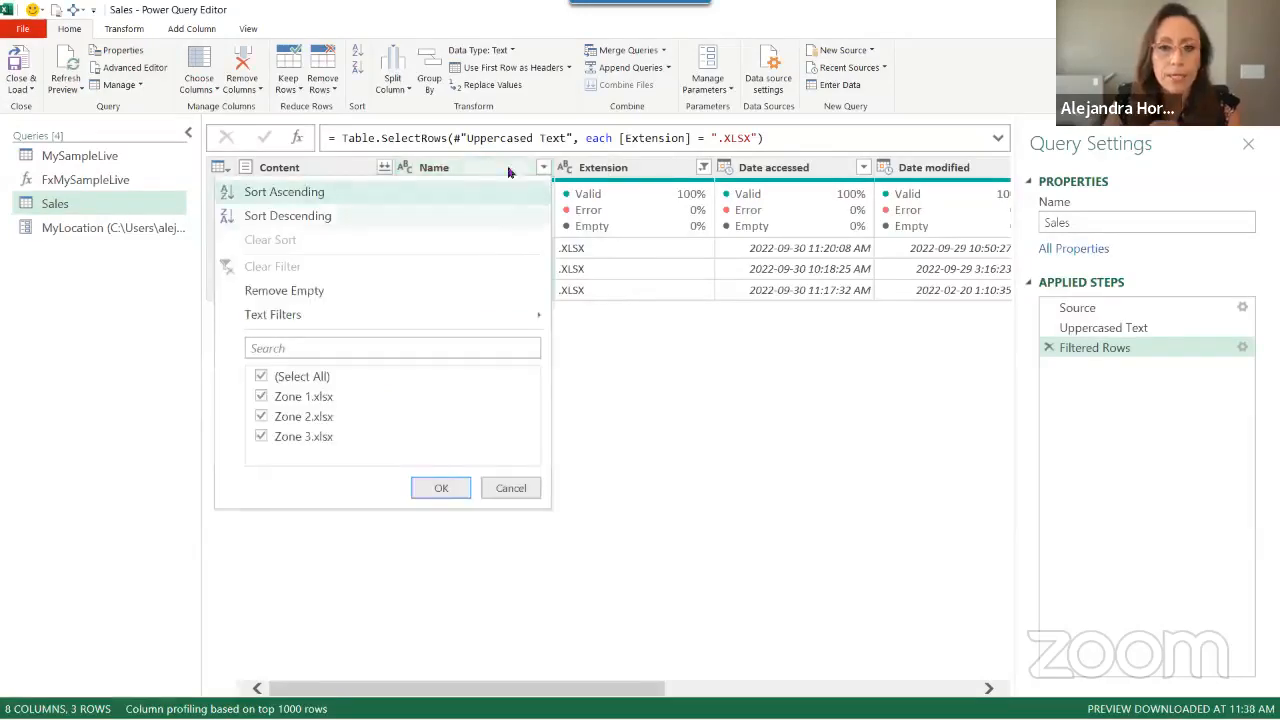
pyautogui.moveTo(448, 314)
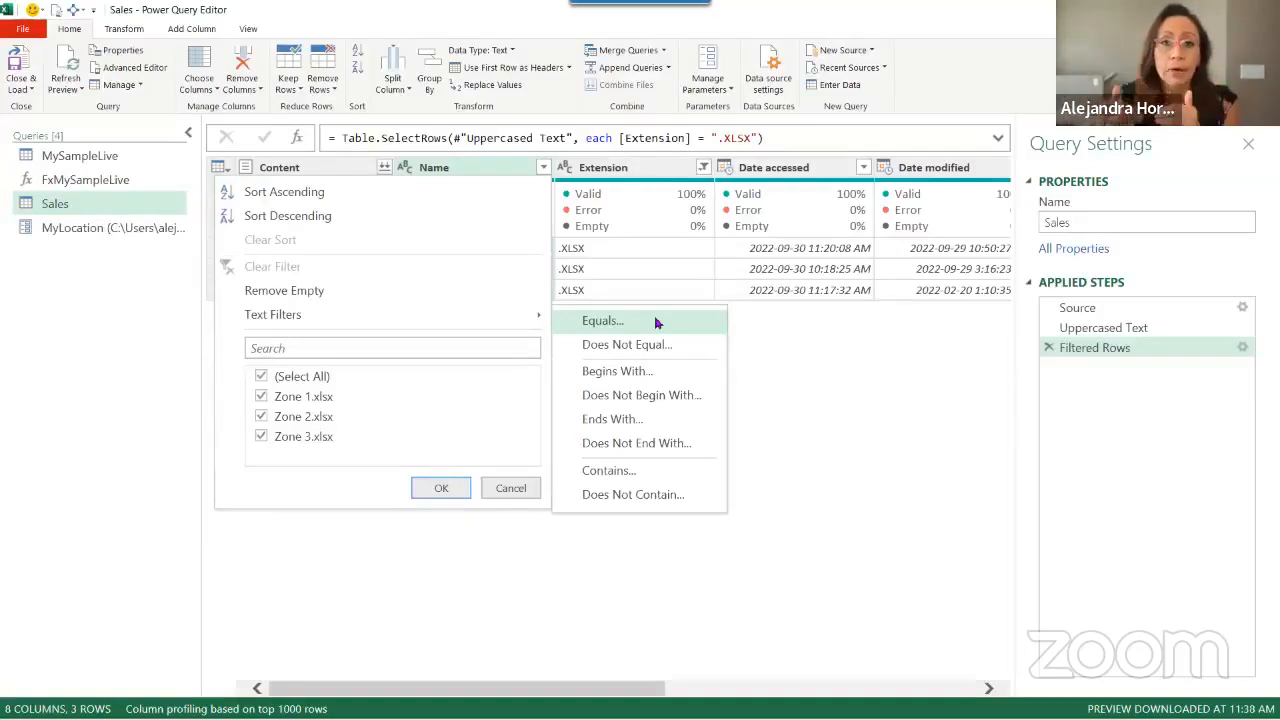
pyautogui.click(643, 397)
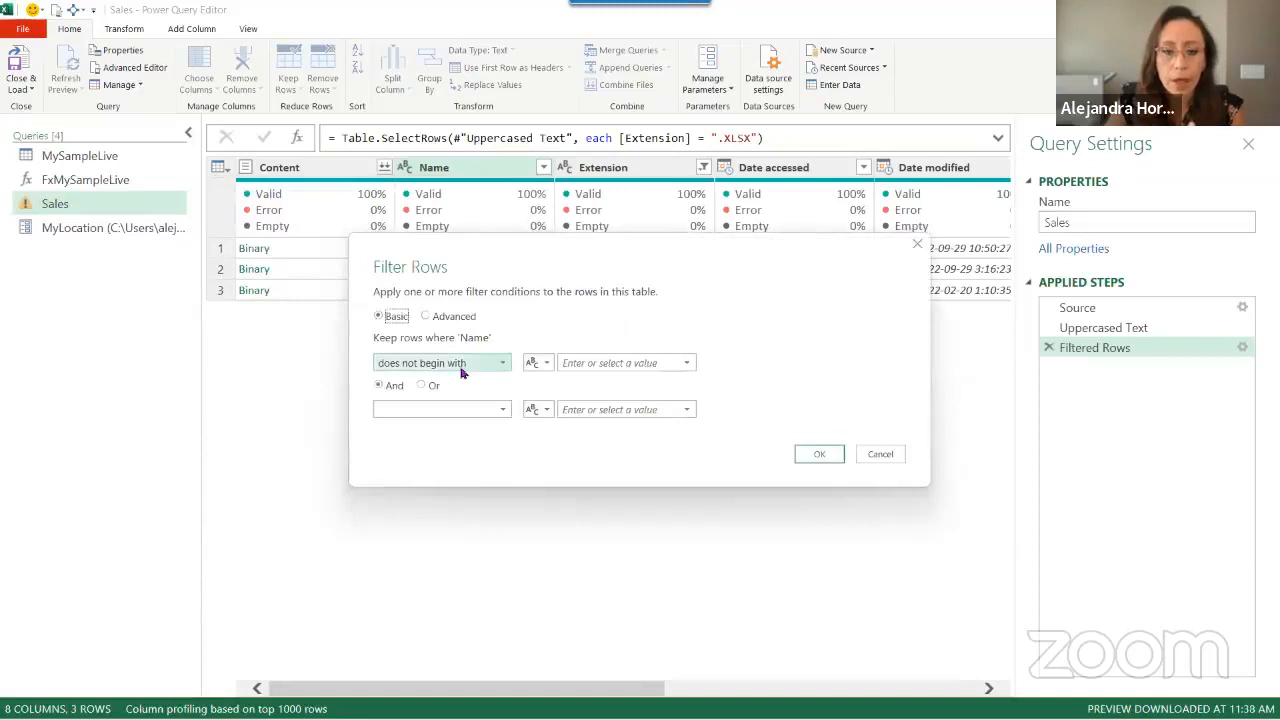
pyautogui.click(591, 368)
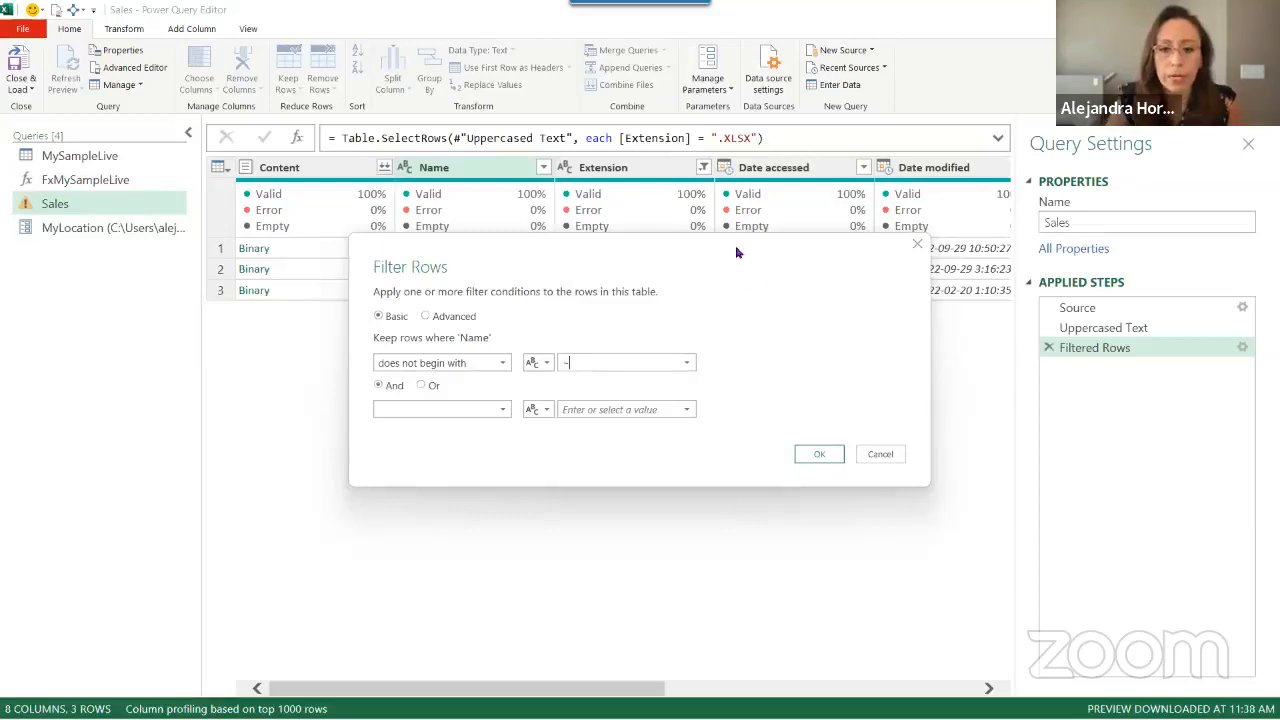
pyautogui.moveTo(736, 253); pyautogui.dragTo(743, 124)
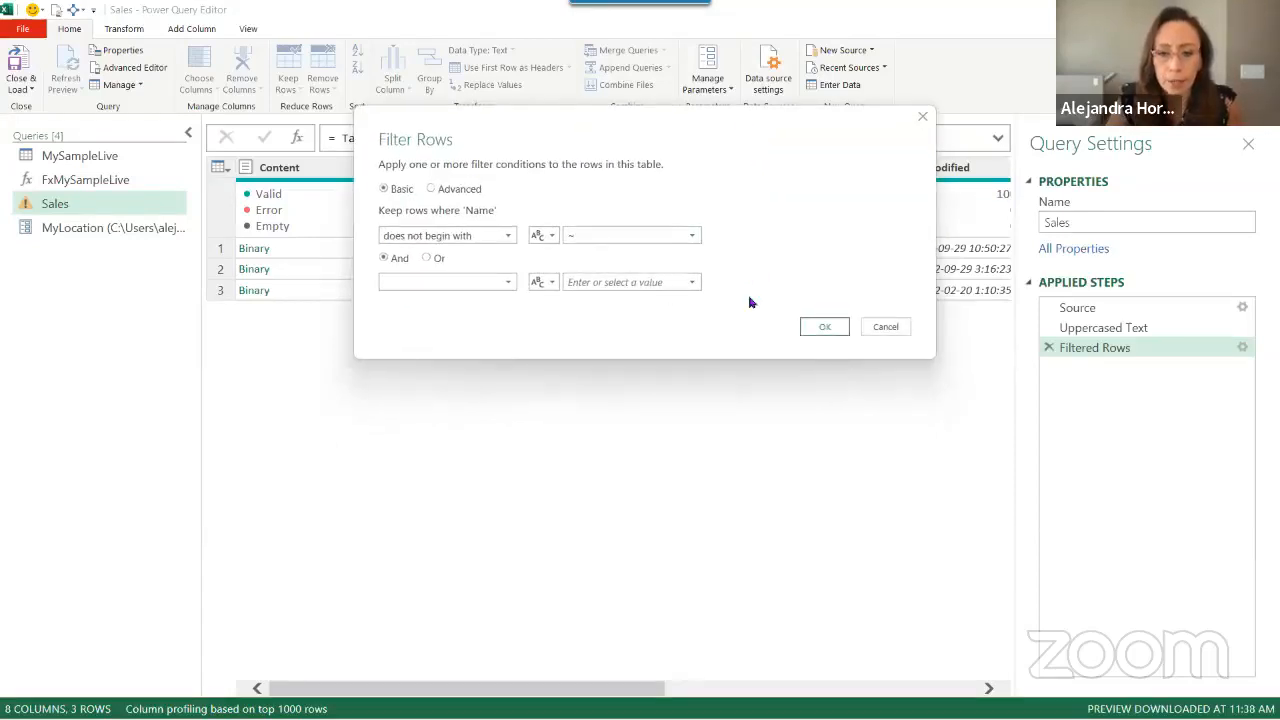
pyautogui.hotkey('ctrl', '+')
pyautogui.hotkey('ctrl', '+')
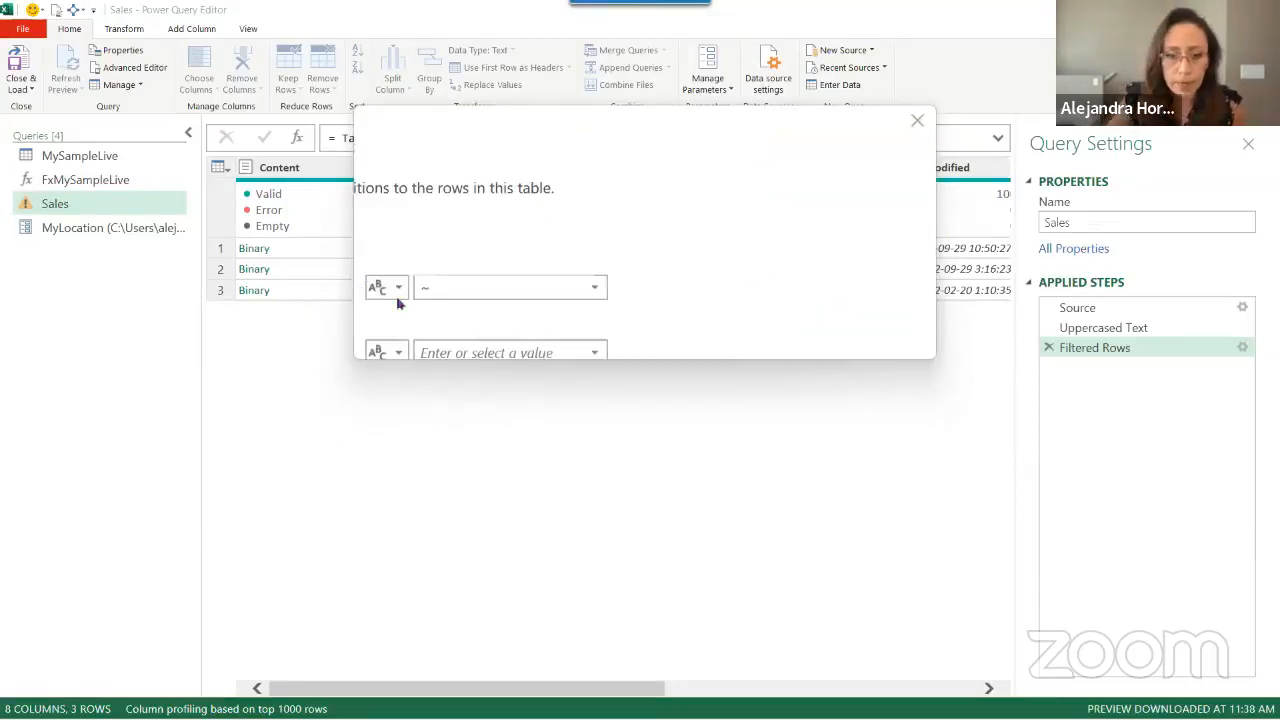
pyautogui.click(436, 295)
pyautogui.doubleClick(436, 295)
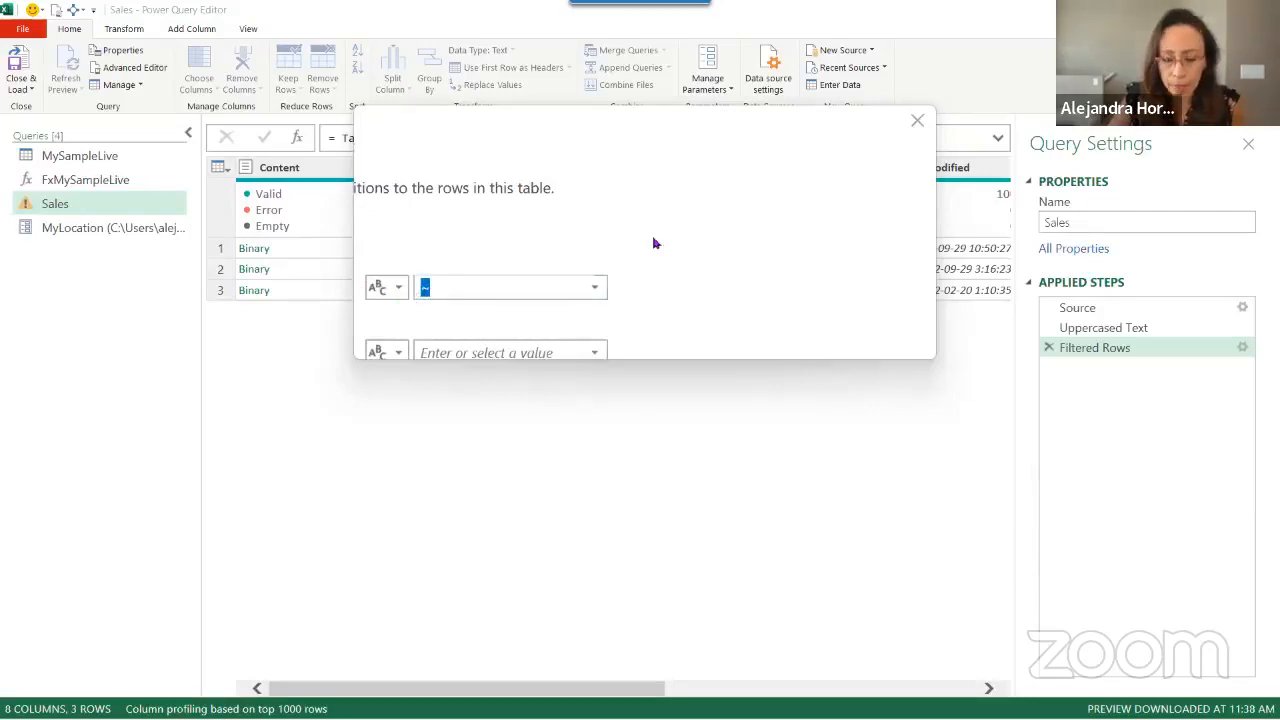
pyautogui.hotkey('ctrl', '-')
pyautogui.hotkey('ctrl', '-')
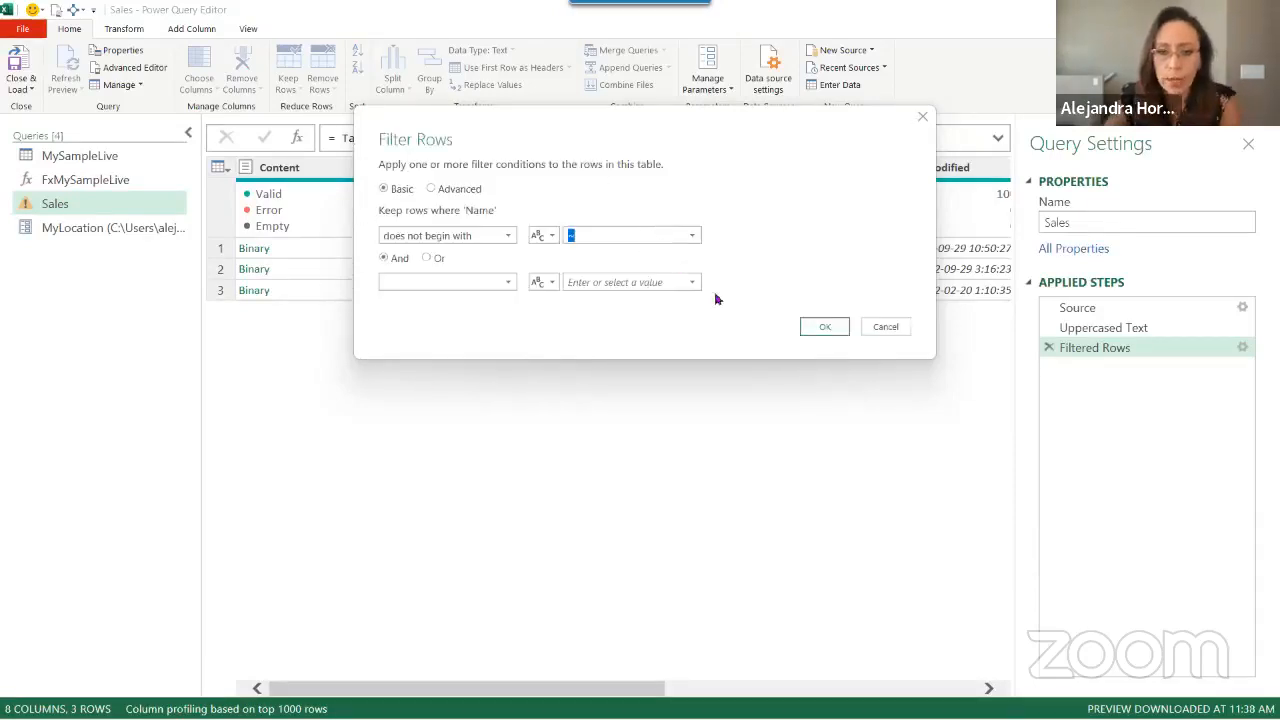
pyautogui.click(838, 326)
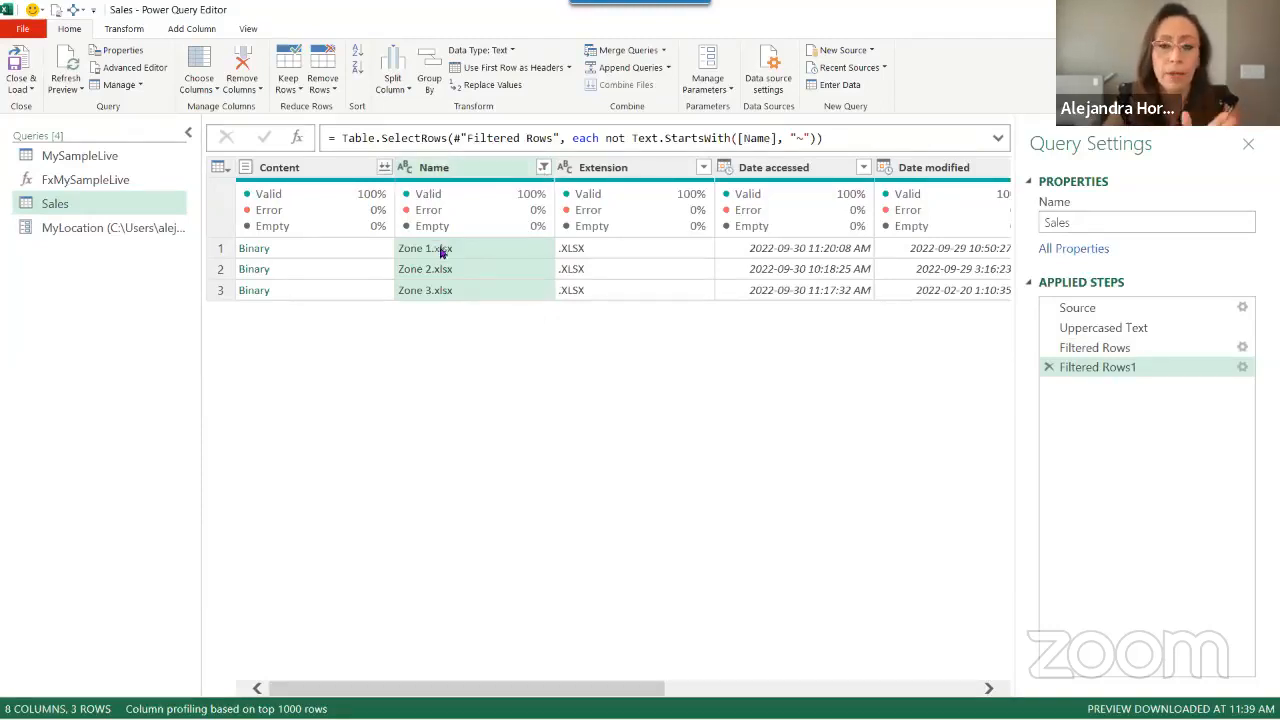
# Edit the Filtered Rows1 step to add a second And condition requiring Name to contain zone
pyautogui.click(543, 168)
pyautogui.moveTo(348, 312)
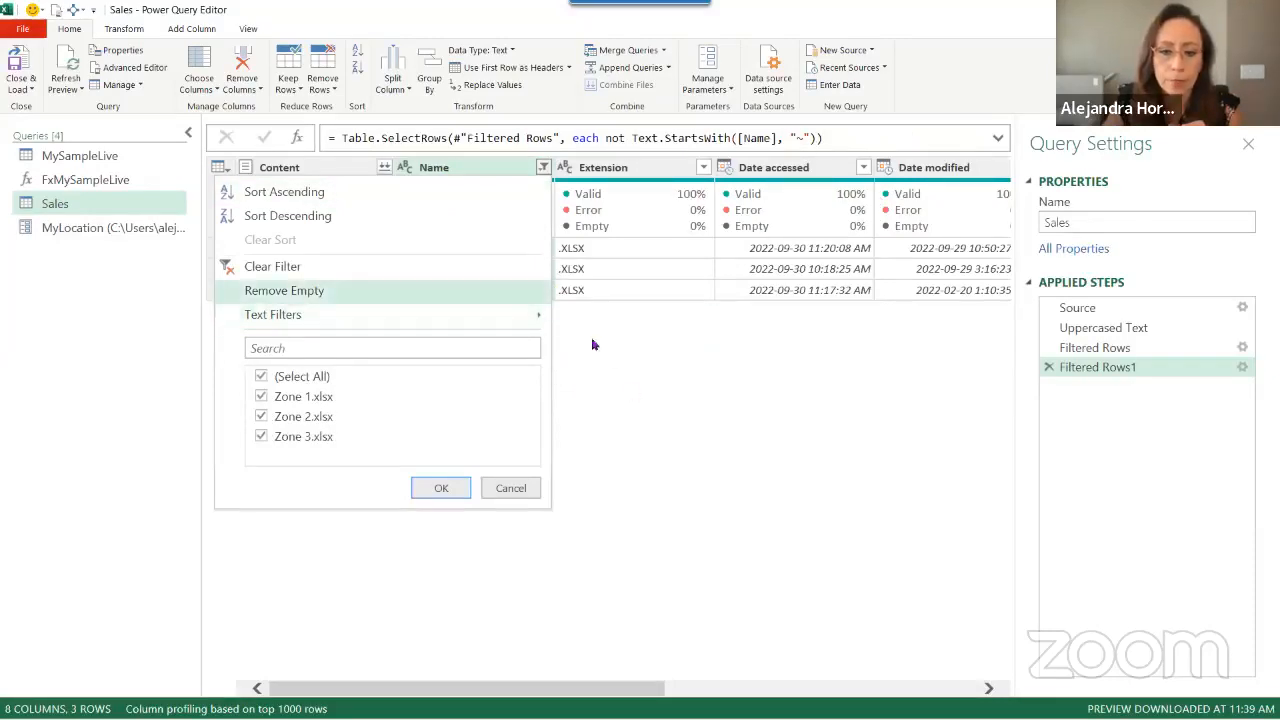
pyautogui.click(1110, 370)
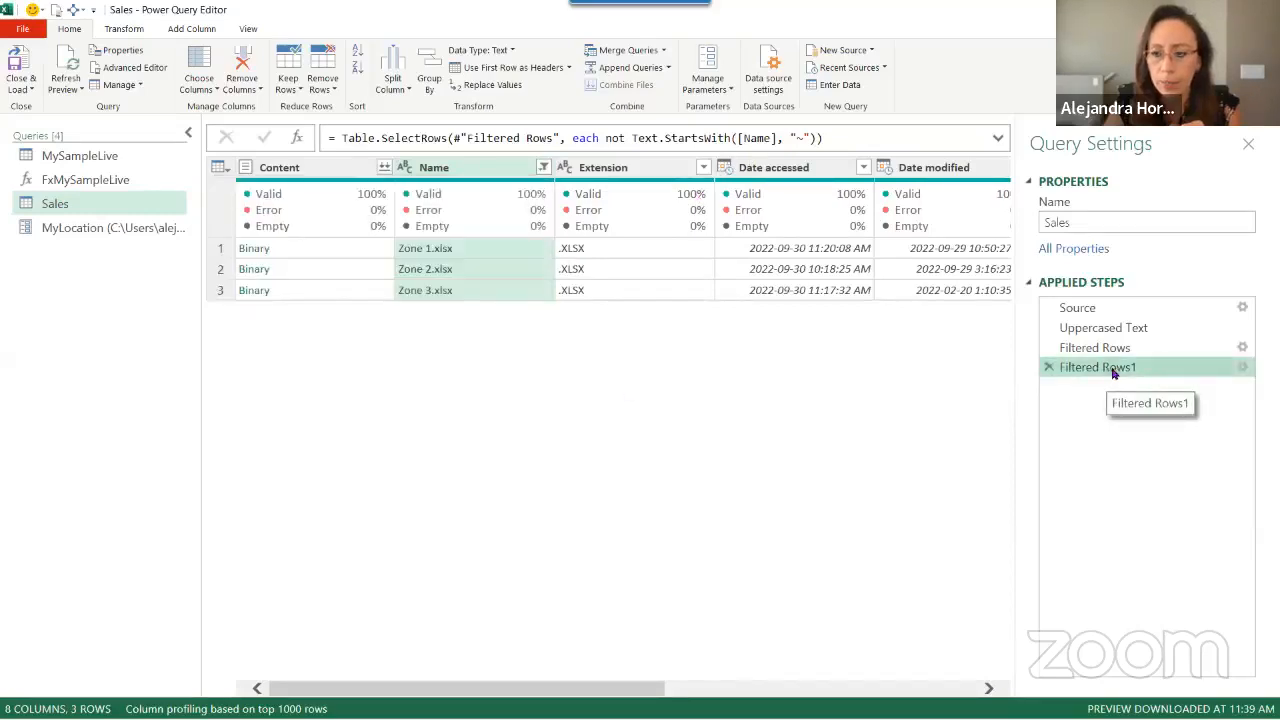
pyautogui.doubleClick(1110, 368)
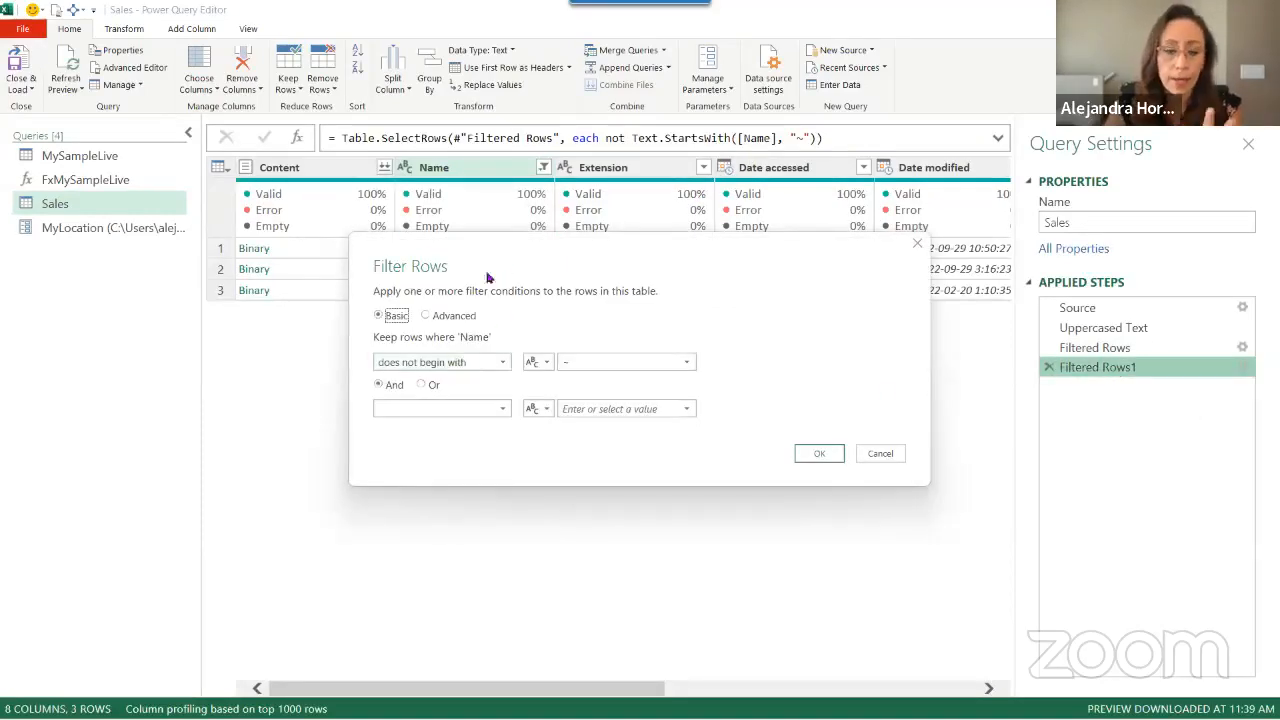
pyautogui.click(466, 410)
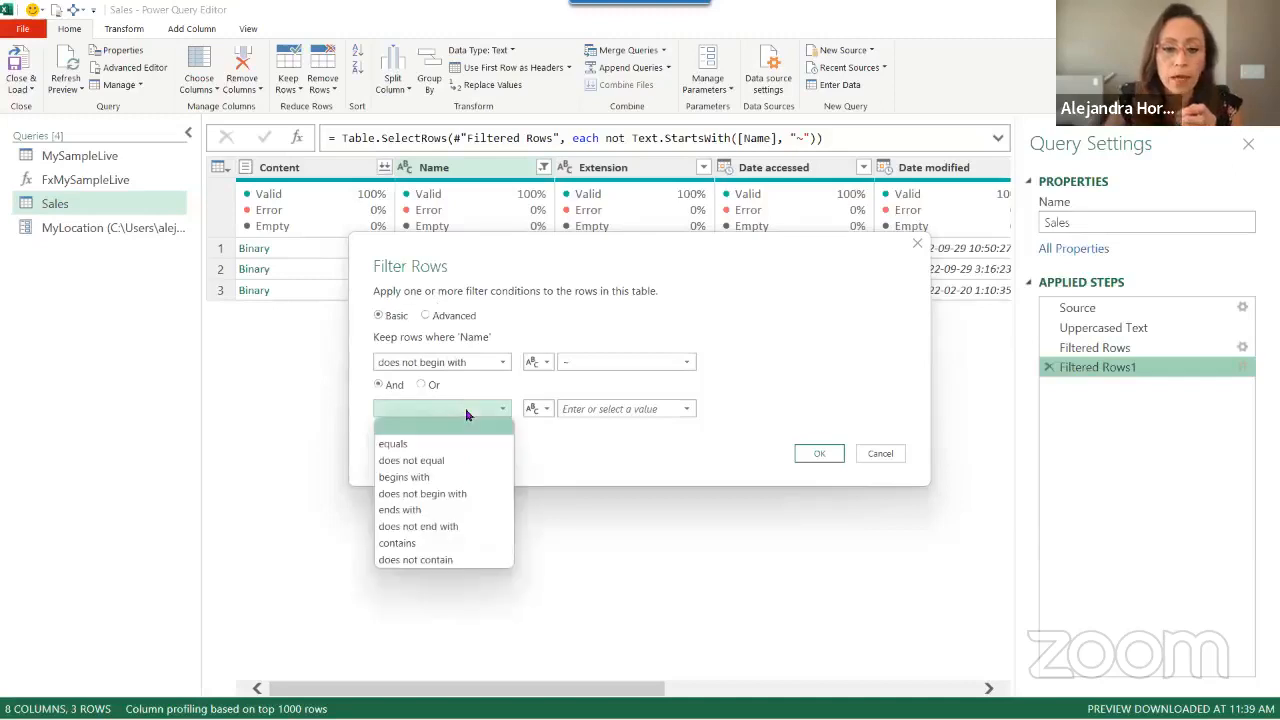
pyautogui.click(437, 543)
pyautogui.click(606, 406)
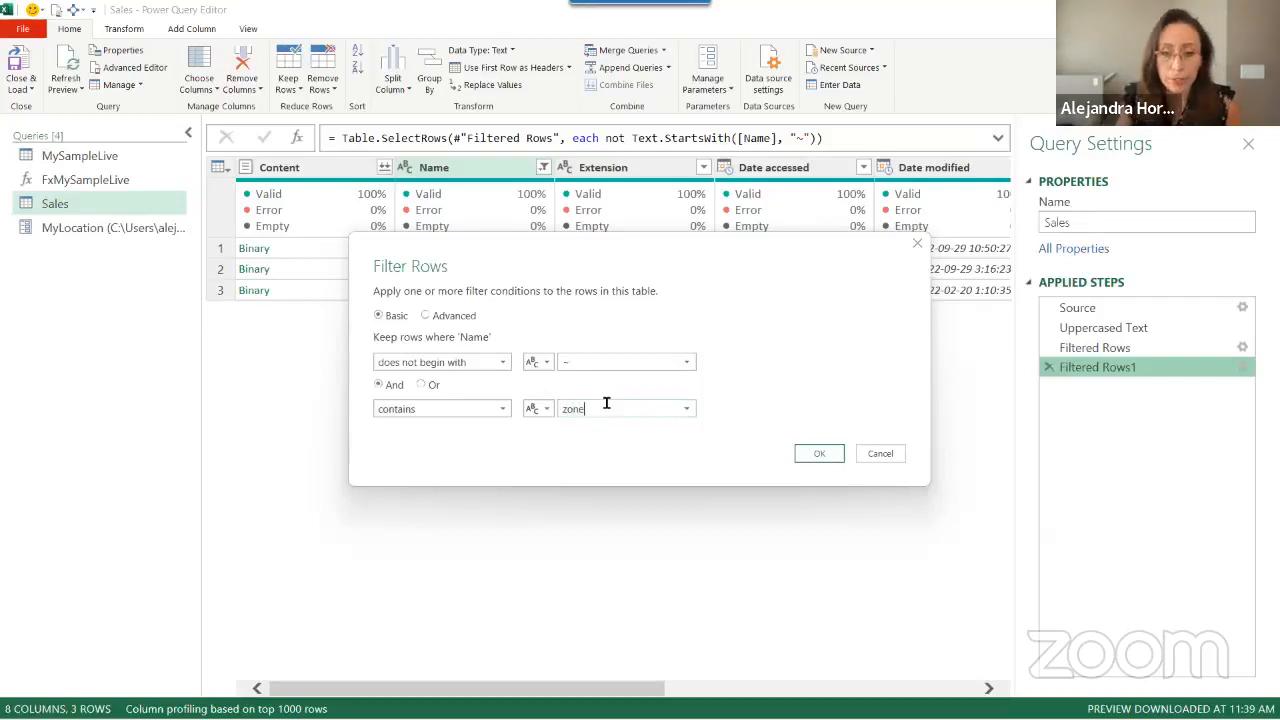
pyautogui.moveTo(700, 246); pyautogui.dragTo(812, 100)
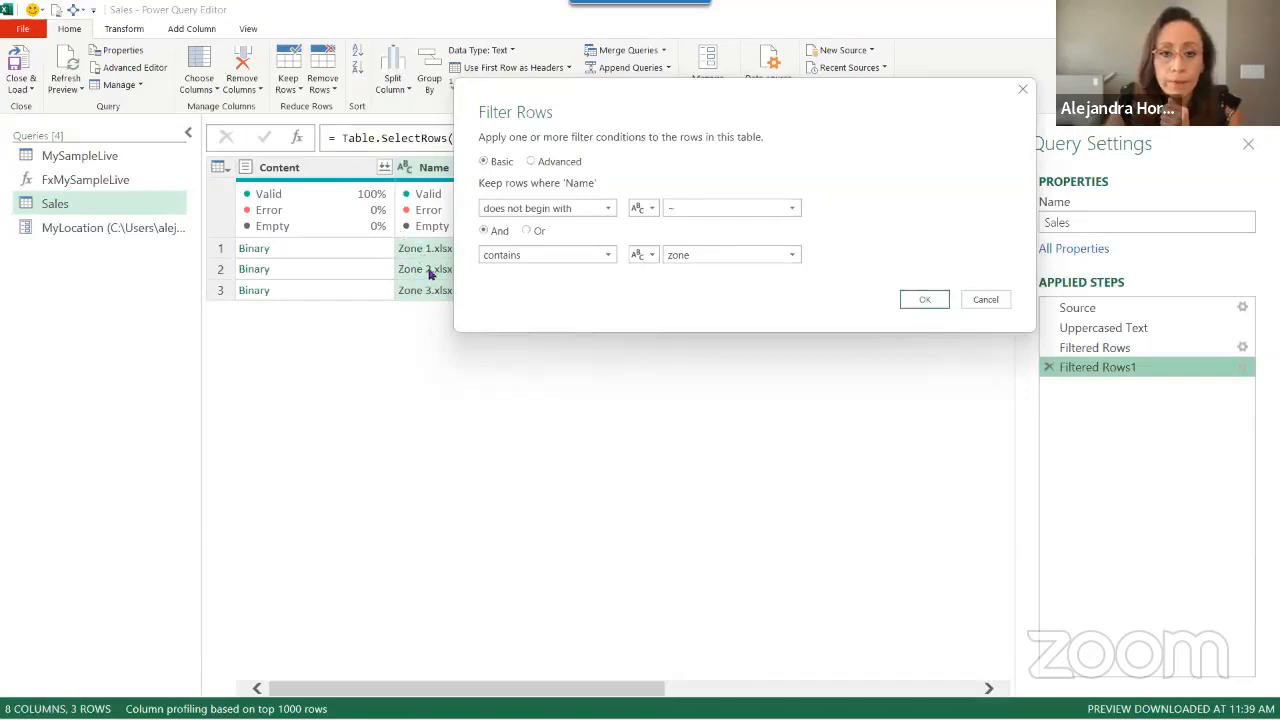
pyautogui.click(937, 301)
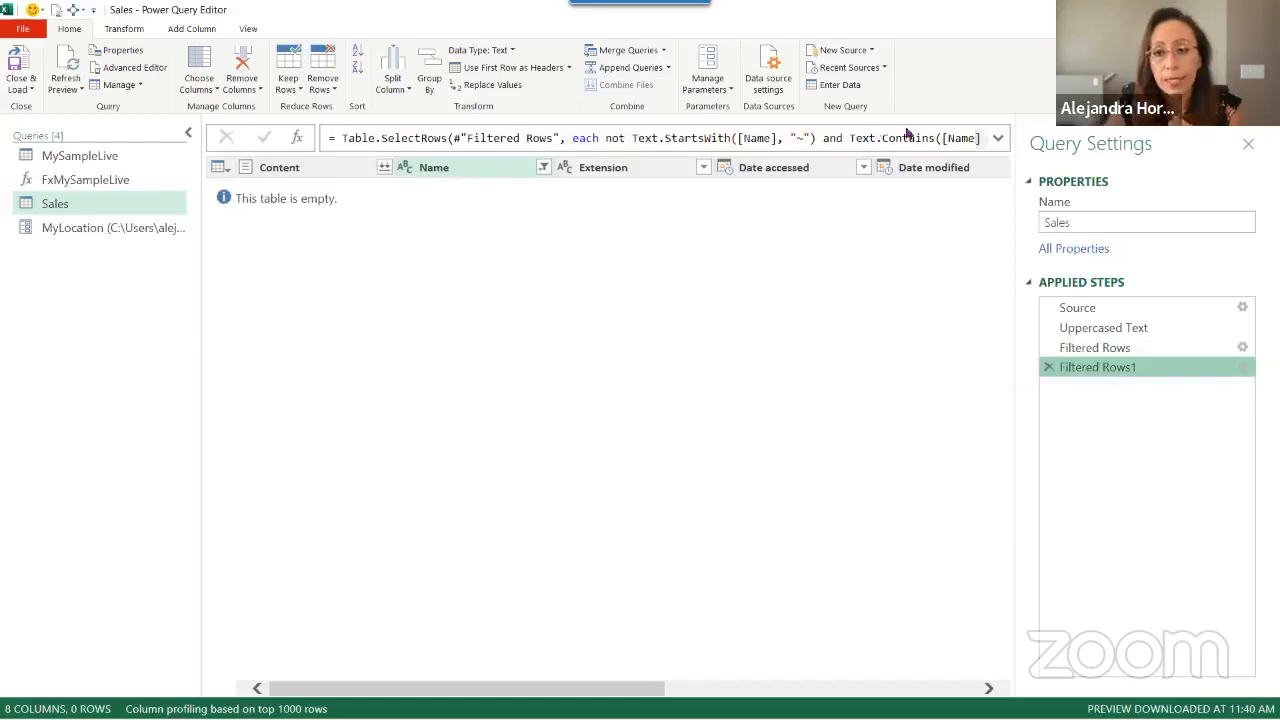
# Add Comparer.OrdinalIgnoreCase as the third Text.Contains argument in the Filtered Rows1 formula so "zone" matches regardless of case
pyautogui.click(999, 141)
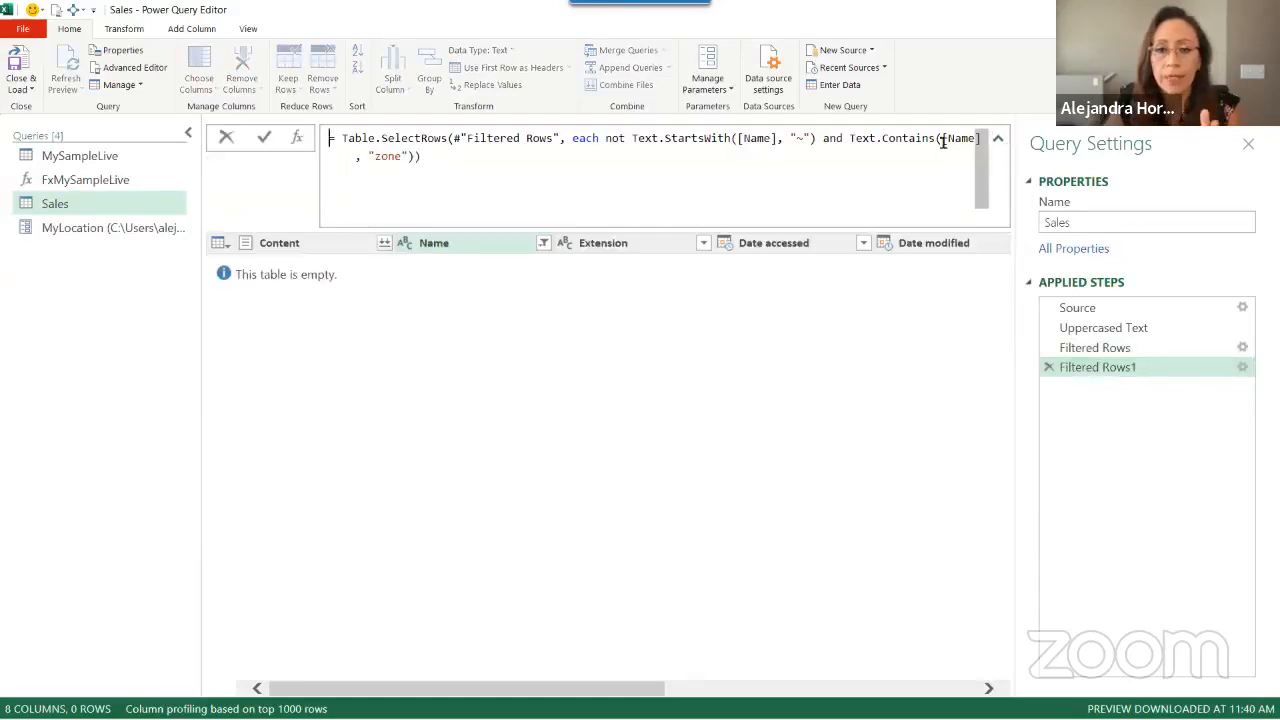
pyautogui.click(408, 156)
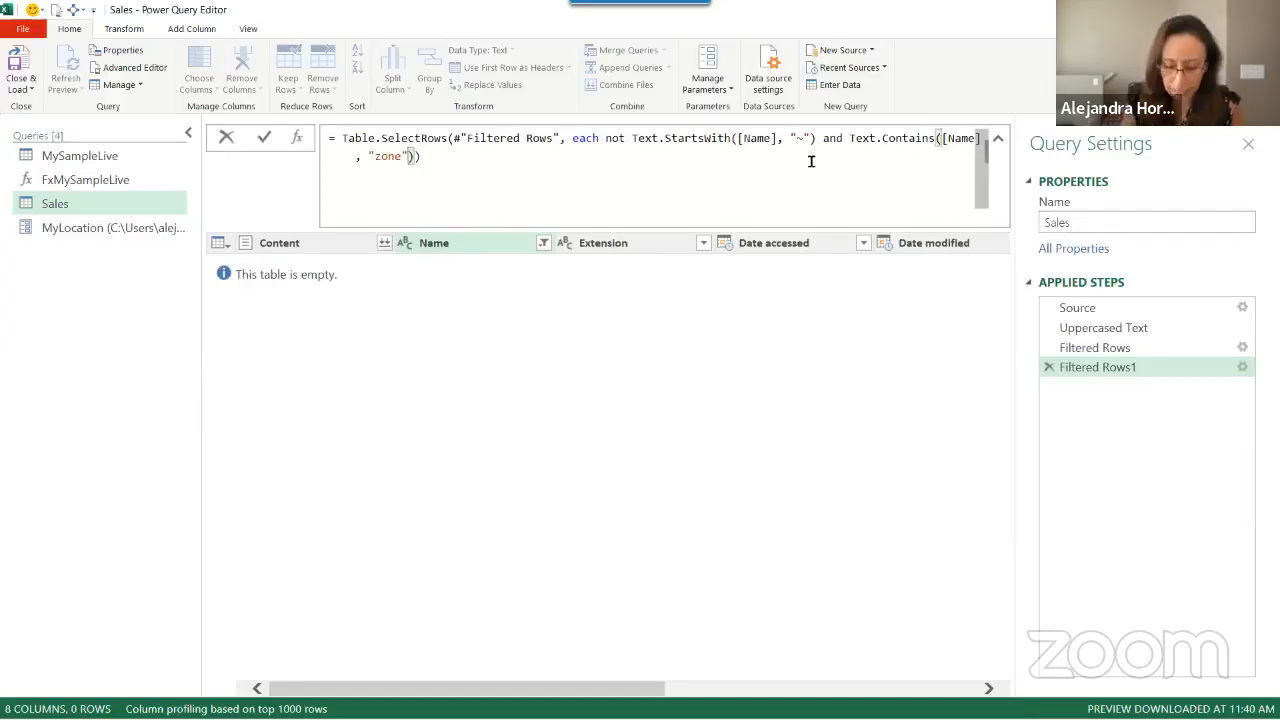
pyautogui.write(',')
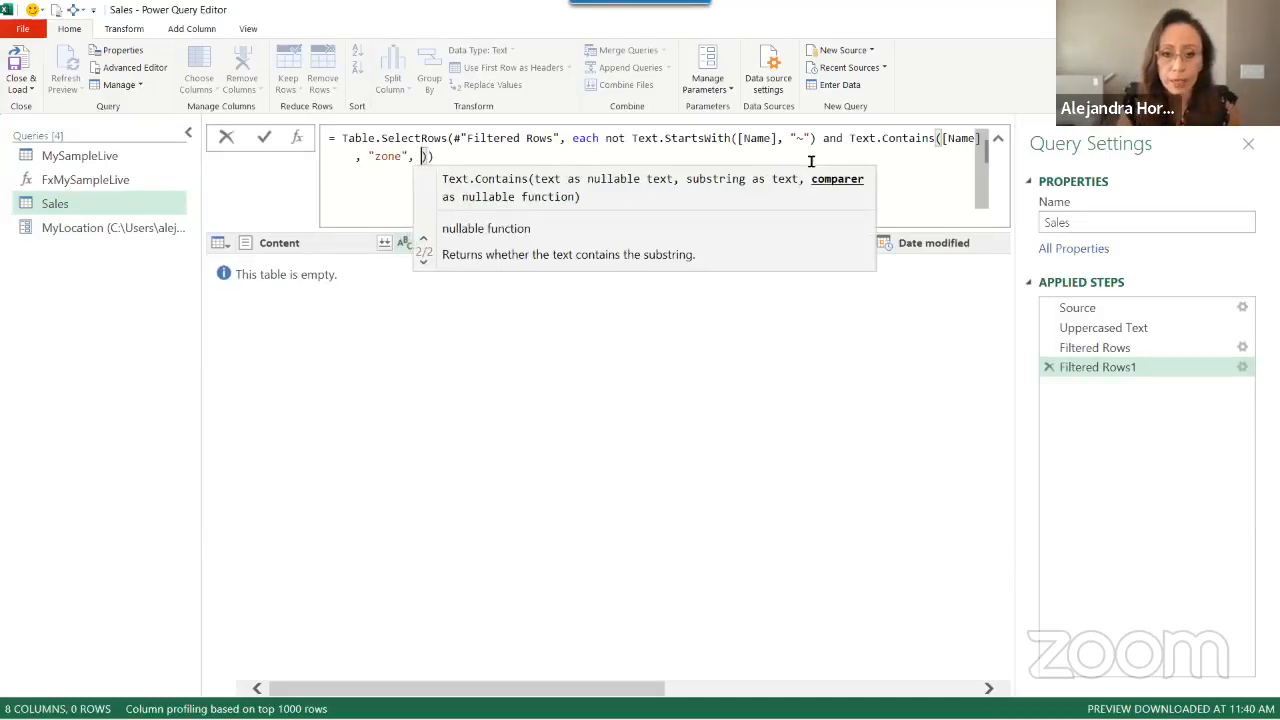
pyautogui.write(' igno')
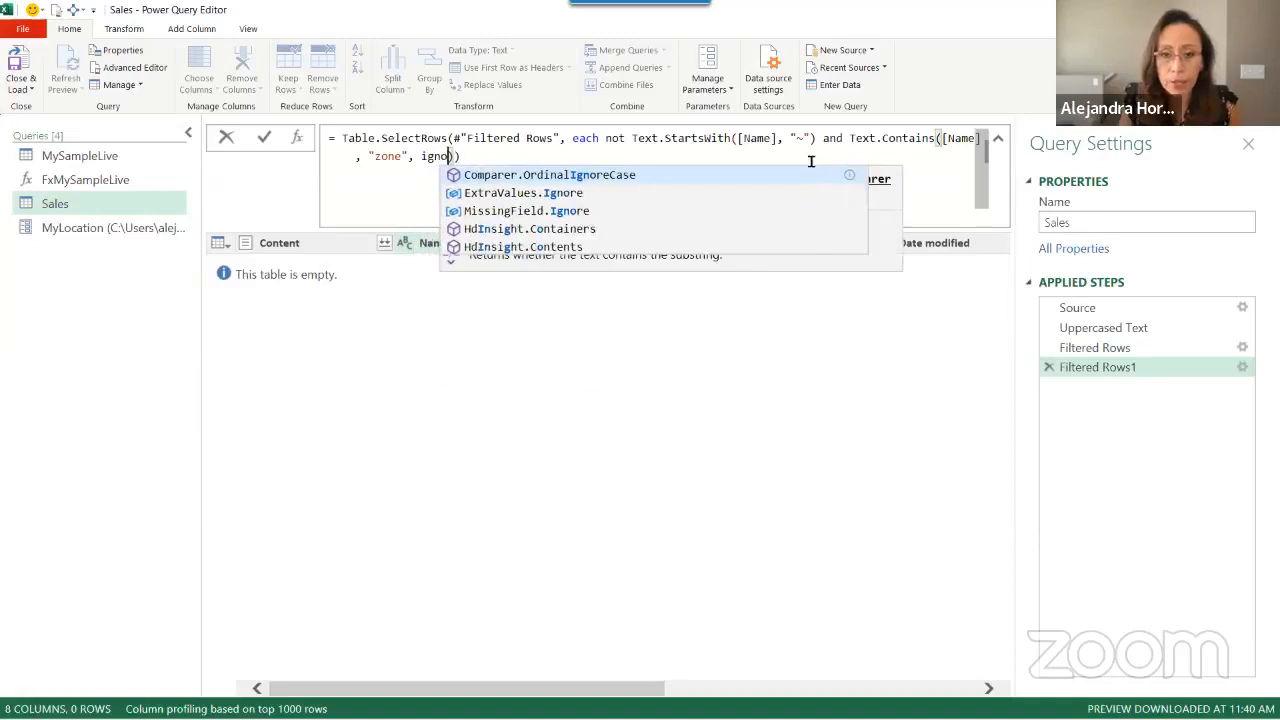
pyautogui.press('Tab')
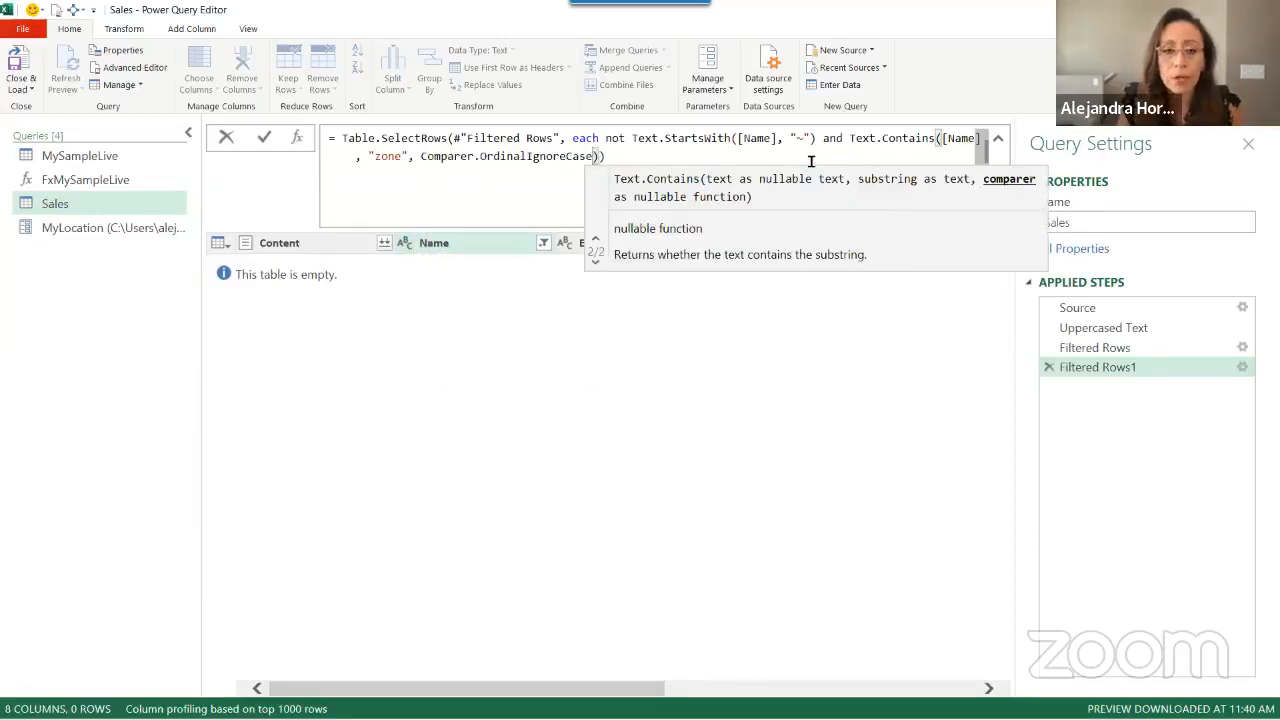
pyautogui.hotkey('shift', 'Return')
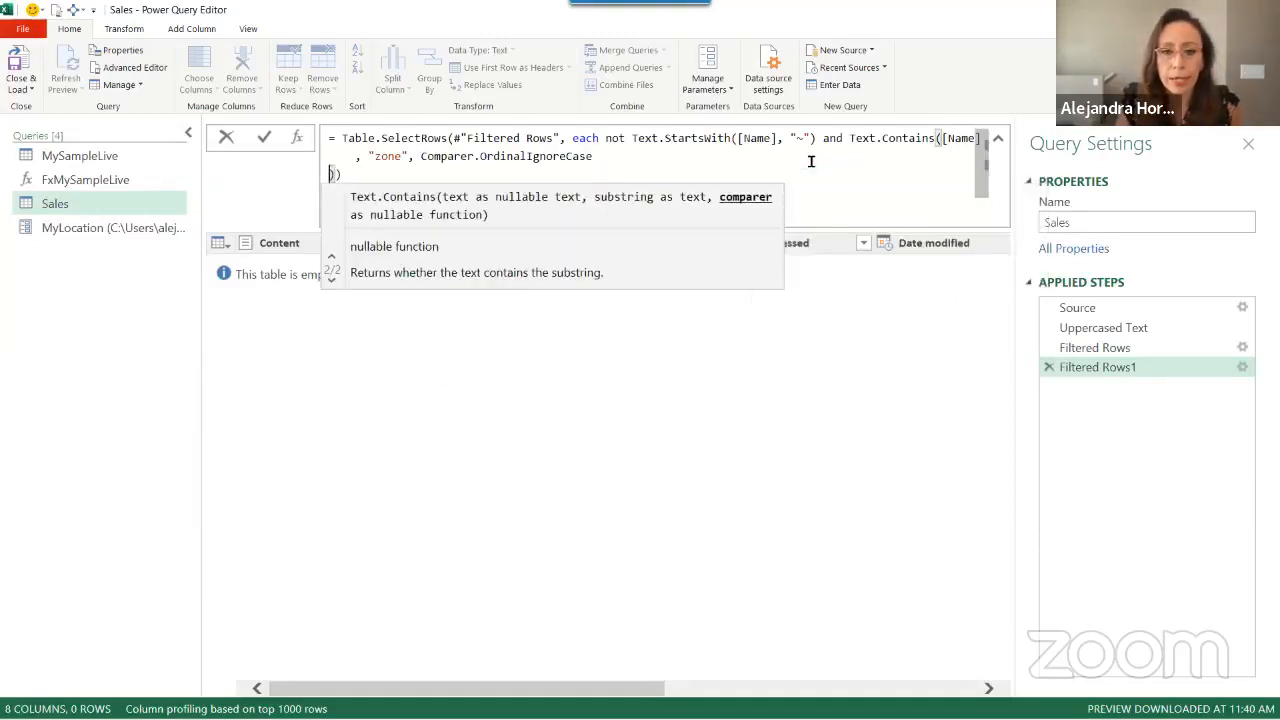
pyautogui.press('BackSpace')
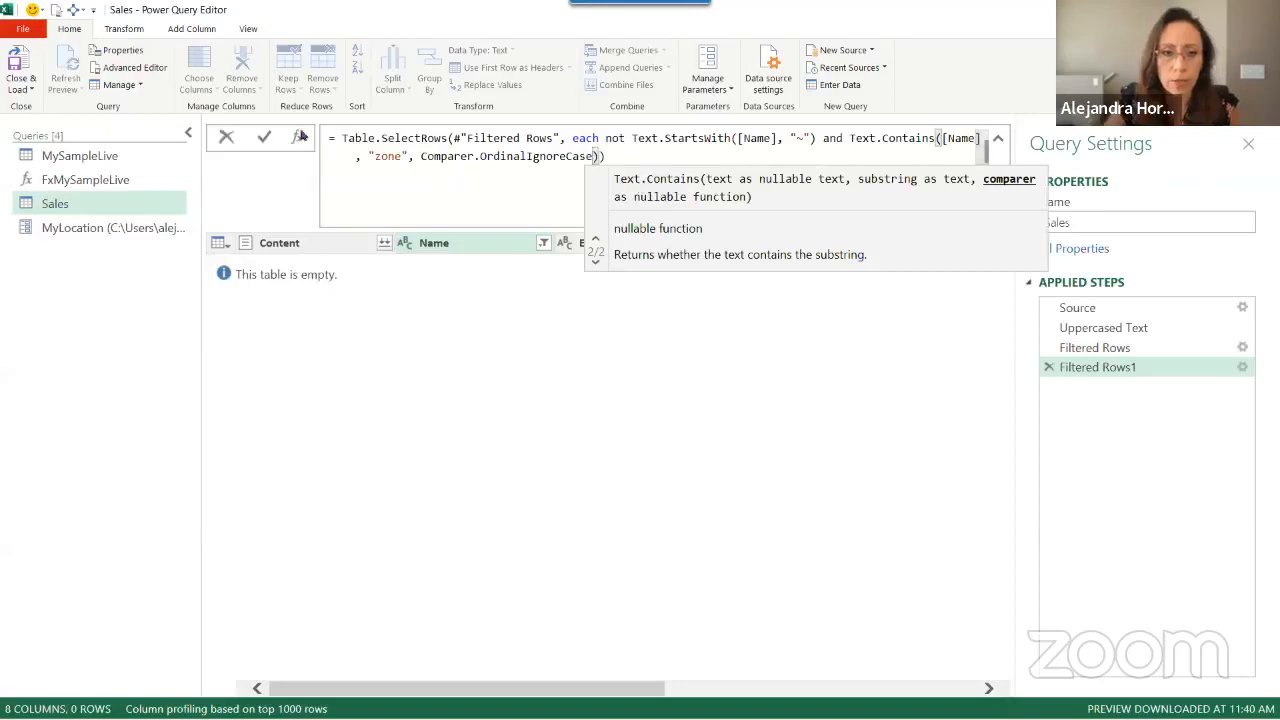
pyautogui.click(266, 140)
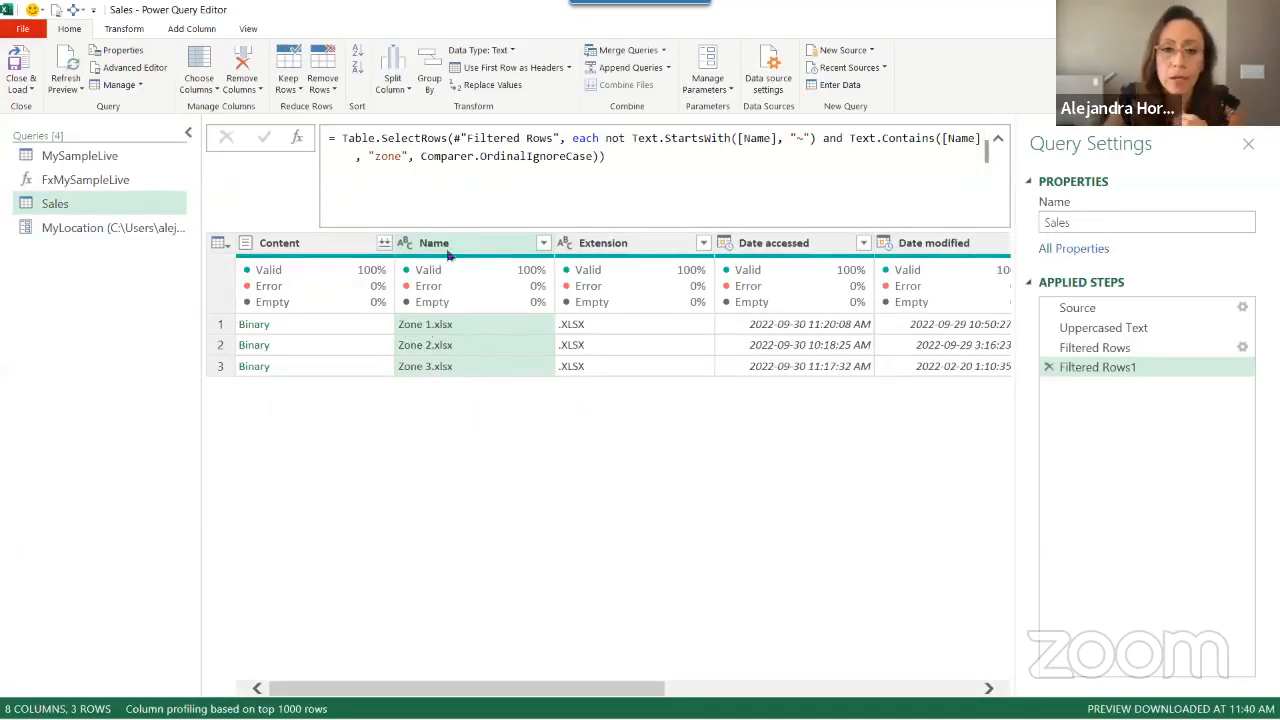
# Review the "zone" comparison and its comparer argument, compare the two filter steps, and preview the first file's Content binary
pyautogui.moveTo(376, 156); pyautogui.dragTo(384, 156)
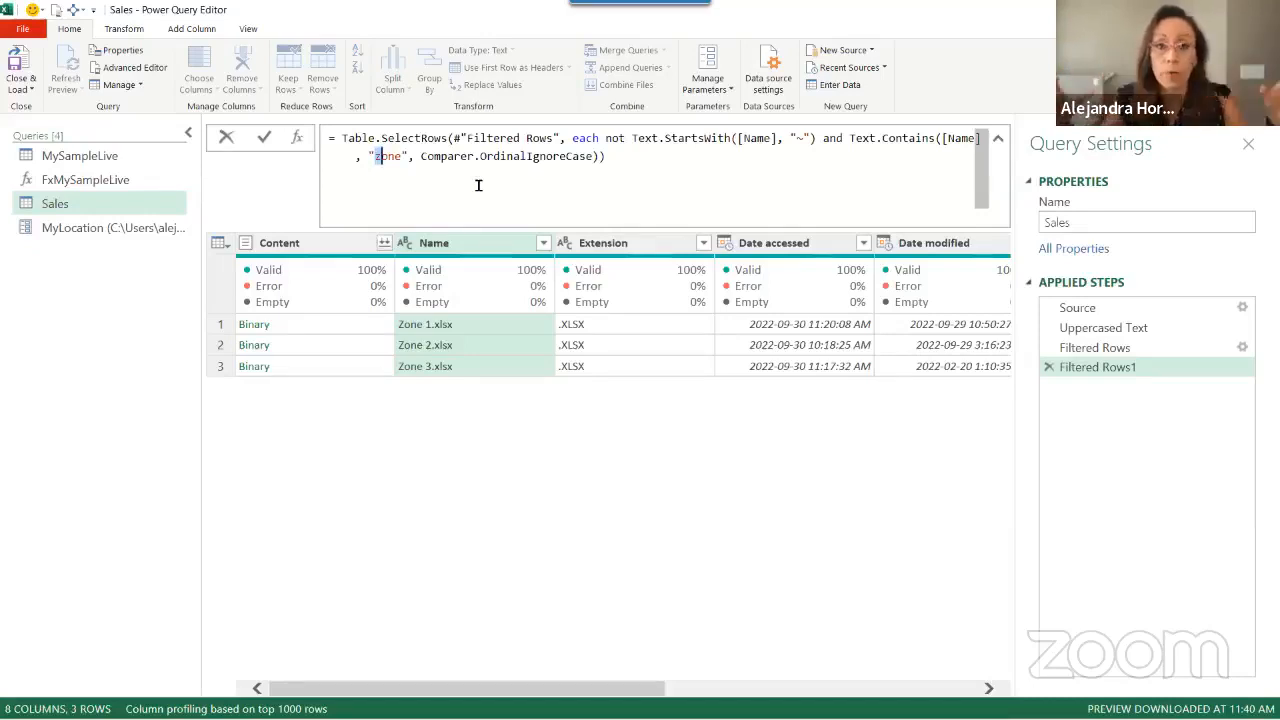
pyautogui.moveTo(421, 158); pyautogui.dragTo(625, 160)
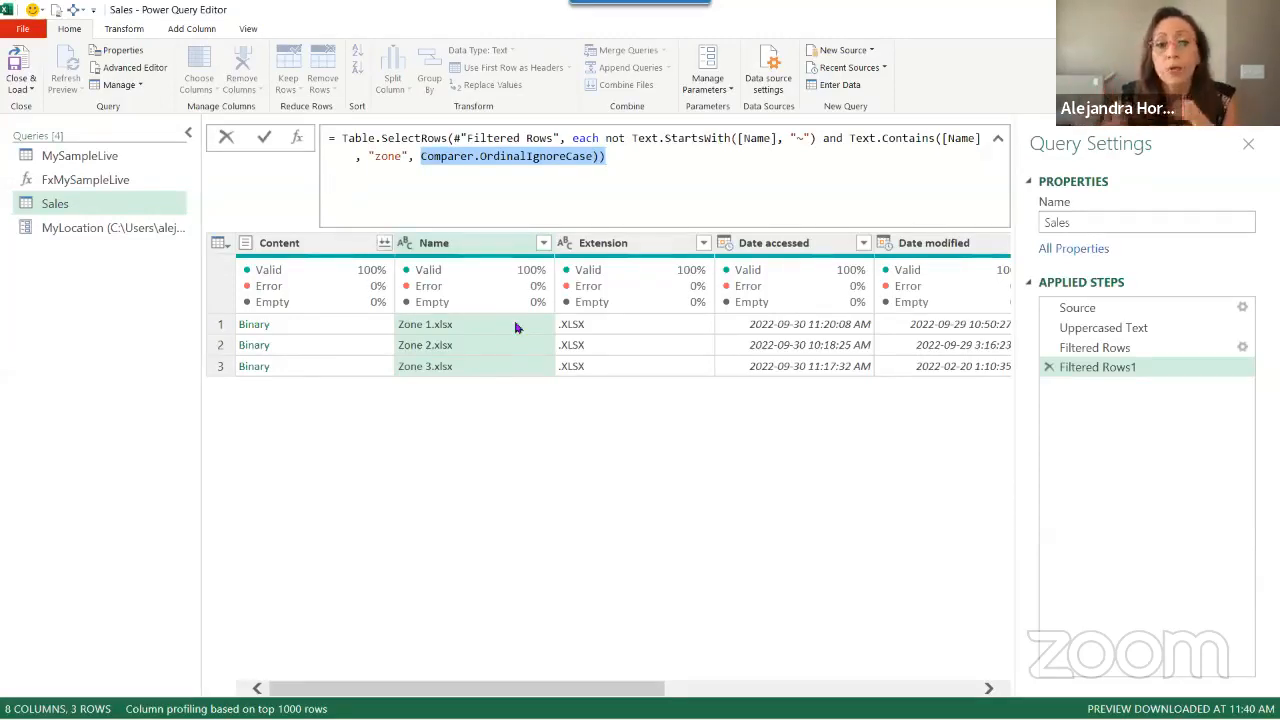
pyautogui.click(620, 157)
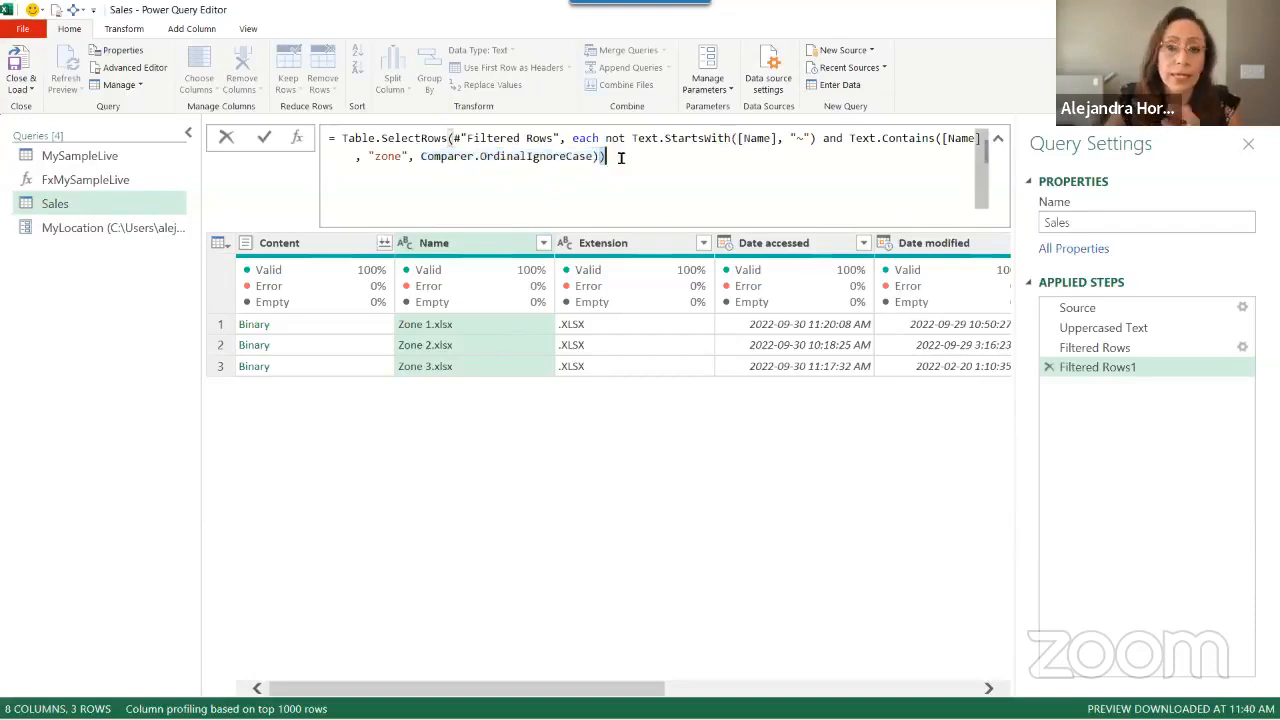
pyautogui.press('Return')
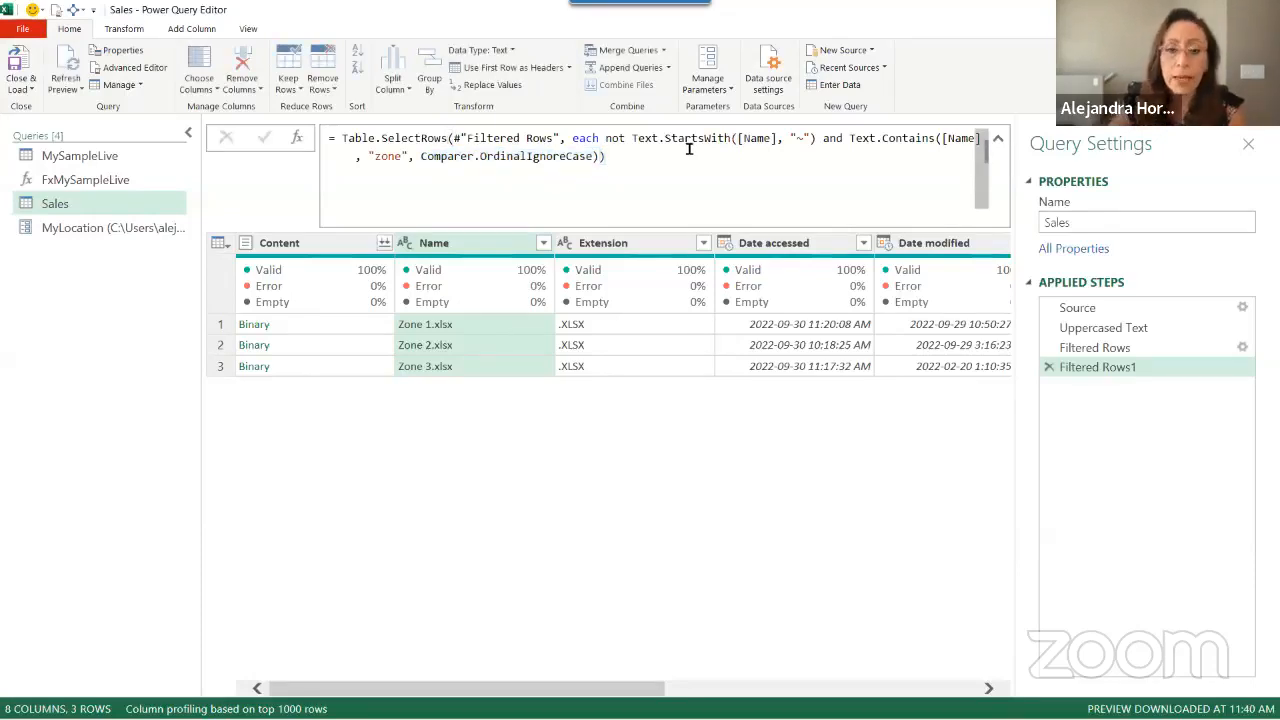
pyautogui.click(1138, 350)
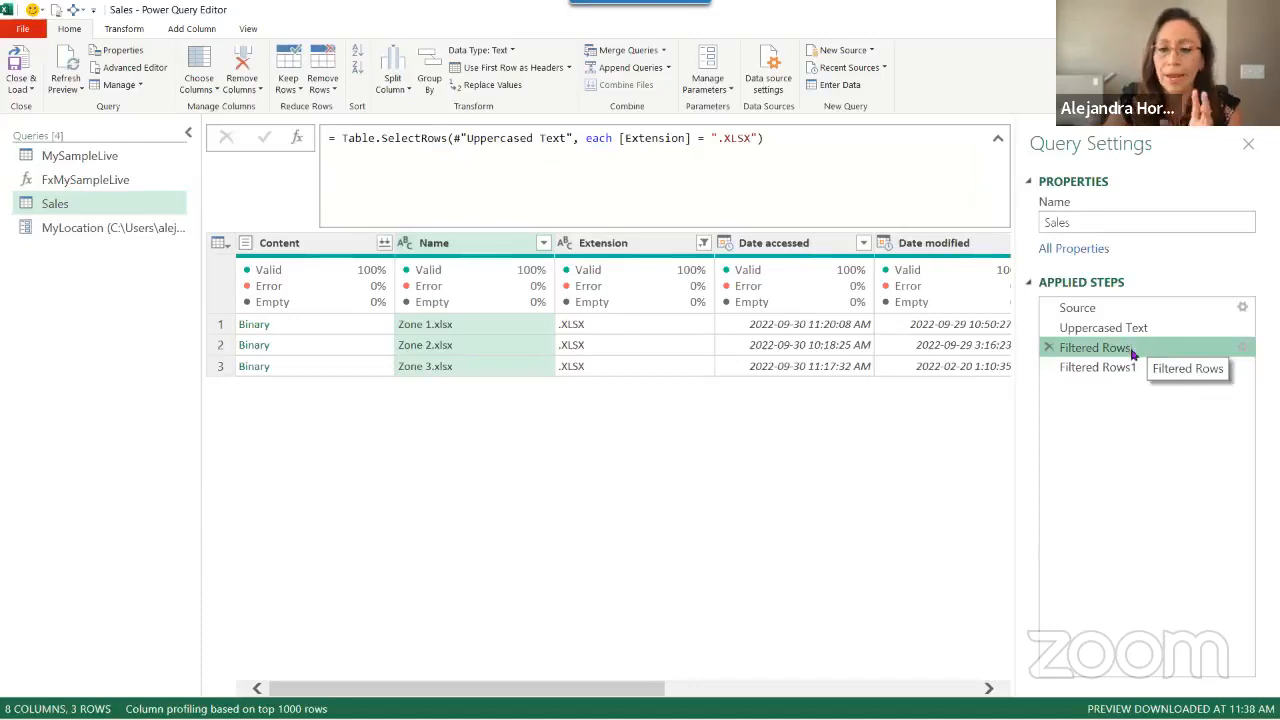
pyautogui.click(1125, 367)
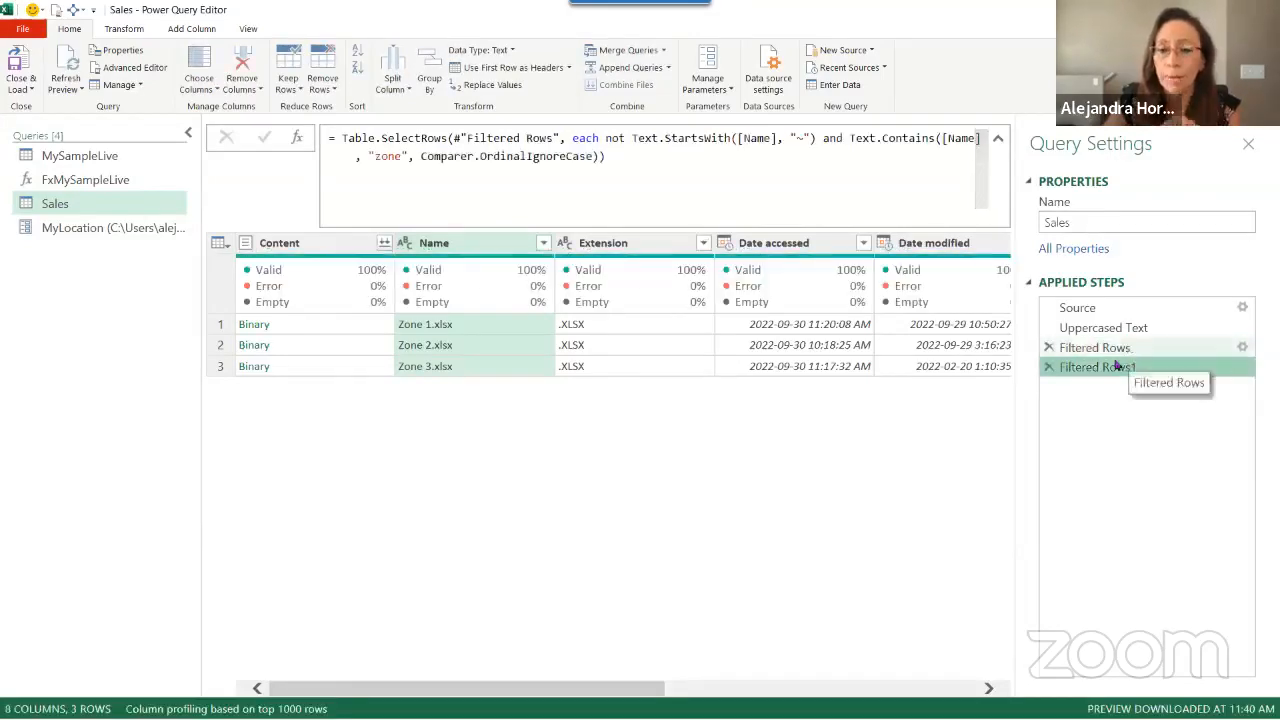
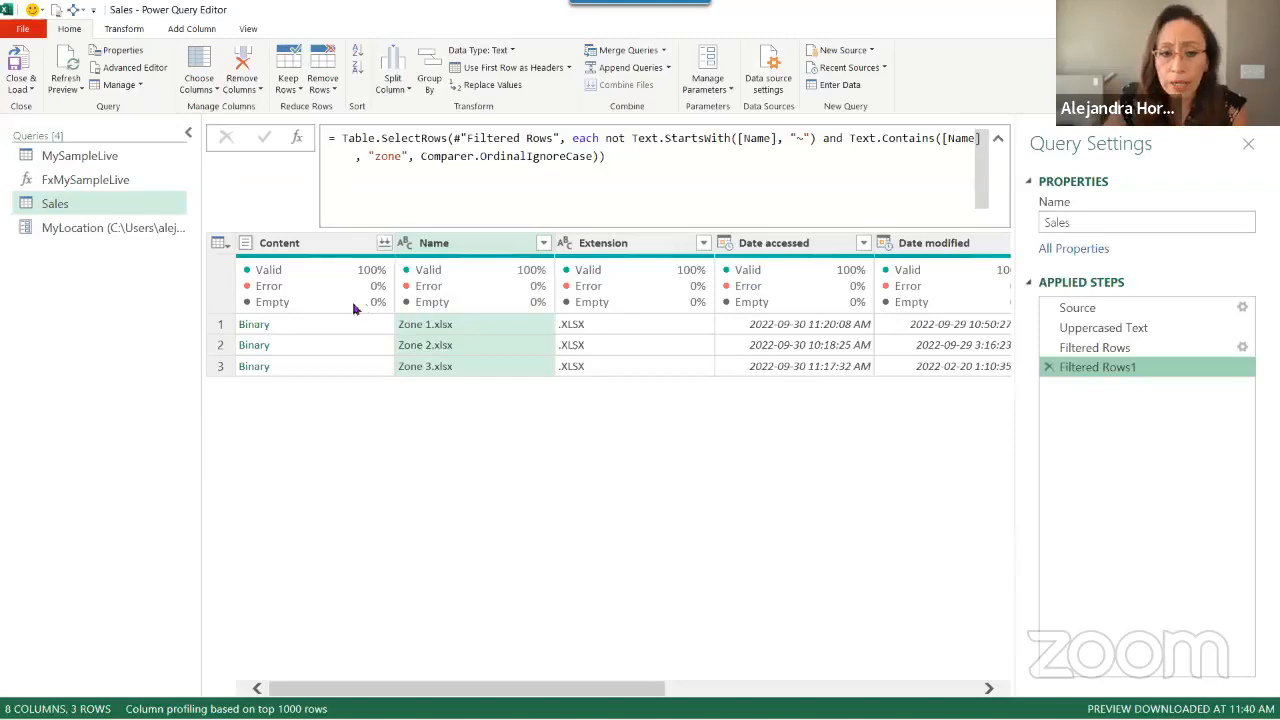
pyautogui.click(334, 326)
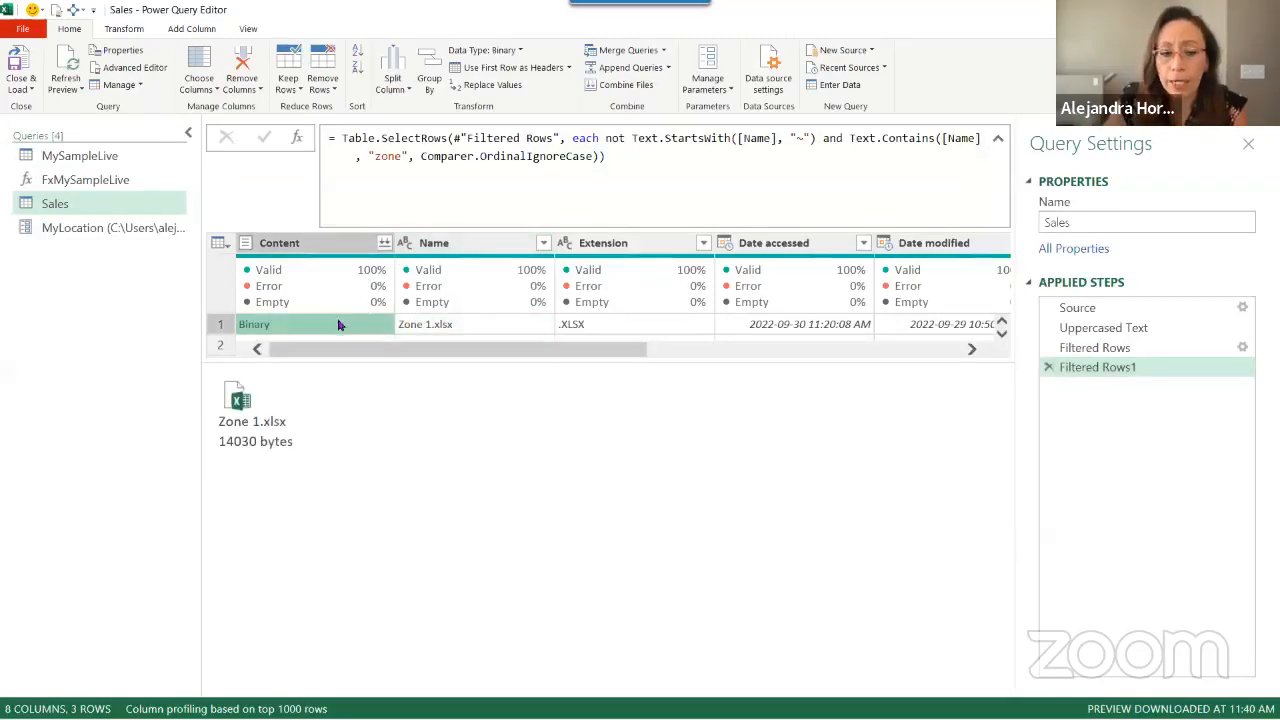
# Add a custom step after Filtered Rows1 that starts Table.TransformColumns with #"Filtered Rows1" as its table argument
pyautogui.click(998, 138)
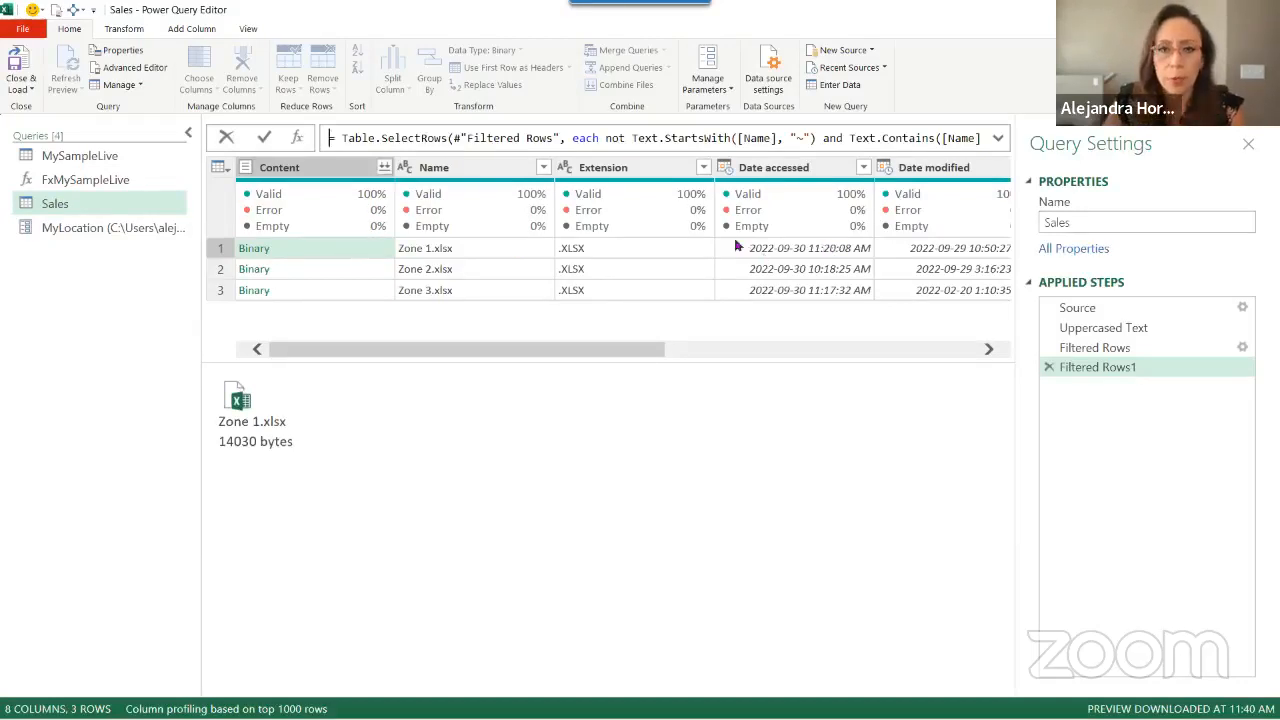
pyautogui.click(301, 139)
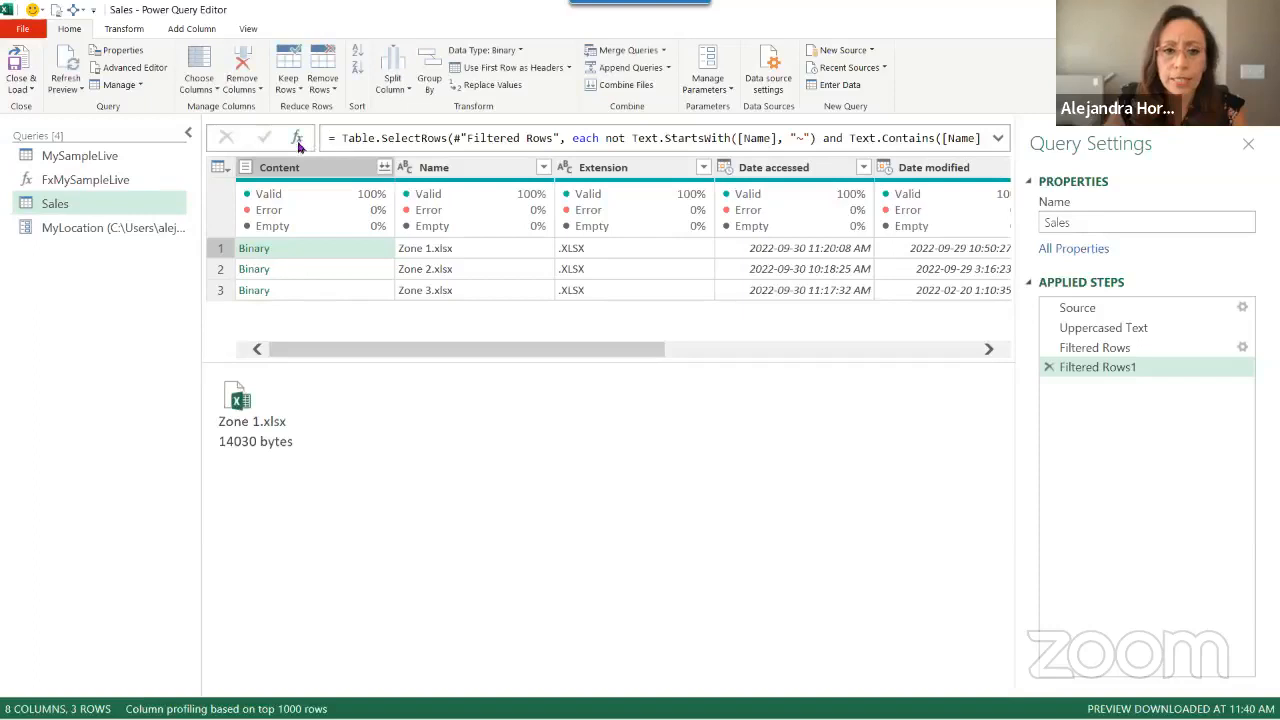
pyautogui.click(297, 141)
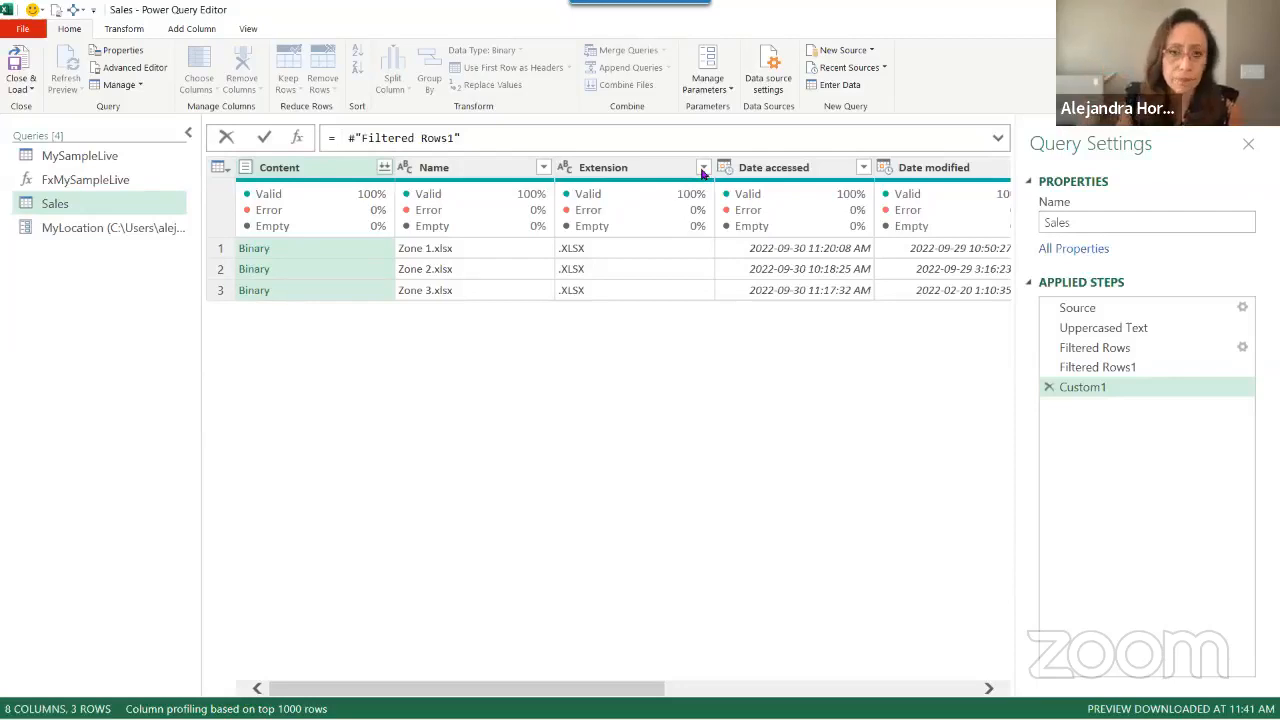
pyautogui.write('tabletr')
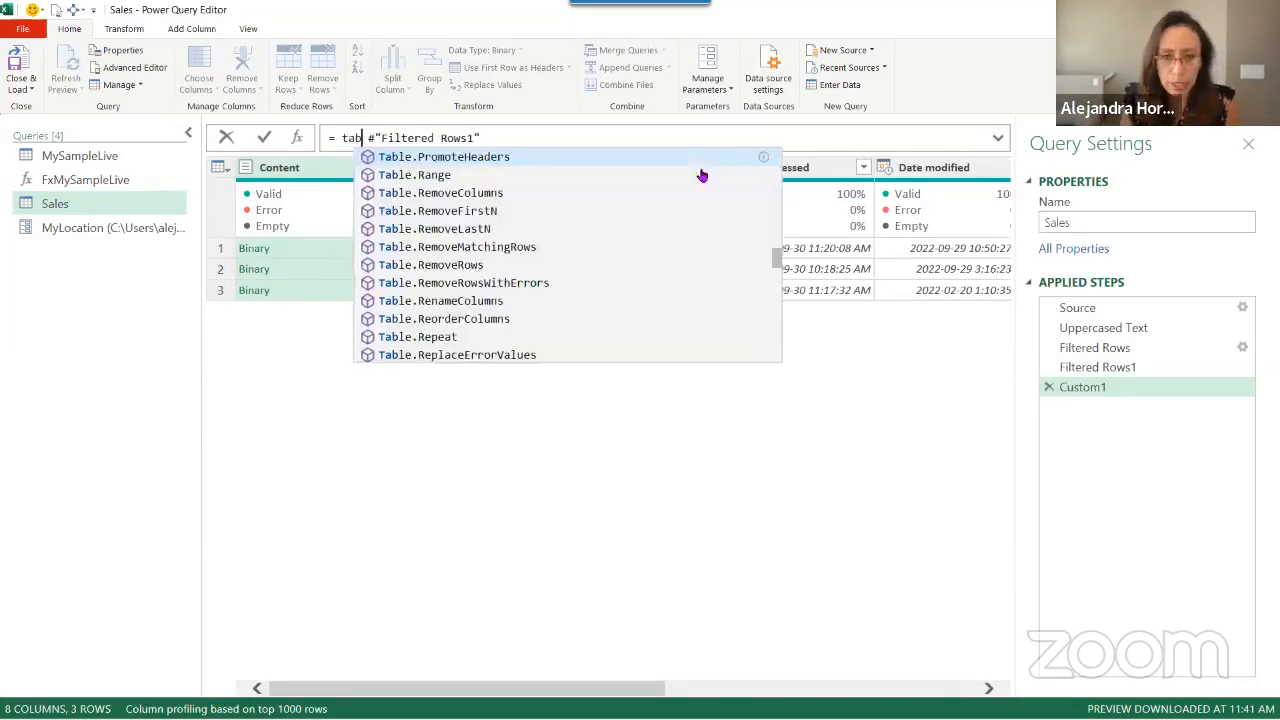
pyautogui.write('co')
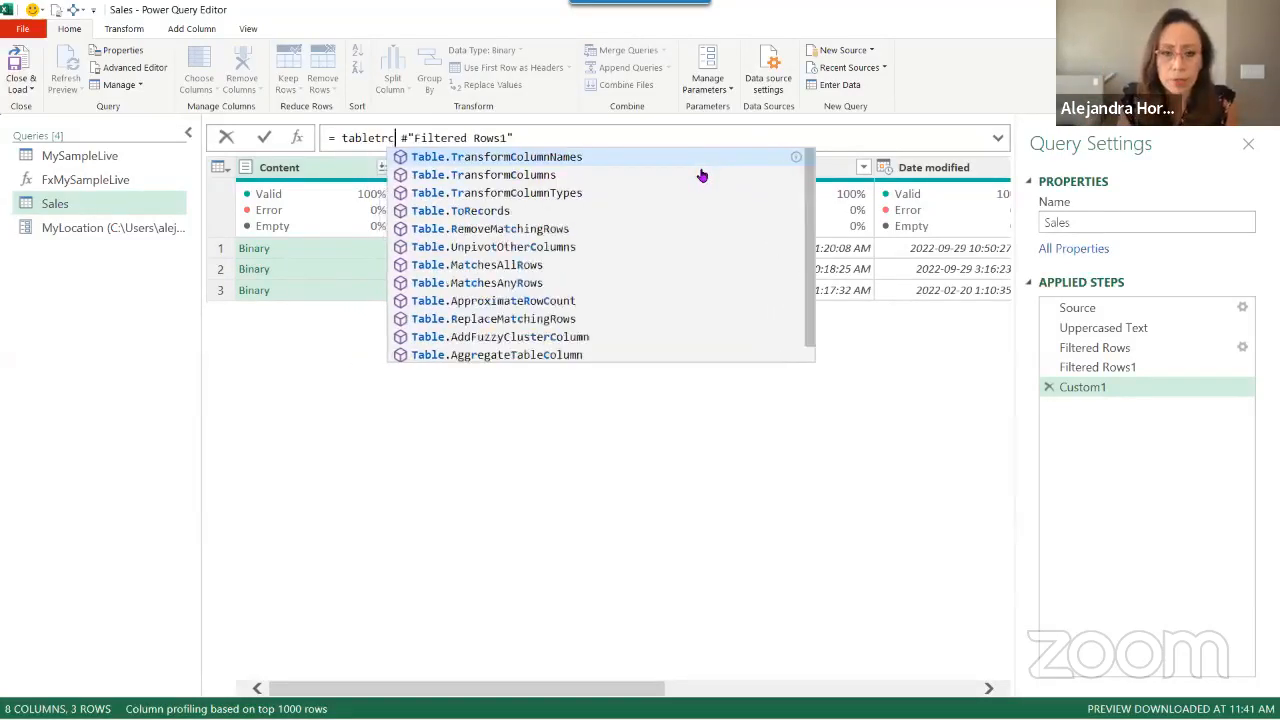
pyautogui.press('Down')
pyautogui.press('Tab')
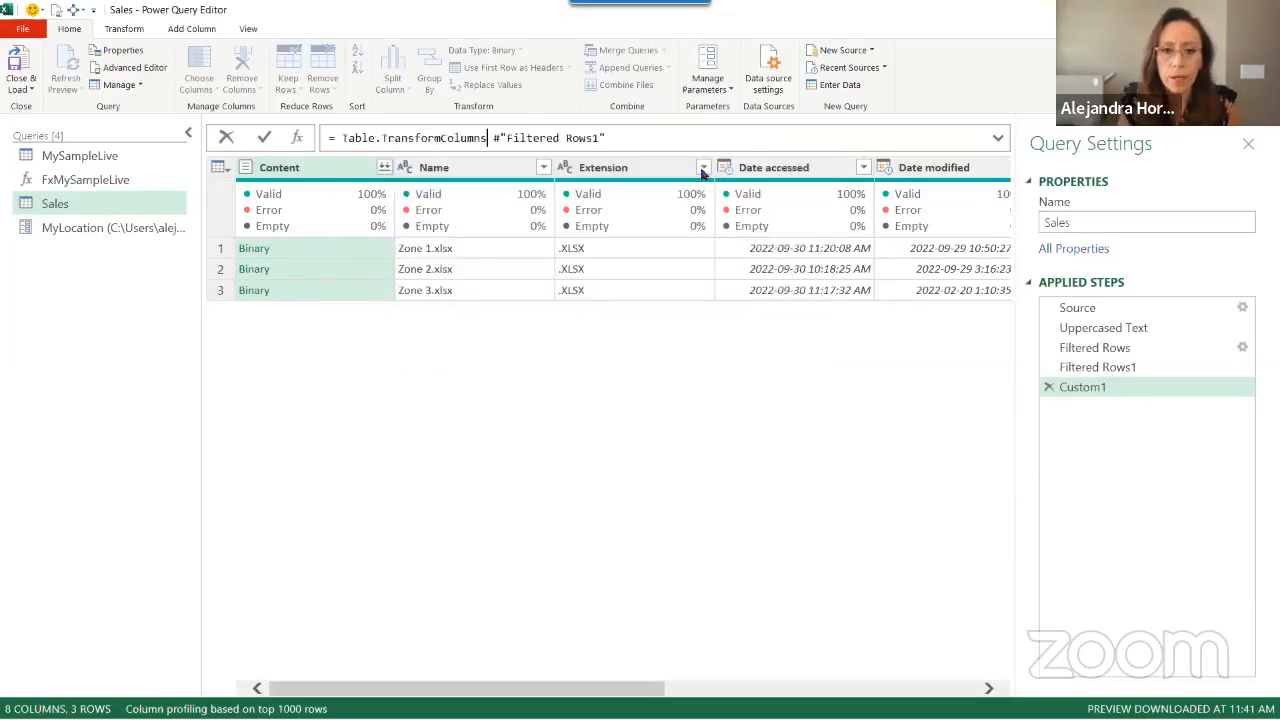
pyautogui.write('(')
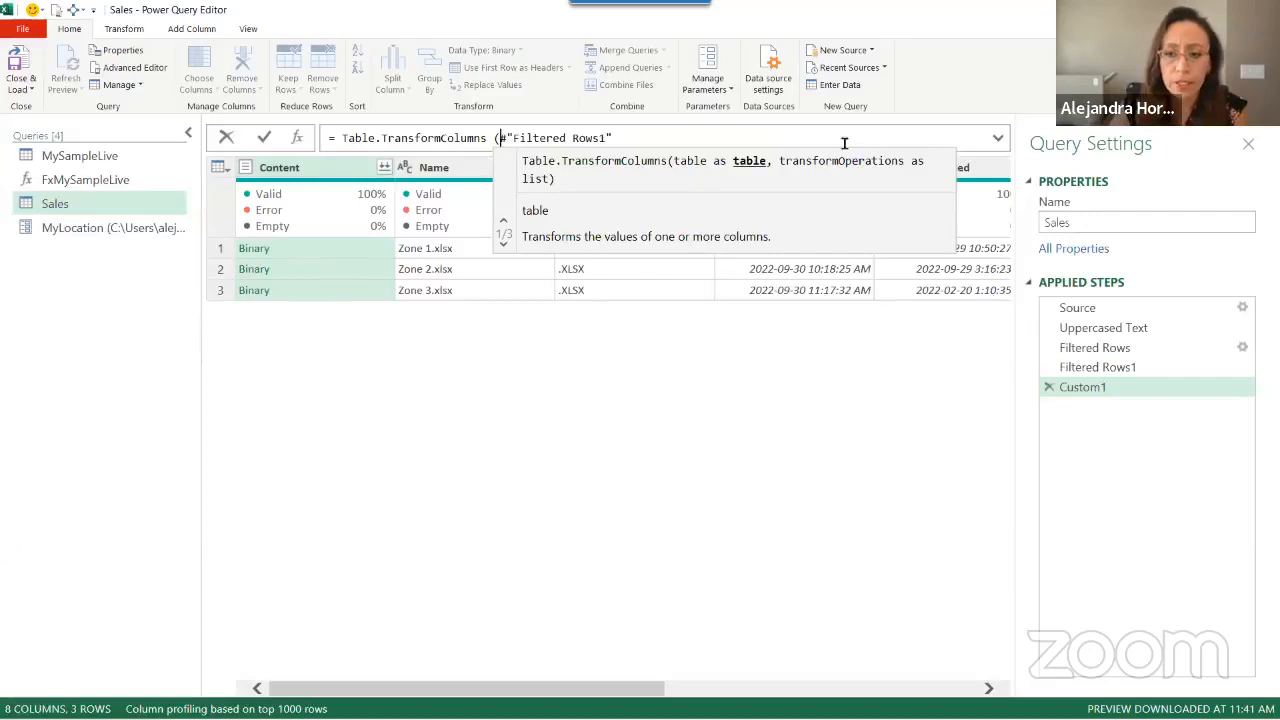
pyautogui.write(', ')
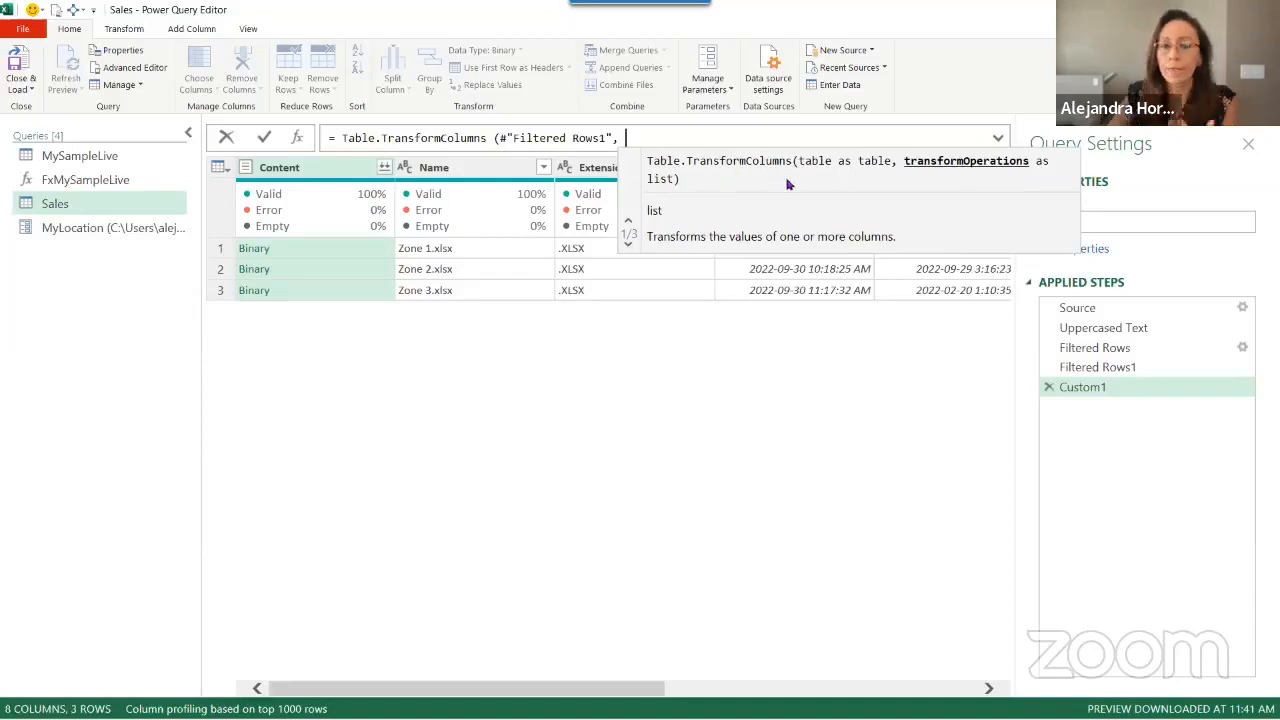
# Start the transformOperations list in braces with the column name "Content" followed by the each keyword
pyautogui.write(' {')
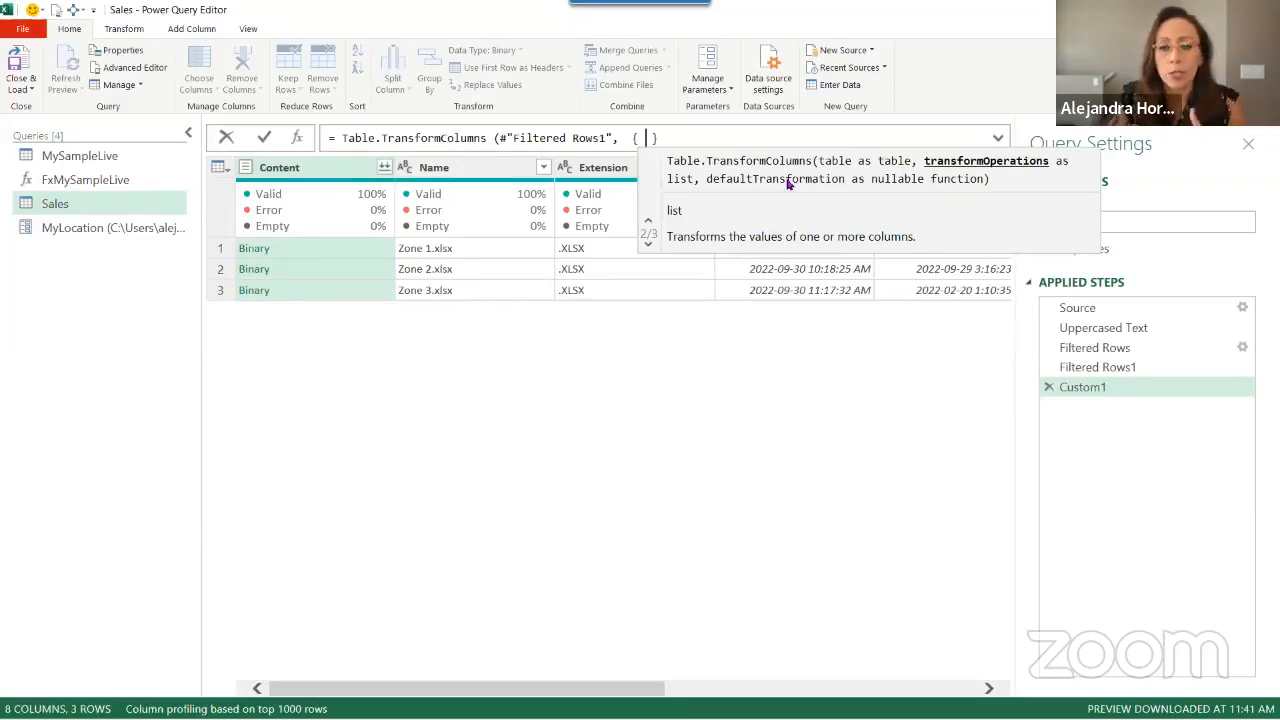
pyautogui.write('"')
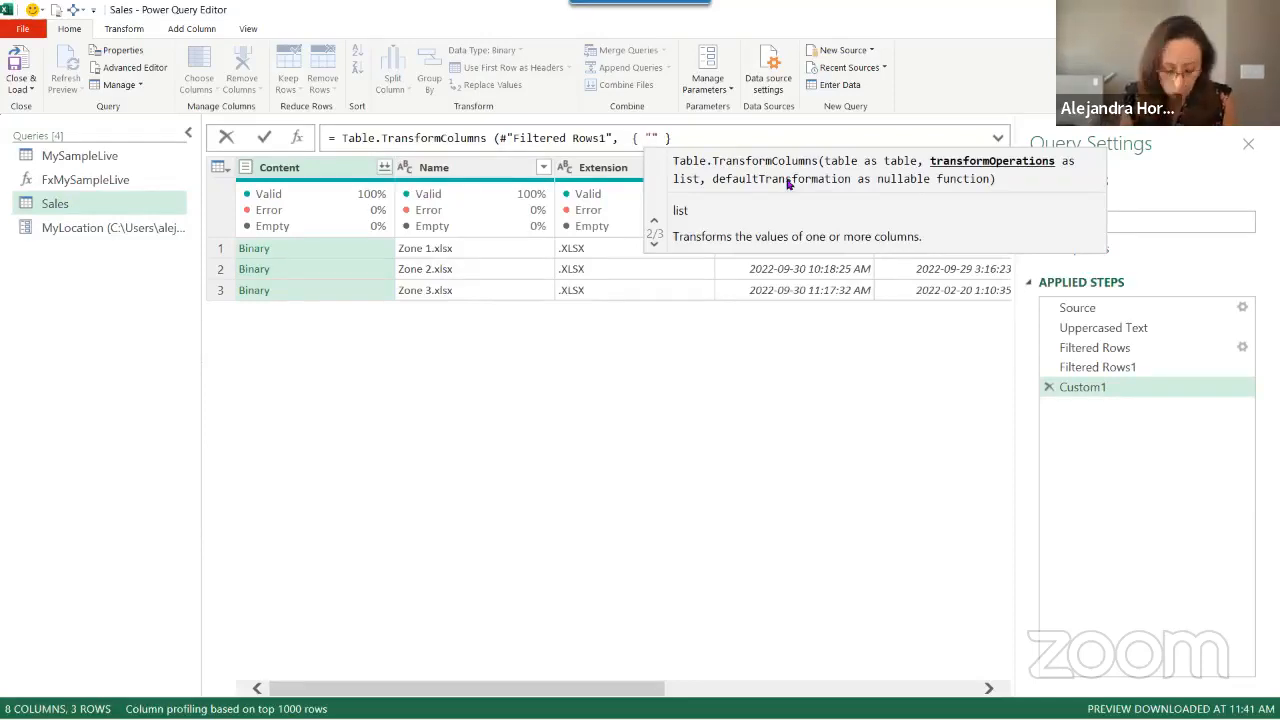
pyautogui.write('Content')
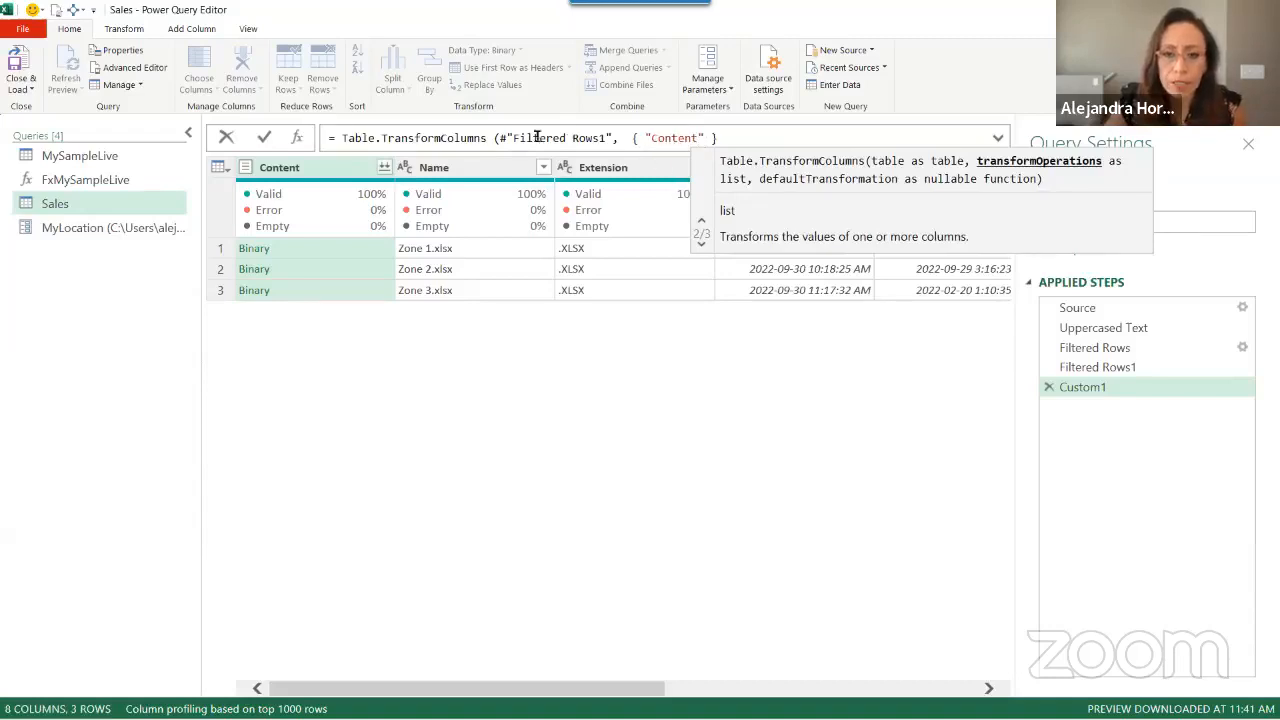
pyautogui.click(710, 139)
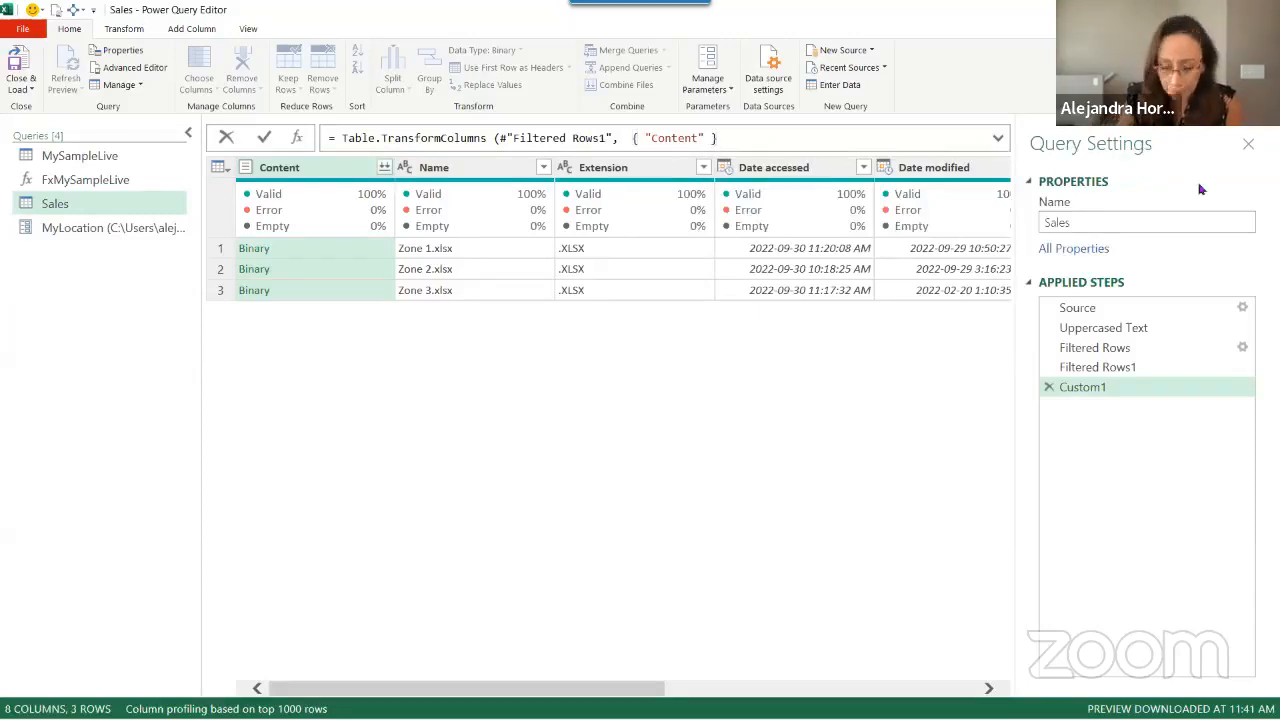
pyautogui.write(', ')
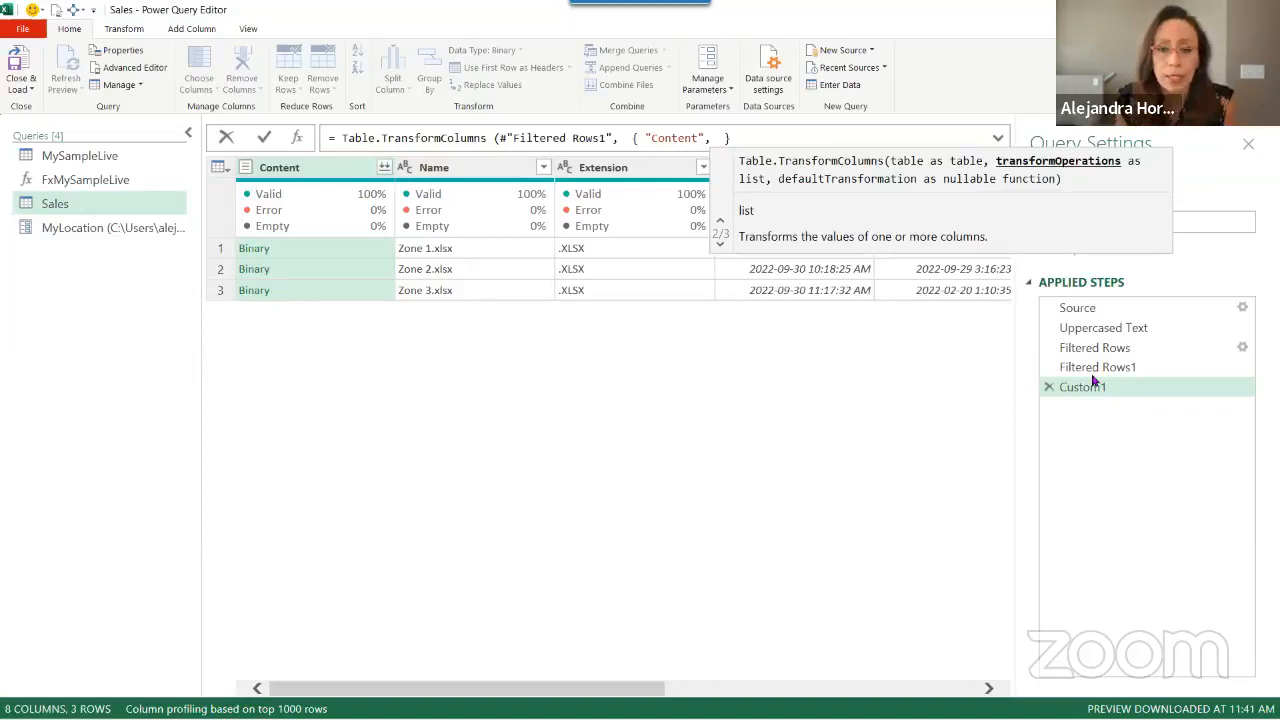
pyautogui.write('each')
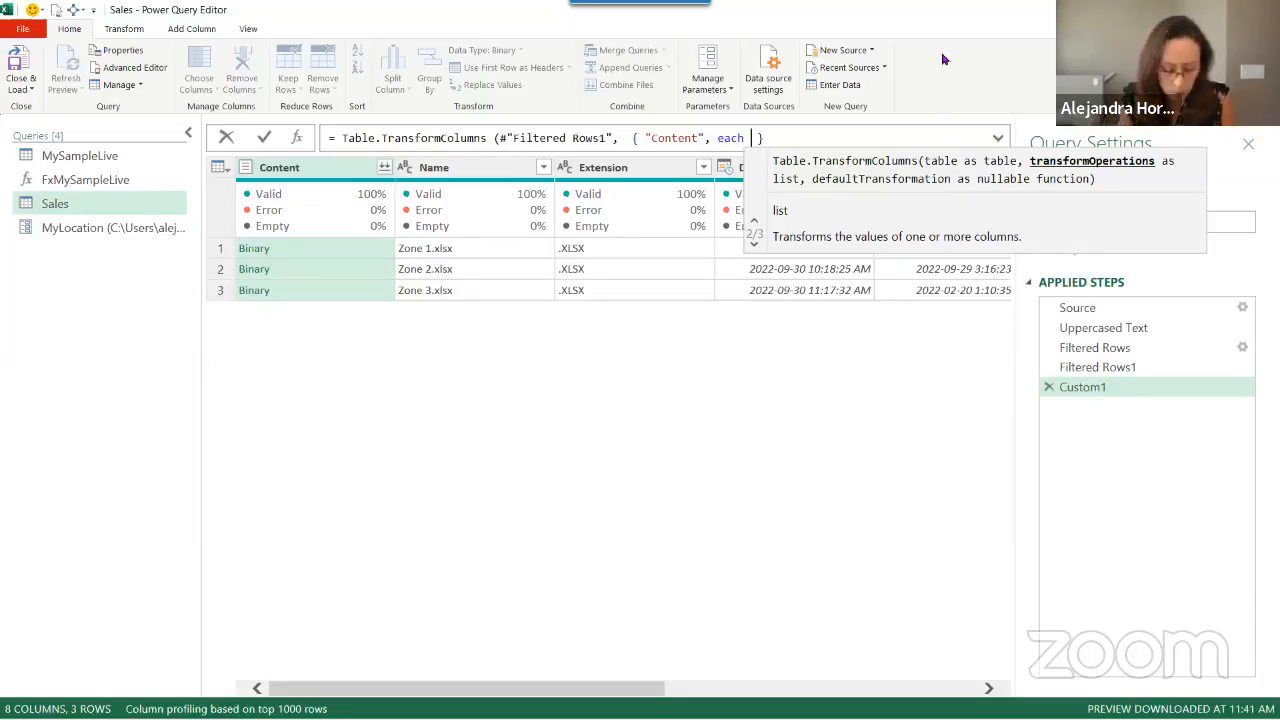
# Make the Content transformation call Excel.Workbook with the underscore (_) as its workbook argument
pyautogui.write('exc')
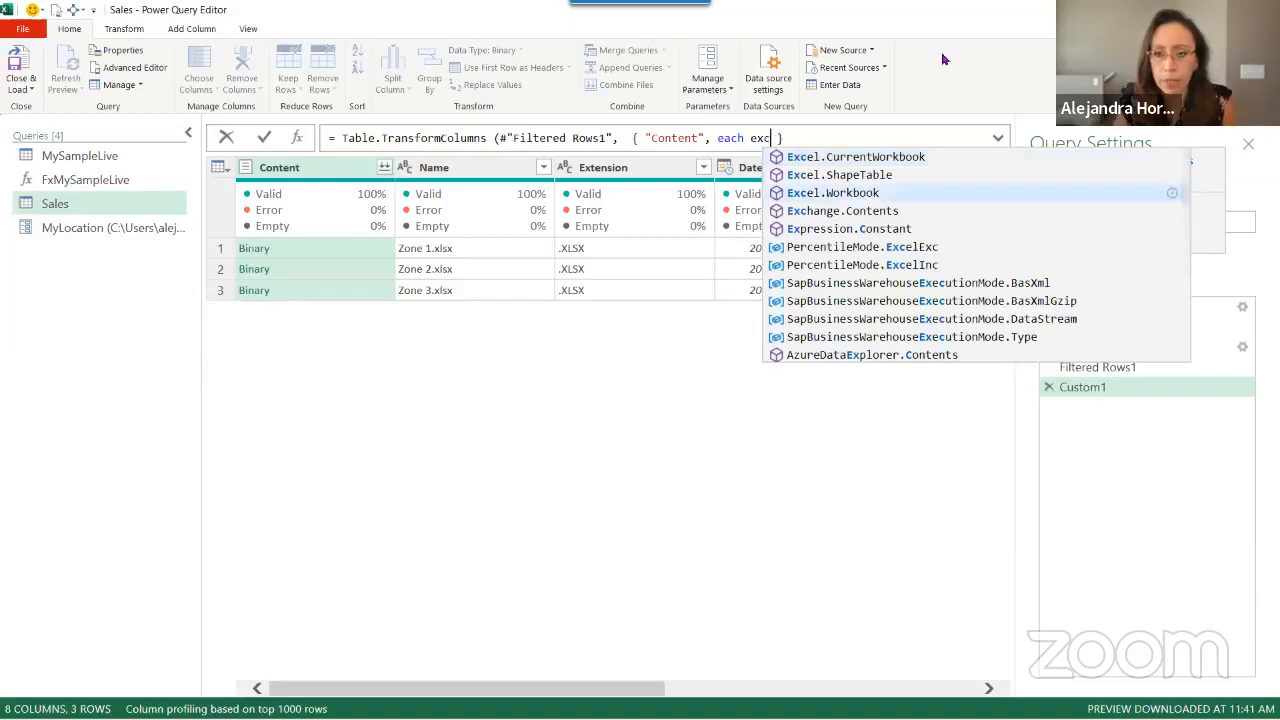
pyautogui.press('Tab')
pyautogui.write('(')
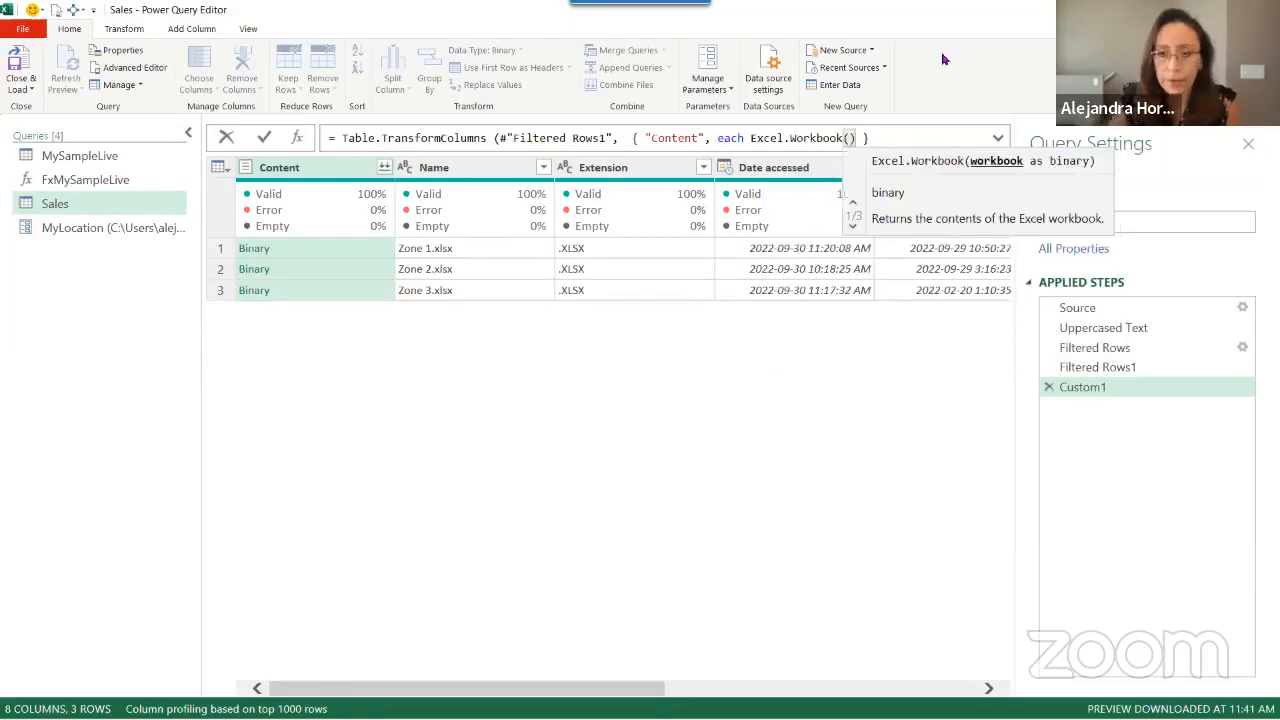
pyautogui.press('Left')
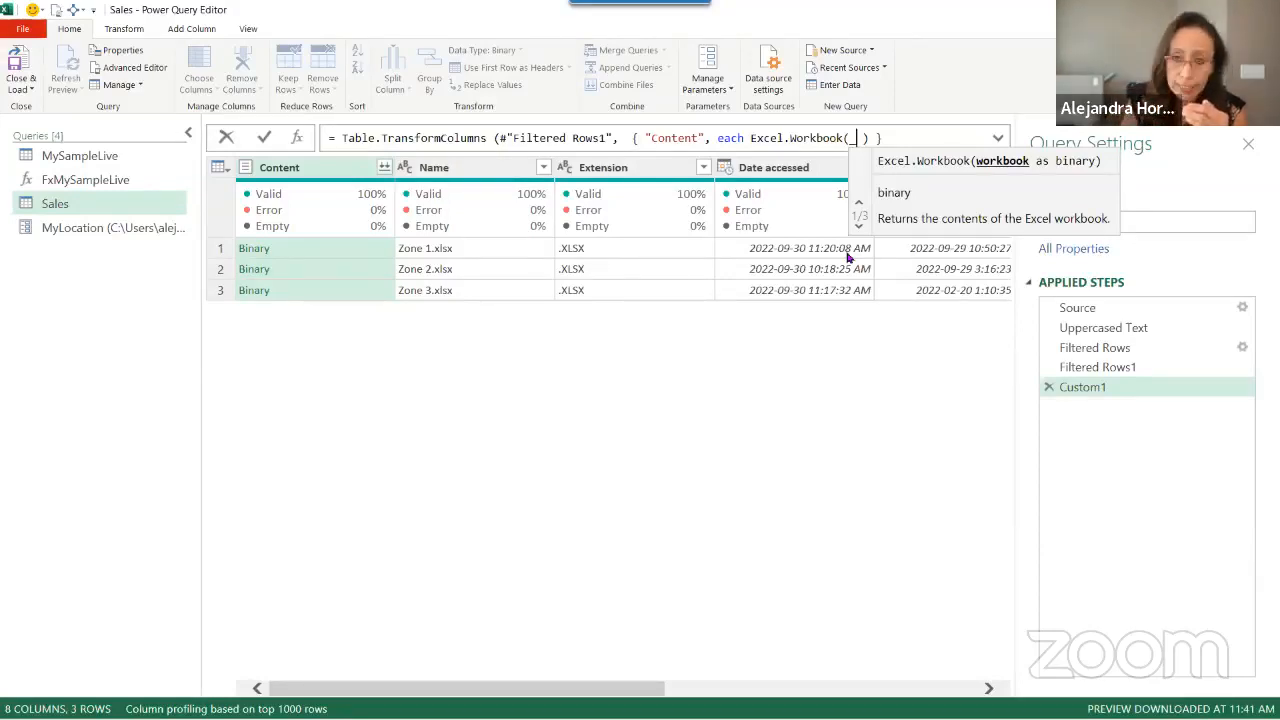
pyautogui.write(',')
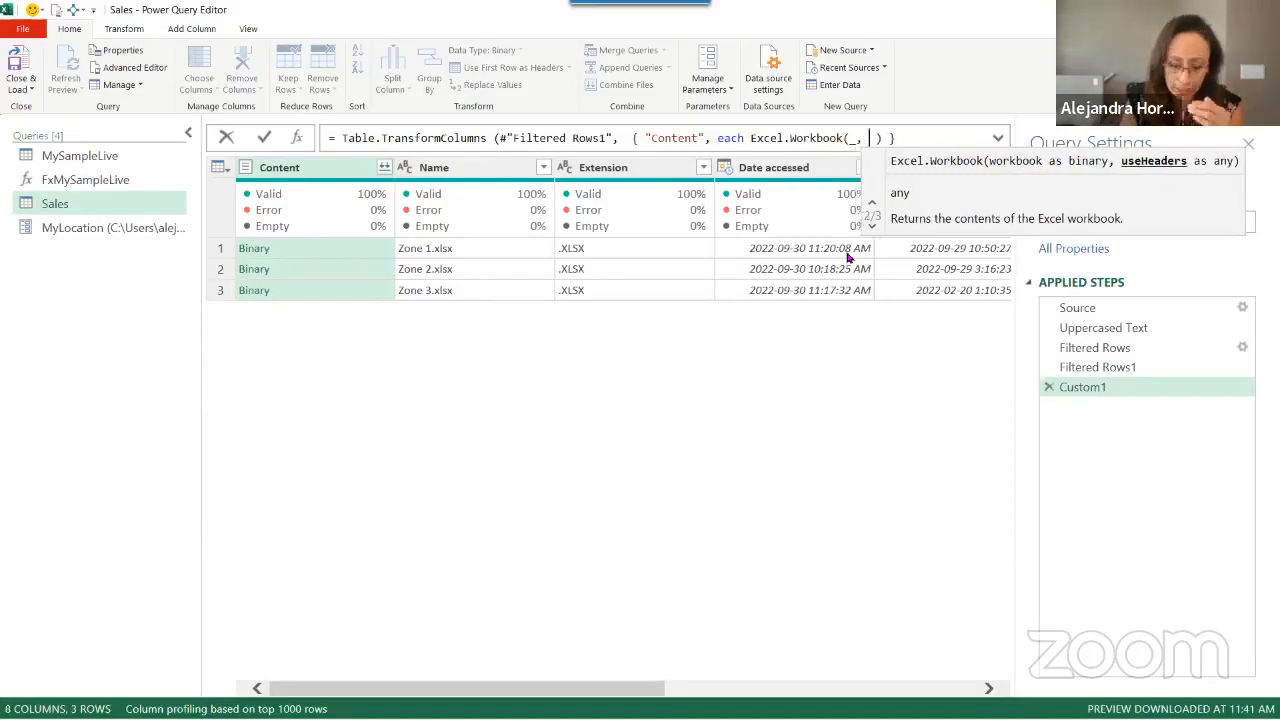
pyautogui.write(' true')
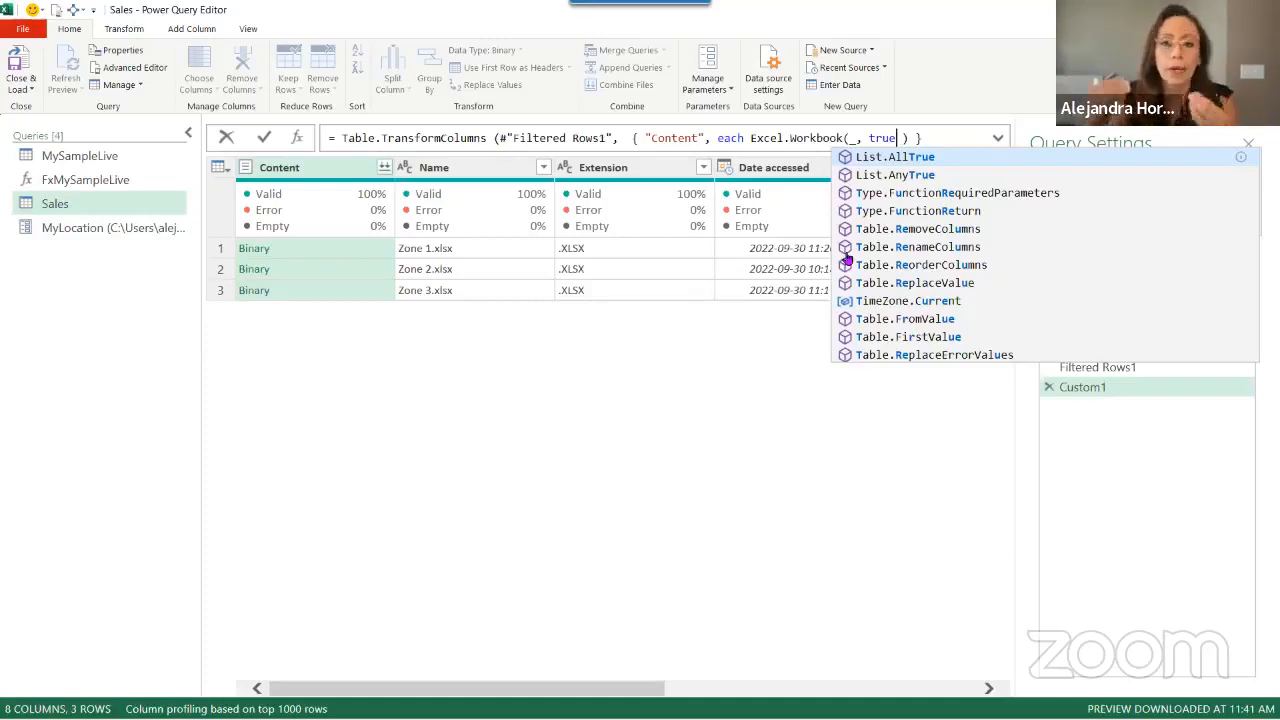
pyautogui.press('BackSpace')
pyautogui.press('BackSpace')
pyautogui.press('BackSpace')
pyautogui.press('BackSpace')
pyautogui.press('BackSpace')
pyautogui.press('BackSpace')
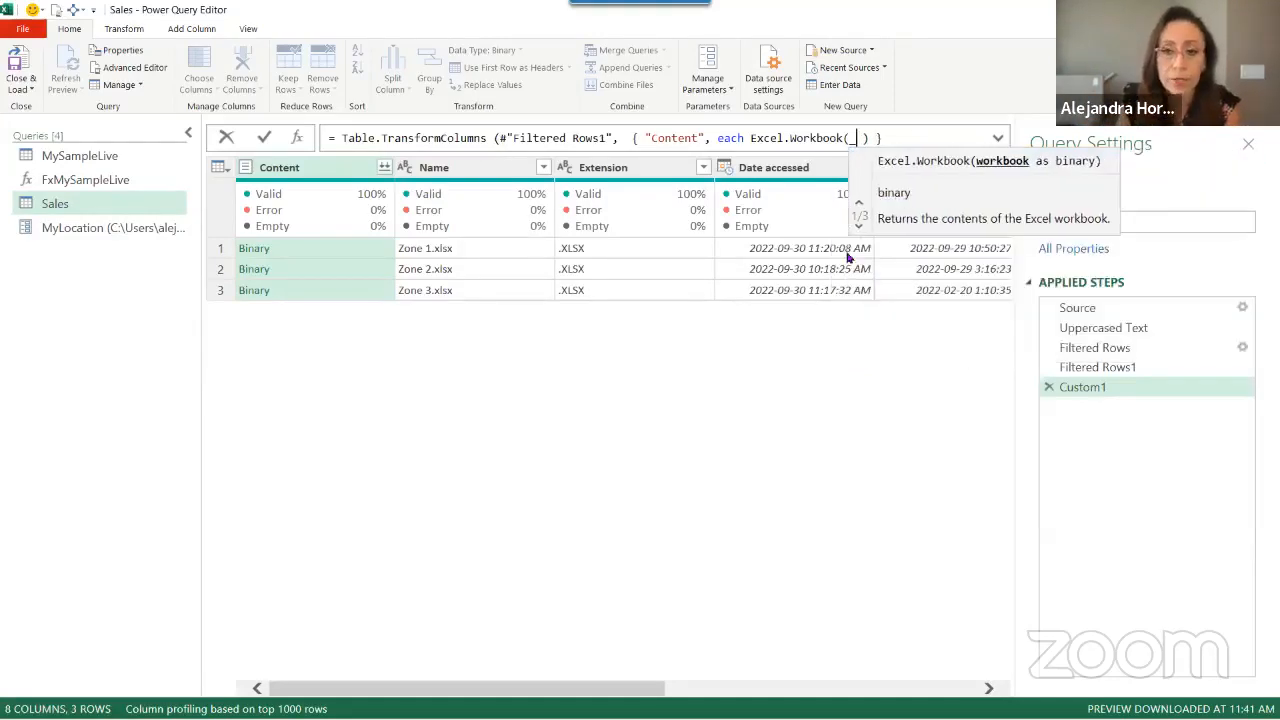
# Remove the extra space after the Excel.Workbook argument, close the Table.TransformColumns parenthesis and apply the formula
pyautogui.press('Delete')
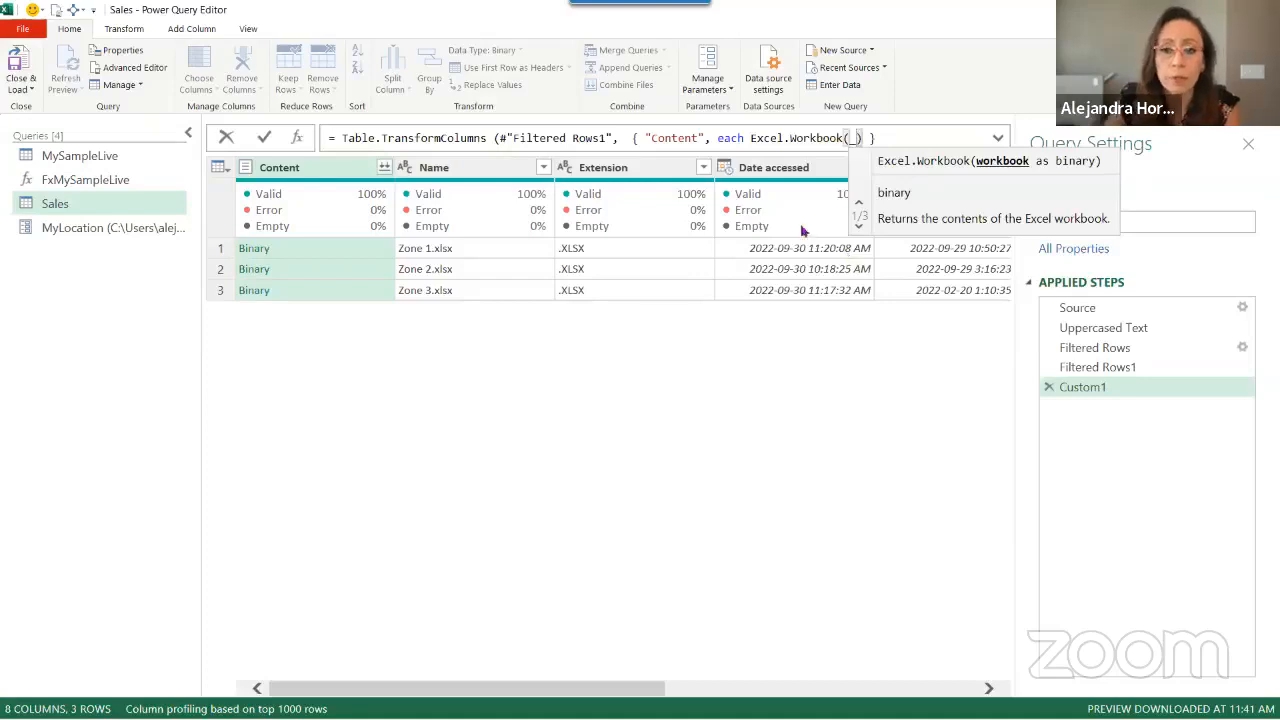
pyautogui.click(907, 131)
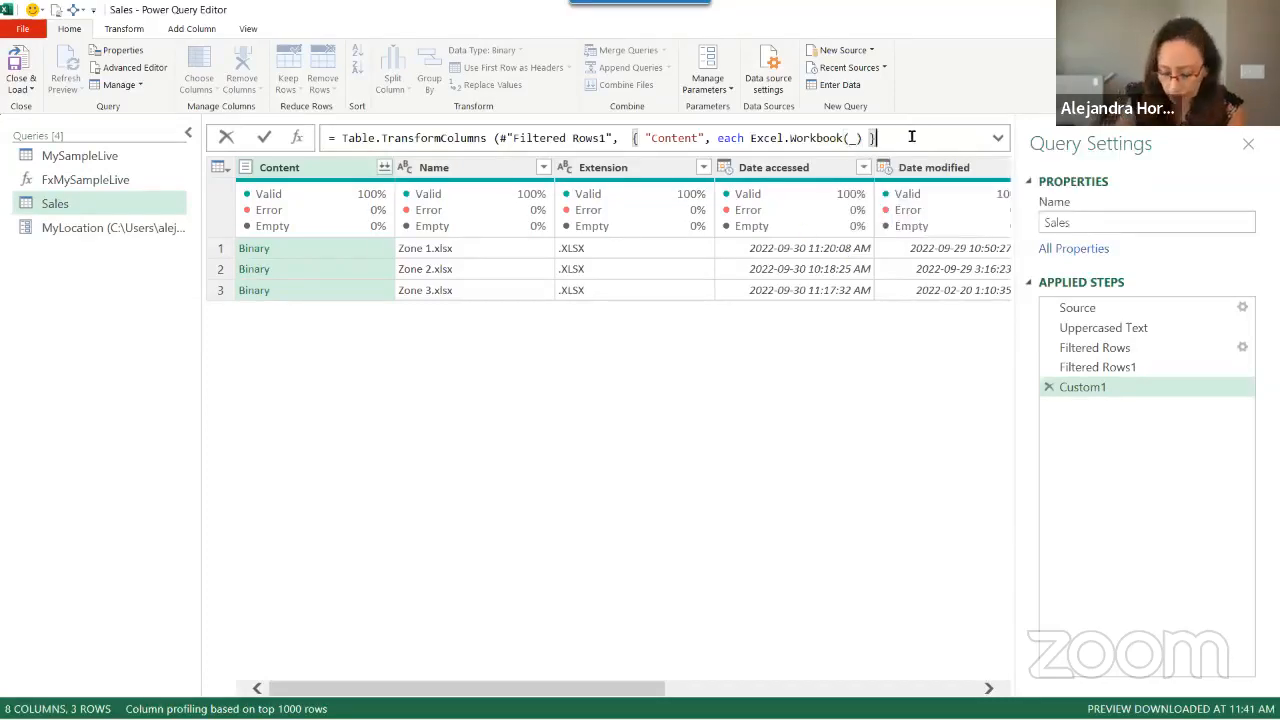
pyautogui.write(')')
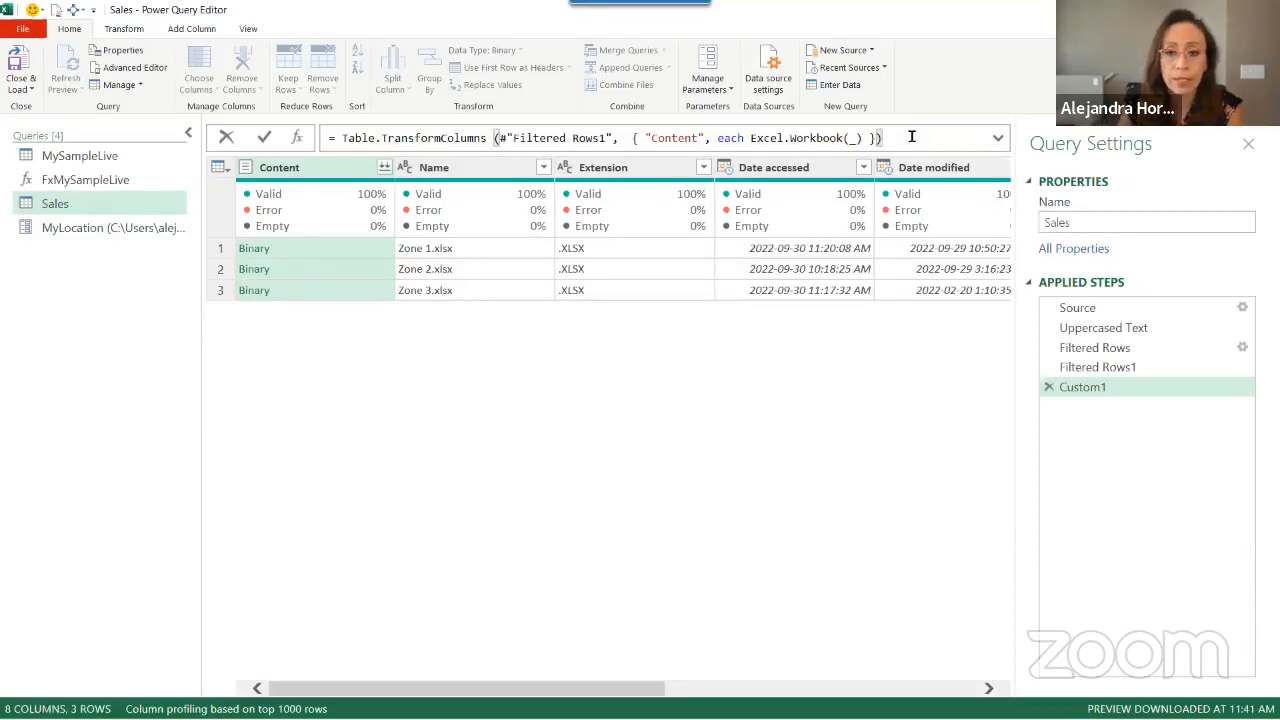
pyautogui.press('Return')
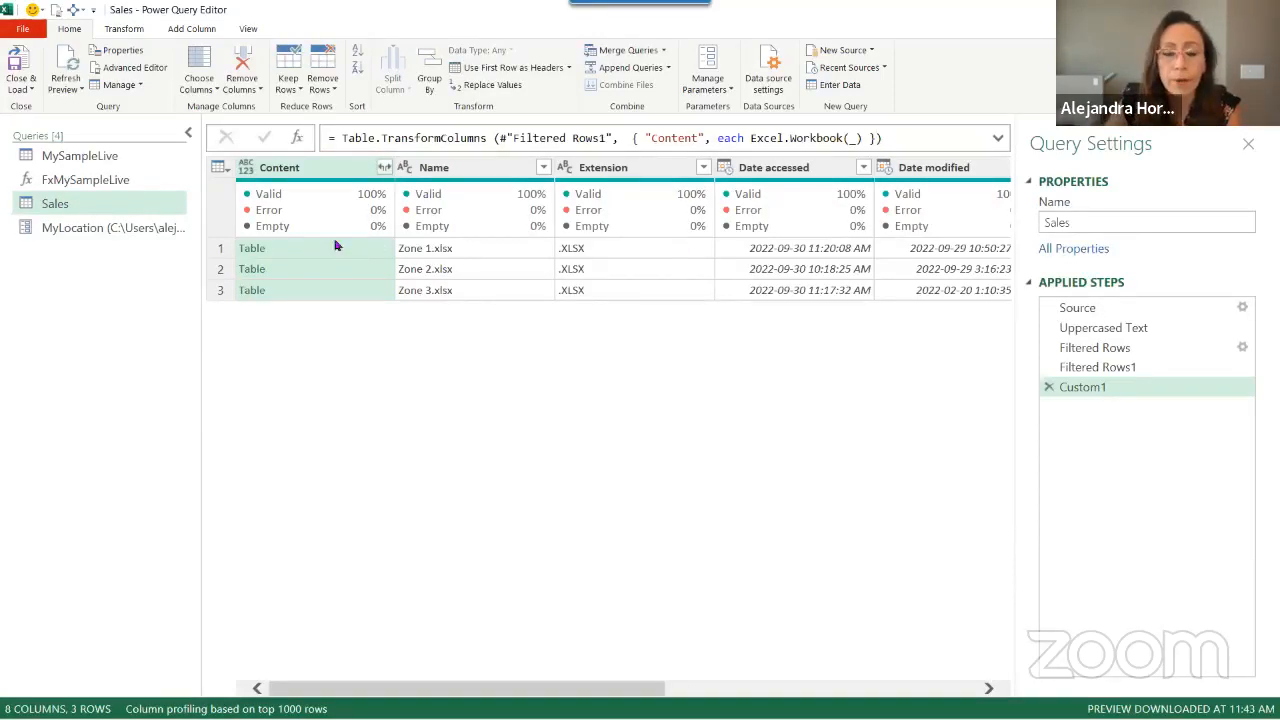
# Compare the Zone 1.xlsx Content cell in Filtered Rows1 and Custom1, preview each zone file's nested table, and inspect its Name value
pyautogui.click(1106, 367)
pyautogui.click(381, 249)
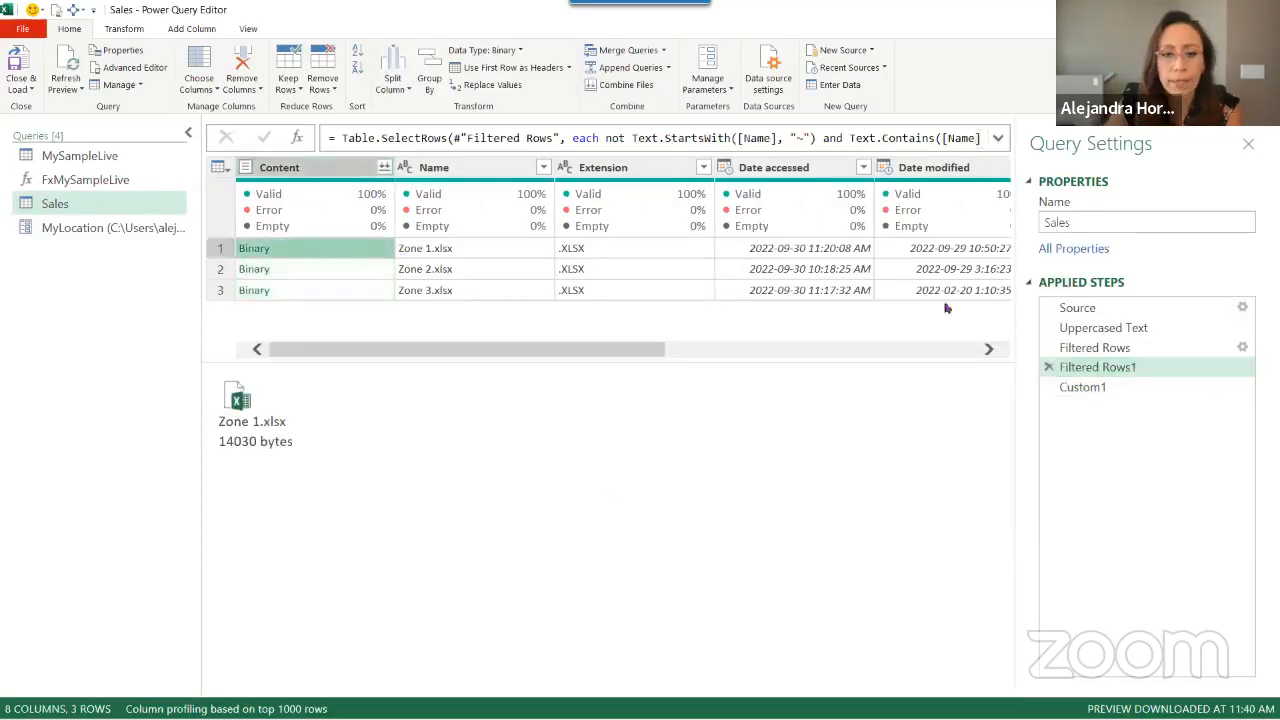
pyautogui.click(1088, 386)
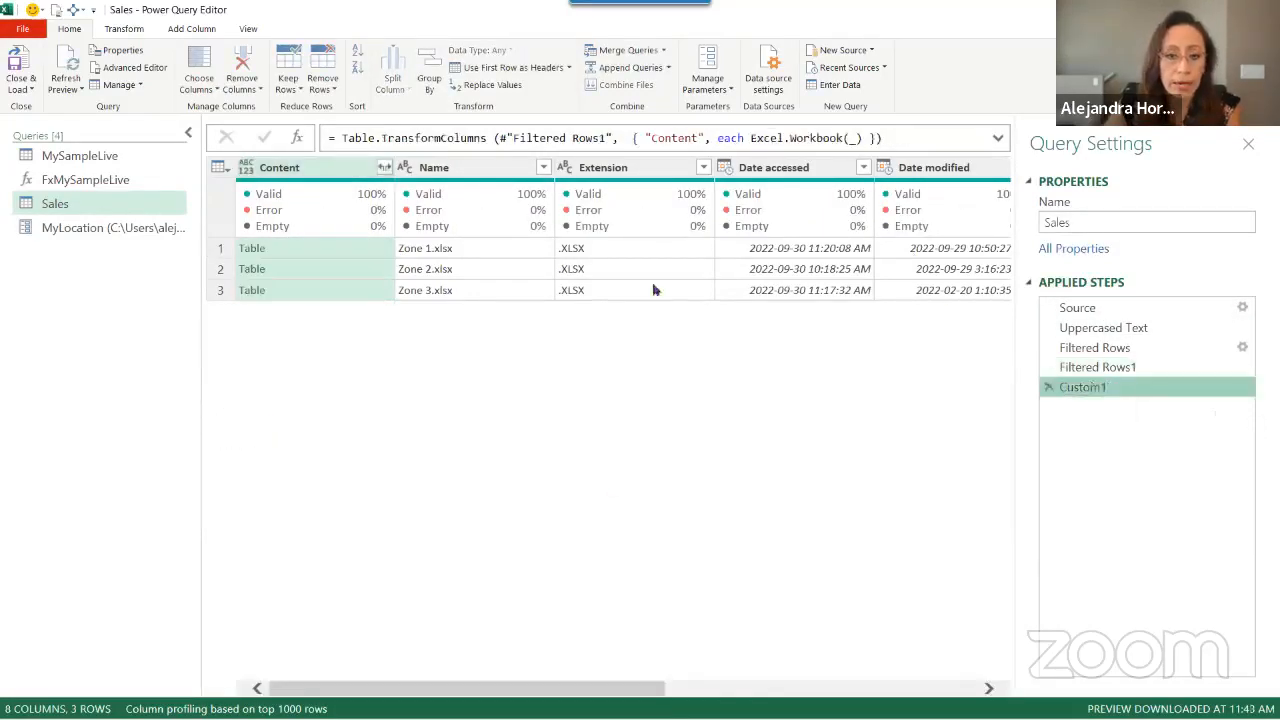
pyautogui.click(366, 253)
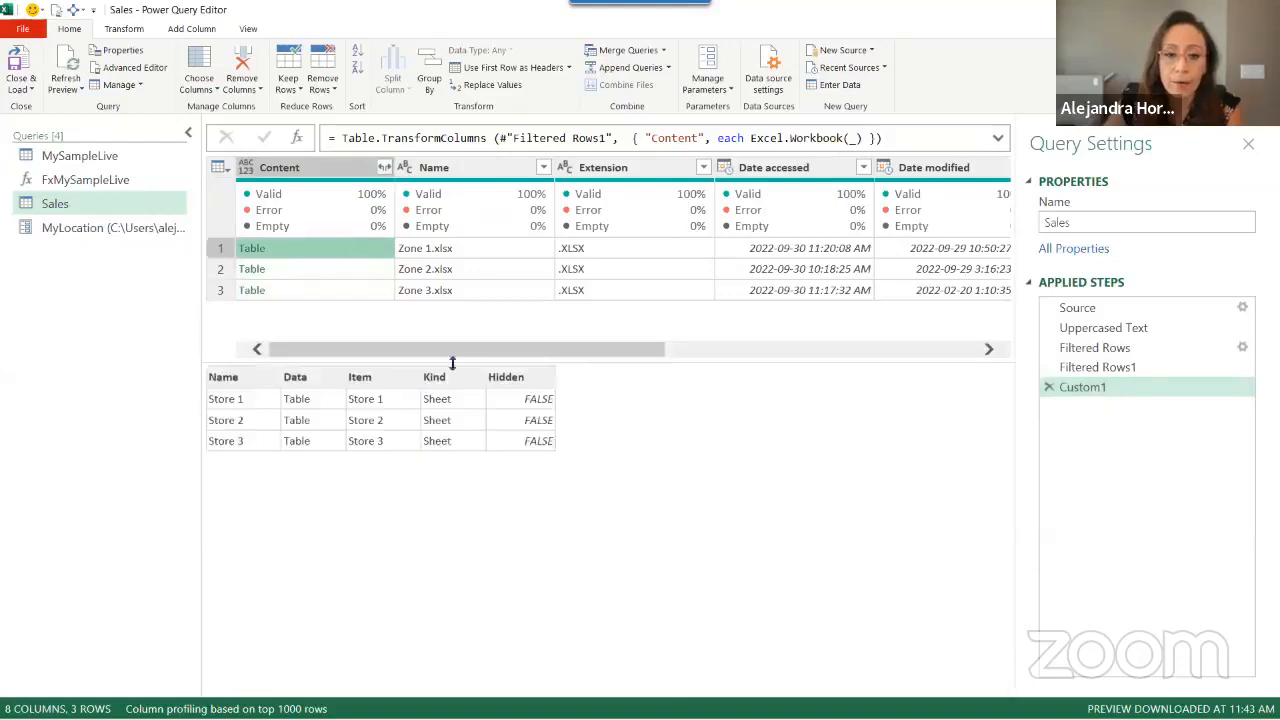
pyautogui.moveTo(461, 329); pyautogui.dragTo(388, 266)
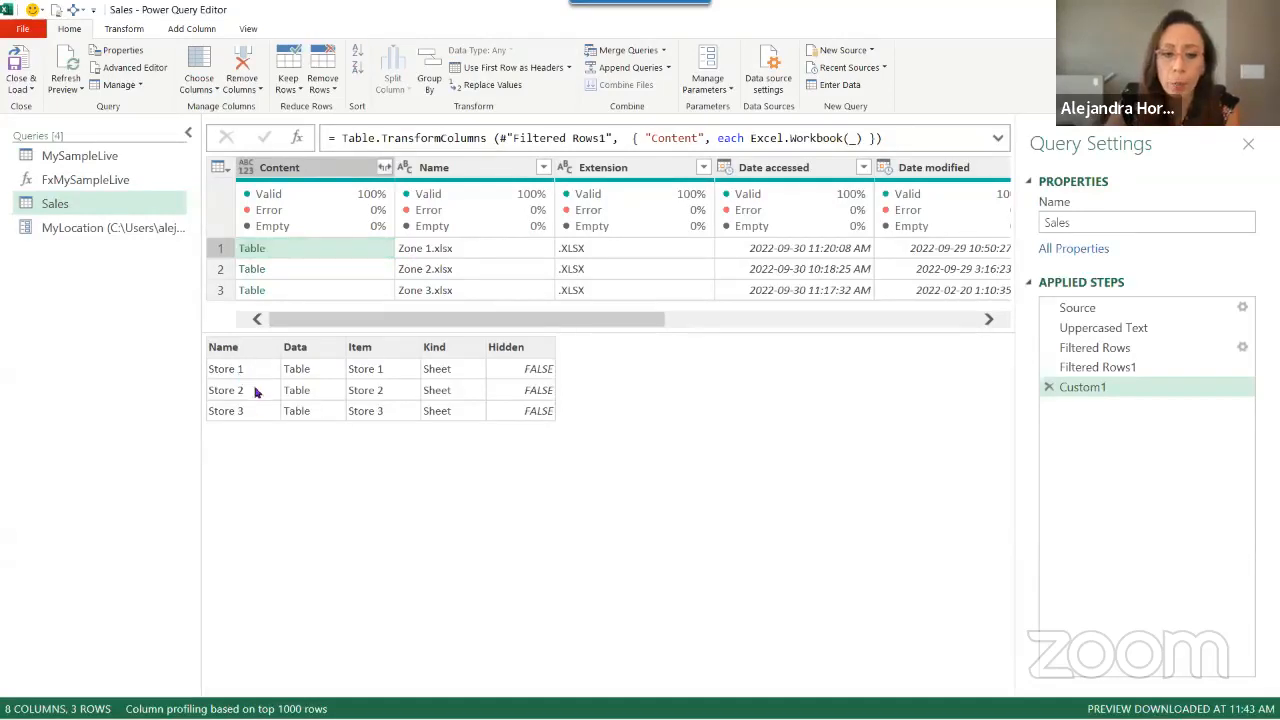
pyautogui.click(344, 272)
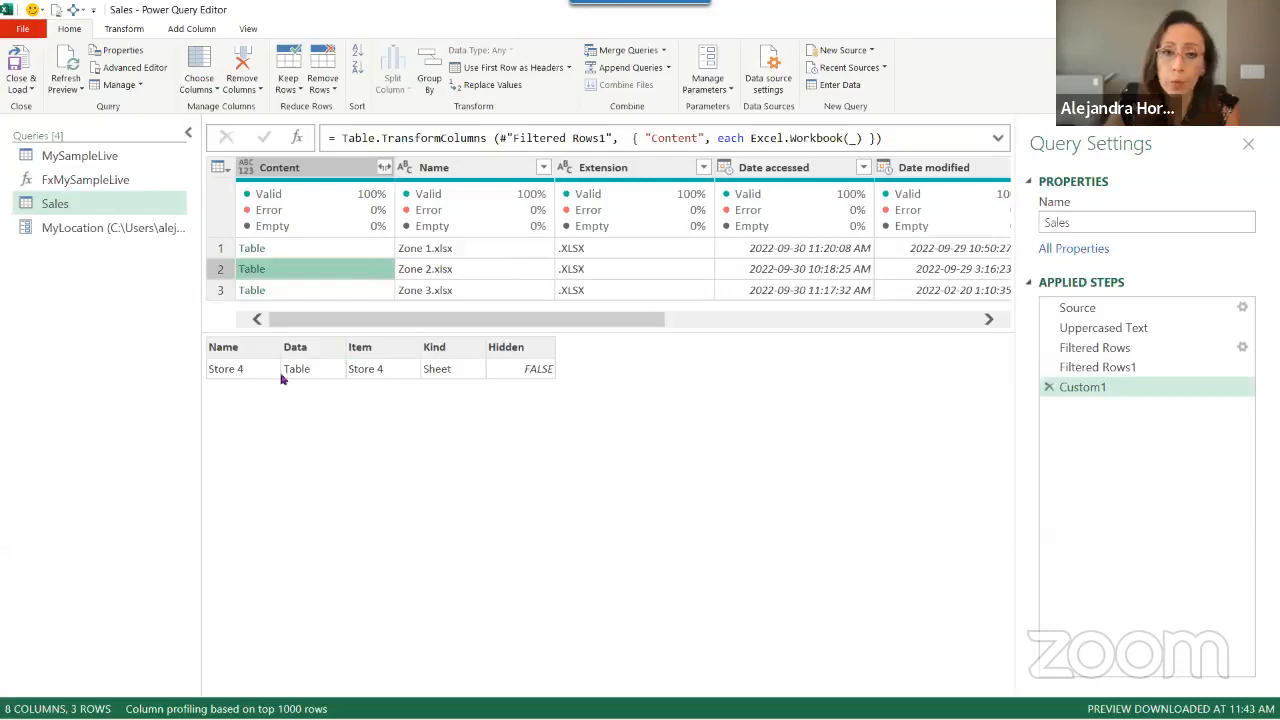
pyautogui.click(325, 292)
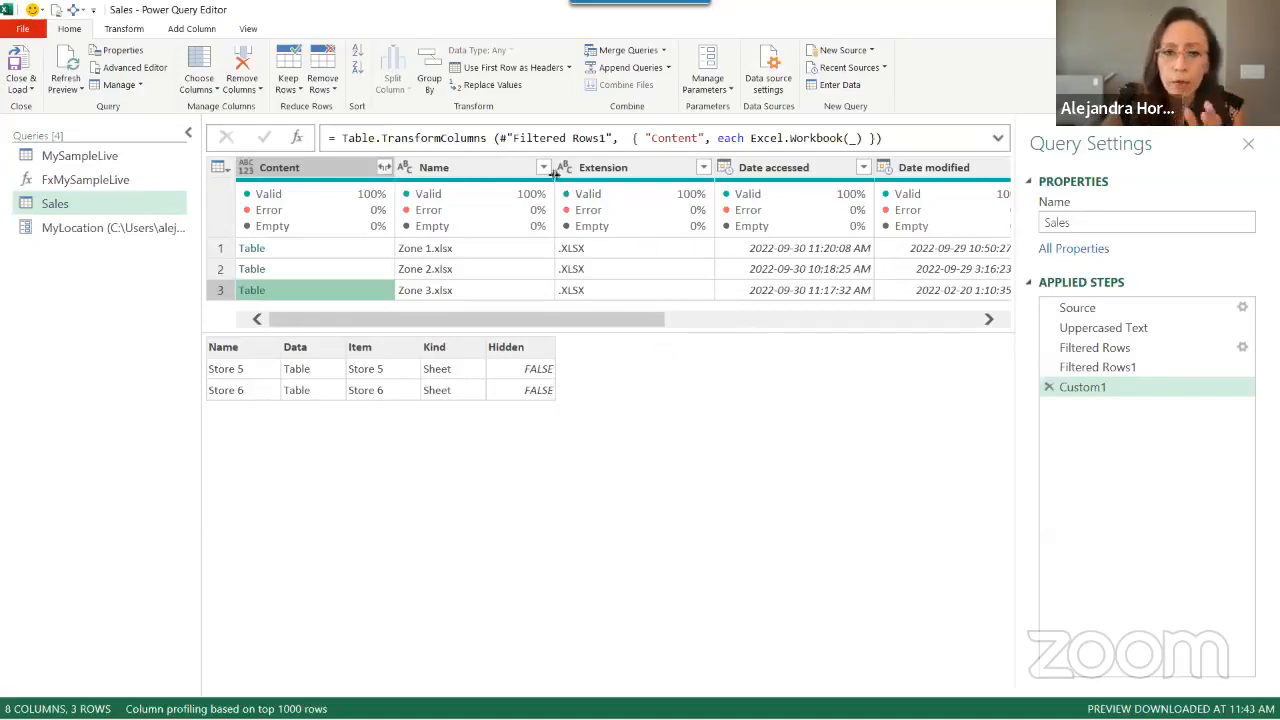
pyautogui.click(508, 178)
pyautogui.click(445, 249)
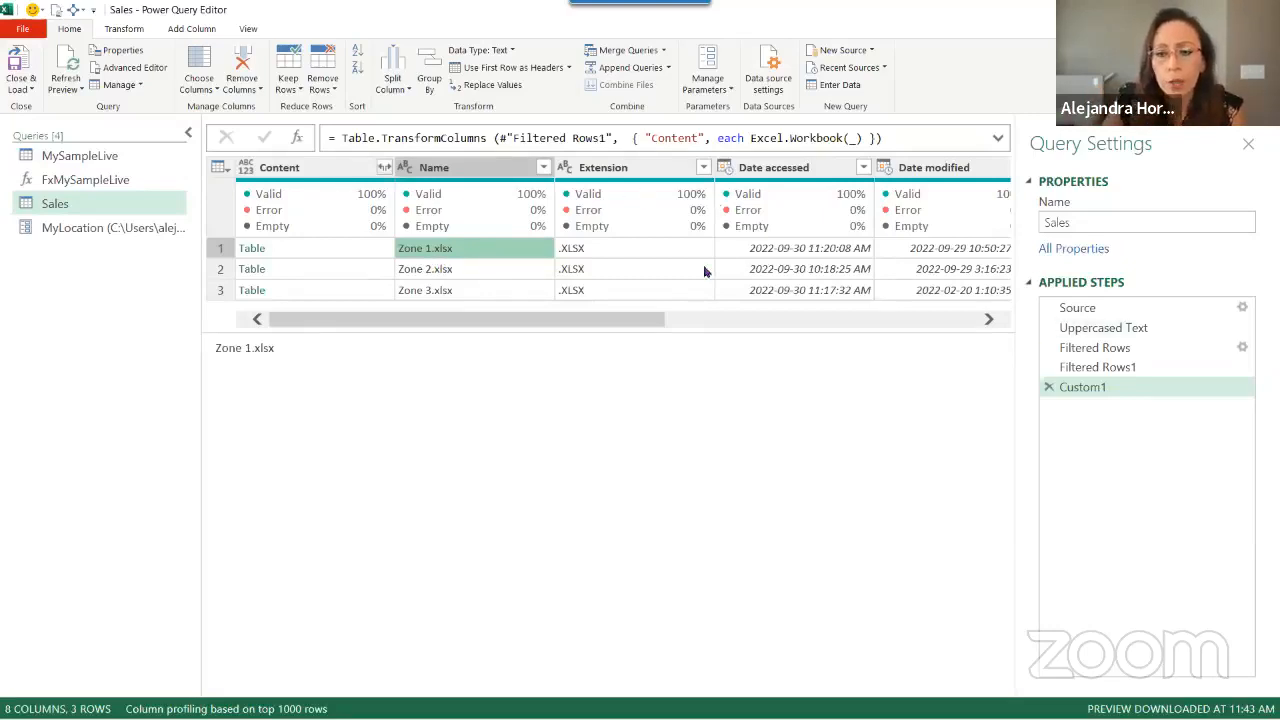
# Place the transformOperations list on its own line in the expanded formula and add a second opening brace before "Content"
pyautogui.click(998, 138)
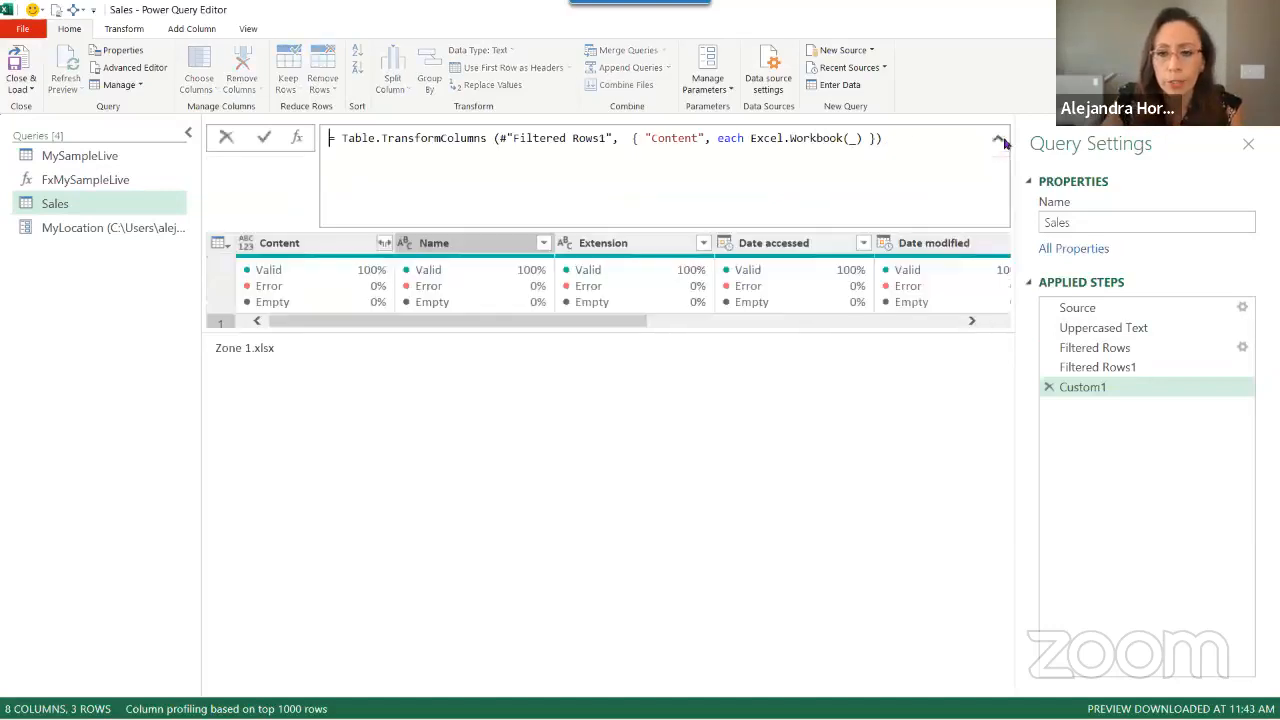
pyautogui.click(632, 138)
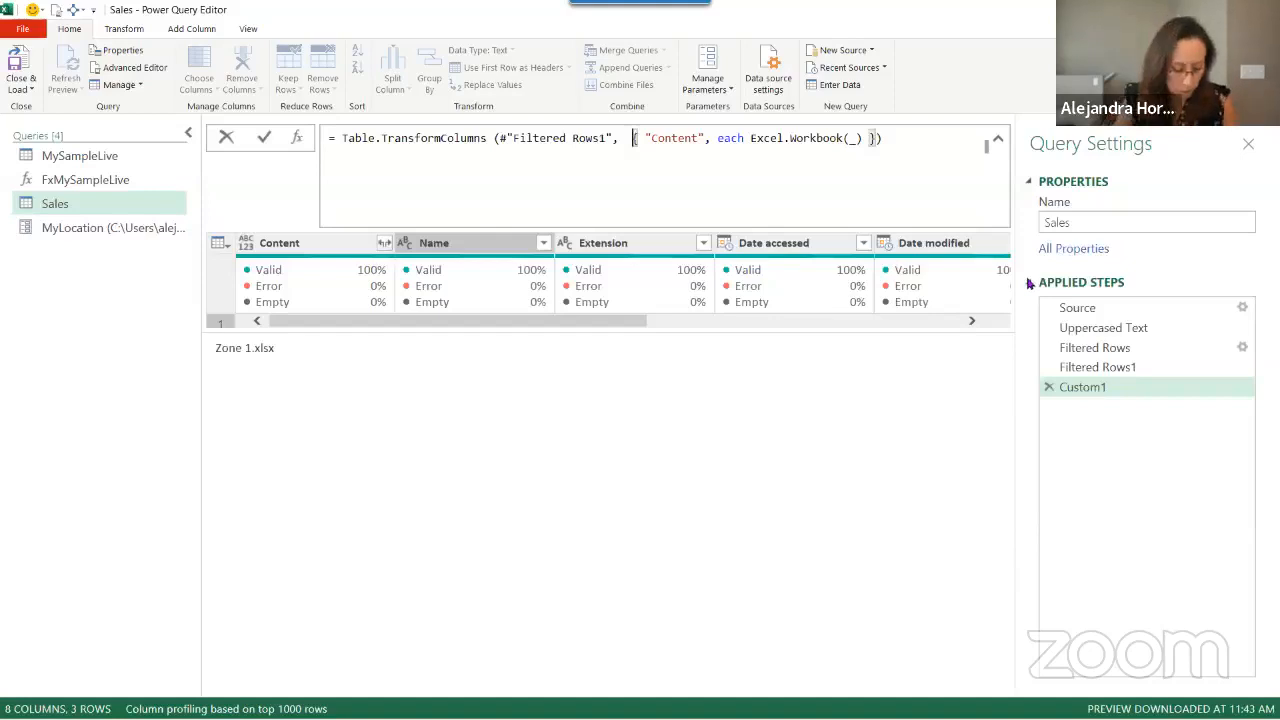
pyautogui.hotkey('shift', 'Return')
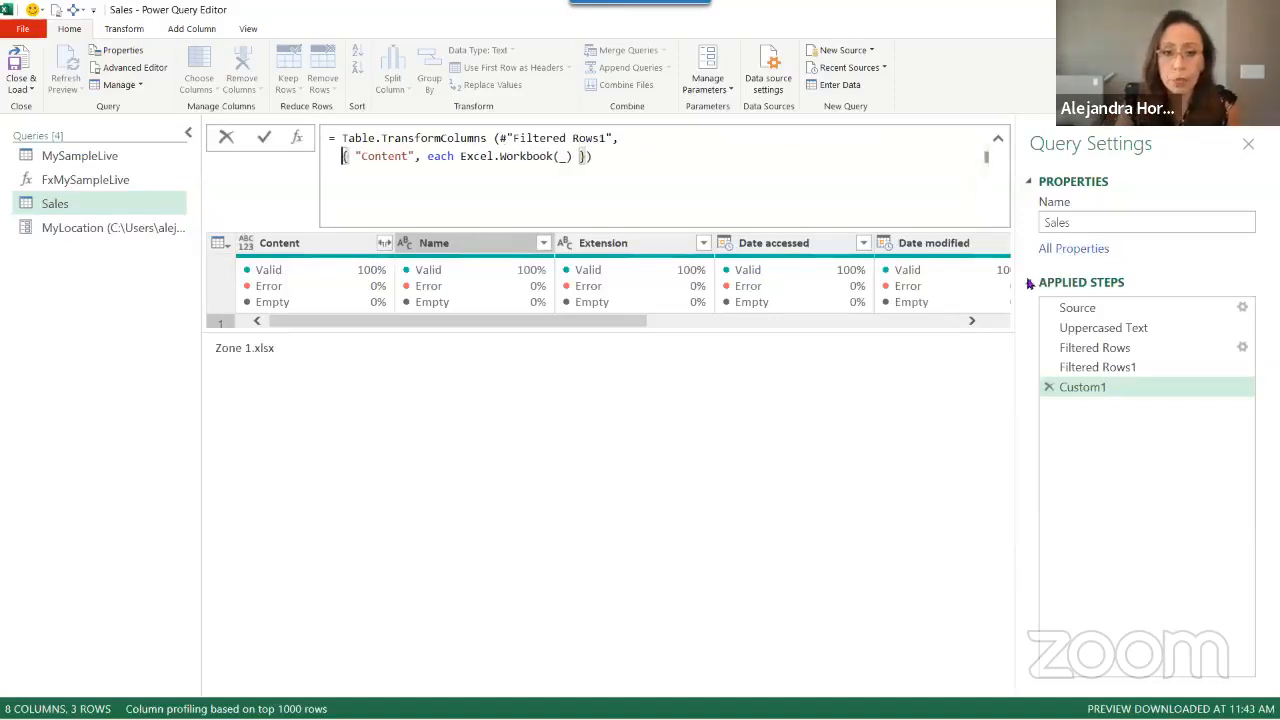
pyautogui.press('Right')
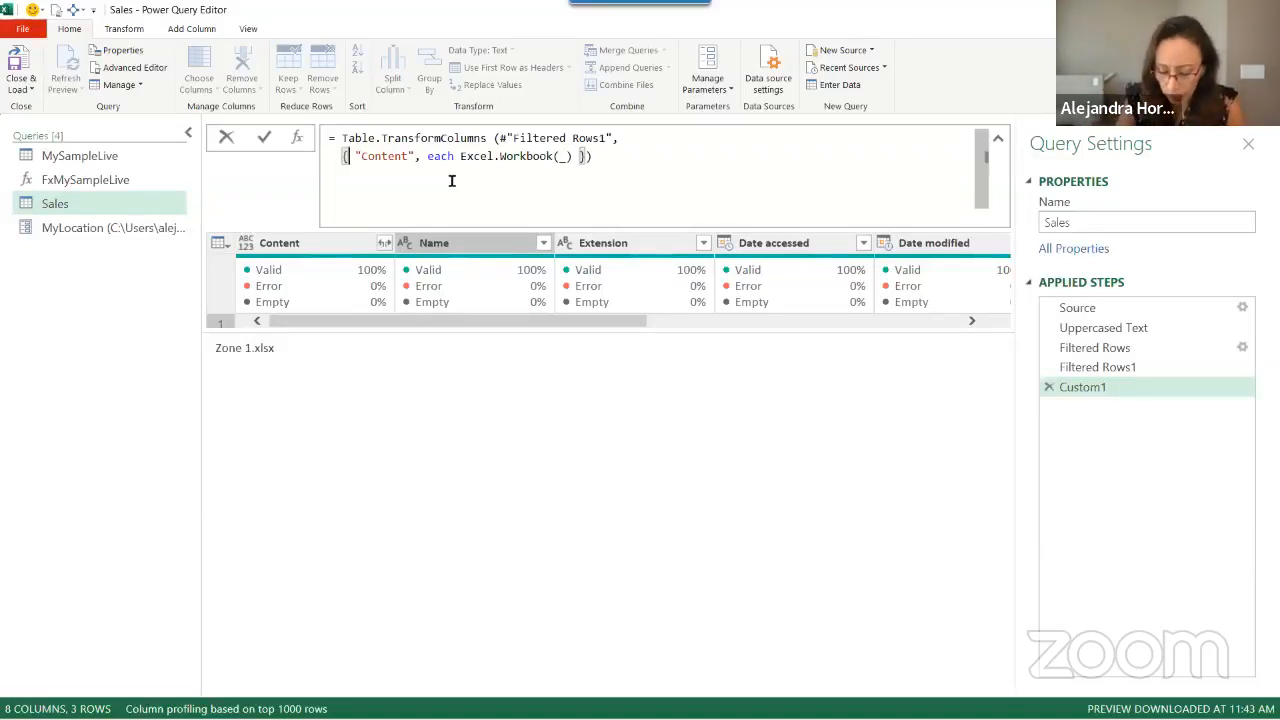
pyautogui.write('{')
pyautogui.press('Delete')
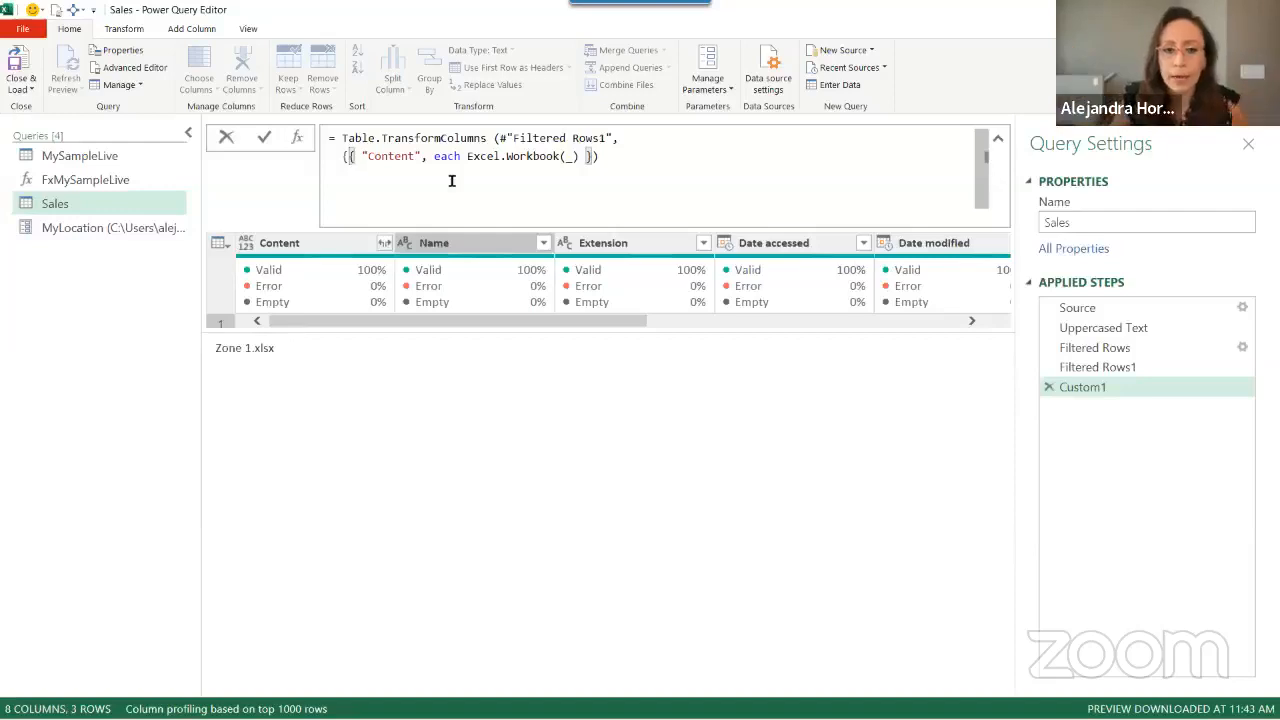
# Add a comma after the Content transformation pair and start a second brace pair on a new line
pyautogui.press('Right')
pyautogui.press('Right')
pyautogui.press('Right')
pyautogui.press('Right')
pyautogui.press('Right')
pyautogui.press('Right')
pyautogui.press('Right')
pyautogui.press('Right')
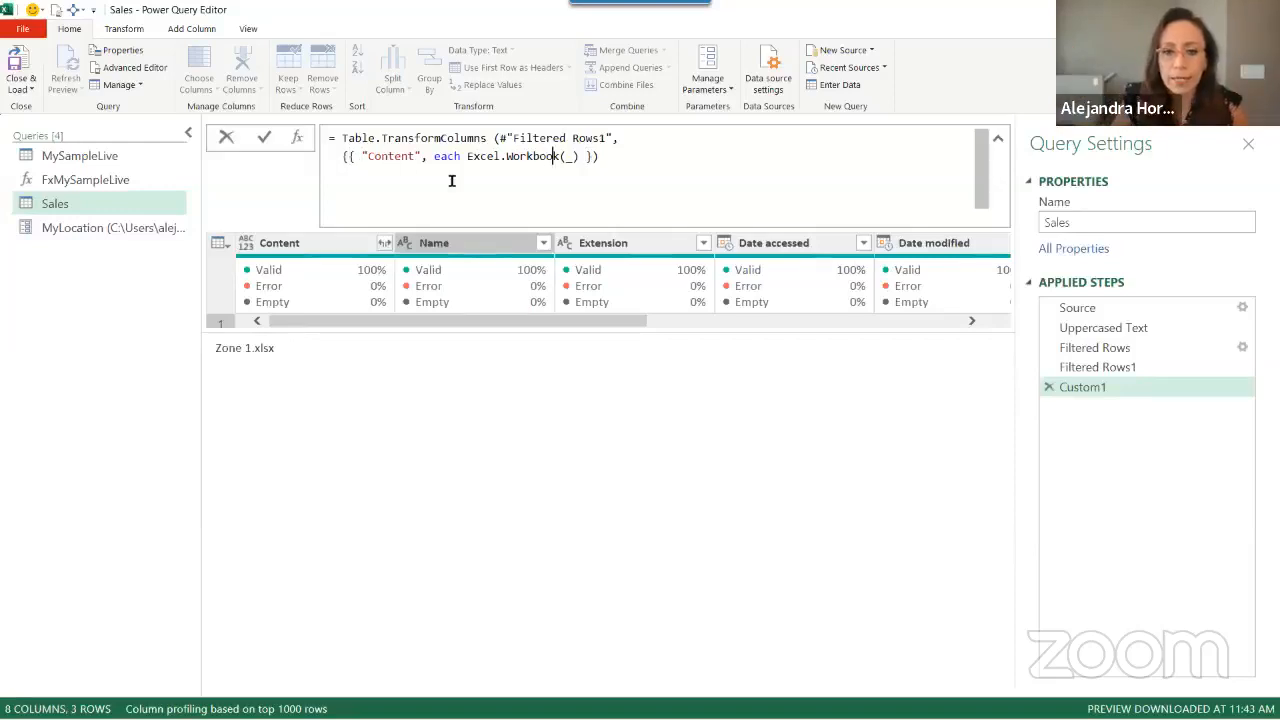
pyautogui.press('Right')
pyautogui.press('Right')
pyautogui.press('Right')
pyautogui.press('Right')
pyautogui.press('Right')
pyautogui.press('Right')
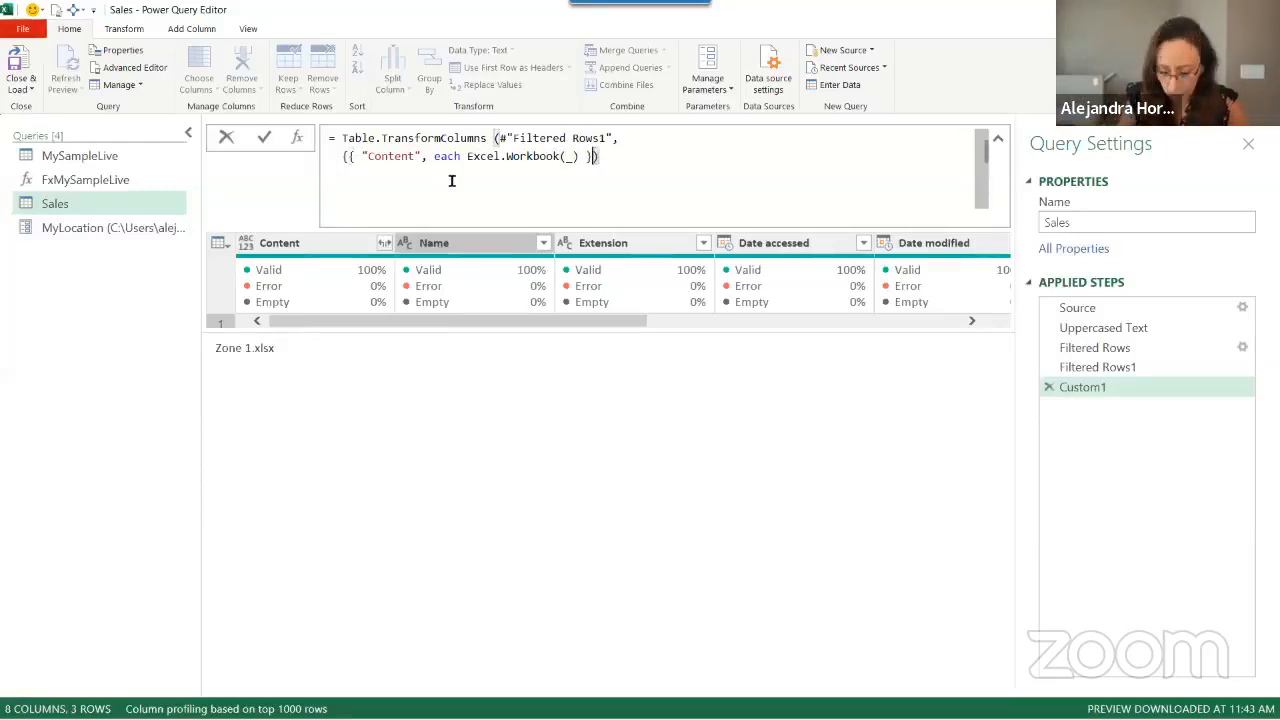
pyautogui.write(',')
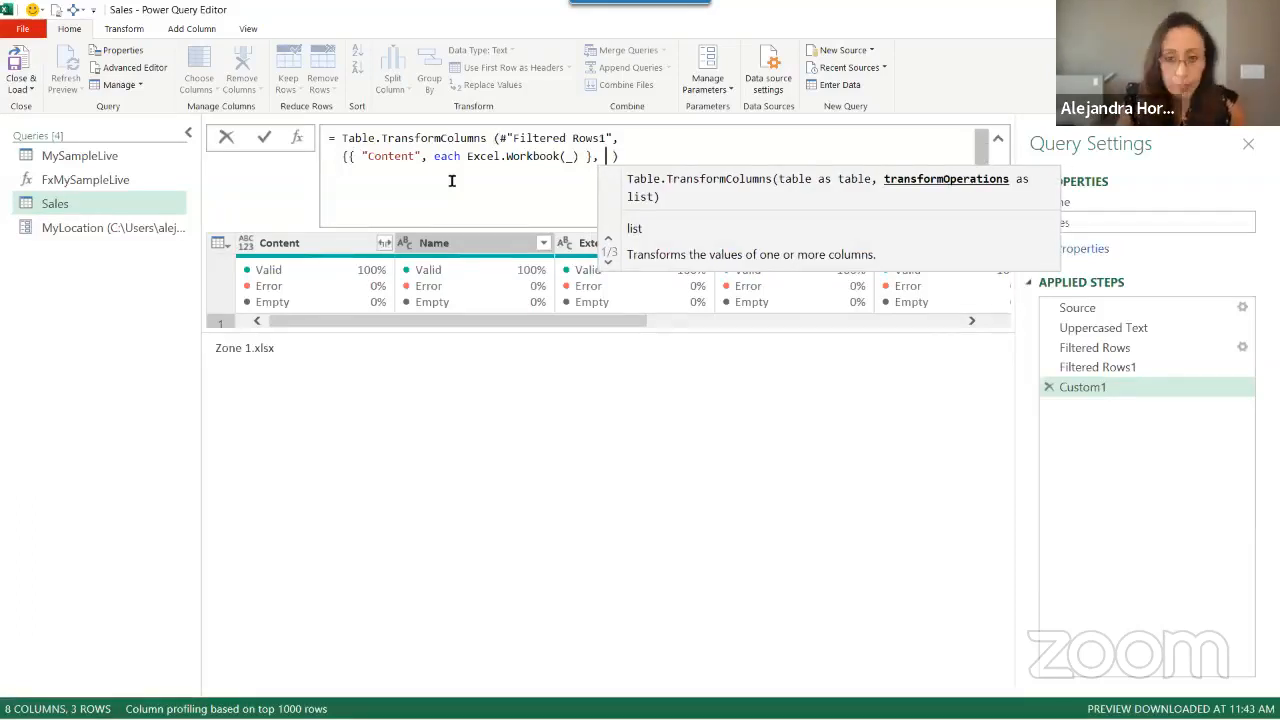
pyautogui.hotkey('shift', 'Return')
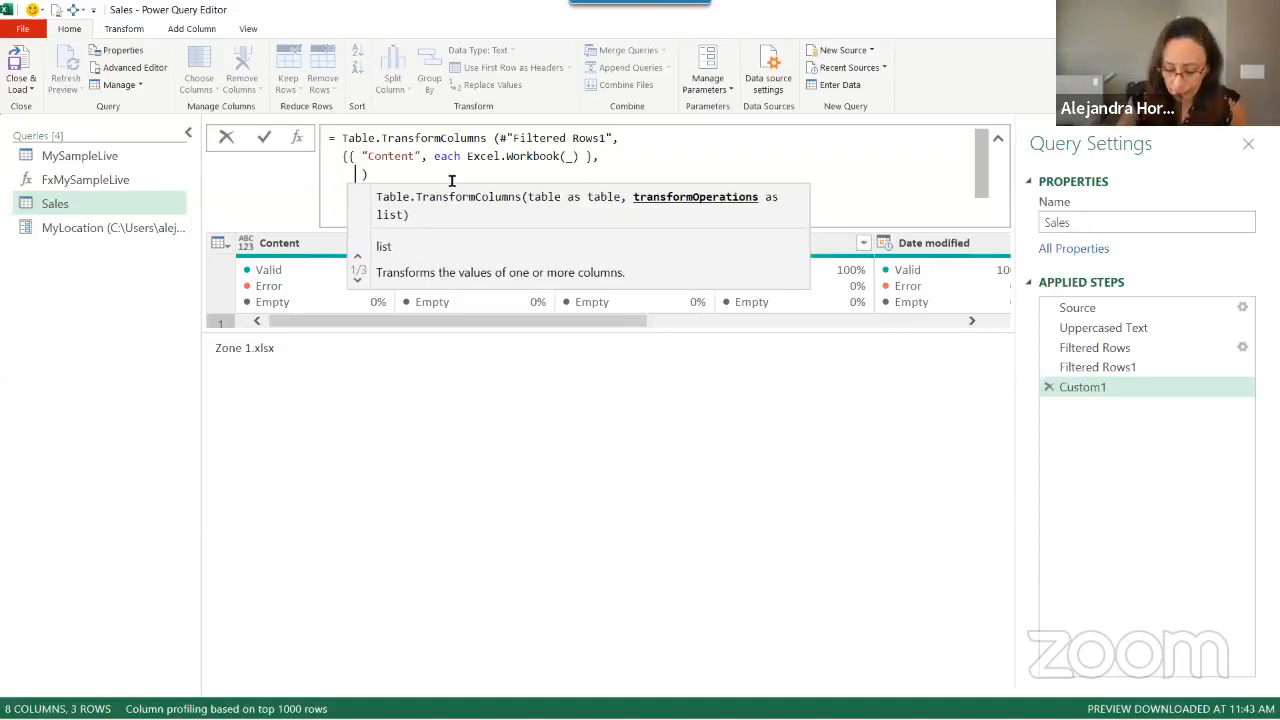
pyautogui.write('{')
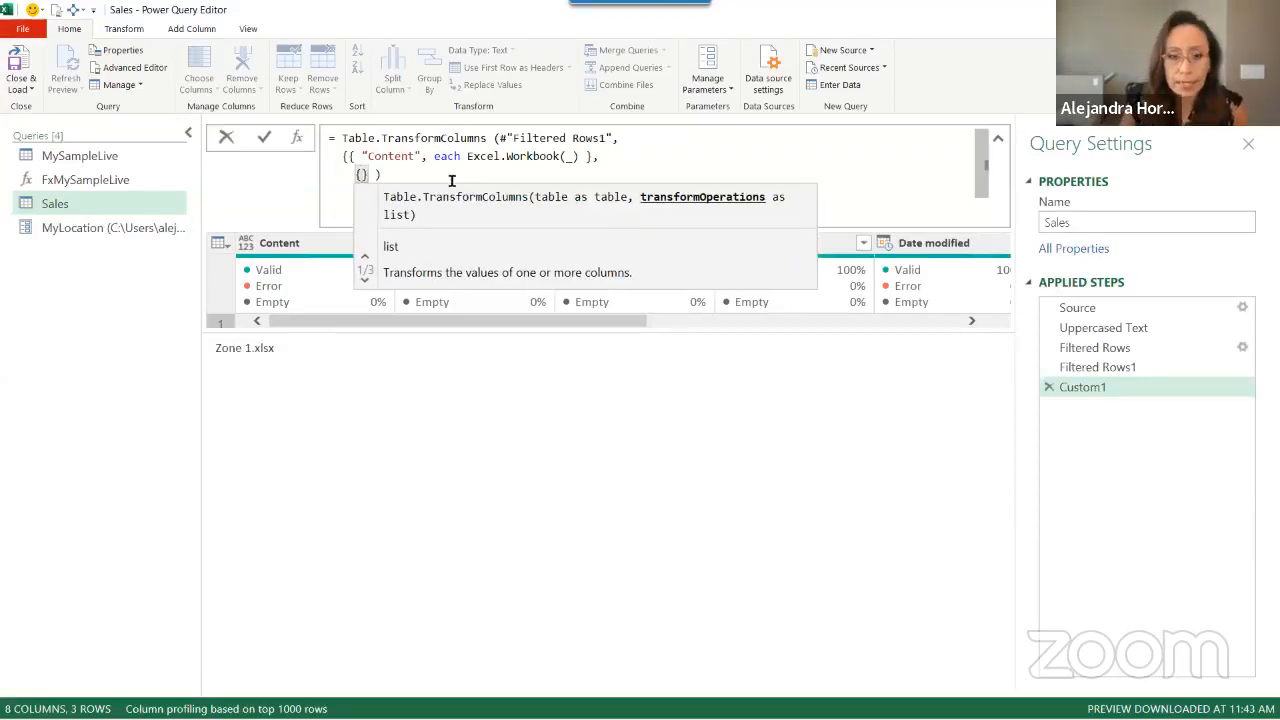
pyautogui.press('Home')
pyautogui.press('BackSpace')
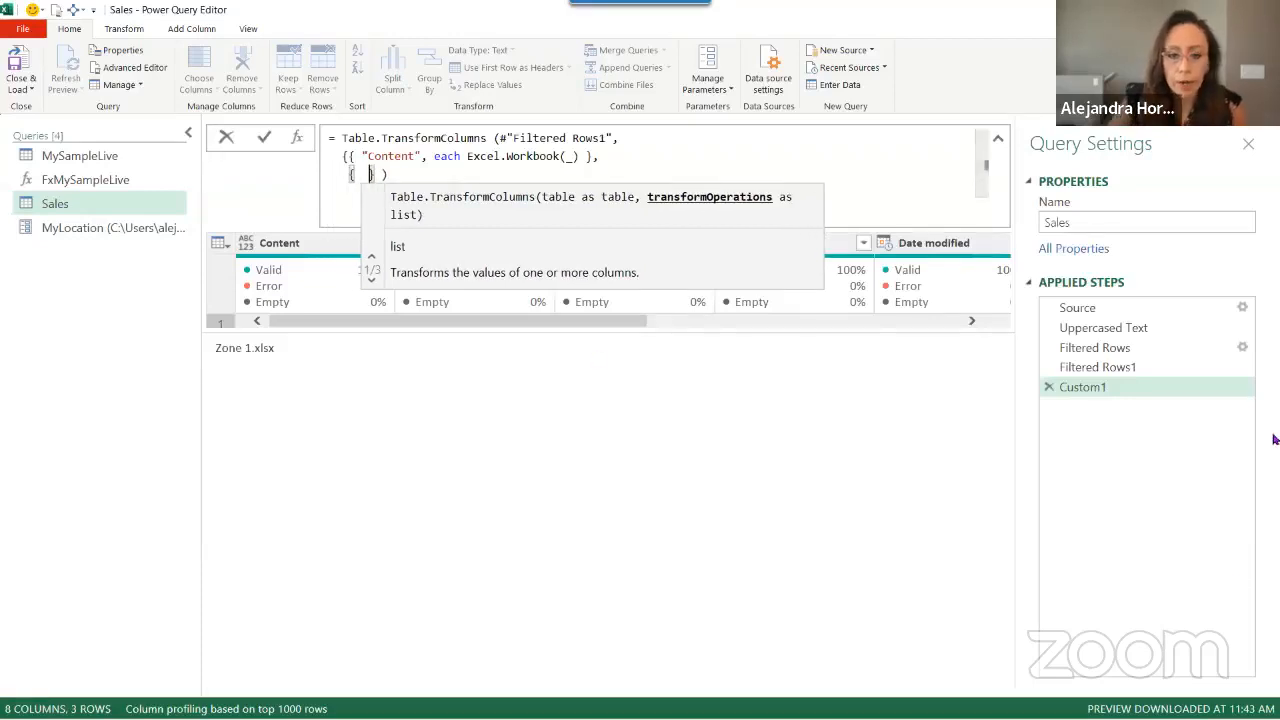
# Fill the second brace pair with "Name" followed by each Text.BeforeDelimiter
pyautogui.write('"Name')
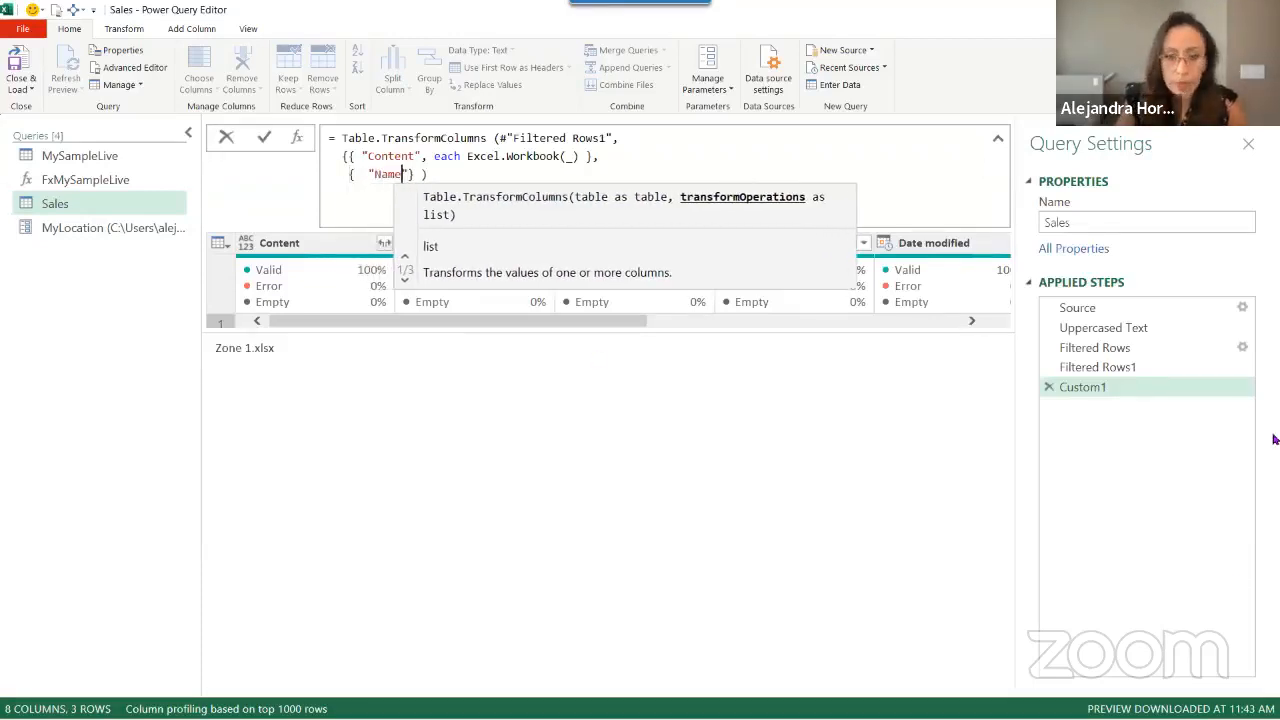
pyautogui.write('", ')
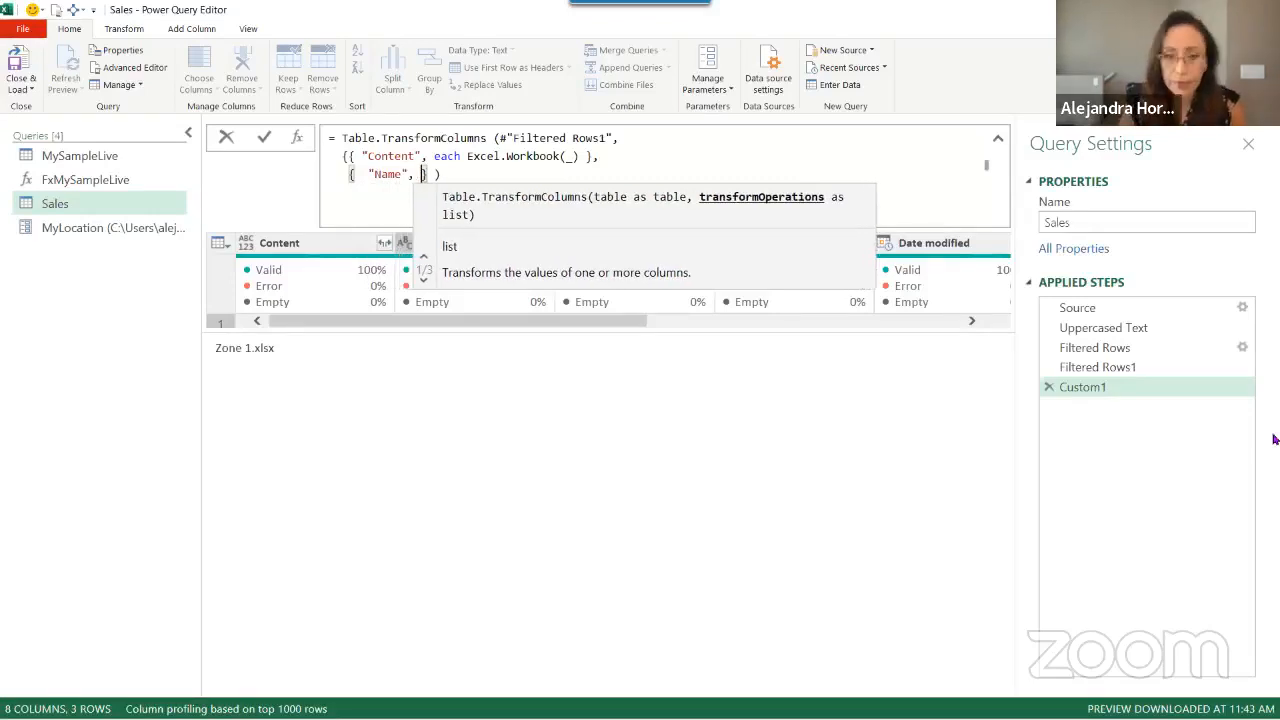
pyautogui.write('each ')
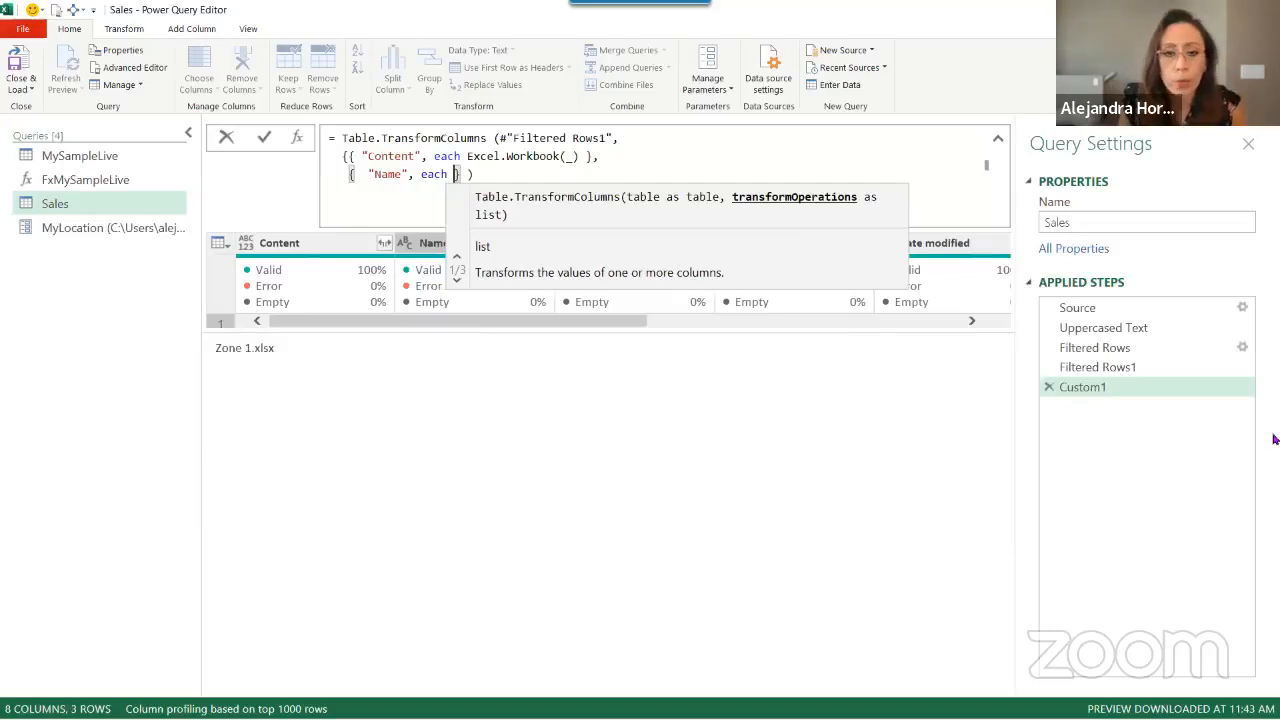
pyautogui.write('tex')
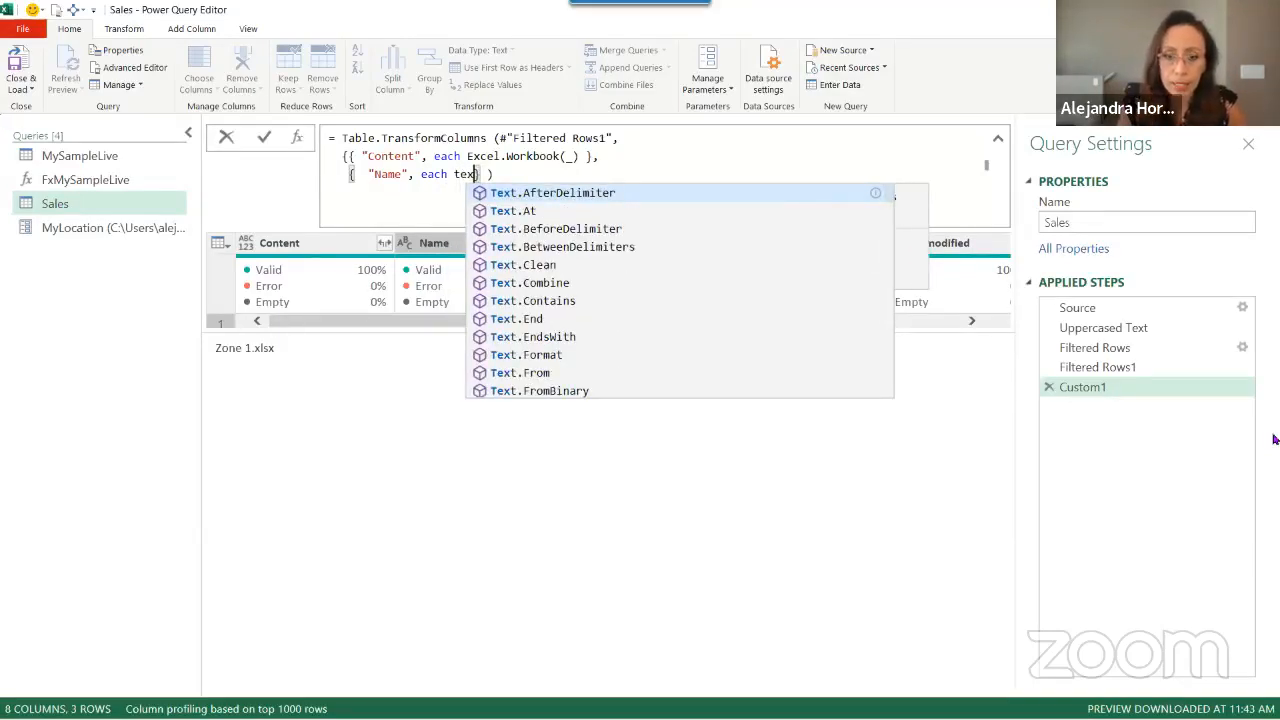
pyautogui.press('Down')
pyautogui.press('Down')
pyautogui.press('Tab')
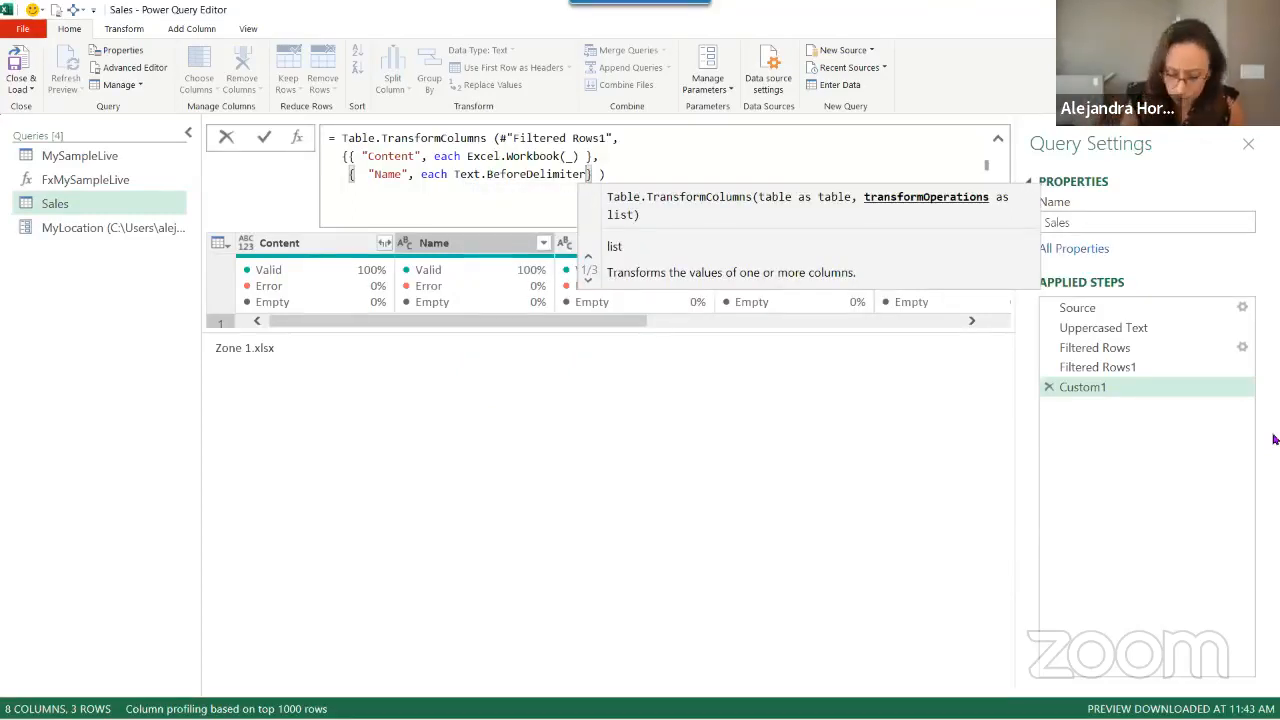
# Give Text.BeforeDelimiter the arguments _ and "." as the delimiter
pyautogui.write('(_')
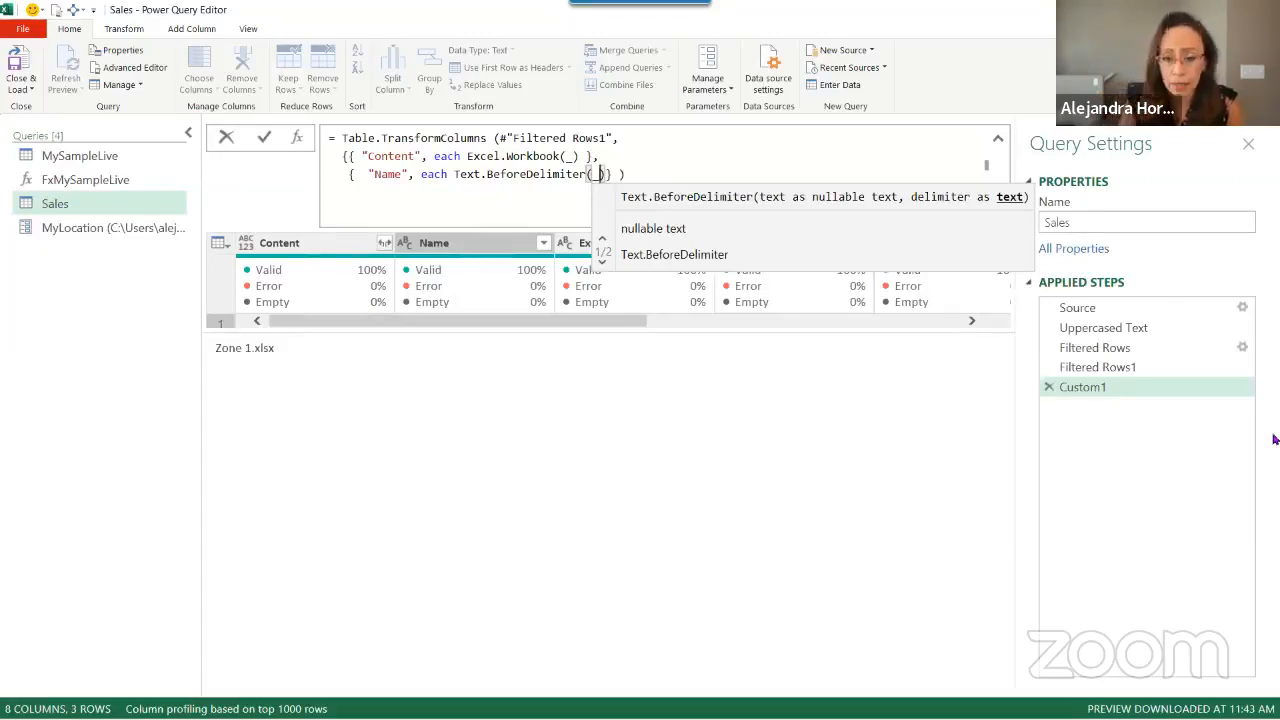
pyautogui.write(', ')
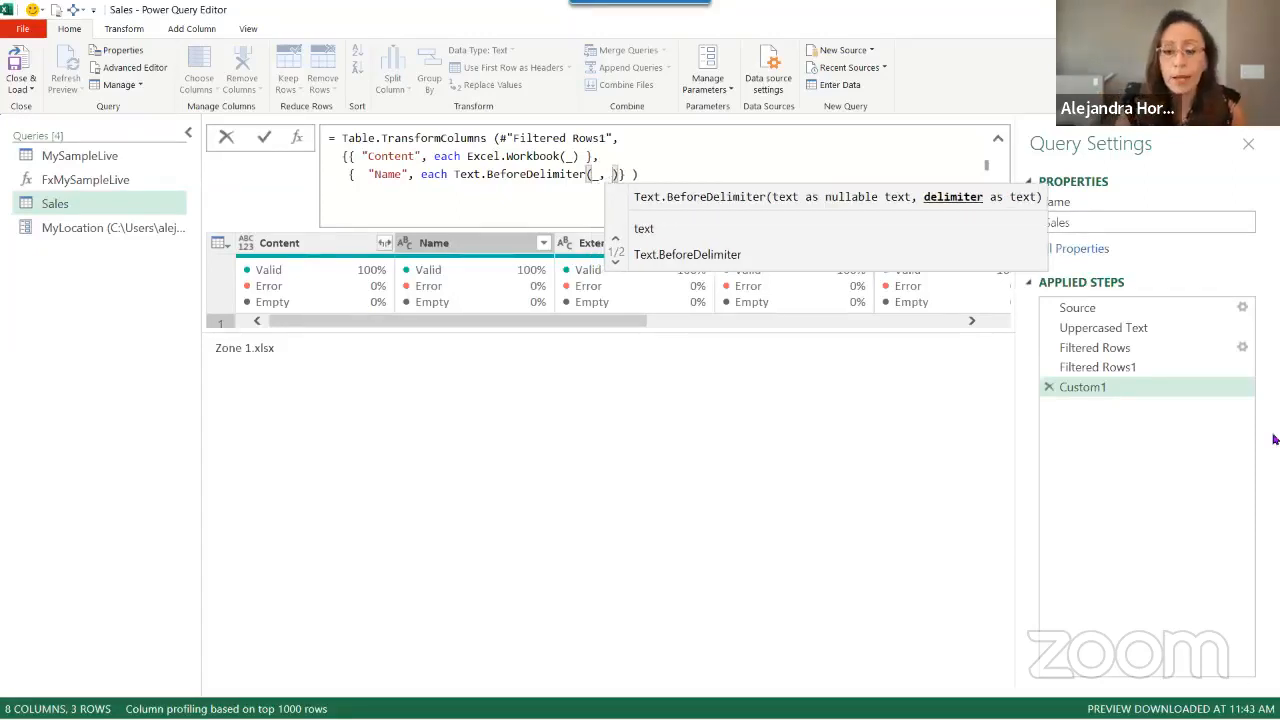
pyautogui.write('"')
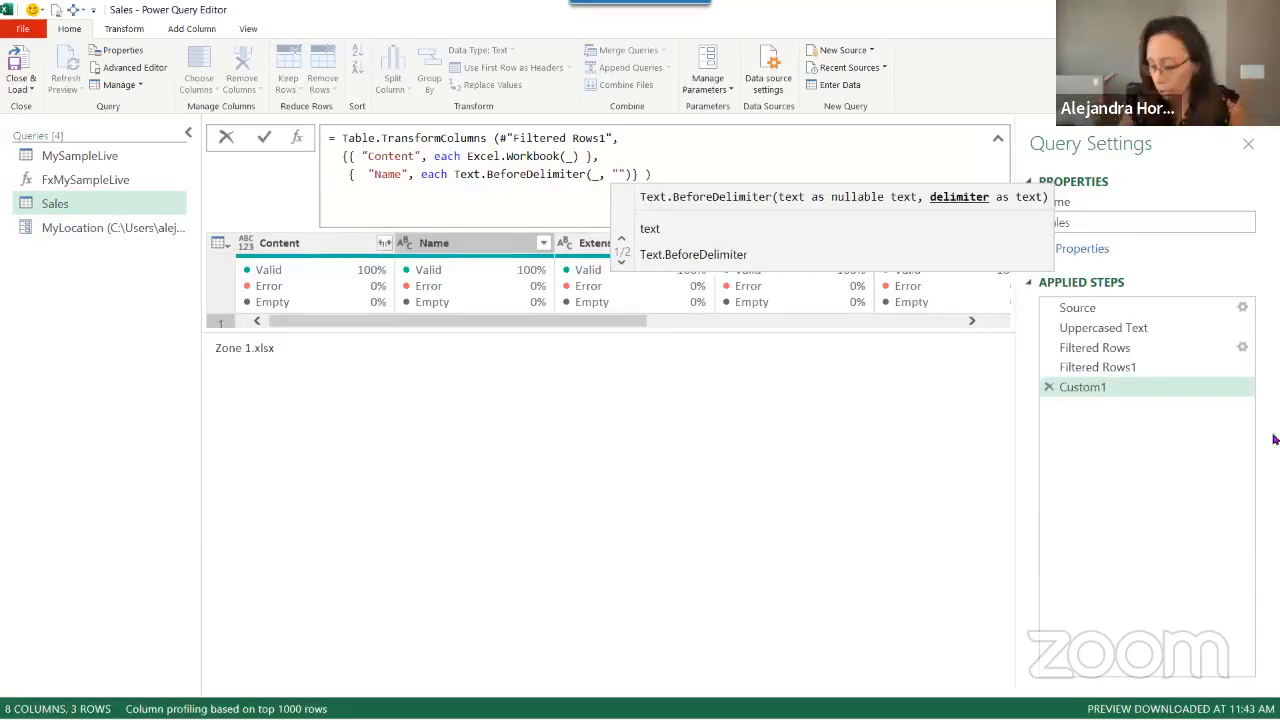
pyautogui.write('.')
# Close the outer transformOperations list with a second closing brace after the Name pair and apply the formula
pyautogui.press('Right')
pyautogui.press('Right')
pyautogui.press('Right')
pyautogui.press('Right')
pyautogui.press('Right')
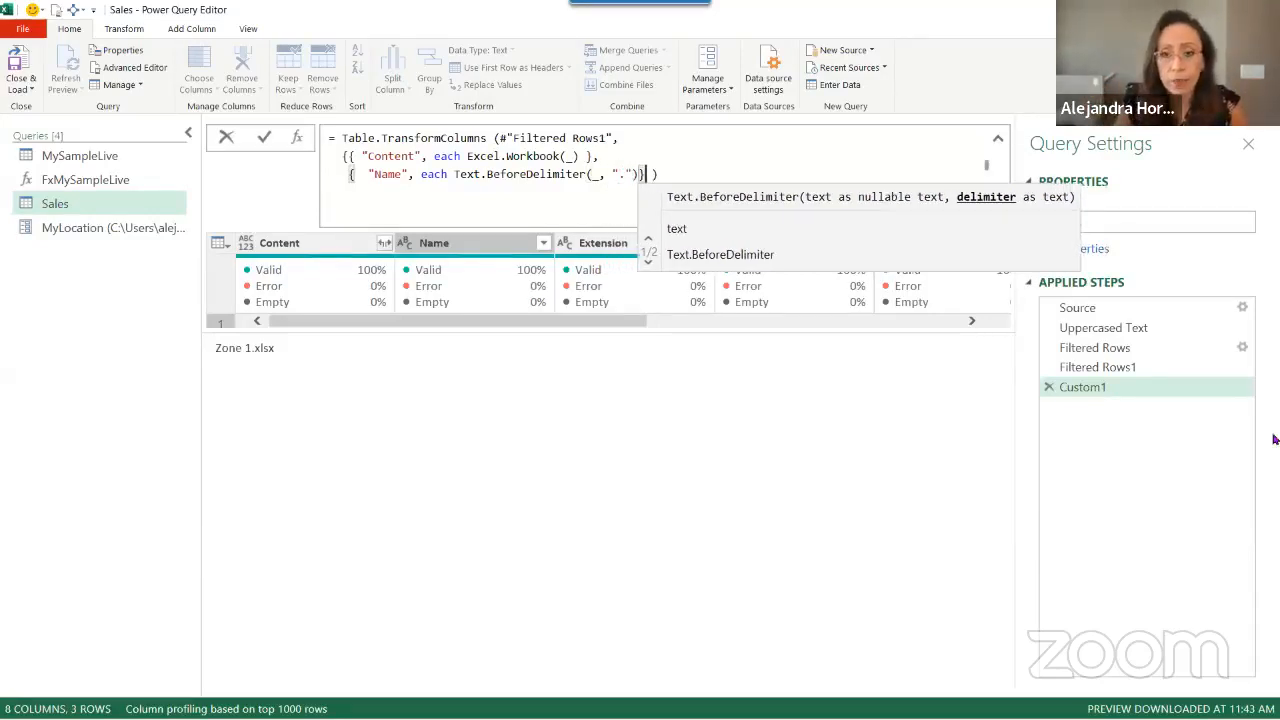
pyautogui.press('Left')
pyautogui.press('Left')
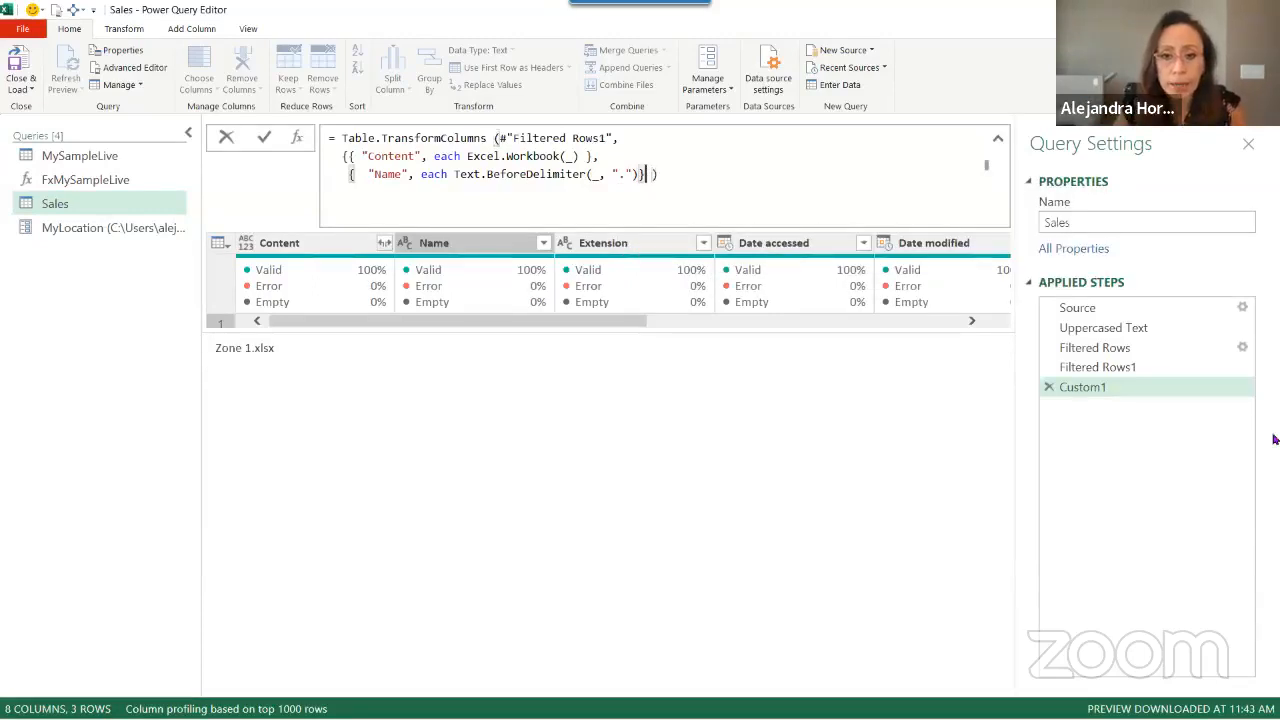
pyautogui.write('}')
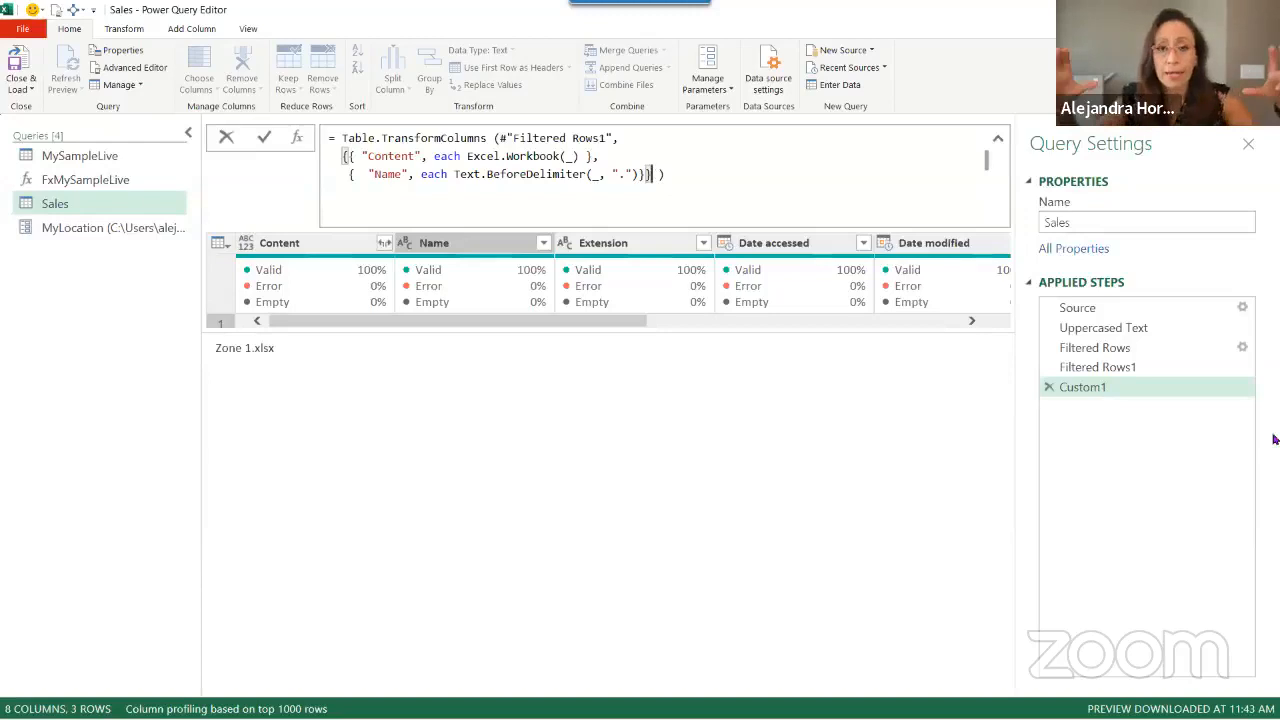
pyautogui.press('Right')
pyautogui.press('Return')
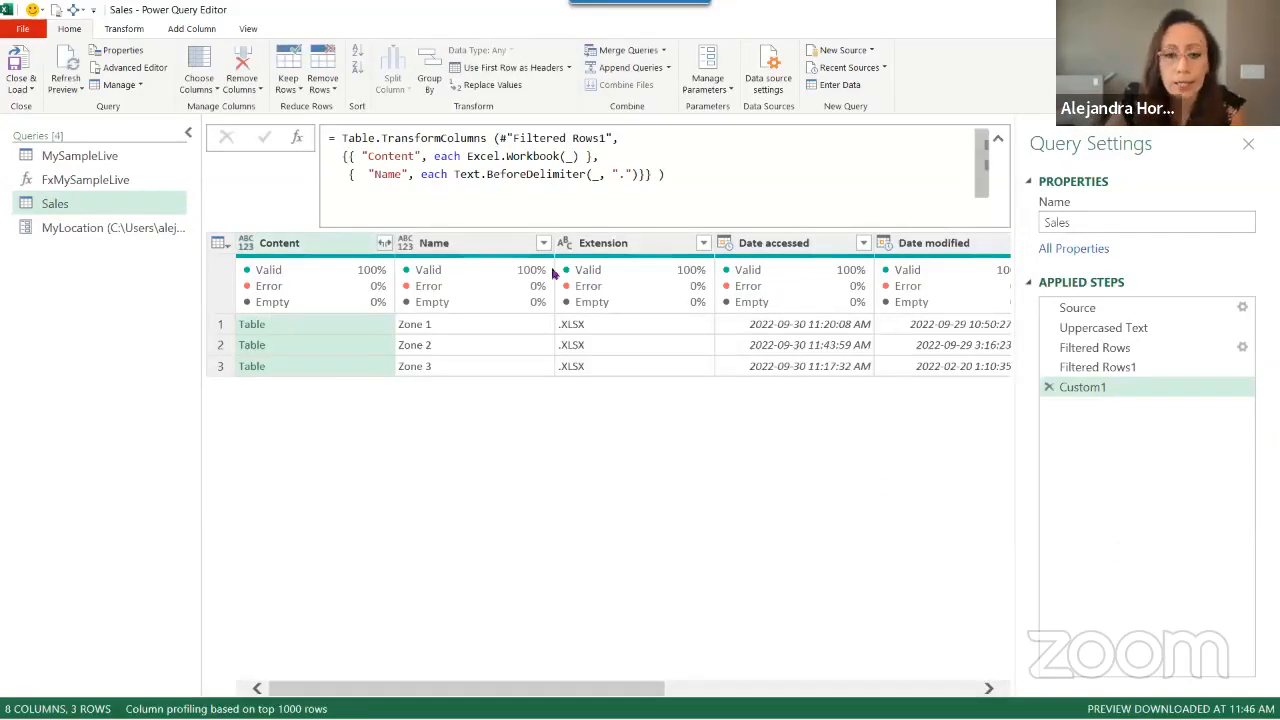
# Check the transformed Name values and the Extension column, and preview the nested Content table for Zone 1
pyautogui.click(500, 331)
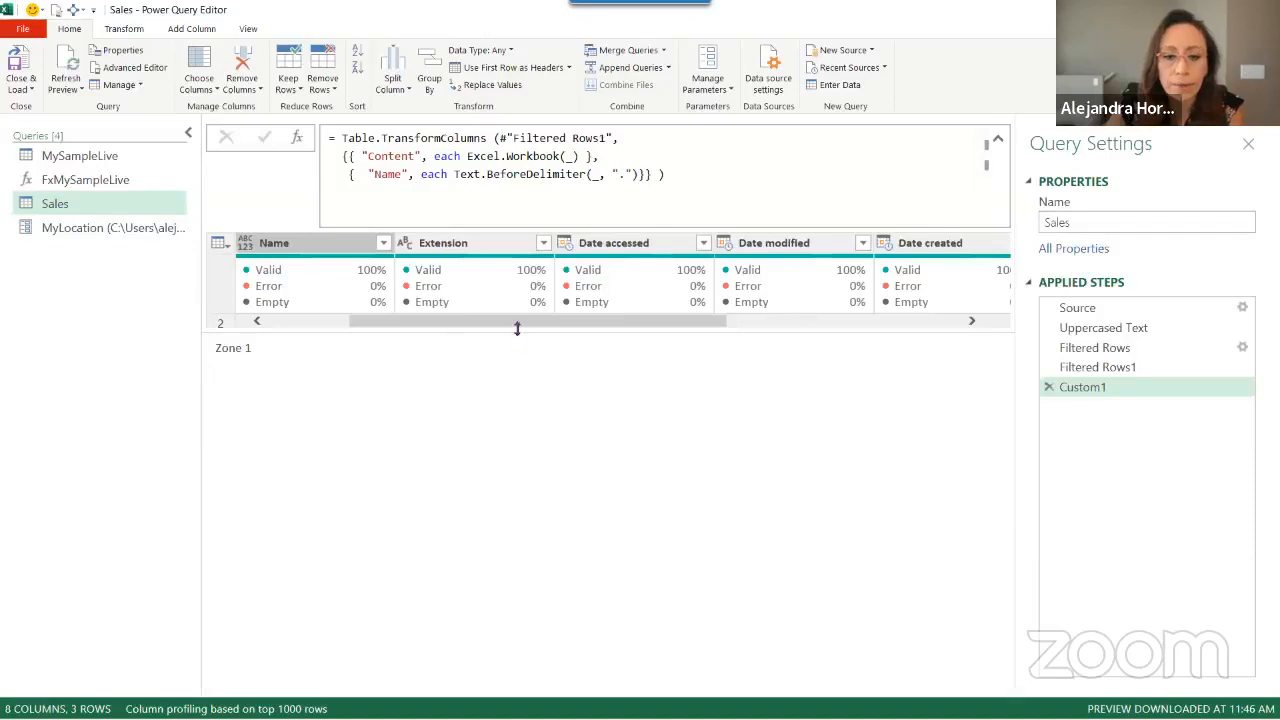
pyautogui.click(517, 243)
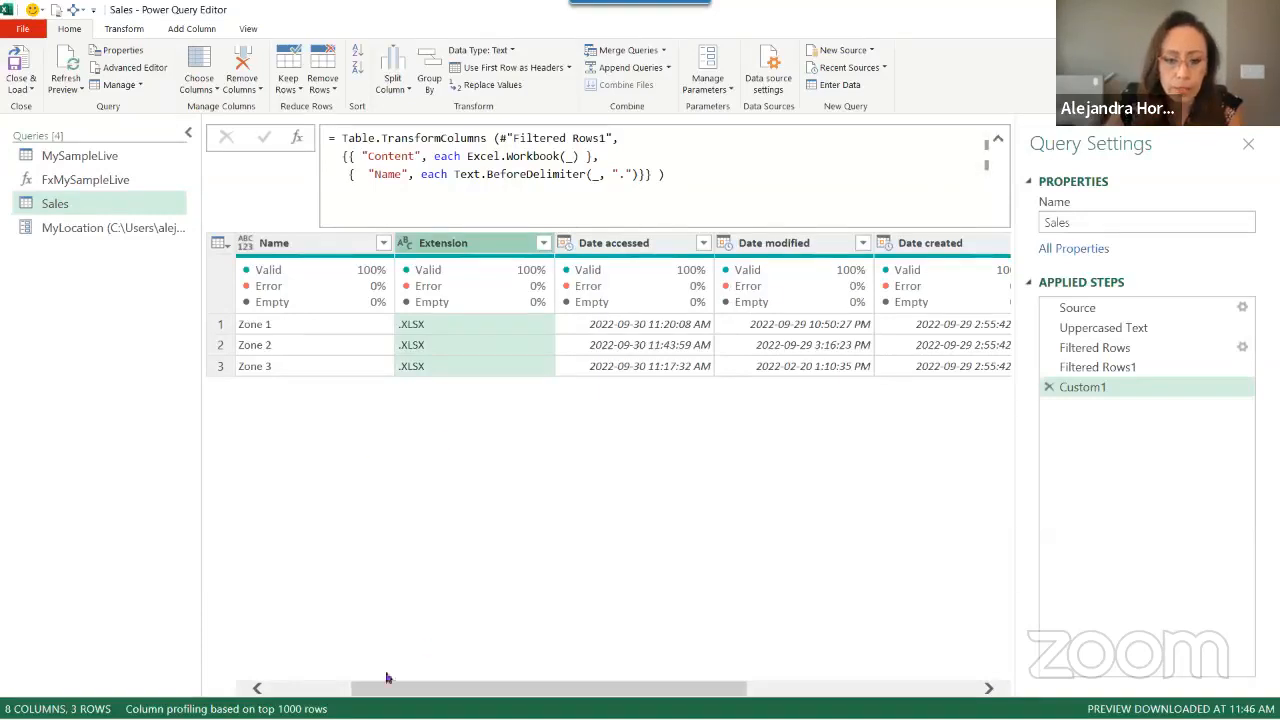
pyautogui.click(325, 688)
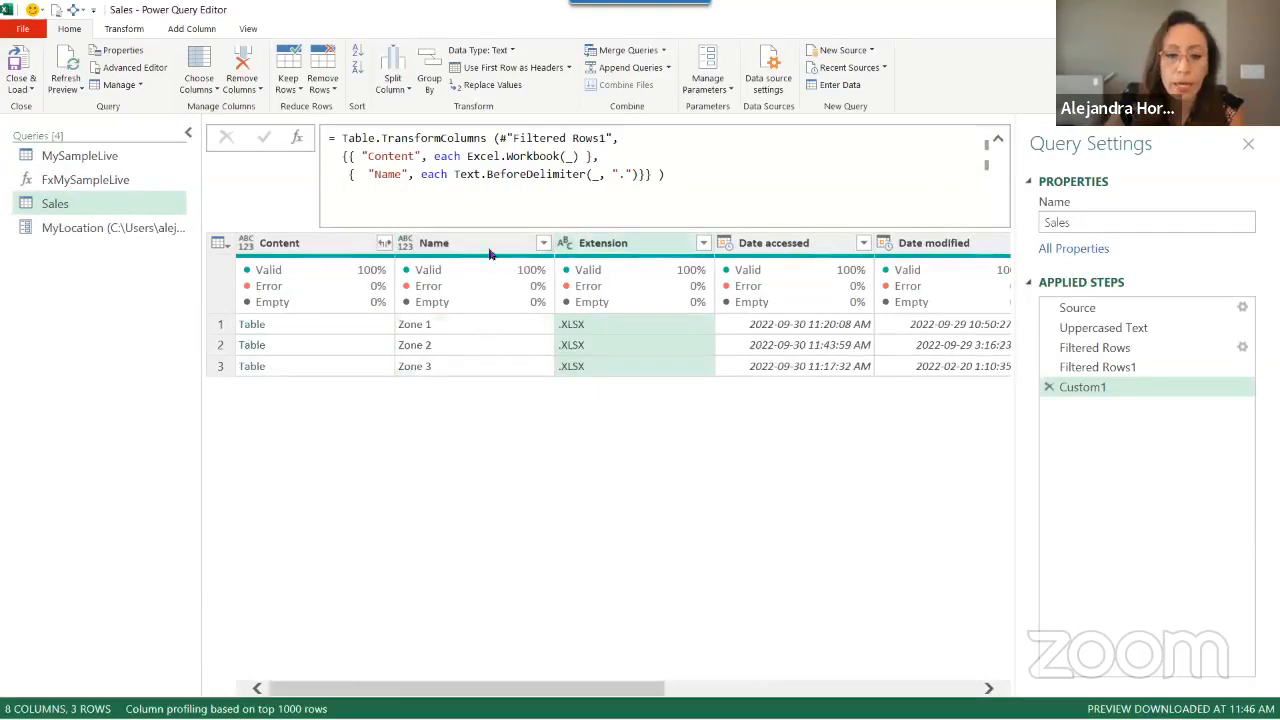
pyautogui.click(460, 292)
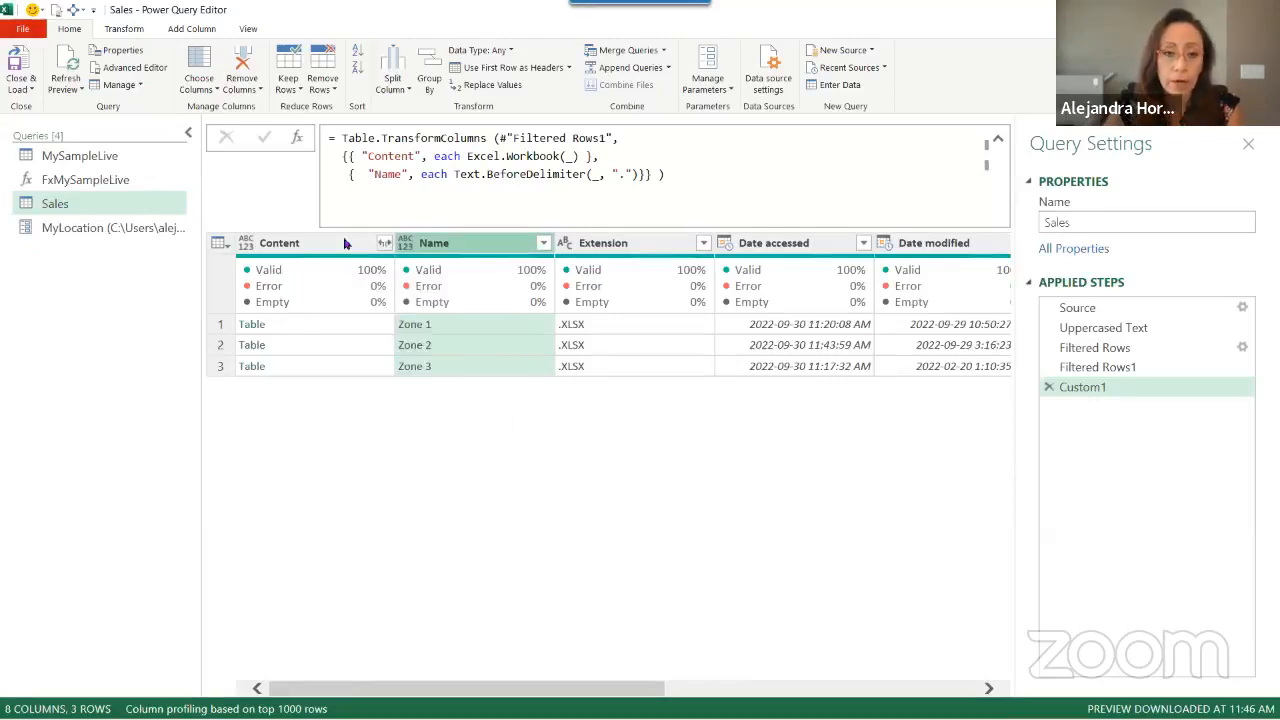
pyautogui.click(296, 306)
pyautogui.click(296, 324)
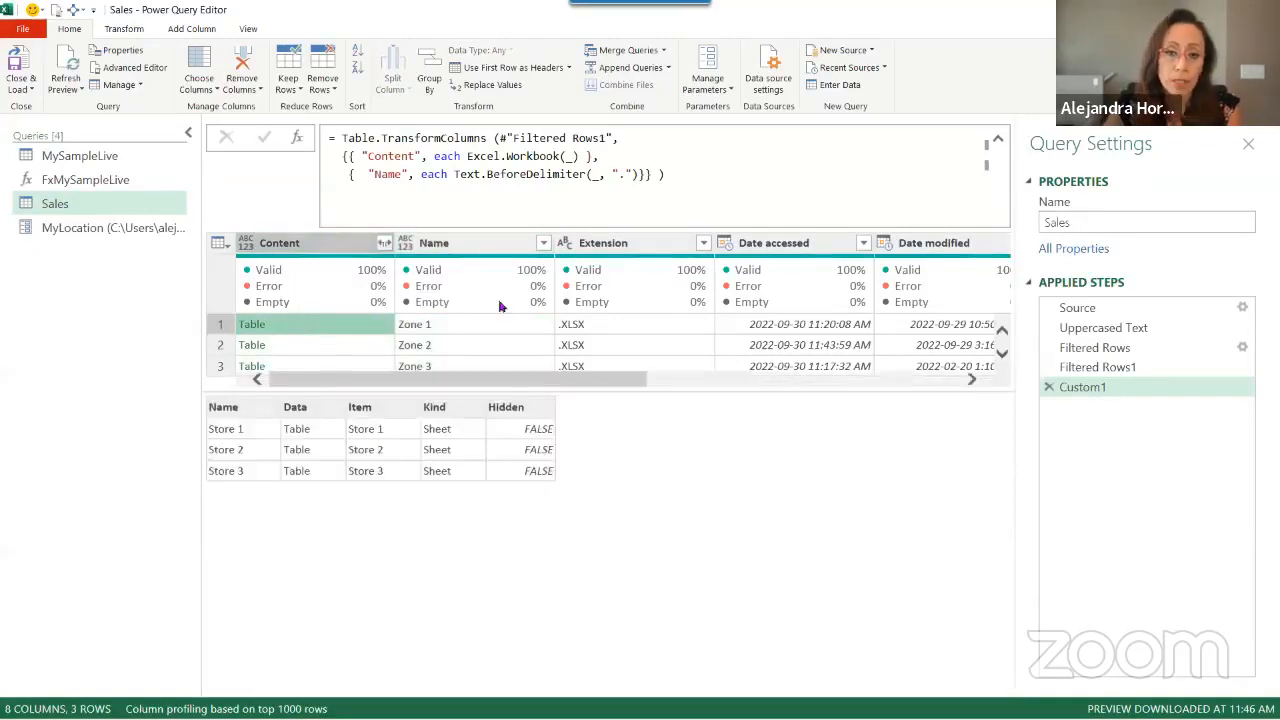
# Keep only the Content and Name columns by removing all other columns
pyautogui.click(368, 250)
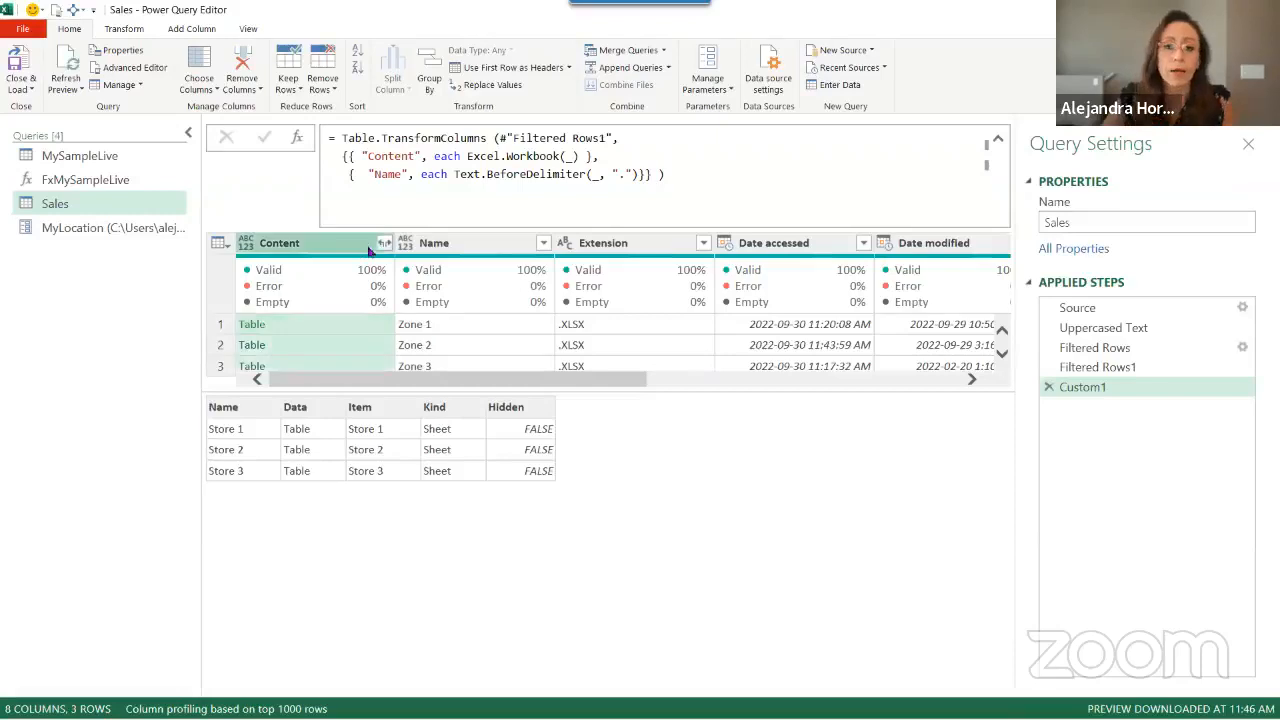
pyautogui.keyDown('ctrl'); pyautogui.click(480, 250); pyautogui.keyUp('ctrl')
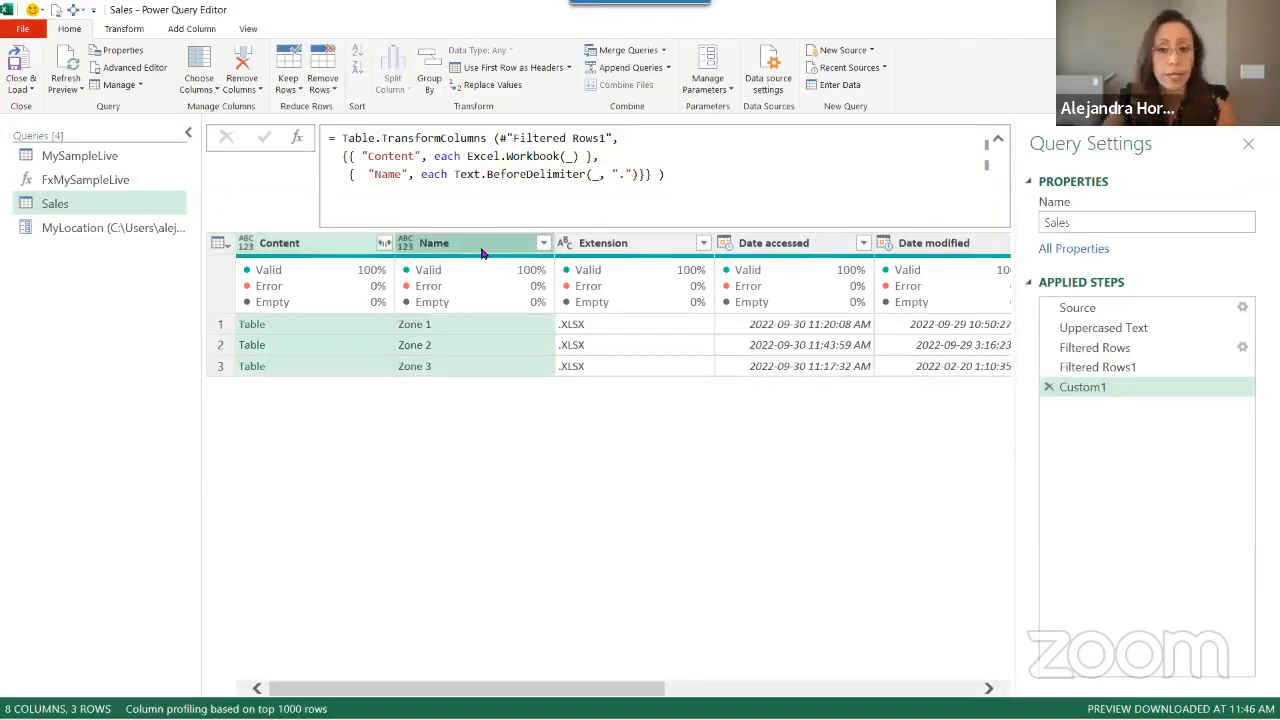
pyautogui.rightClick(480, 250)
pyautogui.click(497, 271)
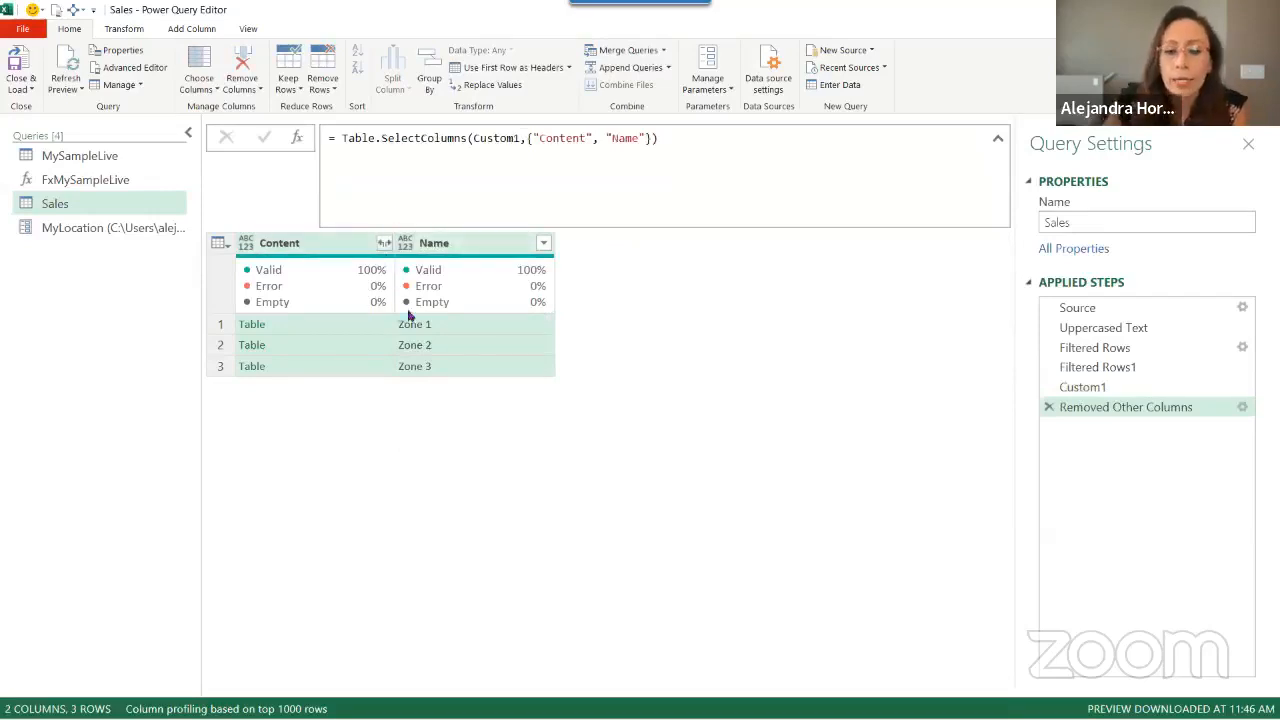
# Expand the Content column to only its Name and Data fields, without the original column name as prefix
pyautogui.click(372, 325)
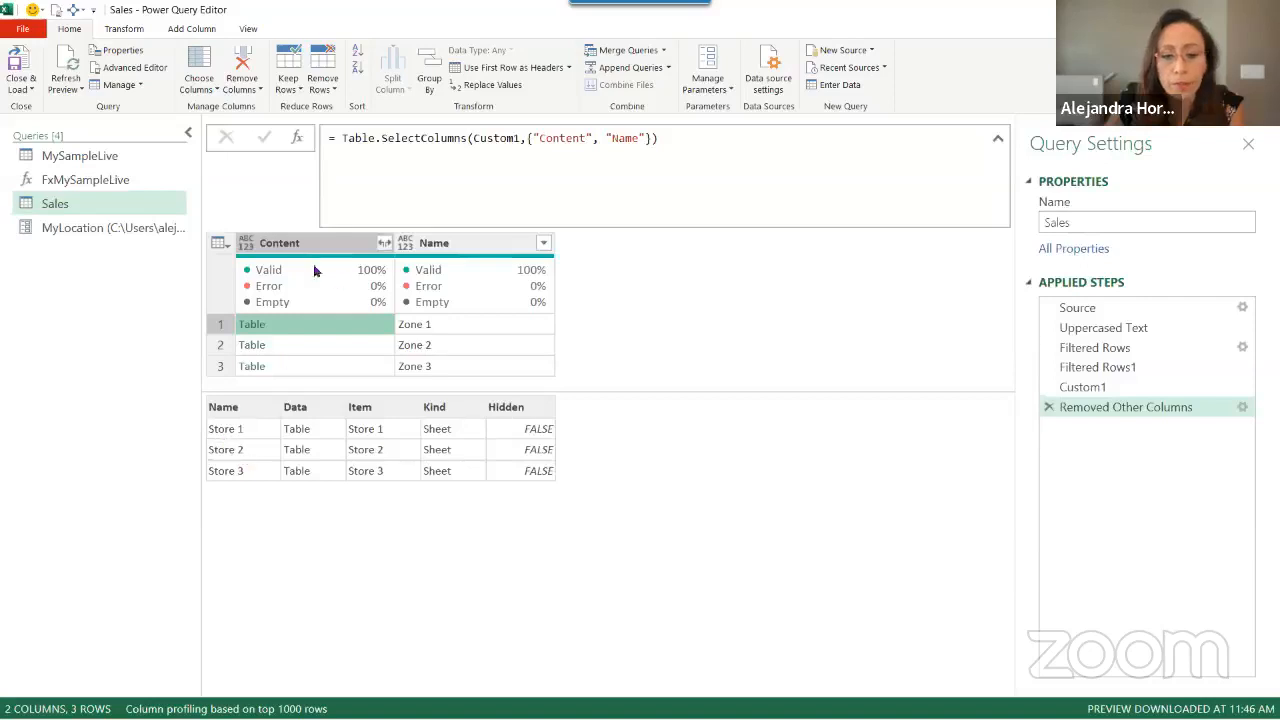
pyautogui.click(384, 244)
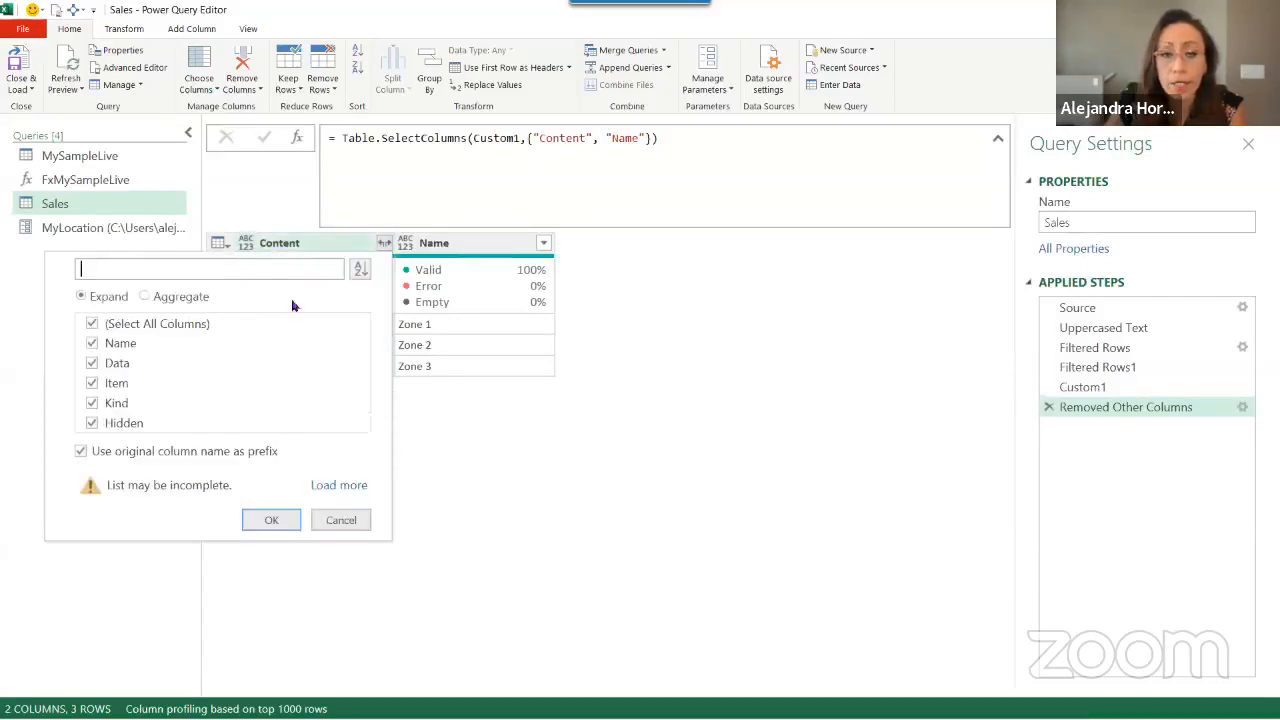
pyautogui.click(80, 451)
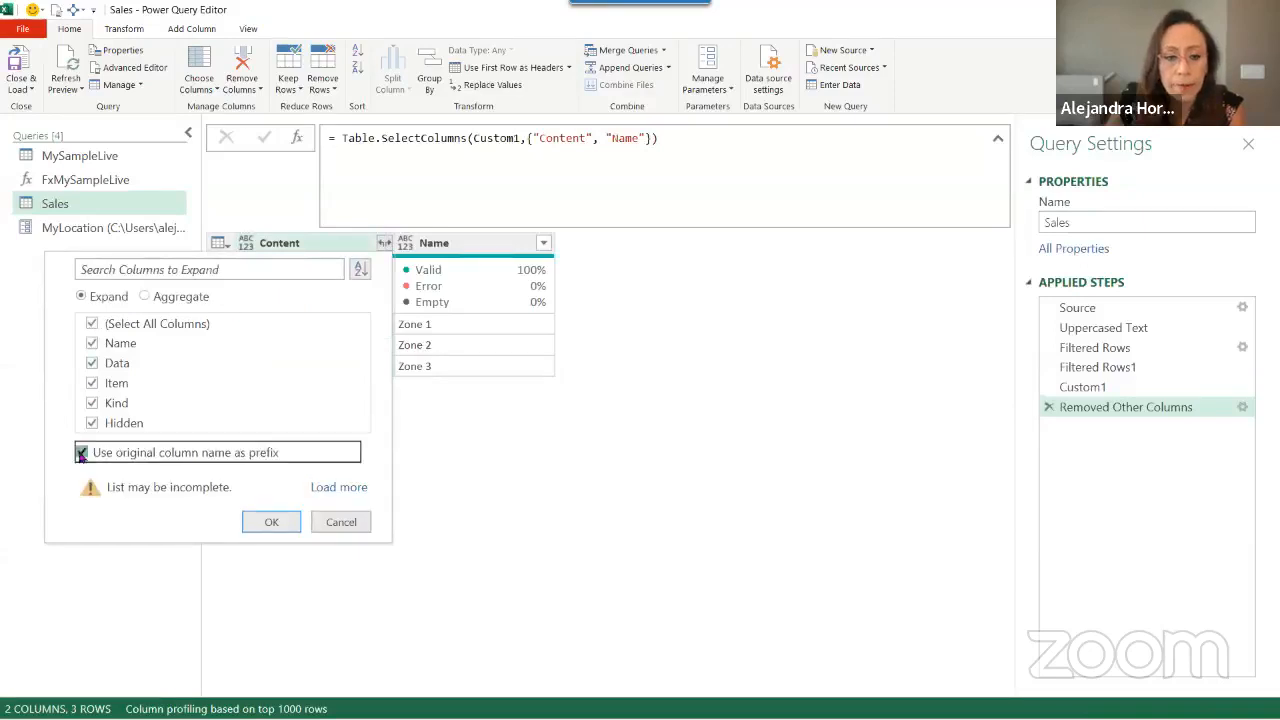
pyautogui.click(93, 326)
pyautogui.click(92, 345)
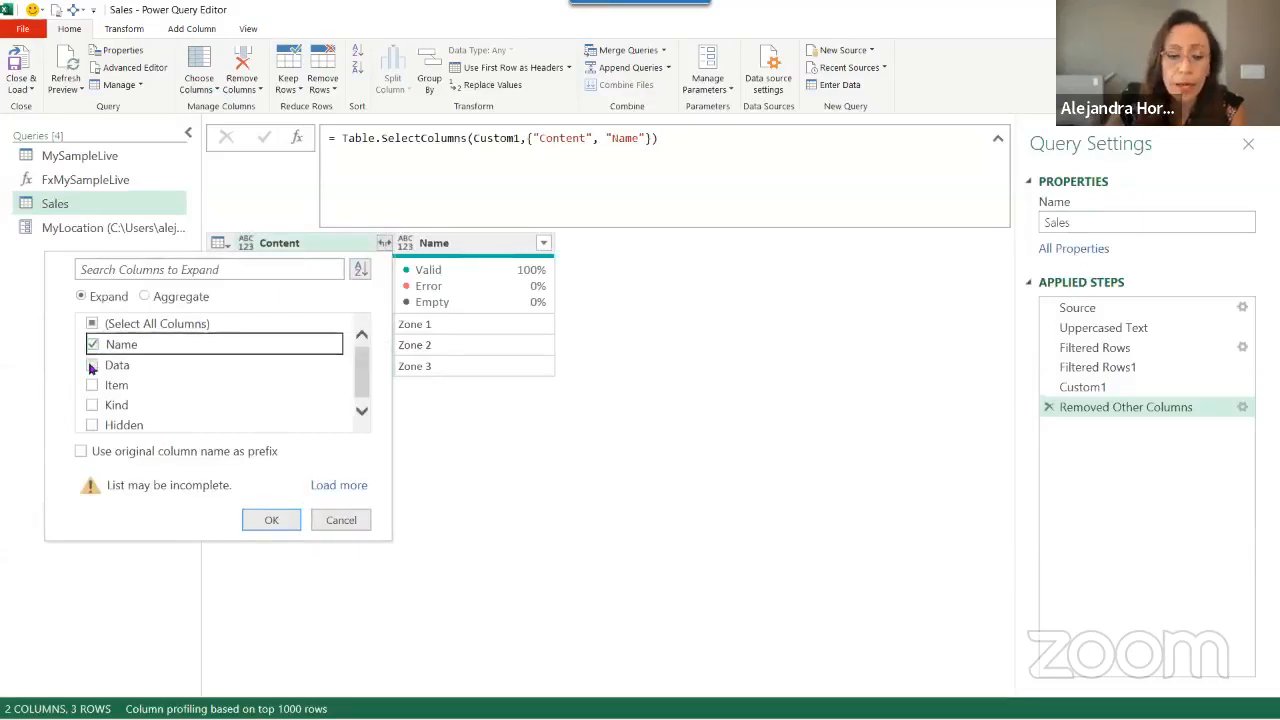
pyautogui.click(92, 366)
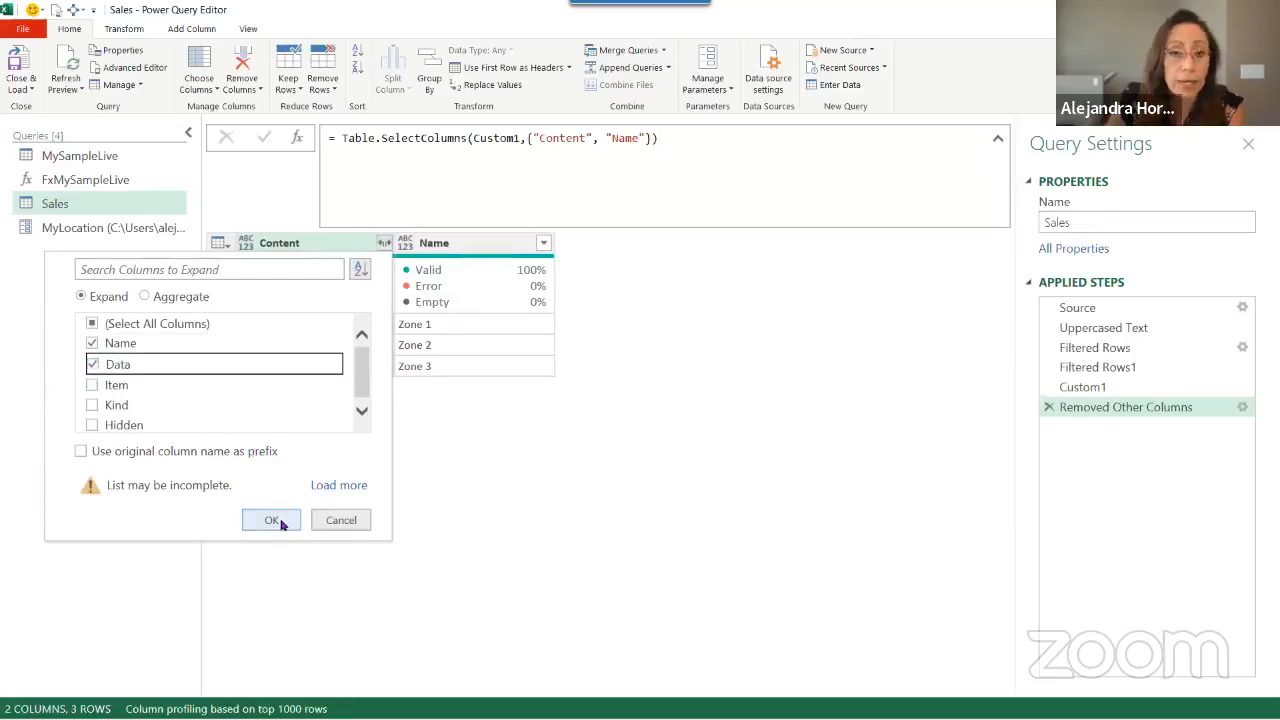
pyautogui.click(272, 520)
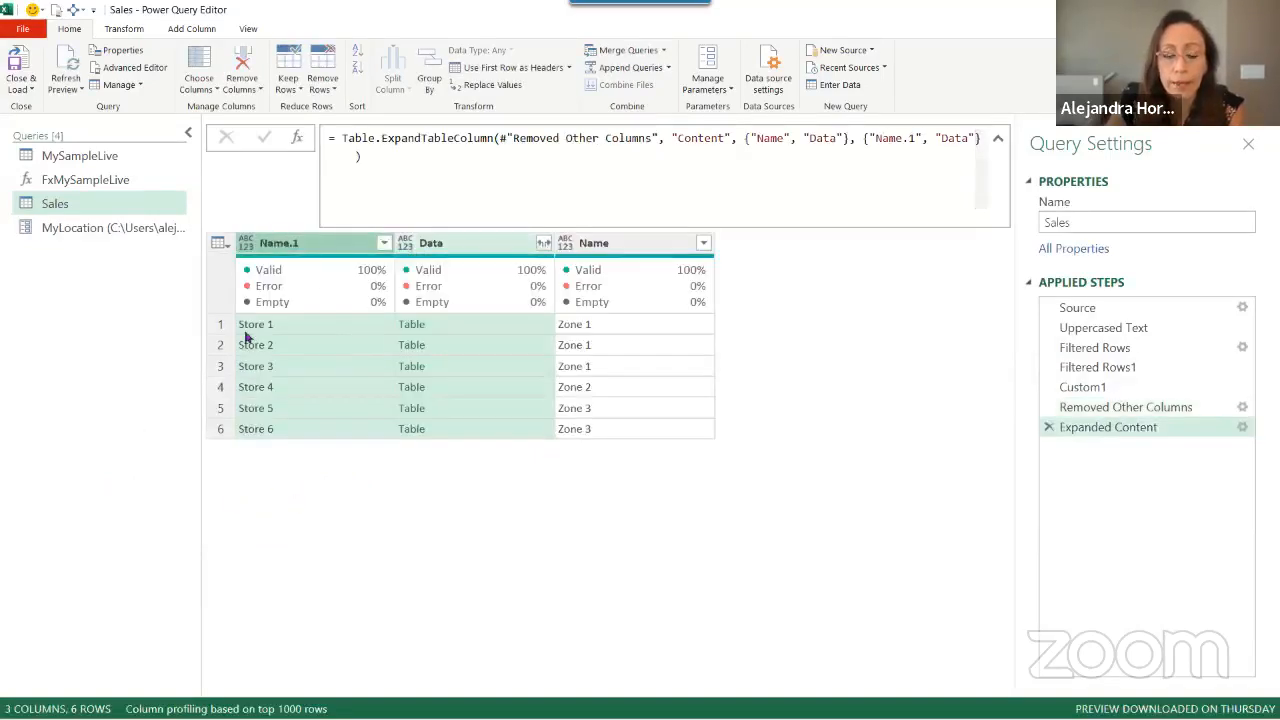
# Inspect the first row's store and zone values, and preview the nested Data tables for Store 1 through Store 6
pyautogui.click(314, 330)
pyautogui.click(651, 326)
pyautogui.click(531, 330)
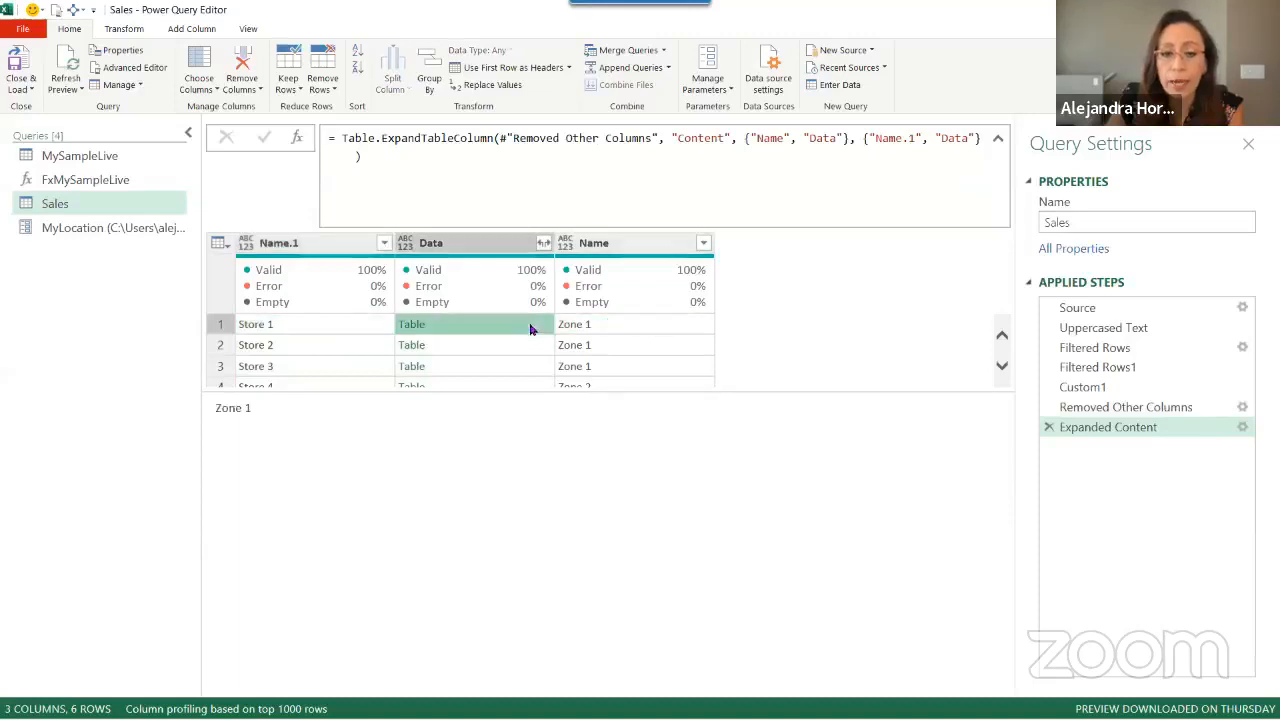
pyautogui.moveTo(733, 393); pyautogui.dragTo(743, 350)
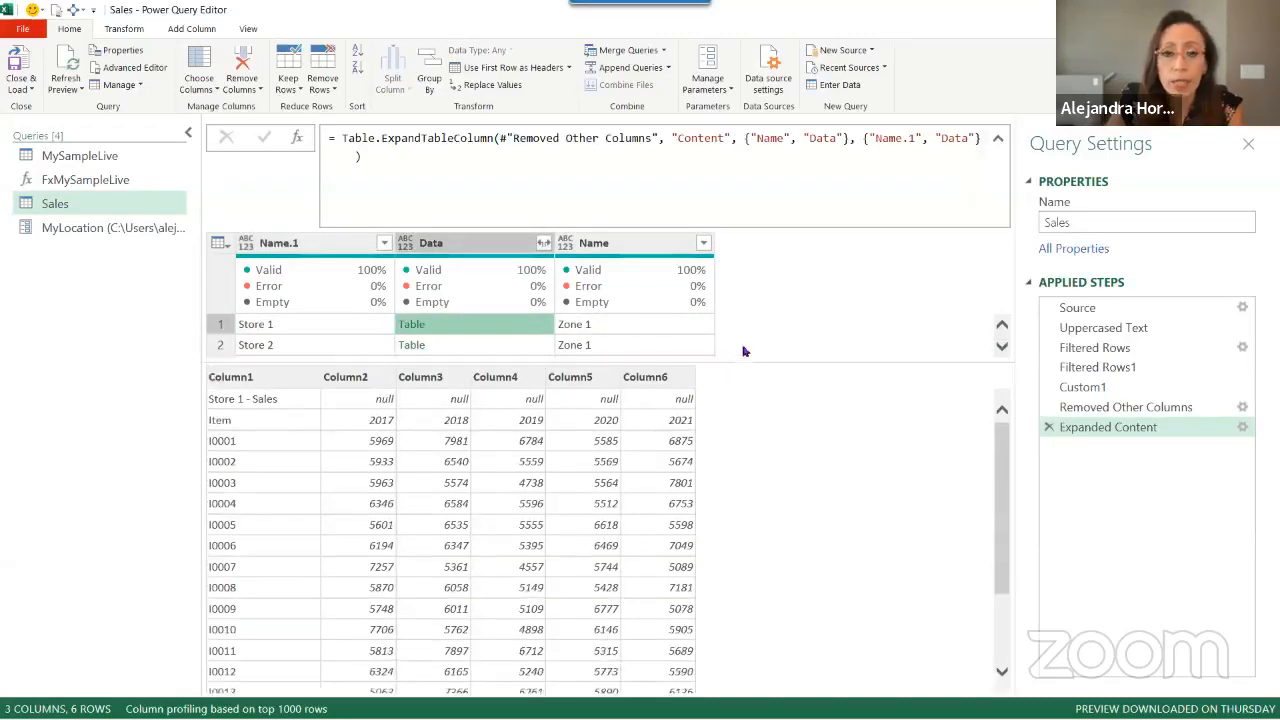
pyautogui.click(998, 140)
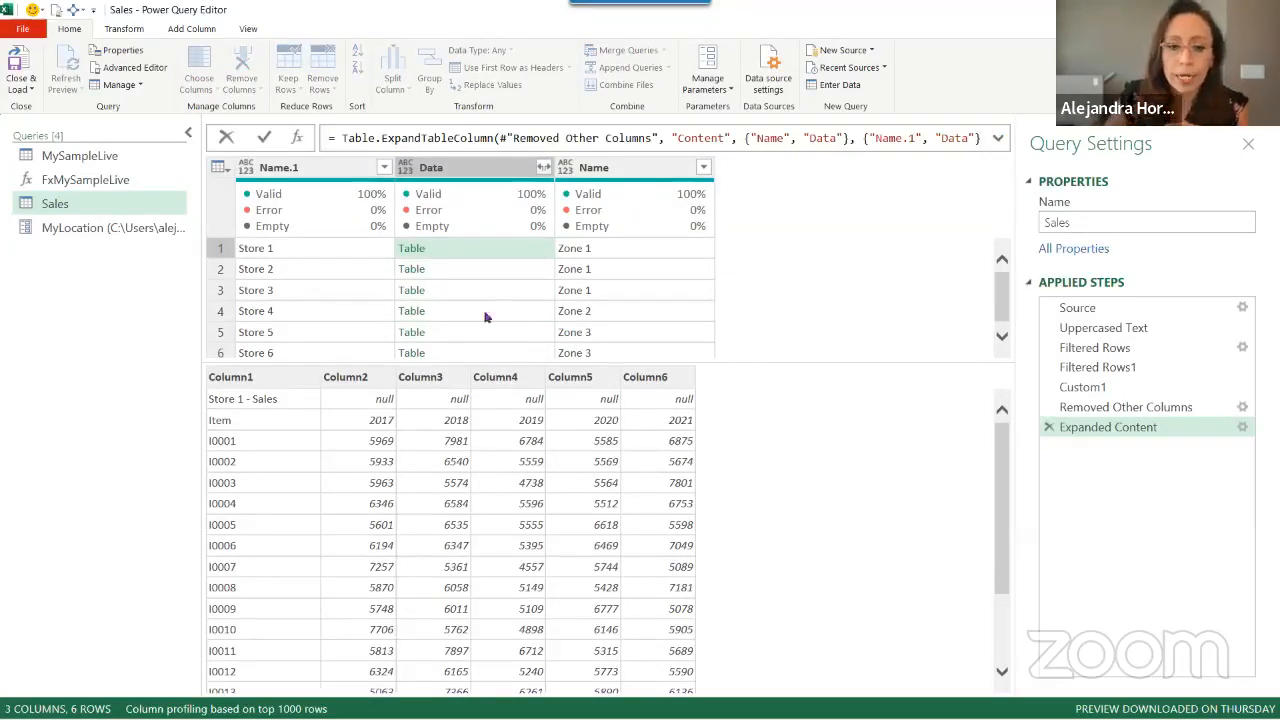
pyautogui.click(505, 279)
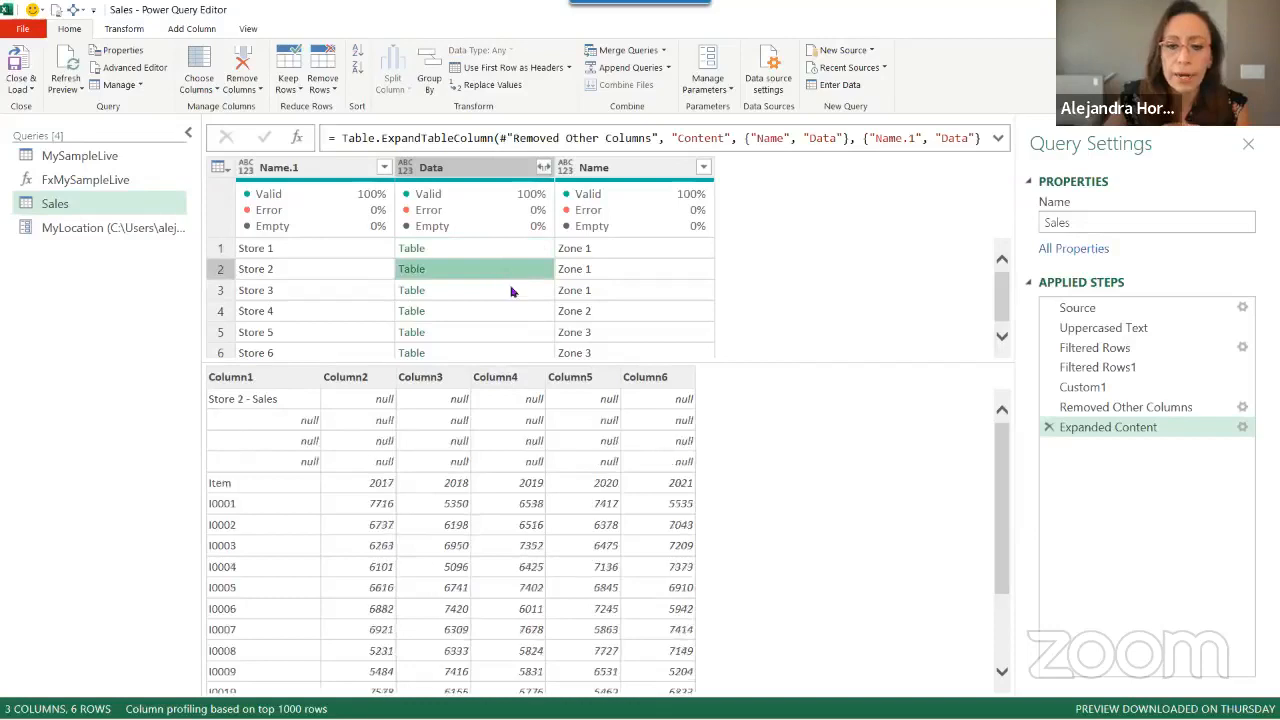
pyautogui.click(512, 292)
pyautogui.click(511, 311)
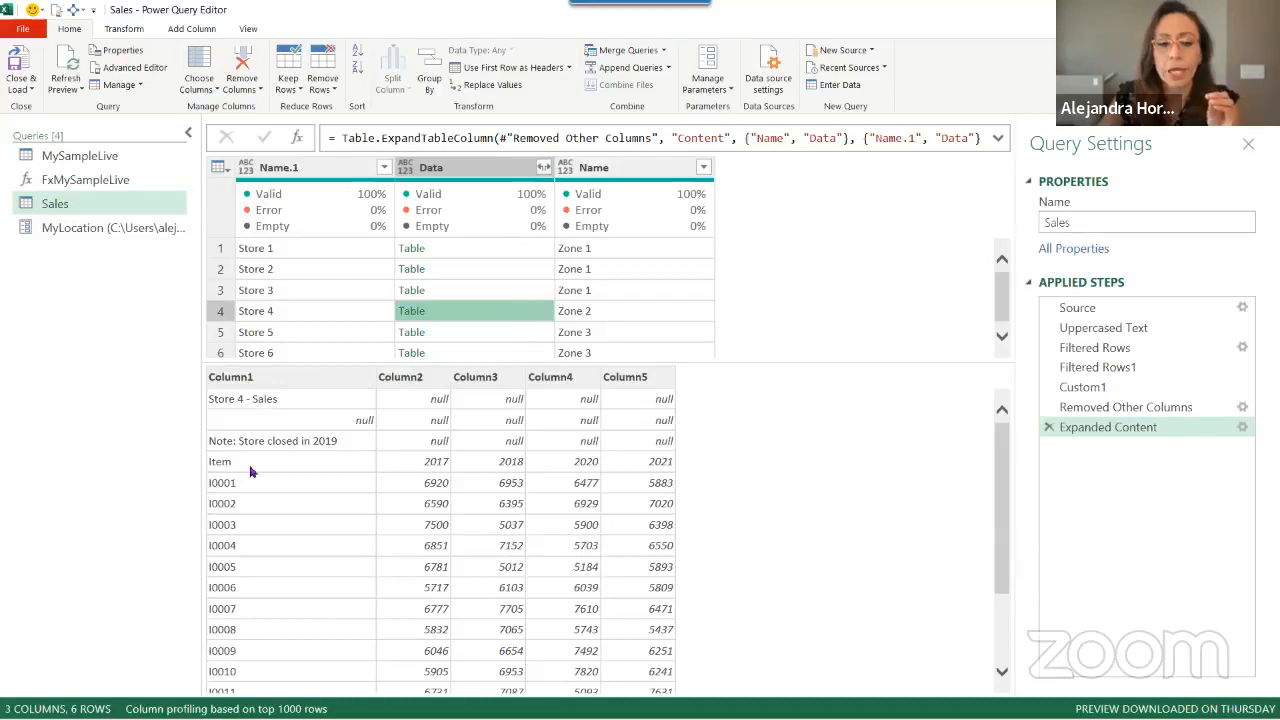
pyautogui.click(540, 332)
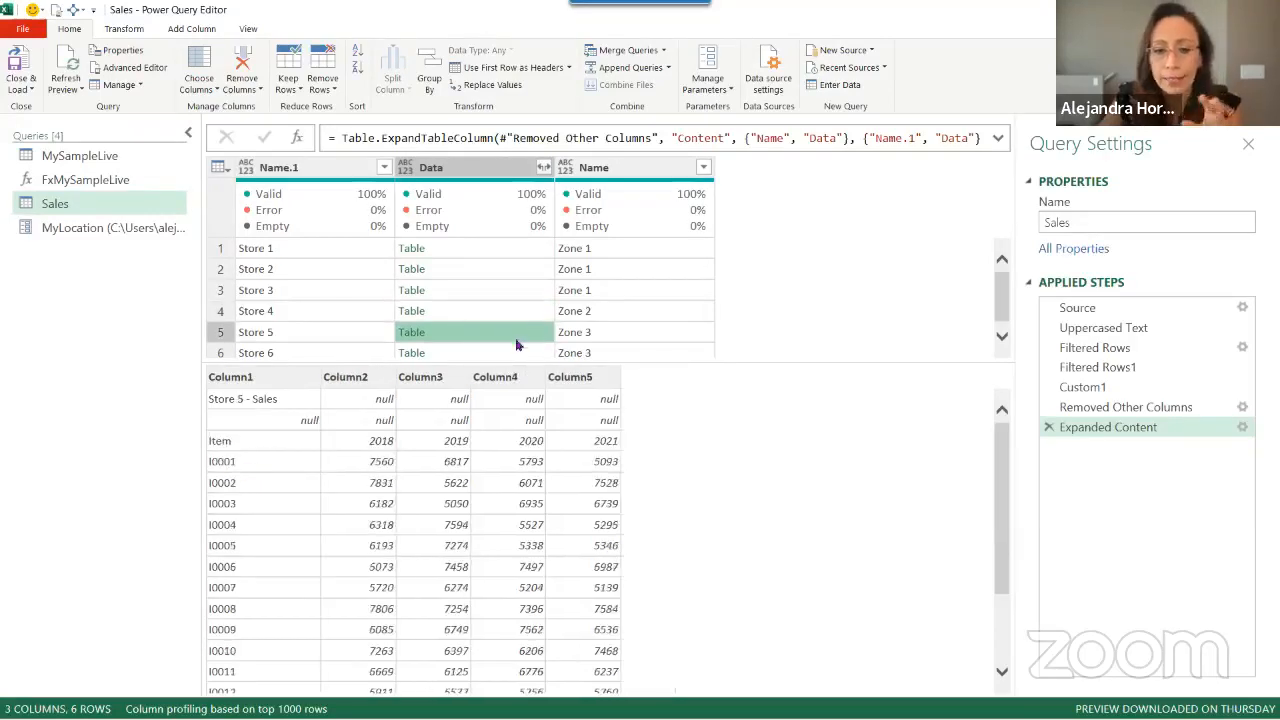
pyautogui.click(517, 352)
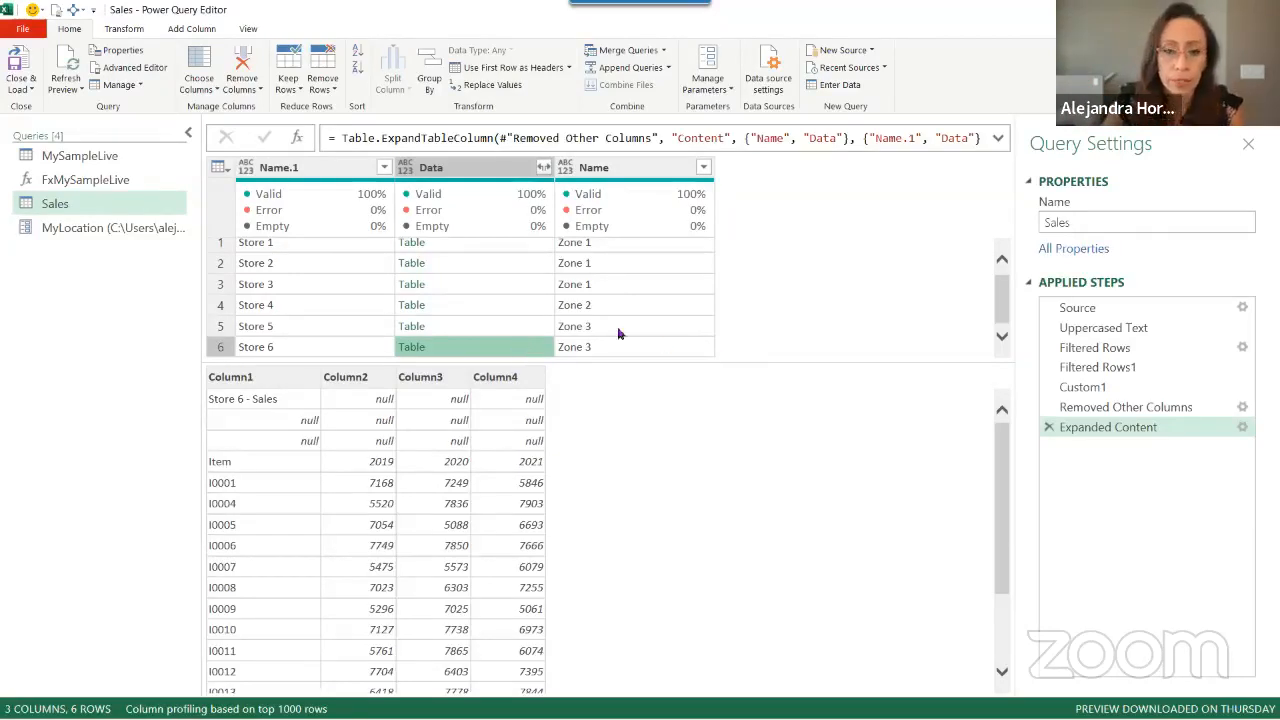
# Begin adding a new column to the expanded Sales query
pyautogui.click(205, 32)
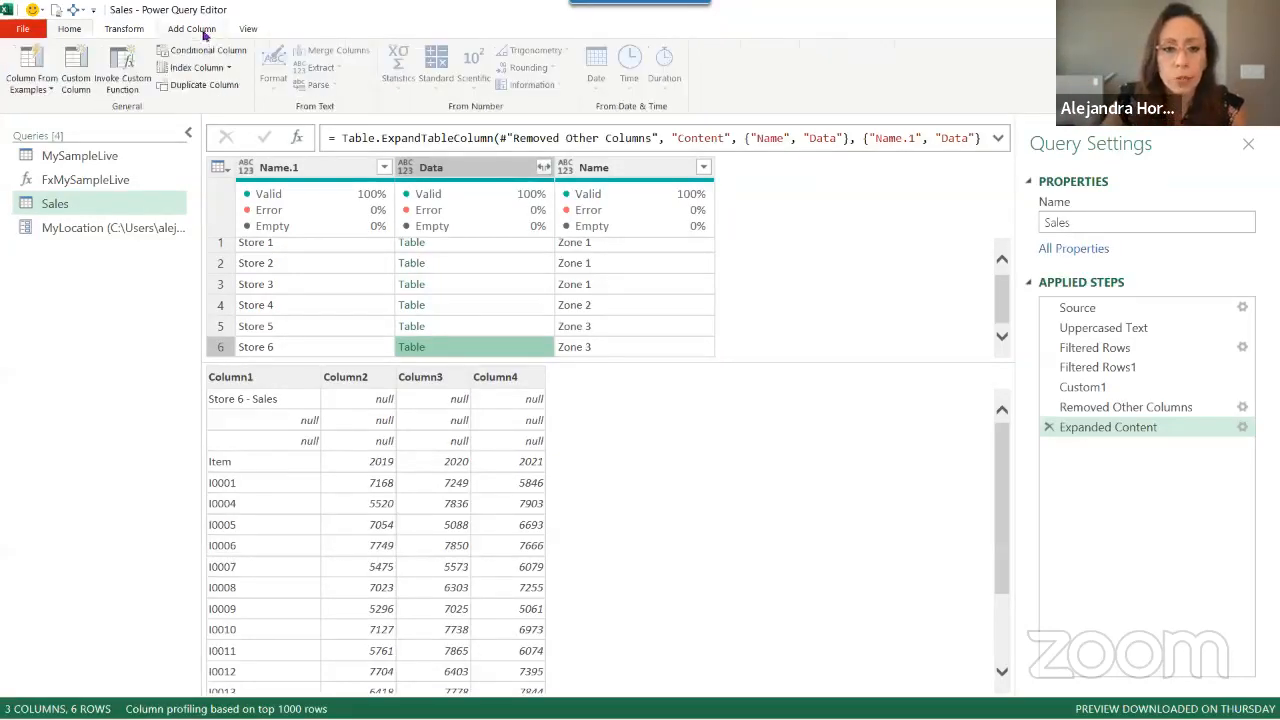
# Invoke the custom function FxMySampleLive on each row as a new column, using the Data column as the MyTables argument
pyautogui.click(118, 76)
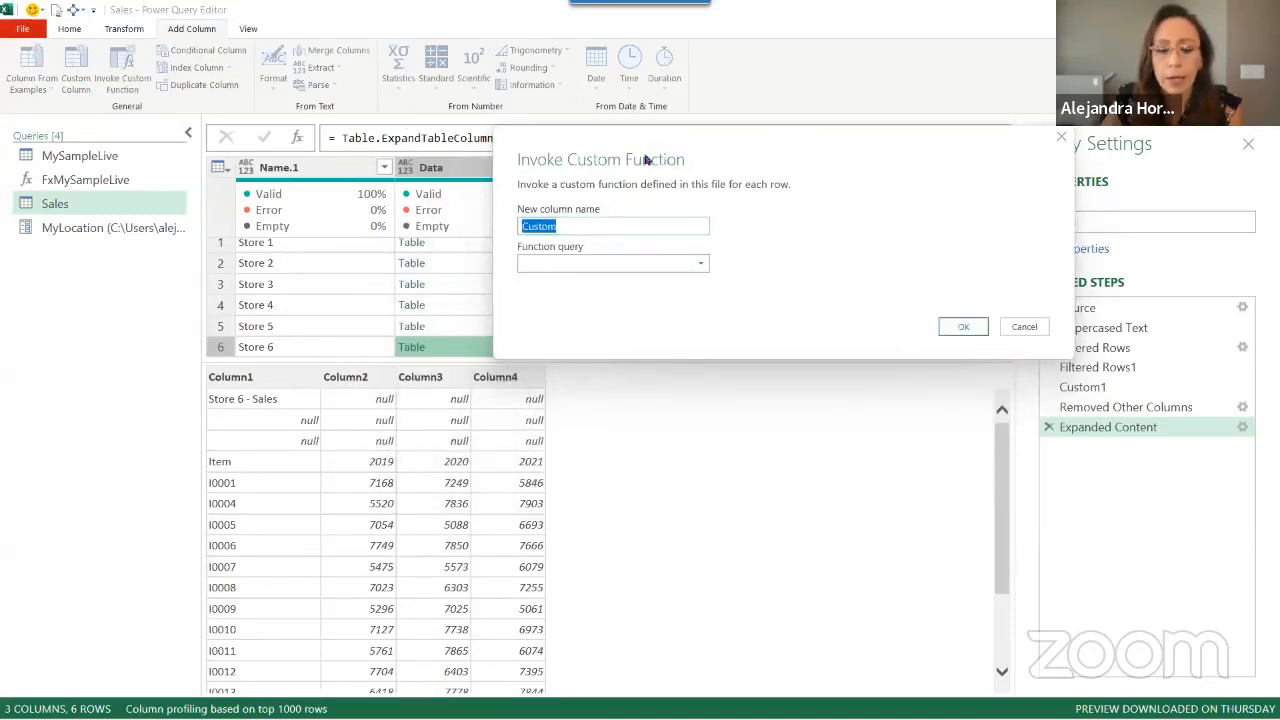
pyautogui.moveTo(661, 138); pyautogui.dragTo(782, 127)
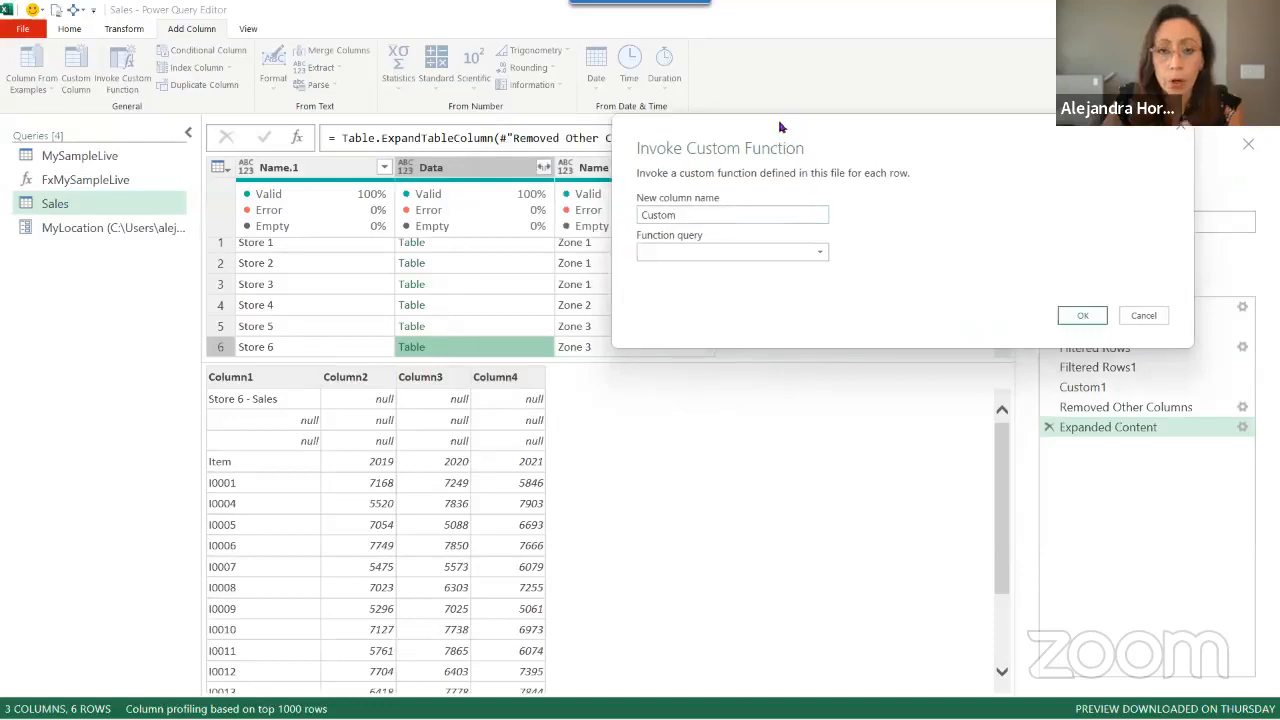
pyautogui.click(698, 258)
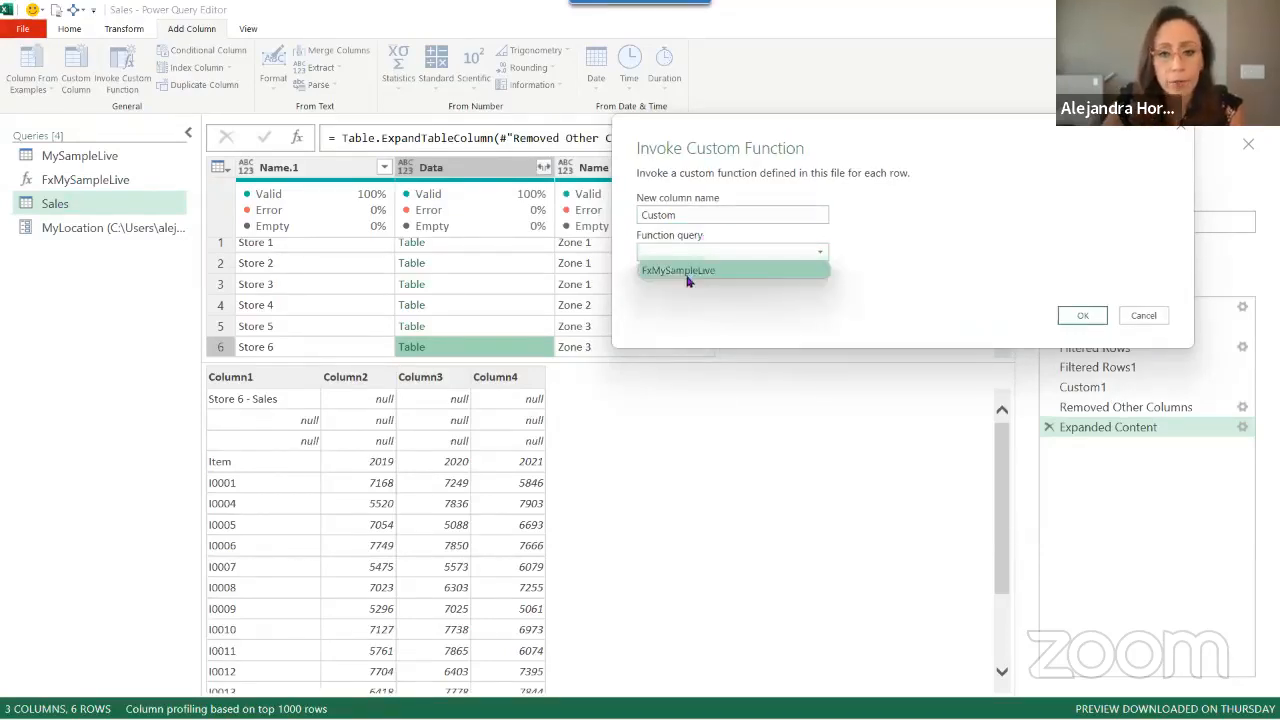
pyautogui.click(680, 272)
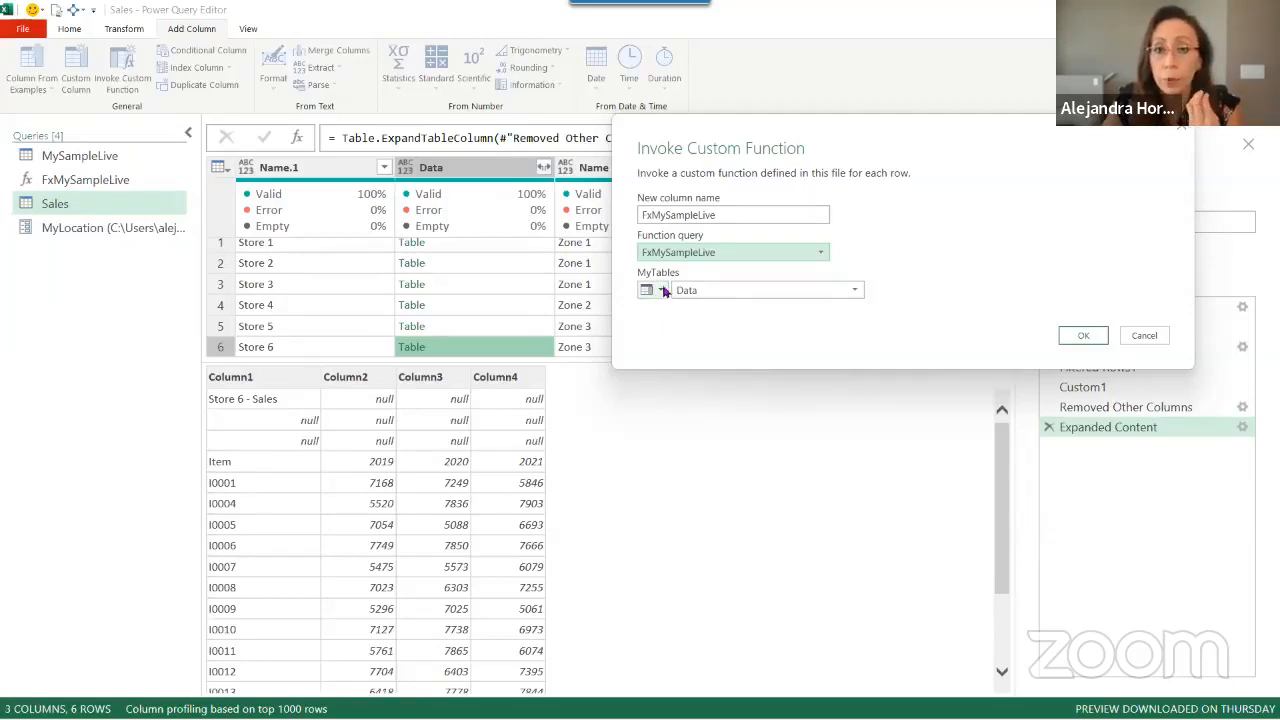
pyautogui.click(699, 293)
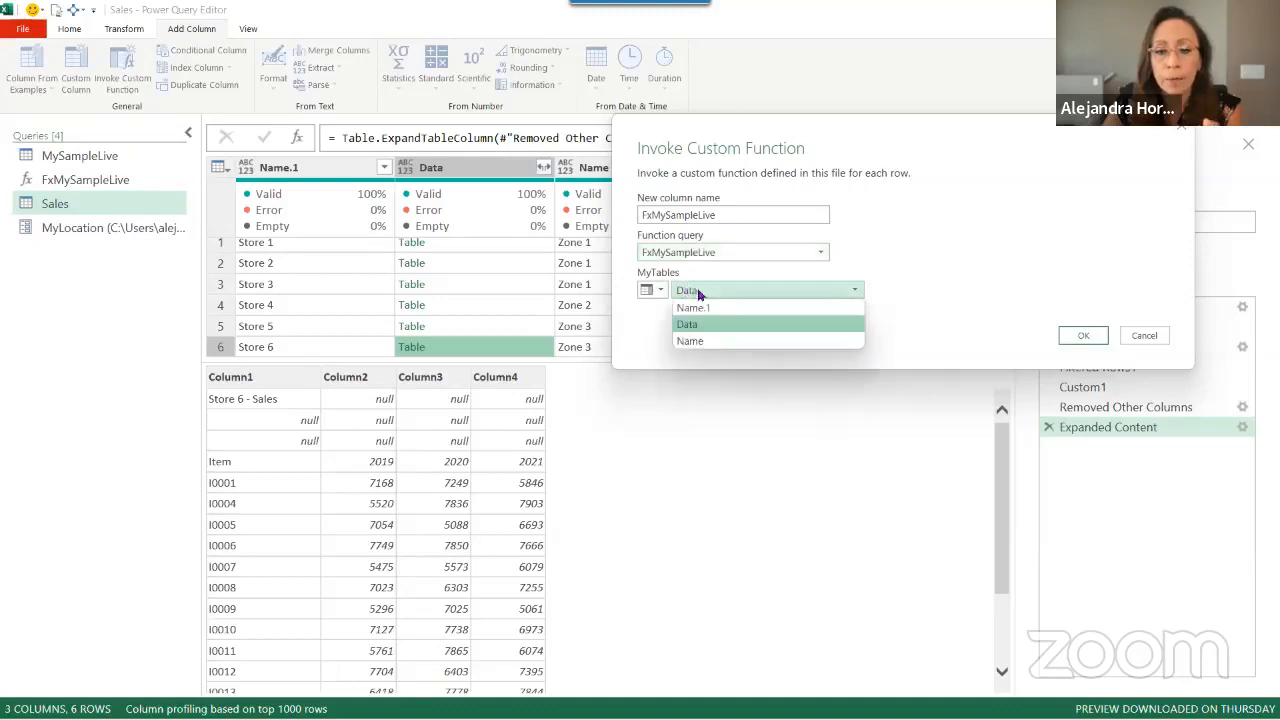
pyautogui.click(711, 324)
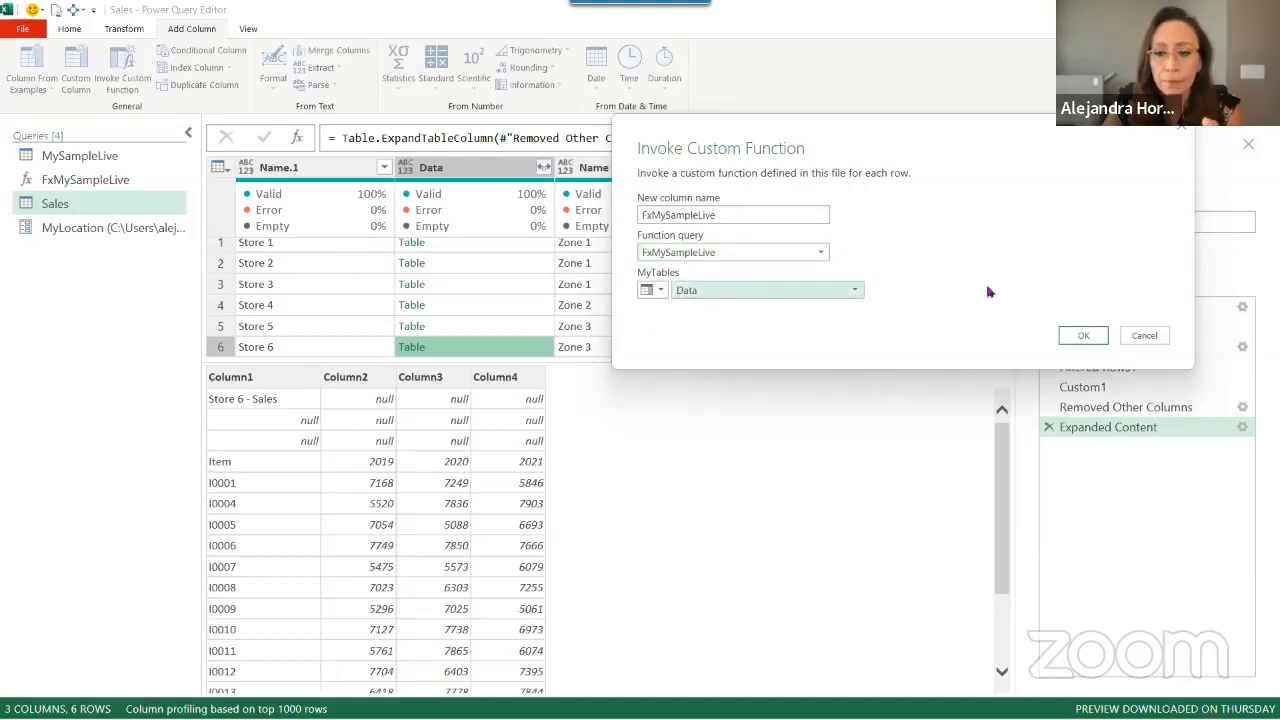
pyautogui.click(1083, 335)
# Preview the function's resulting tables for several stores, along with the zone and store name values of the first row
pyautogui.click(853, 252)
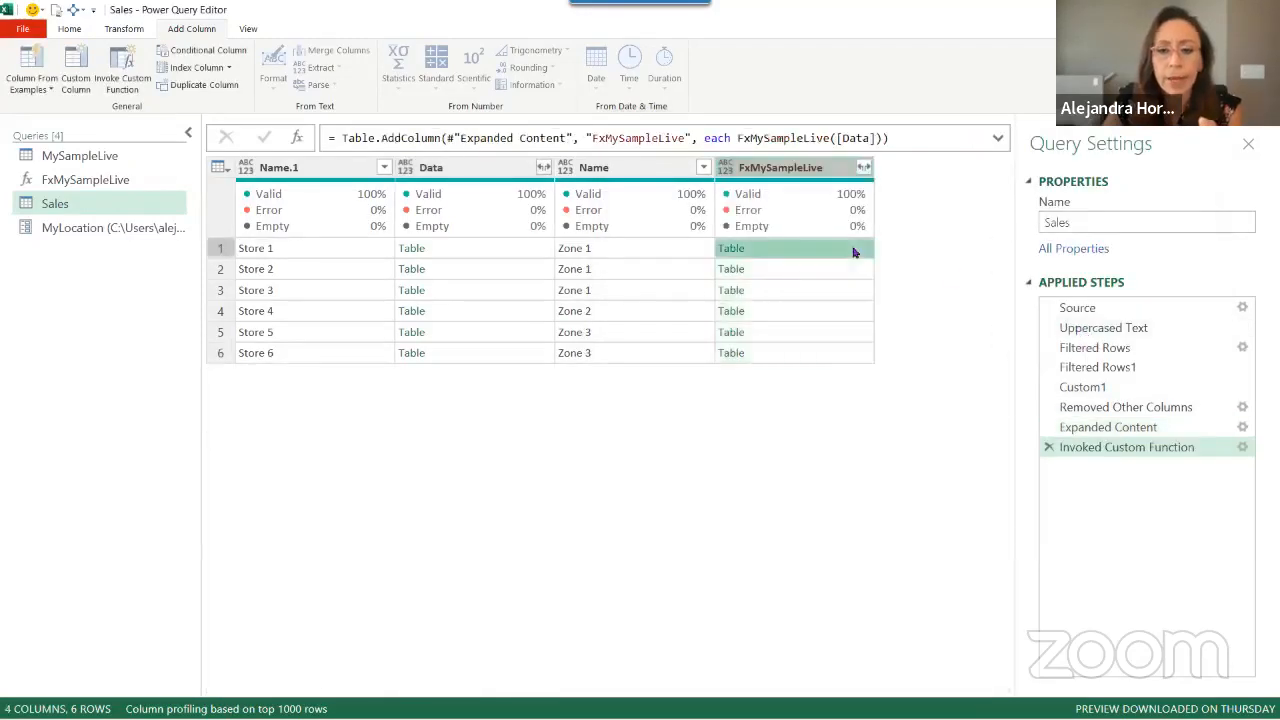
pyautogui.click(848, 270)
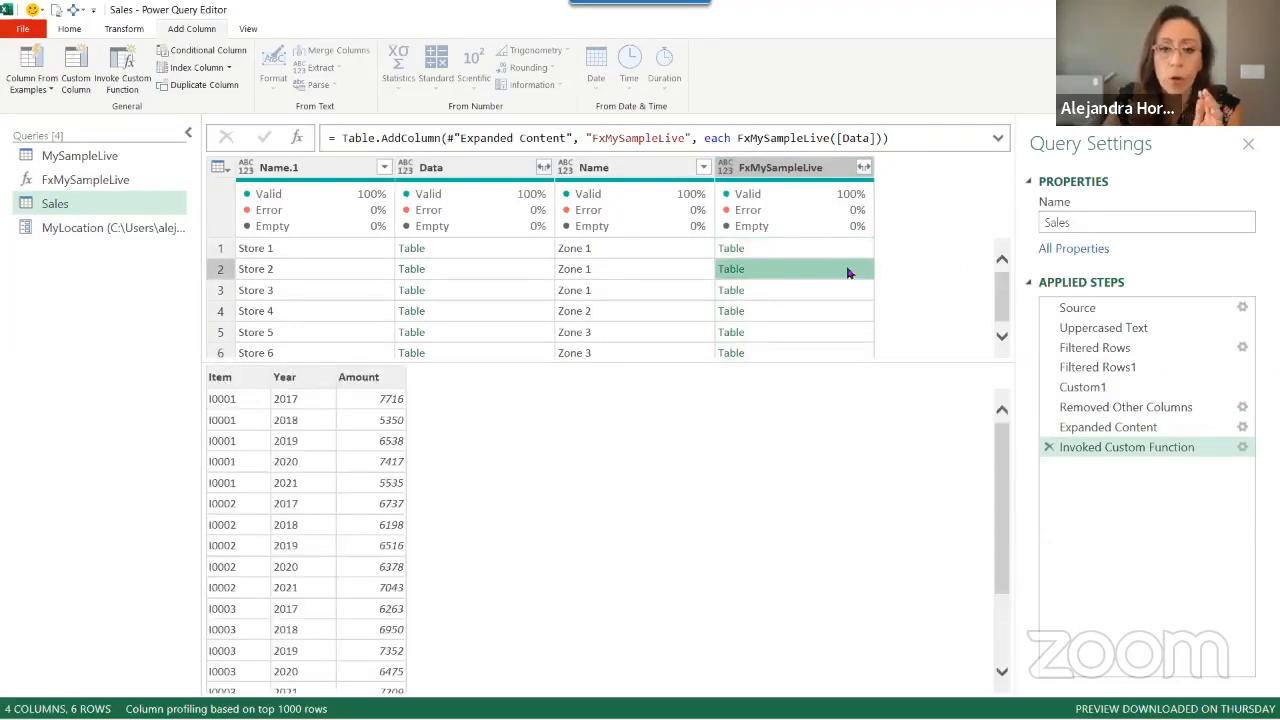
pyautogui.click(846, 290)
pyautogui.click(856, 312)
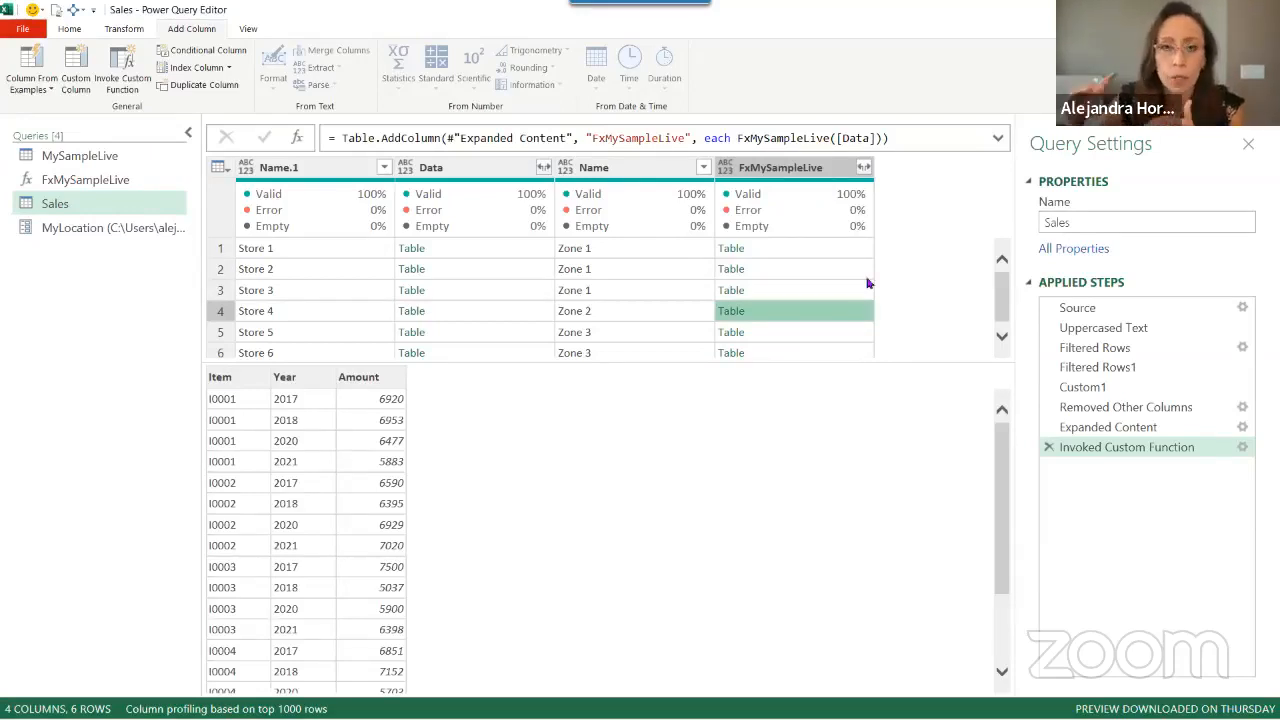
pyautogui.click(834, 346)
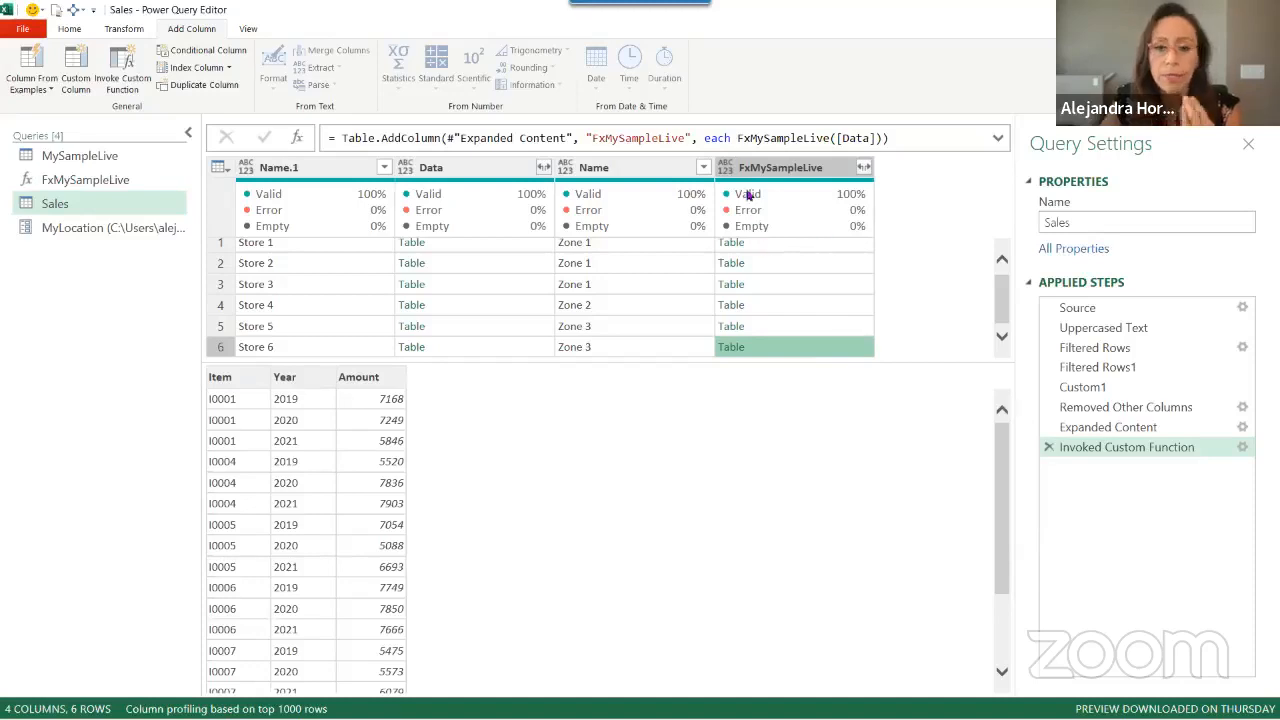
pyautogui.click(630, 252)
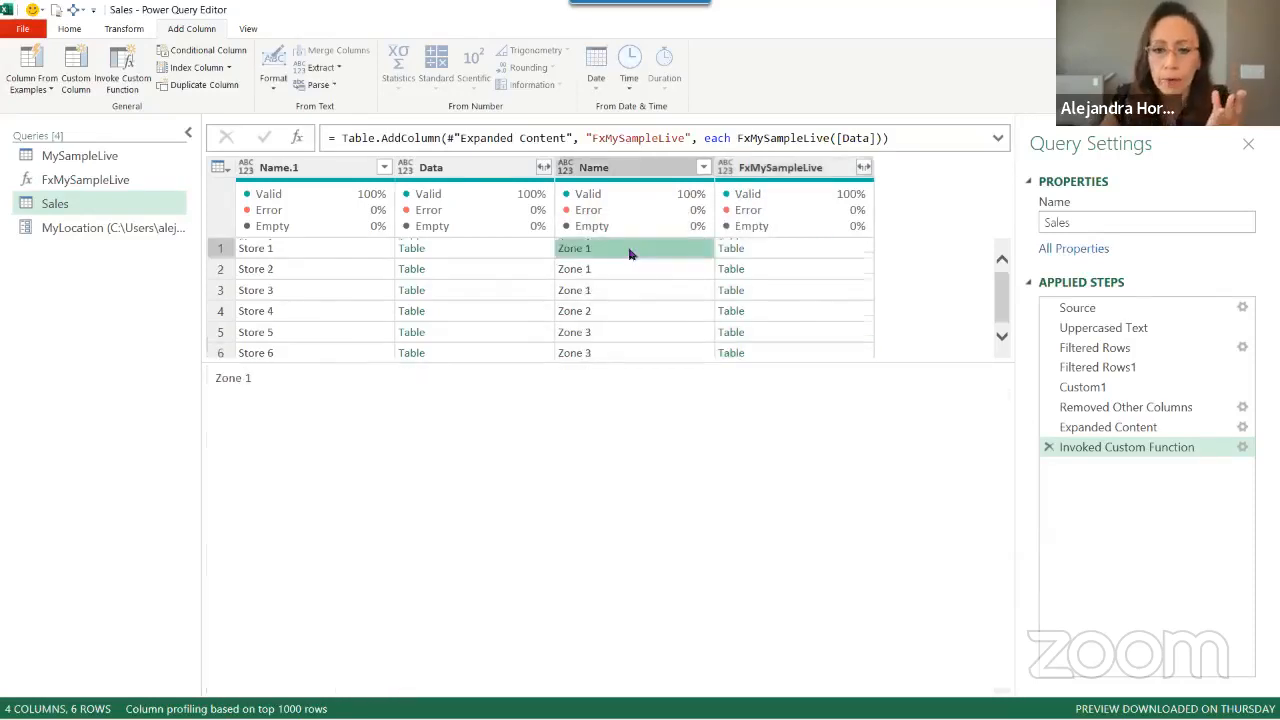
pyautogui.click(336, 250)
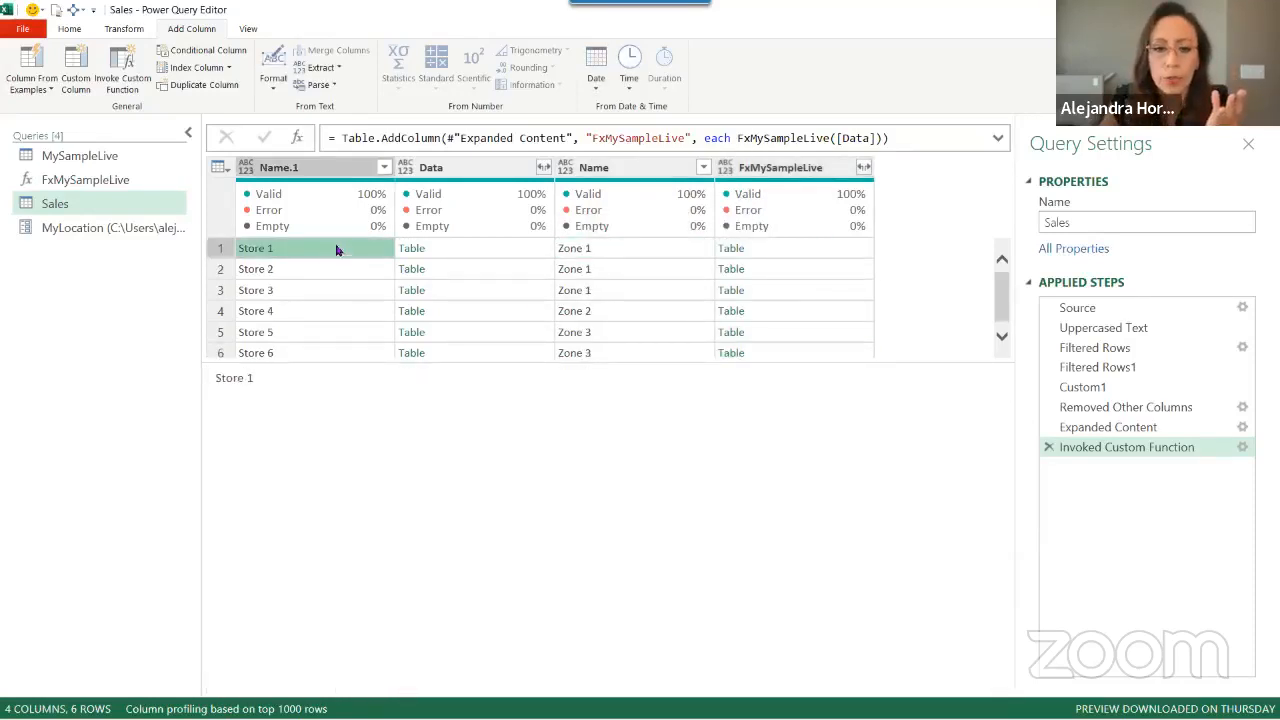
# Expand the FxMySampleLive column into Item, Year and Amount, and review the columns of the expanded table
pyautogui.click(816, 170)
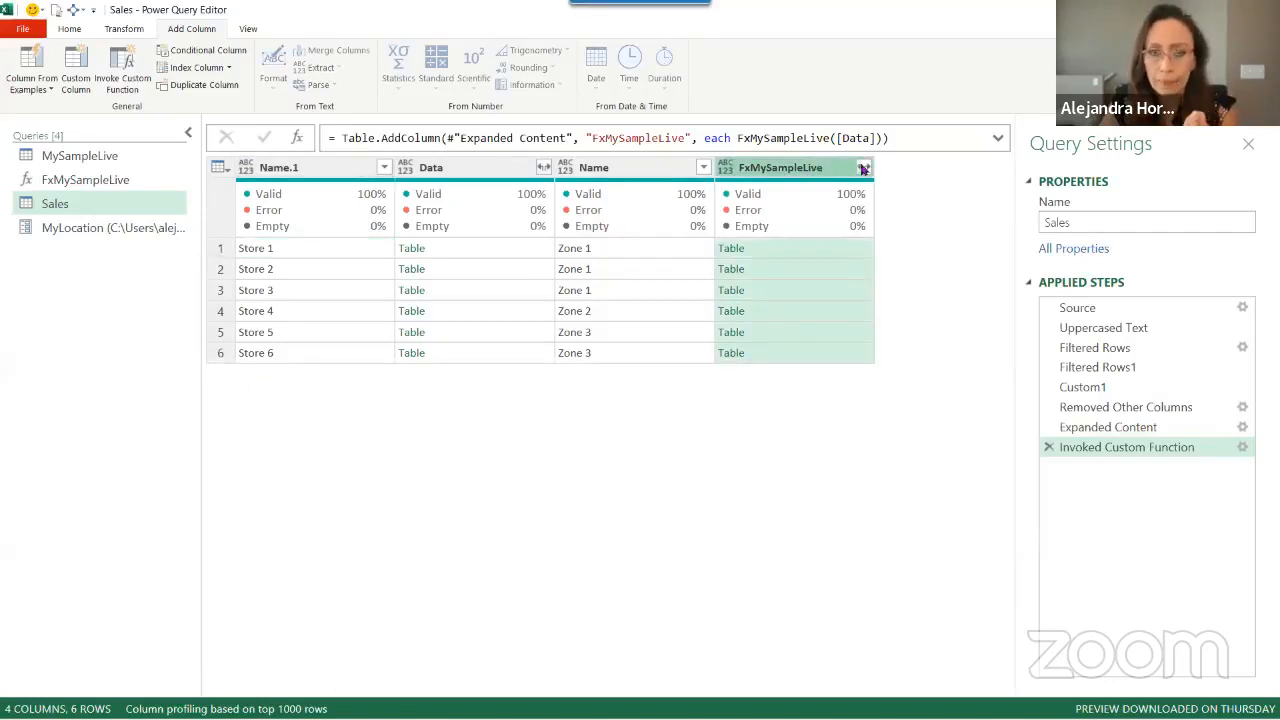
pyautogui.click(864, 169)
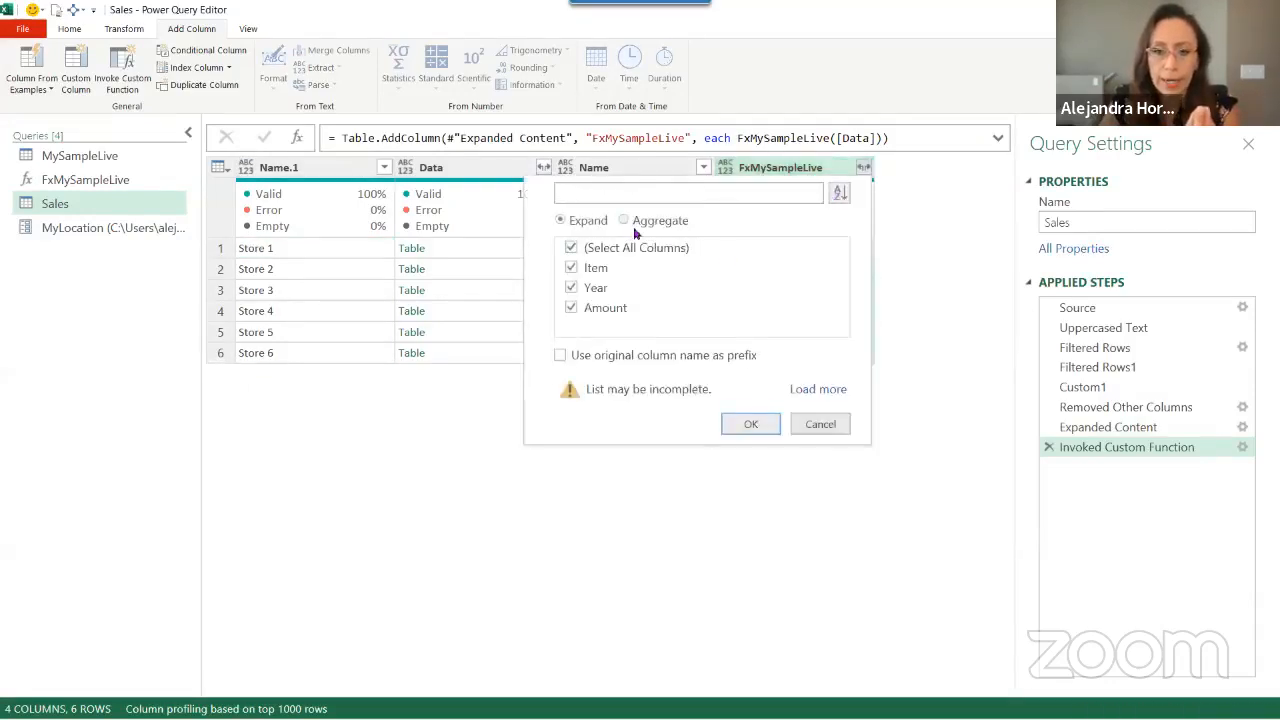
pyautogui.click(748, 423)
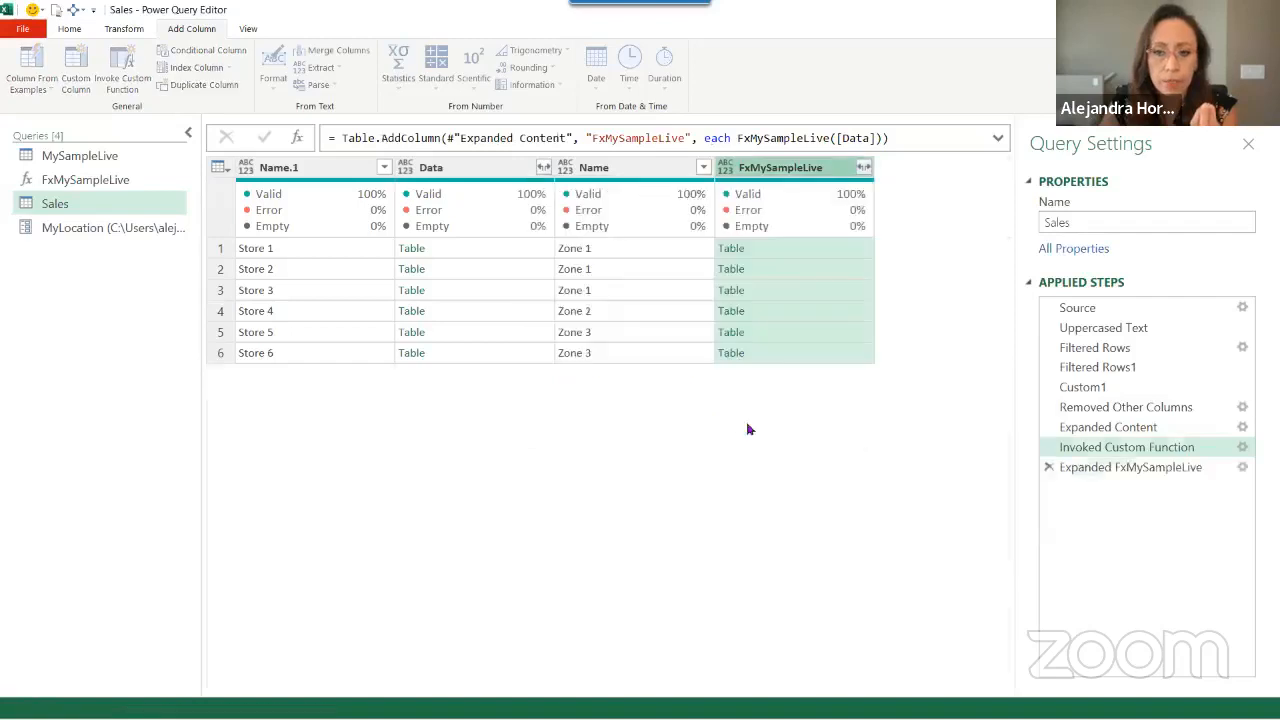
pyautogui.click(606, 167)
pyautogui.click(281, 168)
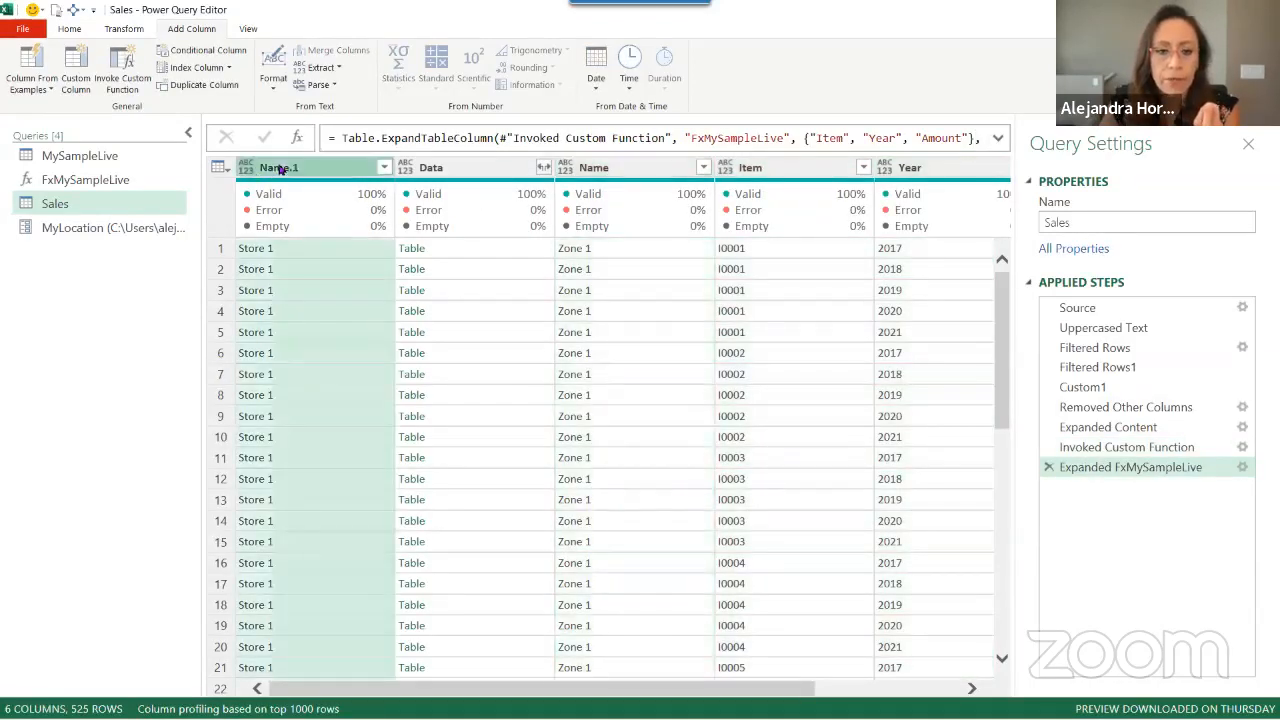
pyautogui.click(498, 168)
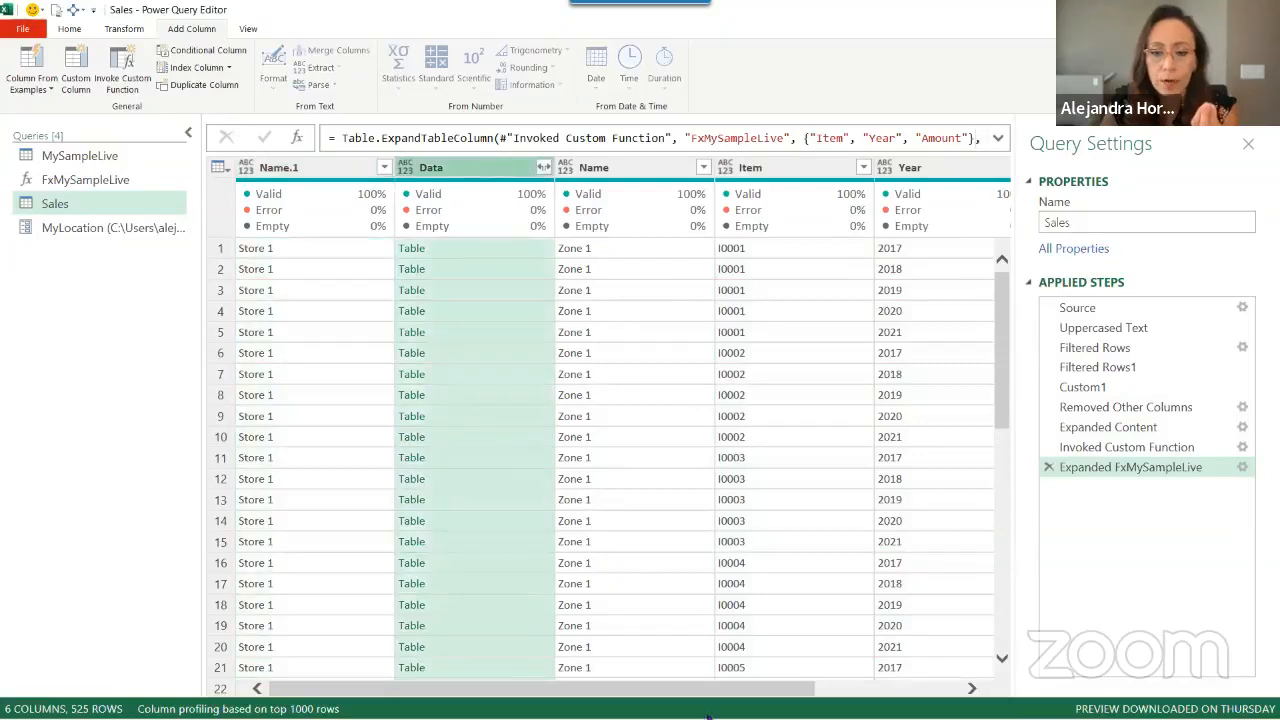
pyautogui.moveTo(732, 690); pyautogui.dragTo(892, 688)
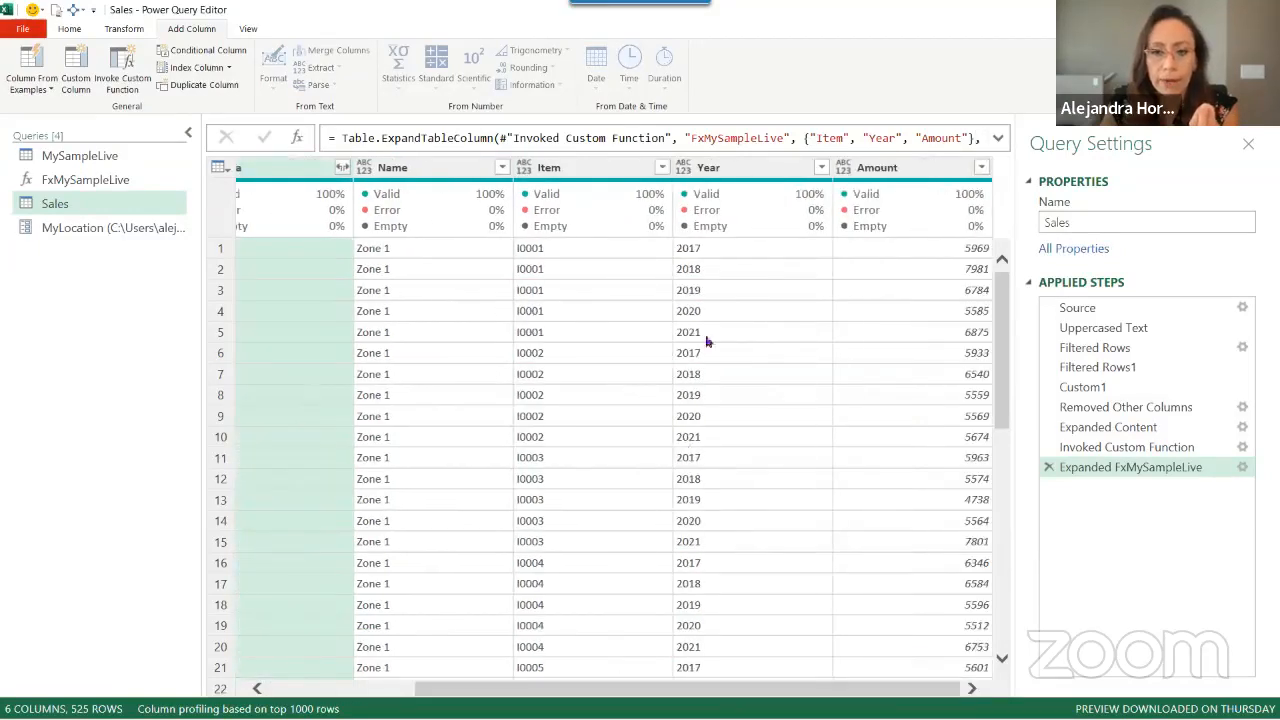
# Inspect the column names written in the expansion formula, delete that expansion step and preview the first row's FxMySampleLive table
pyautogui.click(998, 138)
pyautogui.moveTo(800, 138); pyautogui.dragTo(966, 149)
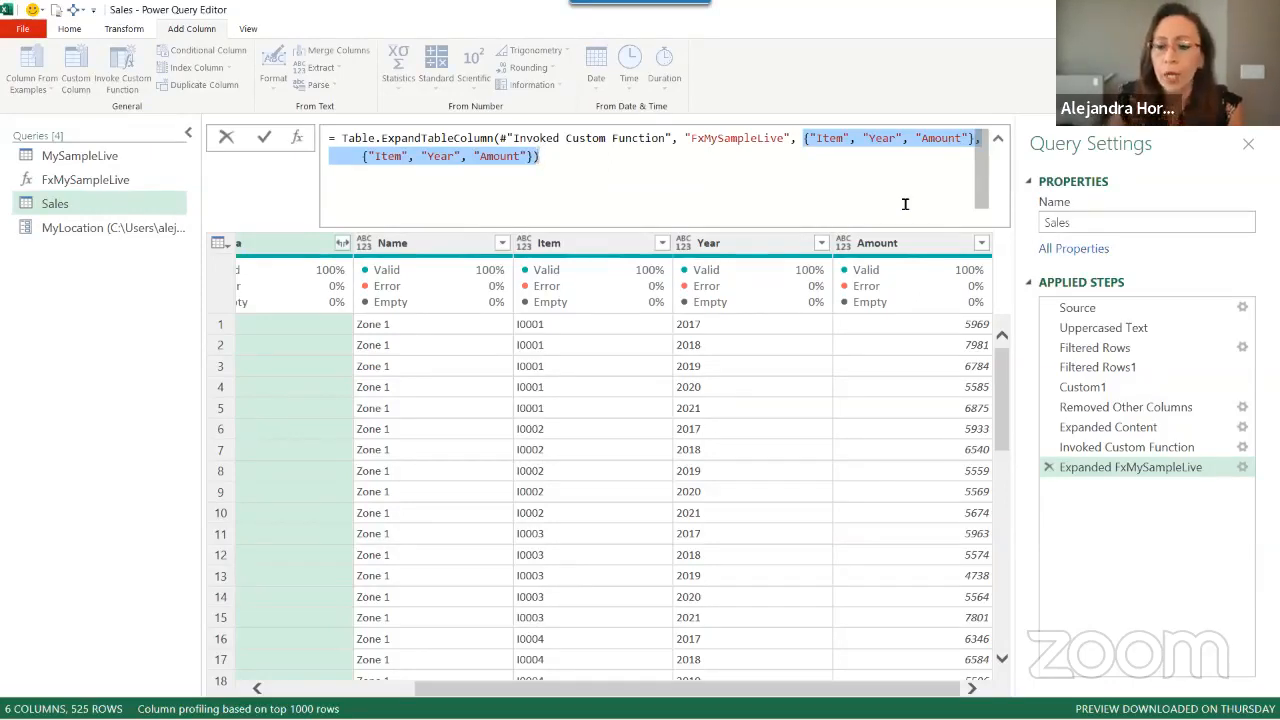
pyautogui.click(1049, 469)
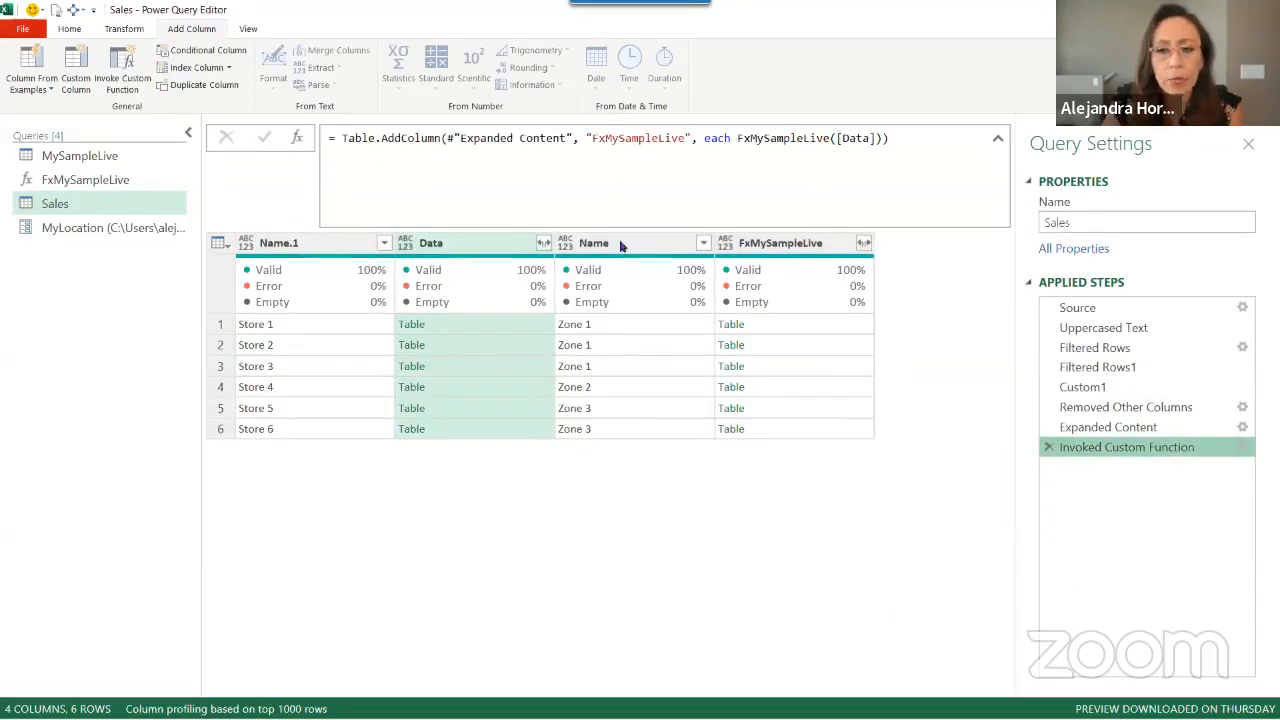
pyautogui.click(822, 322)
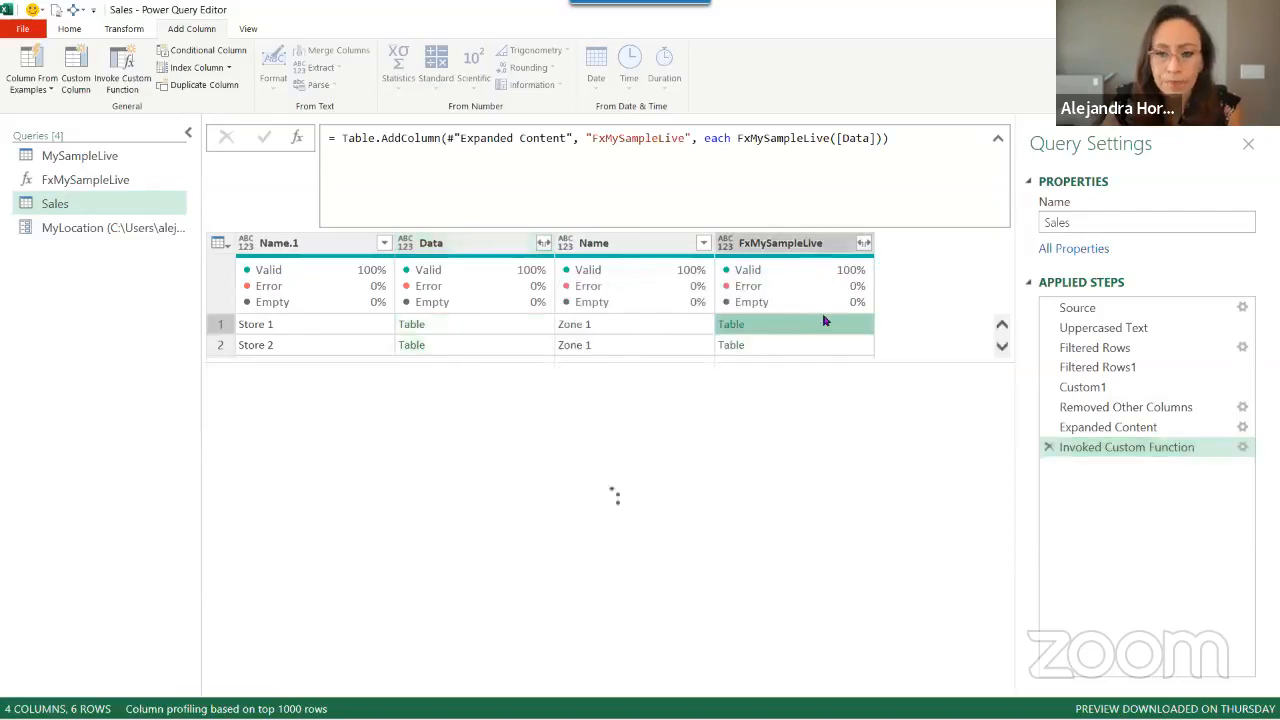
# Add a custom step that merges the nested tables with the formula = Table.Combine (#"Invoked Custom Function"[FxMySampleLive])
pyautogui.click(297, 137)
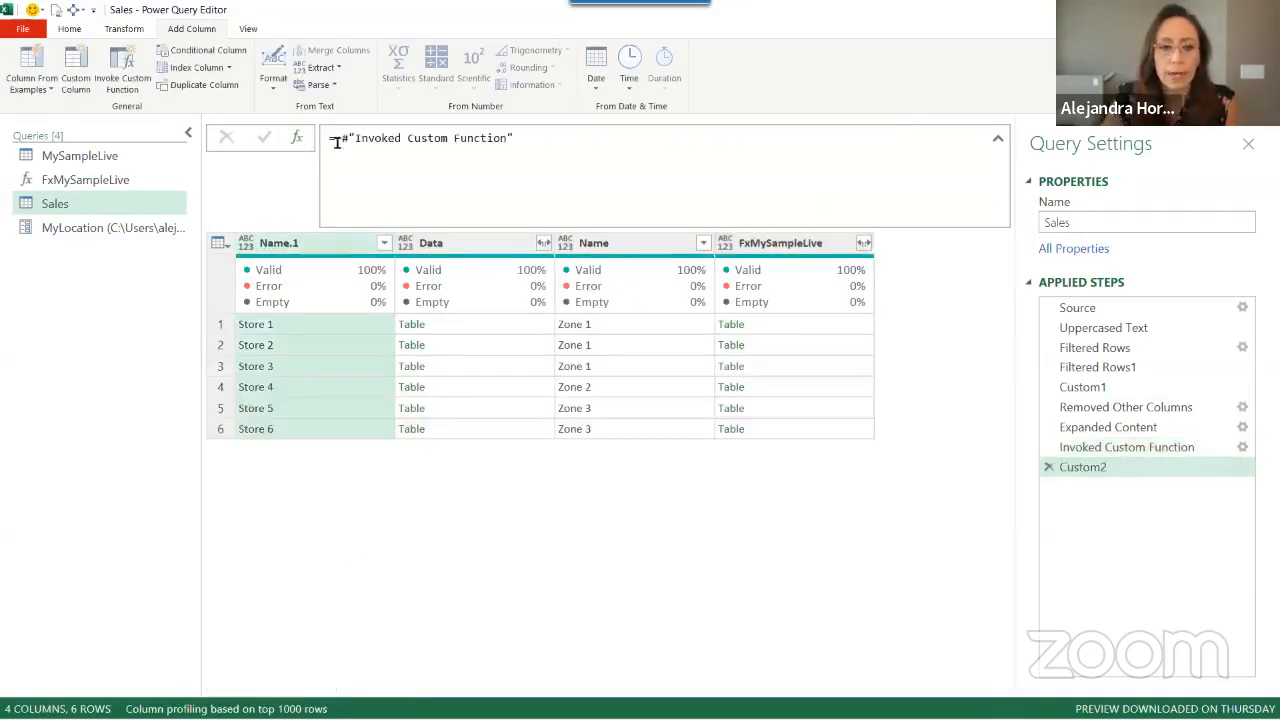
pyautogui.click(338, 137)
pyautogui.write('tablec')
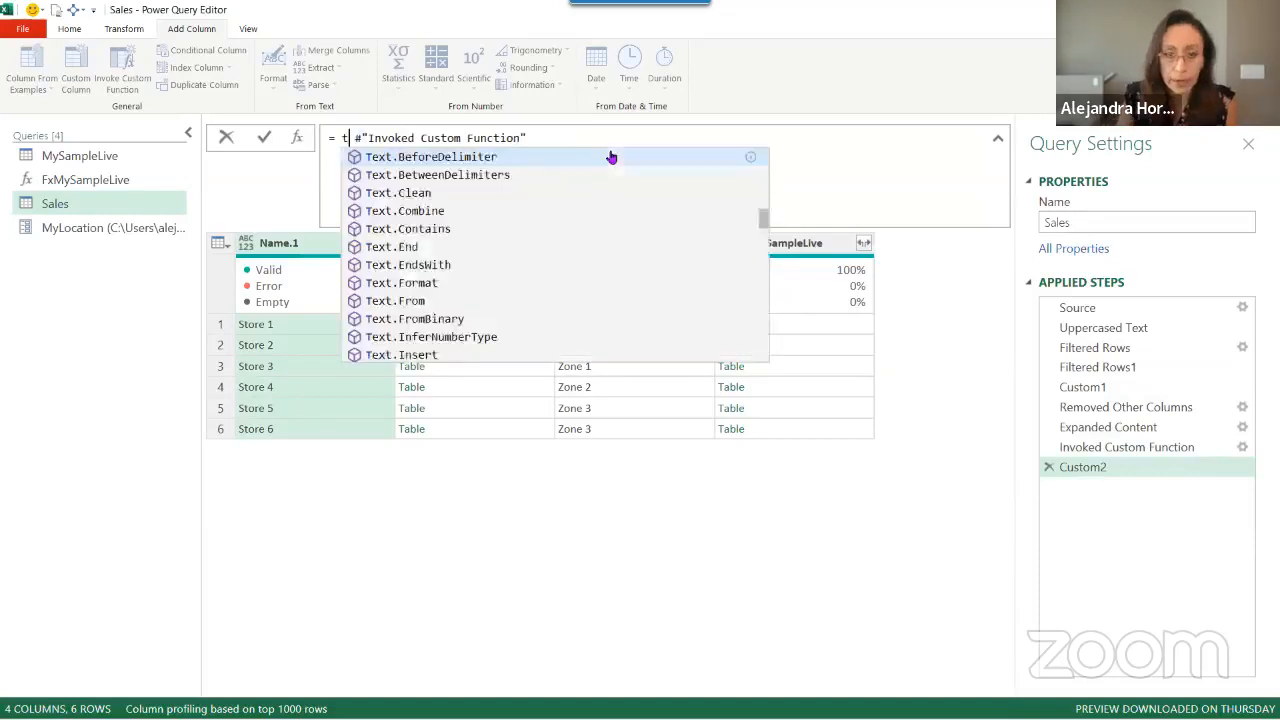
pyautogui.write('omb')
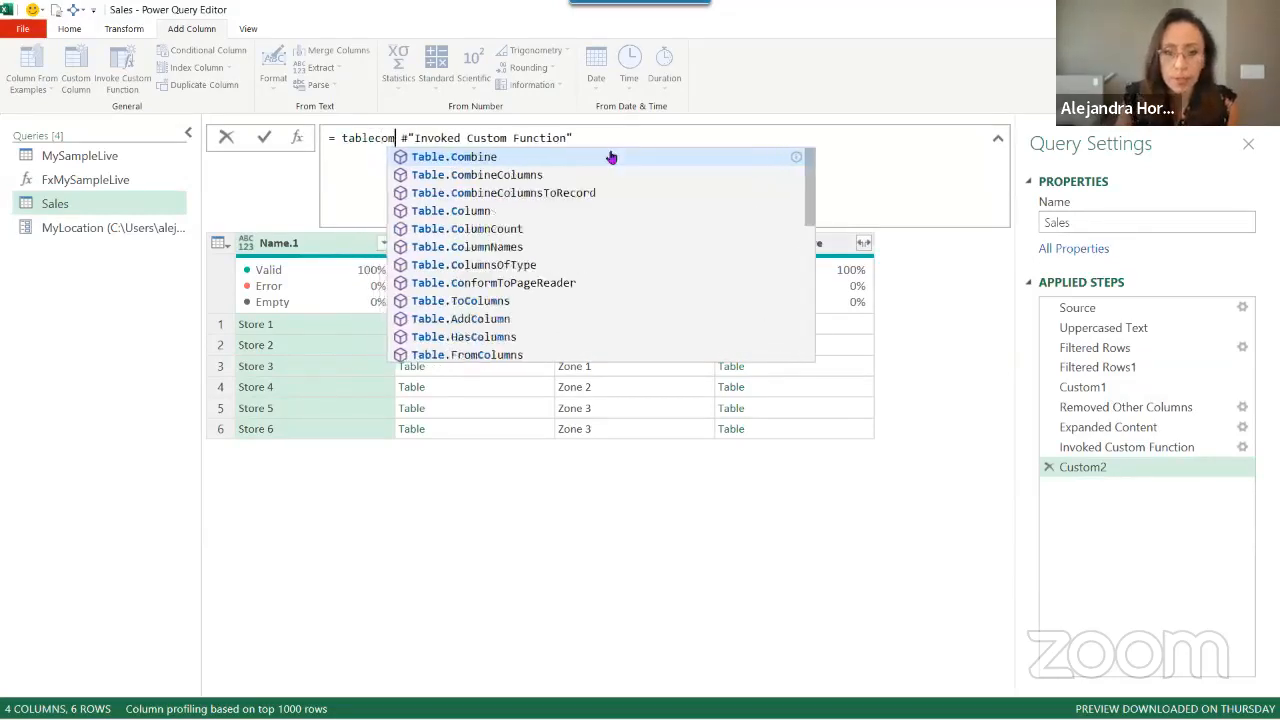
pyautogui.press('Tab')
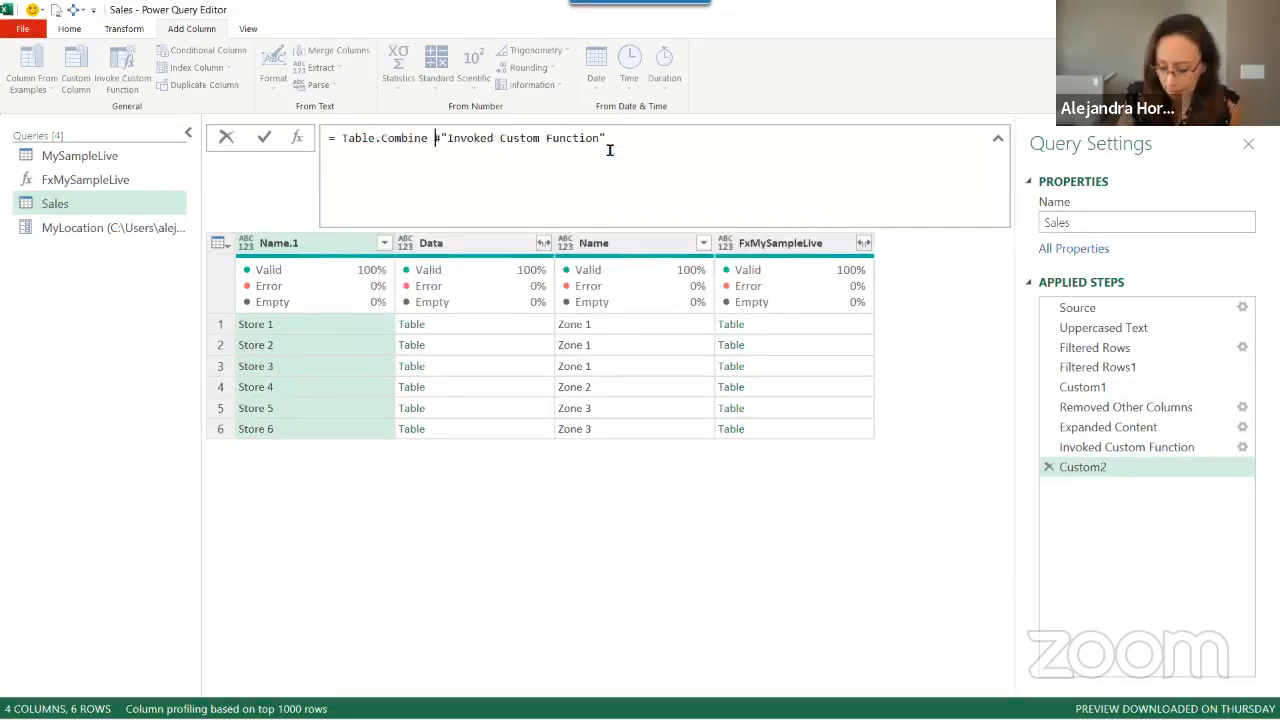
pyautogui.write('(')
pyautogui.press('End')
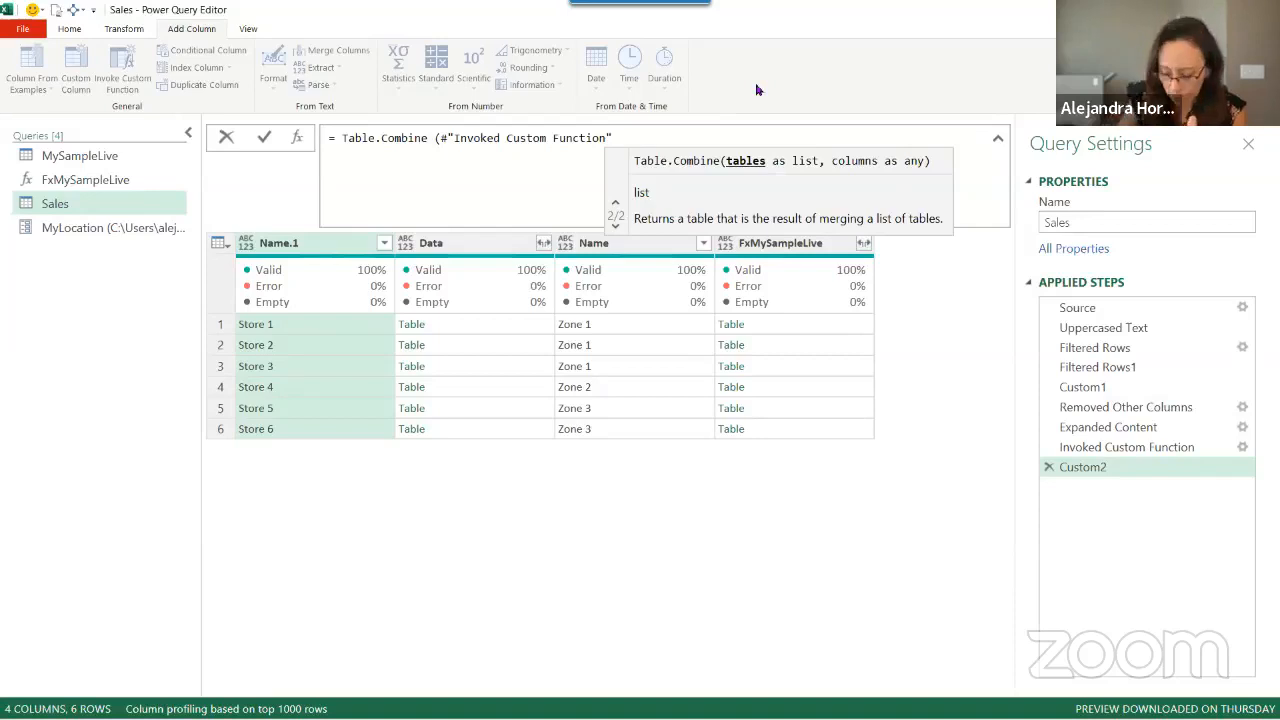
pyautogui.write('[')
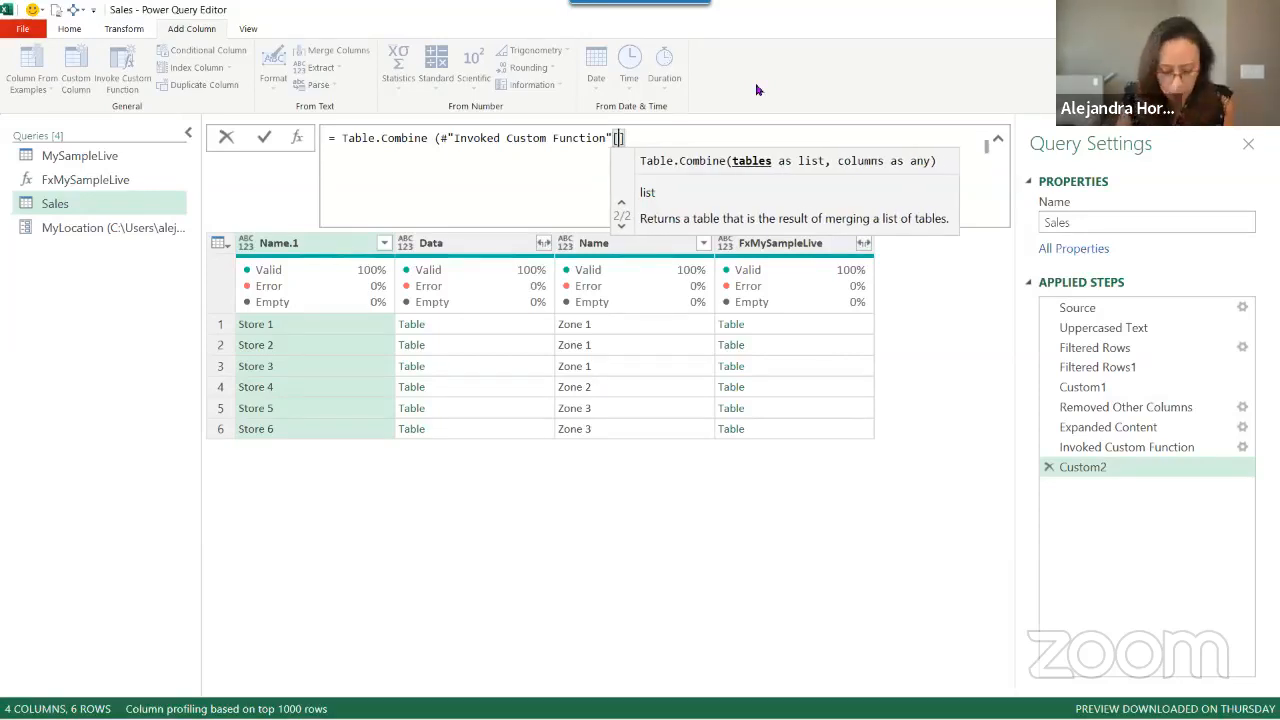
pyautogui.write('Fx')
pyautogui.write('MySamp')
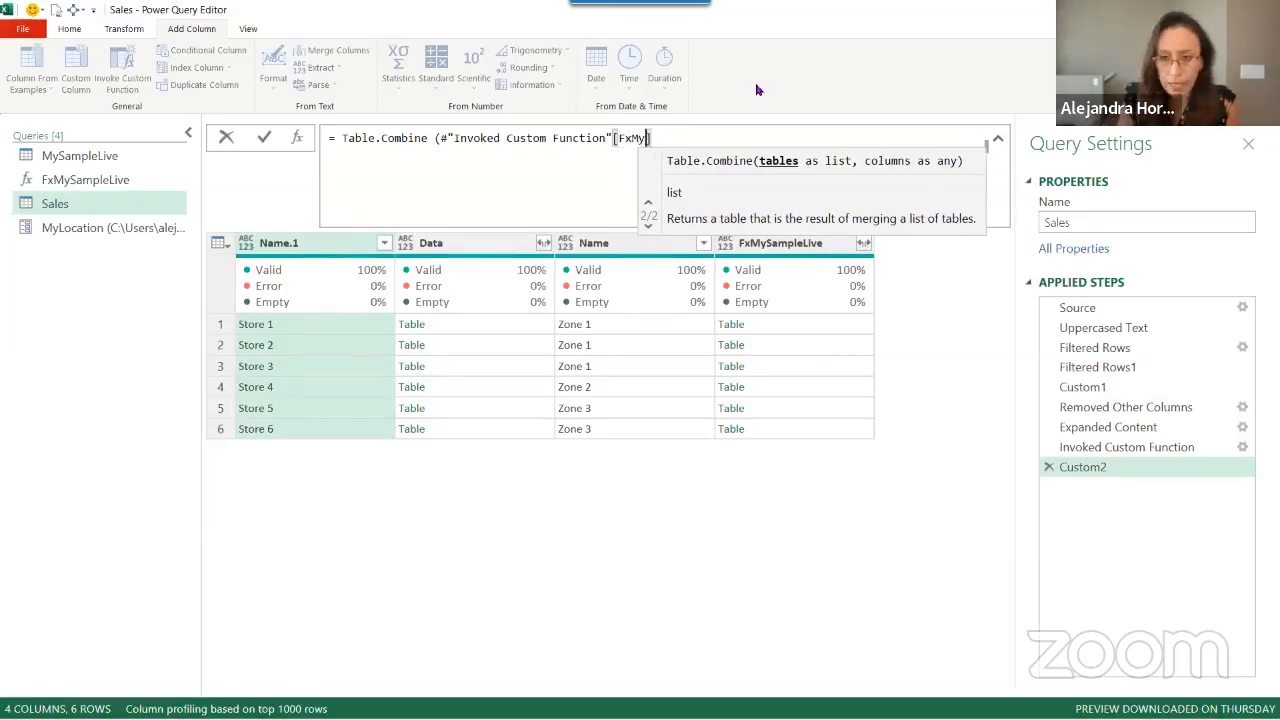
pyautogui.write('le')
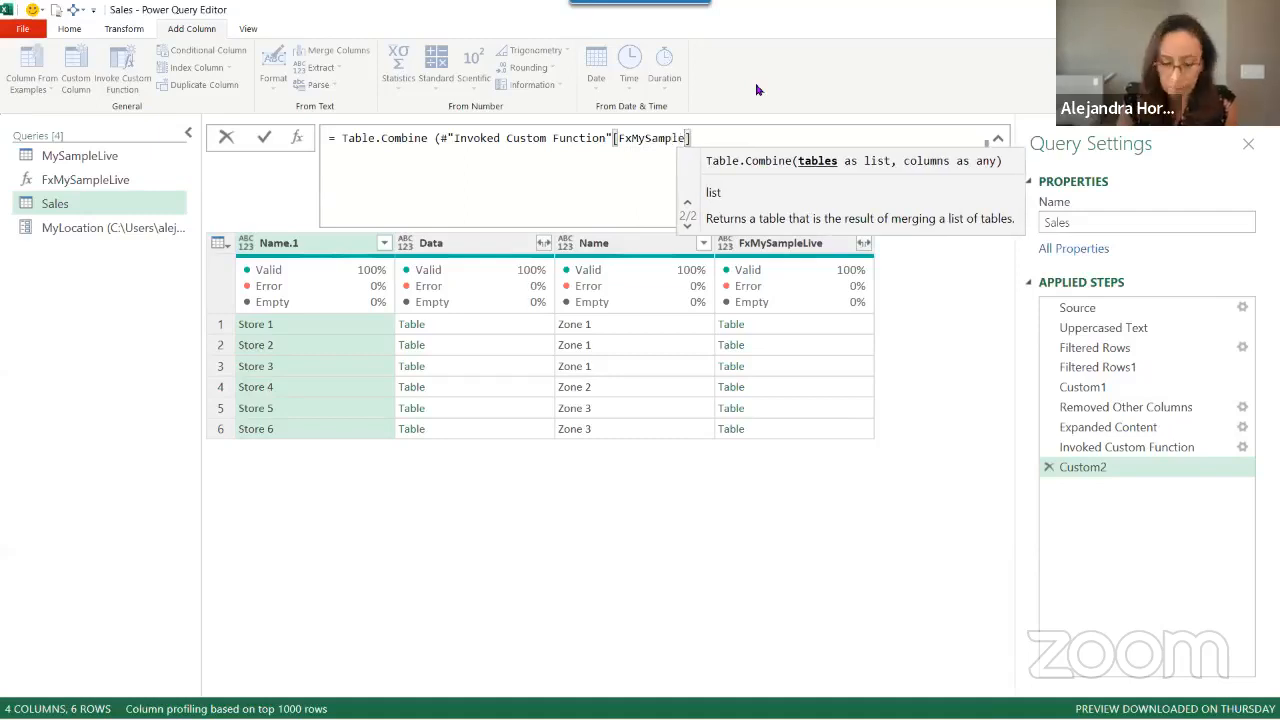
pyautogui.write('Le')
pyautogui.press('BackSpace')
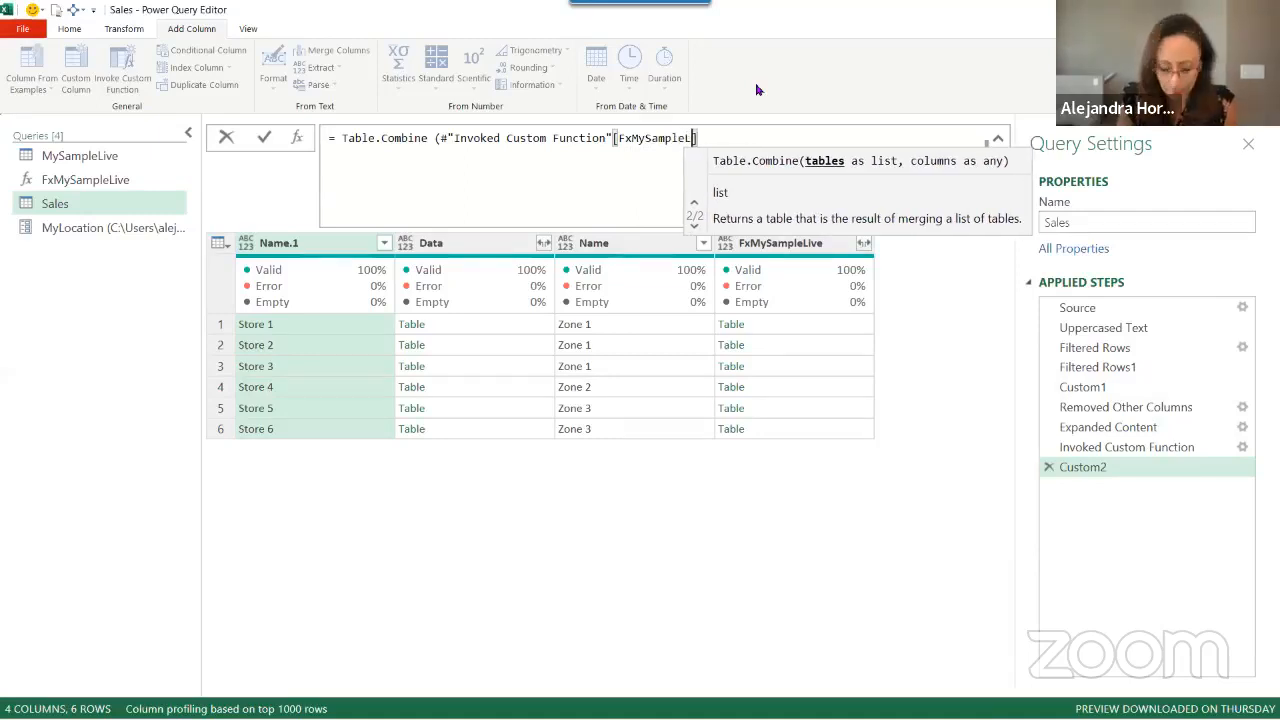
pyautogui.write('ive]')
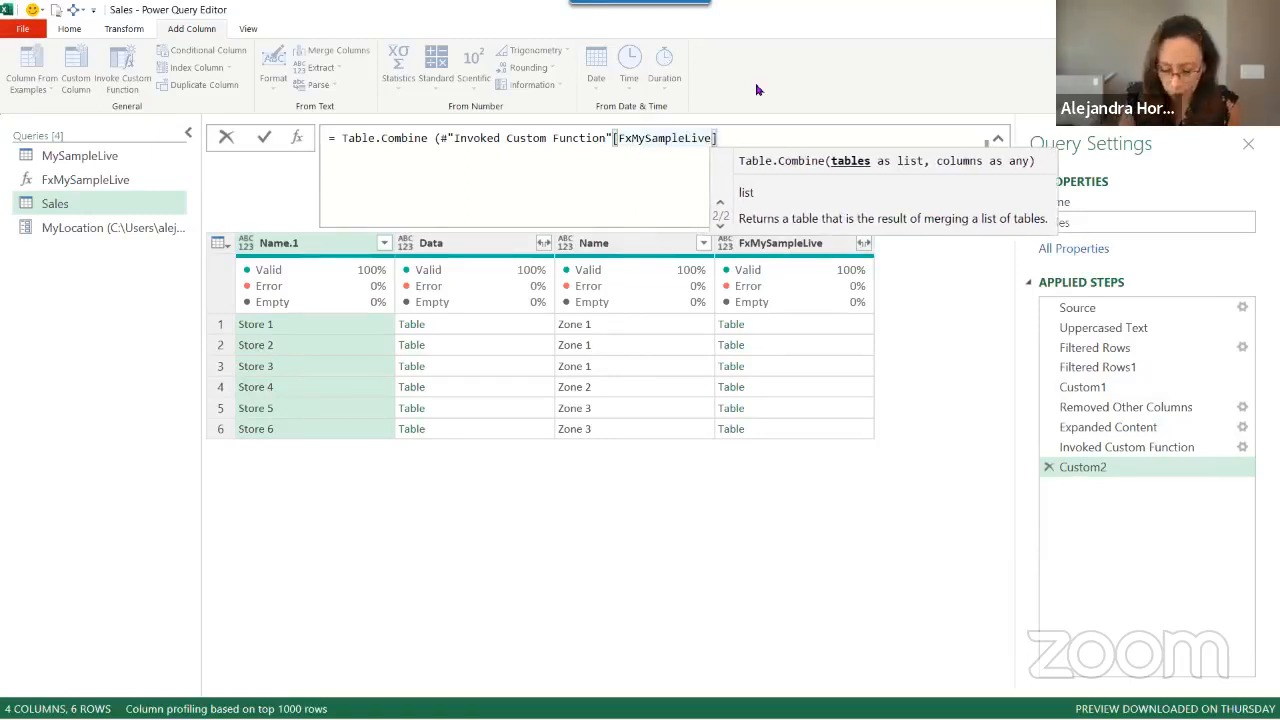
pyautogui.write(')')
pyautogui.press('Return')
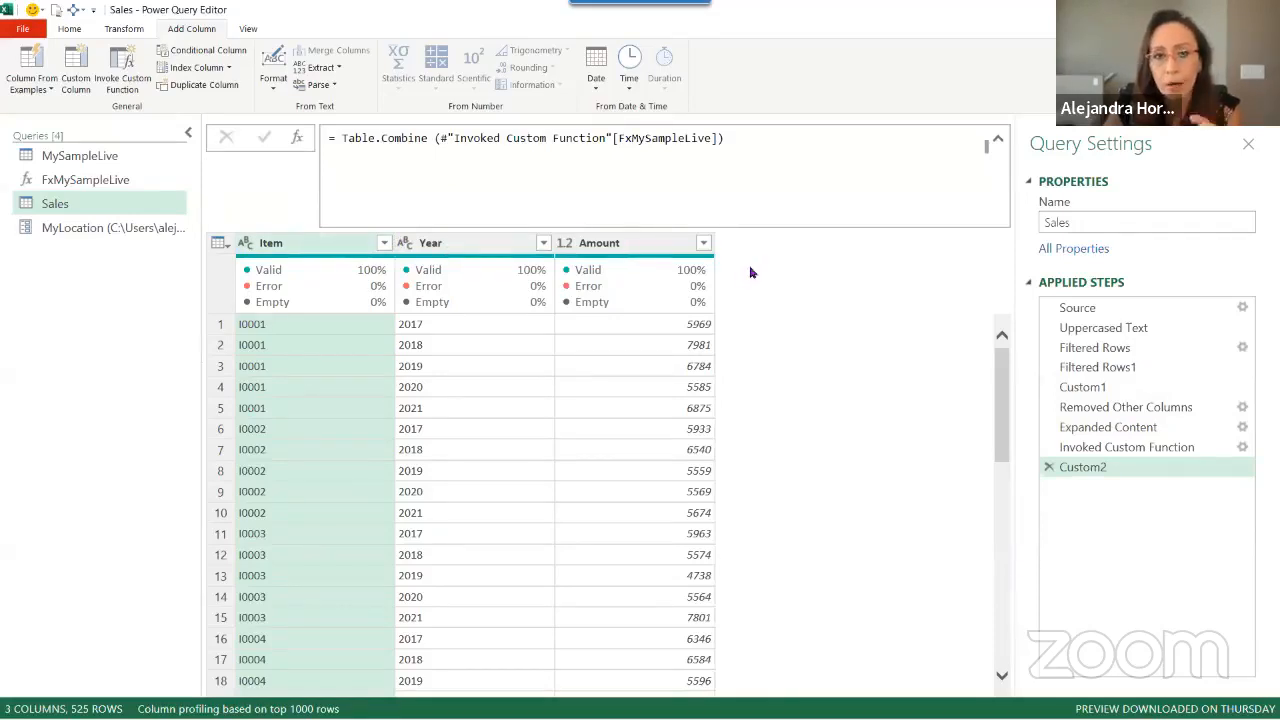
# Go back to the Invoked Custom Function step and preview the first row's FxMySampleLive table and store name
pyautogui.click(1095, 447)
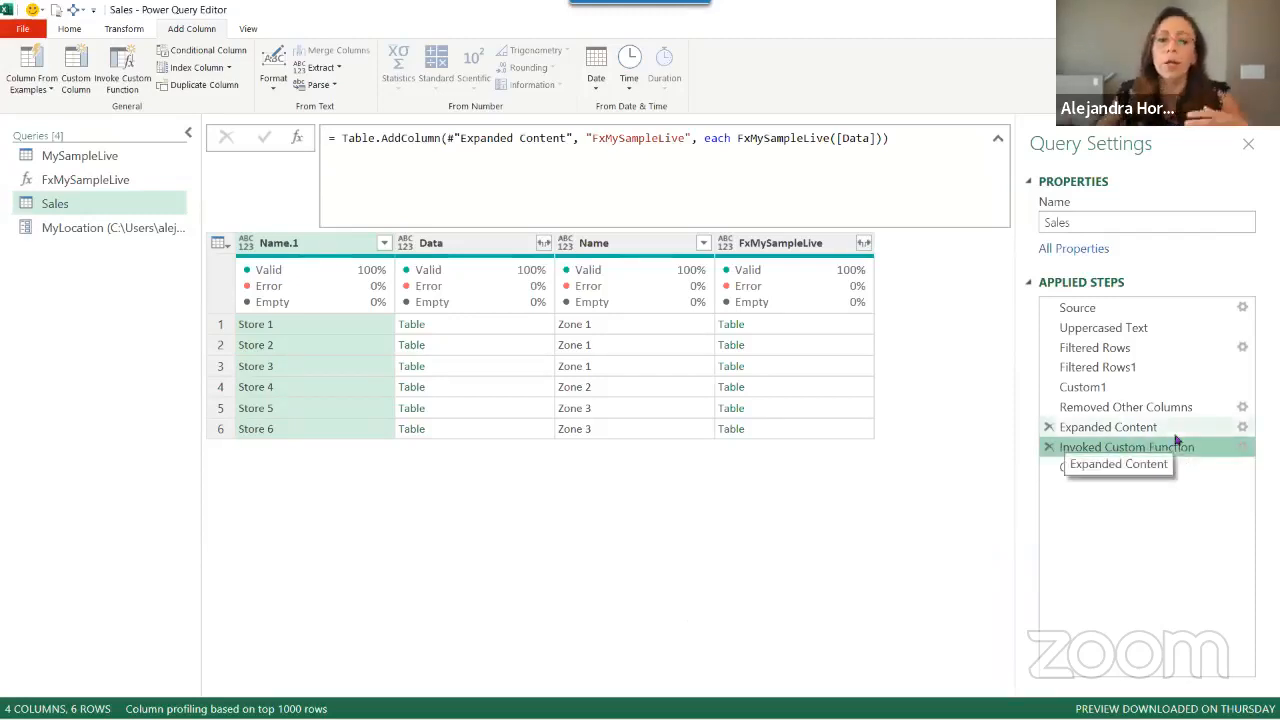
pyautogui.click(805, 326)
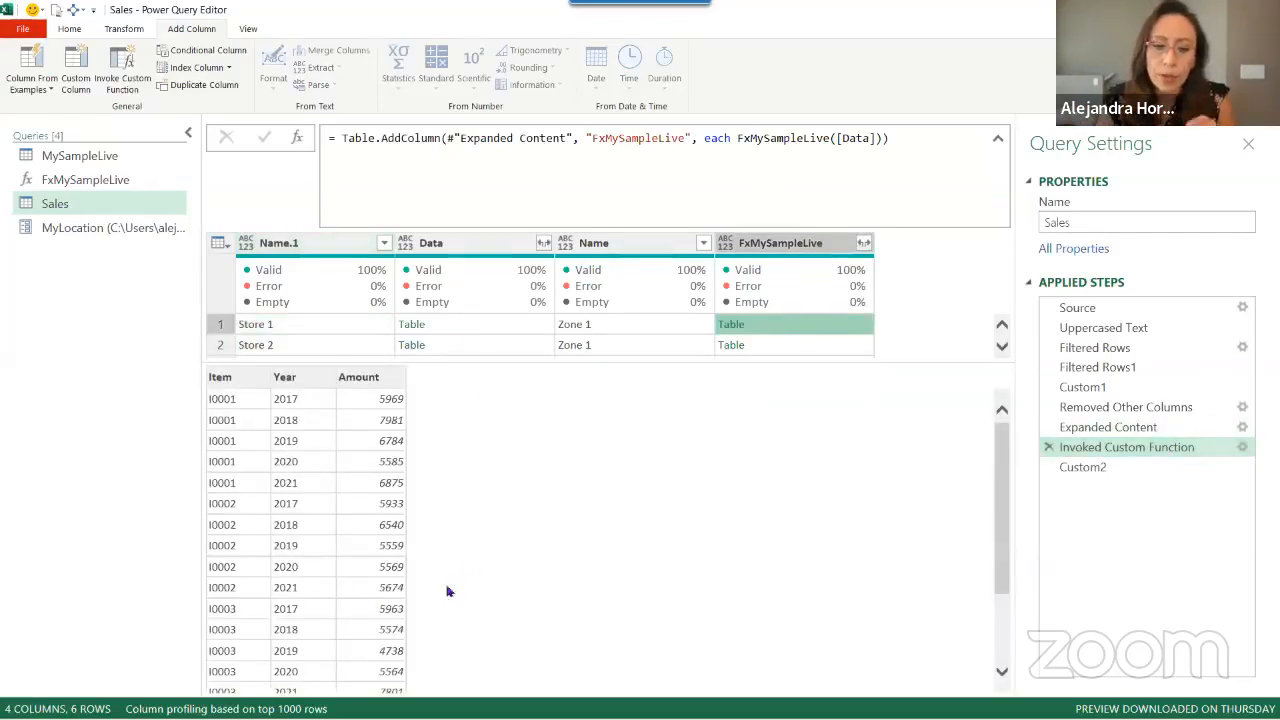
pyautogui.click(350, 334)
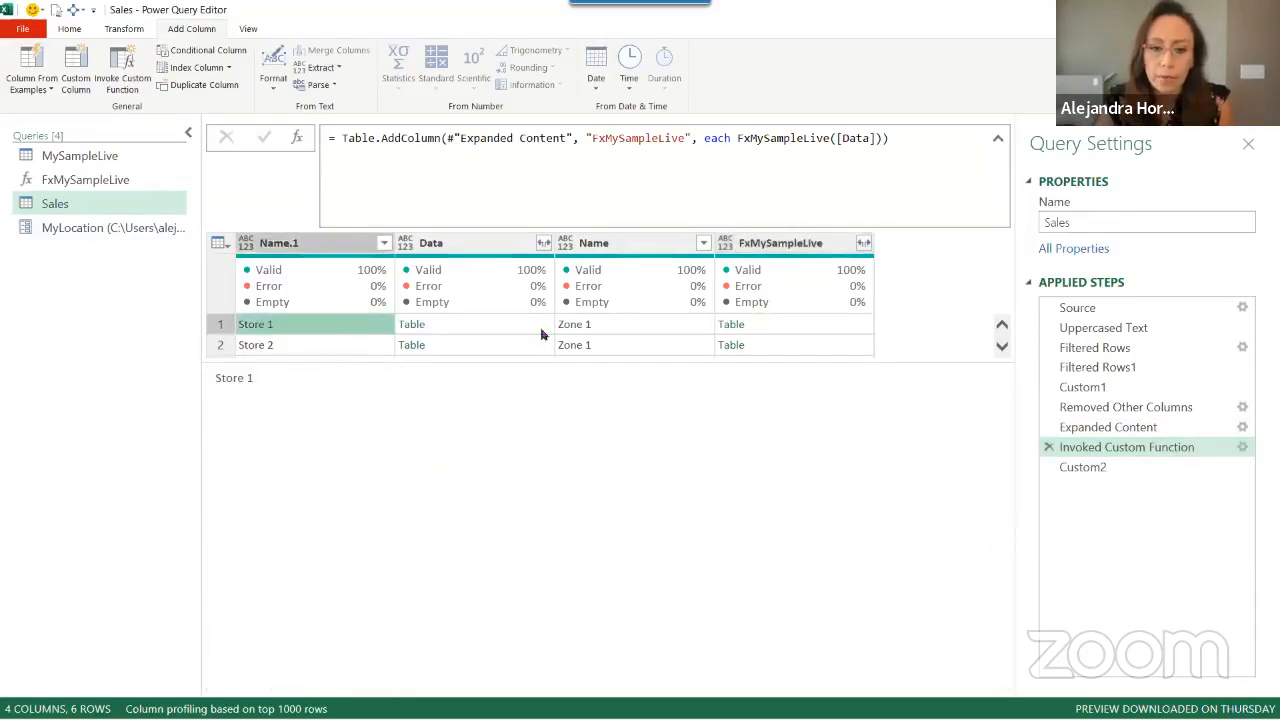
# Preview the first row's FxMySampleLive table and insert a custom step right after Invoked Custom Function
pyautogui.click(705, 334)
pyautogui.click(830, 334)
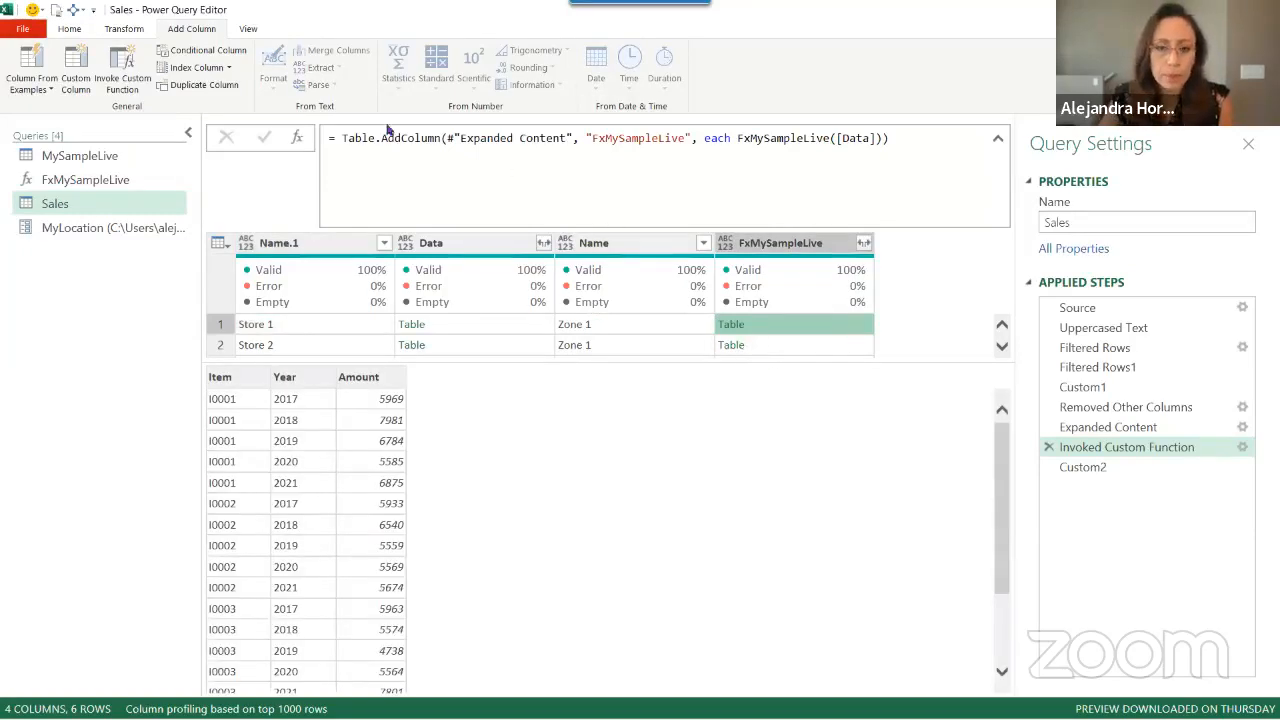
pyautogui.click(297, 138)
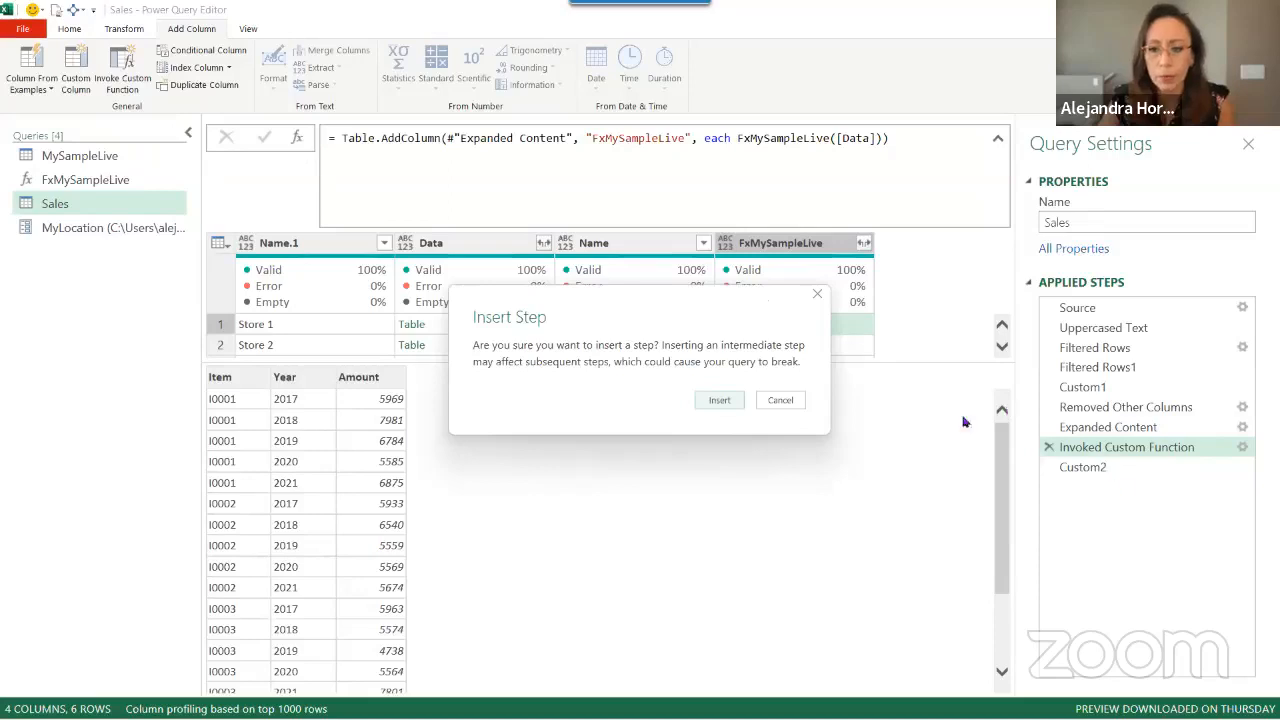
pyautogui.click(716, 401)
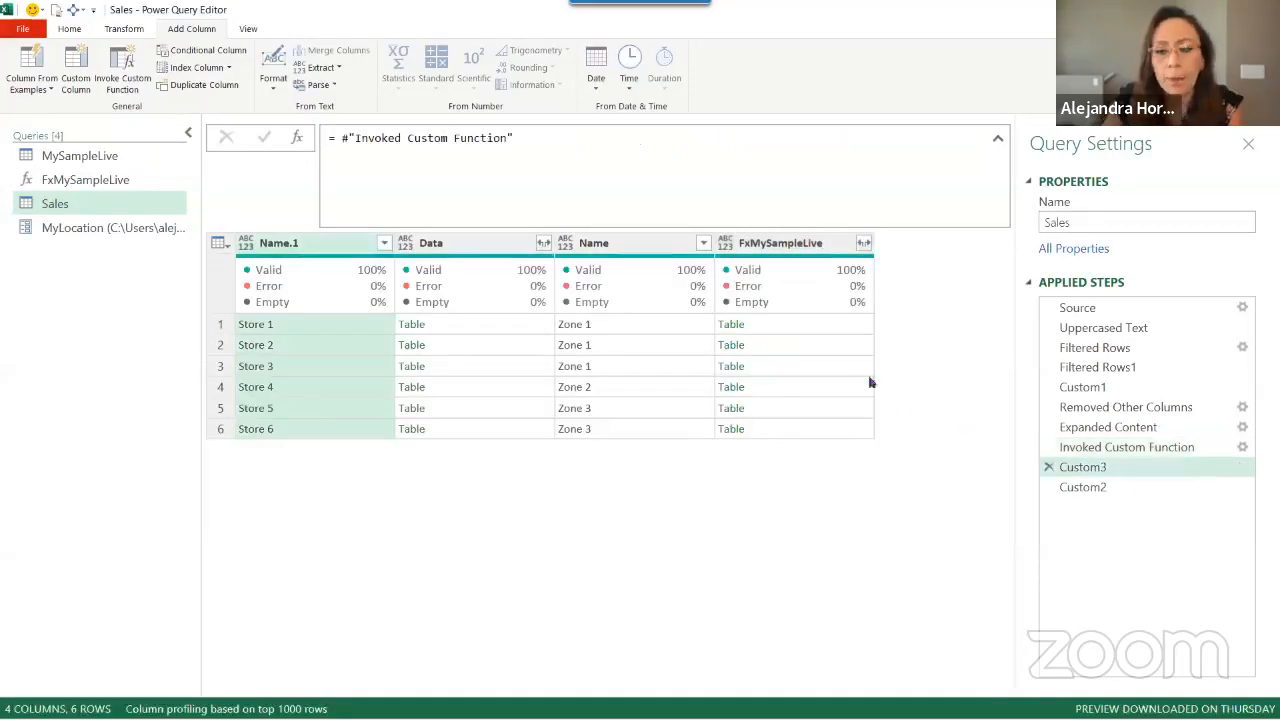
# Wrap the #"Invoked Custom Function" reference in Table.AddColumn and name the new column "Final"
pyautogui.click(330, 139)
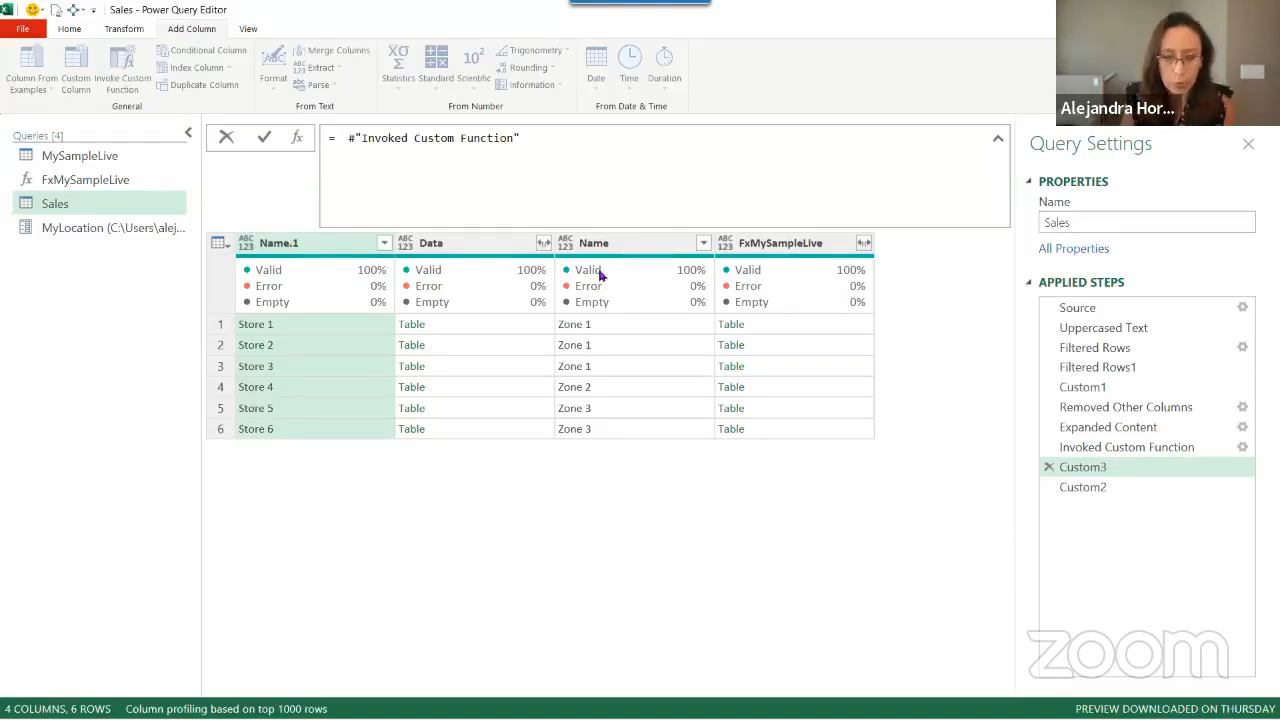
pyautogui.write('tableadd')
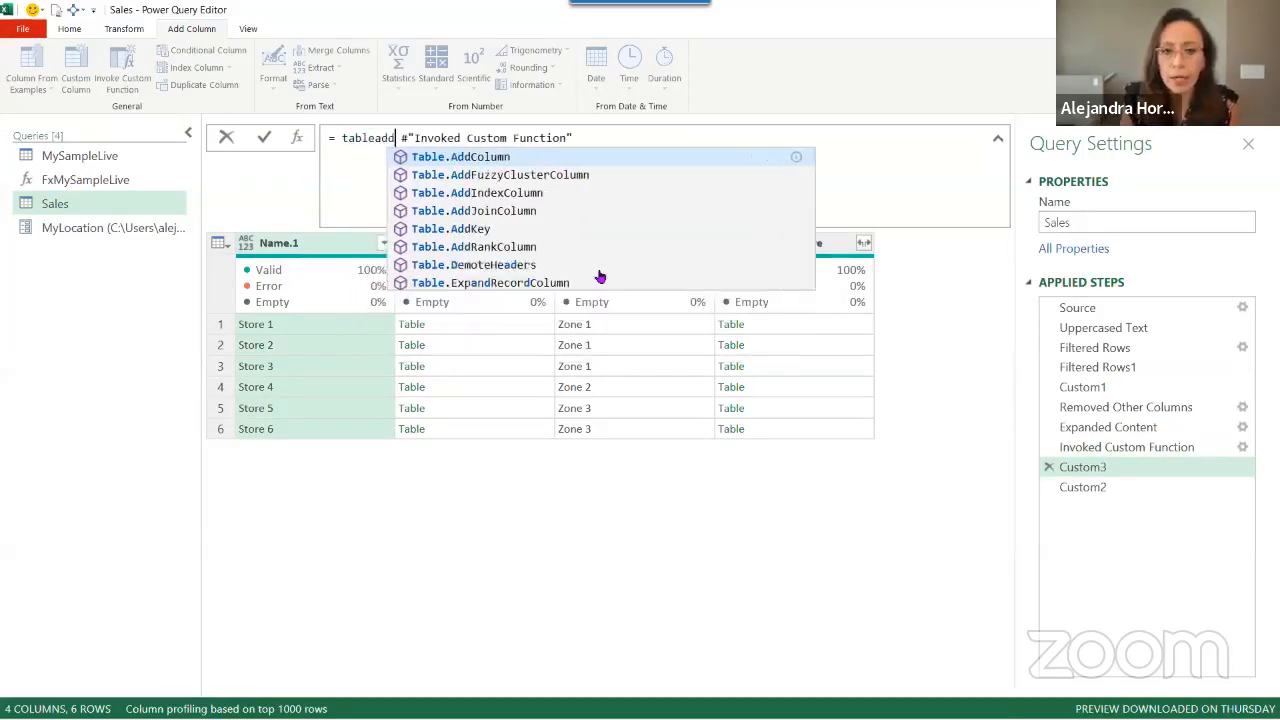
pyautogui.press('Tab')
pyautogui.write('(')
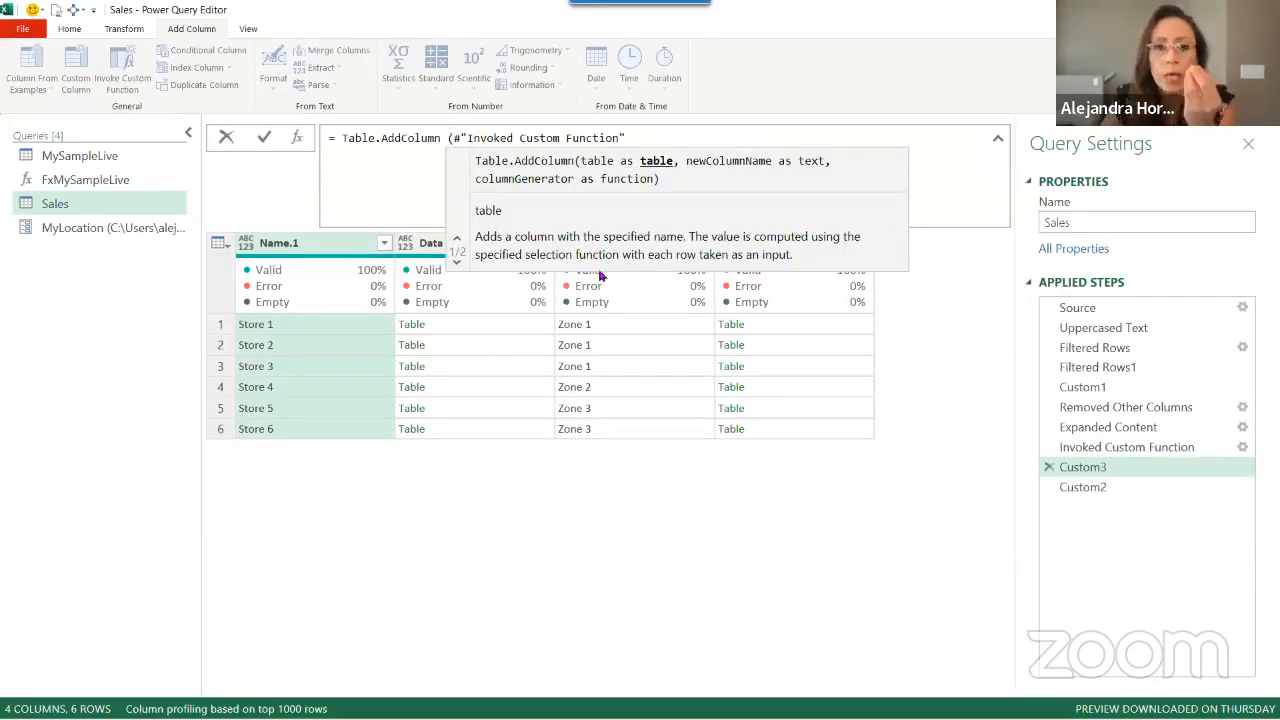
pyautogui.click(645, 137)
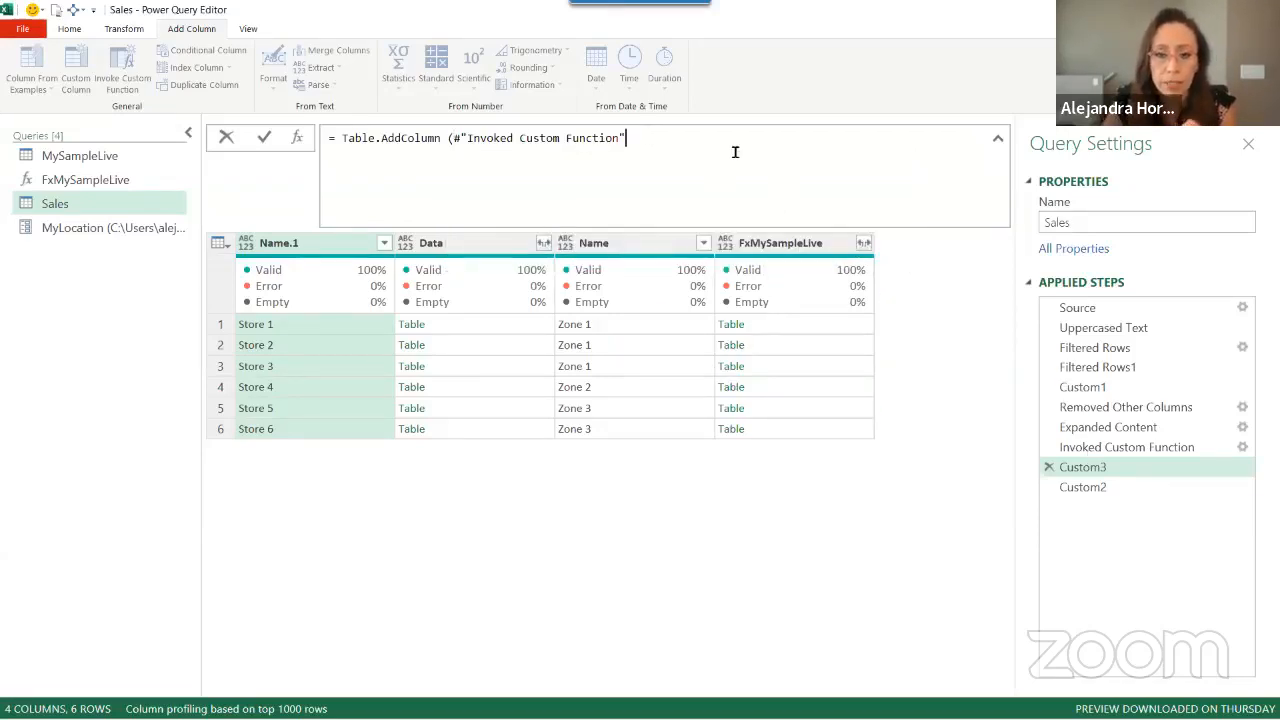
pyautogui.write(',')
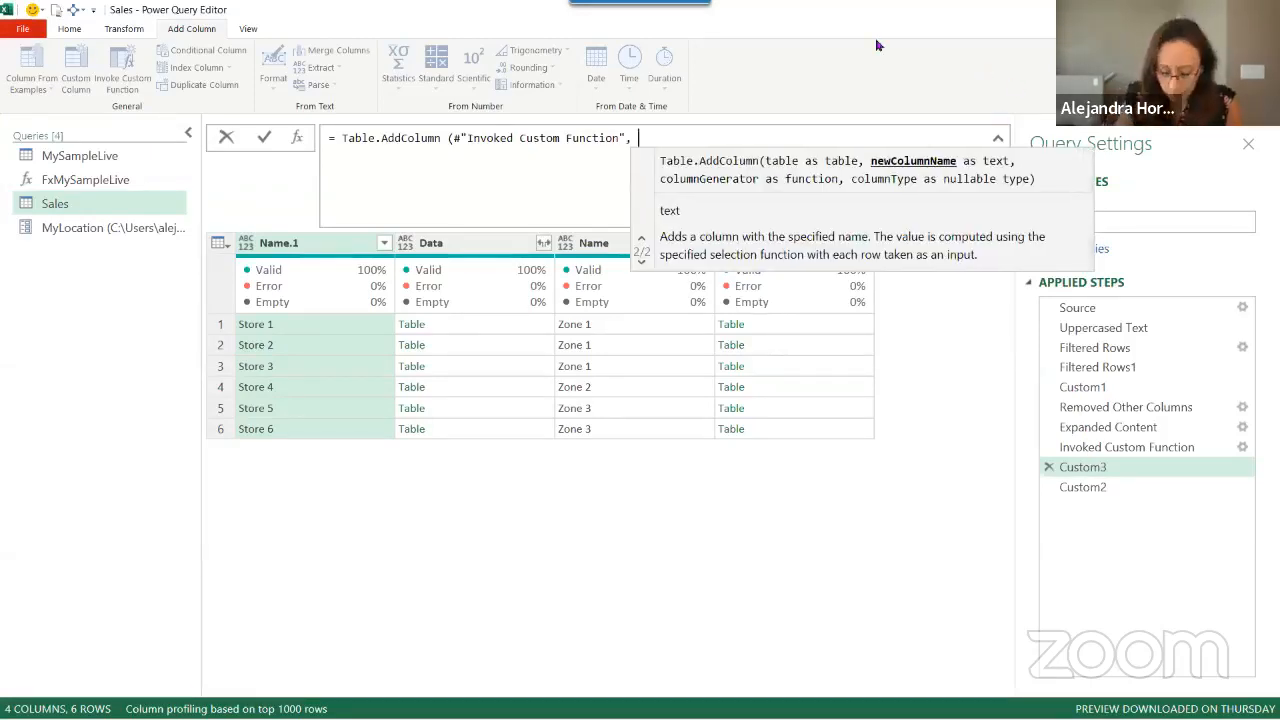
pyautogui.write(' "Final')
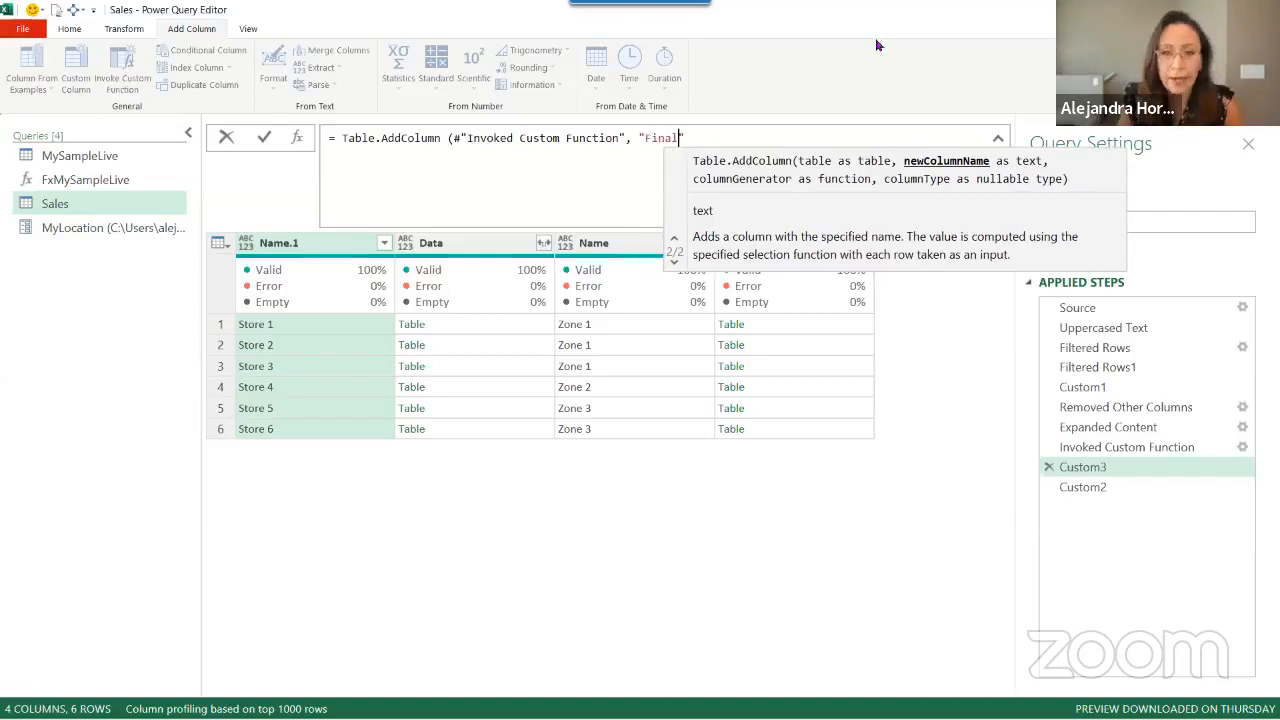
pyautogui.write('",')
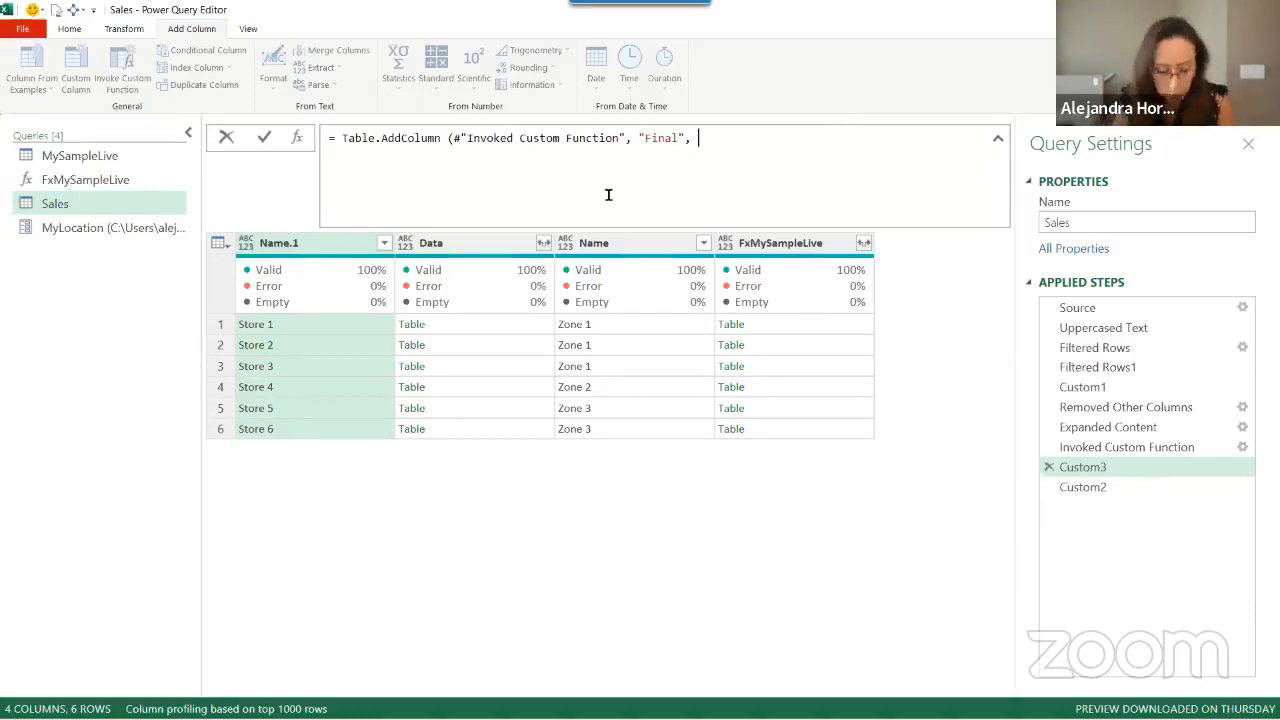
# Make the Final column's generator each Table.AddColumn, with [FxMySampleLive] as the nested table argument
pyautogui.write(' each')
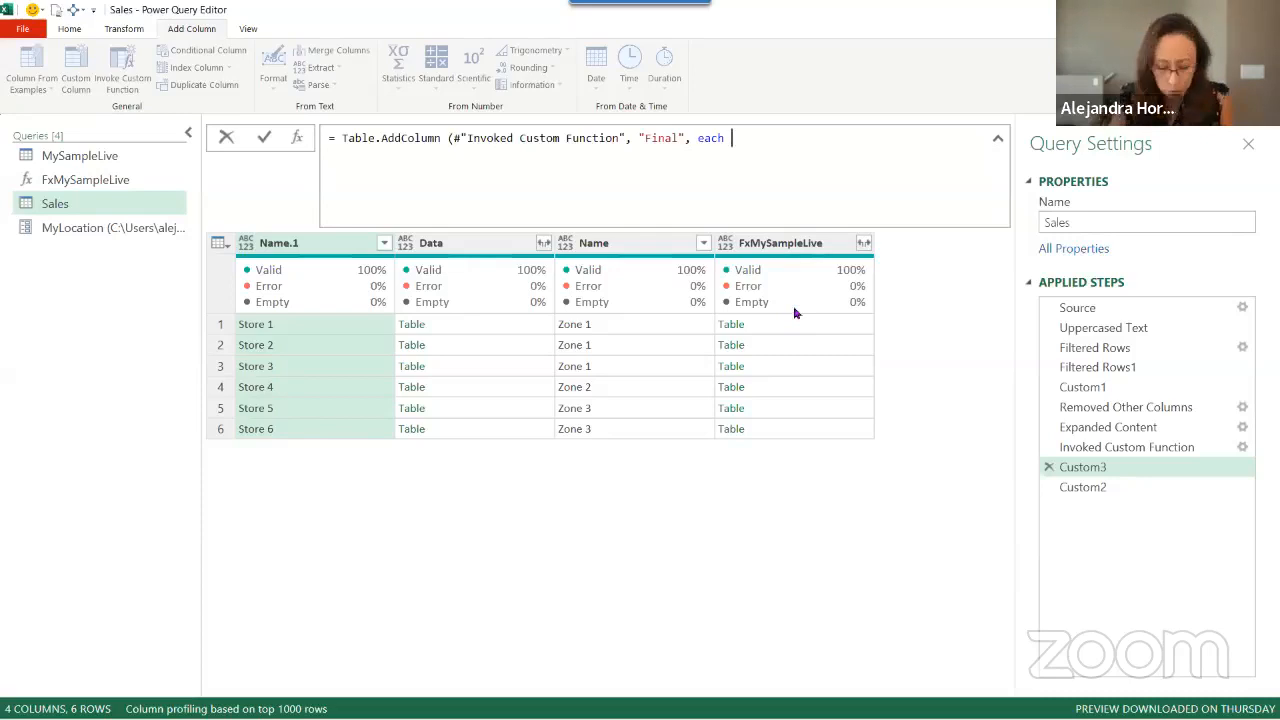
pyautogui.write('t')
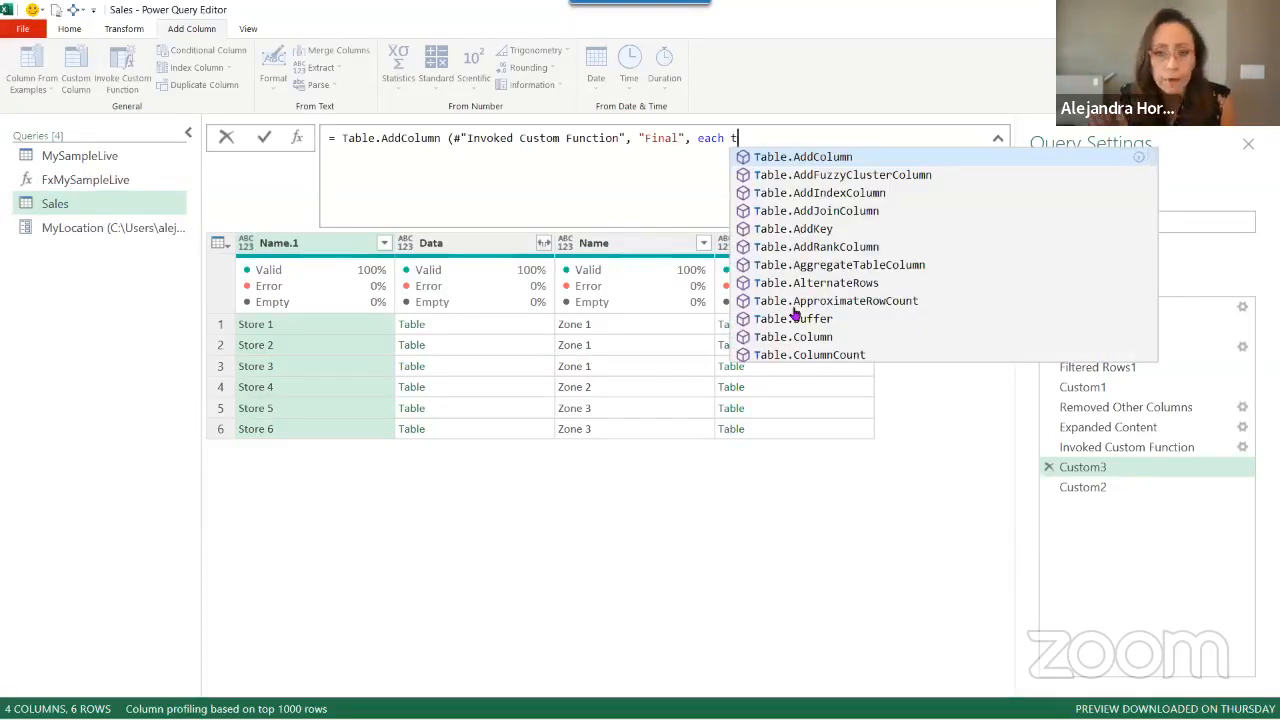
pyautogui.write('able')
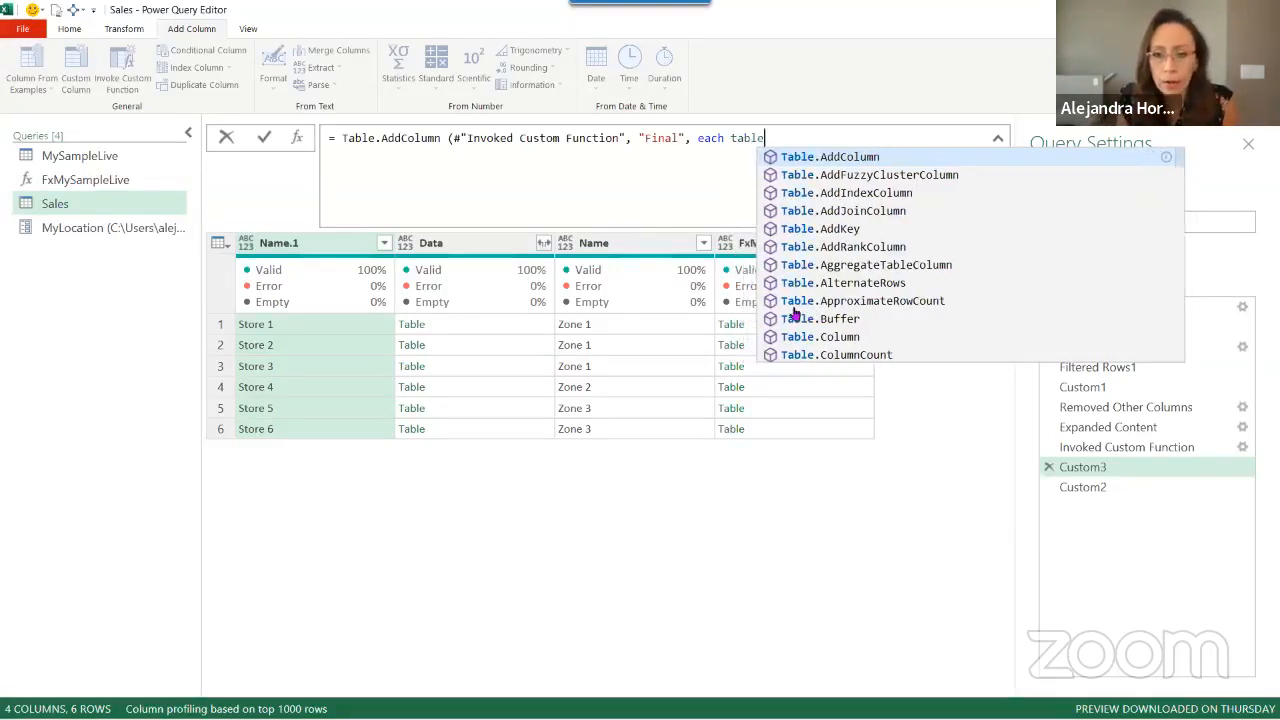
pyautogui.write('c')
pyautogui.press('BackSpace')
pyautogui.write('ad')
pyautogui.press('Tab')
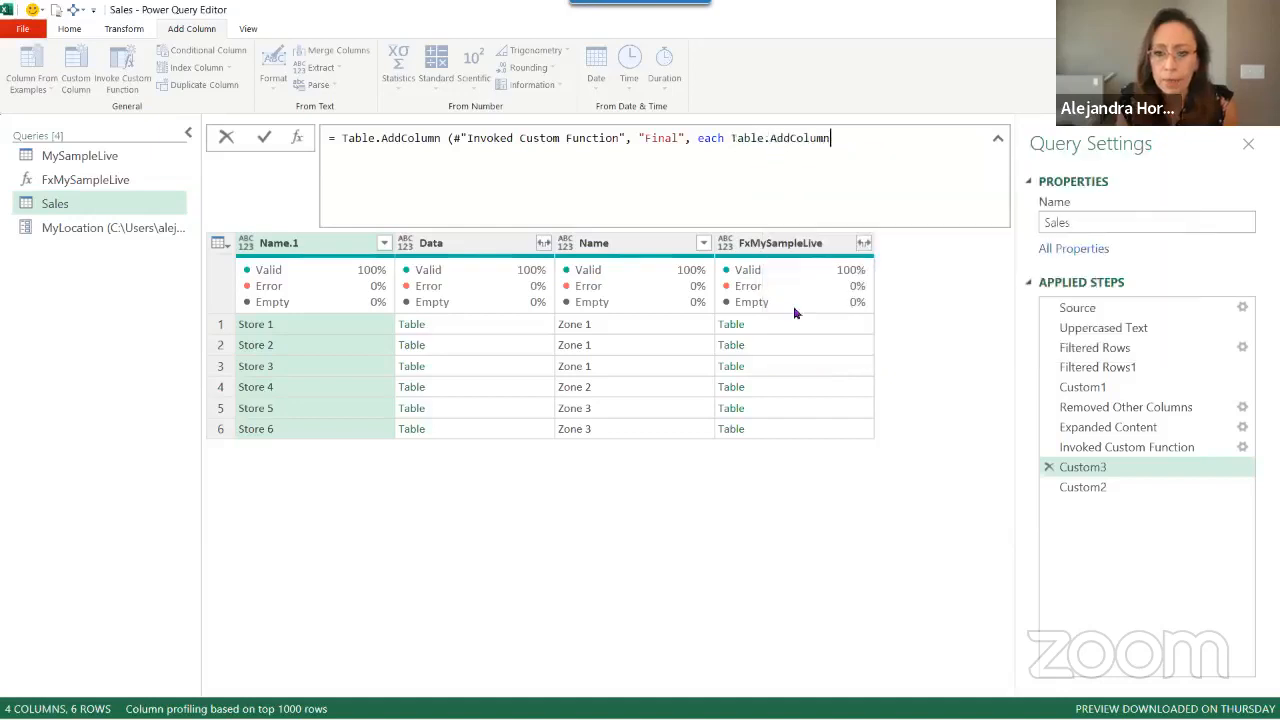
pyautogui.write('( ')
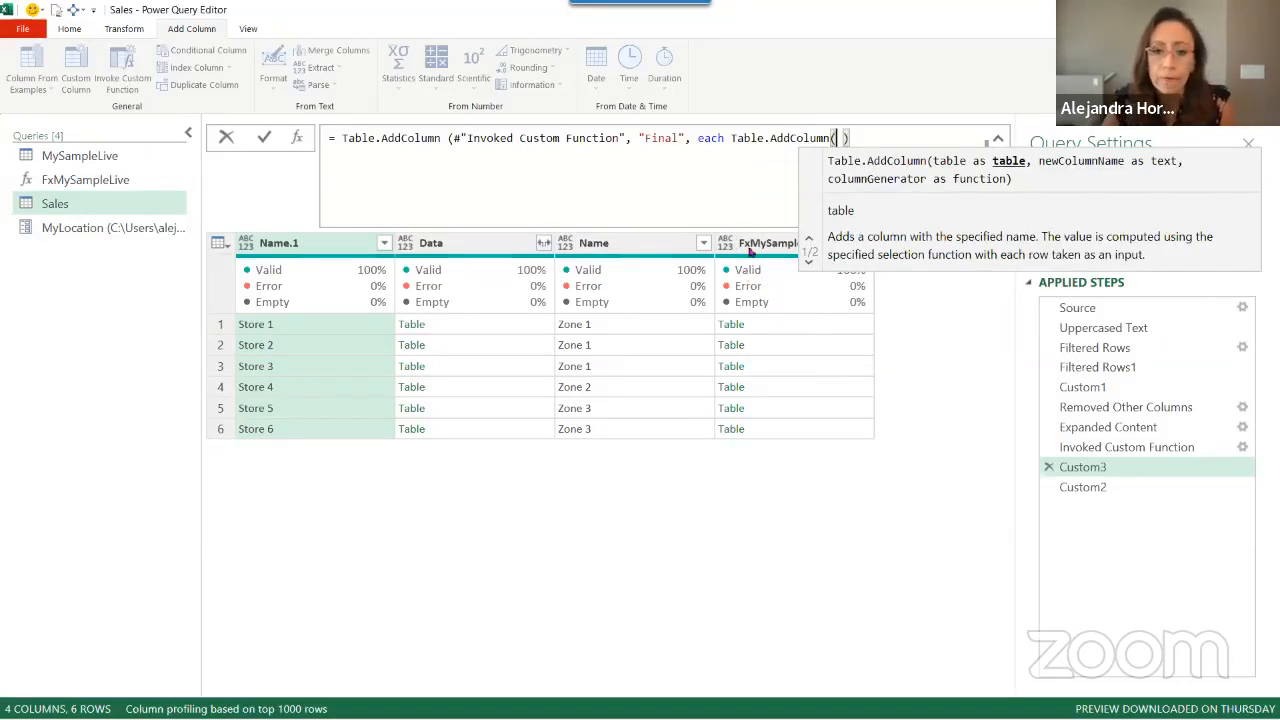
pyautogui.write('[')
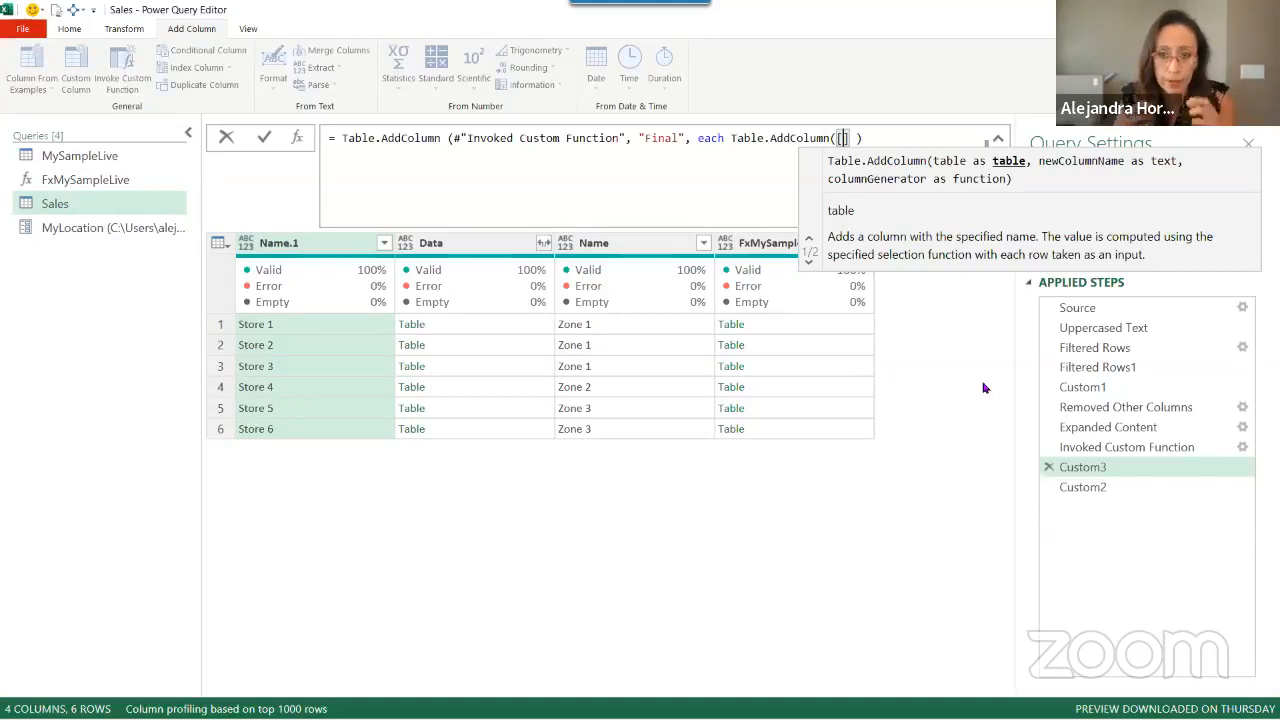
pyautogui.write('Fx')
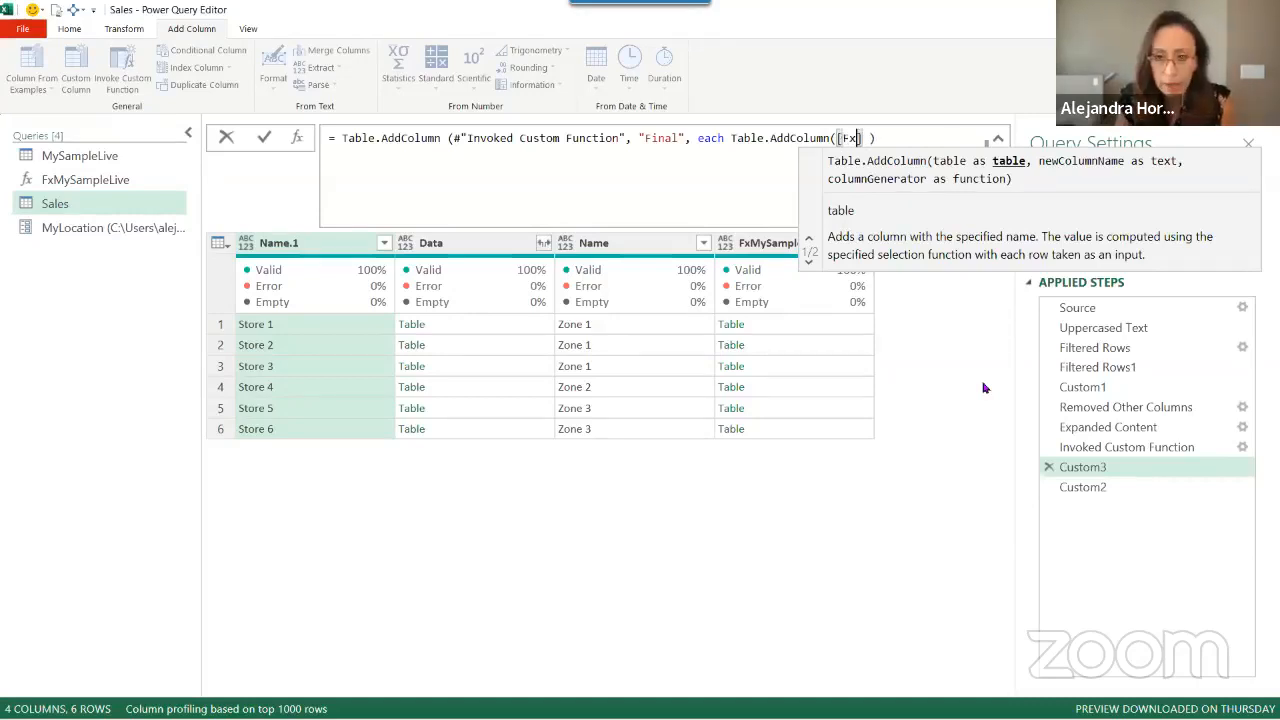
pyautogui.write('MySam')
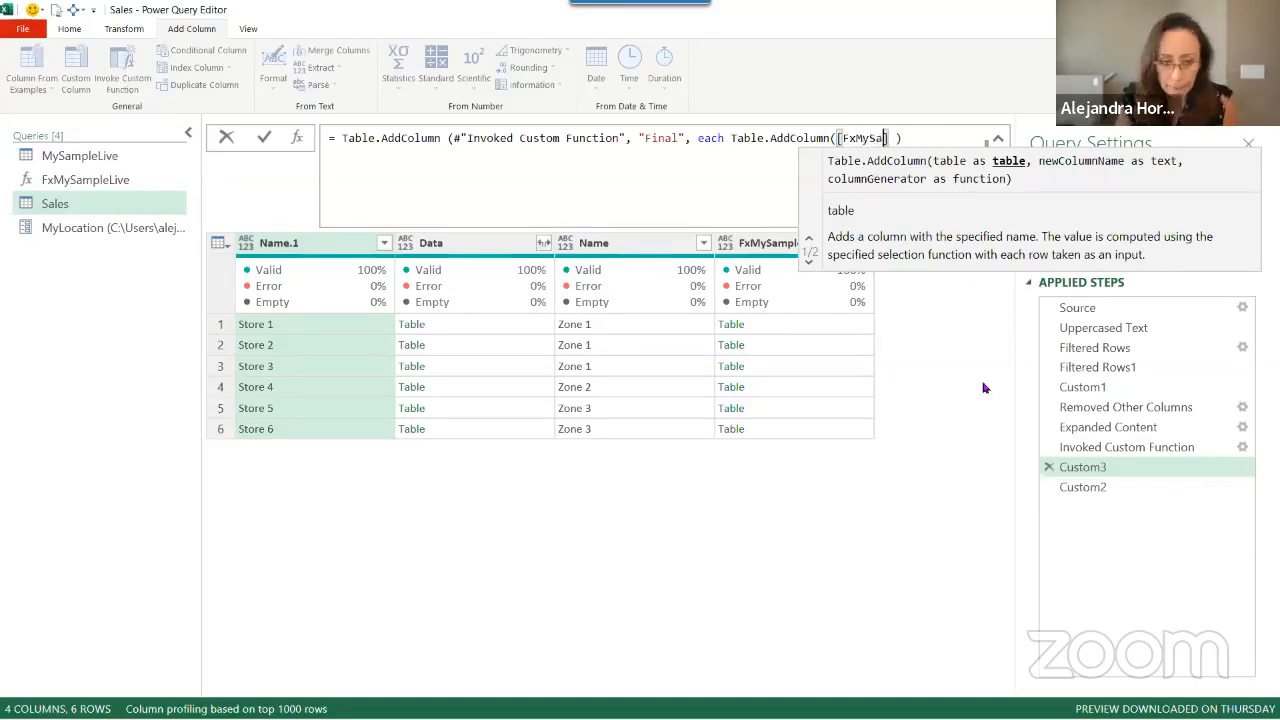
pyautogui.write('pleL')
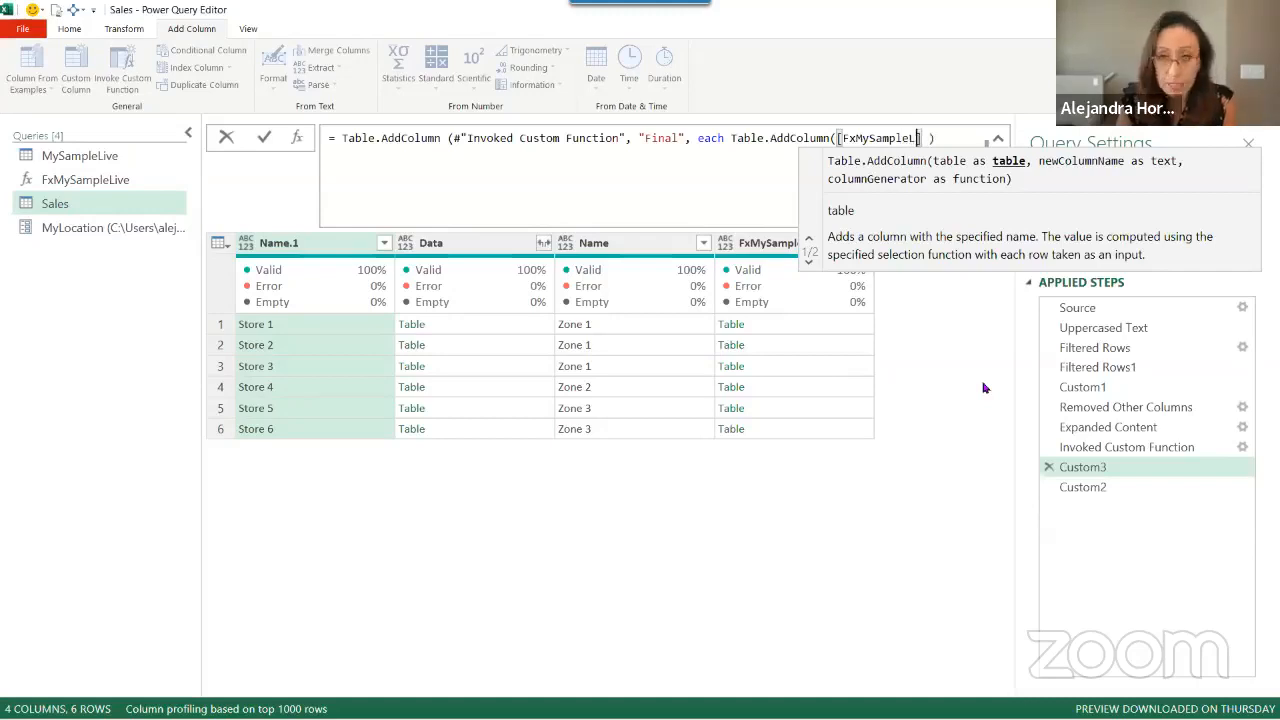
pyautogui.write('ive')
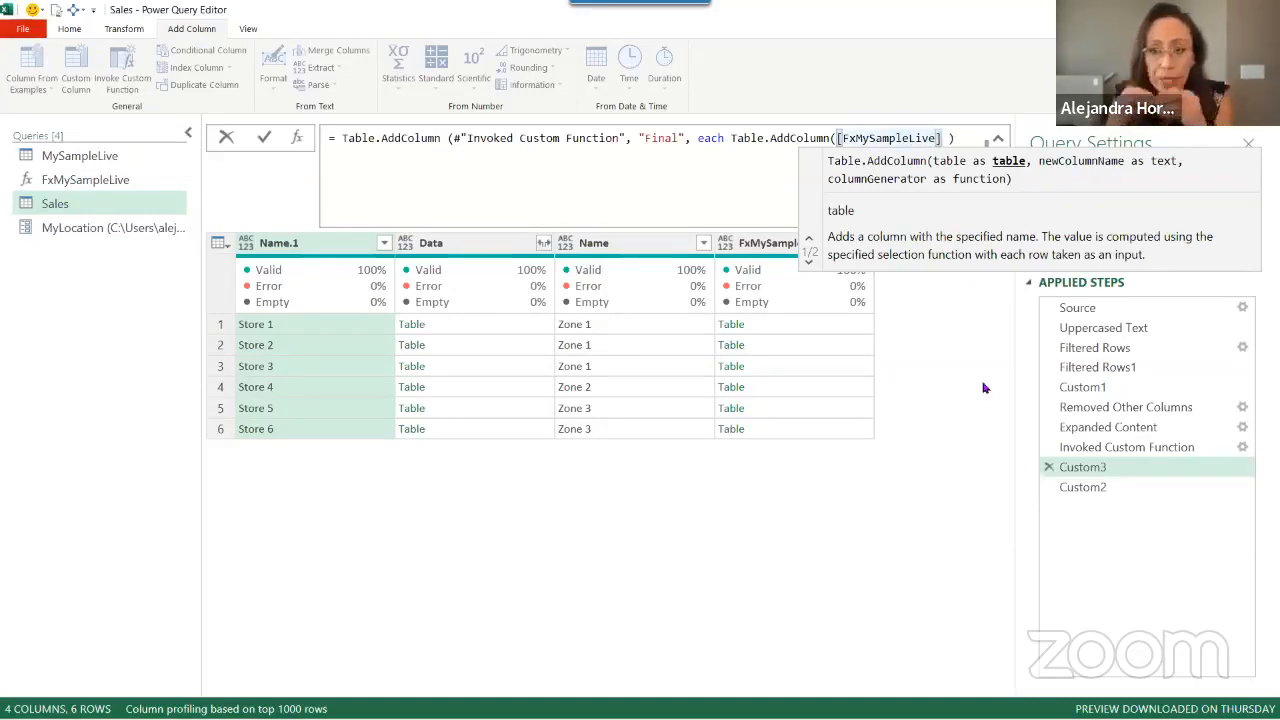
# Name the column added inside the nested tables "Zone Store" in the inner Table.AddColumn
pyautogui.write(', ')
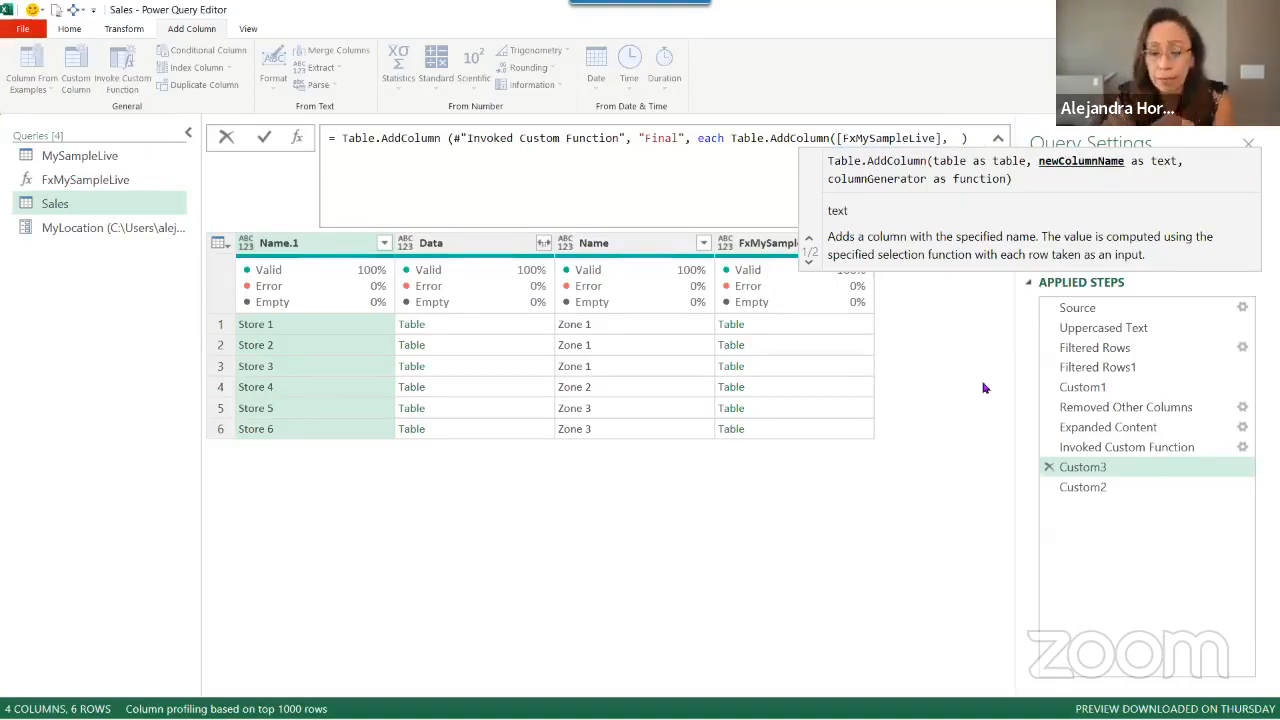
pyautogui.write('"')
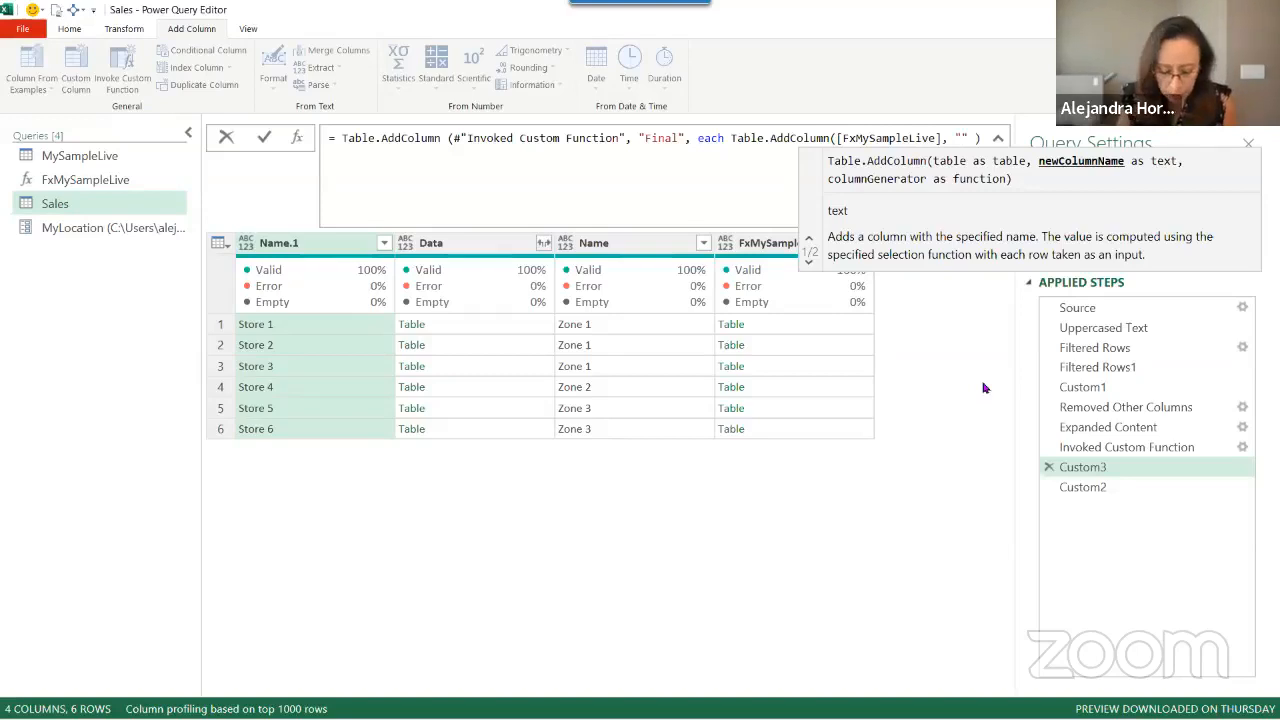
pyautogui.write('Zone')
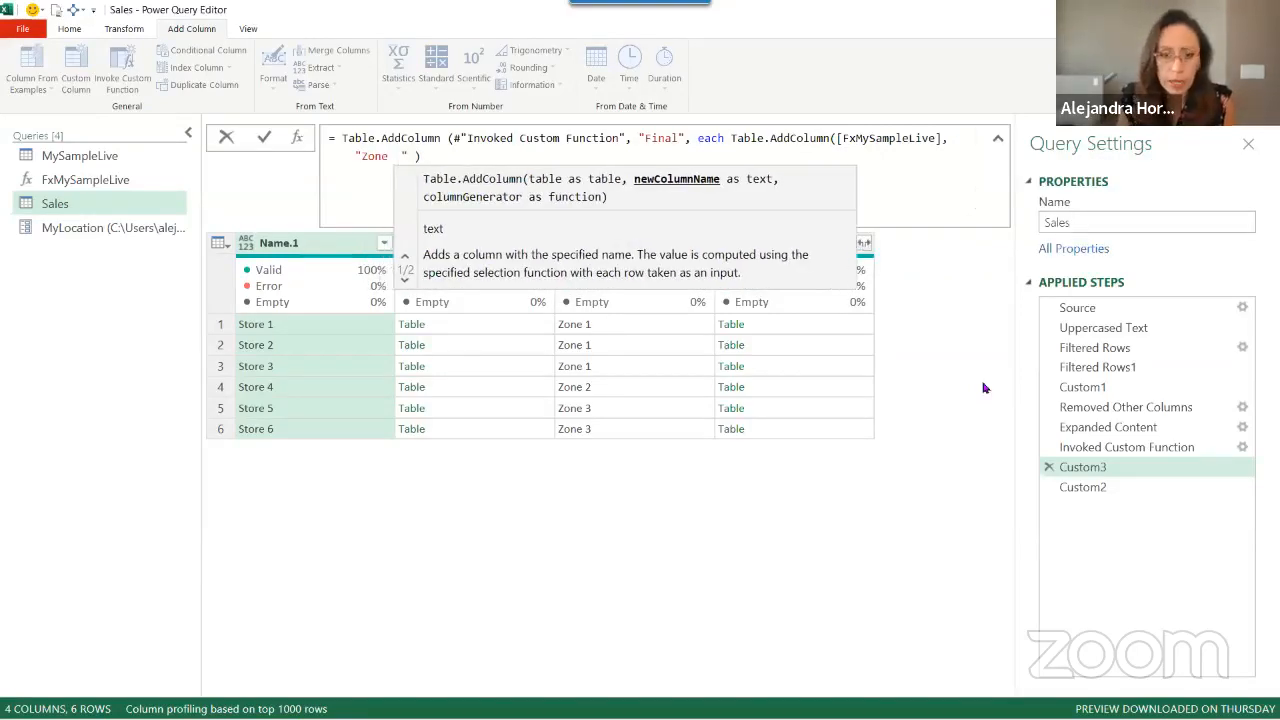
pyautogui.press('BackSpace')
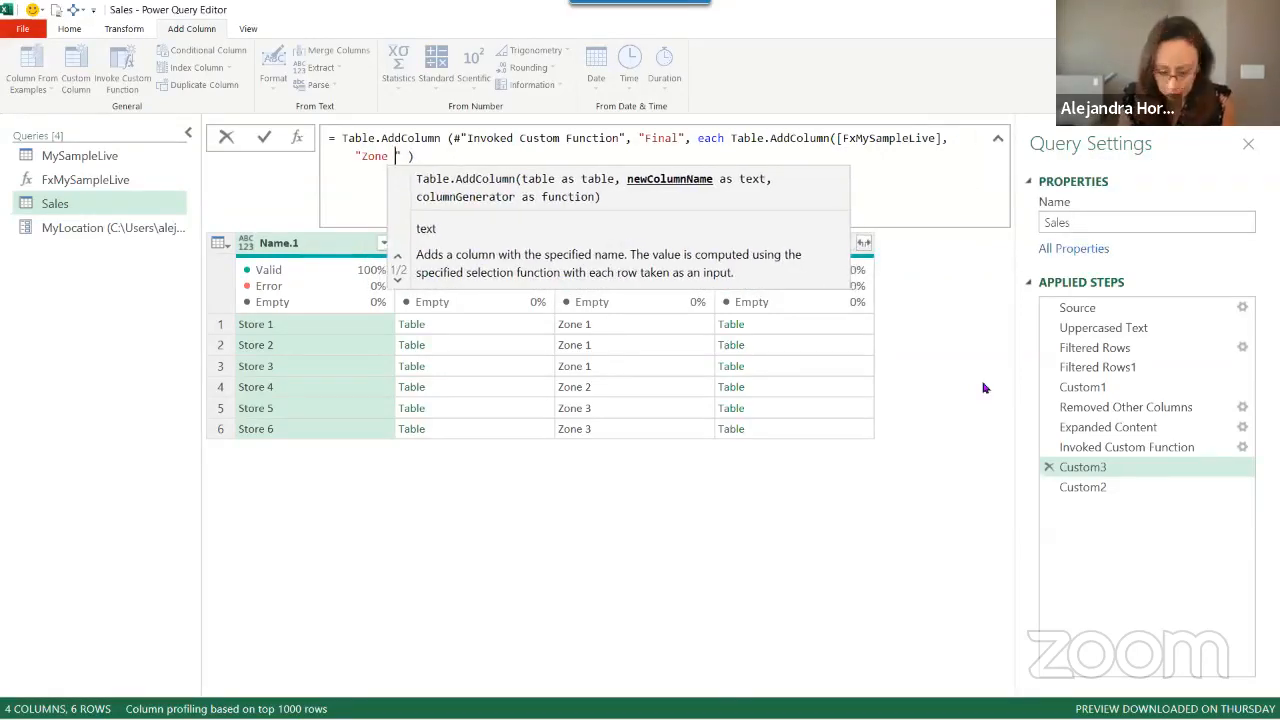
pyautogui.write('S')
pyautogui.press('BackSpace')
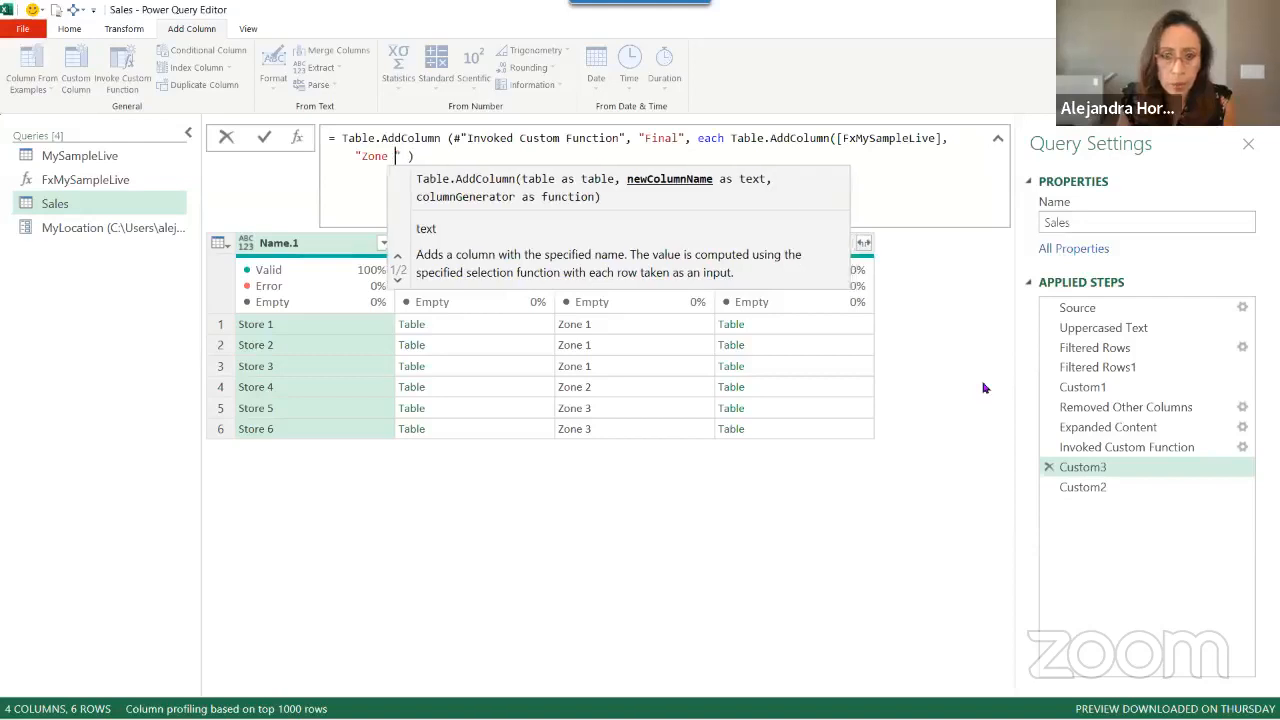
pyautogui.write('Sotre')
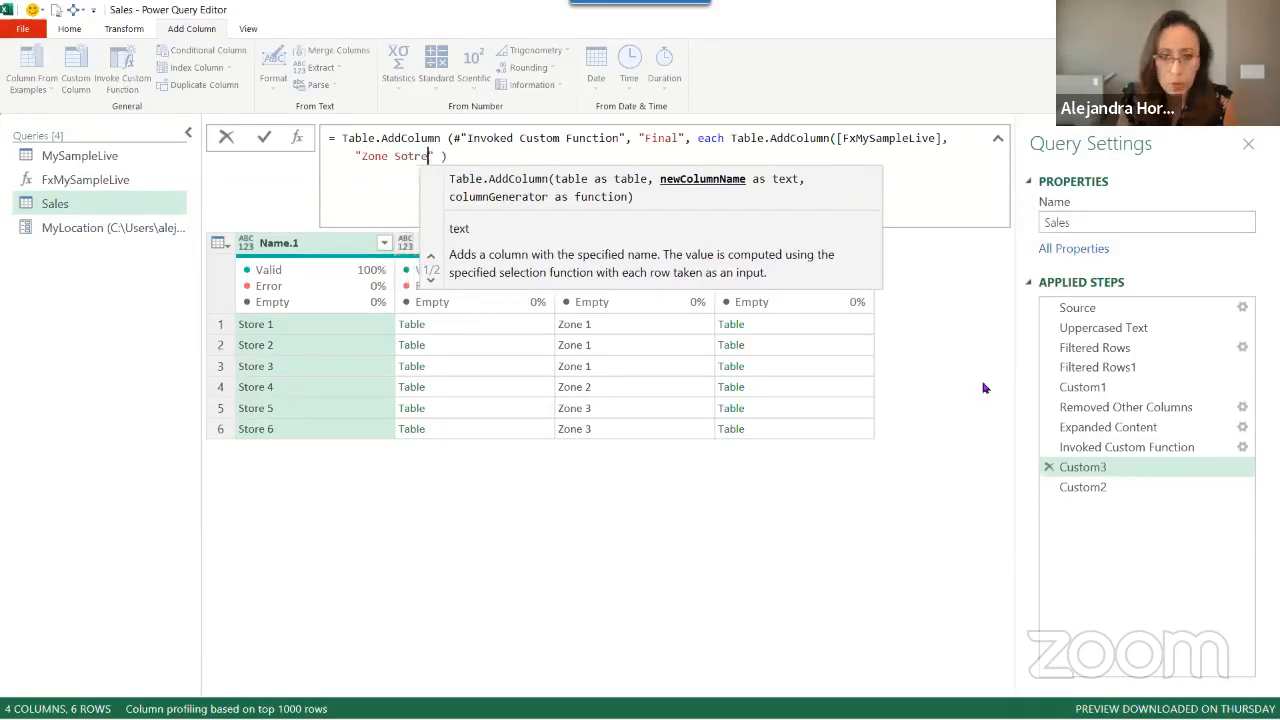
pyautogui.press('BackSpace')
pyautogui.press('BackSpace')
pyautogui.write('tore')
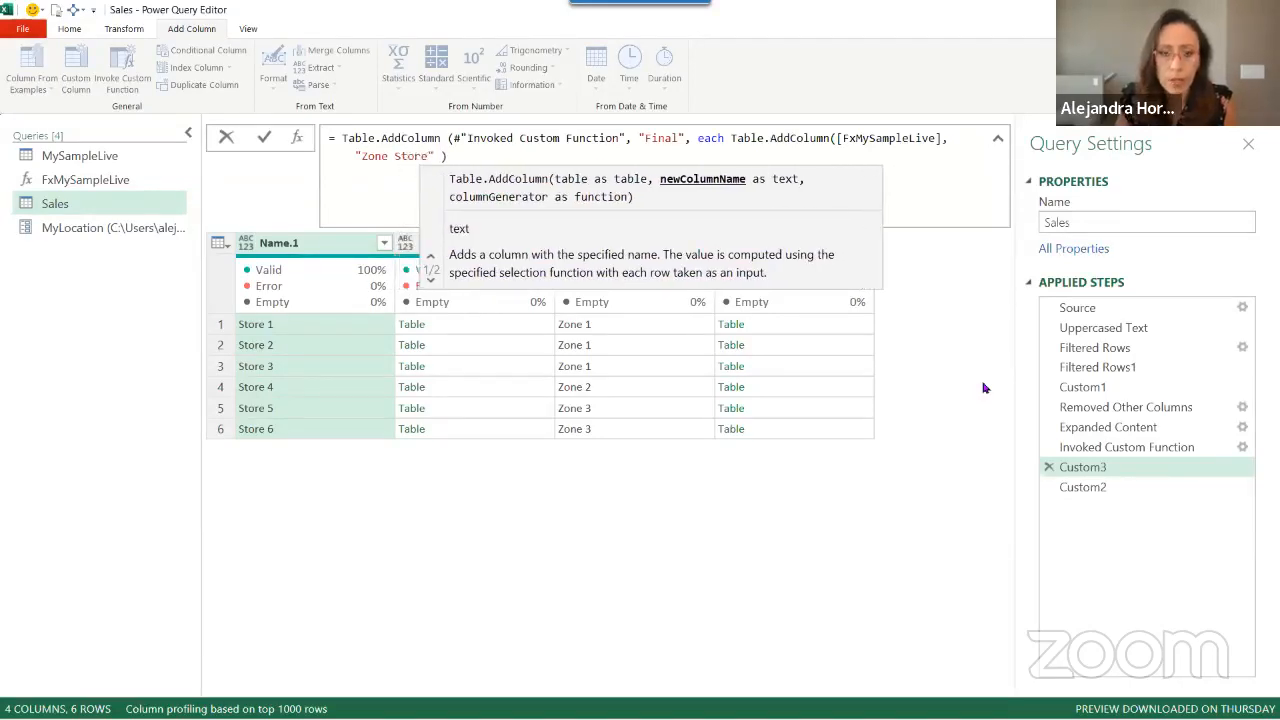
pyautogui.press('Right')
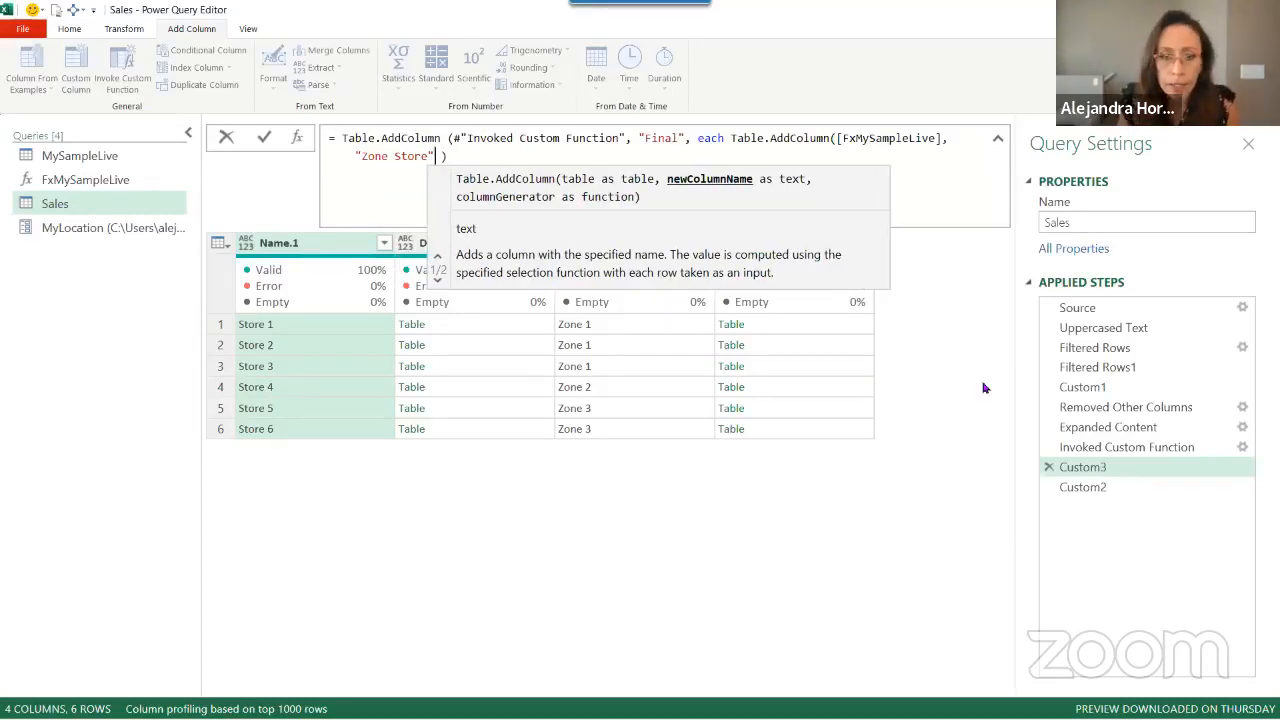
pyautogui.write(',')
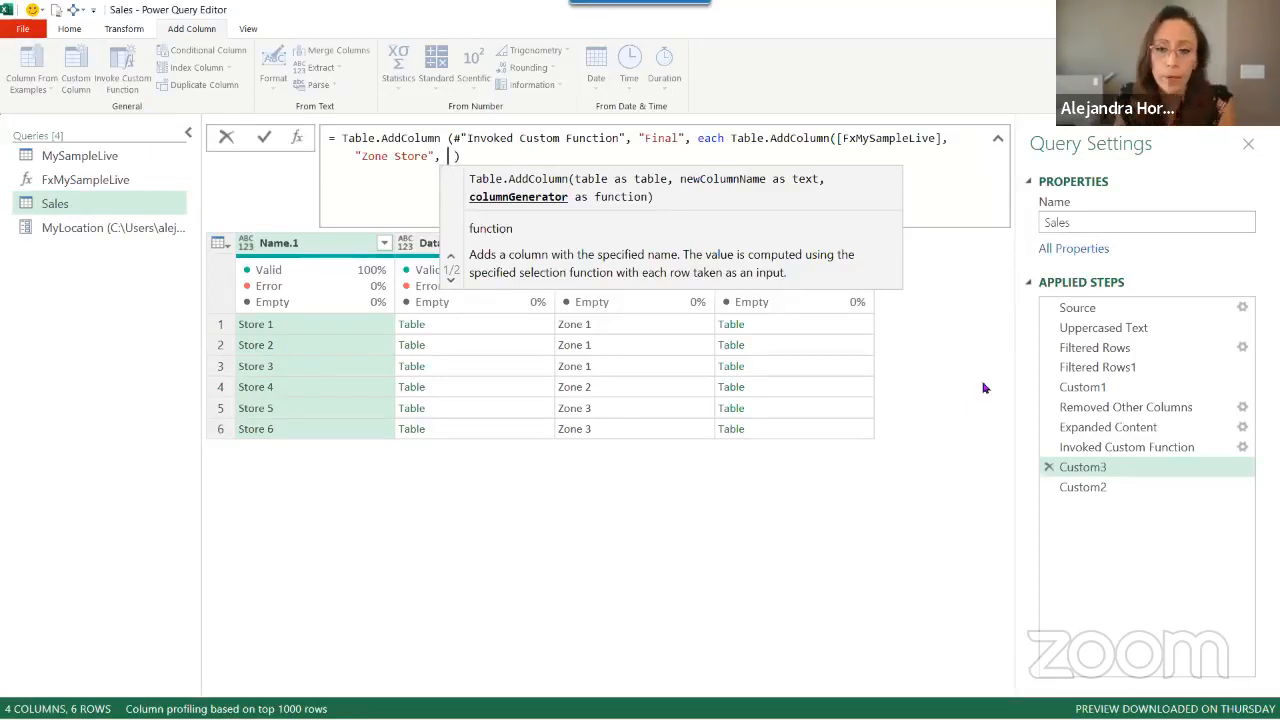
# On a new line of the inner Table.AddColumn, start the column generator as a function with parameter X: (X)=>
pyautogui.hotkey('shift', 'Return')
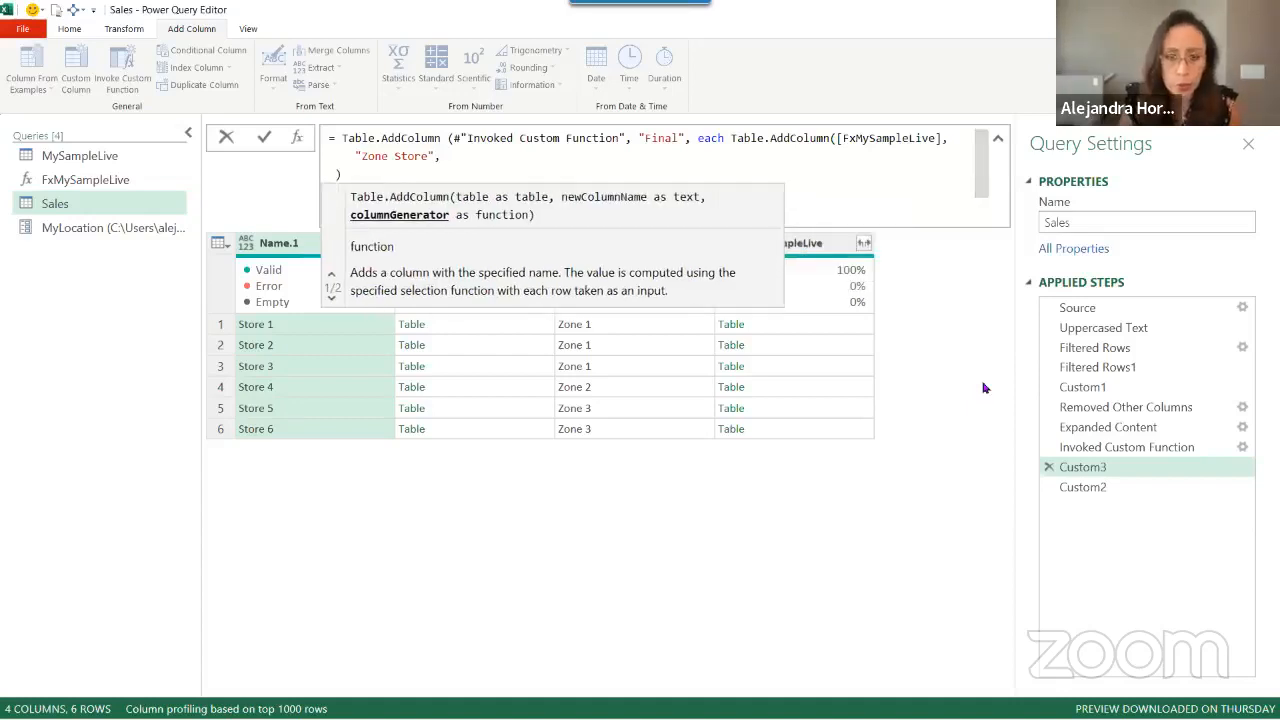
pyautogui.press('Tab')
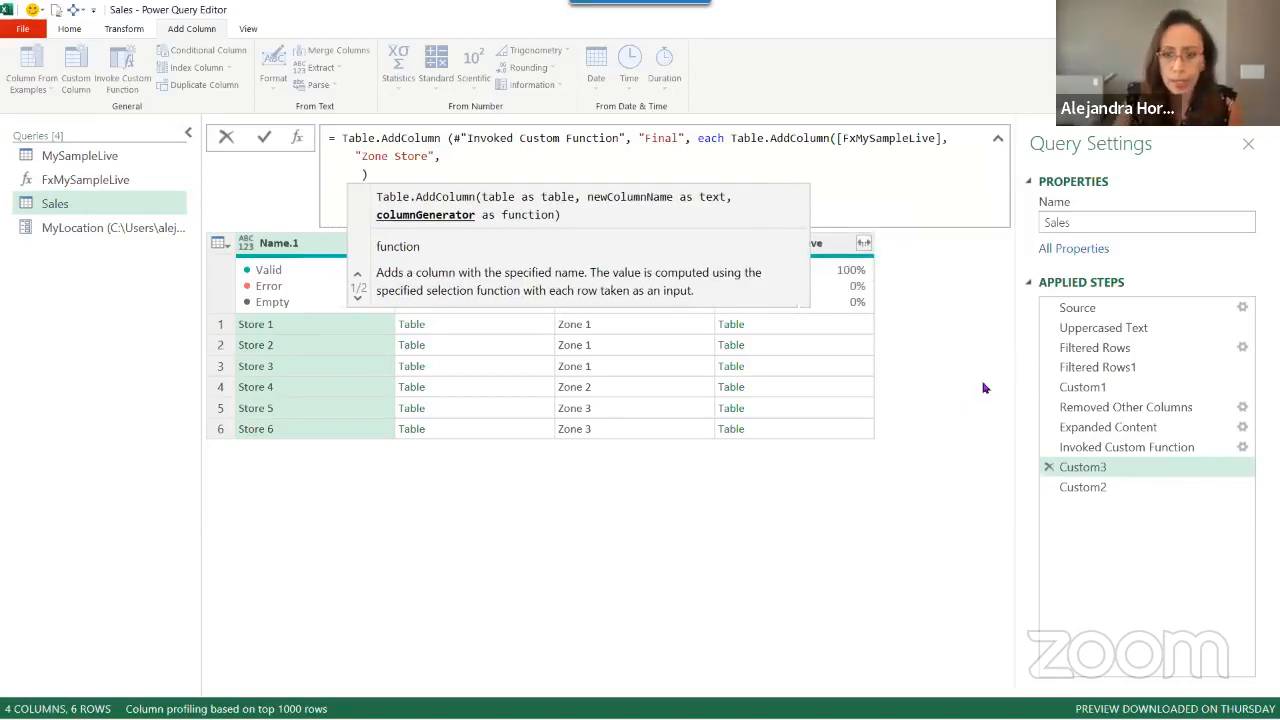
pyautogui.write('e')
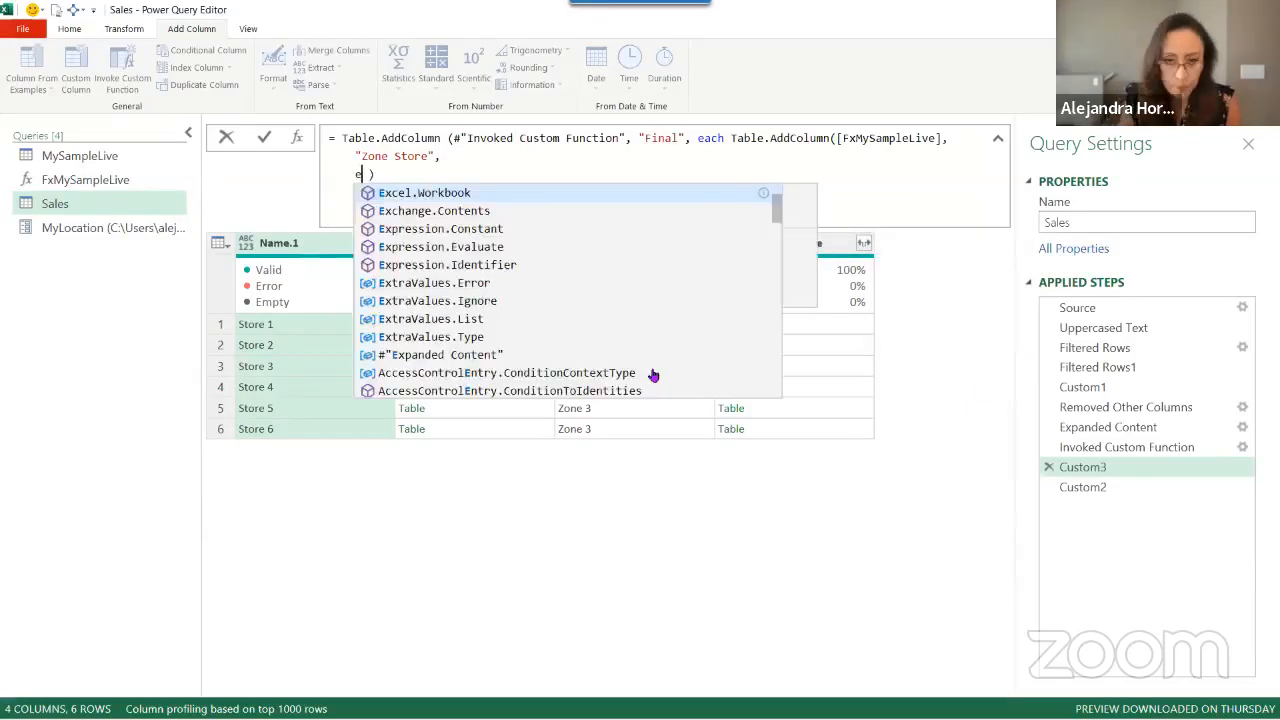
pyautogui.press('BackSpace')
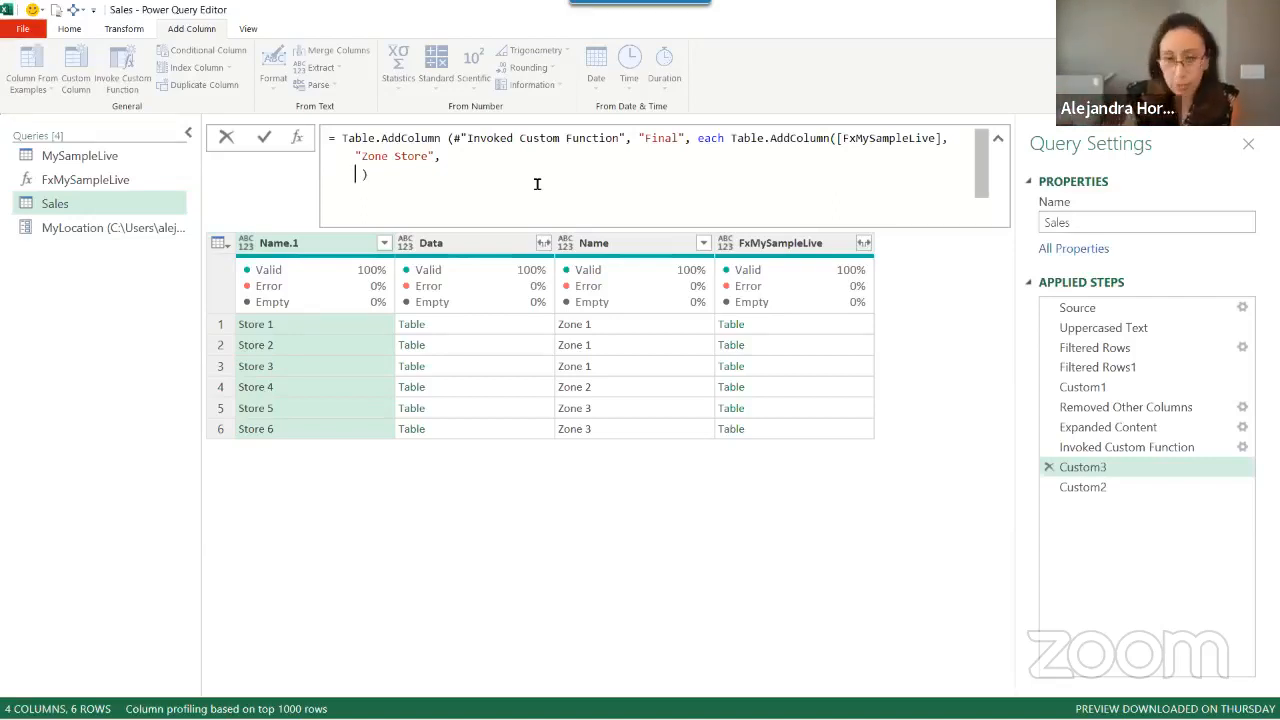
pyautogui.write('()')
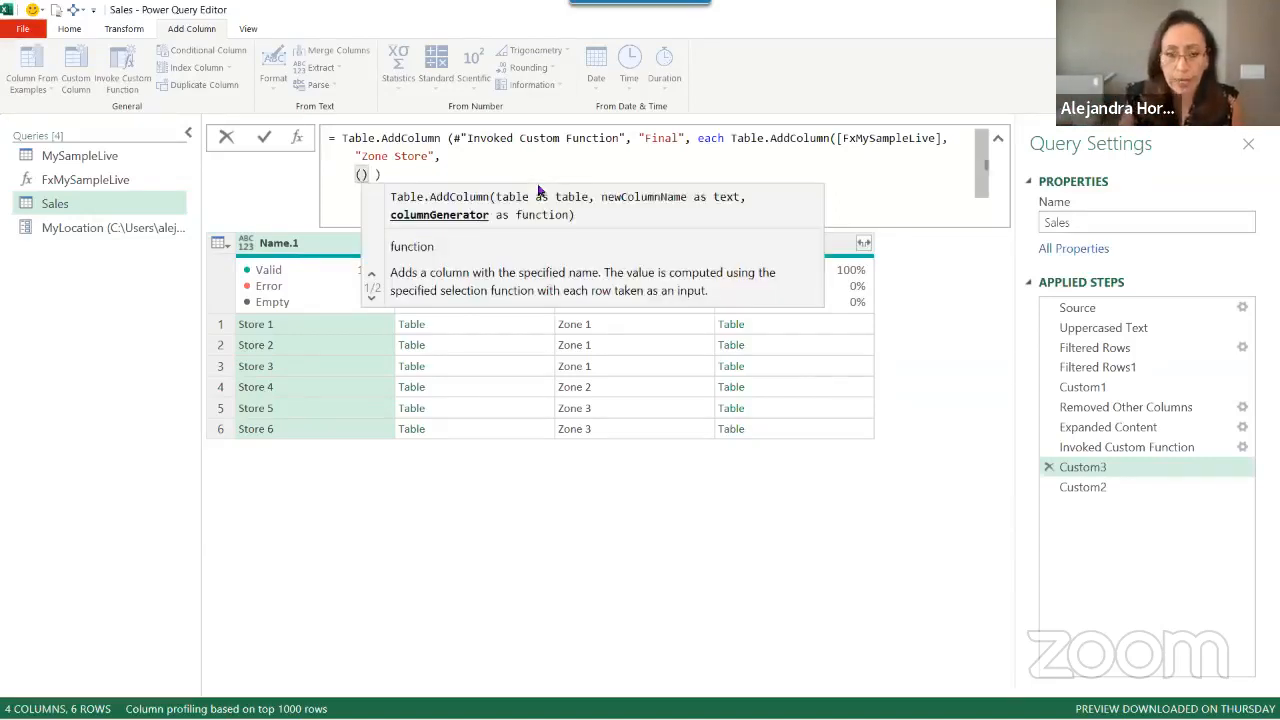
pyautogui.write('=>')
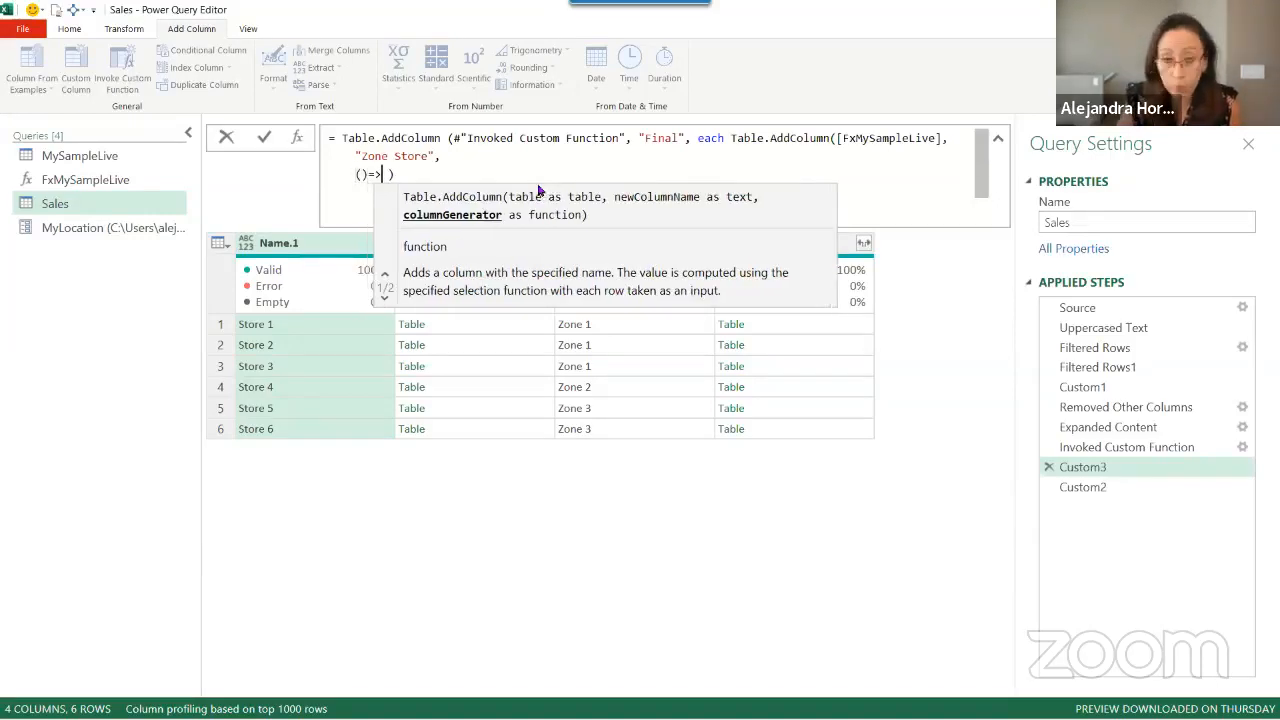
pyautogui.press('Left')
pyautogui.press('Left')
pyautogui.press('Left')
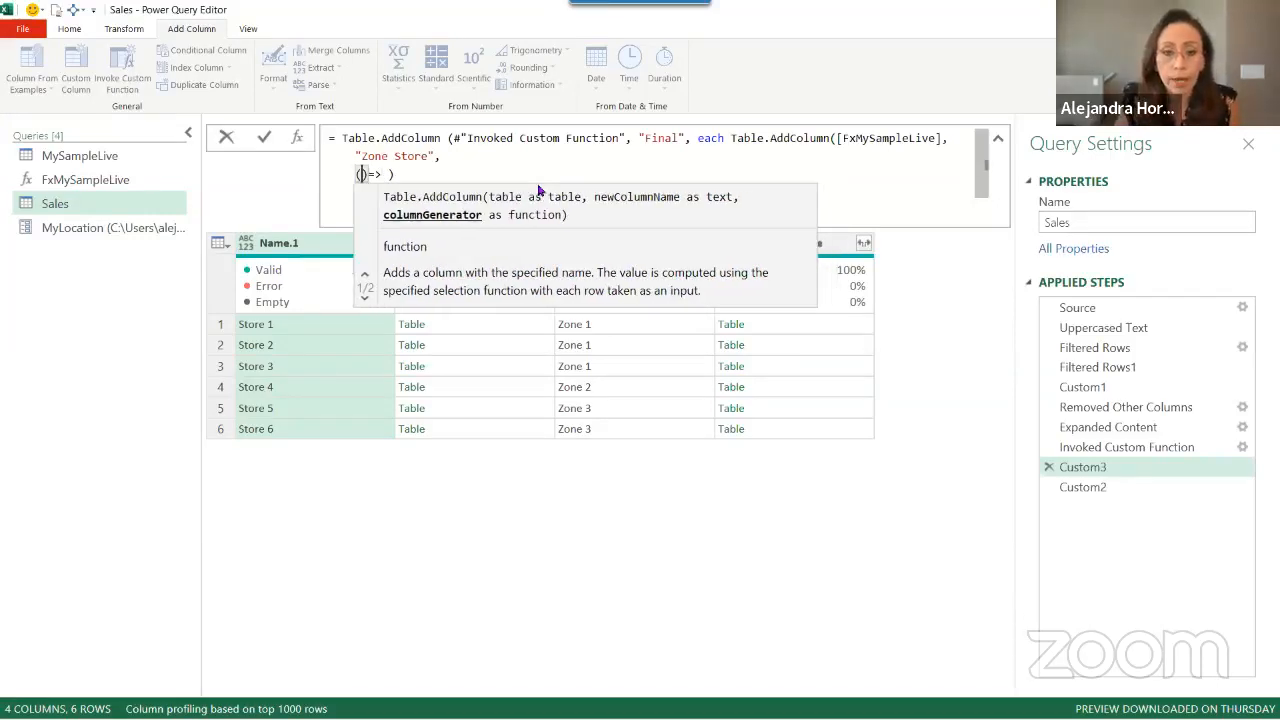
pyautogui.write('x')
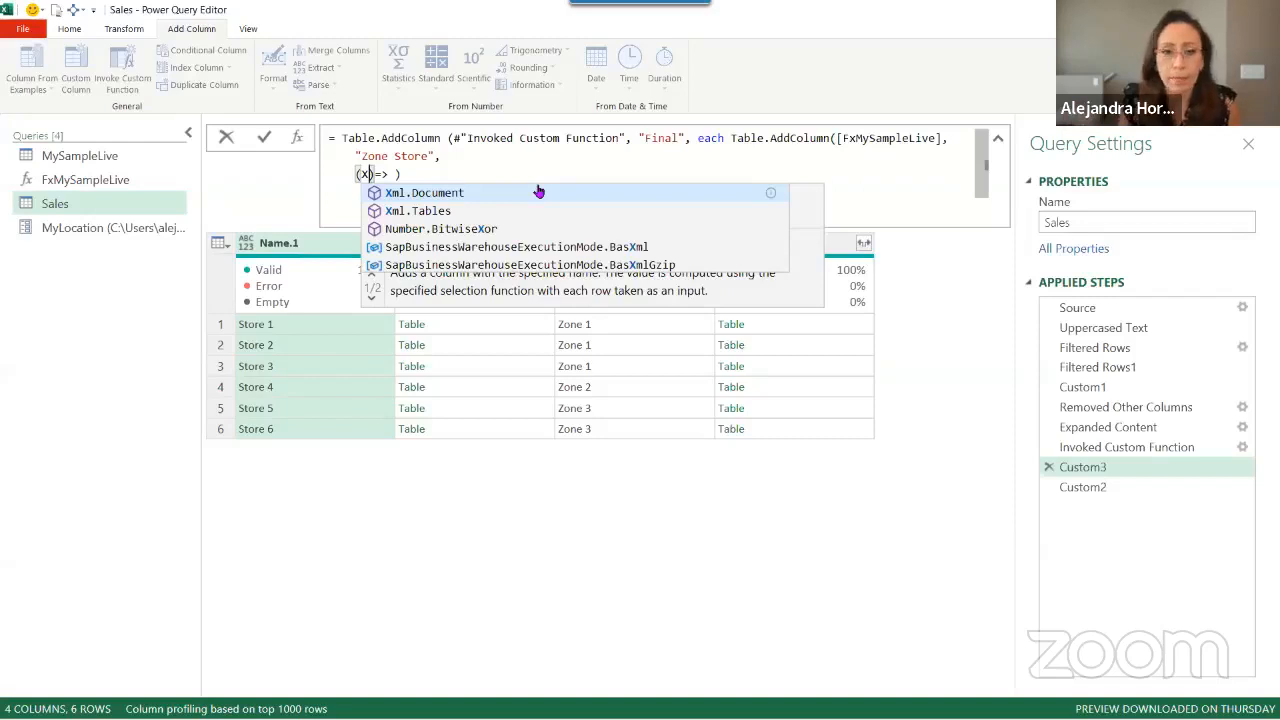
pyautogui.press('Right')
pyautogui.press('Right')
pyautogui.press('Right')
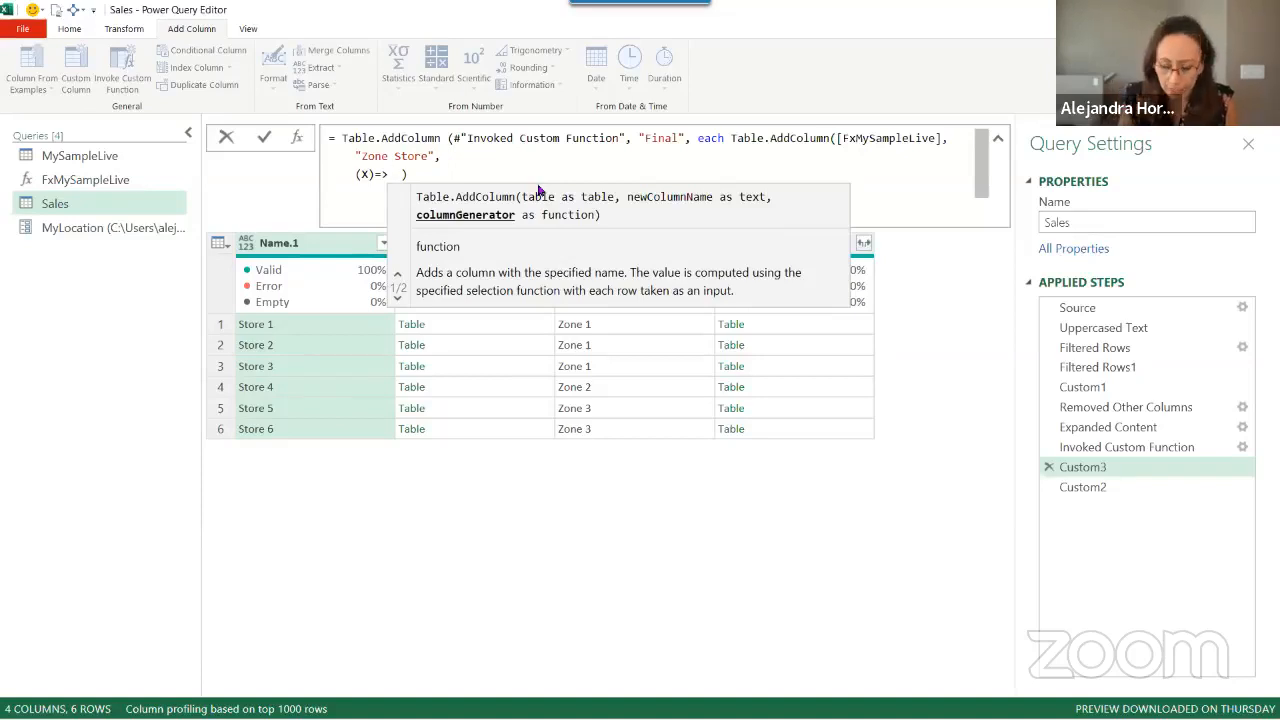
# Make the (X)=> function return [Name], close and apply the formula, and preview the first row's Final table
pyautogui.write('[]')
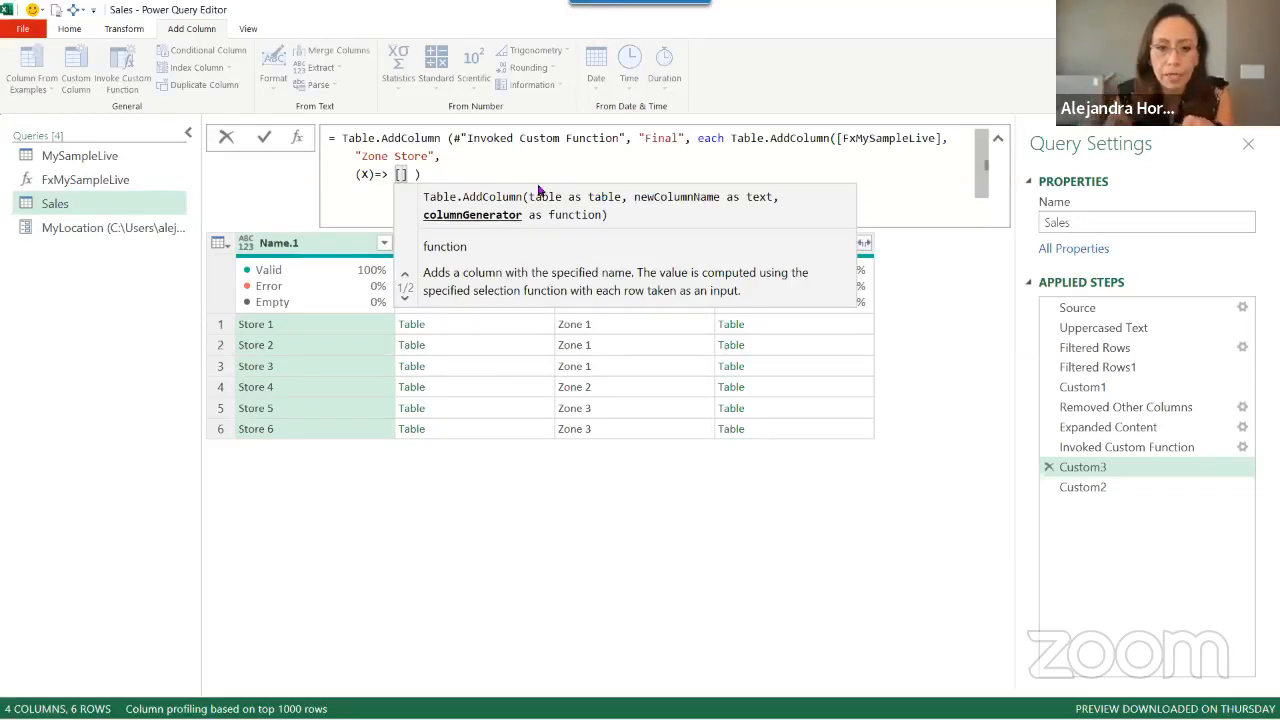
pyautogui.press('Escape')
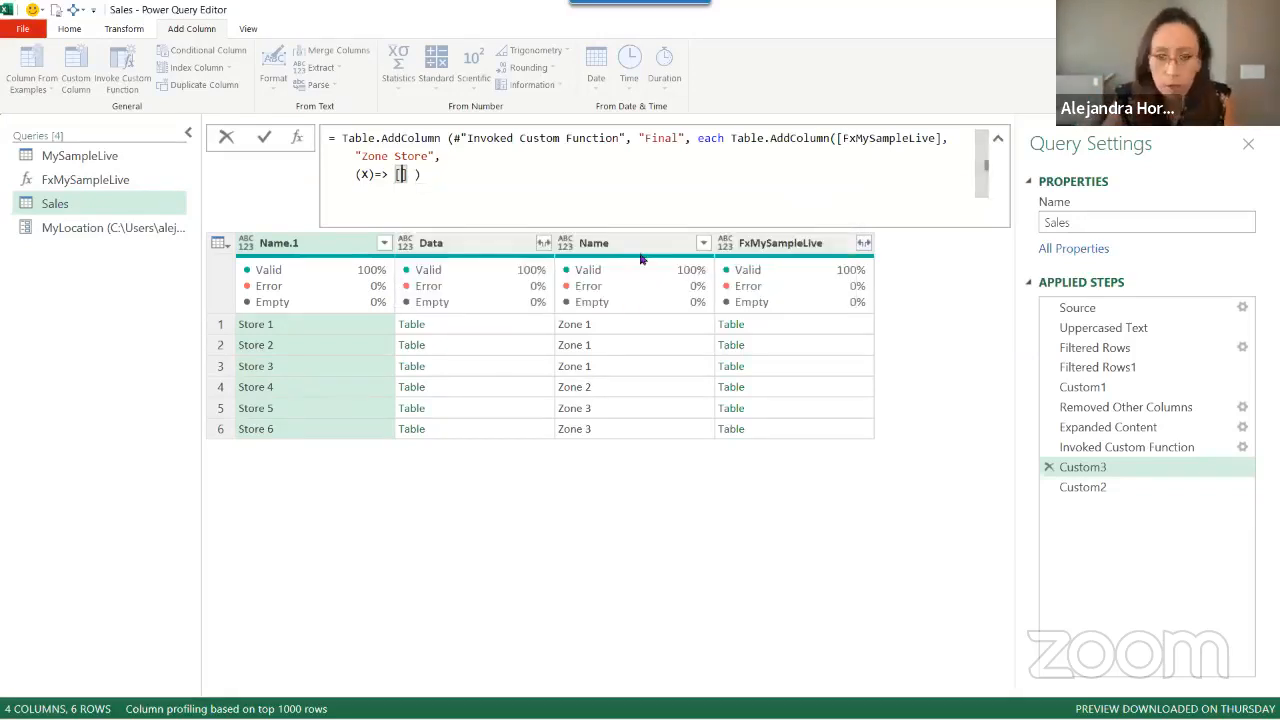
pyautogui.write('N')
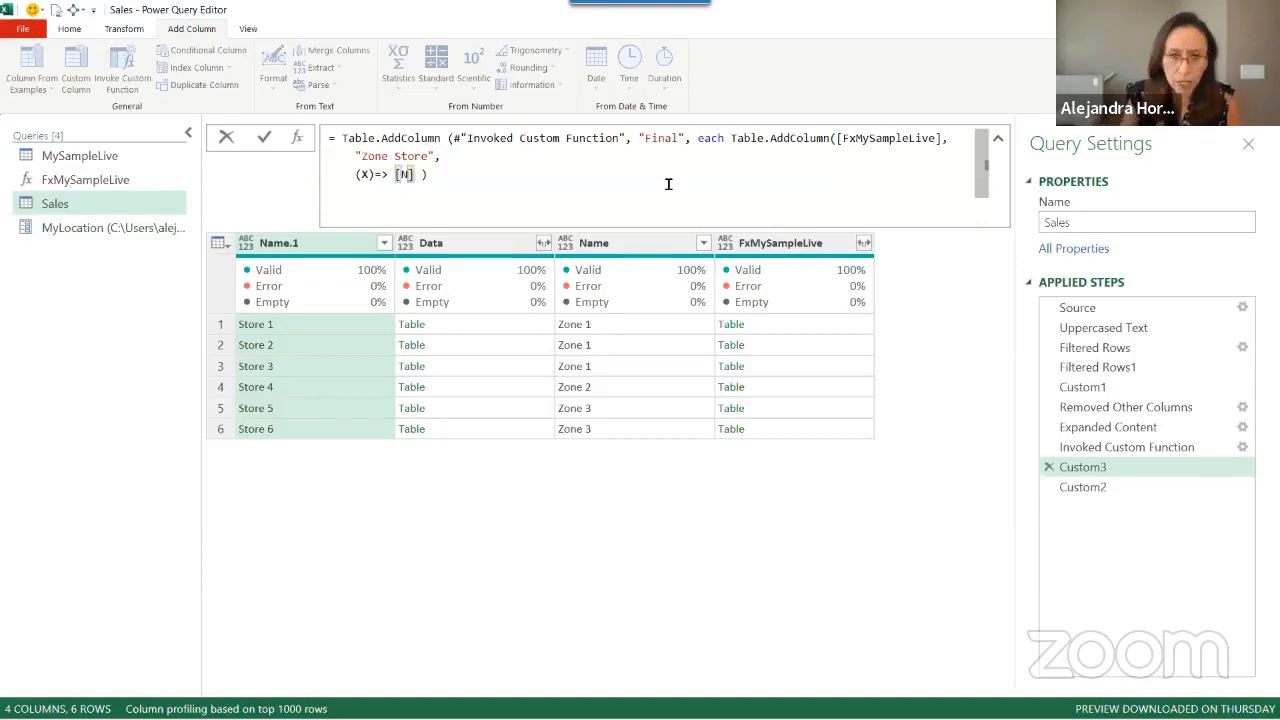
pyautogui.write('ame')
pyautogui.press('End')
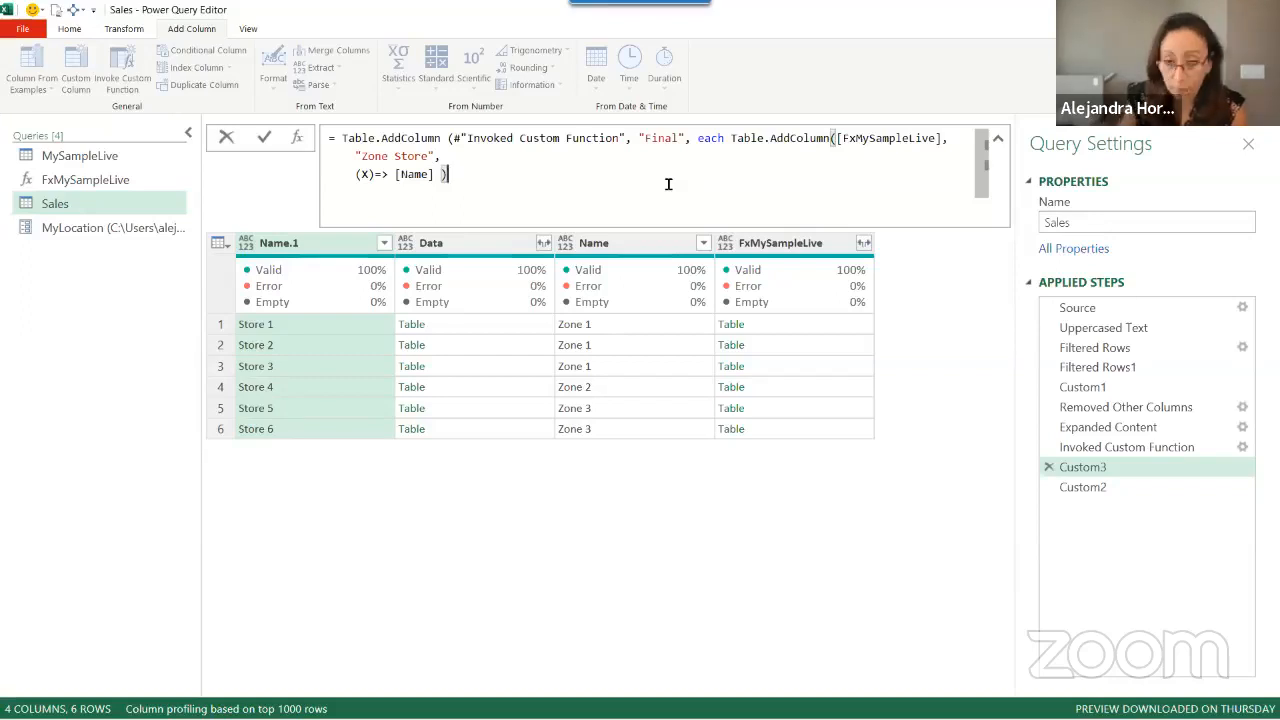
pyautogui.write(')')
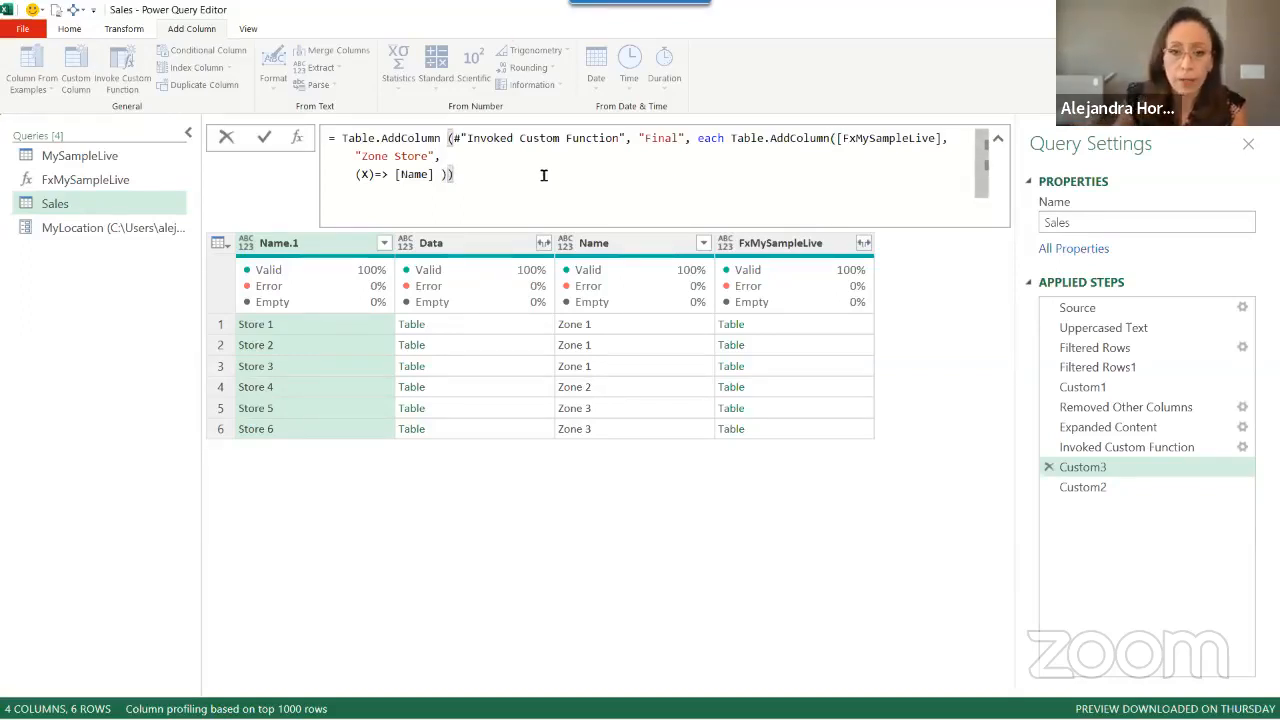
pyautogui.press('Return')
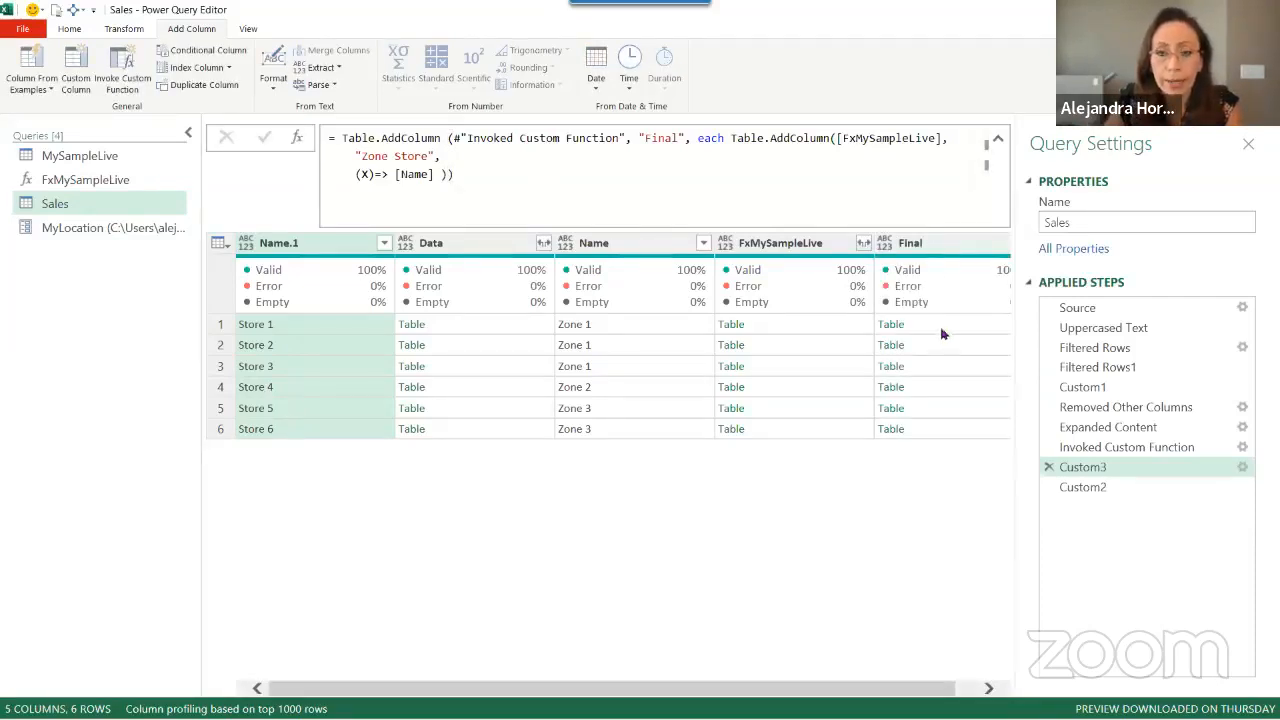
pyautogui.click(941, 331)
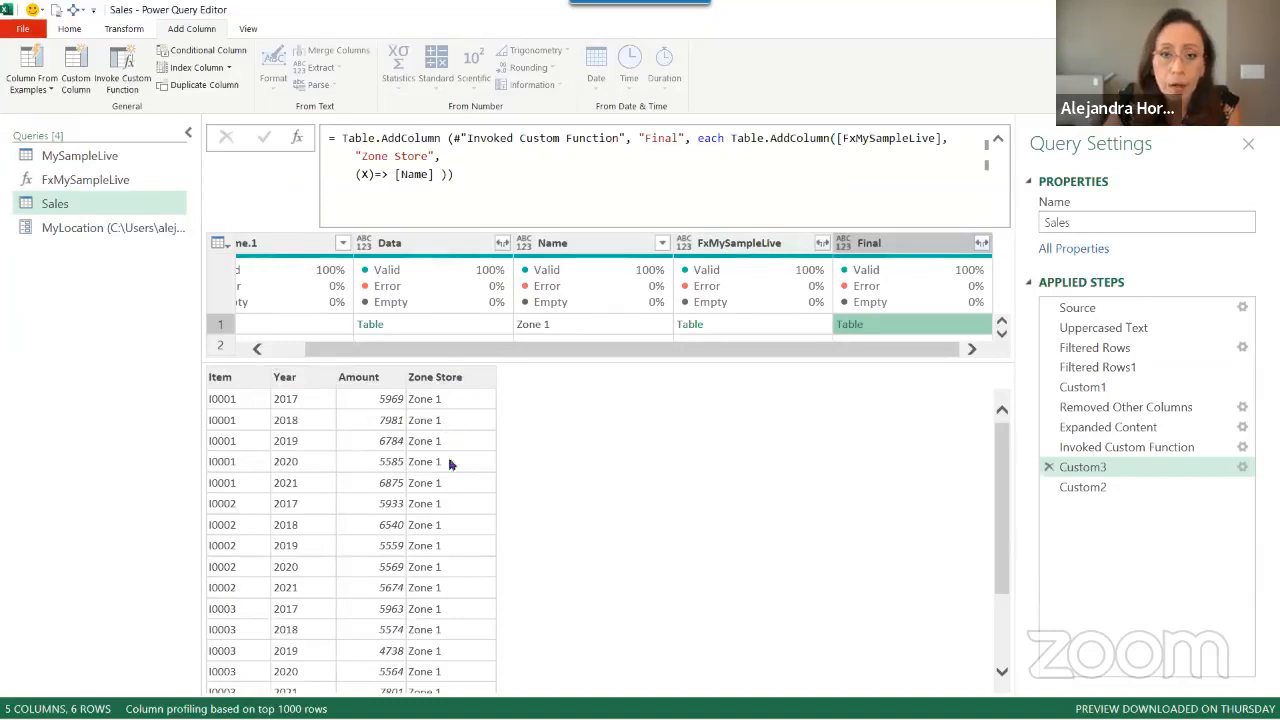
# Extend the Zone Store expression to [Name] &"|"&[Name.1] and apply the formula
pyautogui.click(190, 134)
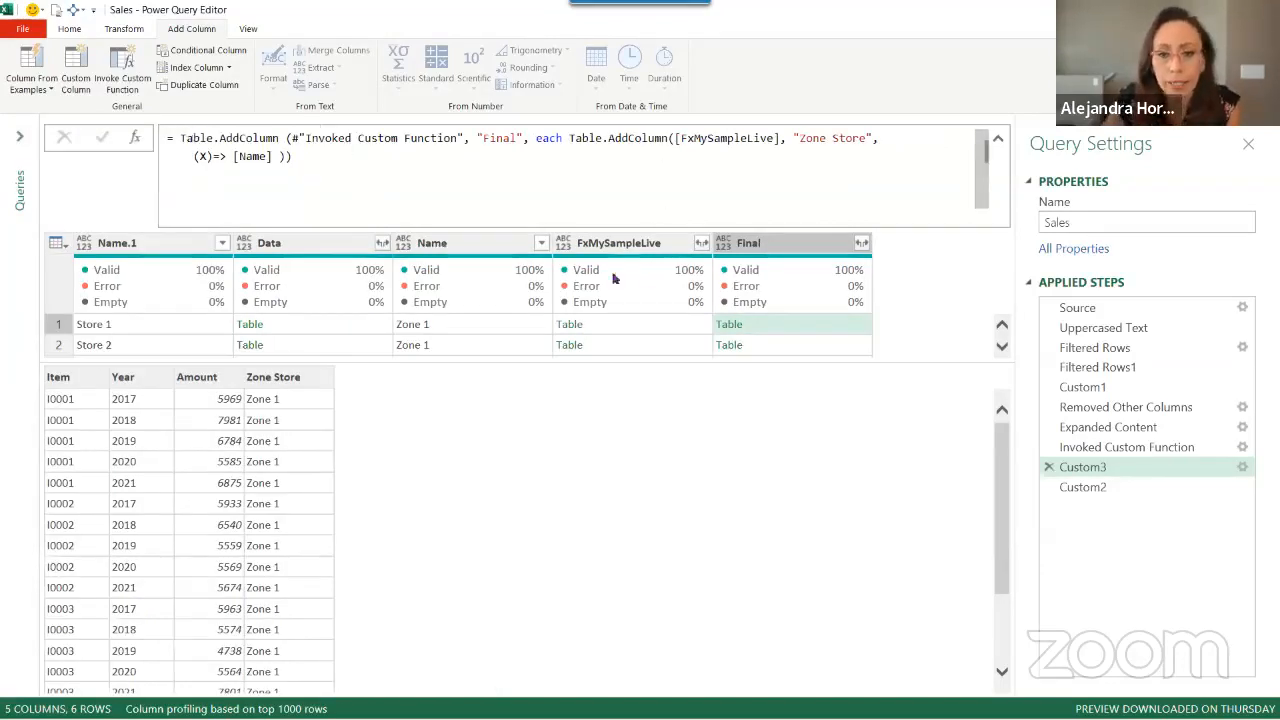
pyautogui.click(278, 157)
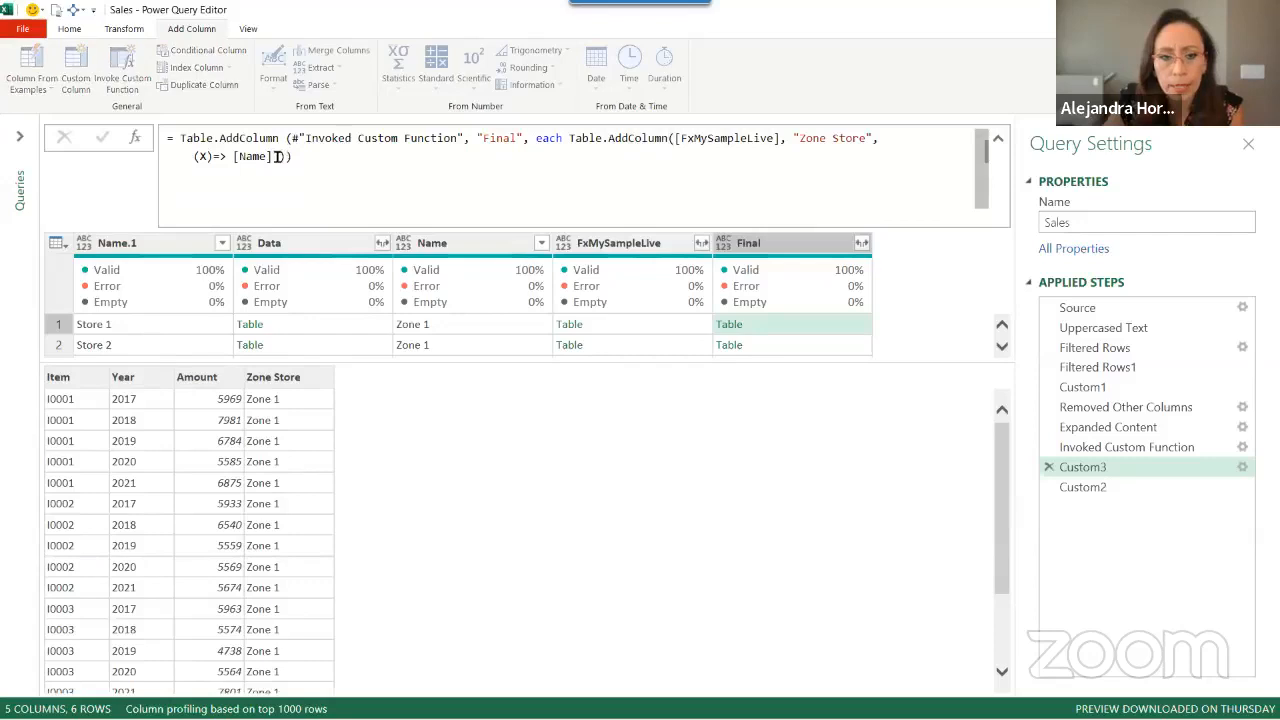
pyautogui.press('Left')
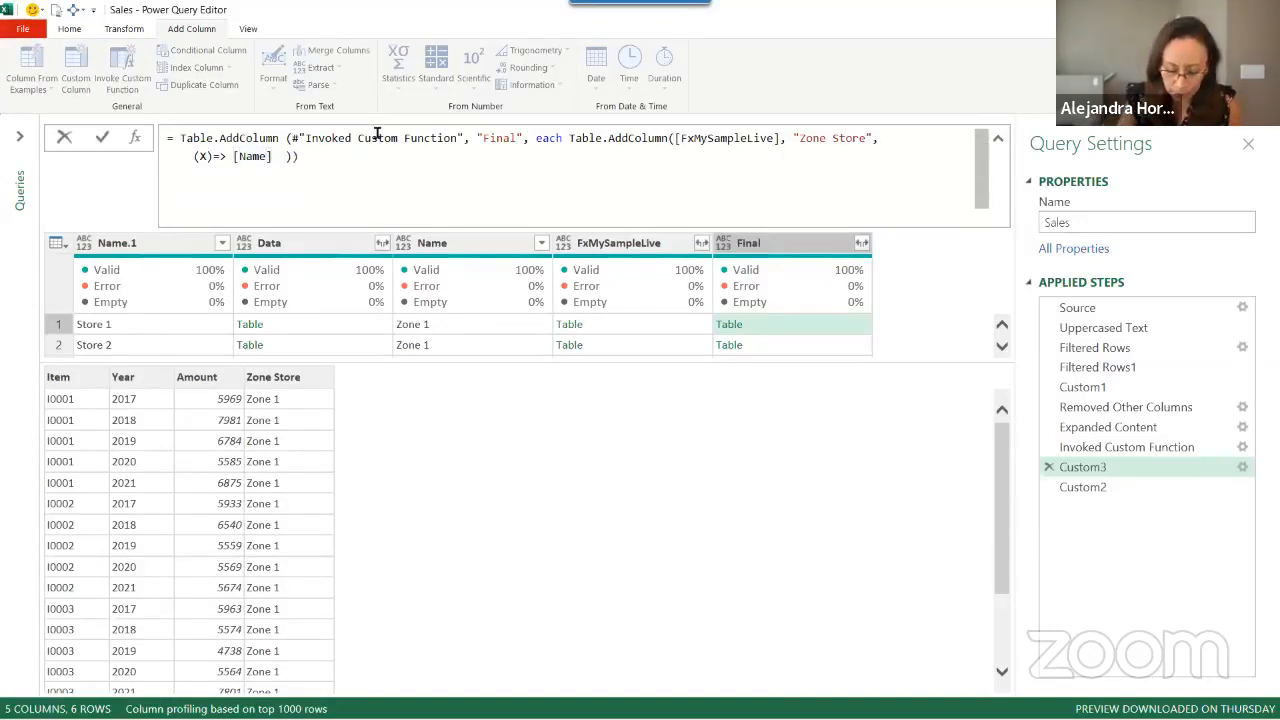
pyautogui.write('&')
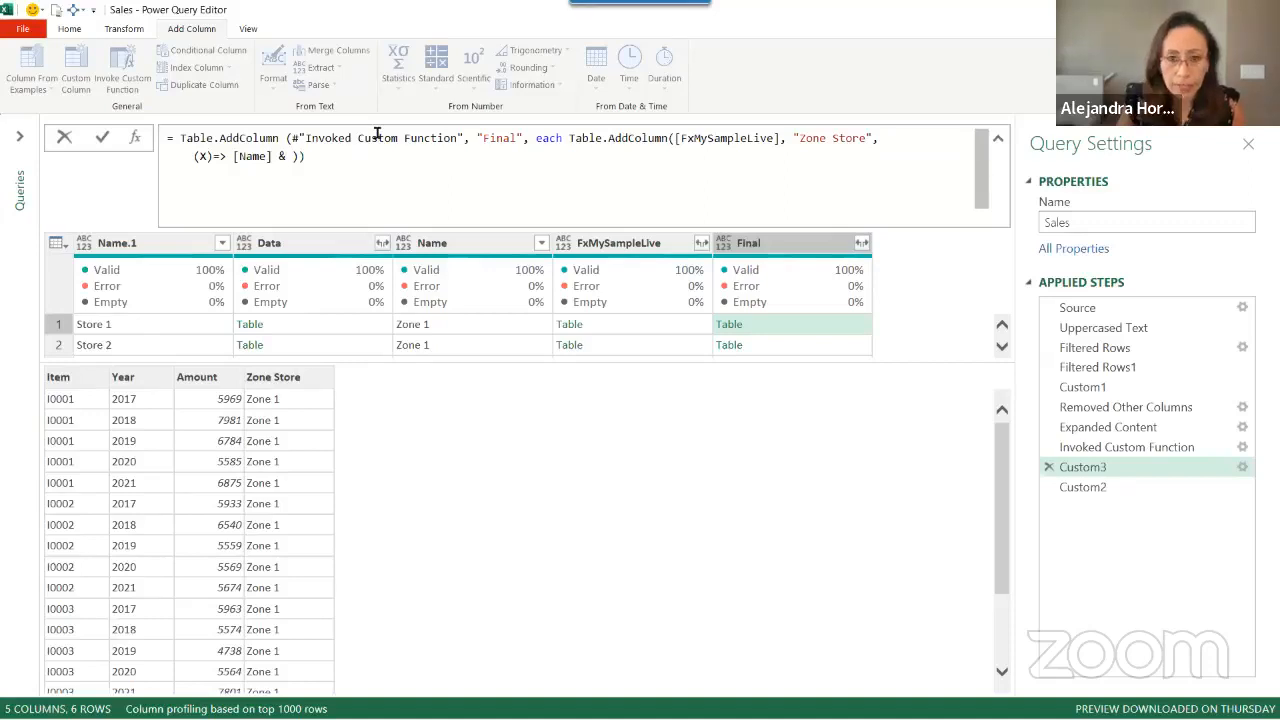
pyautogui.write('"|')
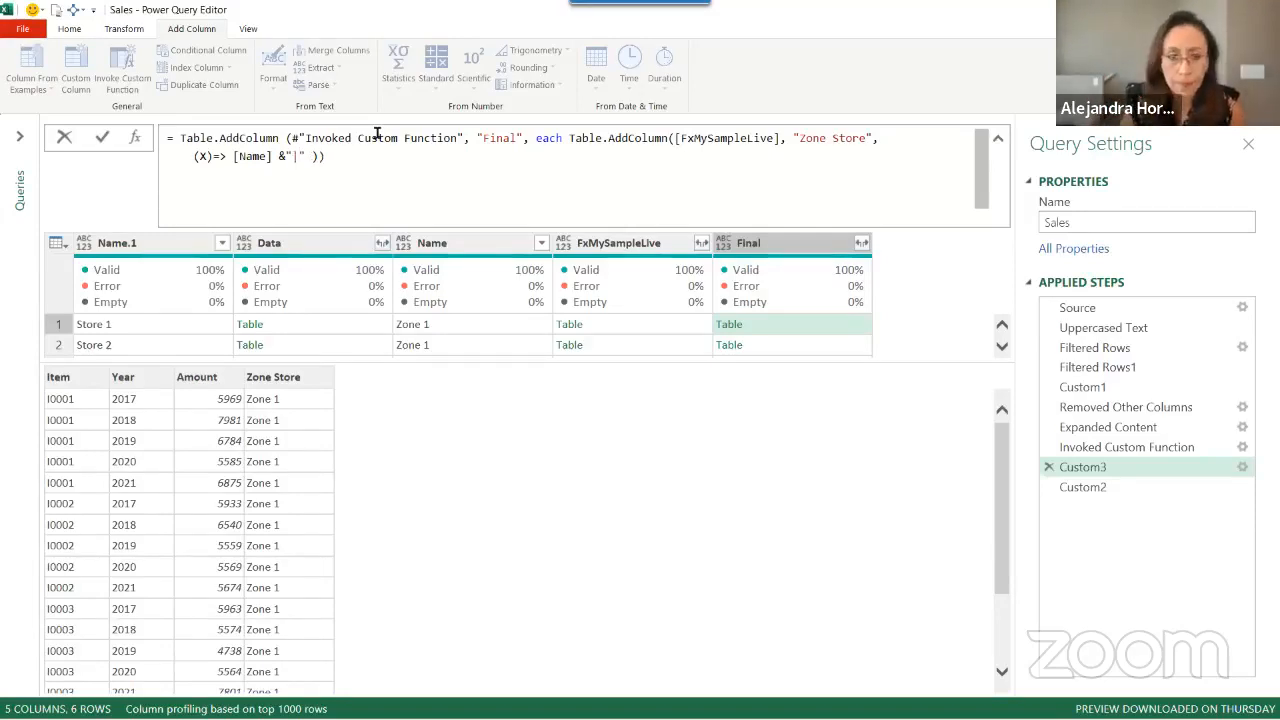
pyautogui.write('&')
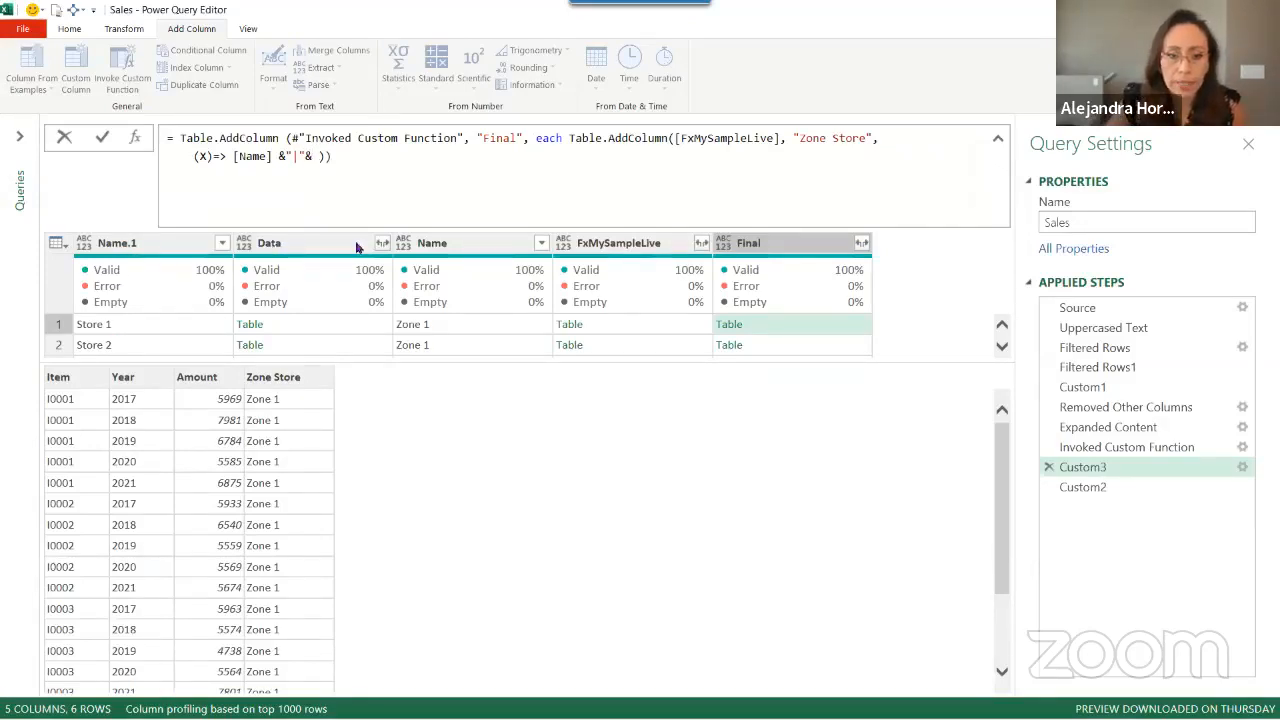
pyautogui.write('[')
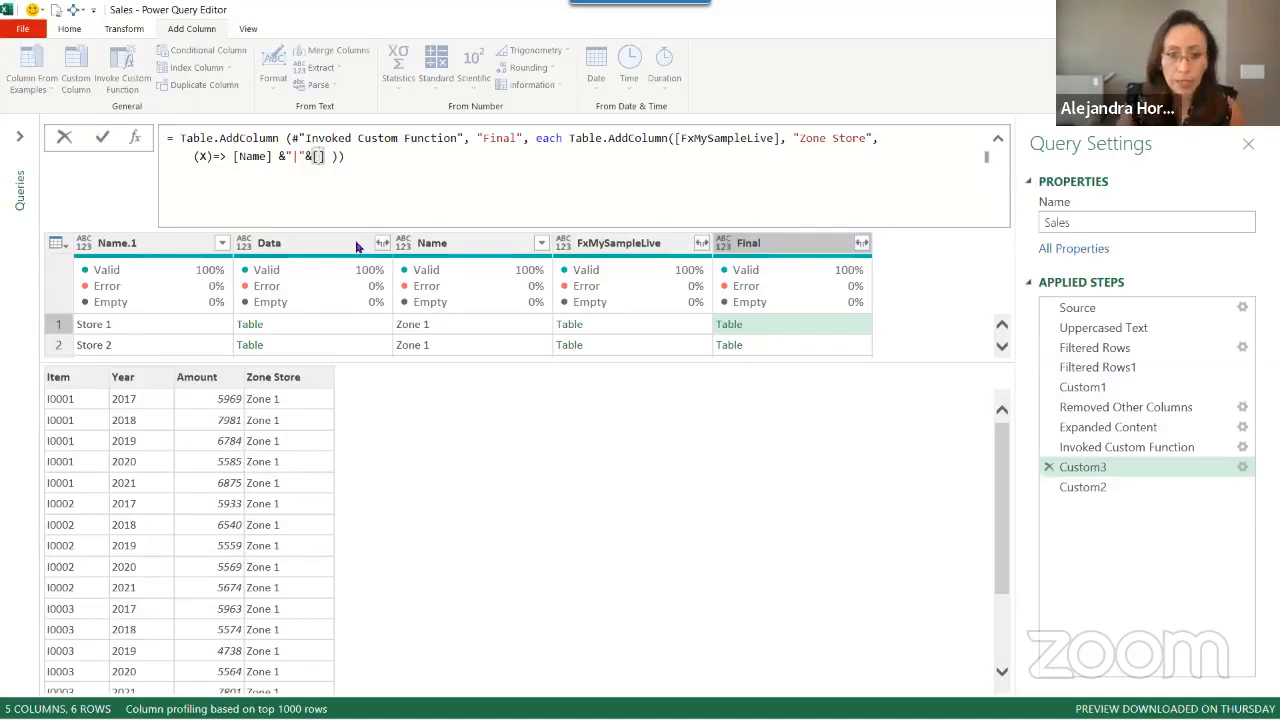
pyautogui.write('Na')
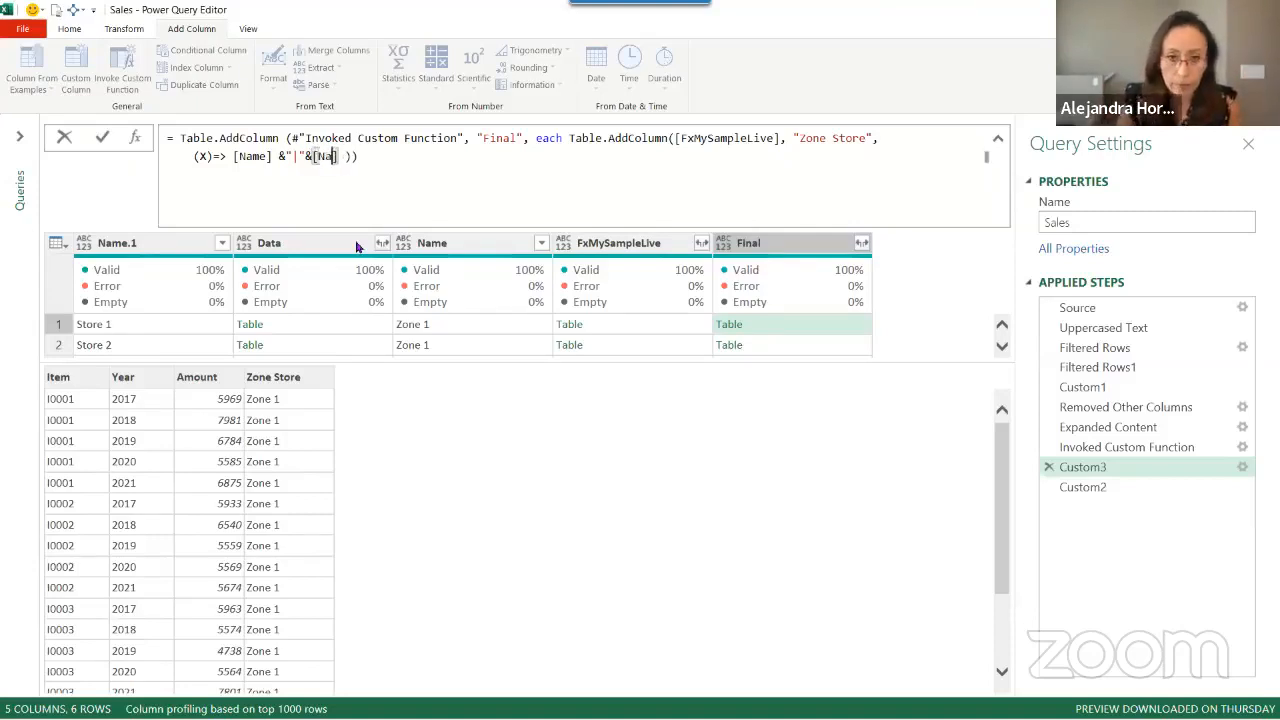
pyautogui.write('me')
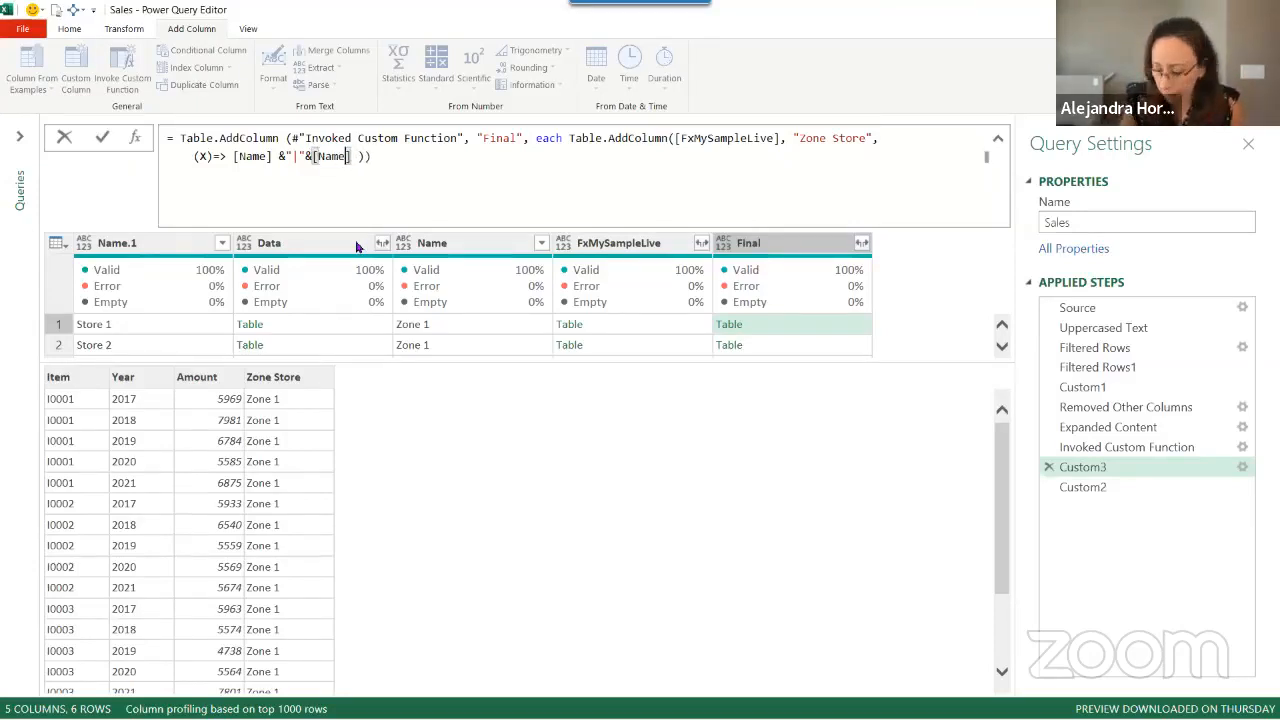
pyautogui.write('.1')
pyautogui.press('Right')
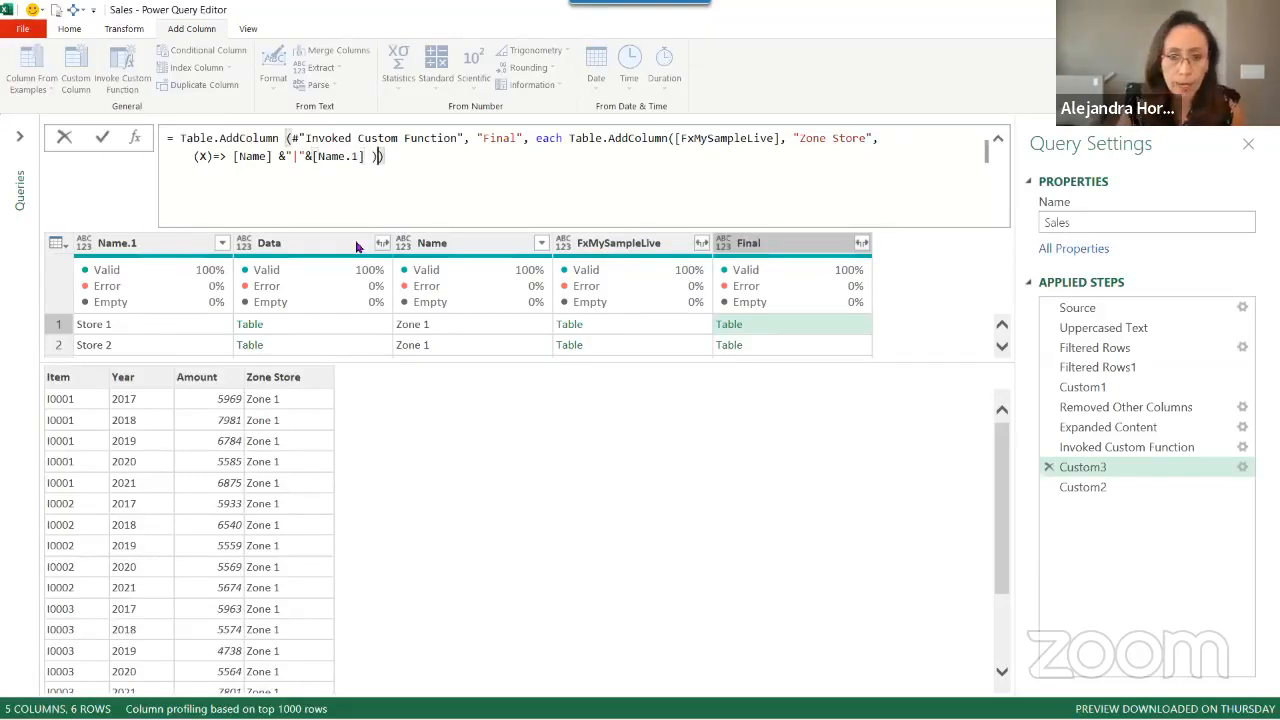
pyautogui.press('Return')
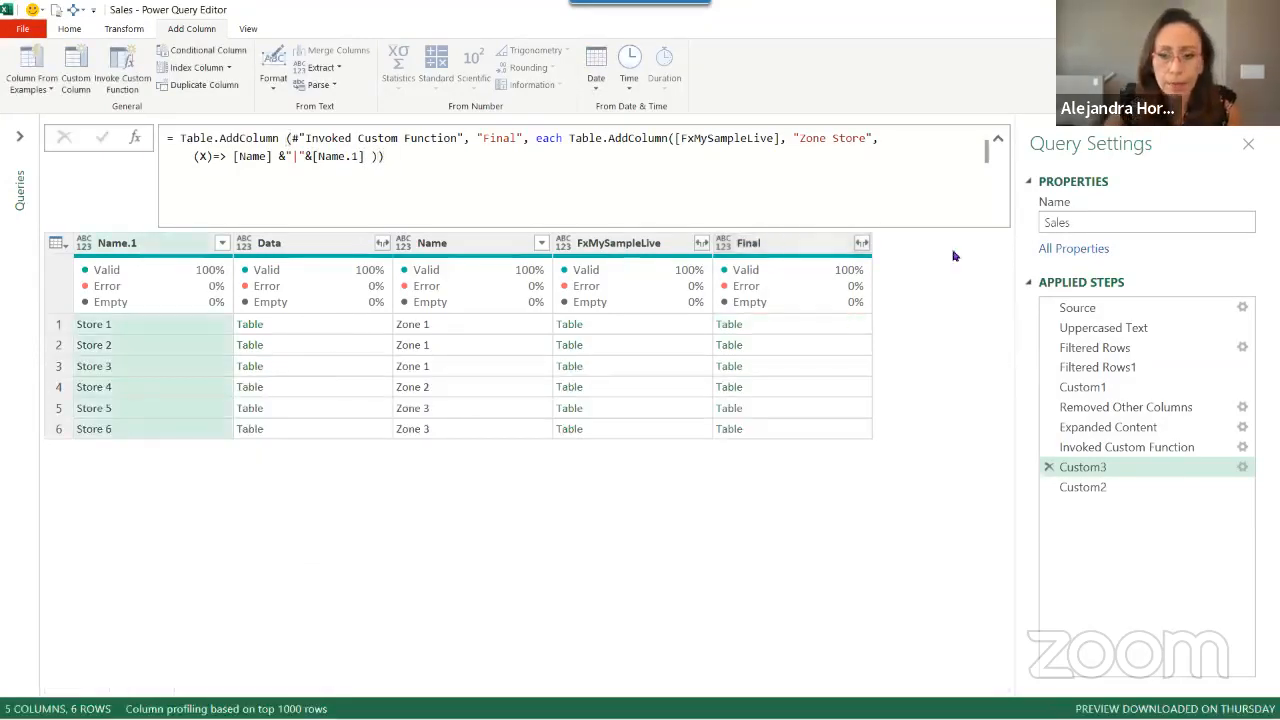
# Preview the first row's Final table to check Zone Store, enlarging the preview area and collapsing the formula bar
pyautogui.click(833, 326)
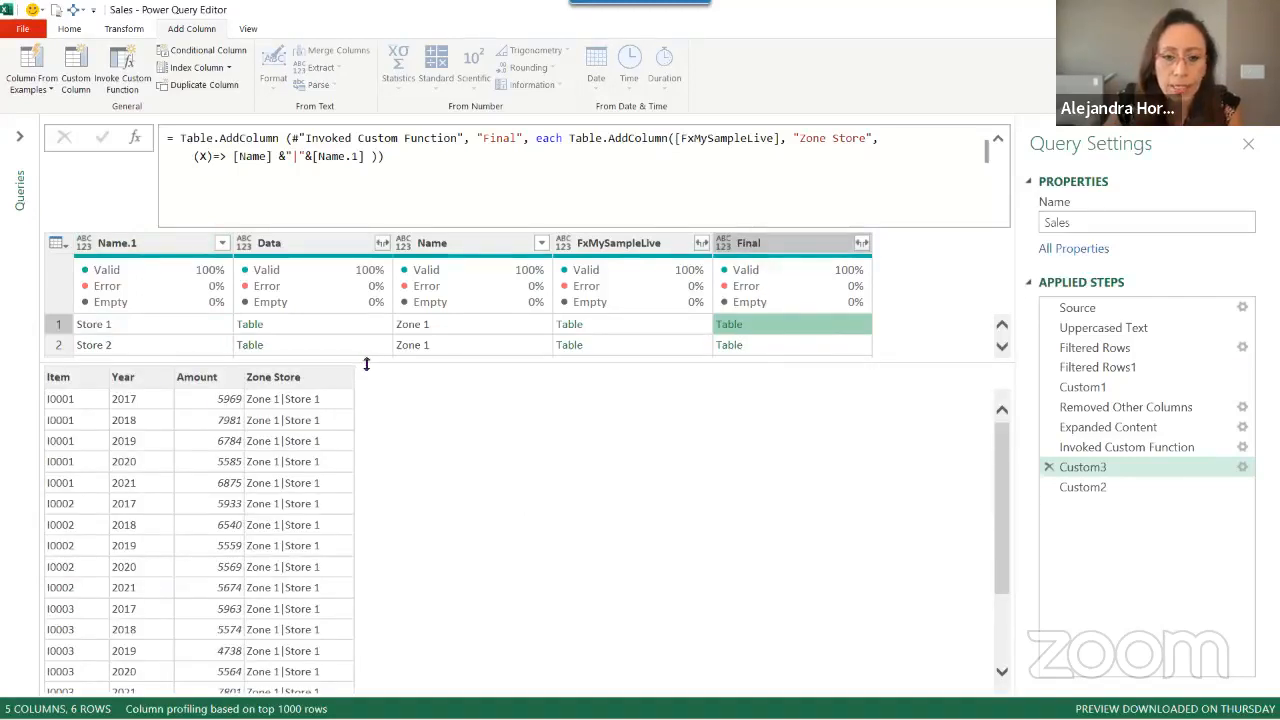
pyautogui.moveTo(367, 362); pyautogui.dragTo(380, 334)
pyautogui.click(998, 140)
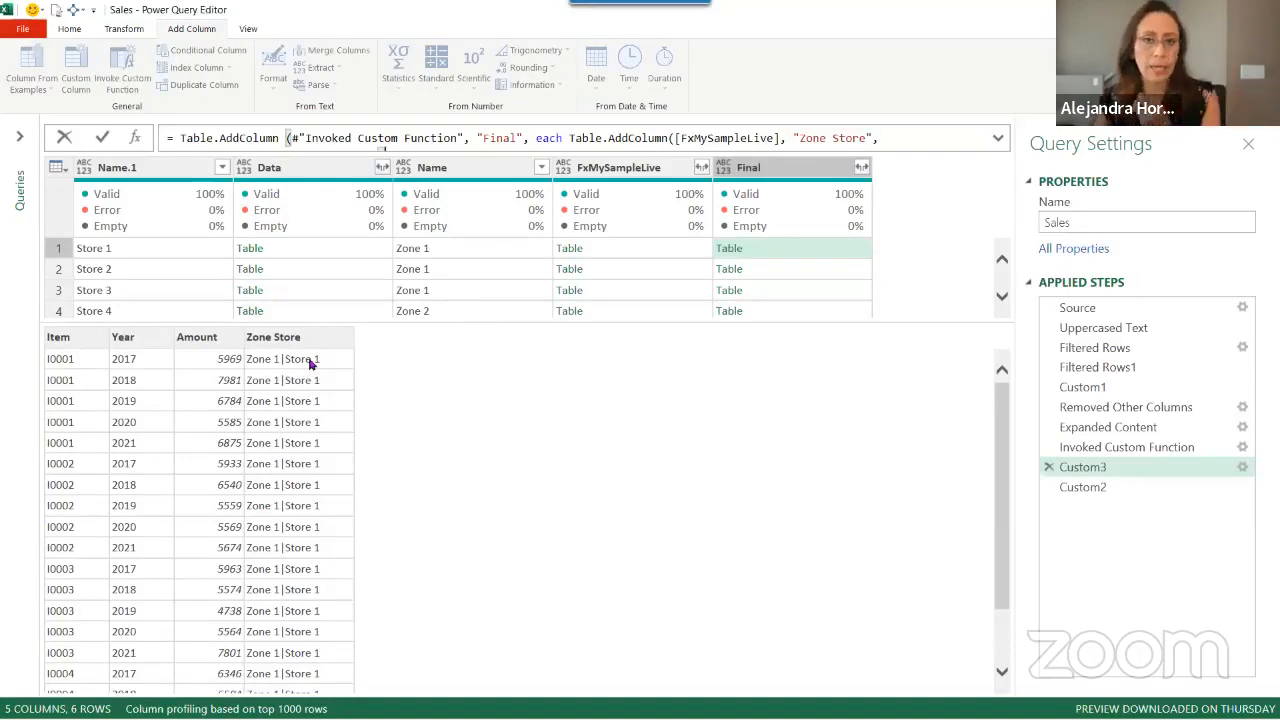
# Keep only the Final column by inserting a remove-other-columns step after Custom3, and delete the old Custom2 step
pyautogui.click(782, 173)
pyautogui.click(782, 173)
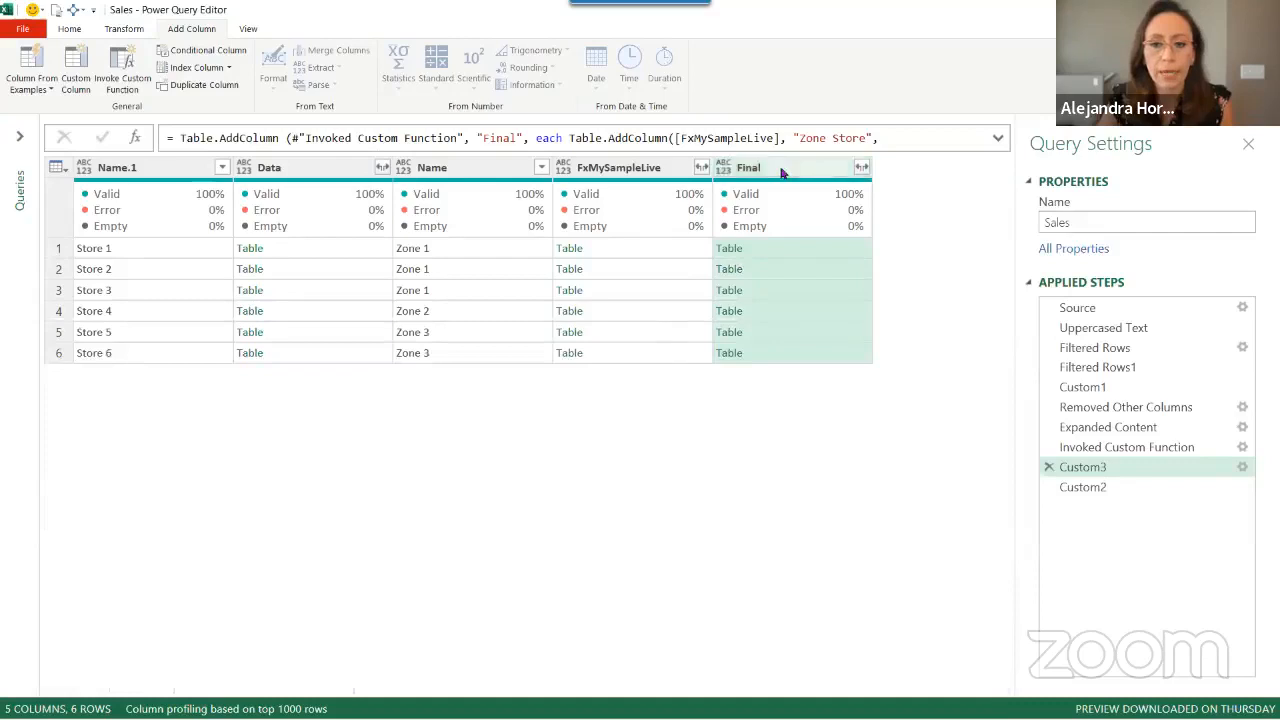
pyautogui.rightClick(782, 173)
pyautogui.click(777, 205)
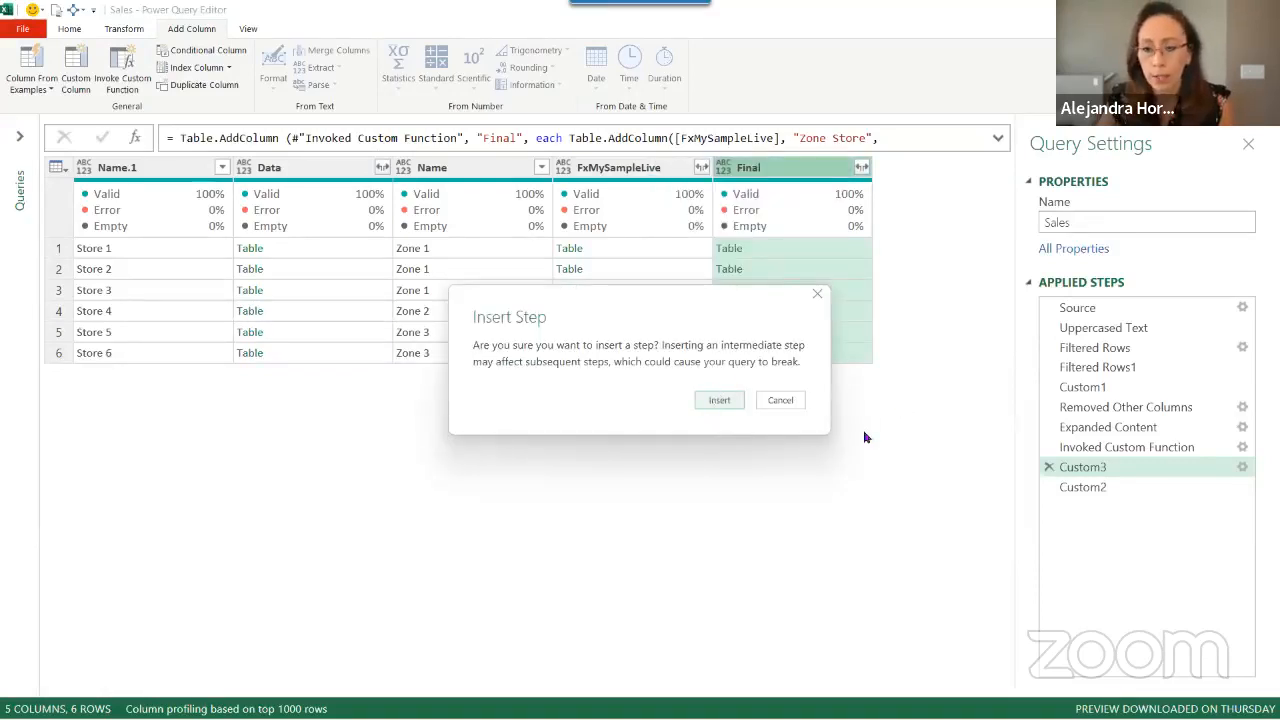
pyautogui.click(740, 401)
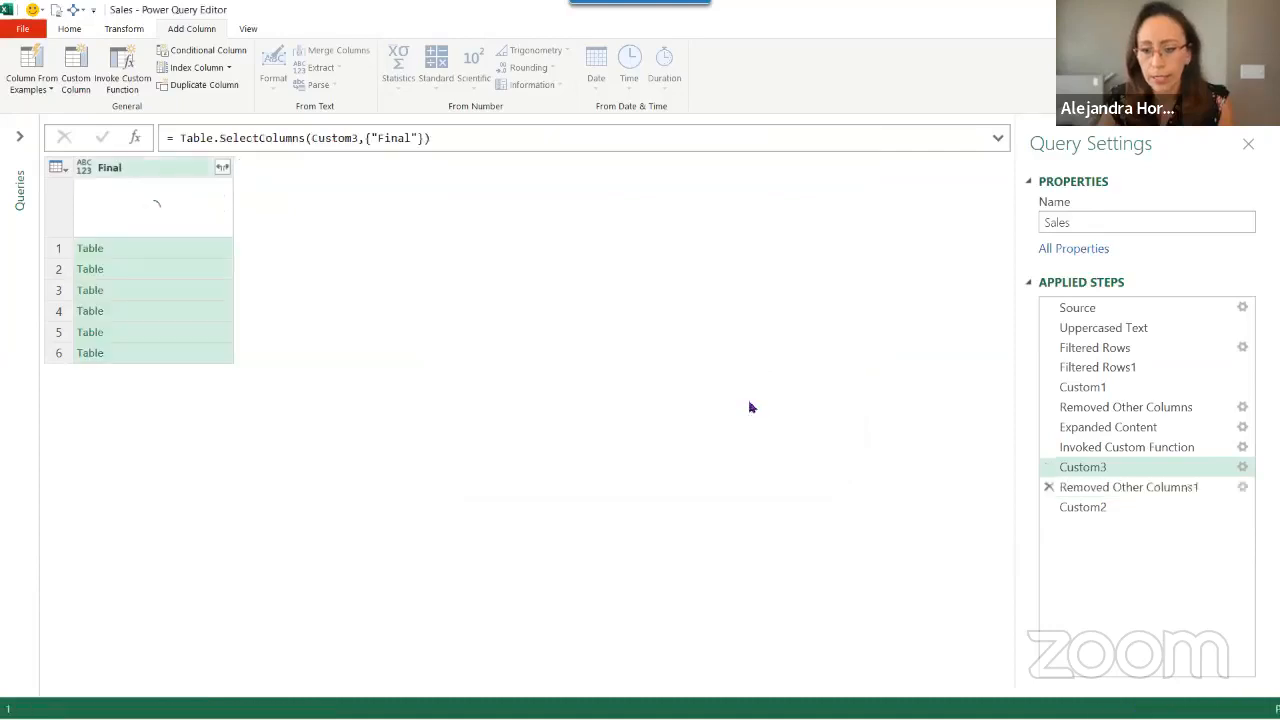
pyautogui.click(1049, 507)
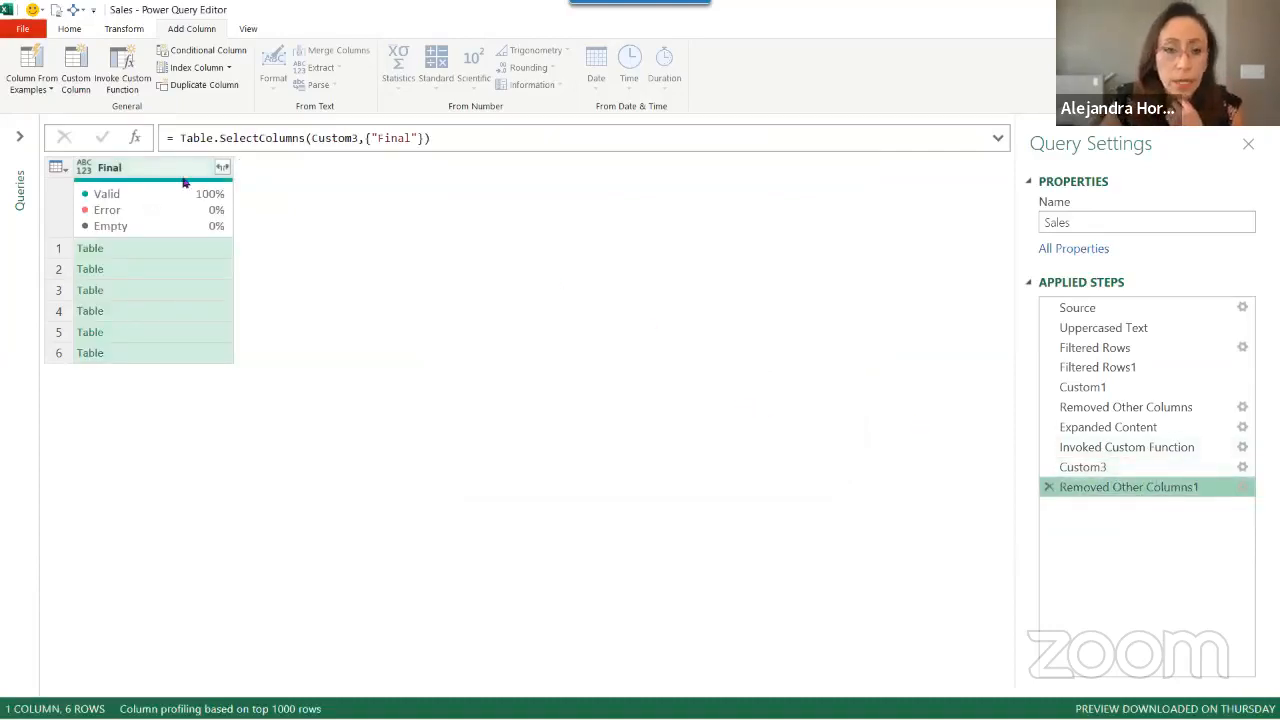
# Add a step that combines the Final tables with the formula = Table.Combine (#"Removed Other Columns1"[Final])
pyautogui.click(197, 251)
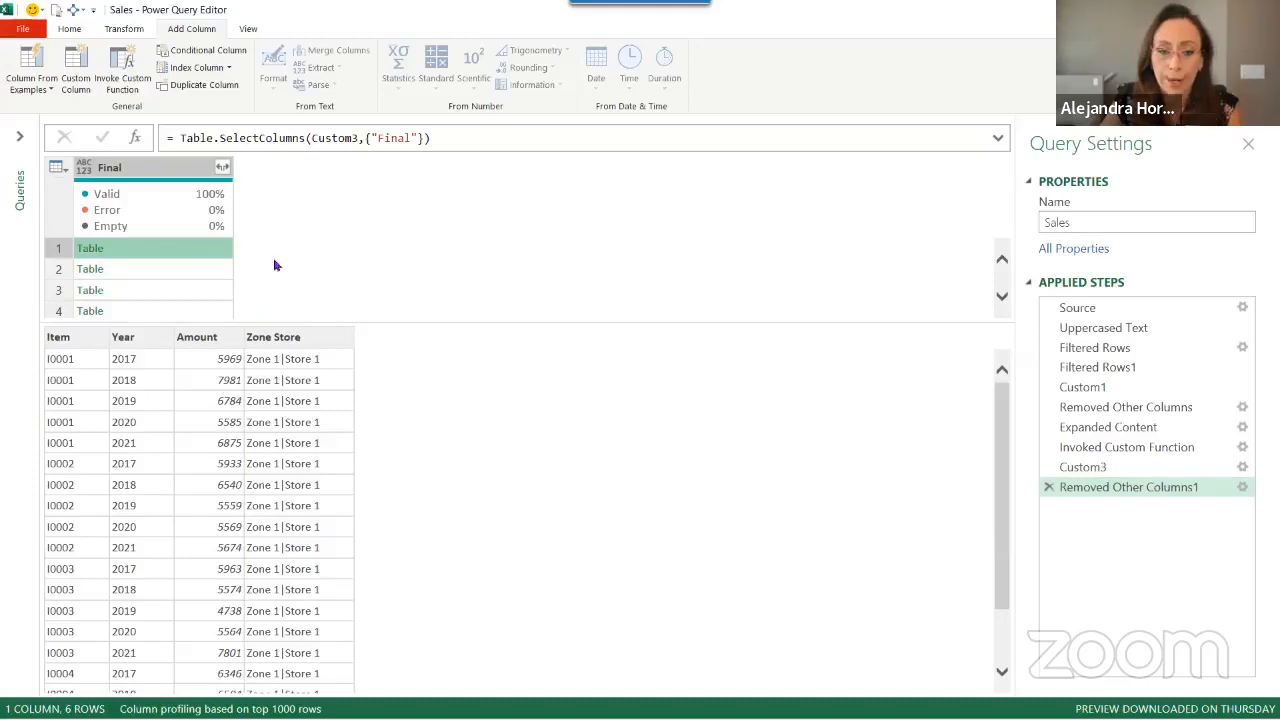
pyautogui.click(140, 136)
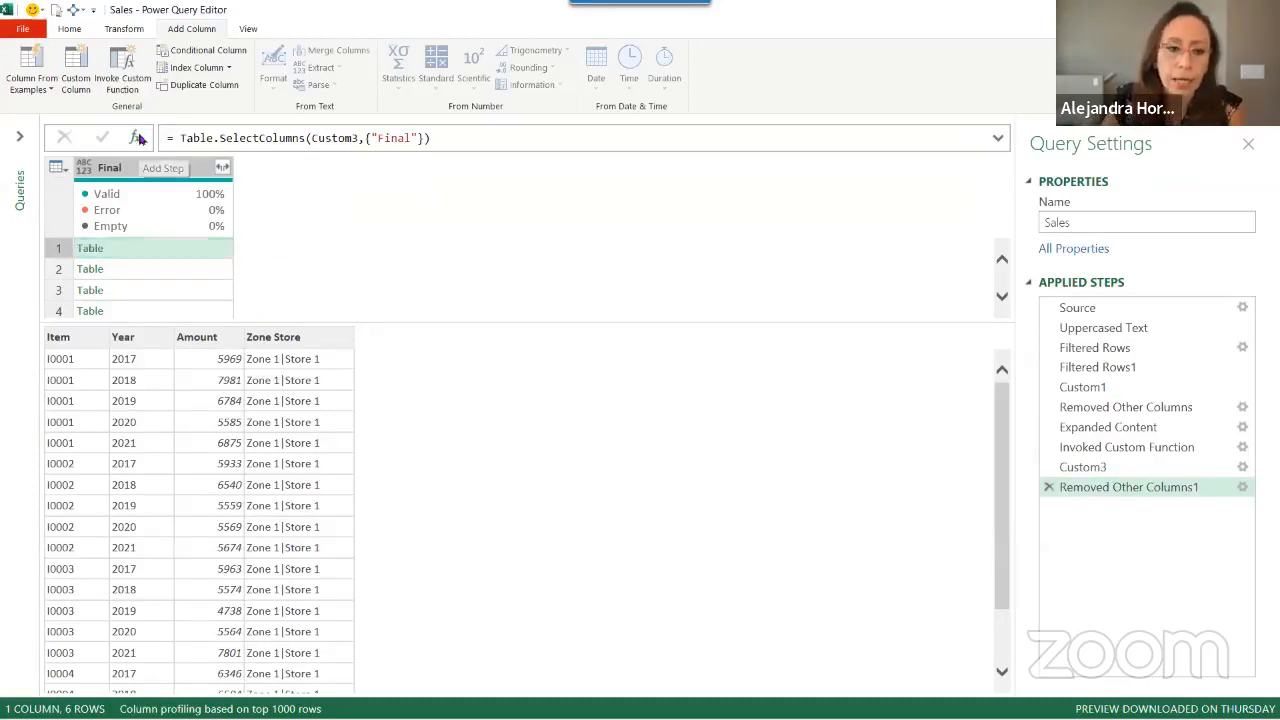
pyautogui.click(181, 139)
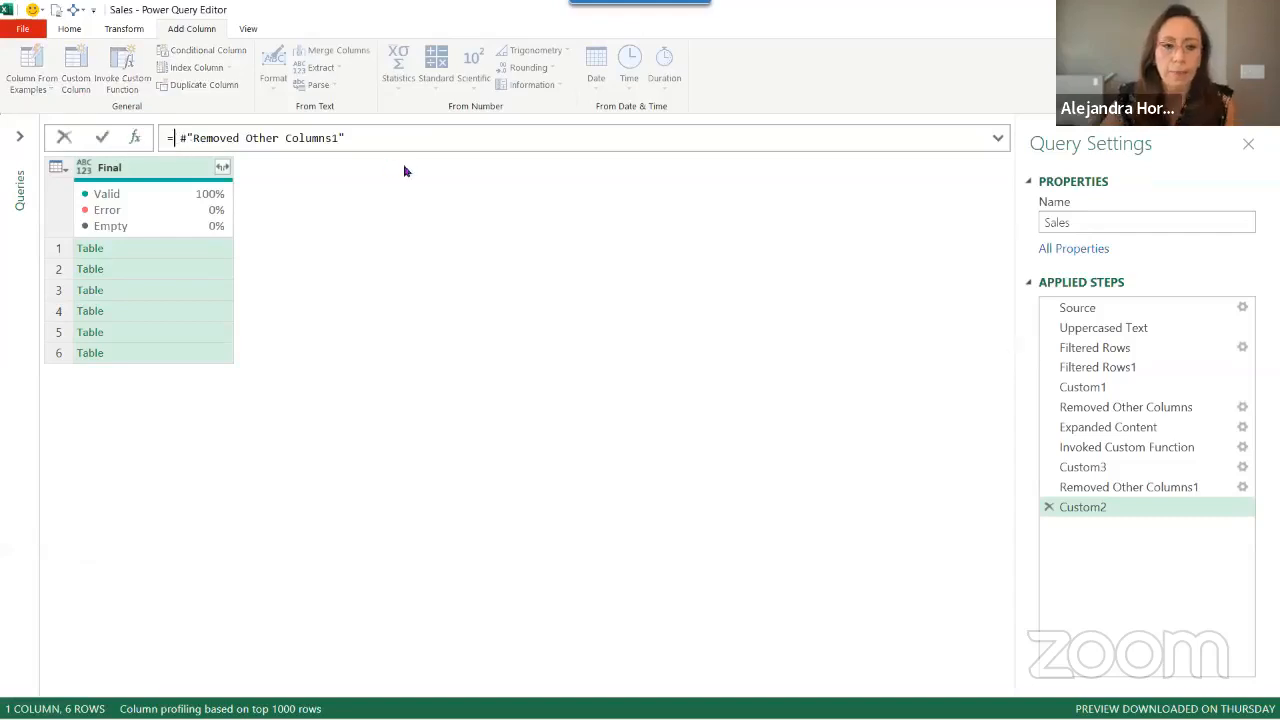
pyautogui.write('tablecom')
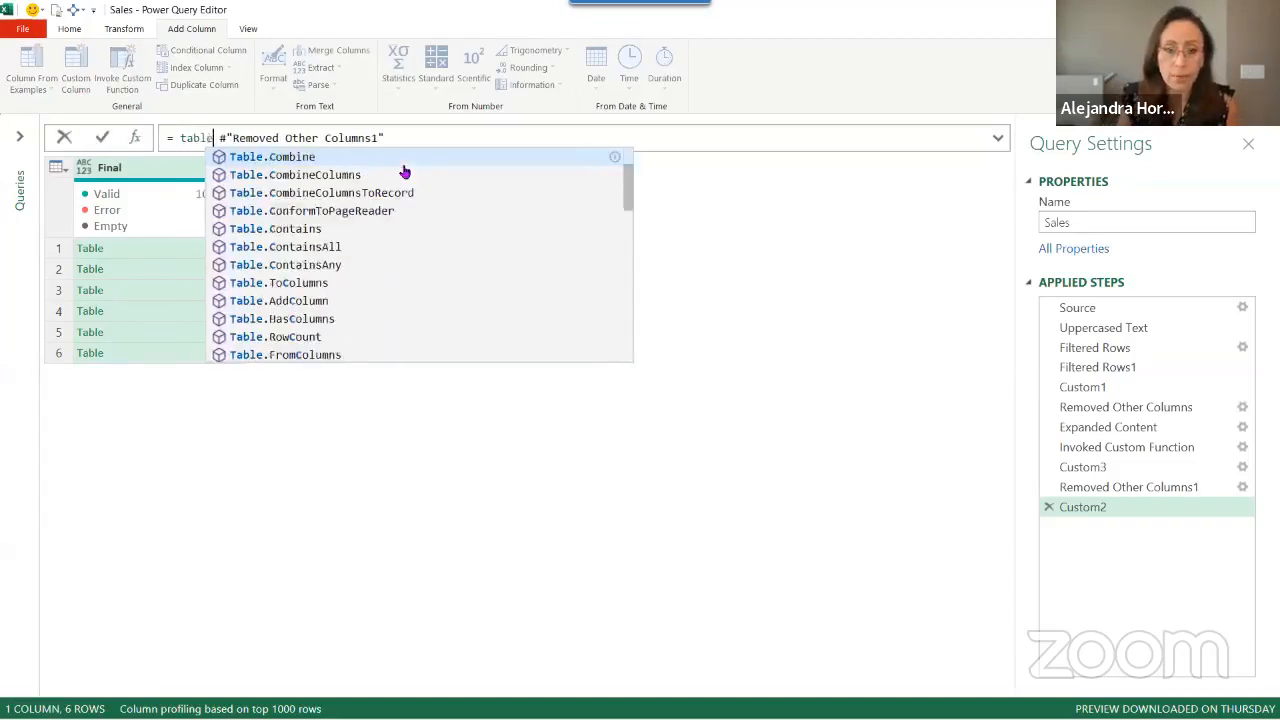
pyautogui.press('Tab')
pyautogui.press('Right')
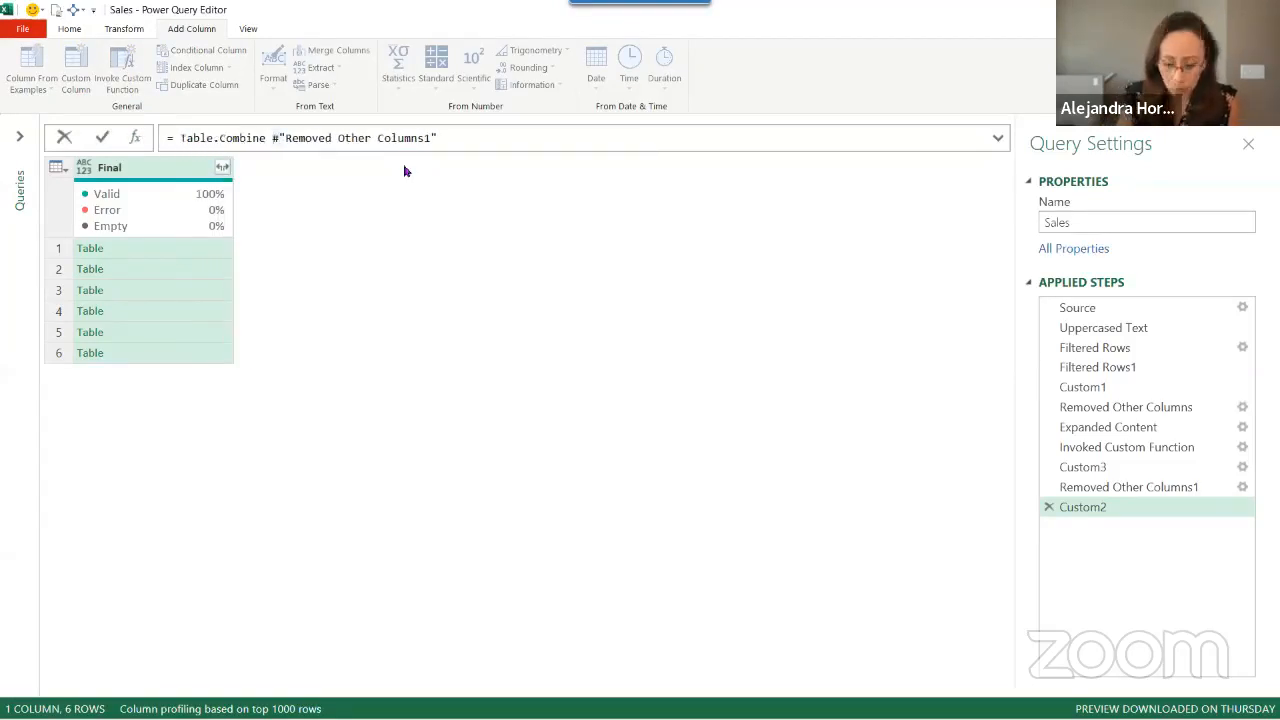
pyautogui.write('(')
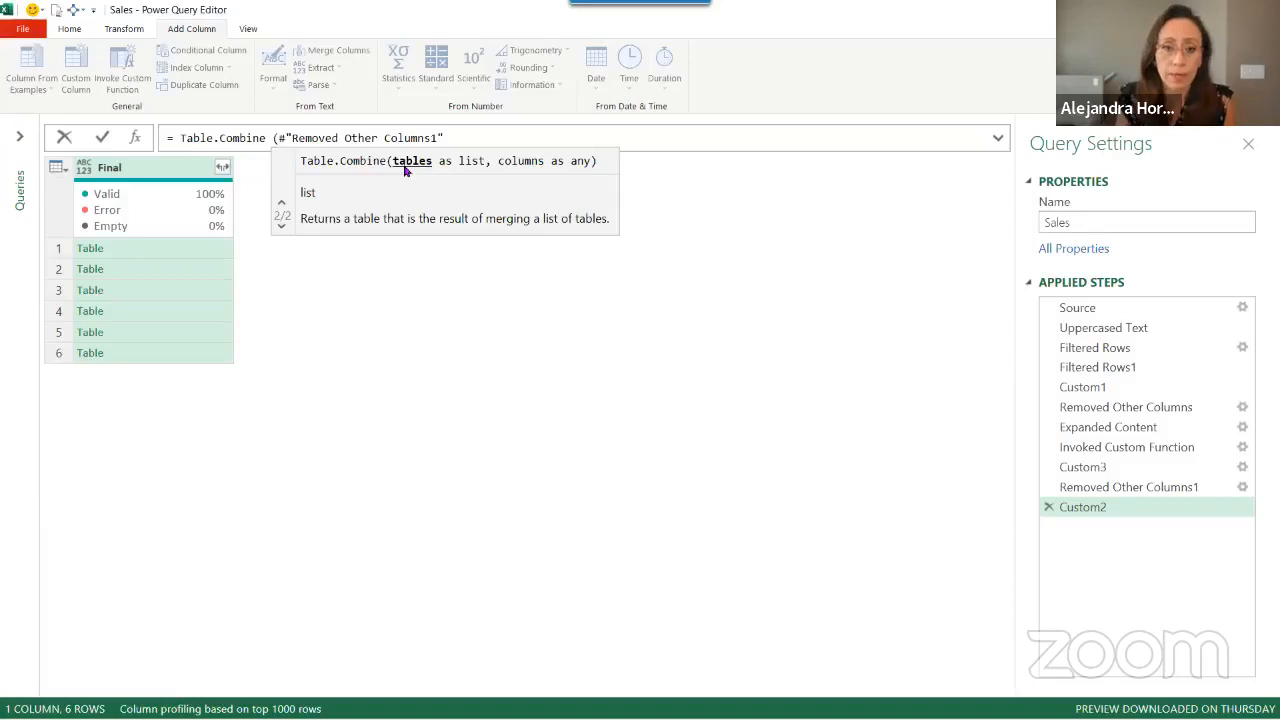
pyautogui.press('End')
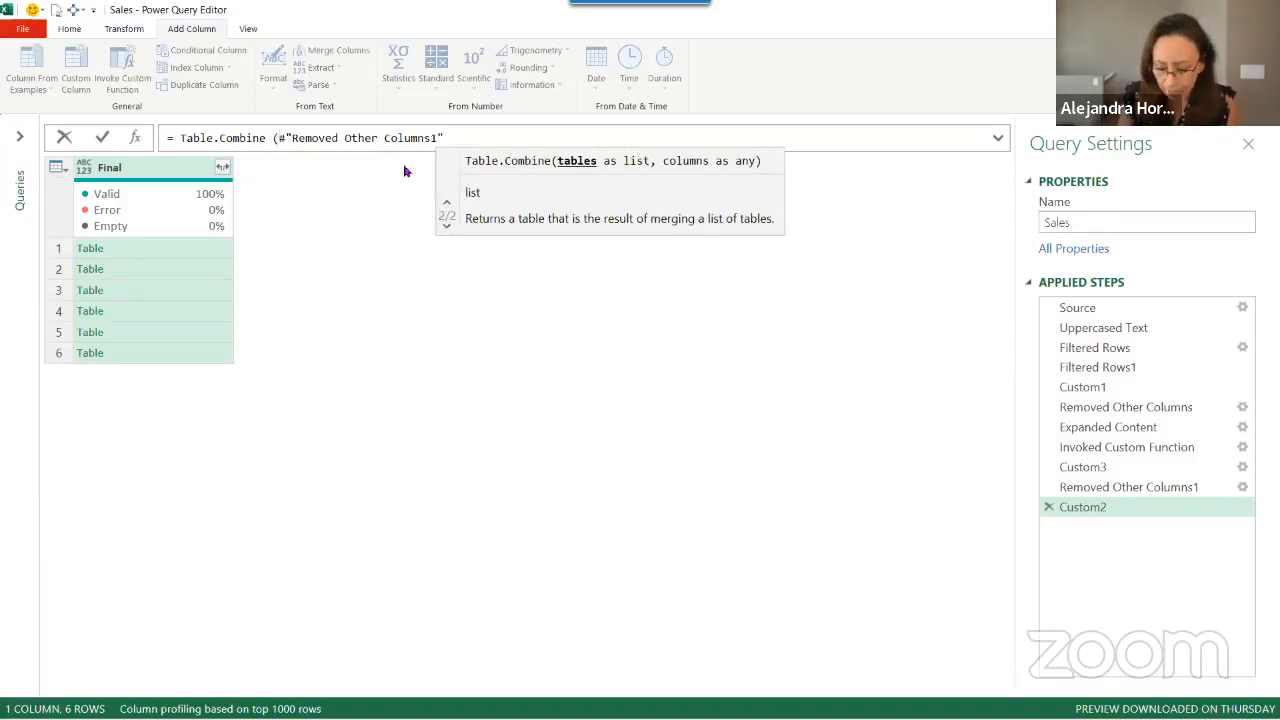
pyautogui.write('[')
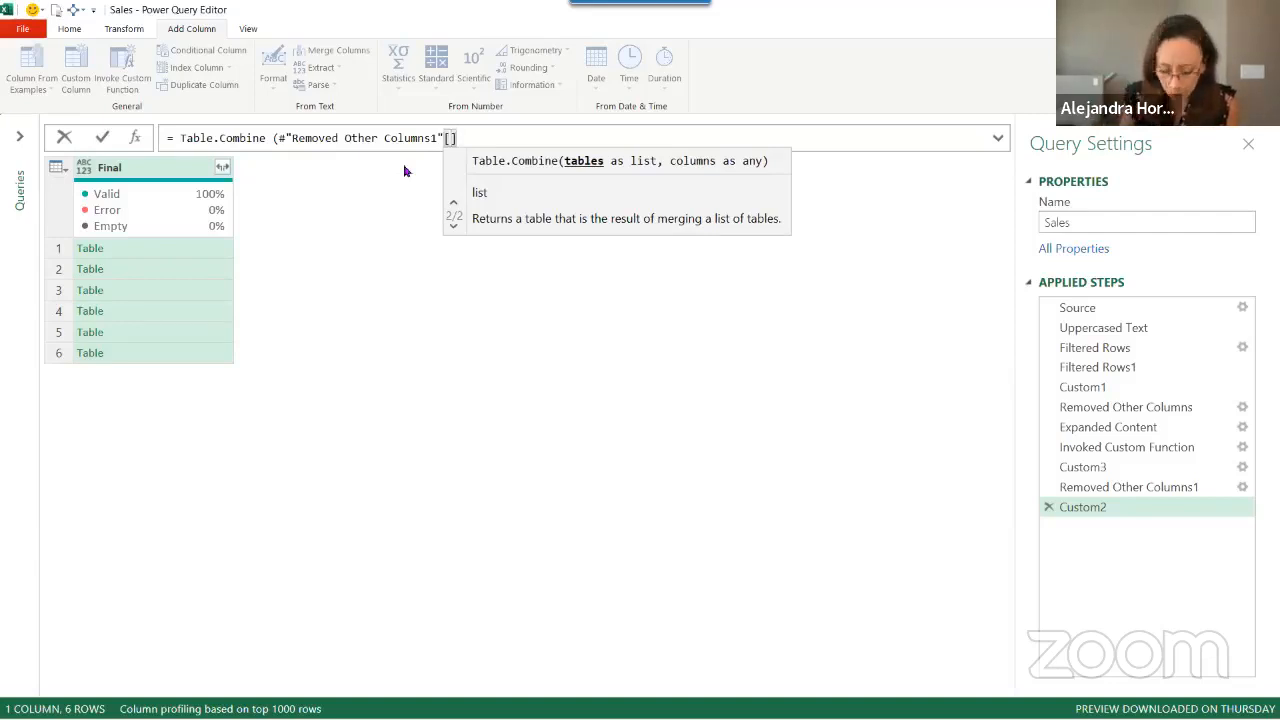
pyautogui.write('Final')
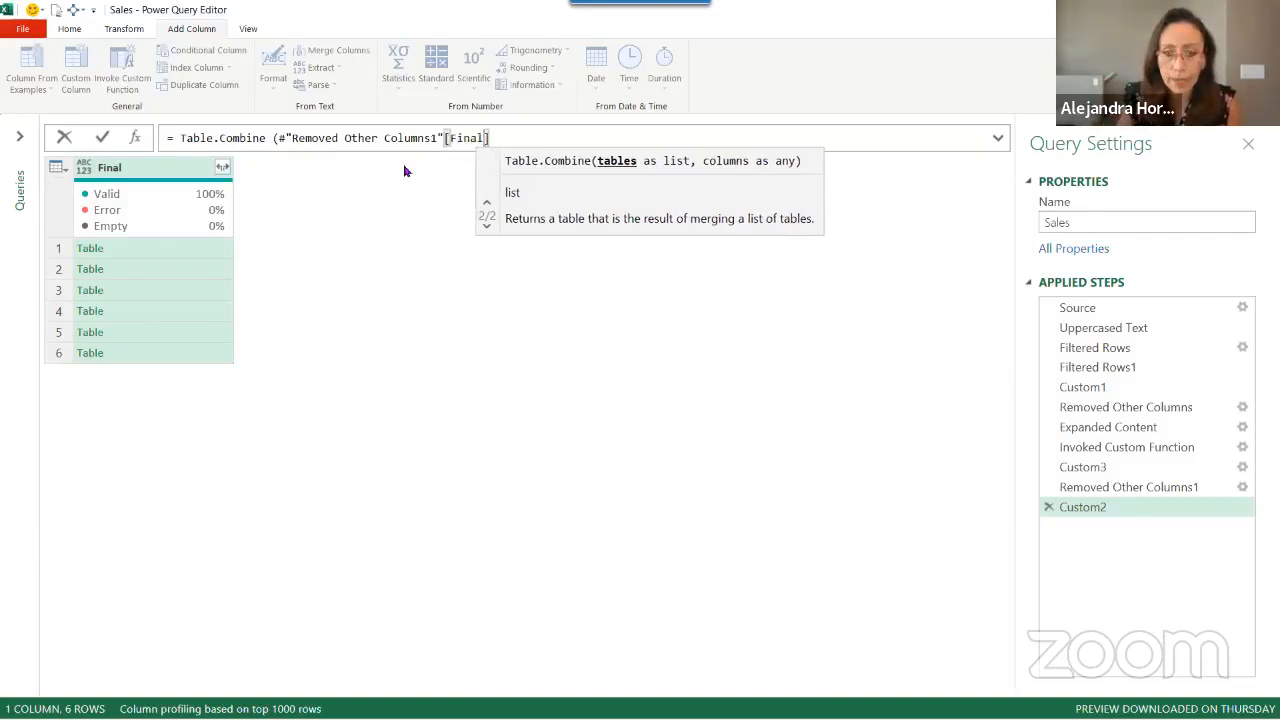
pyautogui.write('])')
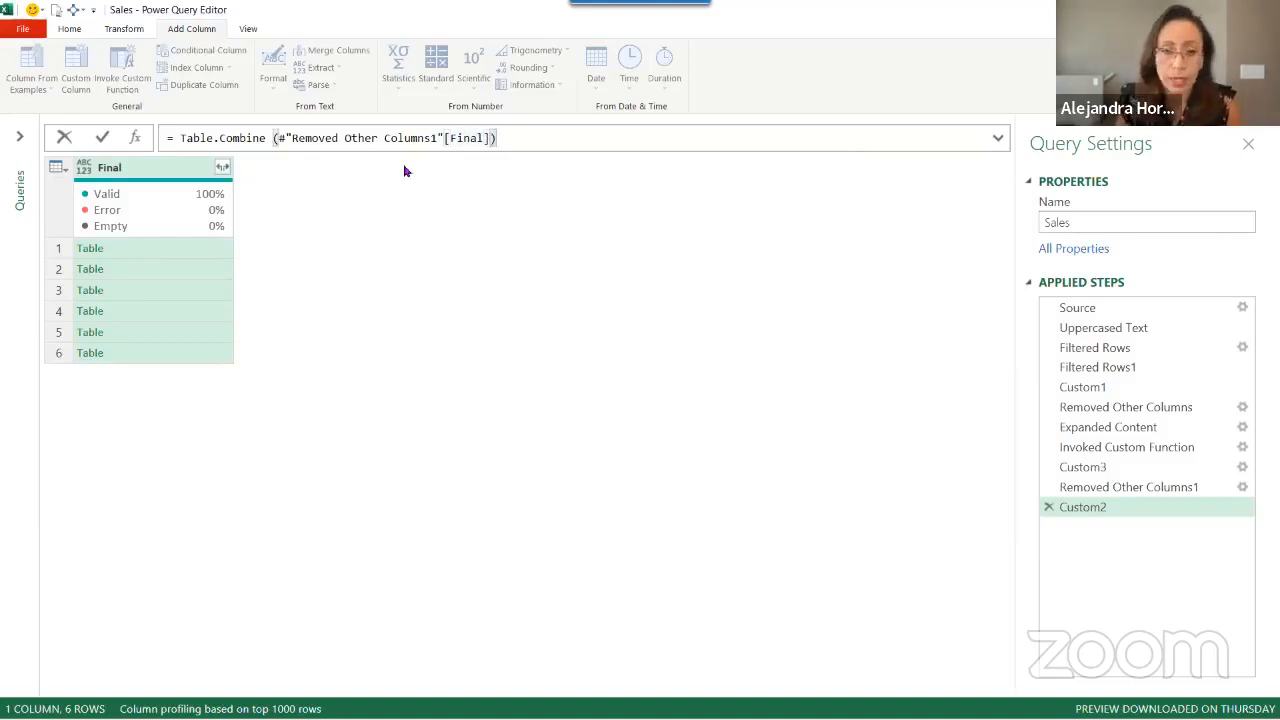
pyautogui.press('Return')
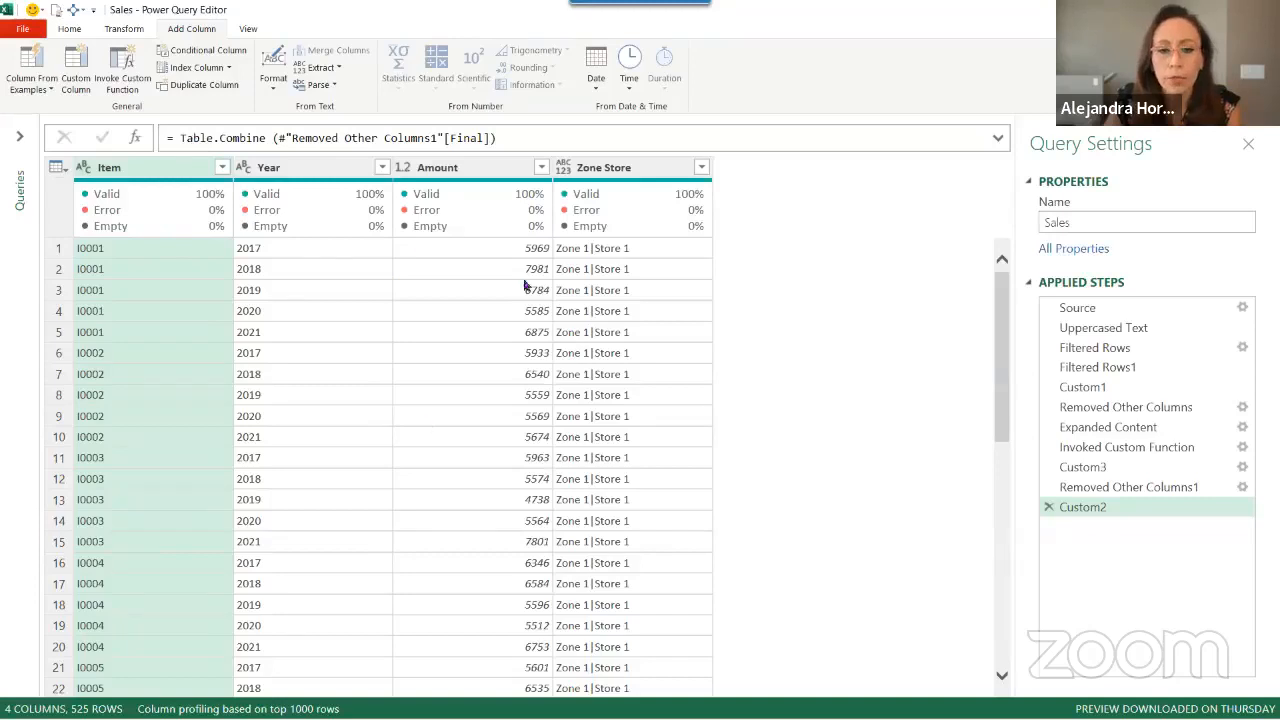
# Split the Zone Store column at each occurrence of the custom delimiter | and delete the automatic Changed Type step
pyautogui.click(998, 137)
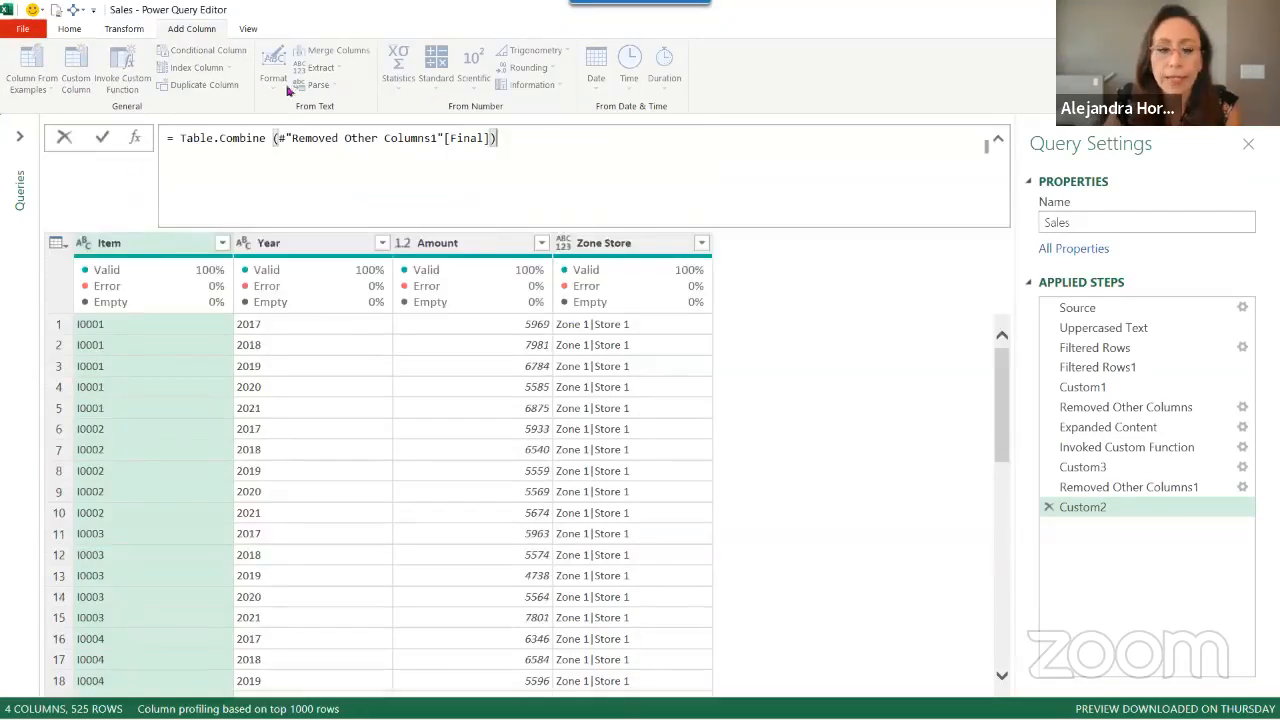
pyautogui.click(998, 142)
pyautogui.click(624, 170)
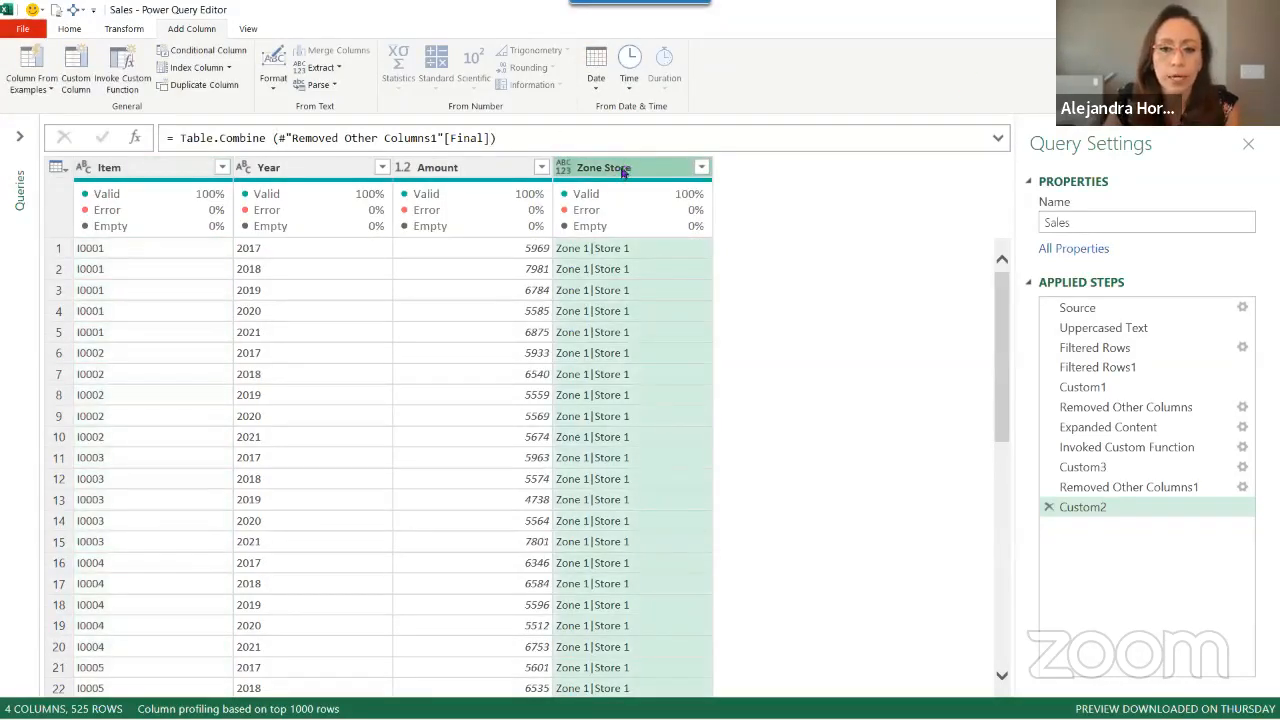
pyautogui.rightClick(622, 171)
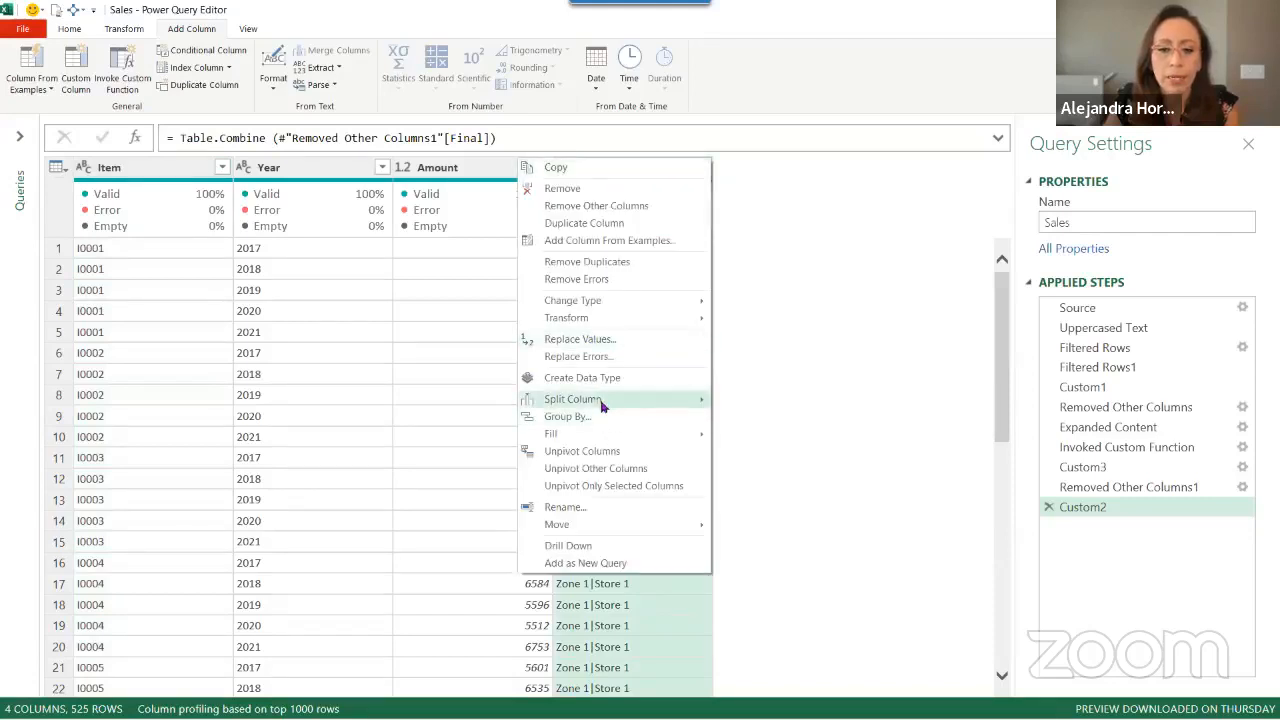
pyautogui.moveTo(603, 400)
pyautogui.click(755, 400)
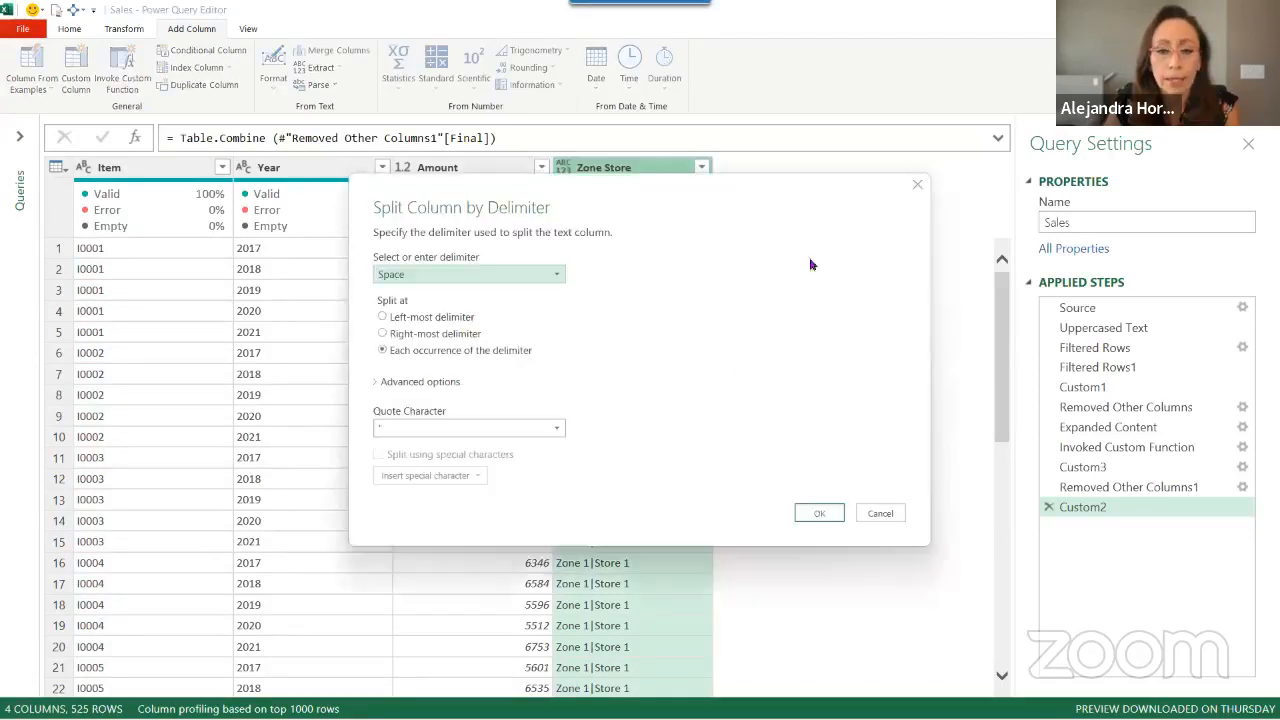
pyautogui.click(557, 274)
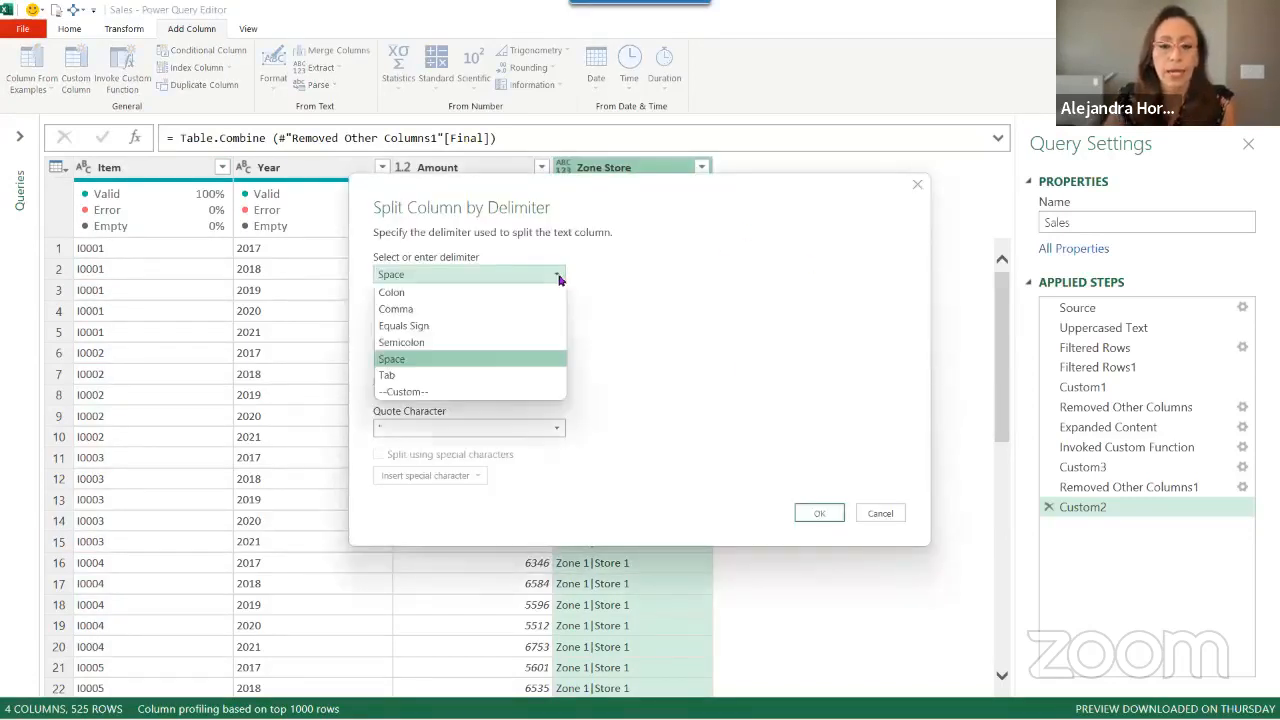
pyautogui.click(494, 392)
pyautogui.click(501, 294)
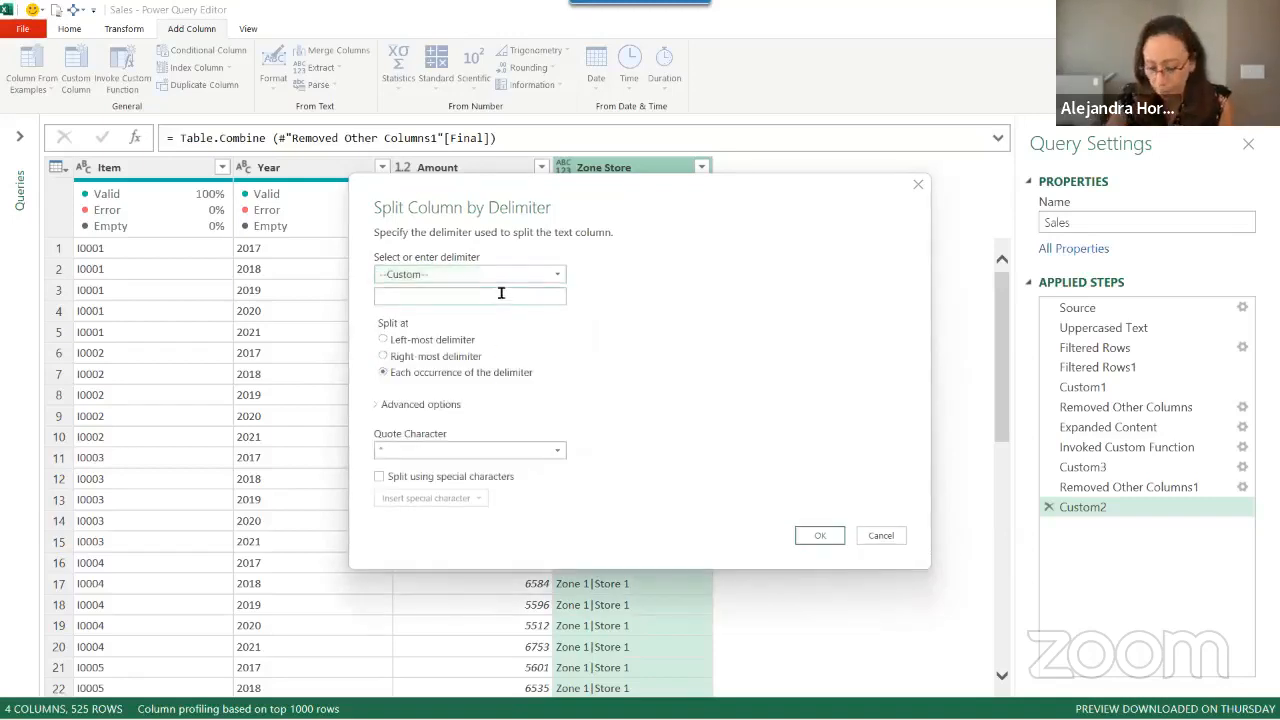
pyautogui.write('|')
pyautogui.click(818, 535)
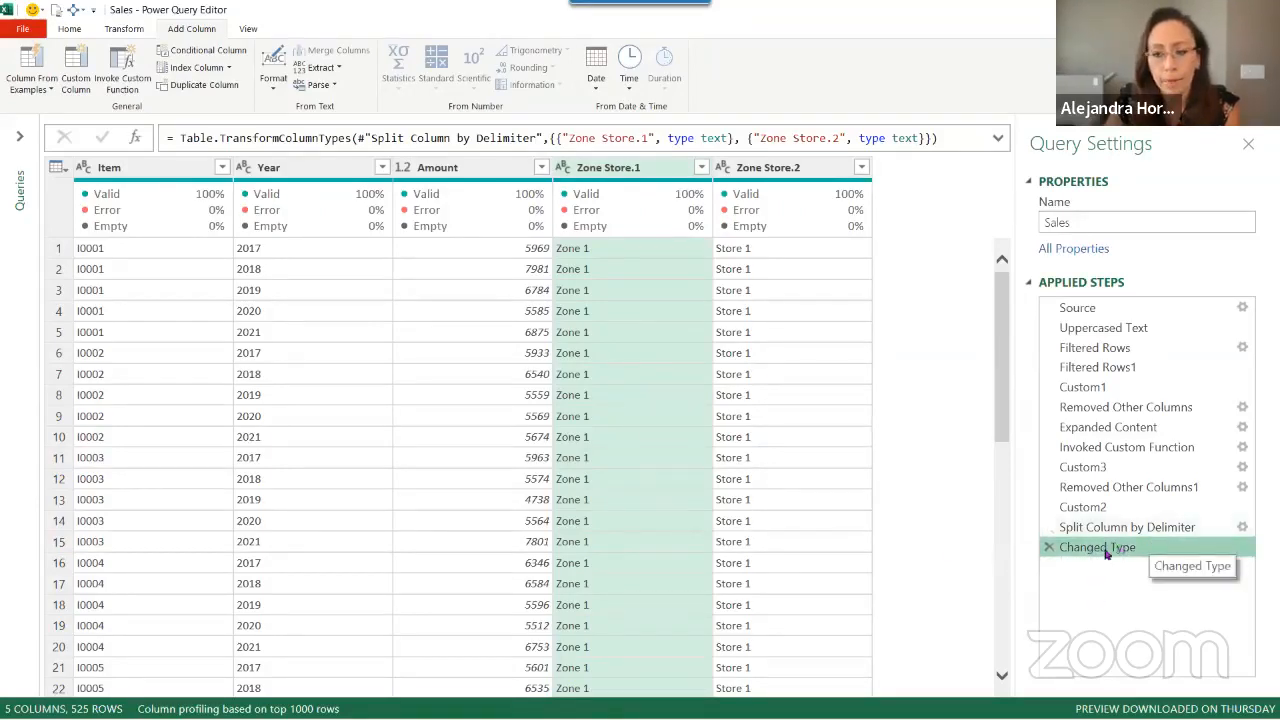
pyautogui.click(1048, 549)
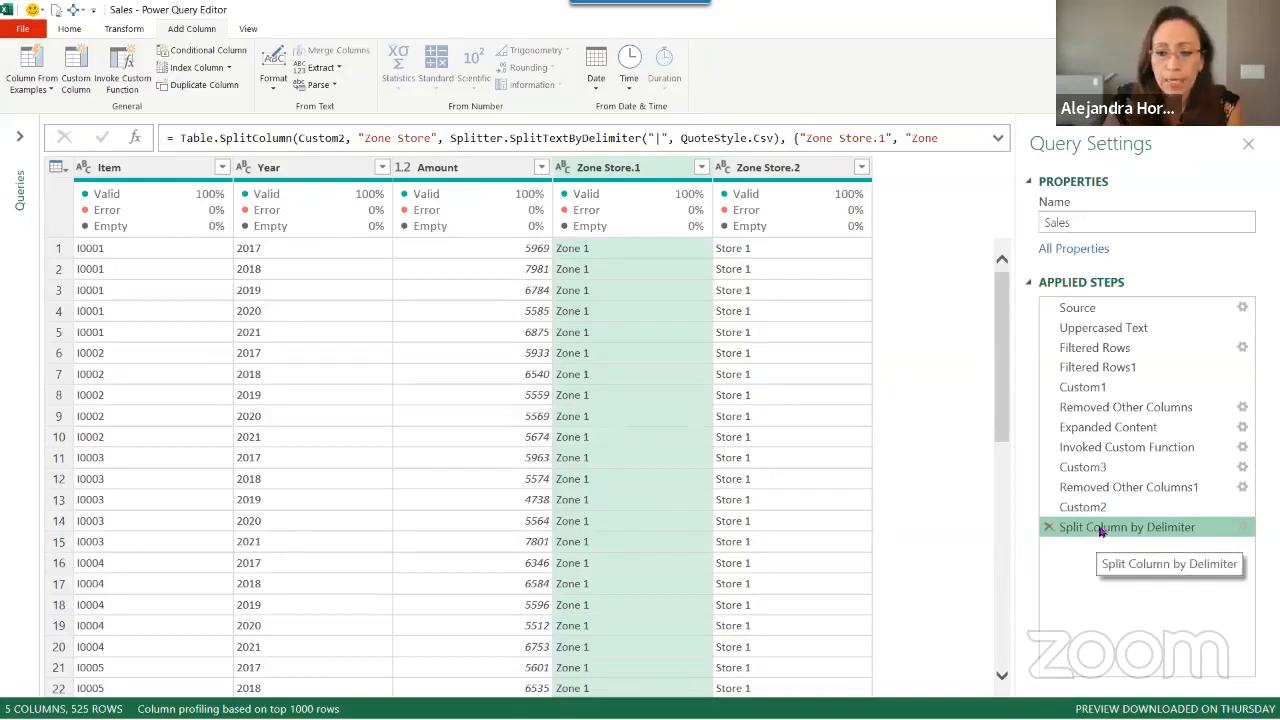
# Rename the split output columns to "Zone" and "Store" directly in the Table.SplitColumn formula and apply it
pyautogui.click(998, 138)
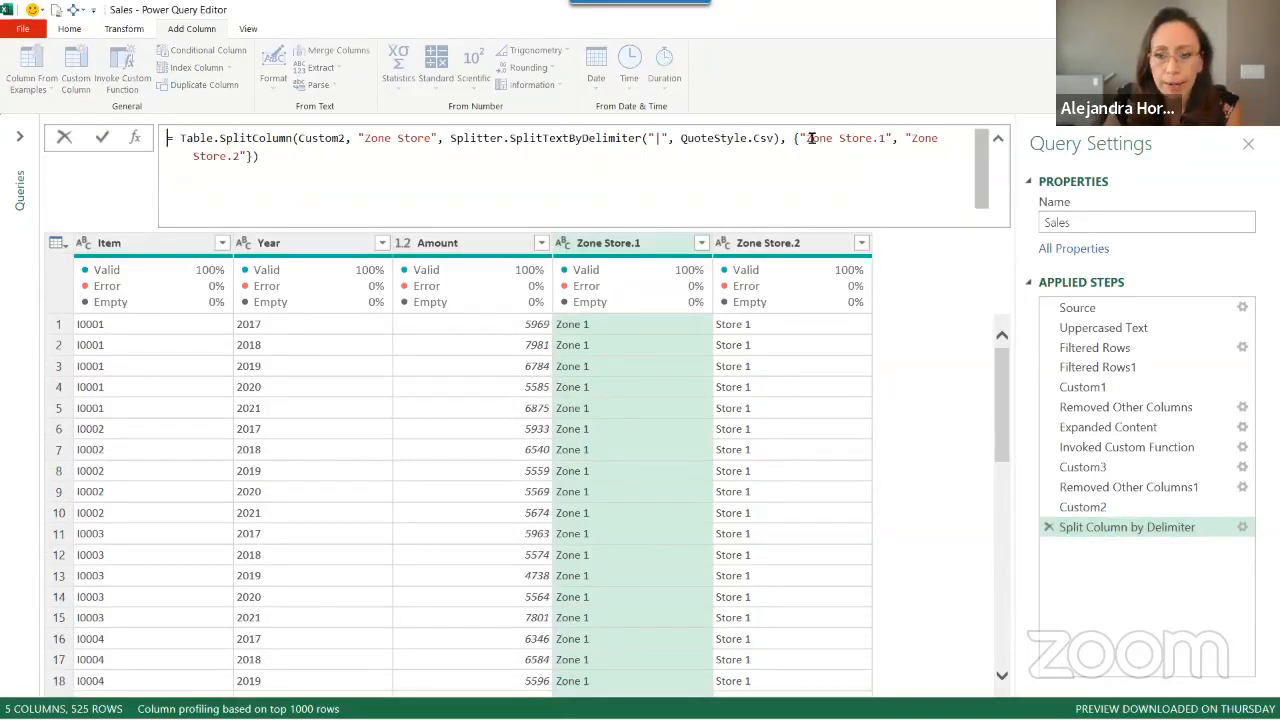
pyautogui.moveTo(808, 138); pyautogui.dragTo(887, 138)
pyautogui.click(887, 177)
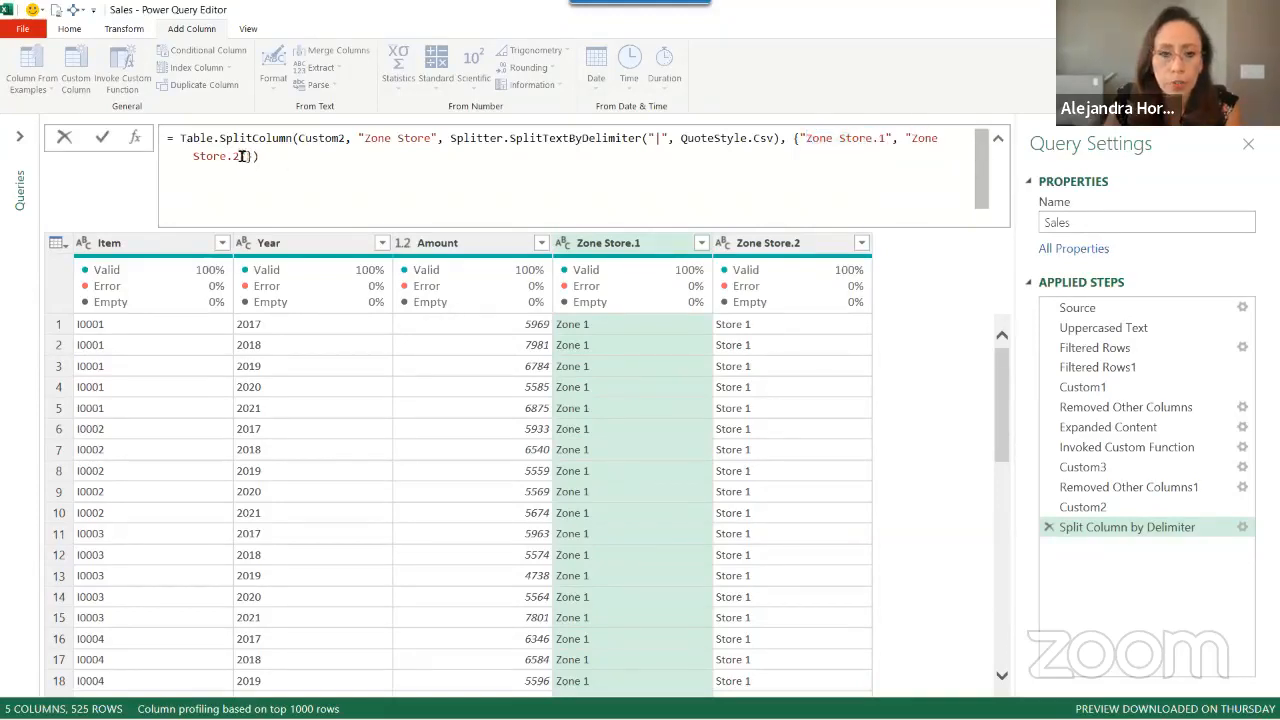
pyautogui.doubleClick(664, 243)
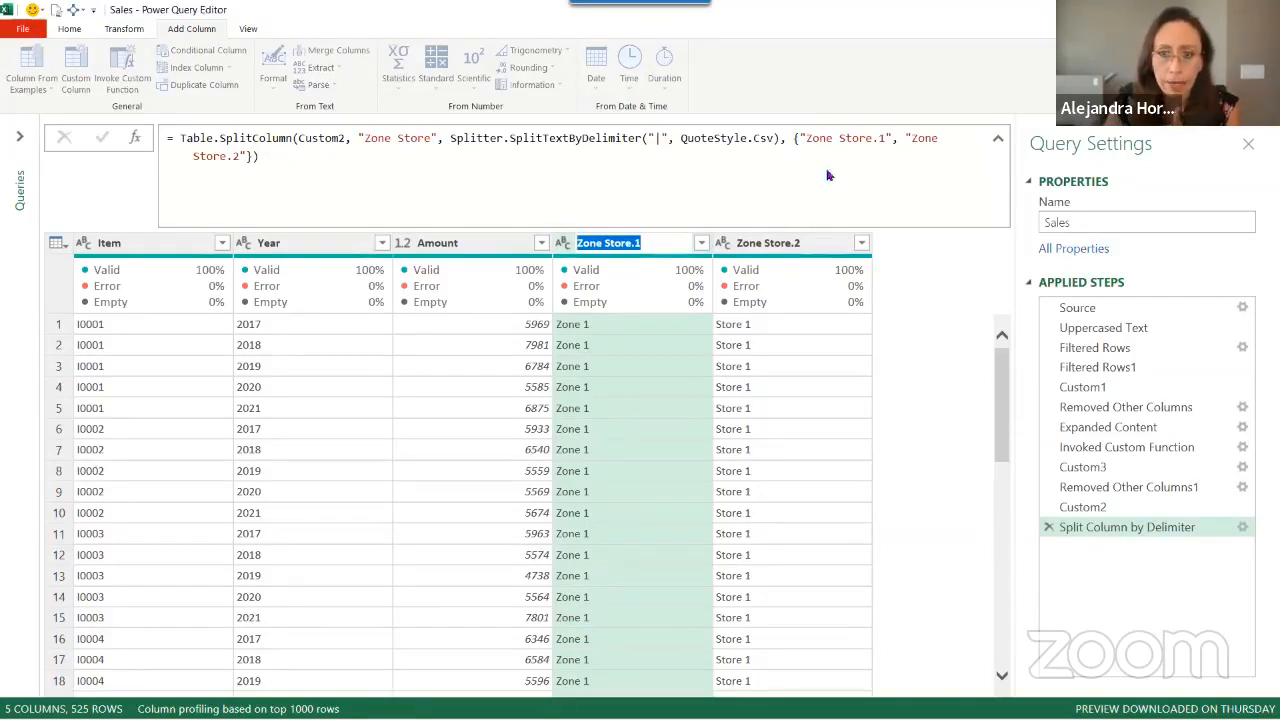
pyautogui.click(804, 135)
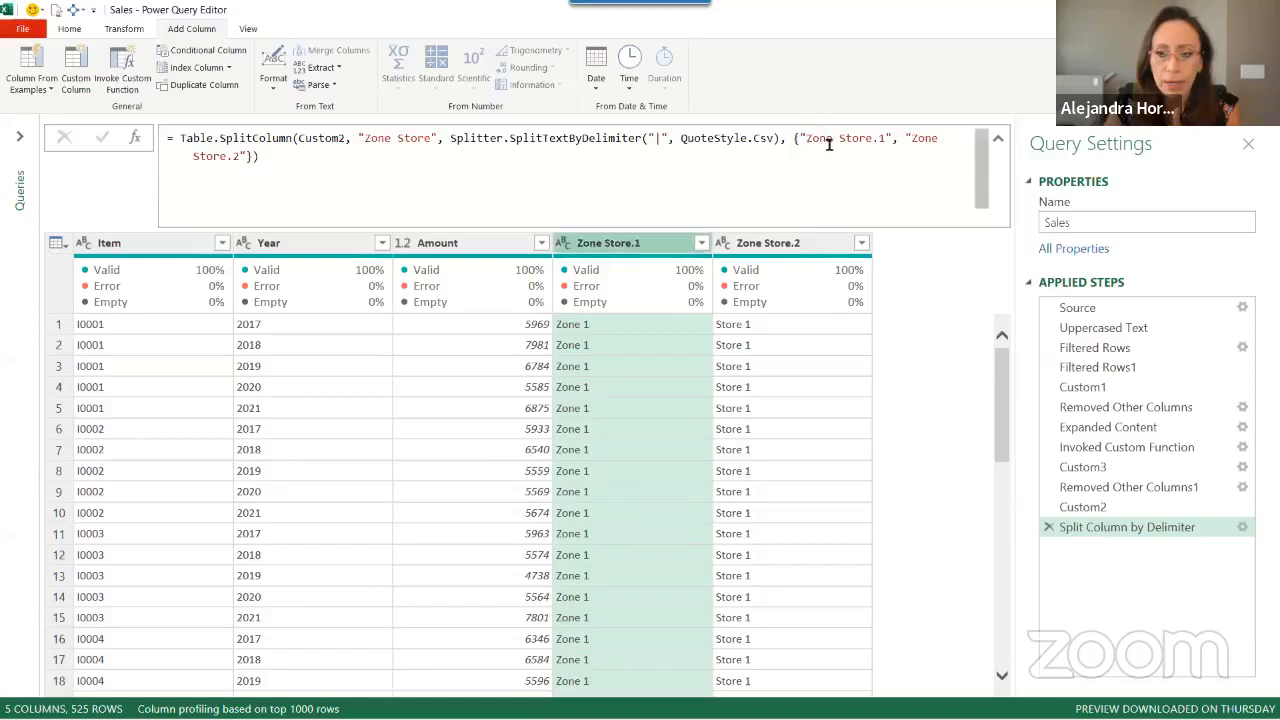
pyautogui.moveTo(838, 138); pyautogui.dragTo(893, 138)
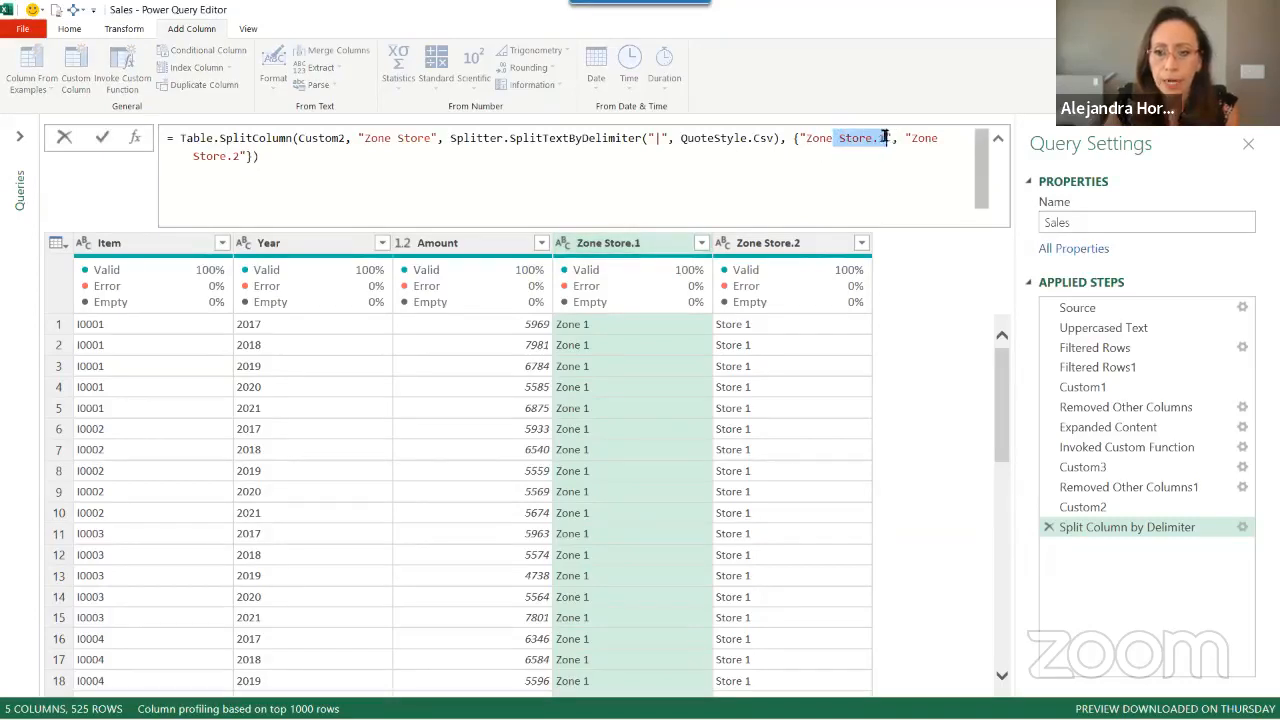
pyautogui.press('BackSpace')
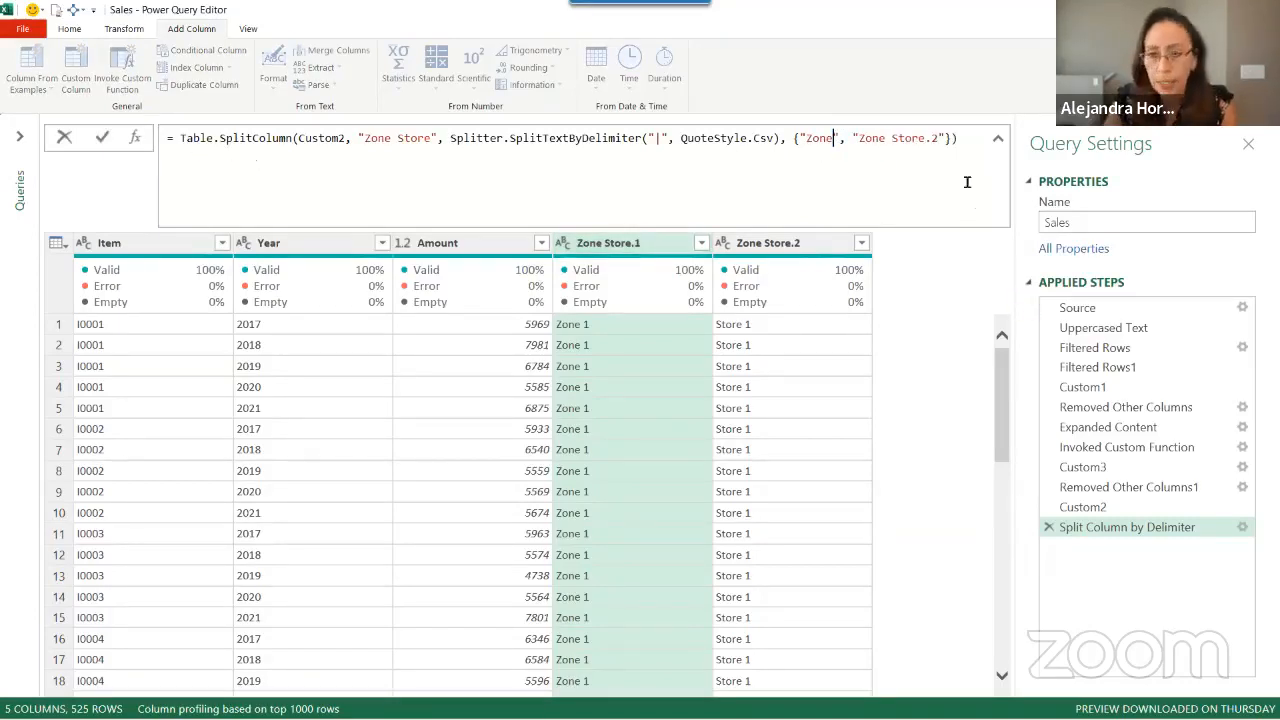
pyautogui.doubleClick(866, 138)
pyautogui.press('BackSpace')
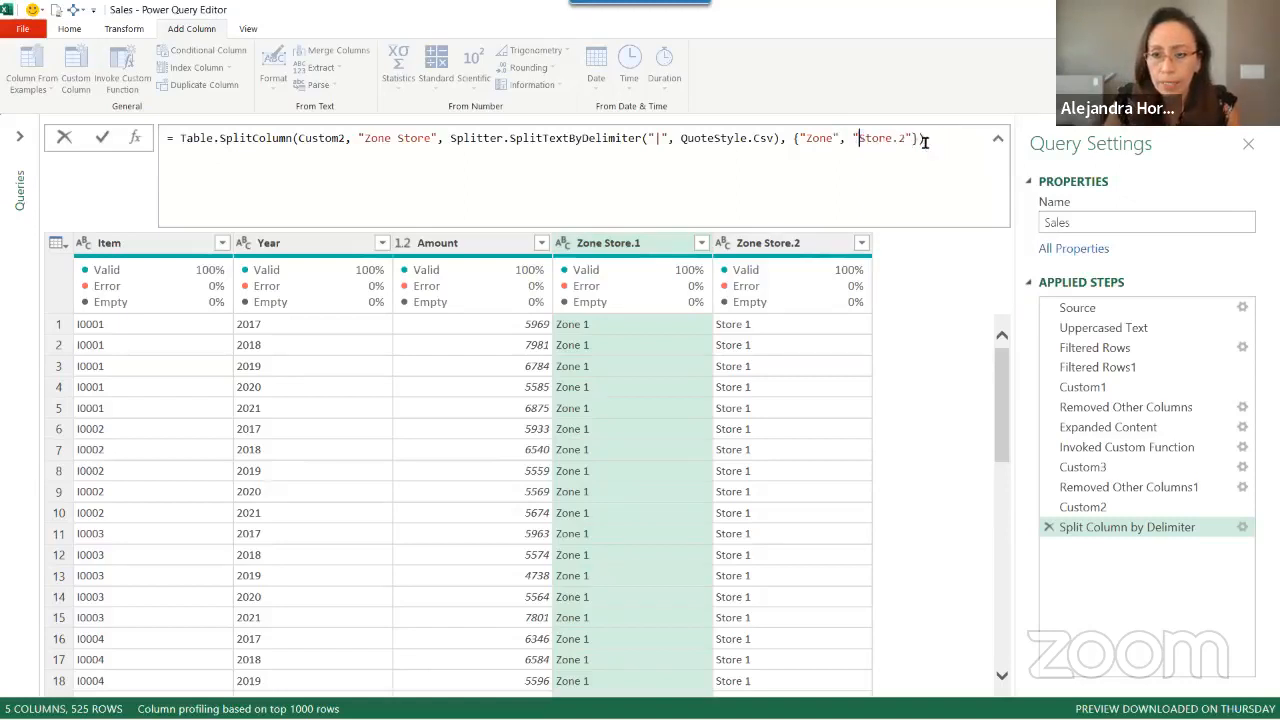
pyautogui.doubleClick(899, 140)
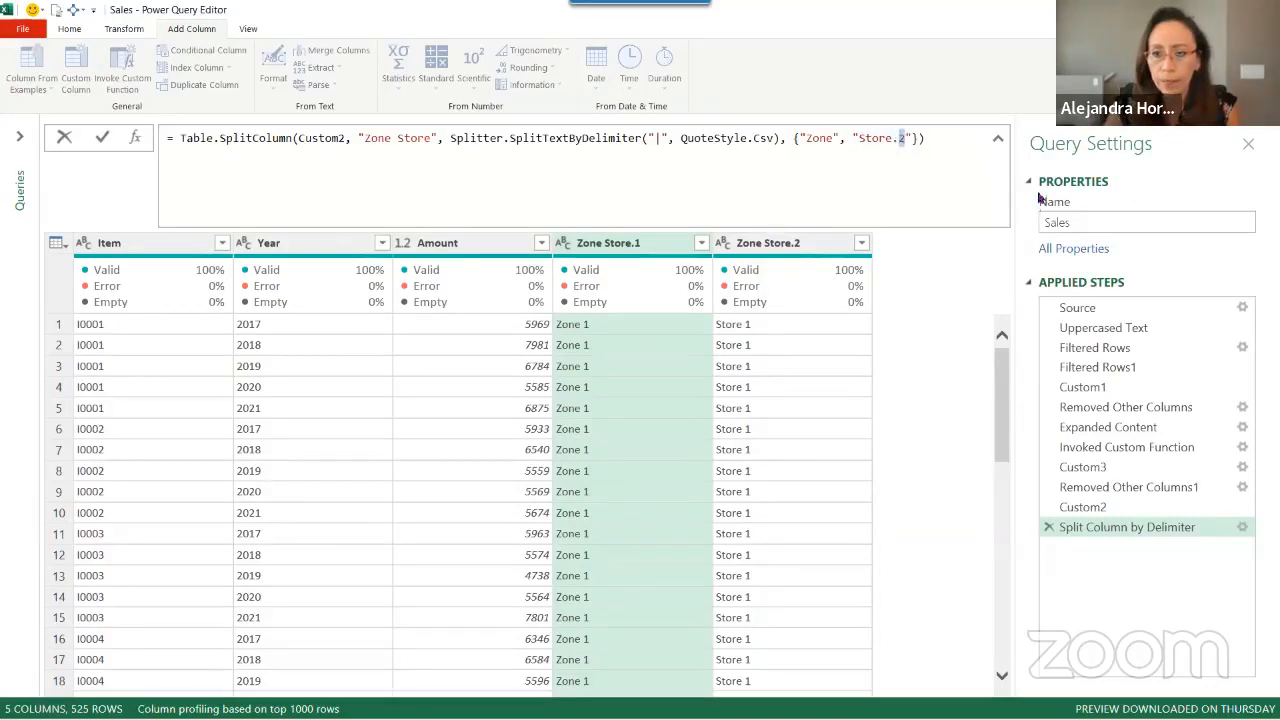
pyautogui.press('BackSpace')
pyautogui.press('BackSpace')
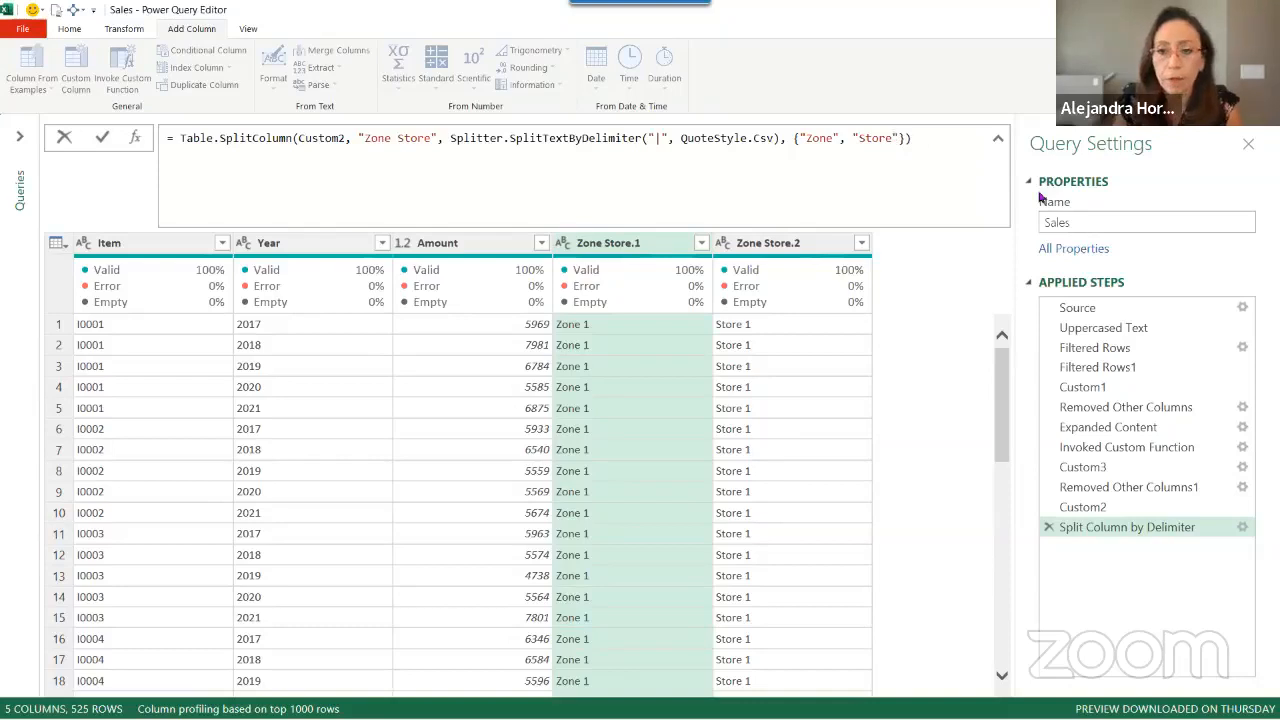
pyautogui.press('Return')
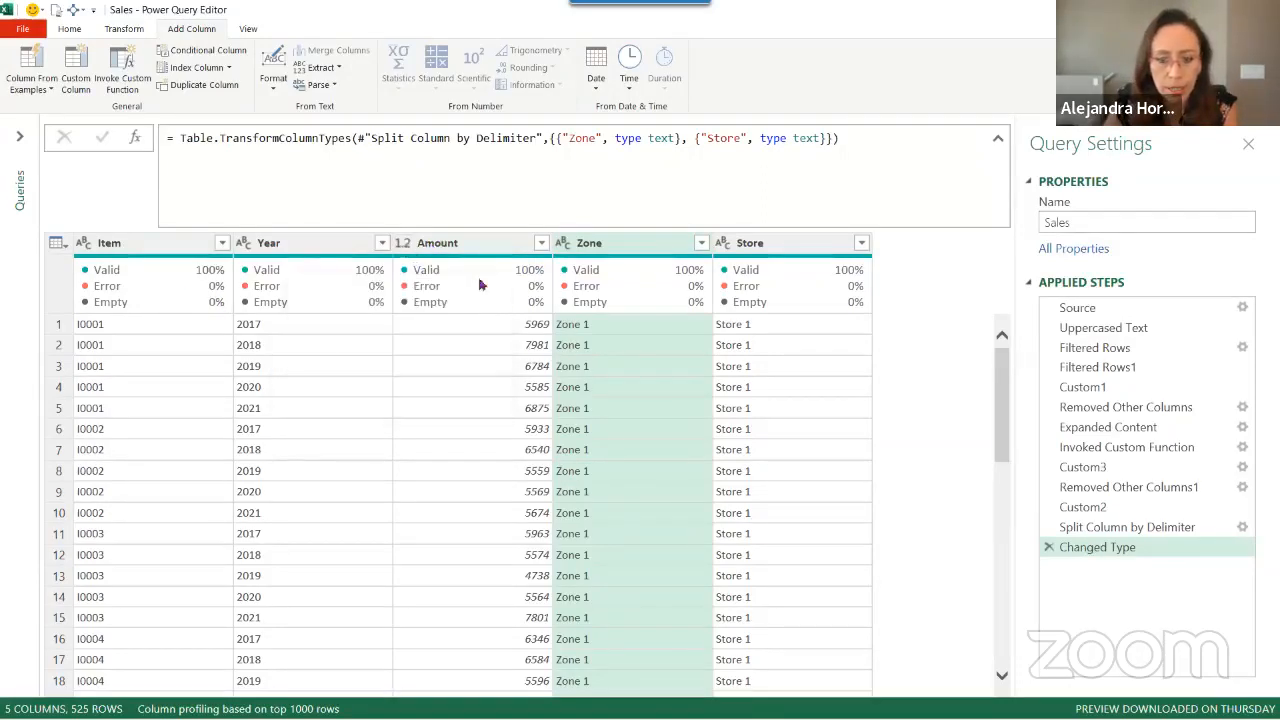
# Set the data type of the Amount and Year columns to Whole Number
pyautogui.click(406, 244)
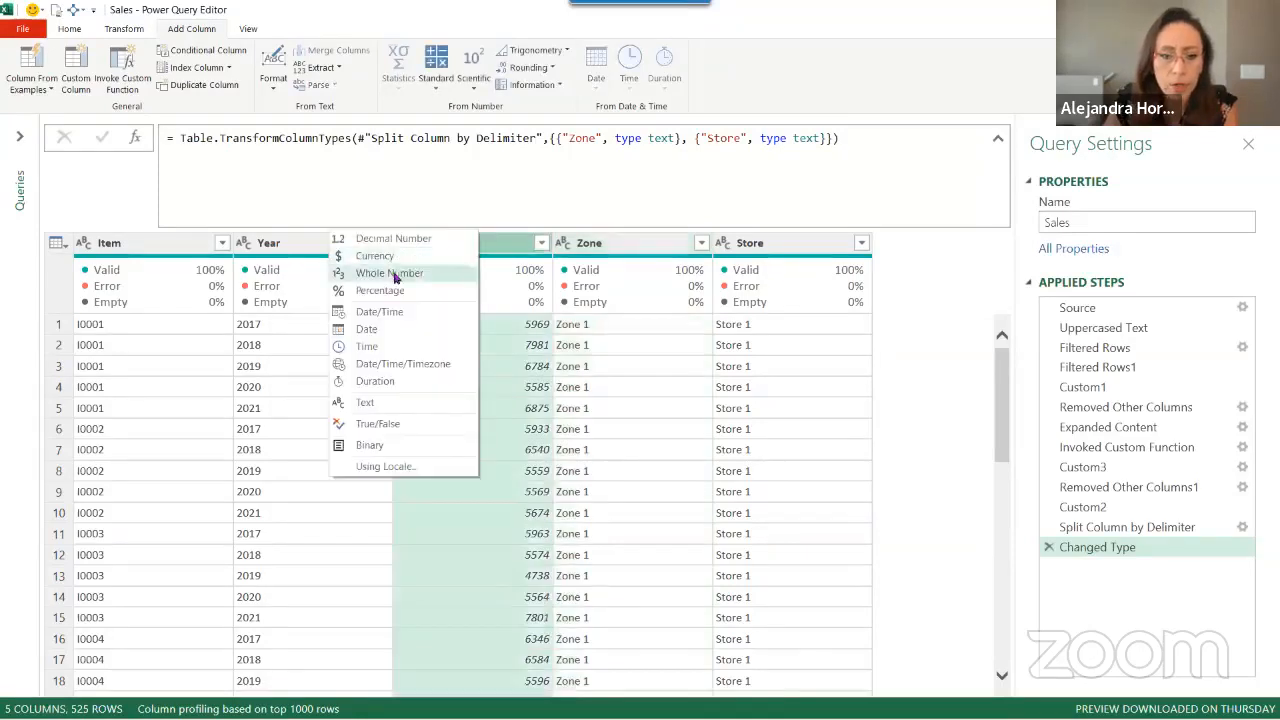
pyautogui.click(400, 273)
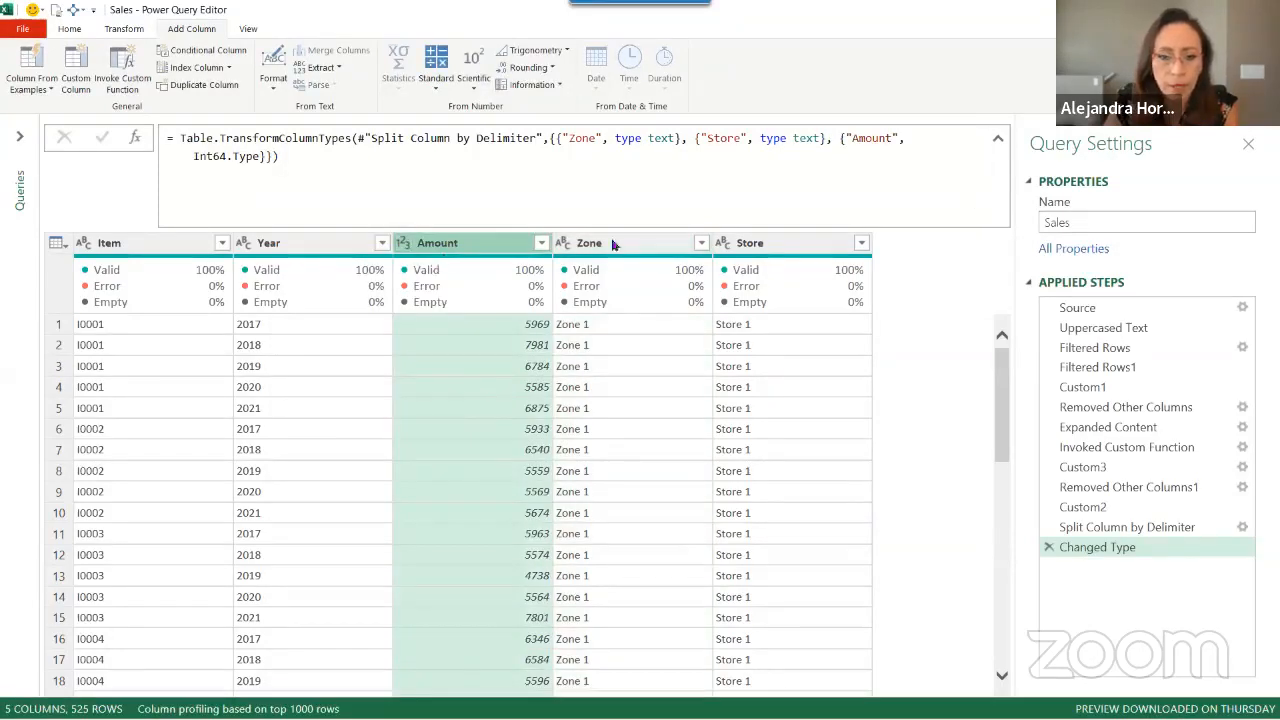
pyautogui.click(249, 249)
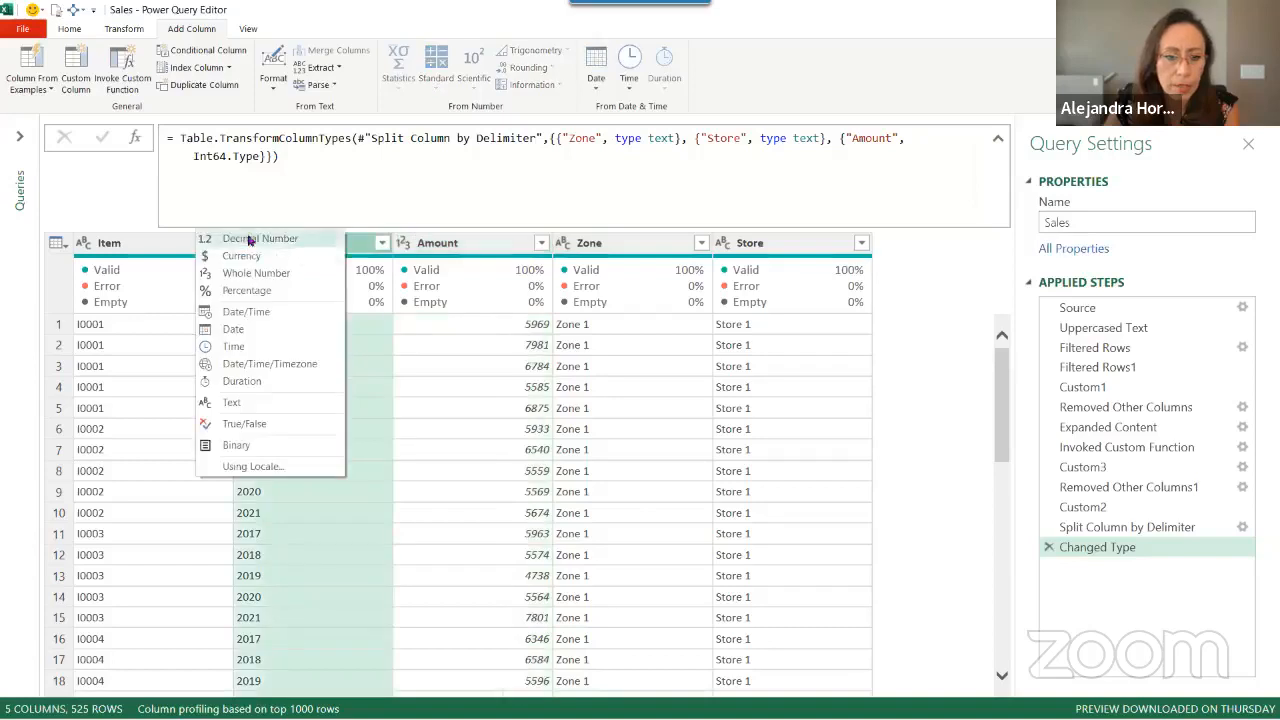
pyautogui.click(248, 274)
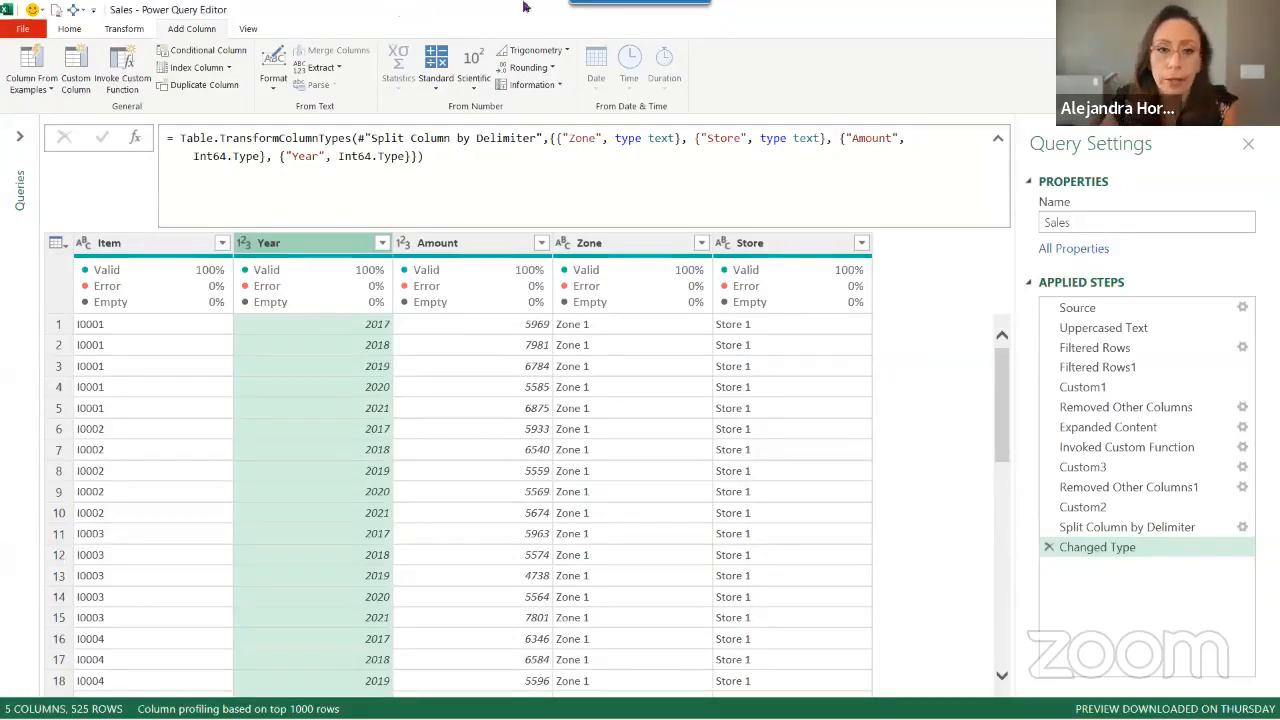
# Close the query editor and load the queries to the workbook as connections only
pyautogui.click(79, 31)
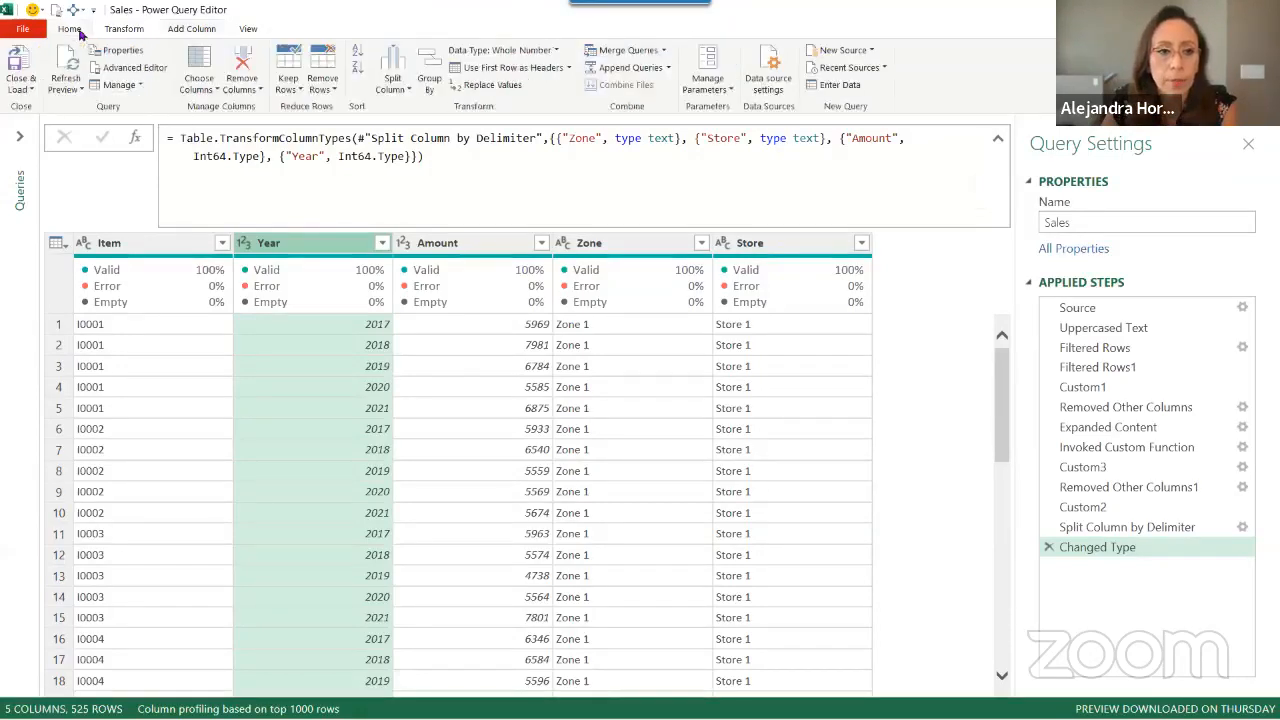
pyautogui.click(27, 92)
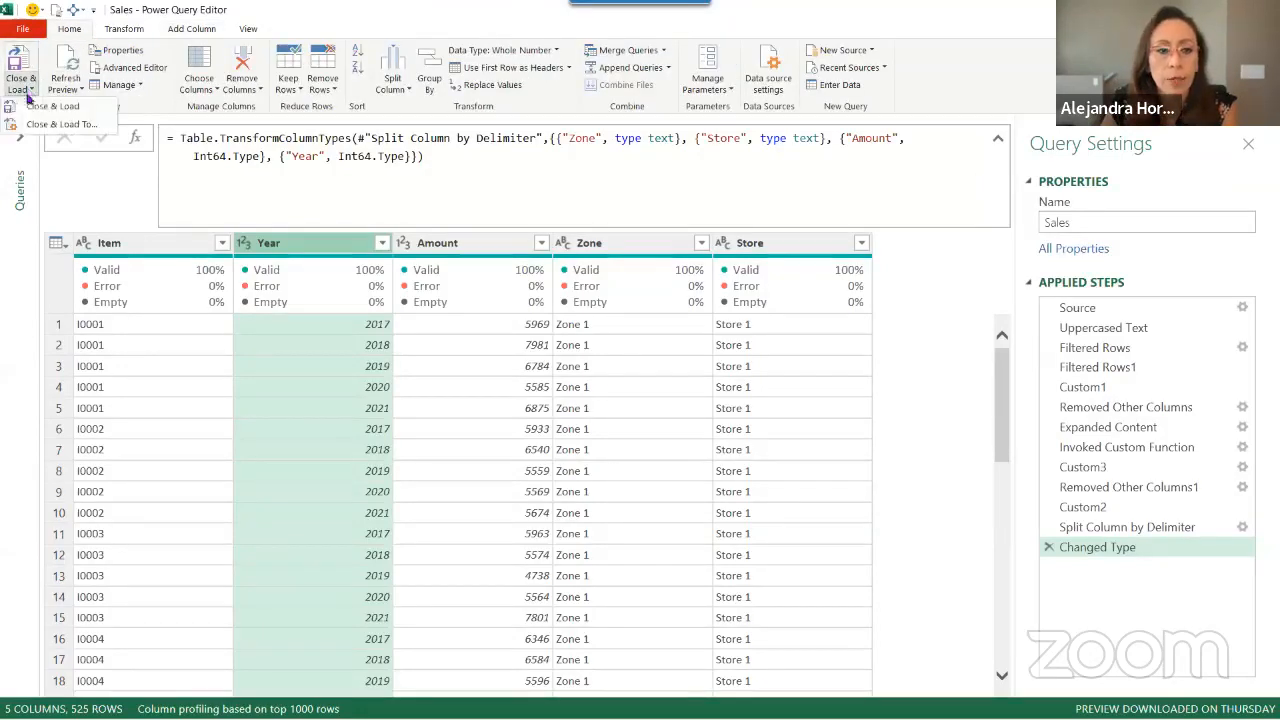
pyautogui.click(37, 125)
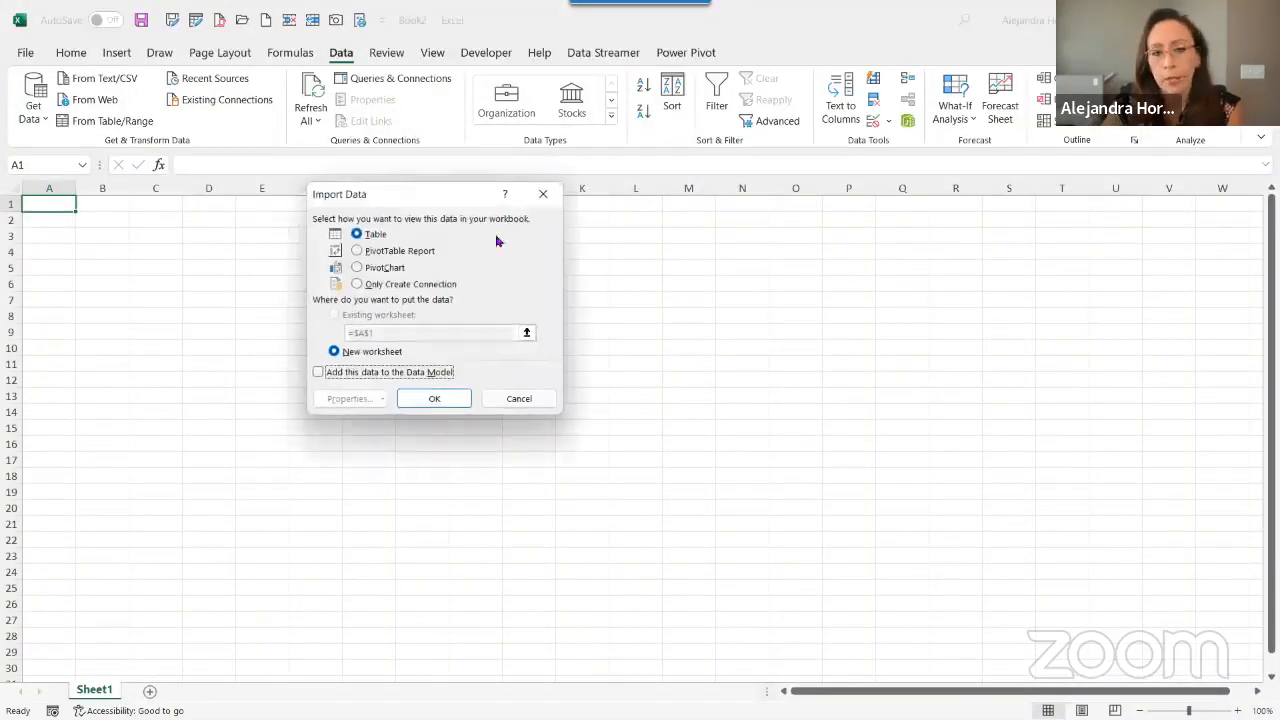
pyautogui.moveTo(449, 196); pyautogui.dragTo(575, 187)
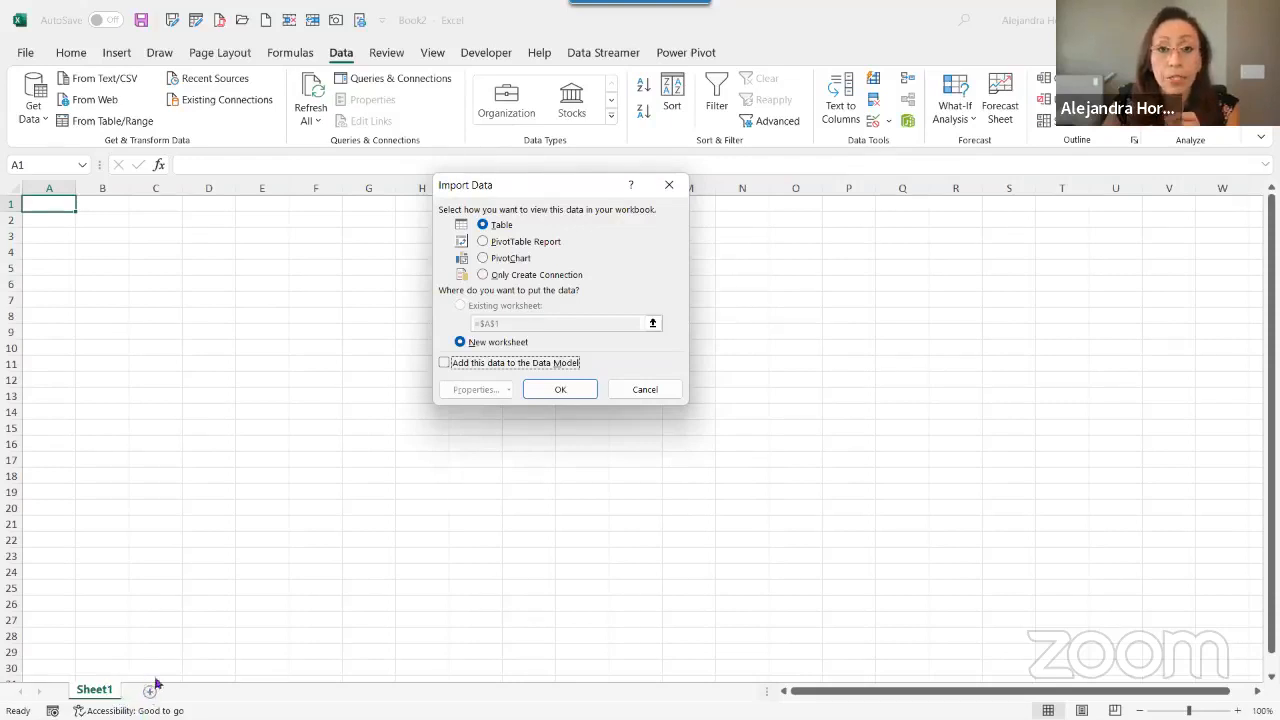
pyautogui.click(551, 277)
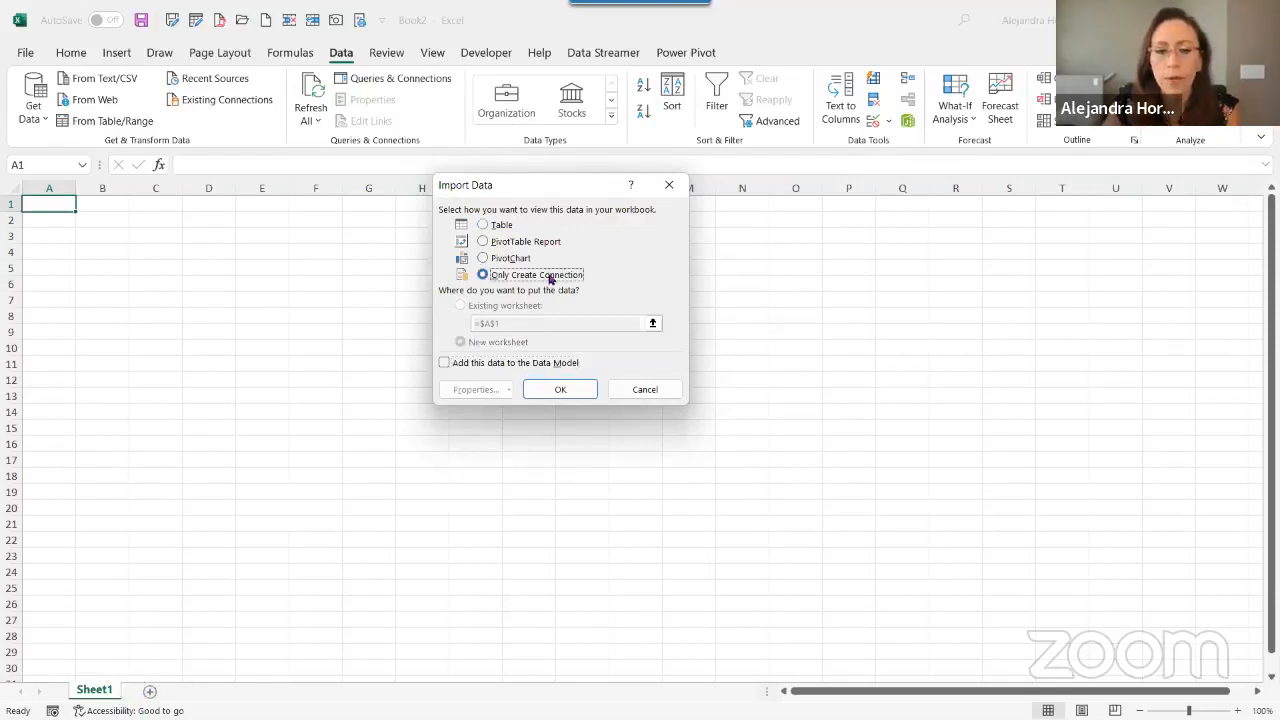
pyautogui.click(559, 390)
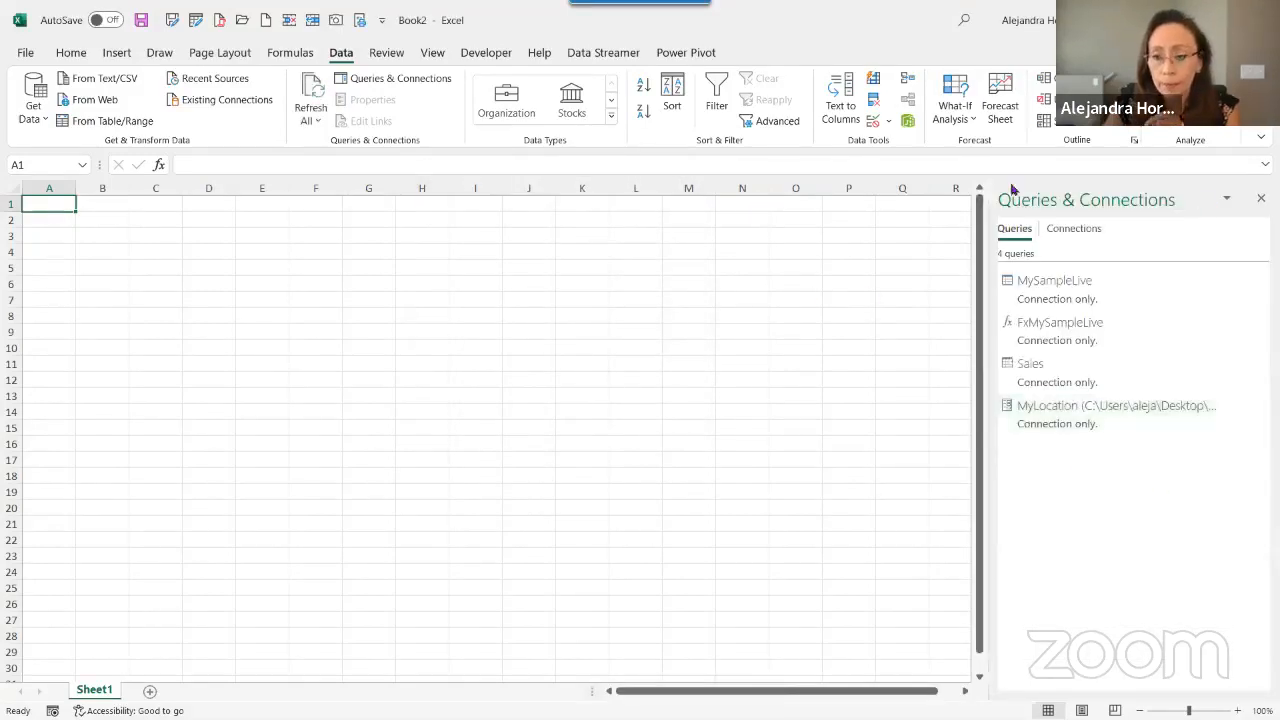
# Load the Sales query as a PivotTable Report on the existing worksheet at Sheet1 cell B2
pyautogui.click(1058, 372)
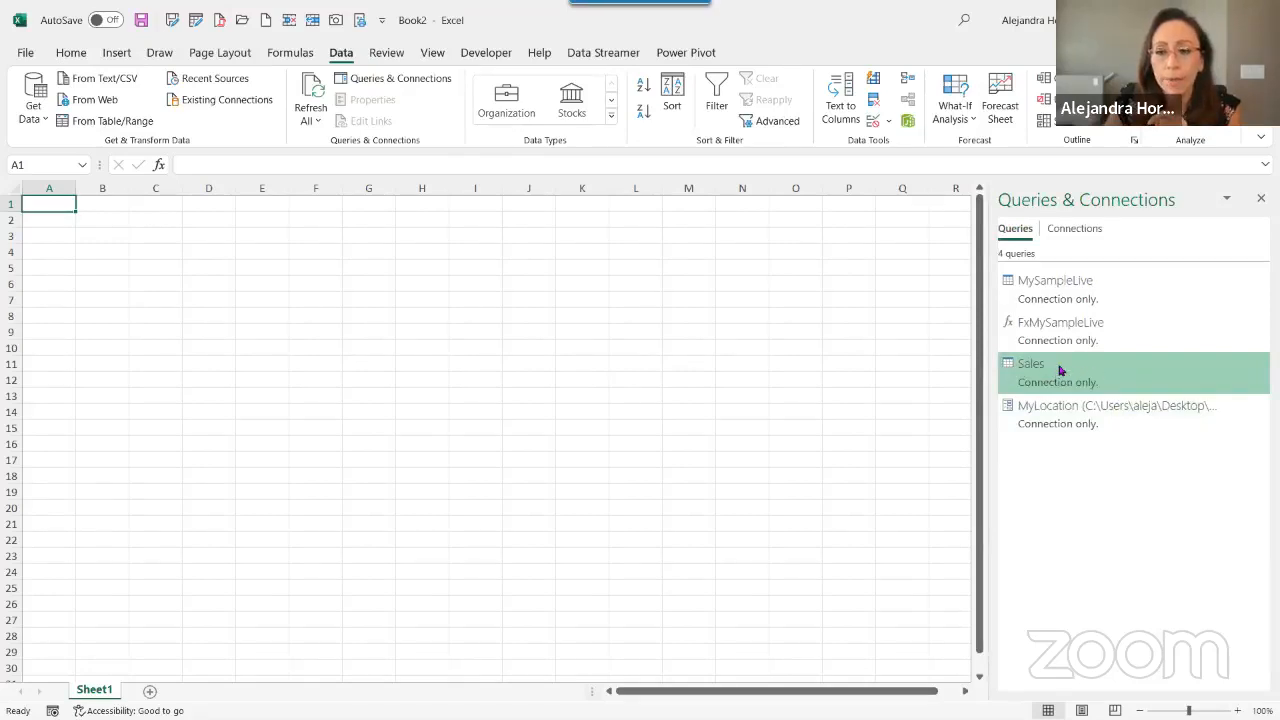
pyautogui.rightClick(1060, 370)
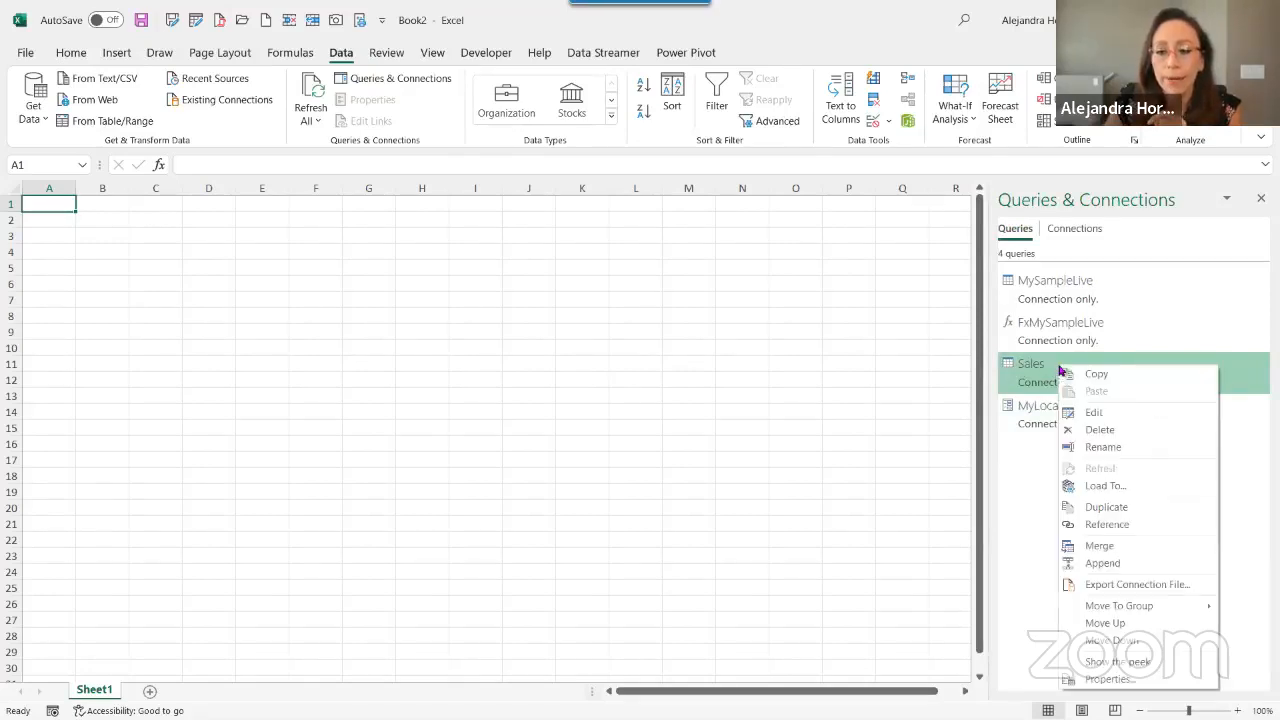
pyautogui.click(1120, 488)
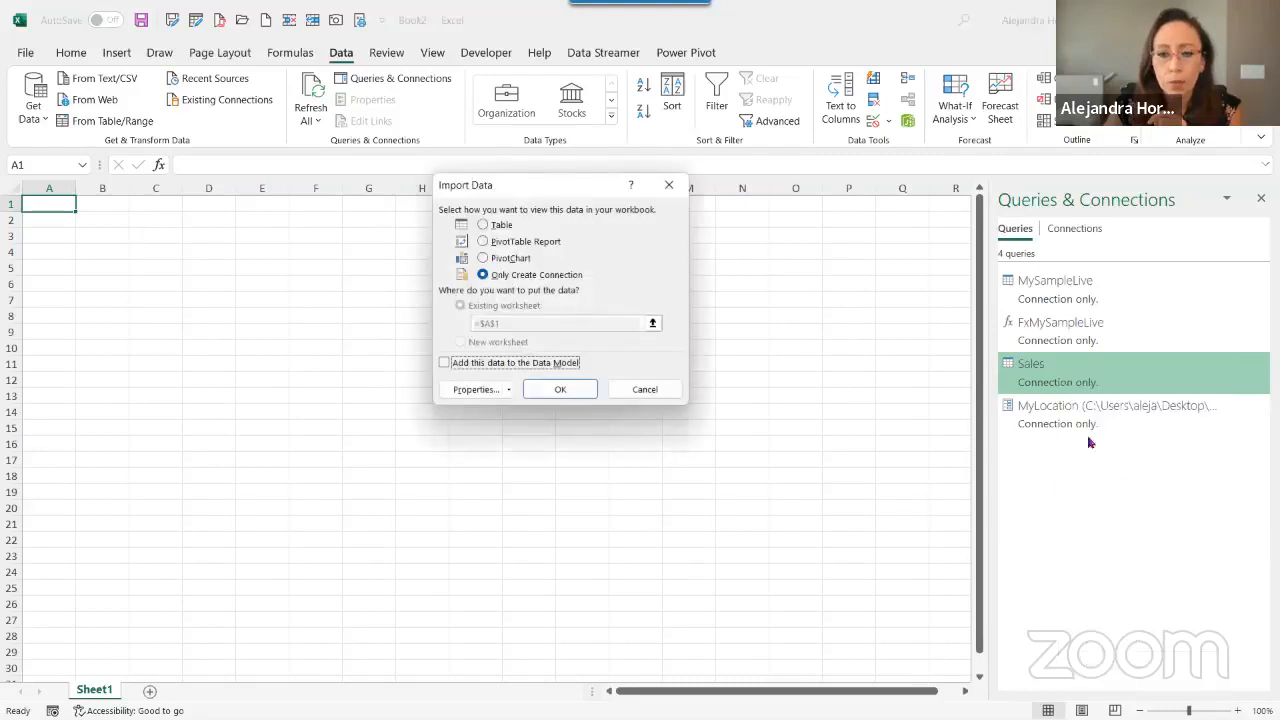
pyautogui.click(506, 242)
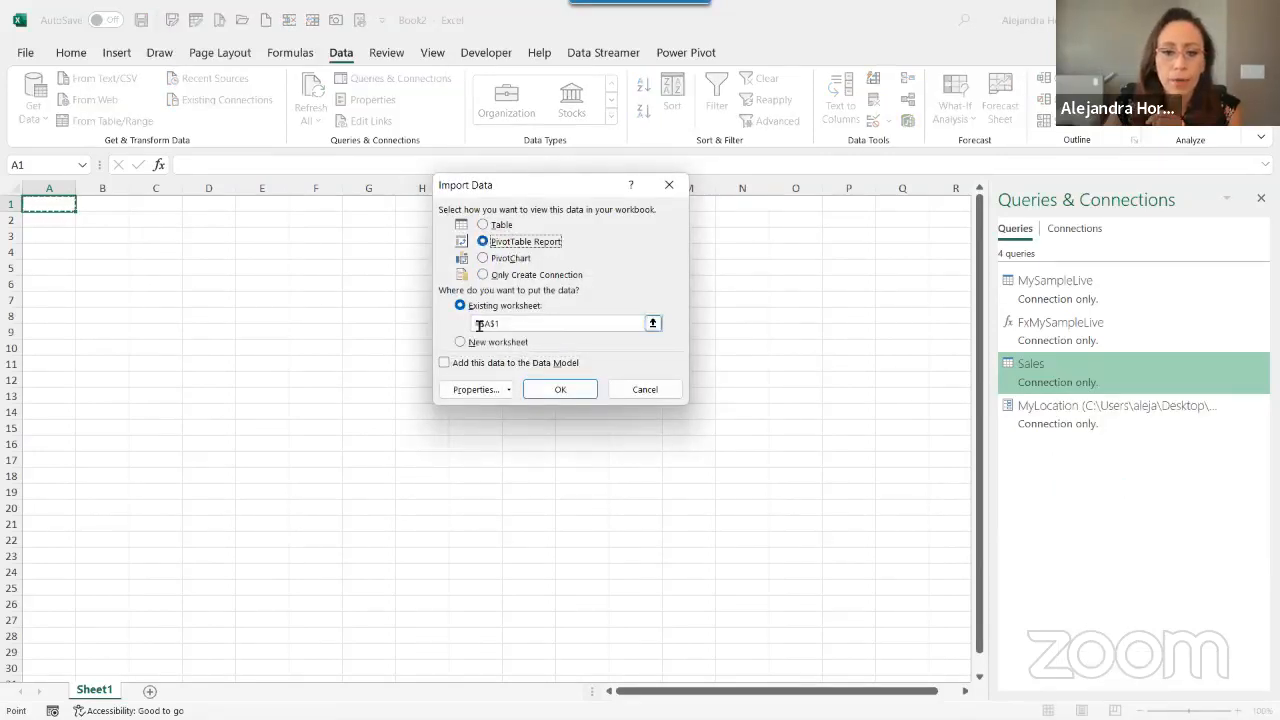
pyautogui.click(106, 219)
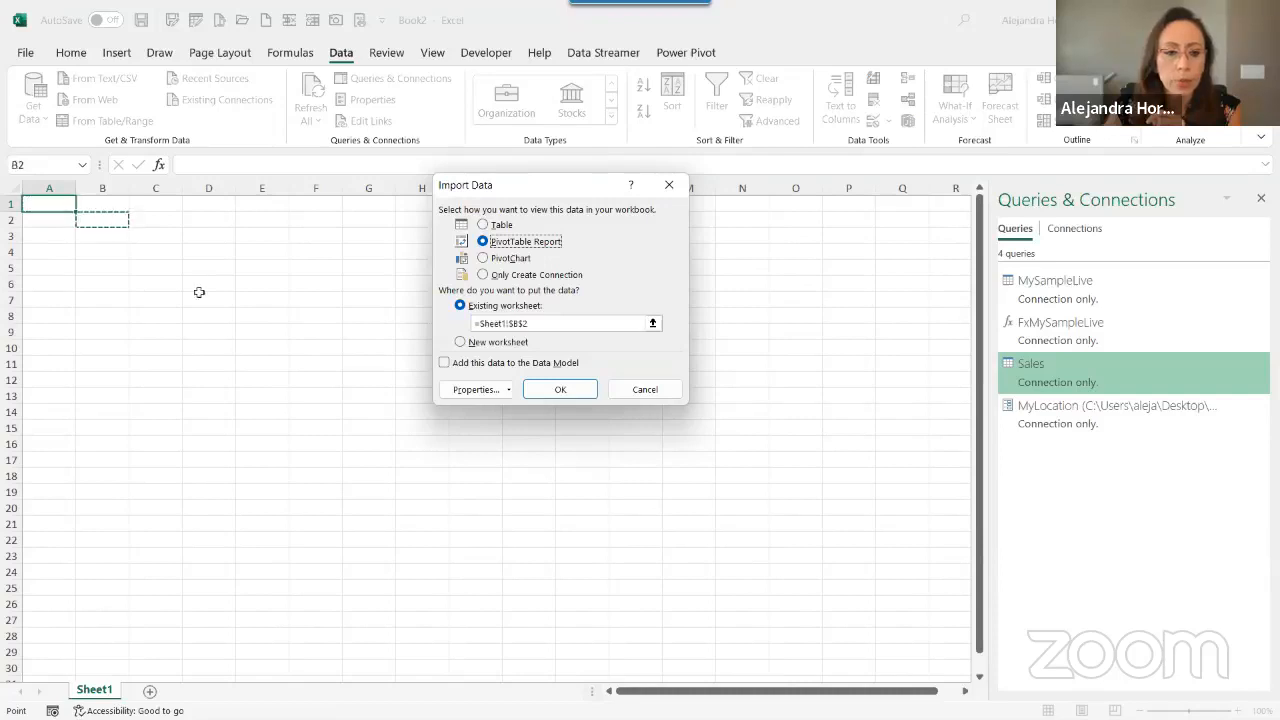
pyautogui.click(567, 390)
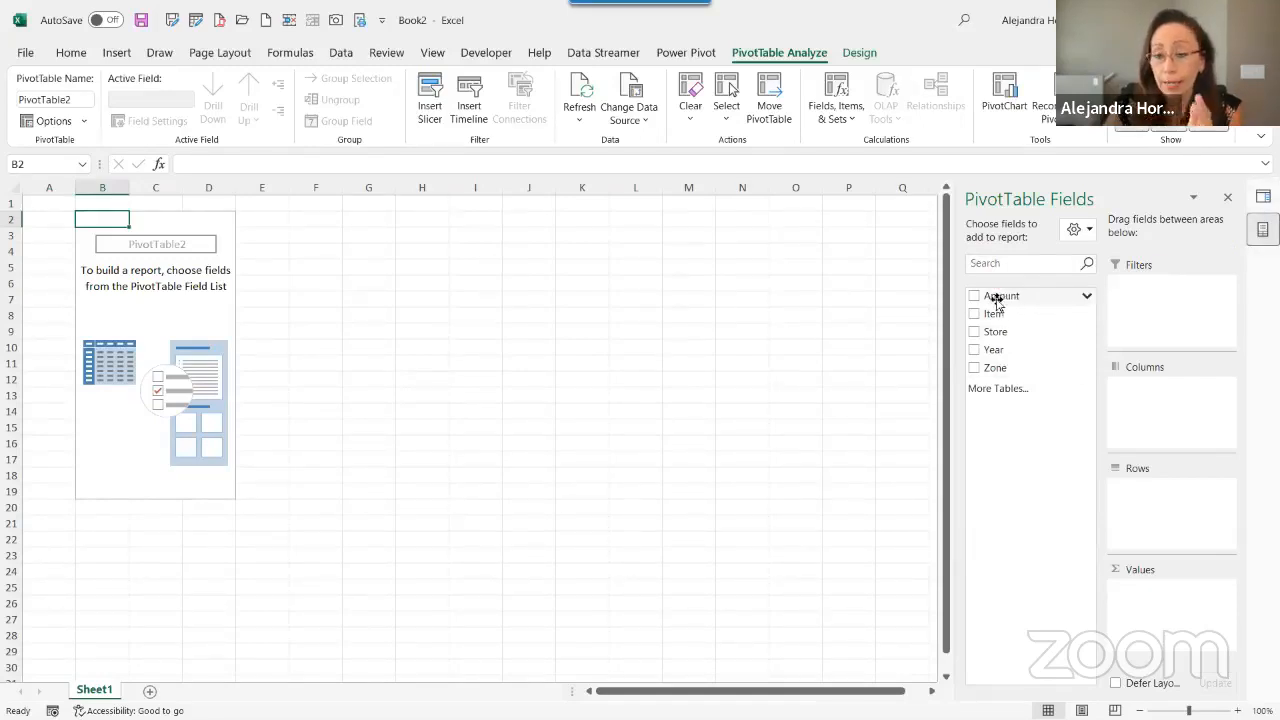
# Build the PivotTable with the sum of Amount as values, Store in rows and Year in columns
pyautogui.moveTo(996, 300); pyautogui.dragTo(1160, 580)
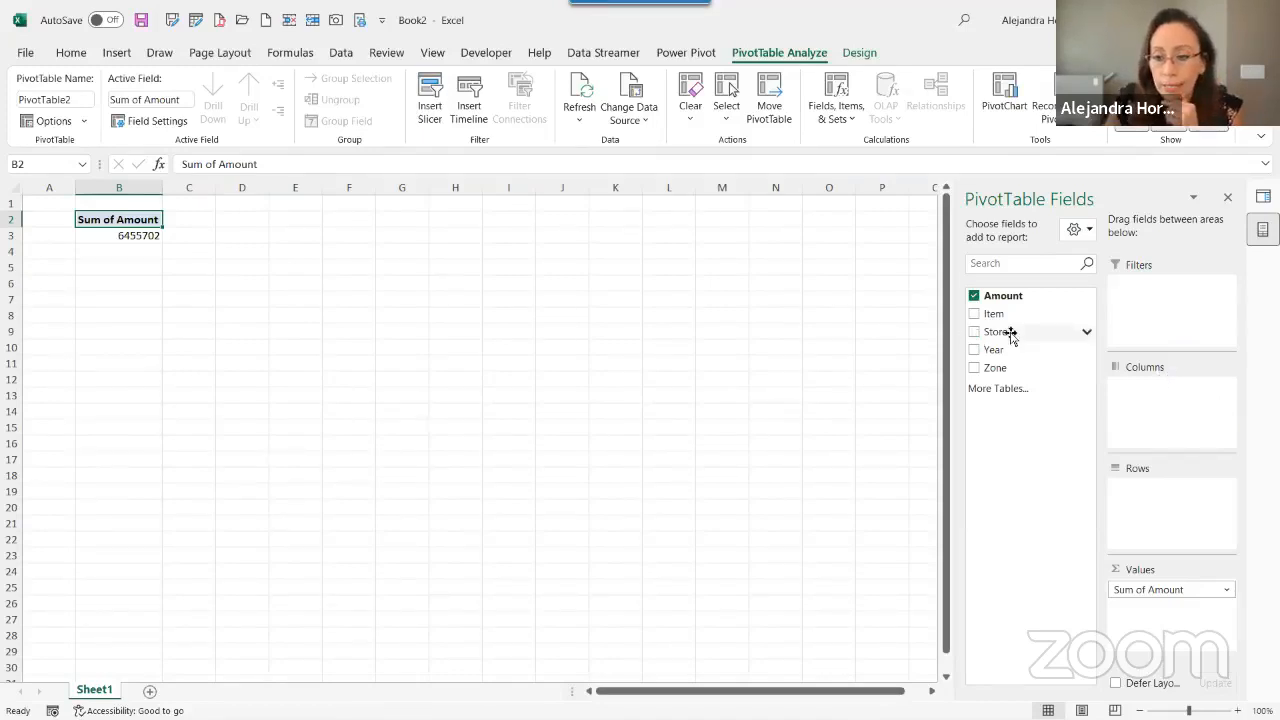
pyautogui.moveTo(1010, 337); pyautogui.dragTo(1160, 400)
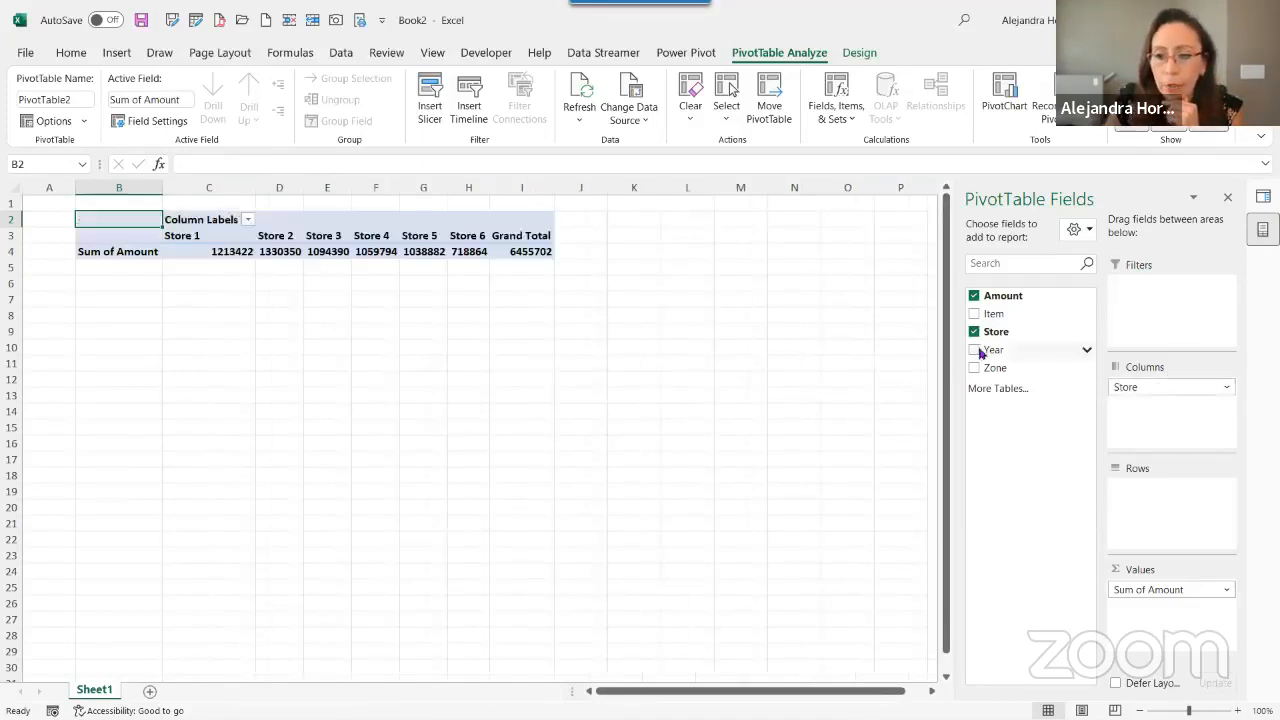
pyautogui.moveTo(981, 352); pyautogui.dragTo(1176, 488)
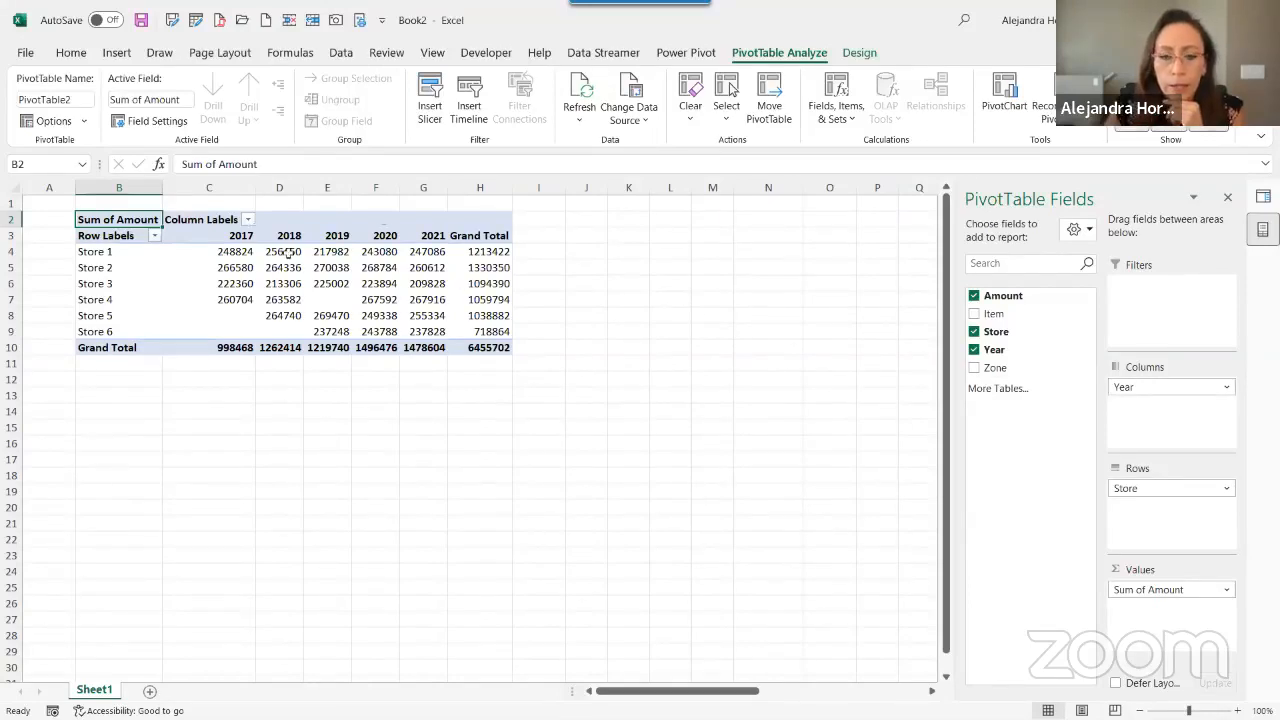
# Remove the Grand Total column from the PivotTable, keeping the total row
pyautogui.click(494, 237)
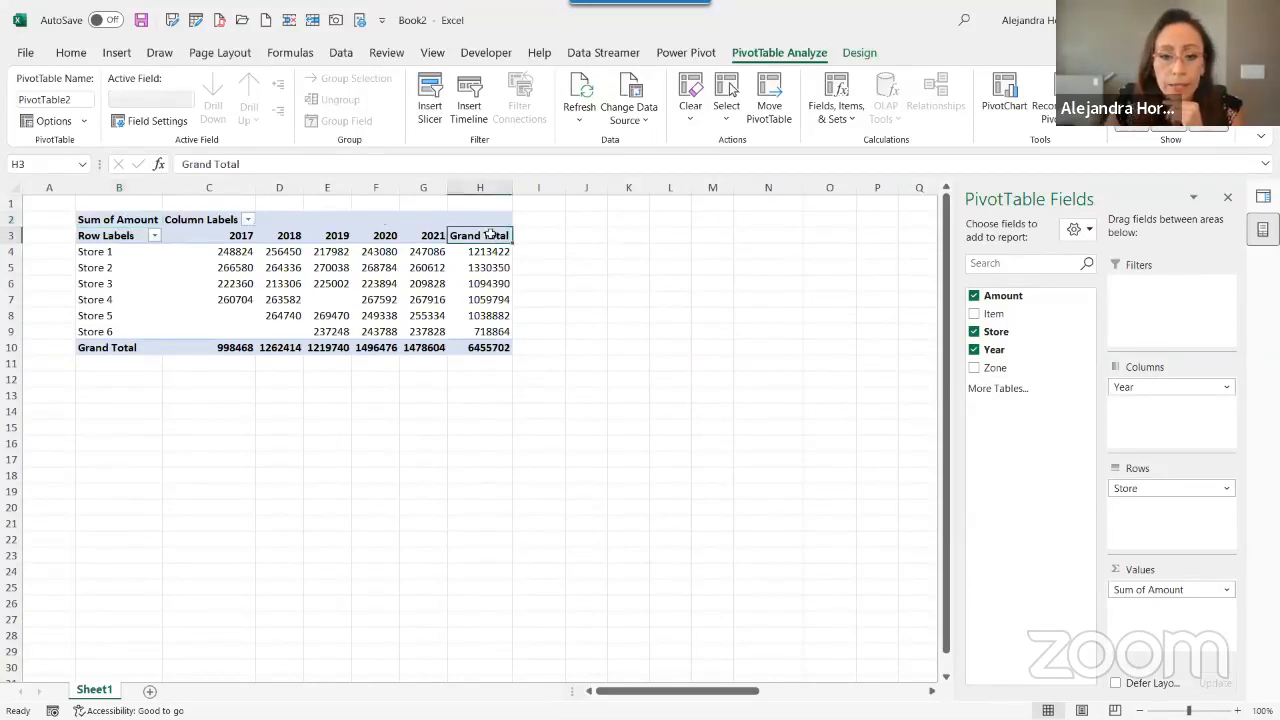
pyautogui.rightClick(499, 234)
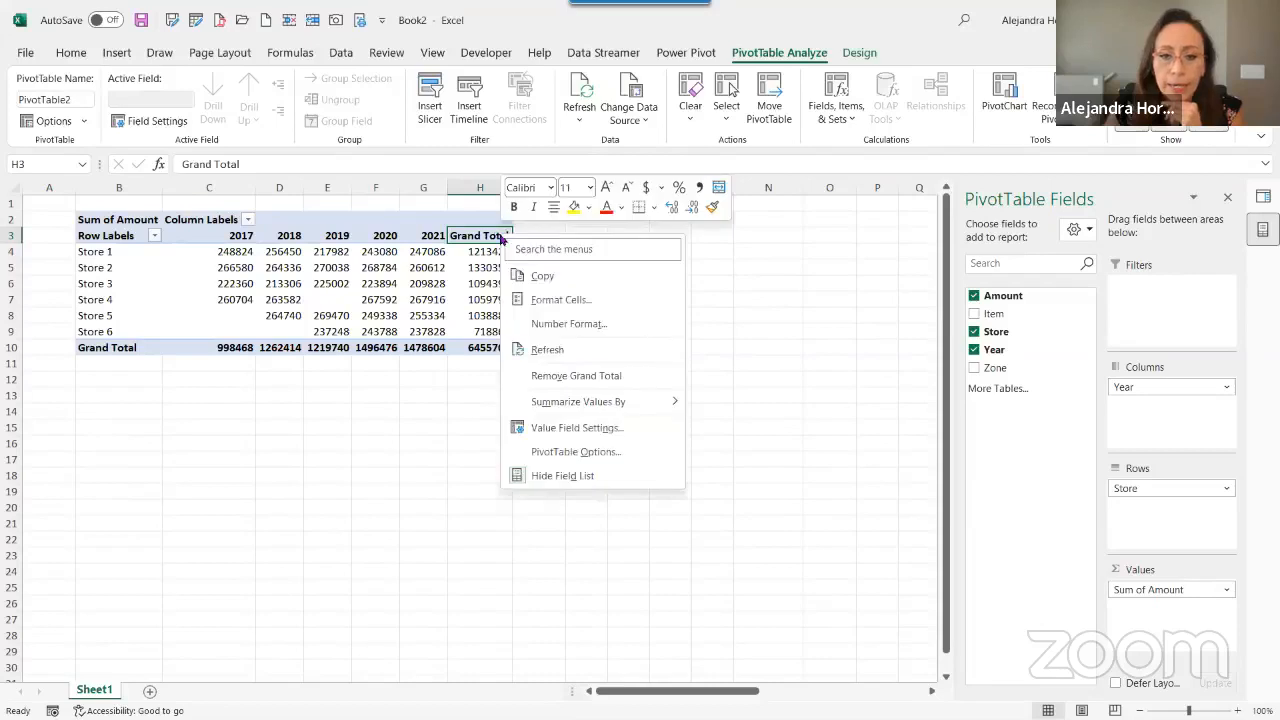
pyautogui.click(596, 379)
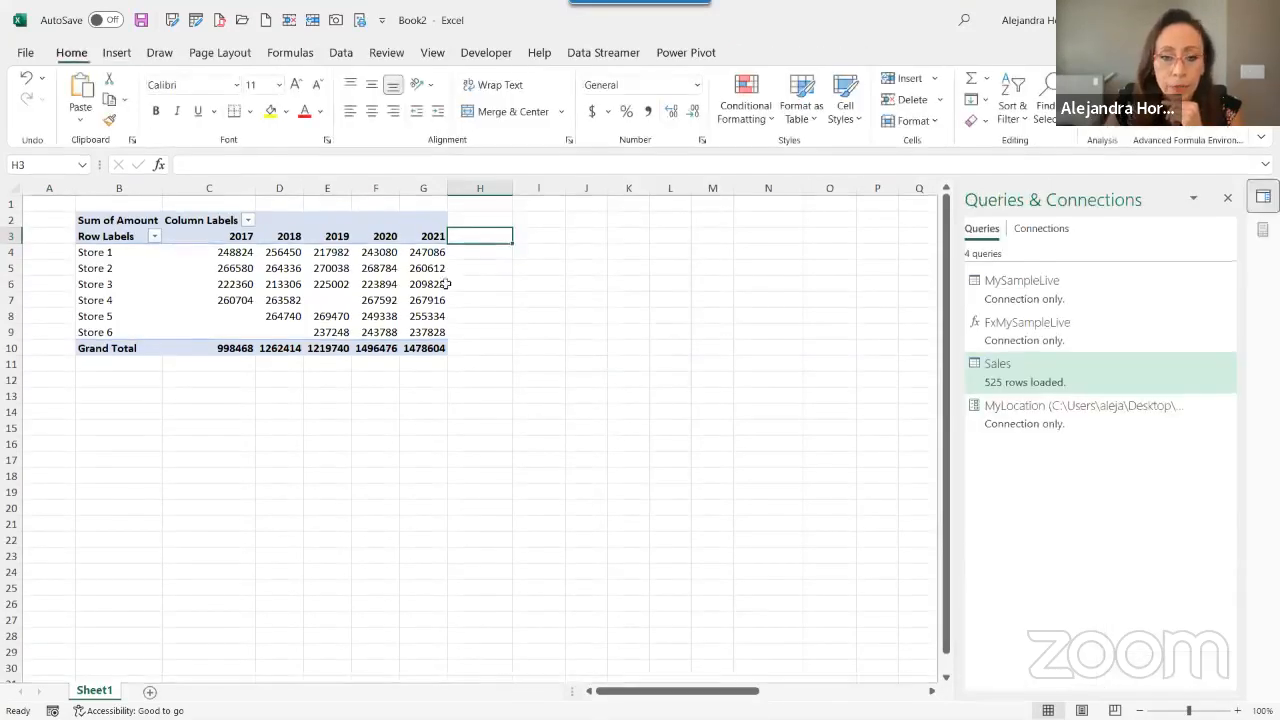
# Format the Sum of Amount values as Number with a 1000 separator and zero decimal places
pyautogui.click(212, 268)
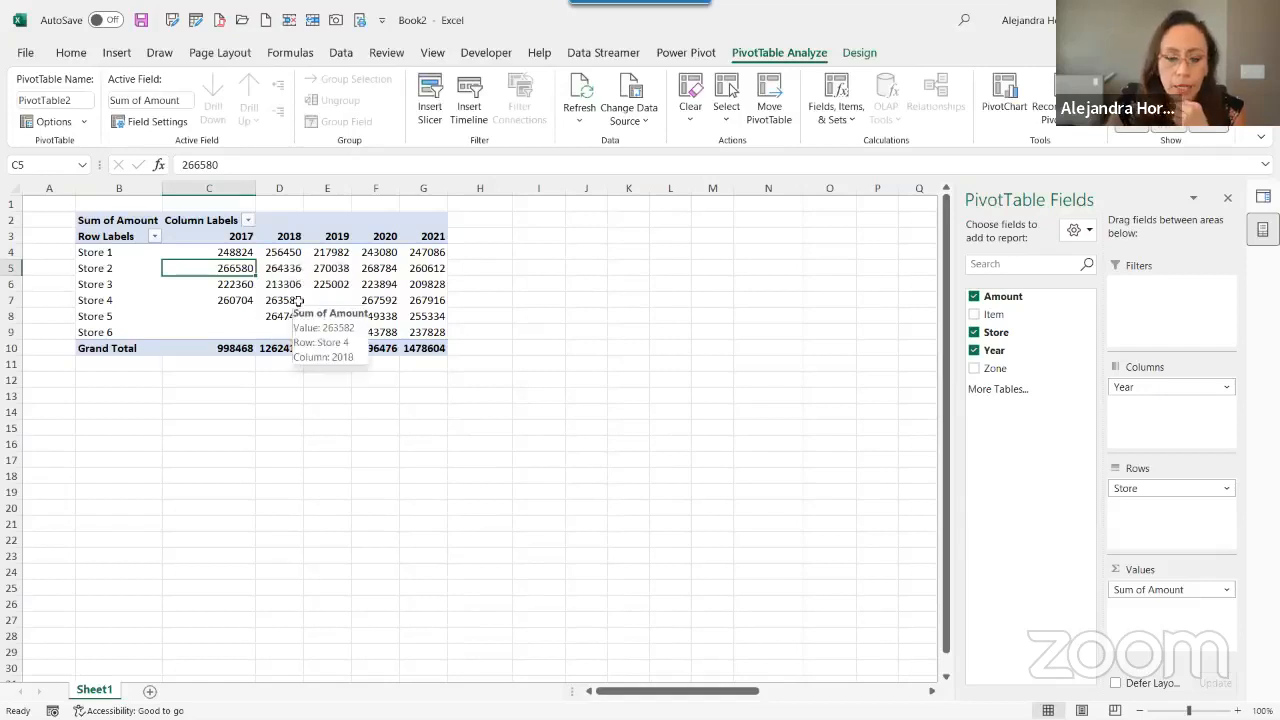
pyautogui.rightClick(239, 271)
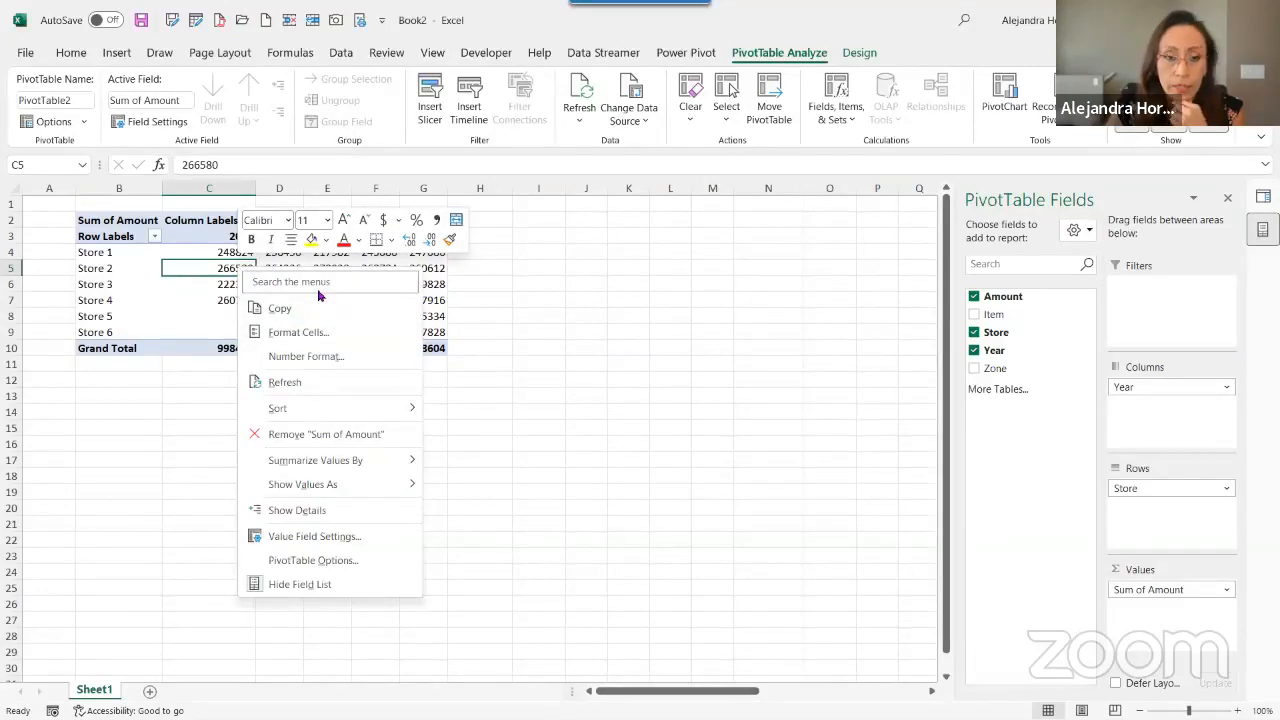
pyautogui.click(310, 357)
pyautogui.click(153, 224)
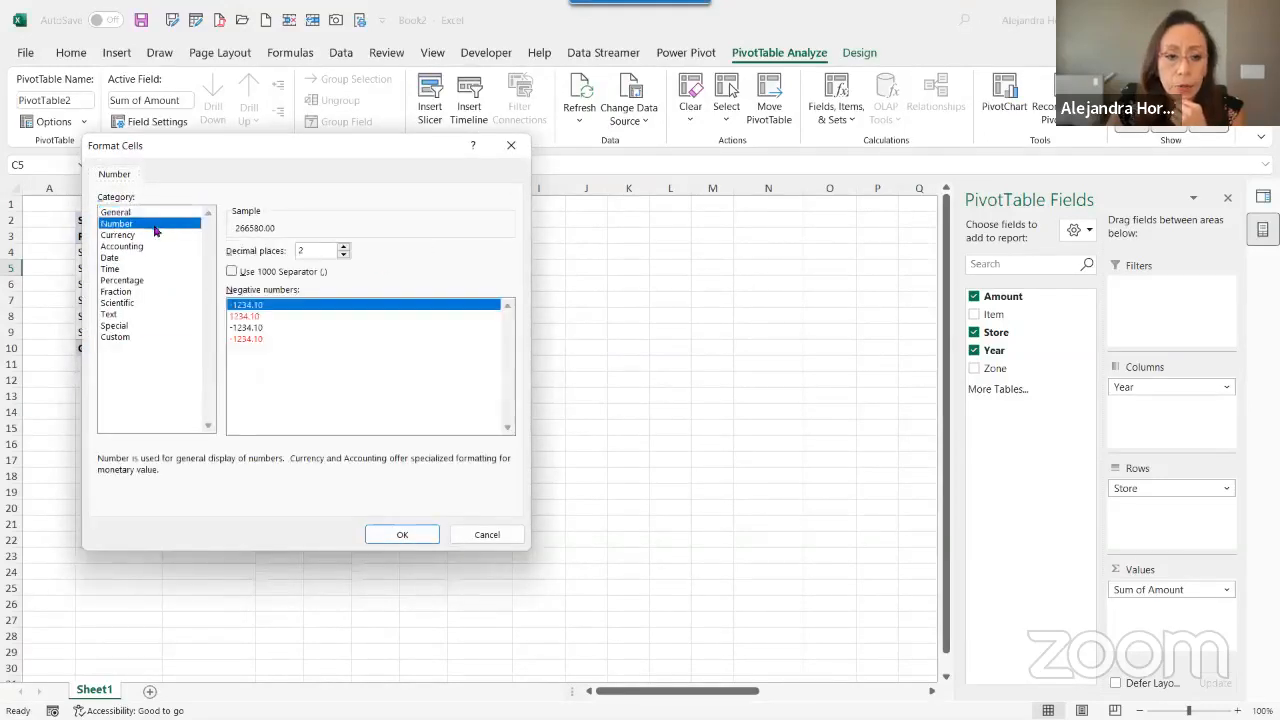
pyautogui.click(244, 271)
pyautogui.click(343, 255)
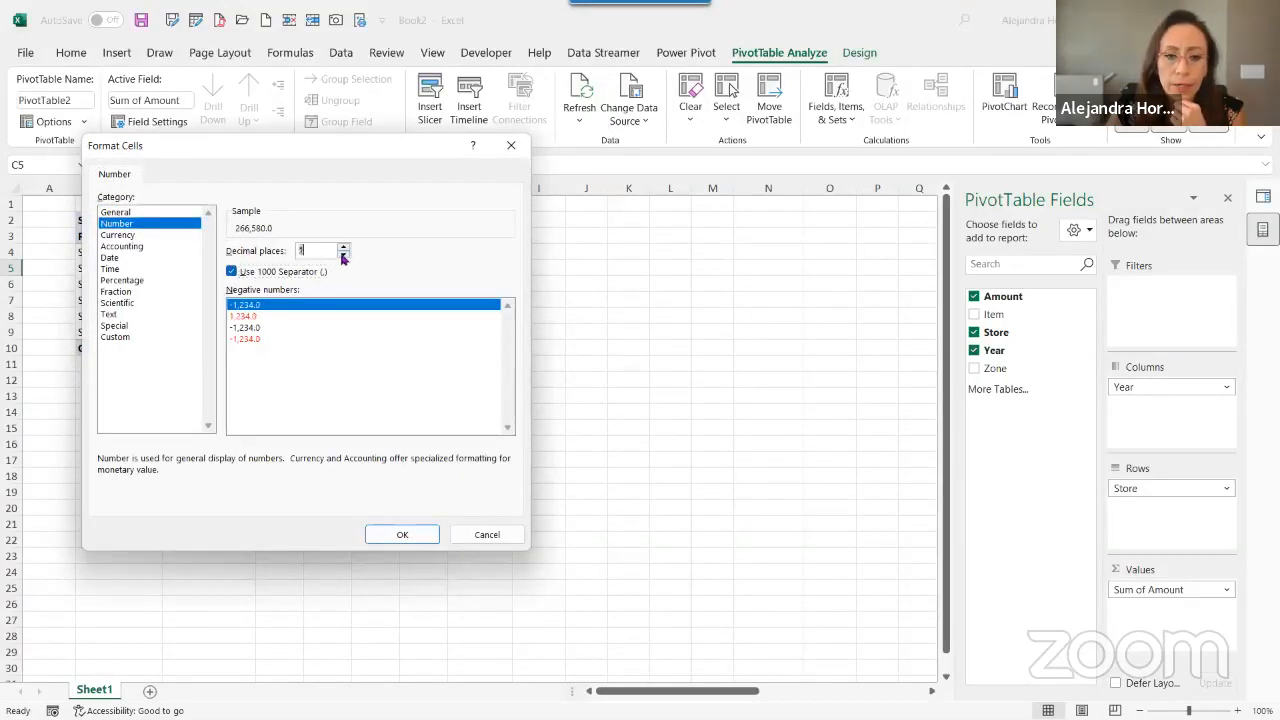
pyautogui.click(343, 255)
pyautogui.click(418, 535)
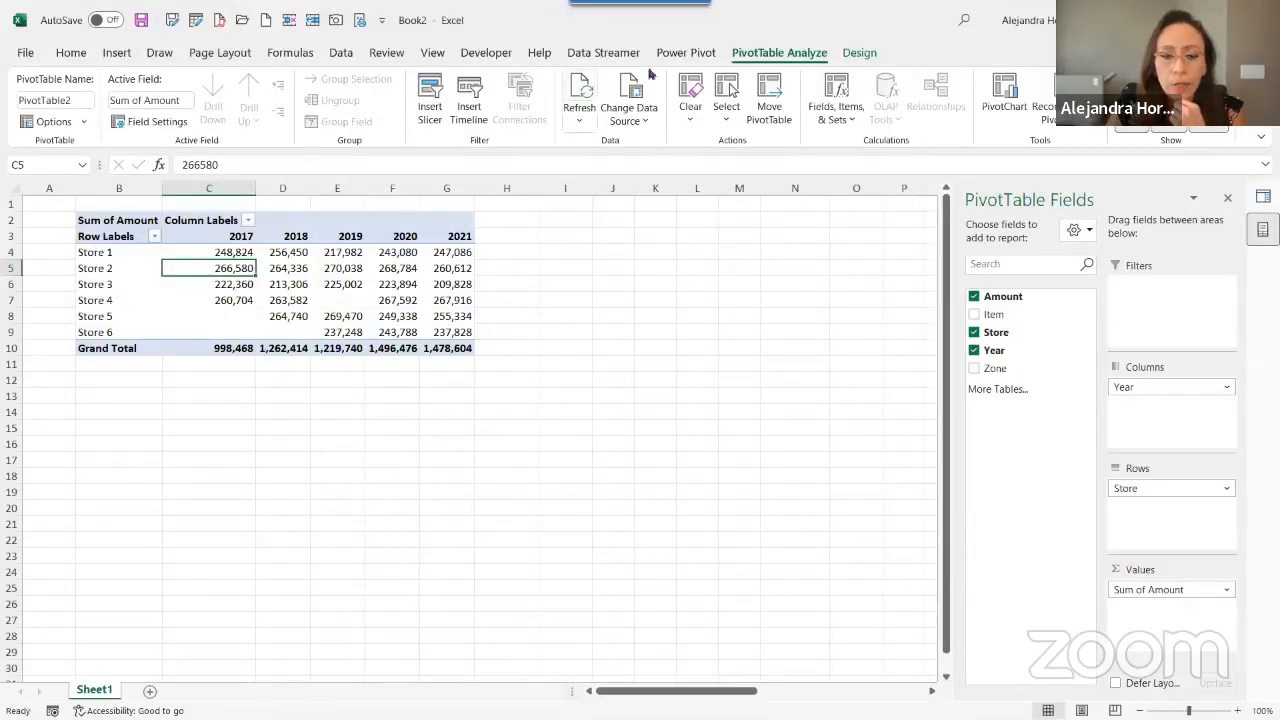
# Change the PivotTable's report layout to show Store and Year as field headers, and hide the worksheet gridlines
pyautogui.click(858, 56)
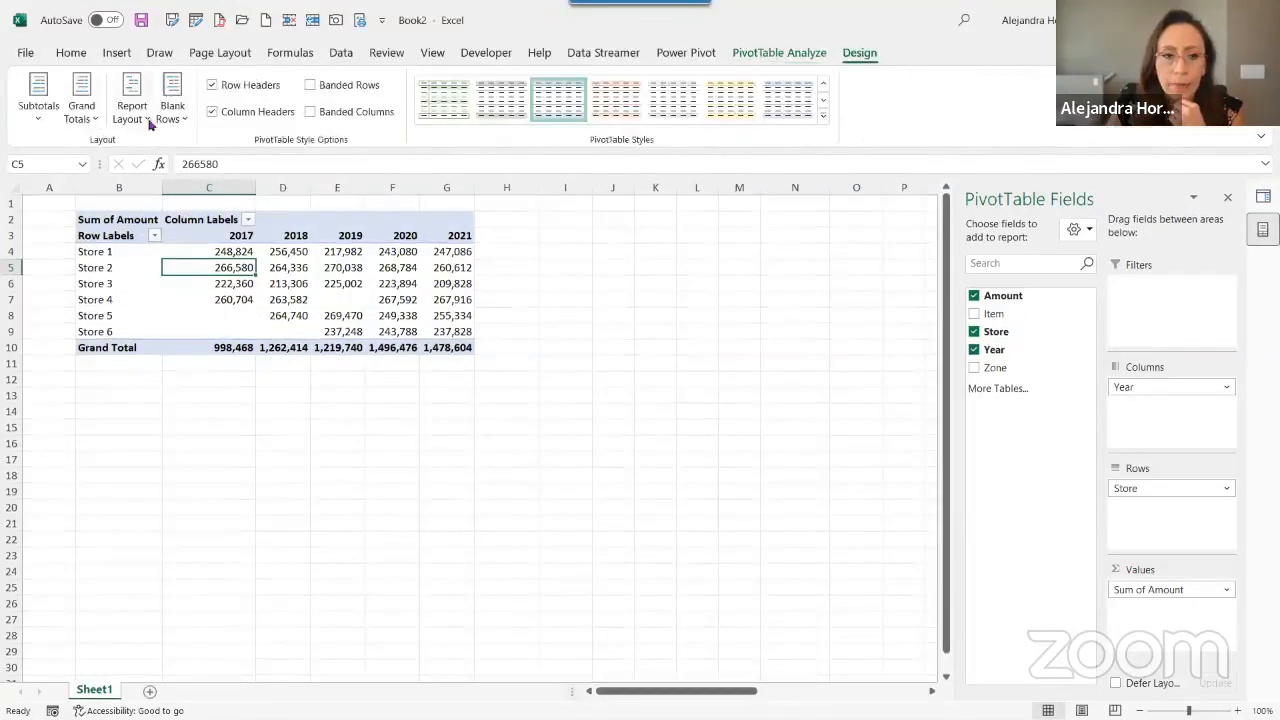
pyautogui.click(146, 118)
pyautogui.click(168, 238)
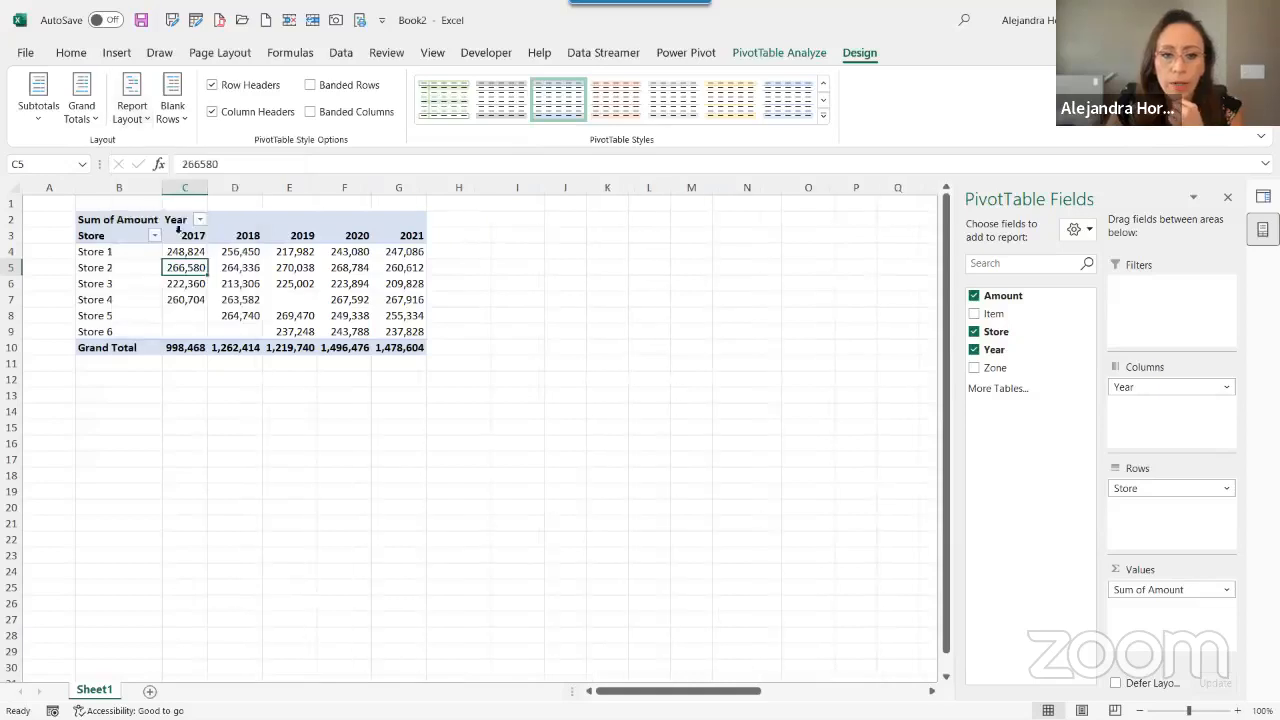
pyautogui.click(432, 52)
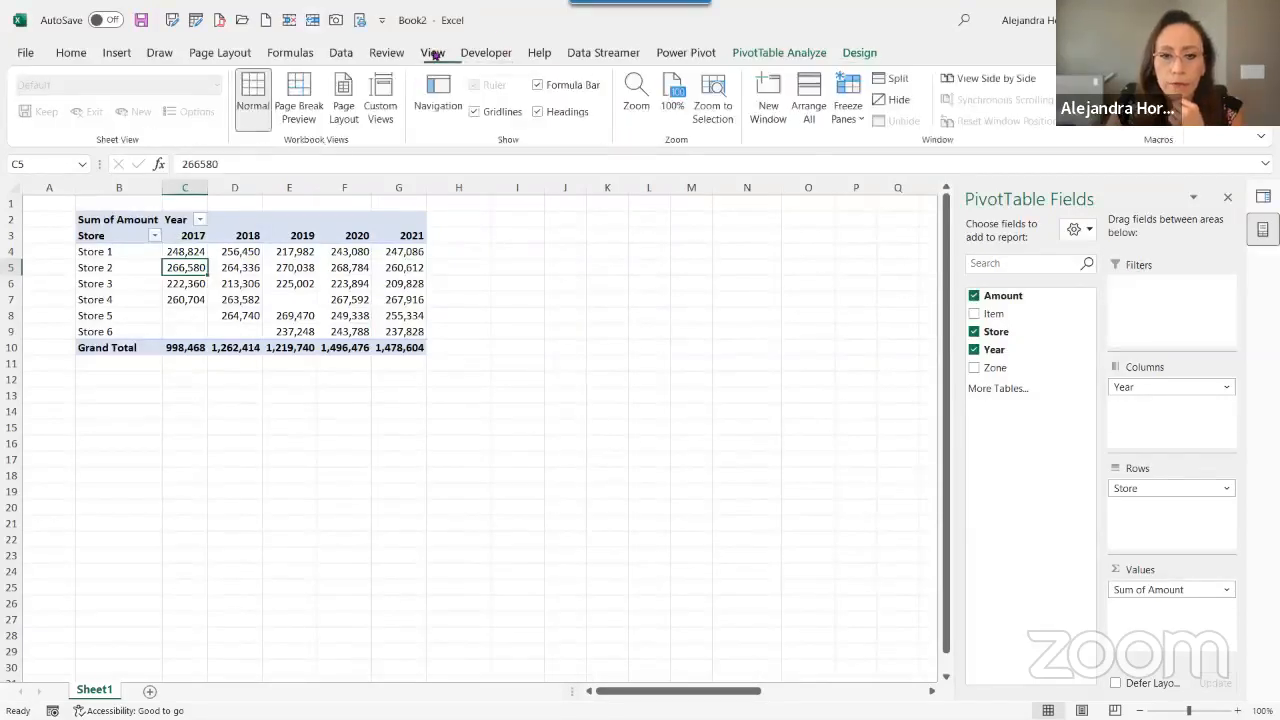
pyautogui.click(493, 114)
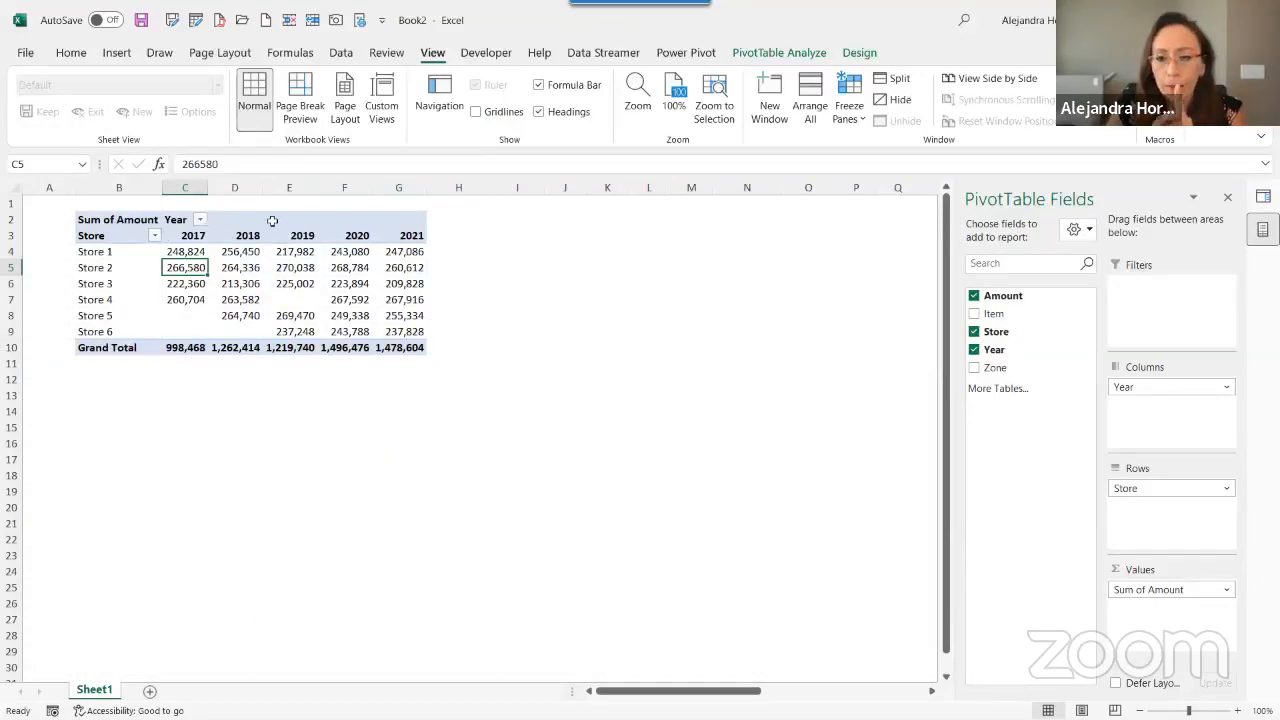
# Disable background refresh in the Sales query's properties
pyautogui.click(1262, 196)
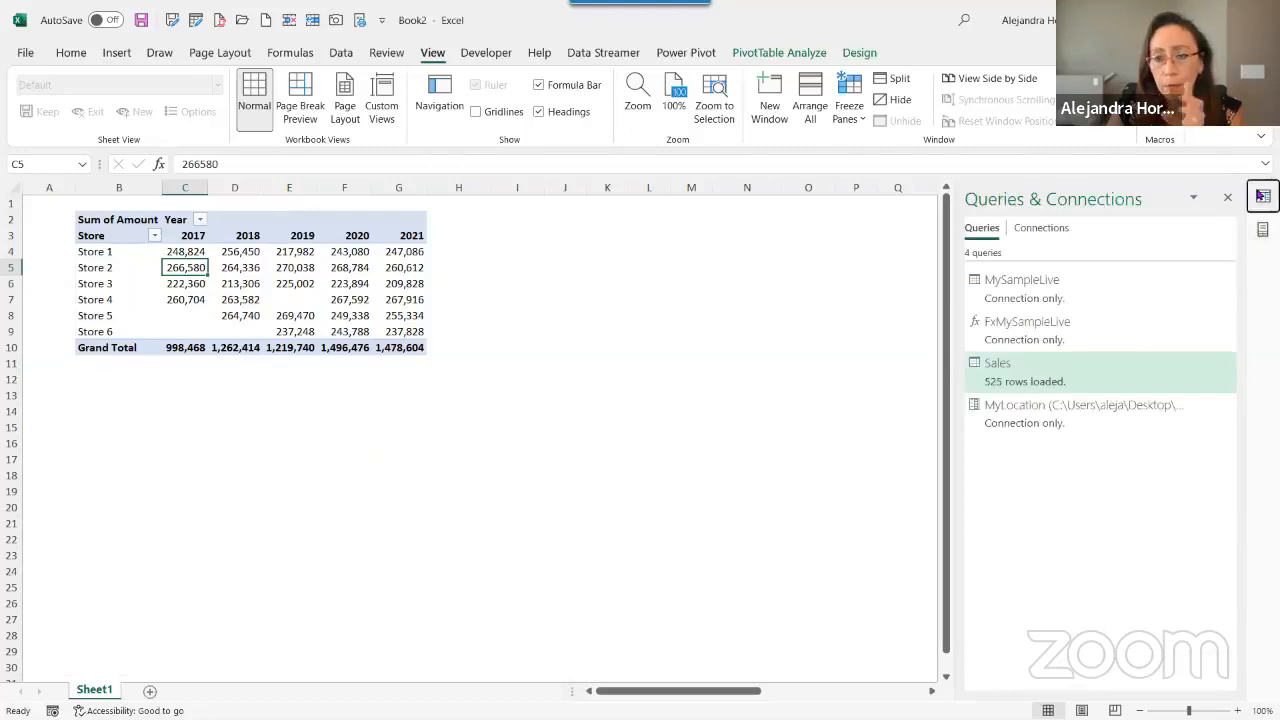
pyautogui.click(1033, 373)
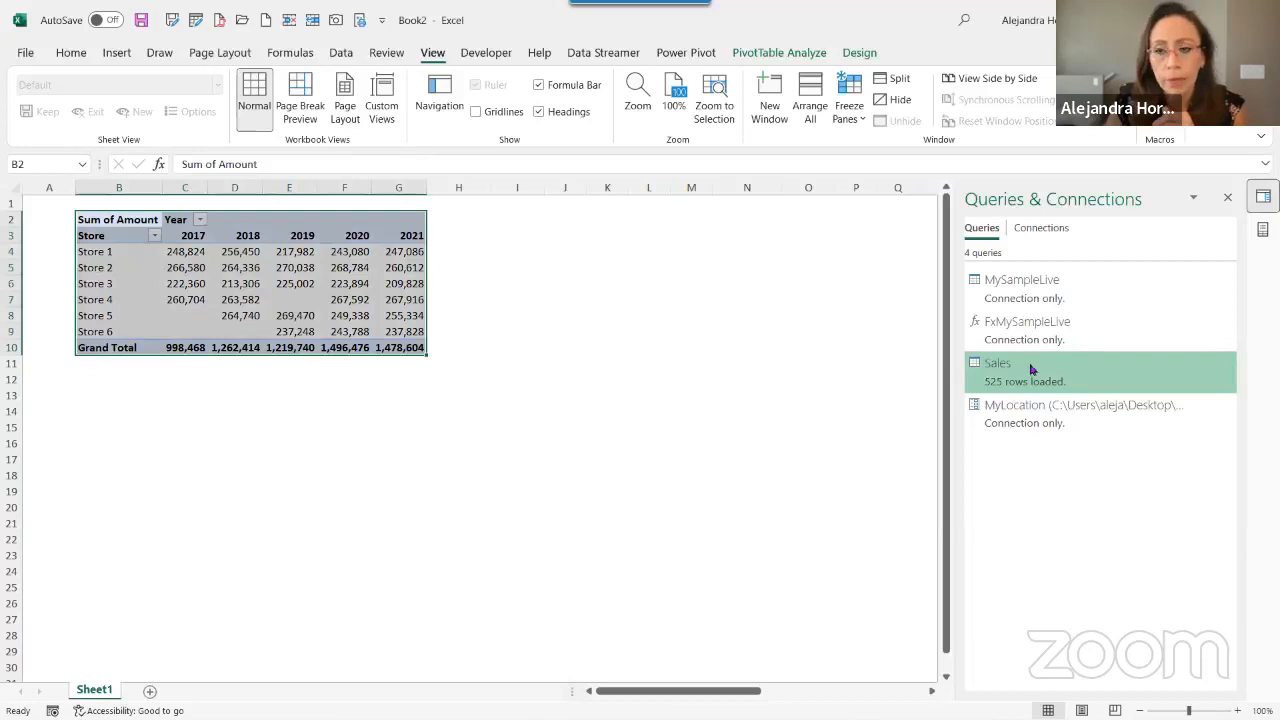
pyautogui.rightClick(1028, 369)
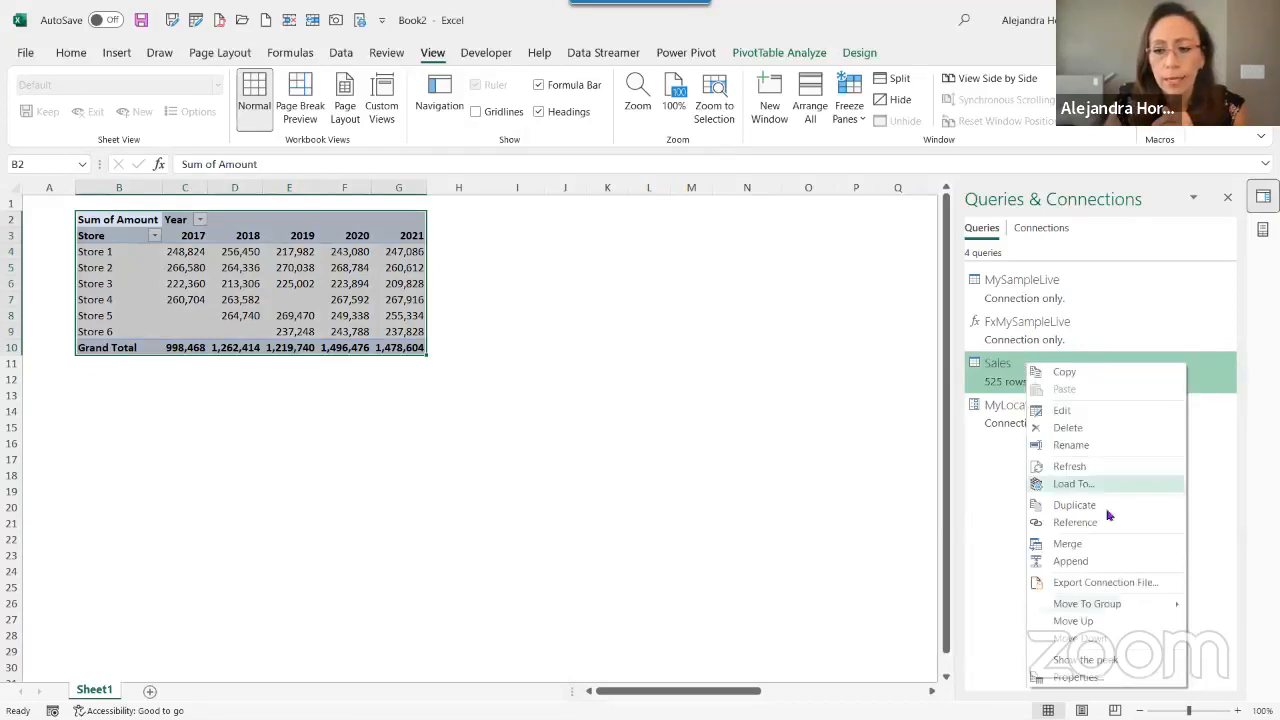
pyautogui.click(1100, 680)
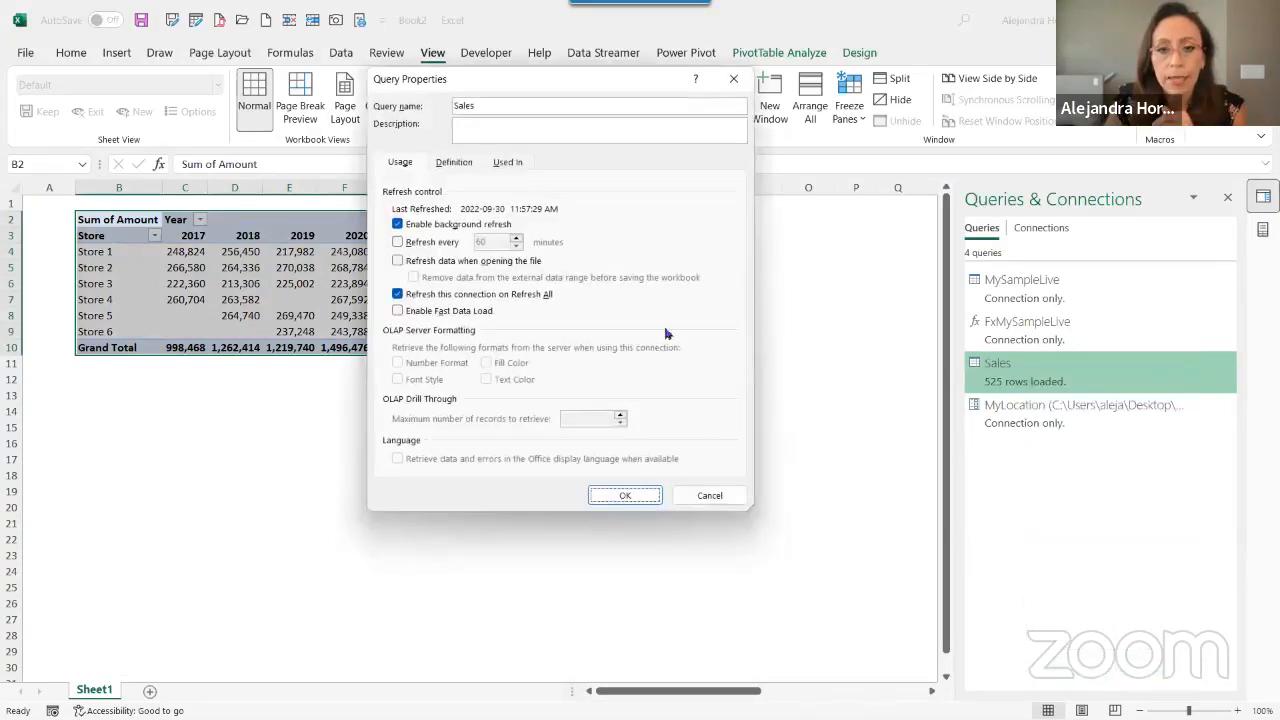
pyautogui.click(398, 224)
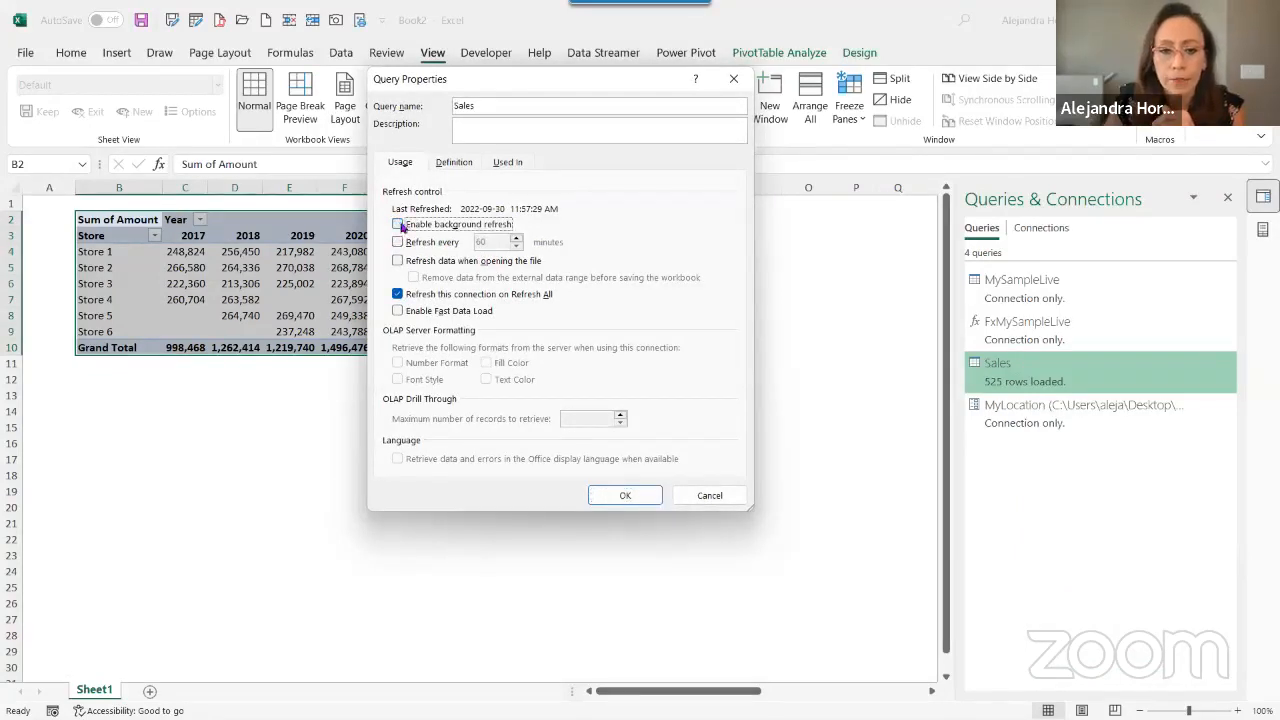
pyautogui.click(625, 496)
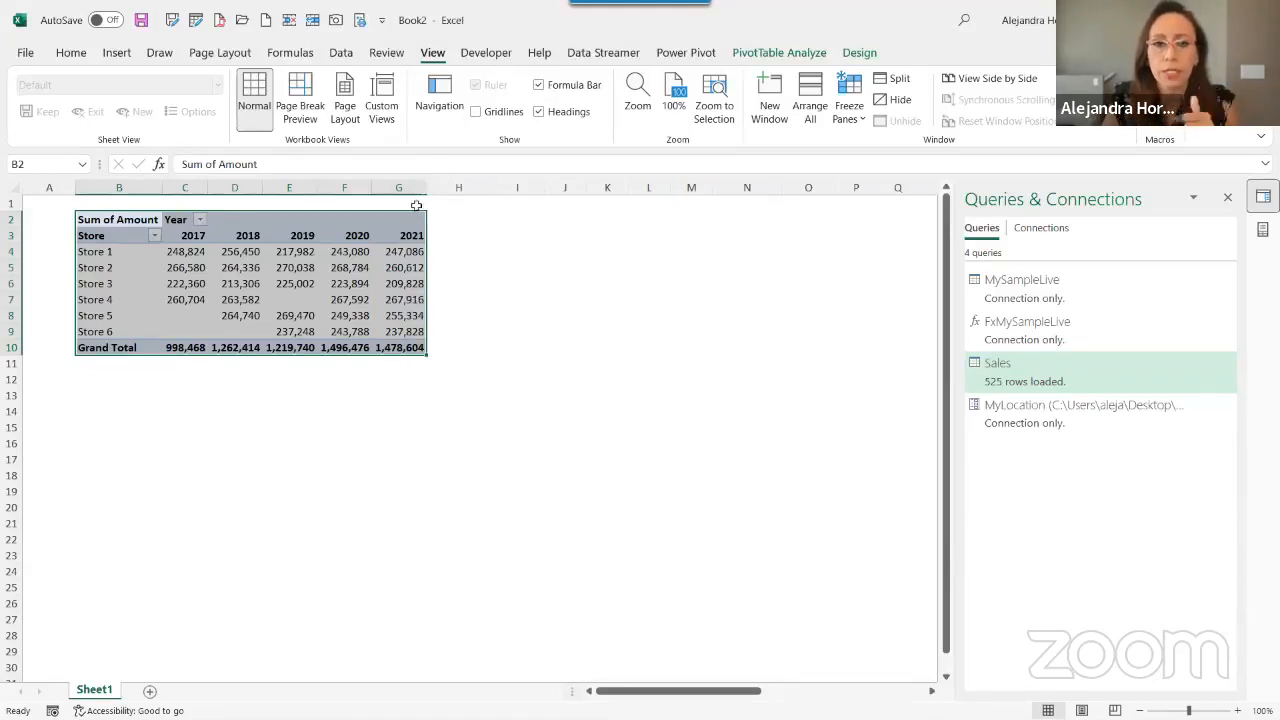
# Review the refresh control settings in the Sales query's properties, leaving them as they are
pyautogui.click(340, 52)
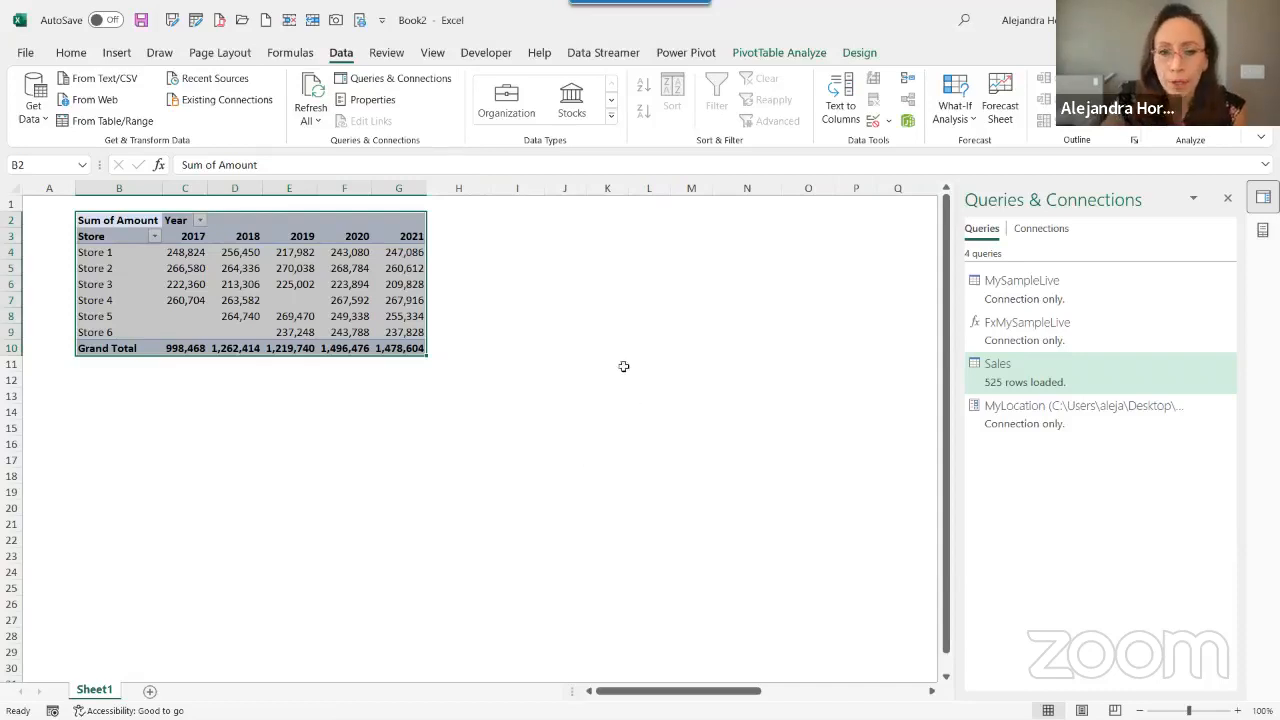
pyautogui.click(1066, 378)
pyautogui.rightClick(1066, 376)
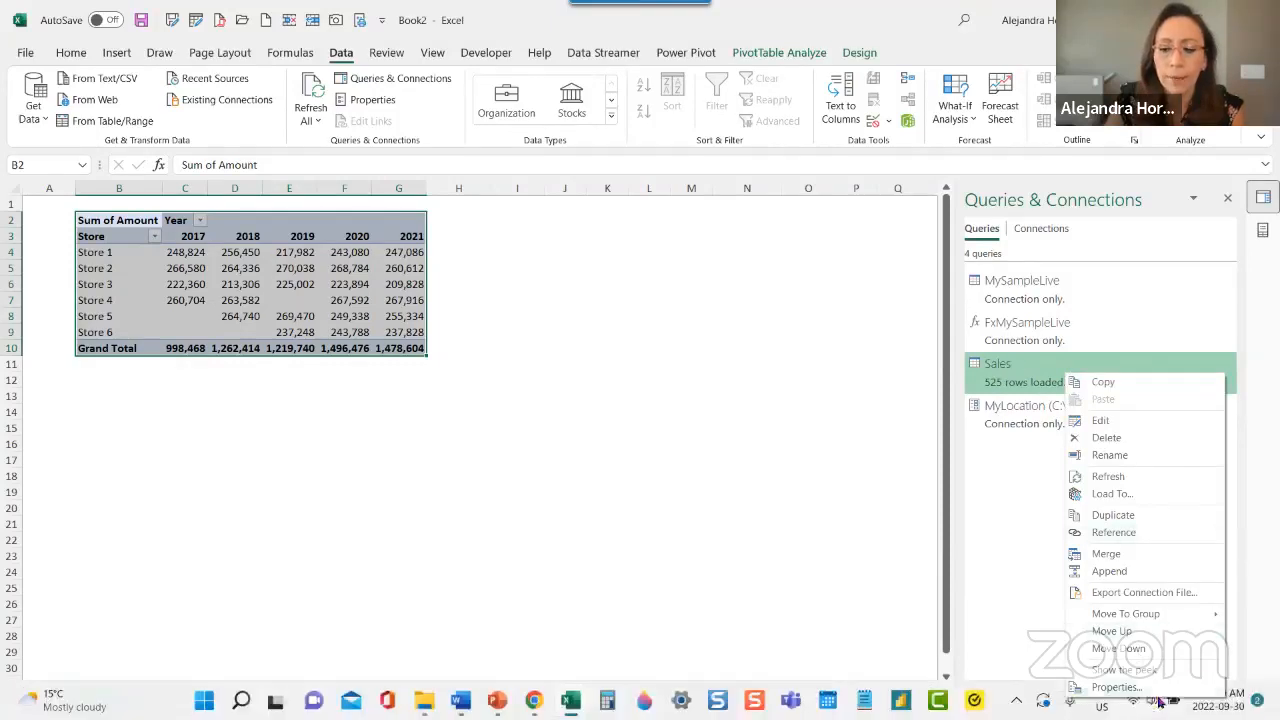
pyautogui.click(1164, 686)
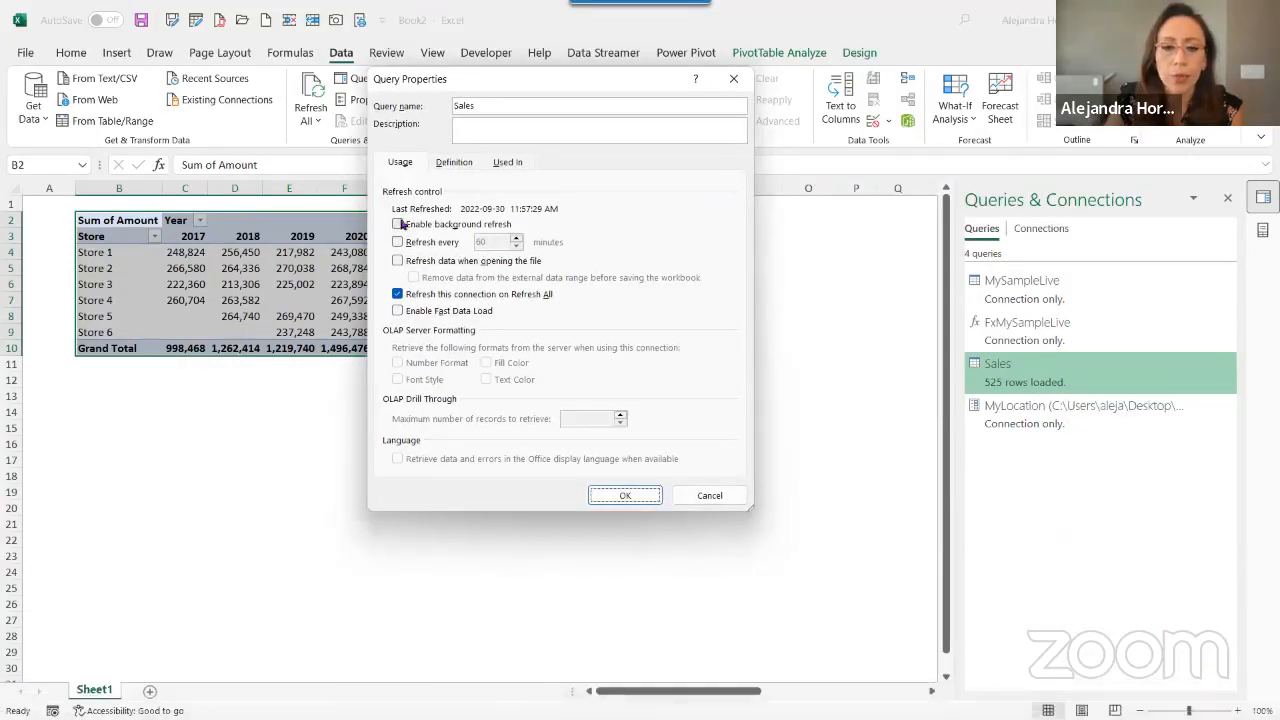
pyautogui.click(719, 494)
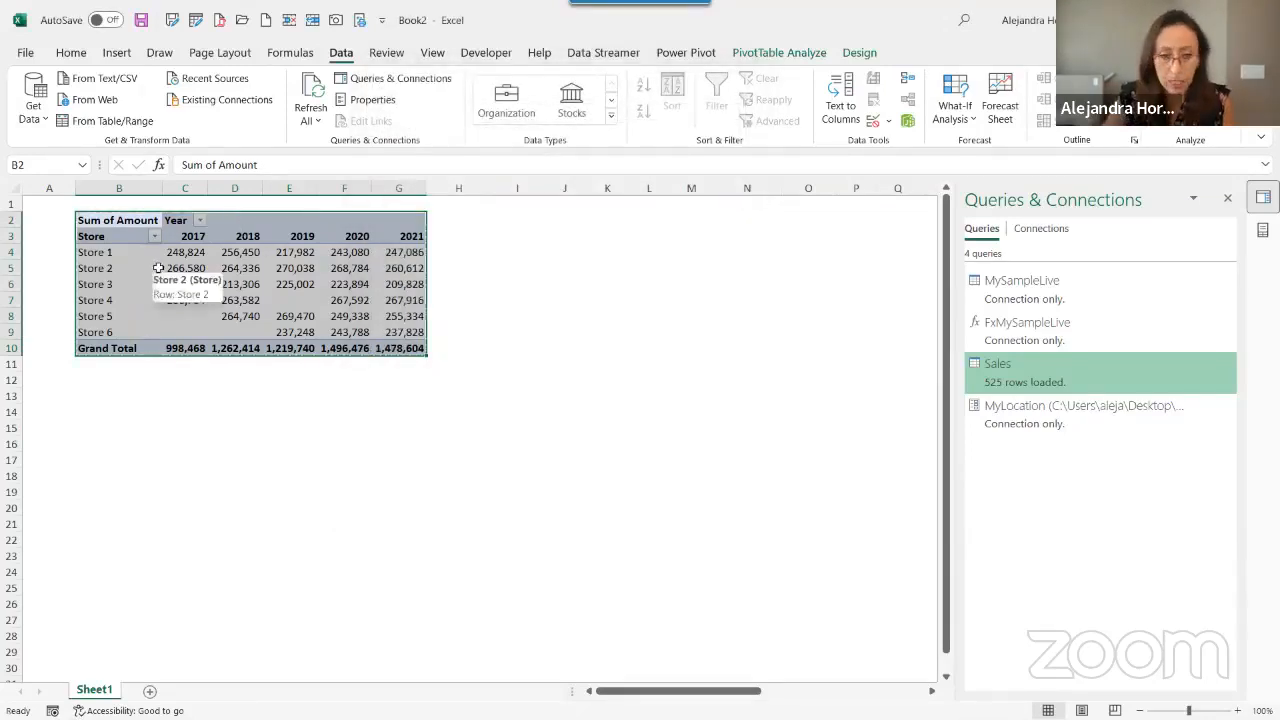
# Copy the Store by Year PivotTable to cell I2 and widen columns J to M equally to fit the amounts
pyautogui.hotkey('ctrl', 'c')
pyautogui.click(520, 220)
pyautogui.hotkey('ctrl', 'v')
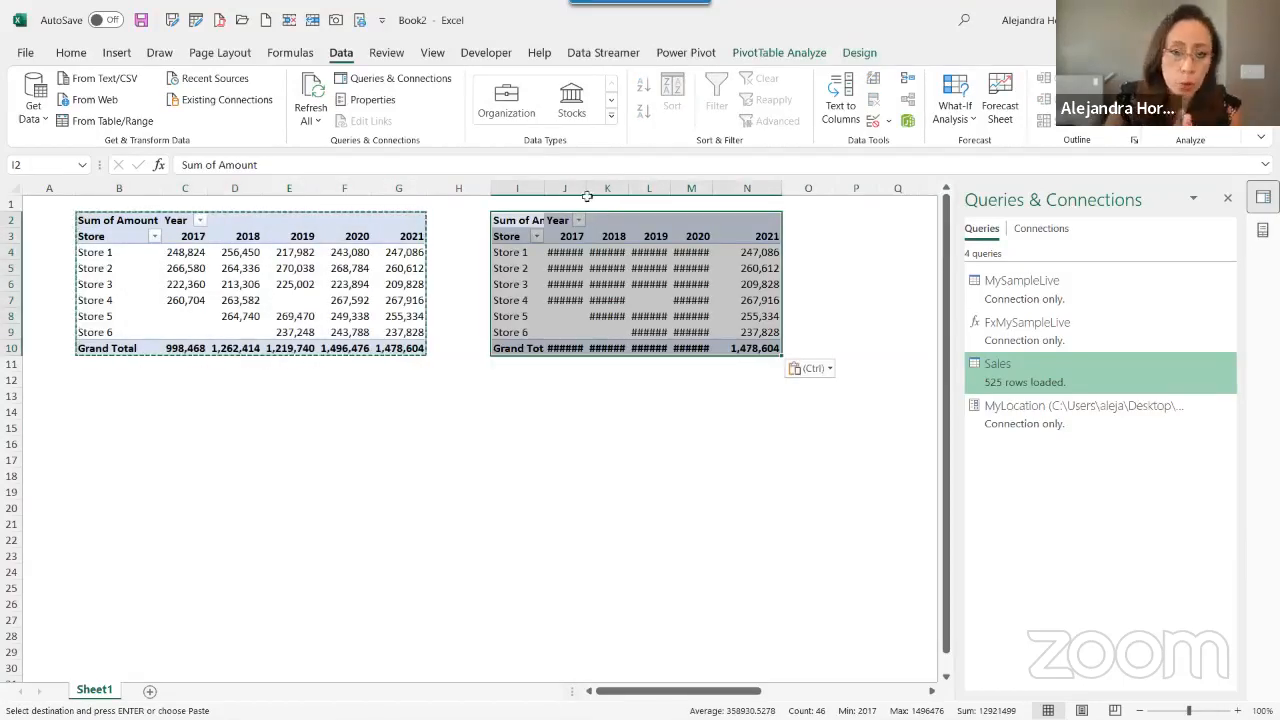
pyautogui.moveTo(572, 188); pyautogui.dragTo(778, 188)
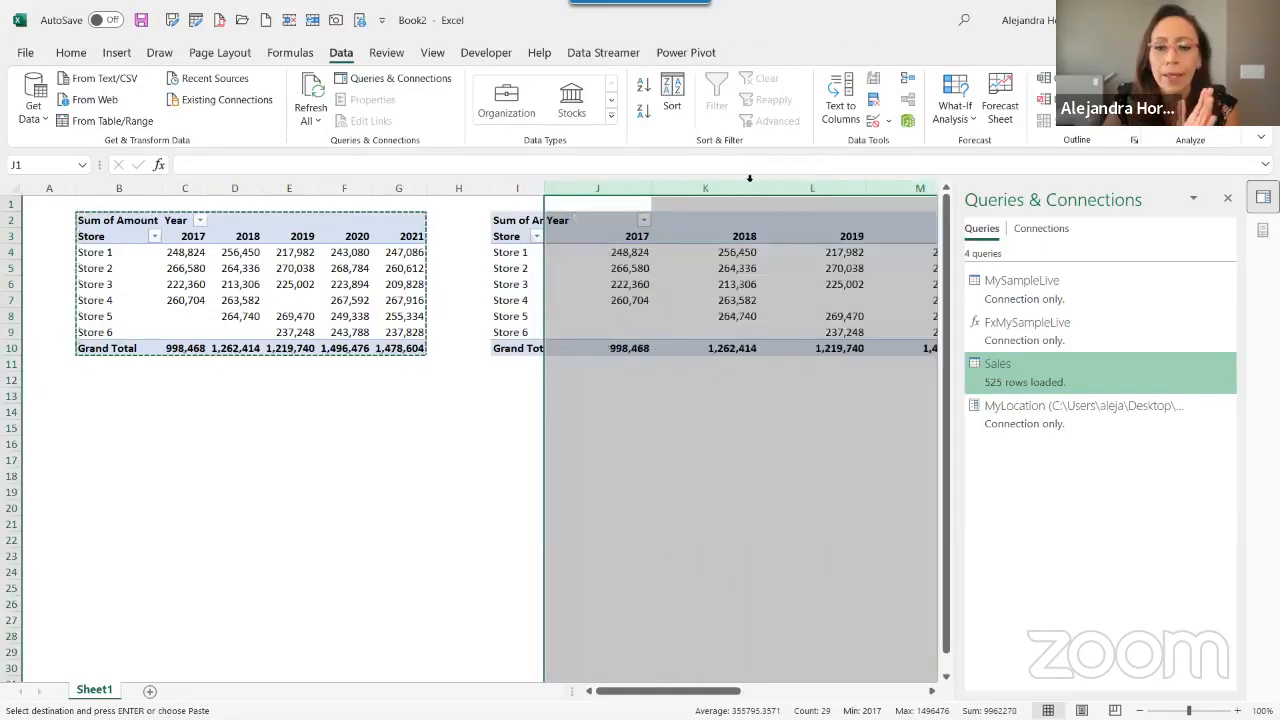
pyautogui.moveTo(651, 187); pyautogui.dragTo(640, 186)
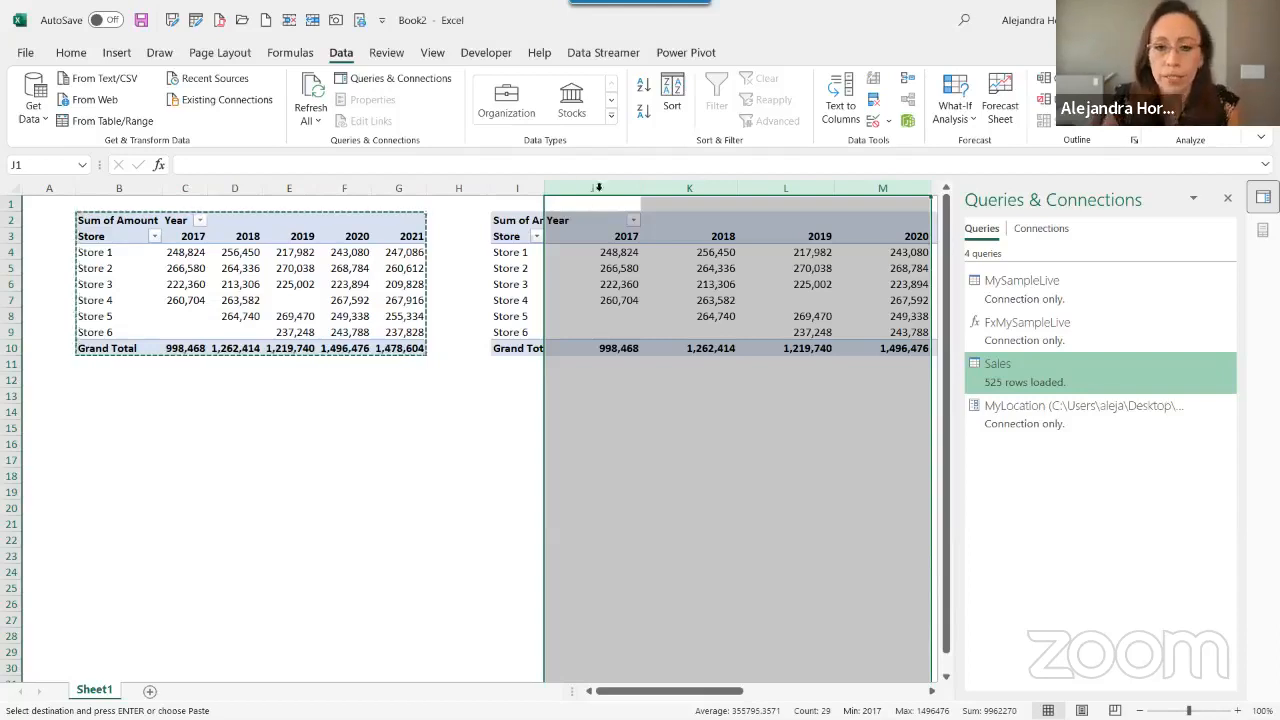
pyautogui.moveTo(640, 188); pyautogui.dragTo(617, 189)
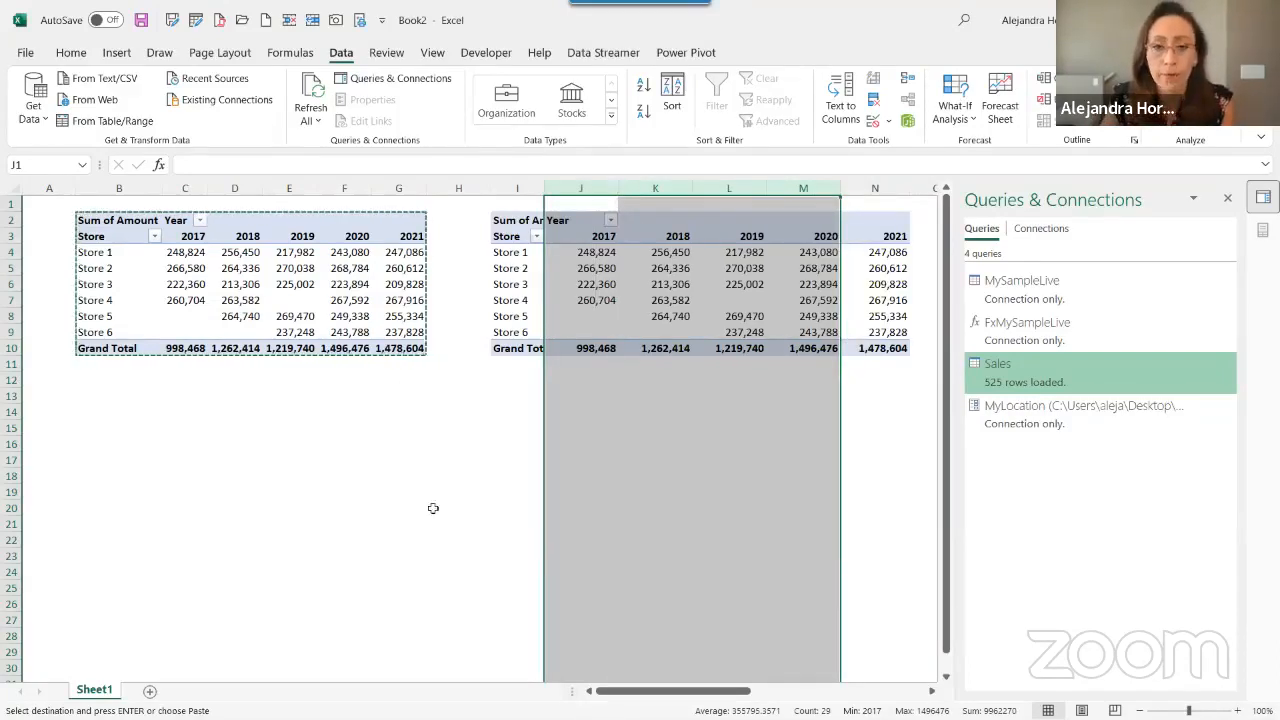
pyautogui.click(440, 476)
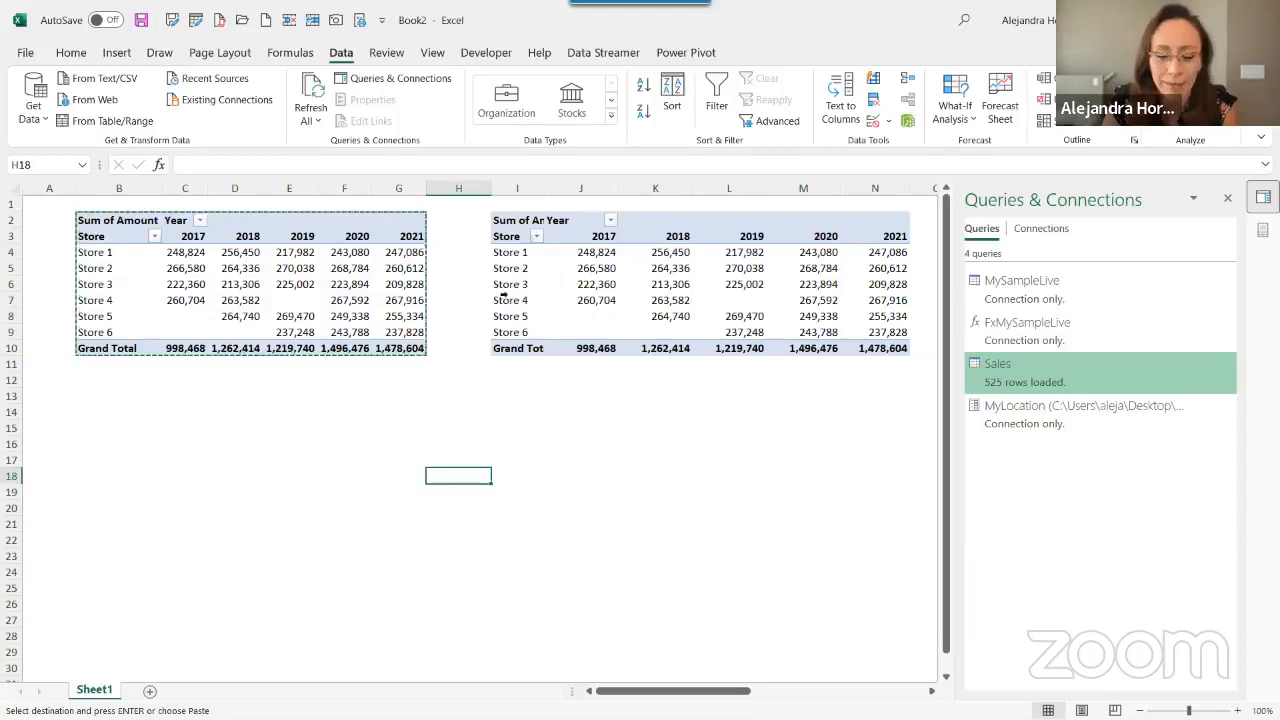
# Replace Store with Zone as the row field of the PivotTable copy at I2
pyautogui.click(516, 268)
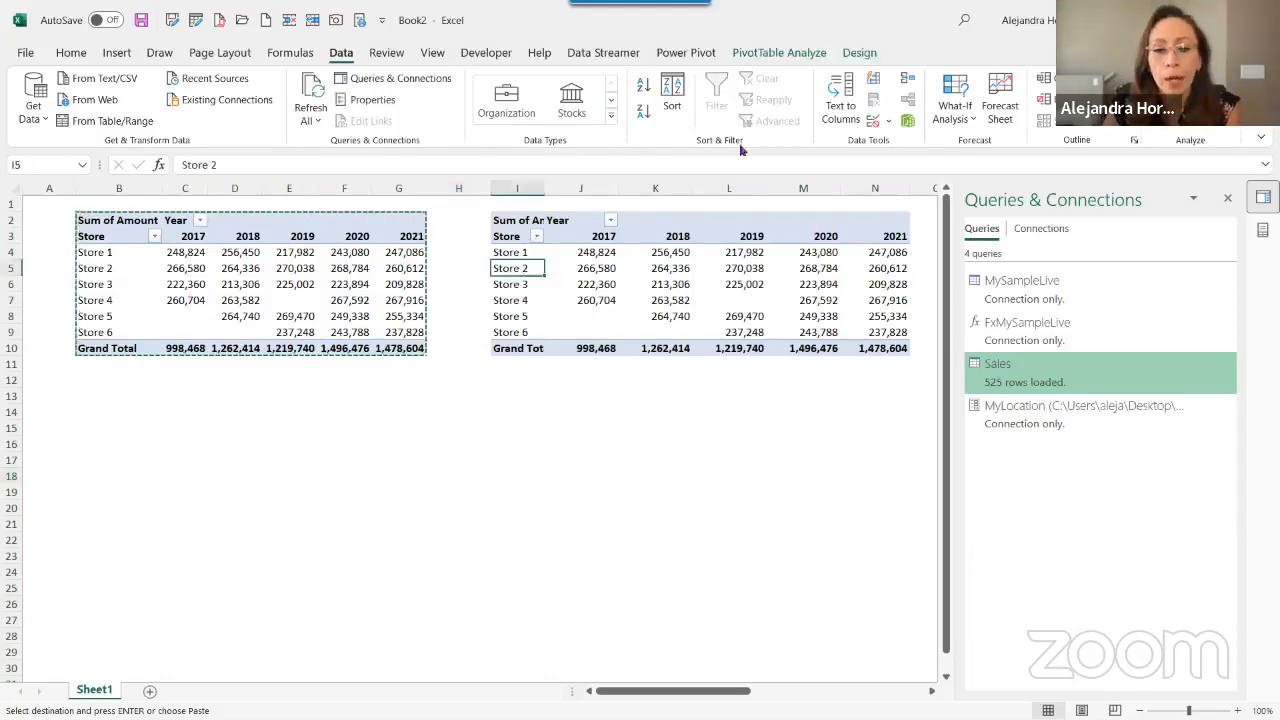
pyautogui.click(1263, 230)
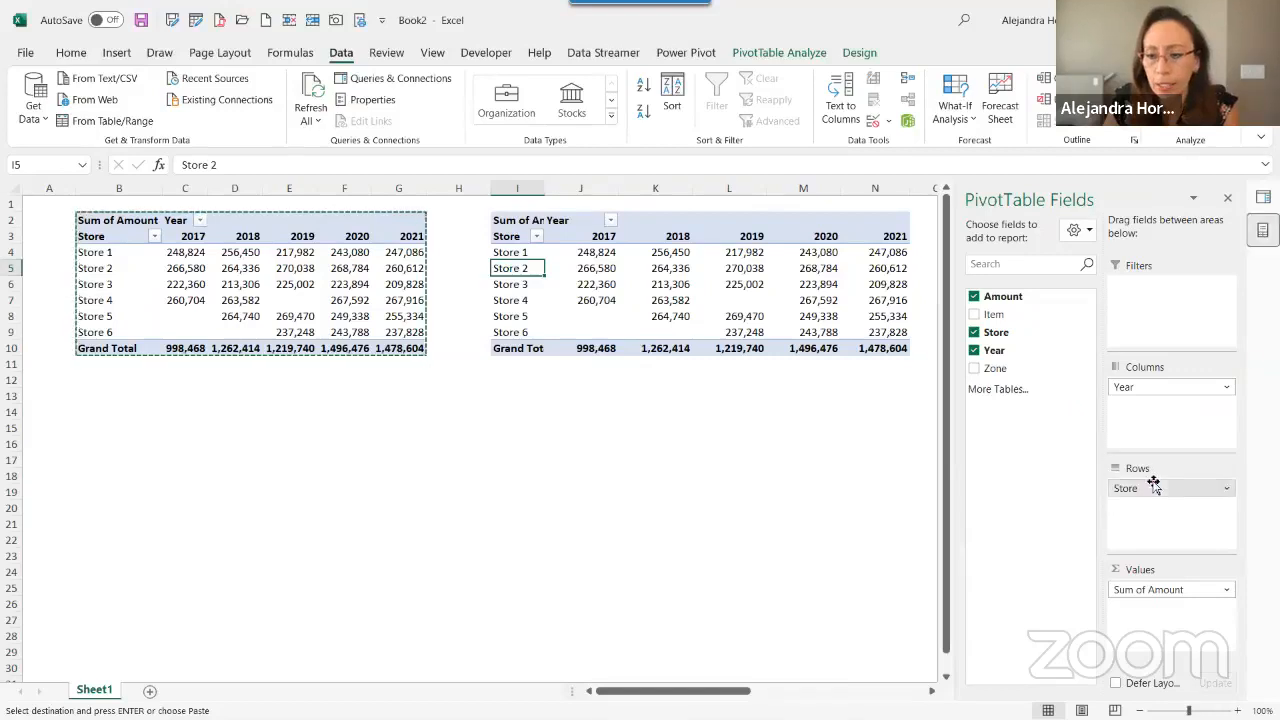
pyautogui.moveTo(1151, 486); pyautogui.dragTo(805, 530)
pyautogui.moveTo(995, 368); pyautogui.dragTo(1150, 495)
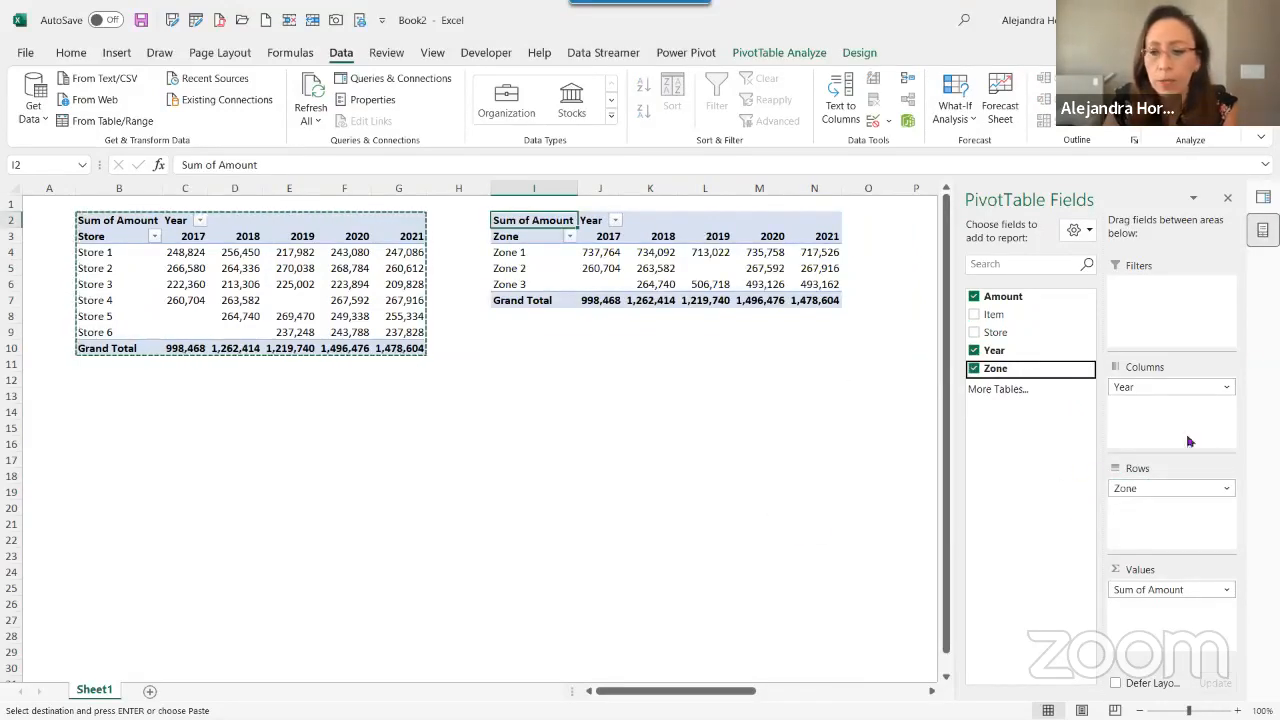
# Paste another copy of the Store PivotTable at I12, remove Store from it, and use Year as its row field
pyautogui.click(97, 399)
pyautogui.click(498, 352)
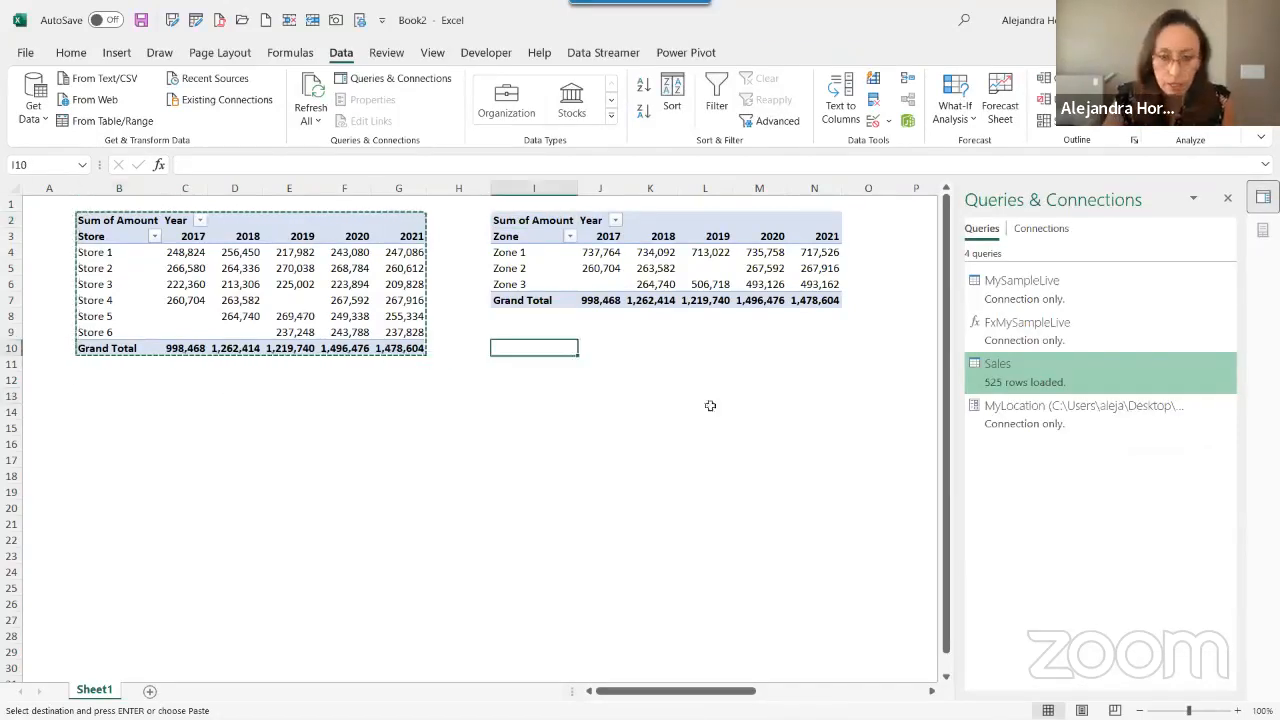
pyautogui.click(545, 387)
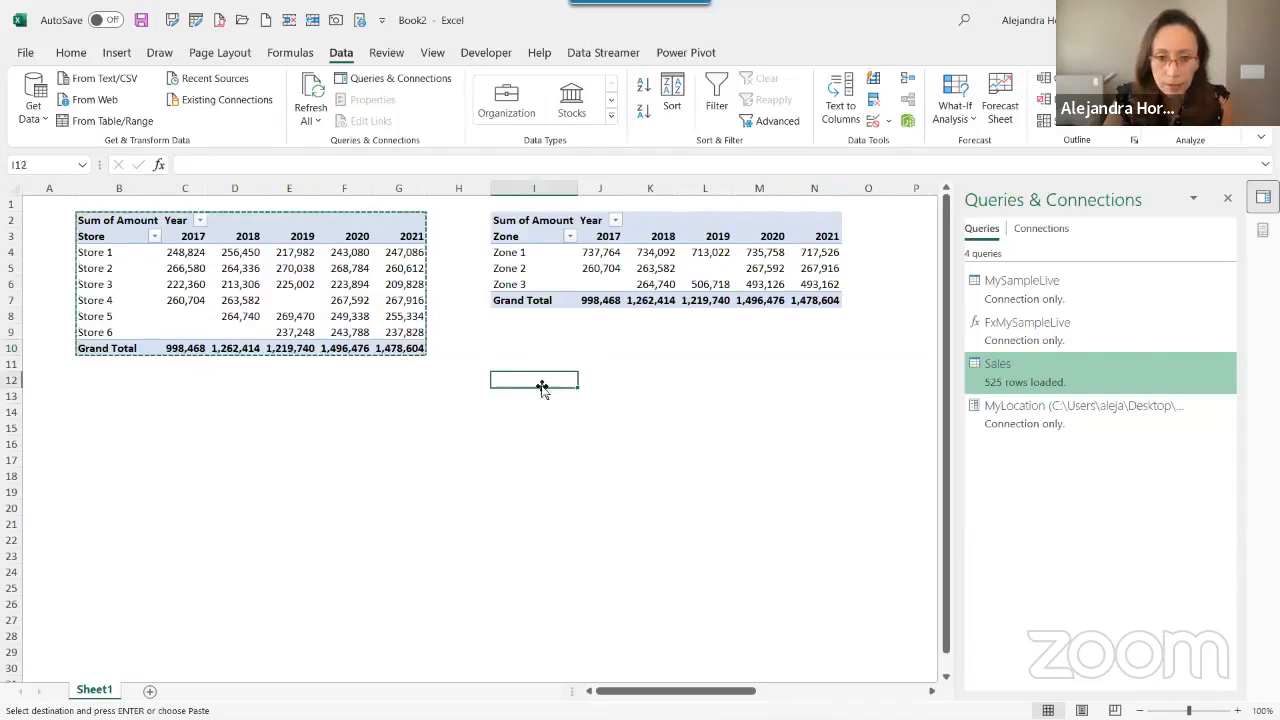
pyautogui.hotkey('ctrl', 'v')
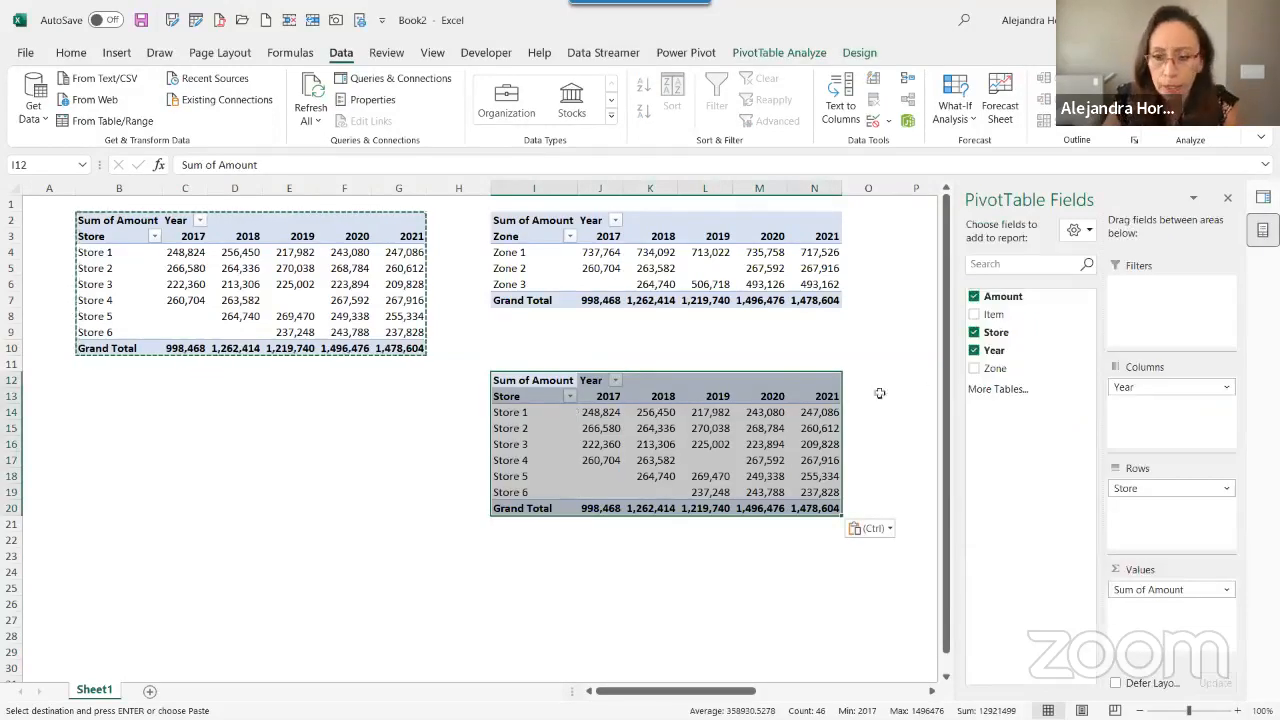
pyautogui.moveTo(1145, 487); pyautogui.dragTo(769, 606)
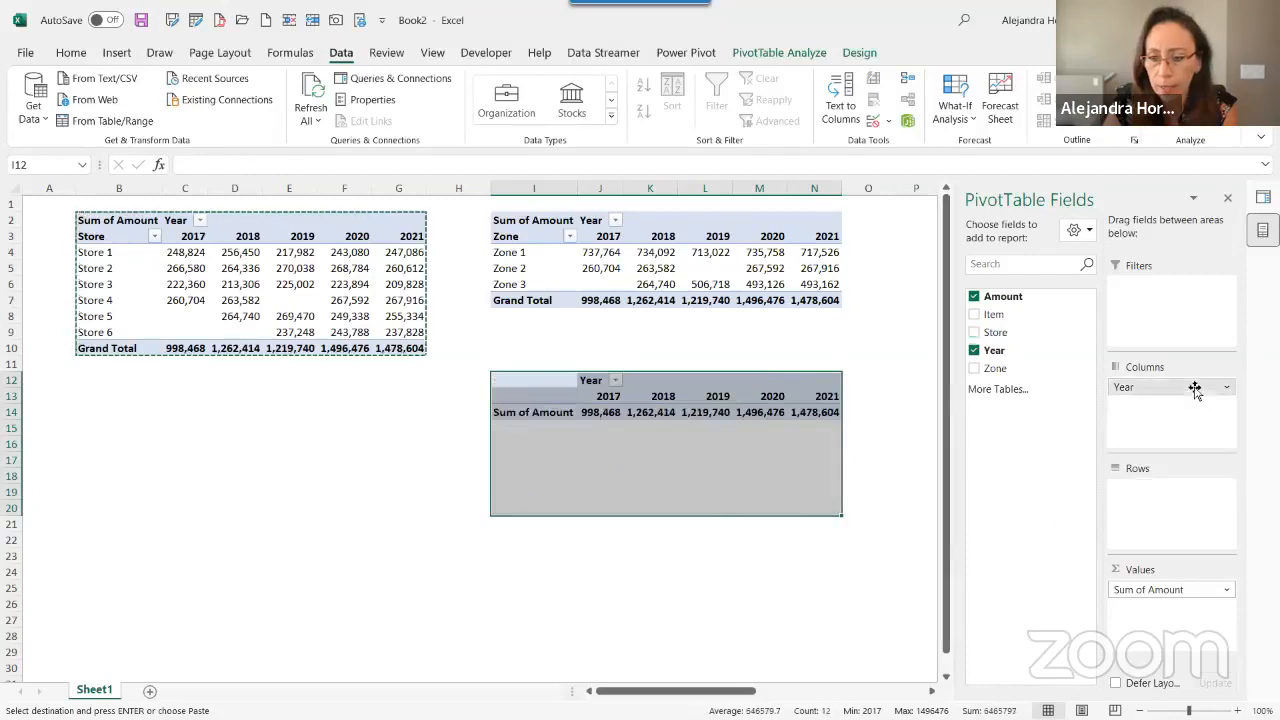
pyautogui.moveTo(1190, 388); pyautogui.dragTo(1190, 490)
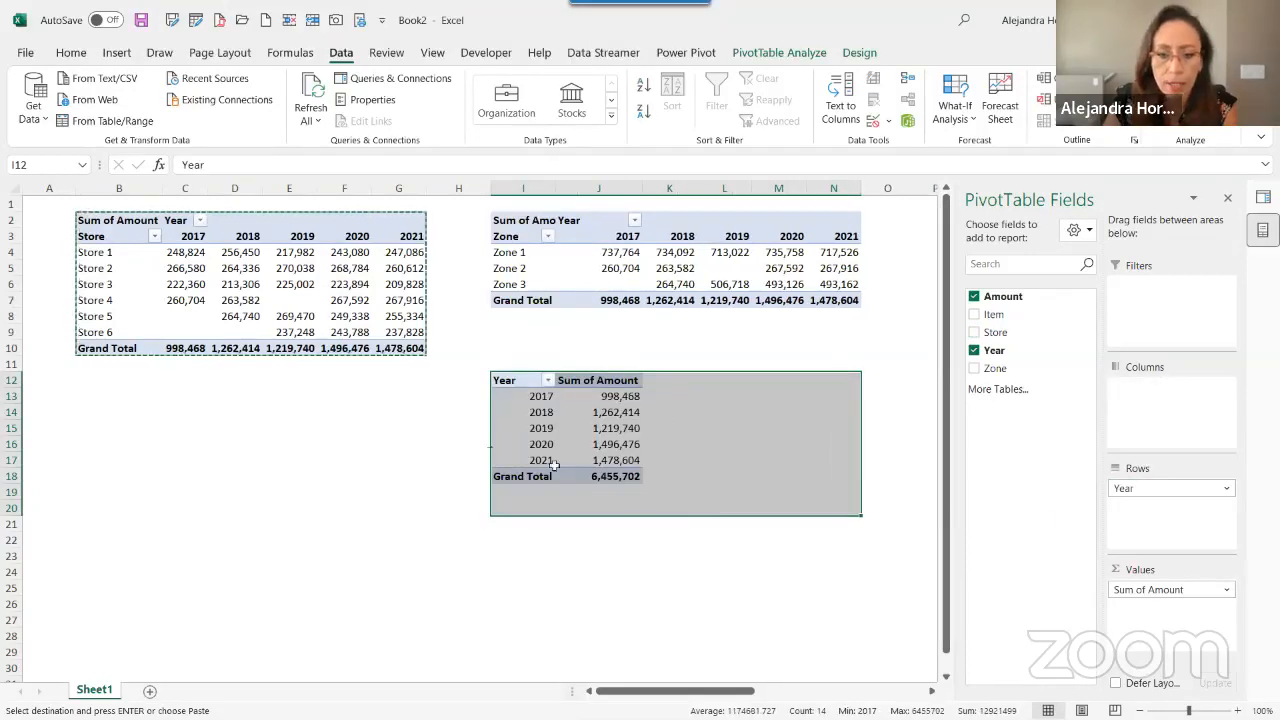
# Paste a copy of the Store PivotTable at B15 and rearrange it with Year in rows and Zone in columns
pyautogui.click(129, 425)
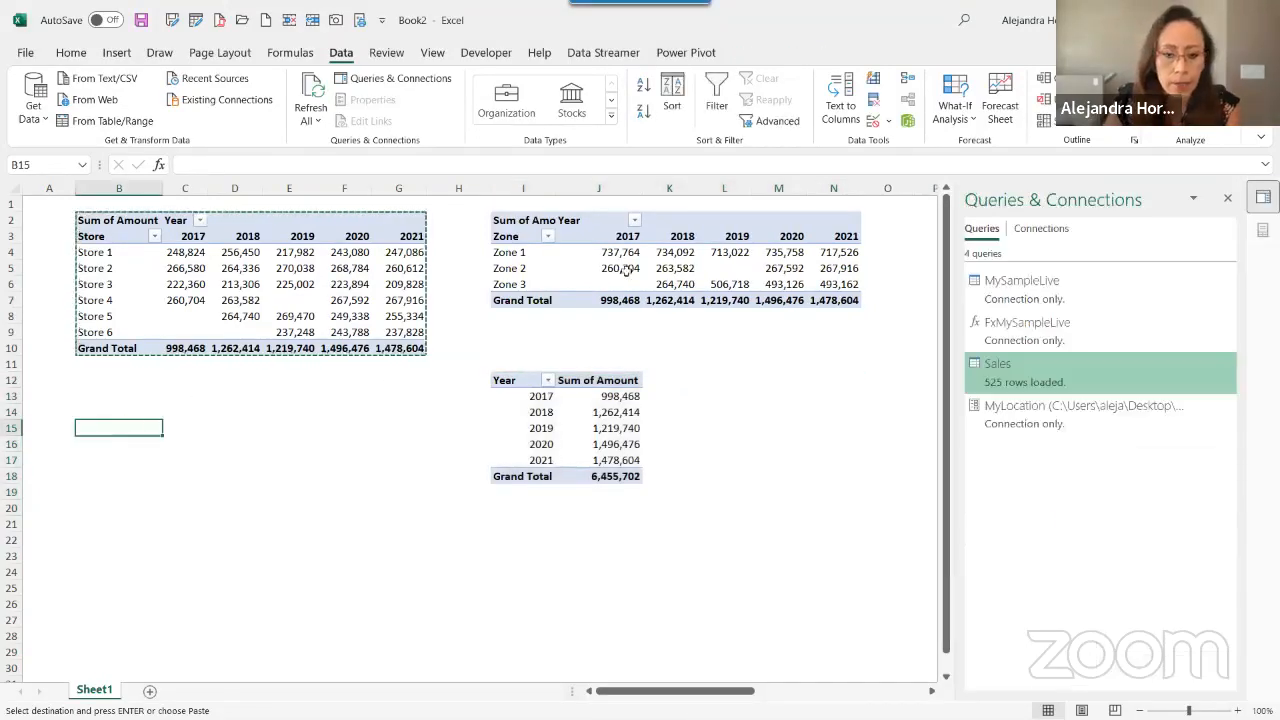
pyautogui.hotkey('ctrl', 'v')
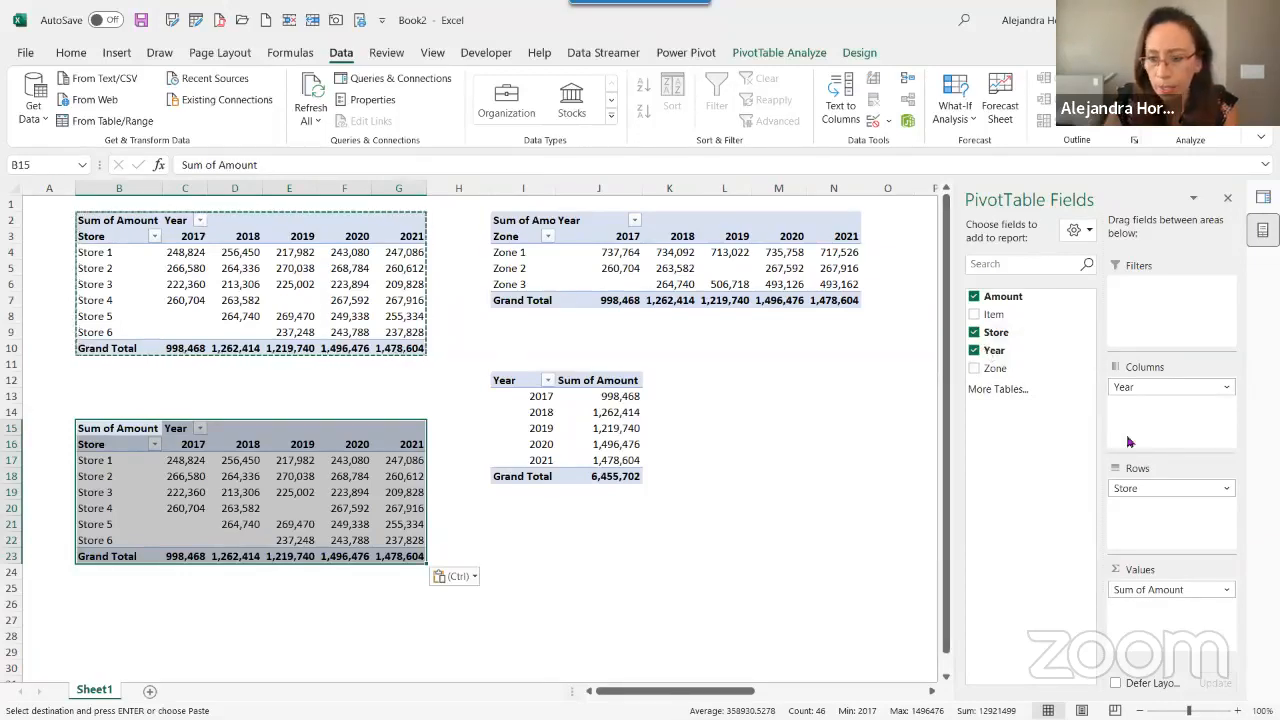
pyautogui.moveTo(1134, 486); pyautogui.dragTo(880, 492)
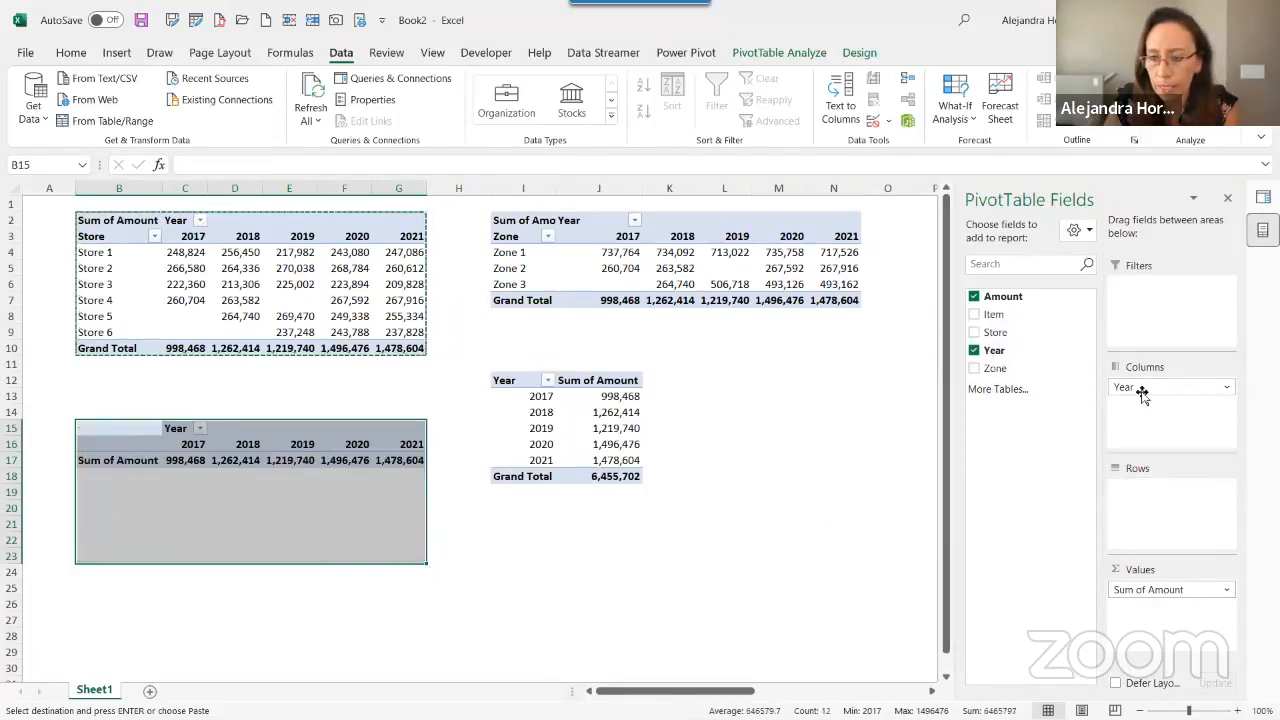
pyautogui.moveTo(1142, 393); pyautogui.dragTo(1148, 520)
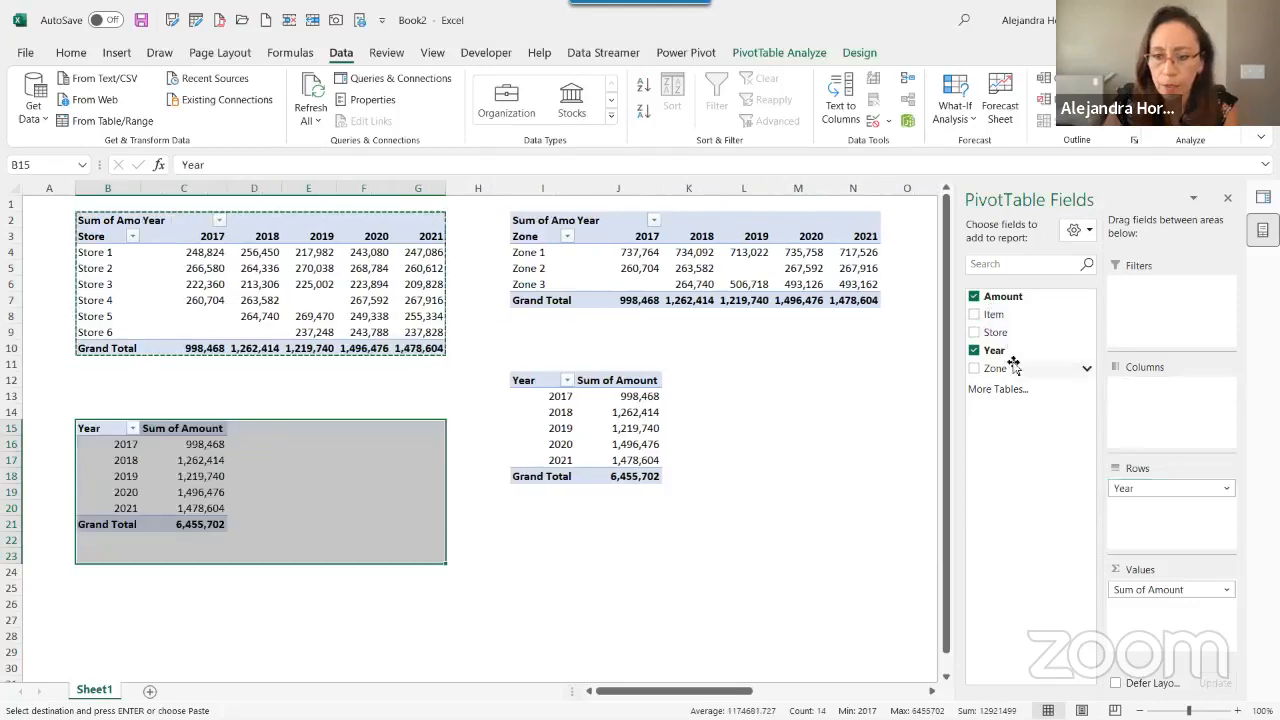
pyautogui.moveTo(1013, 363); pyautogui.dragTo(1140, 388)
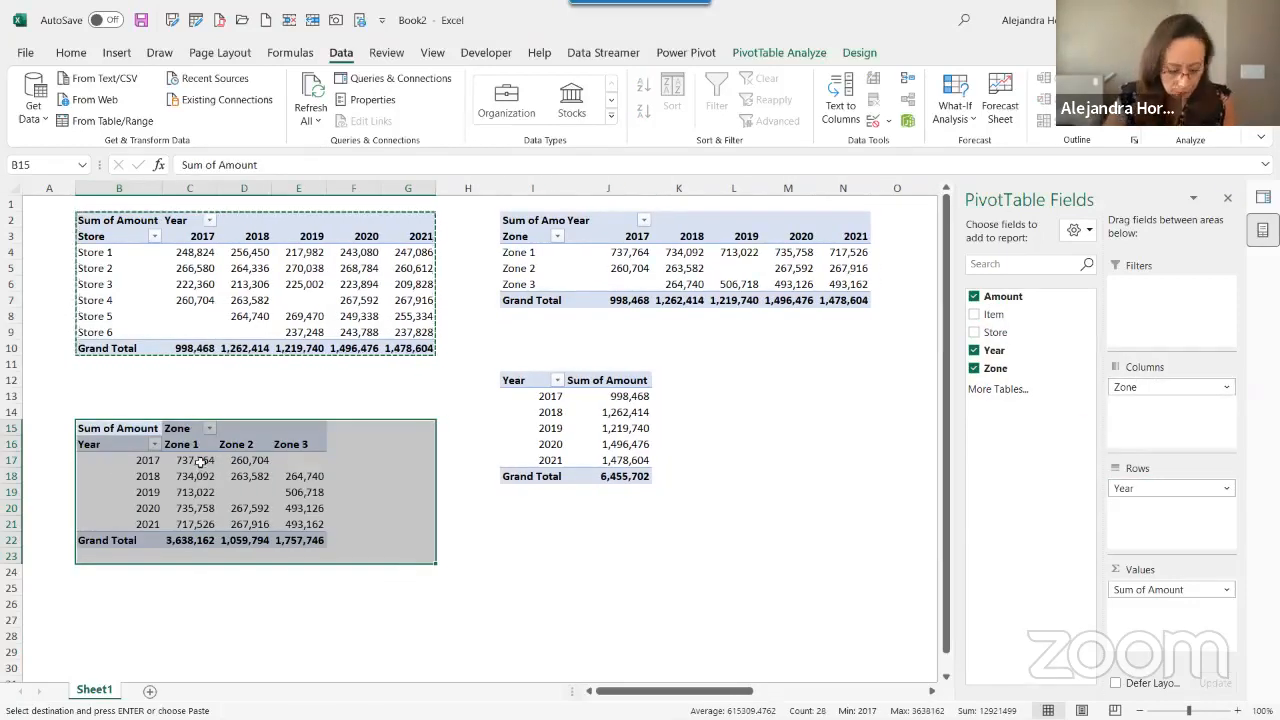
# Move the Year by Zone PivotTable three rows down so it starts at cell B18
pyautogui.hotkey('ctrl', 'x')
pyautogui.press('Down')
pyautogui.press('Down')
pyautogui.press('Down')
pyautogui.hotkey('ctrl', 'v')
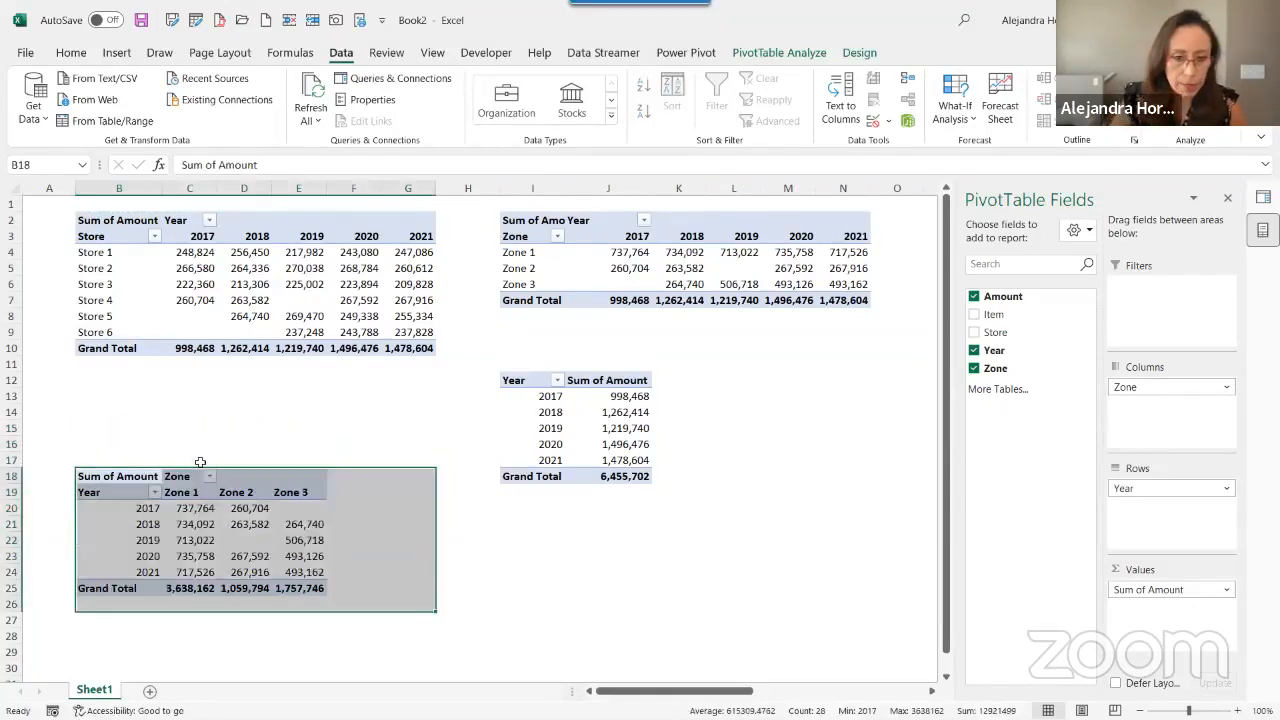
pyautogui.click(557, 543)
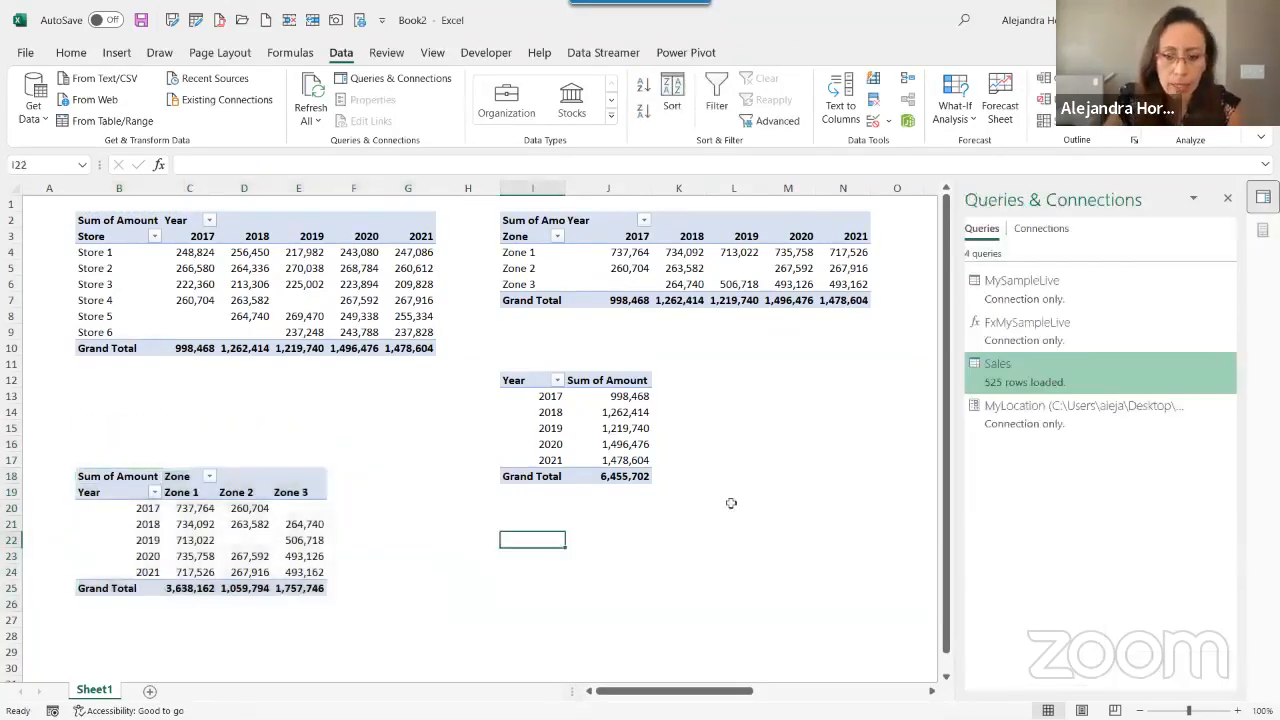
# Copy the Zone by Year PivotTable to cell P2 and fit the widths of columns Q to S to the amounts
pyautogui.moveTo(627, 691); pyautogui.dragTo(702, 692)
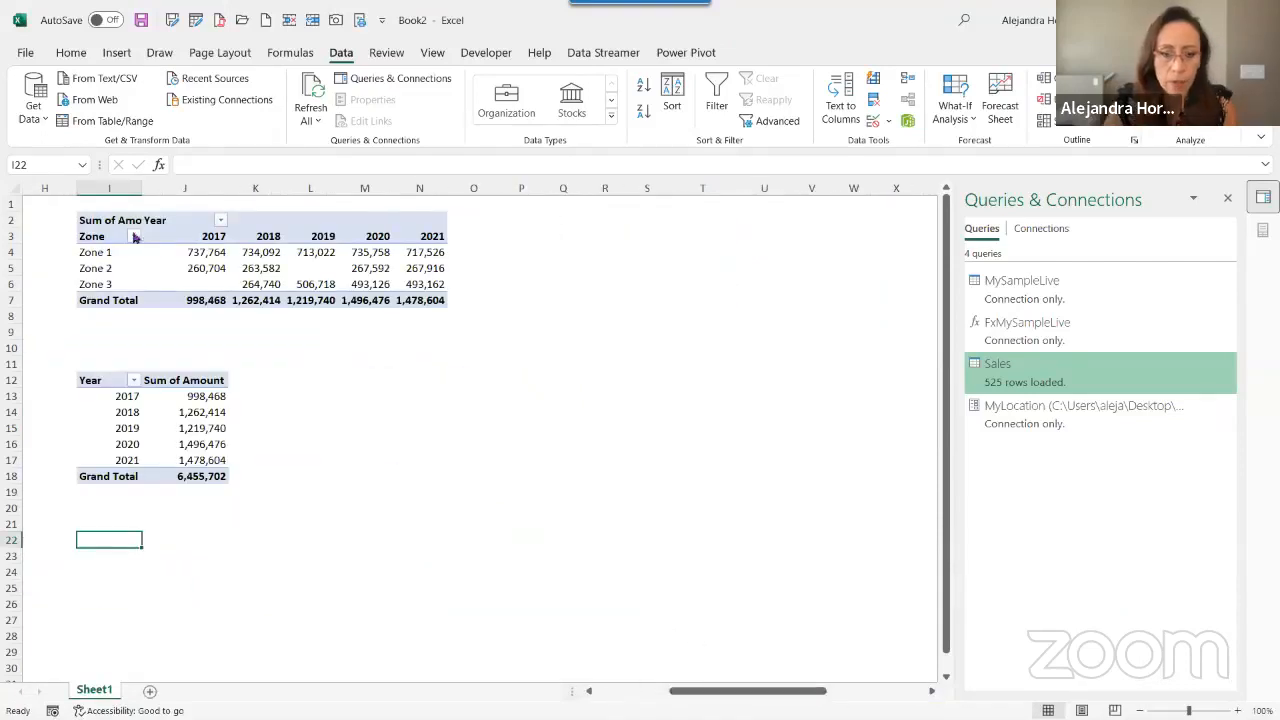
pyautogui.moveTo(103, 219); pyautogui.dragTo(437, 290)
pyautogui.hotkey('ctrl', 'c')
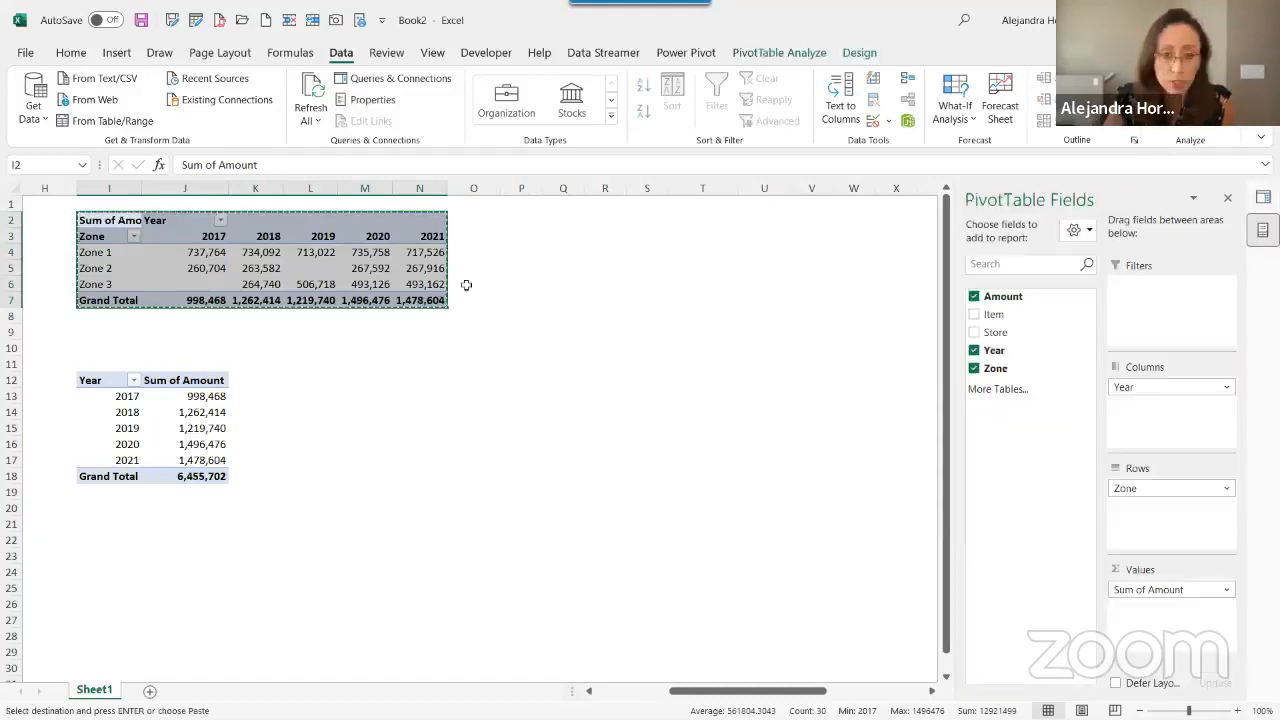
pyautogui.click(539, 221)
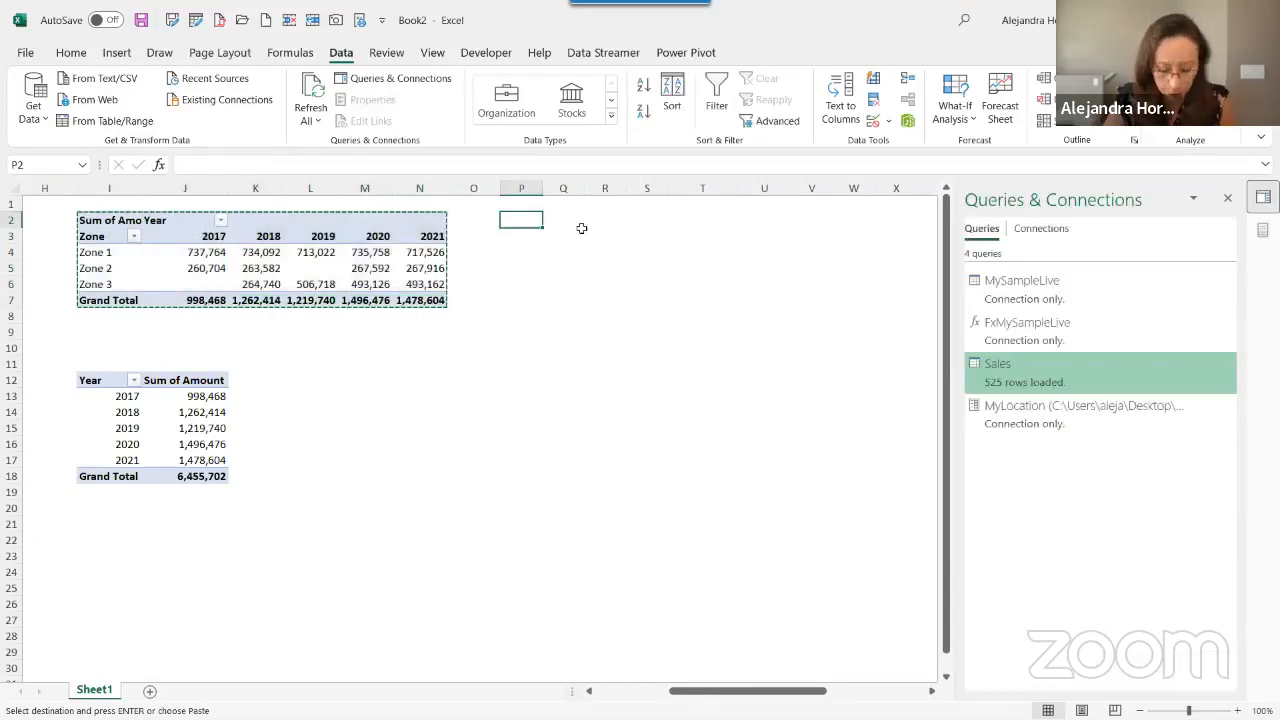
pyautogui.hotkey('ctrl', 'v')
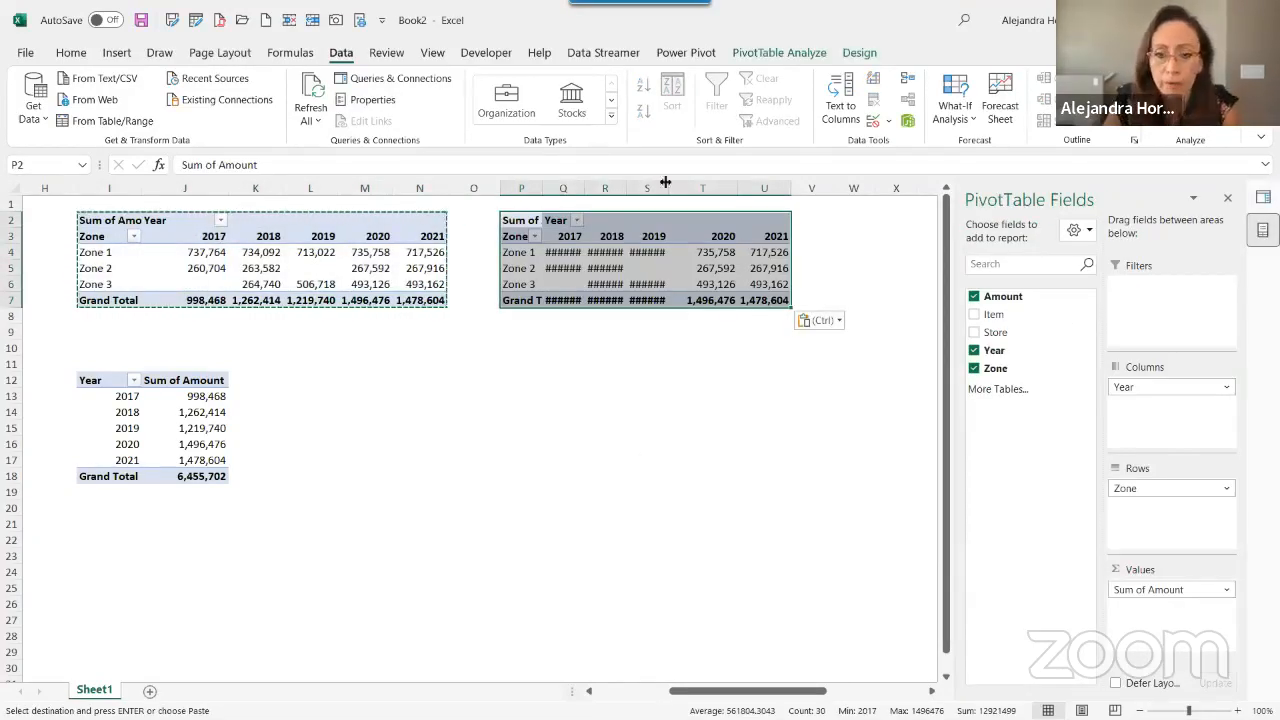
pyautogui.moveTo(563, 188); pyautogui.dragTo(648, 188)
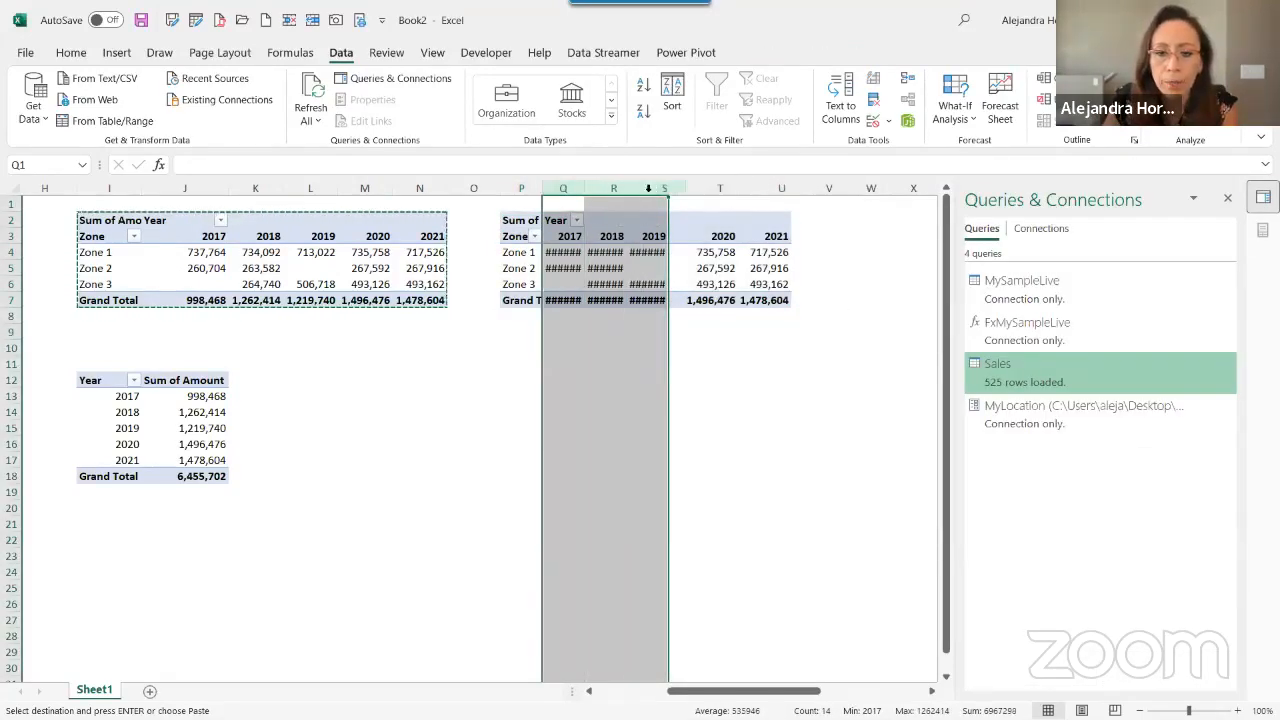
pyautogui.doubleClick(648, 188)
pyautogui.click(572, 252)
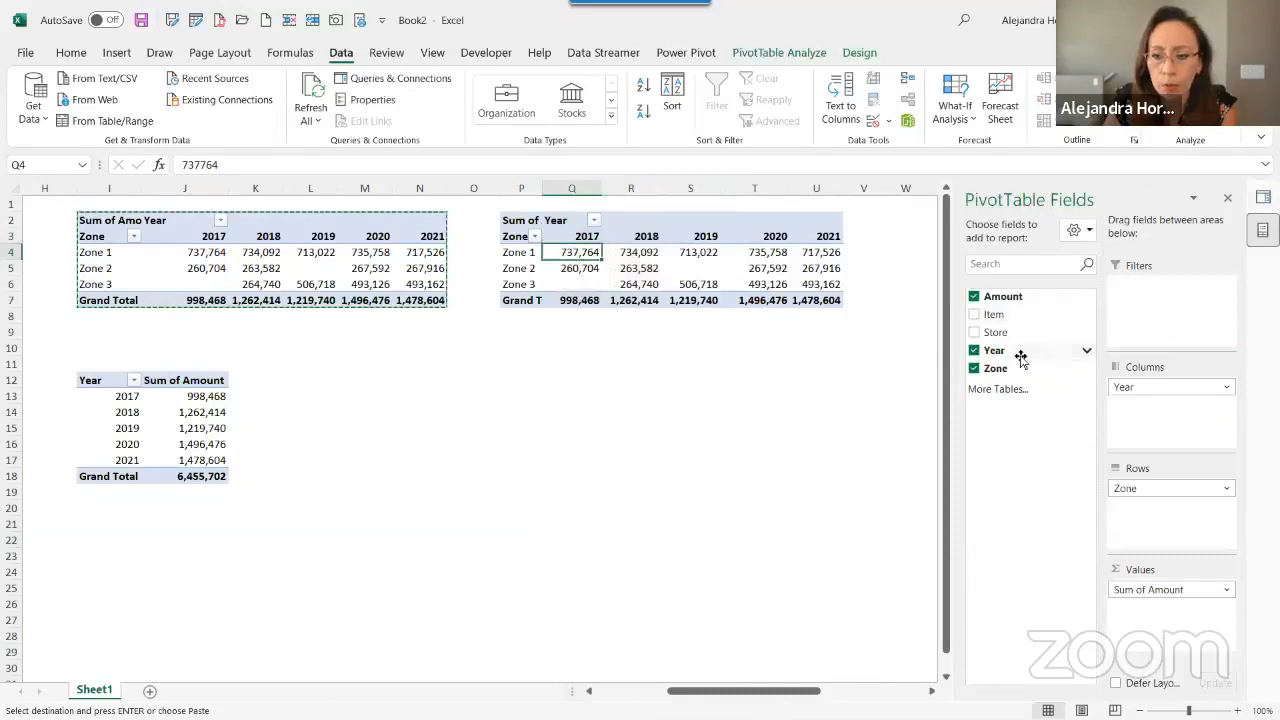
# Replace Zone with Item as the row field of the PivotTable copy at P2 and clear the copy selection
pyautogui.moveTo(1101, 481); pyautogui.dragTo(824, 505)
pyautogui.moveTo(1003, 318); pyautogui.dragTo(1151, 514)
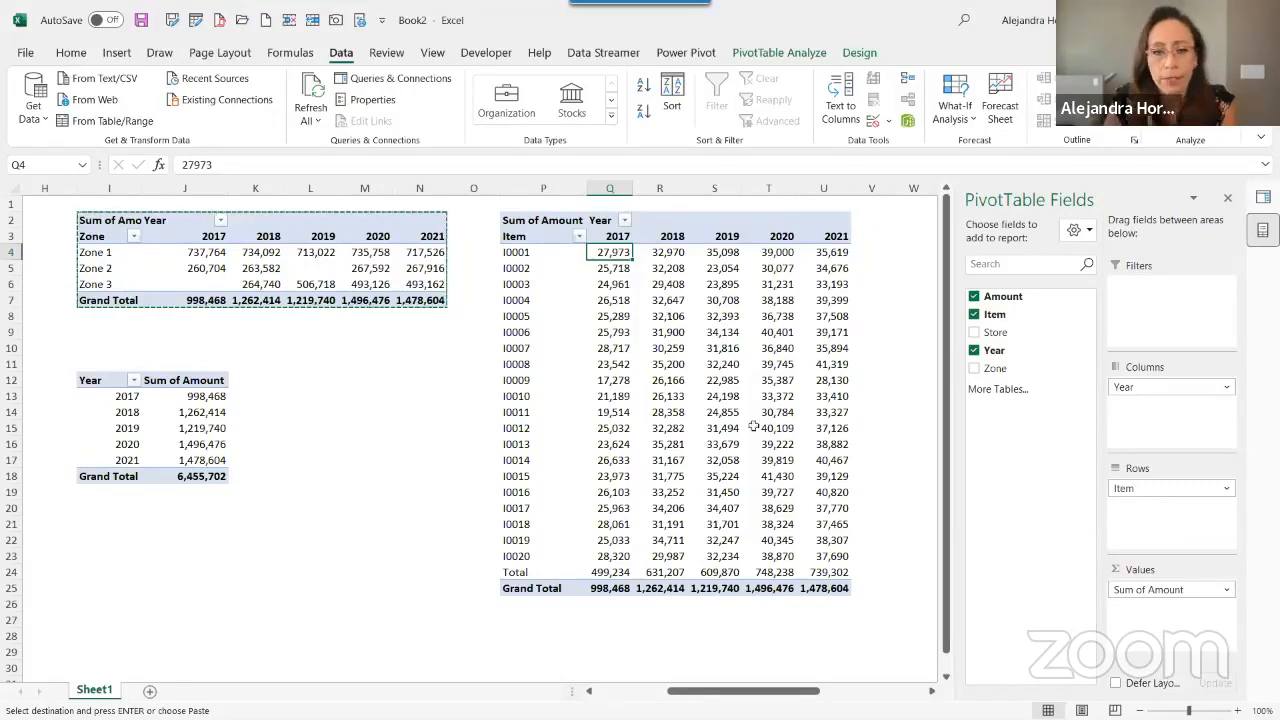
pyautogui.moveTo(757, 699); pyautogui.dragTo(551, 678)
pyautogui.click(530, 544)
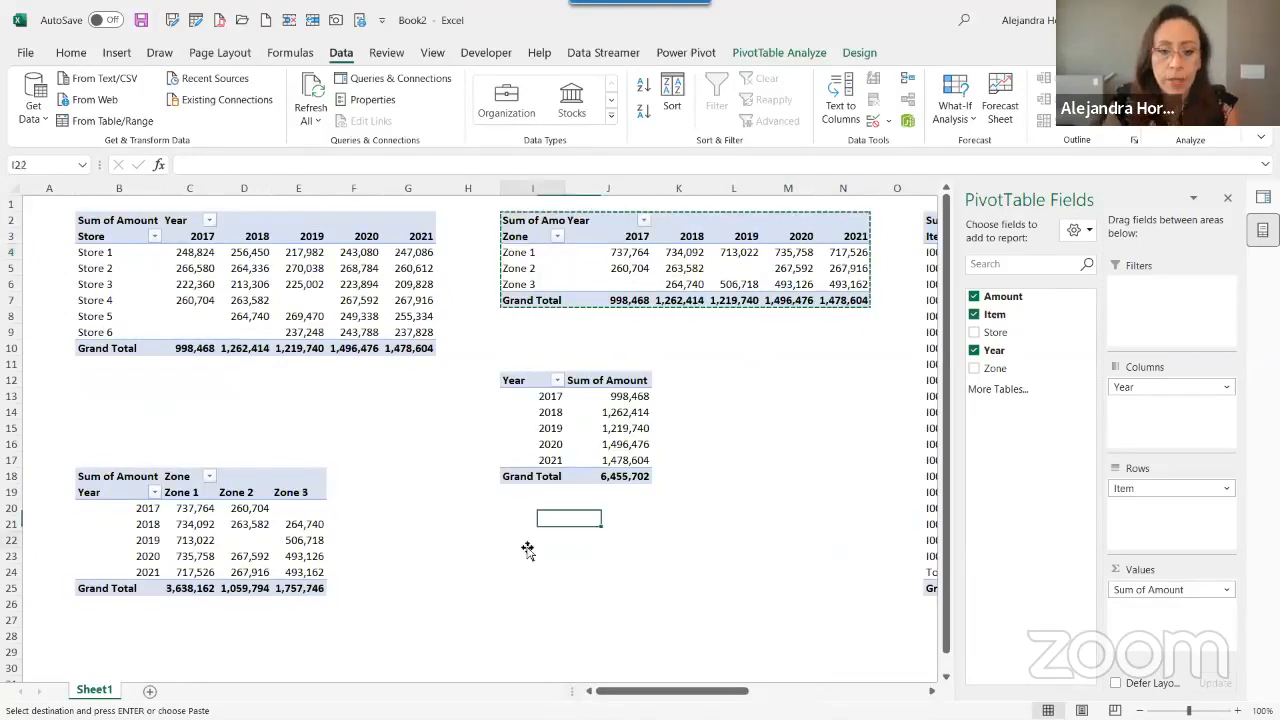
pyautogui.press('Escape')
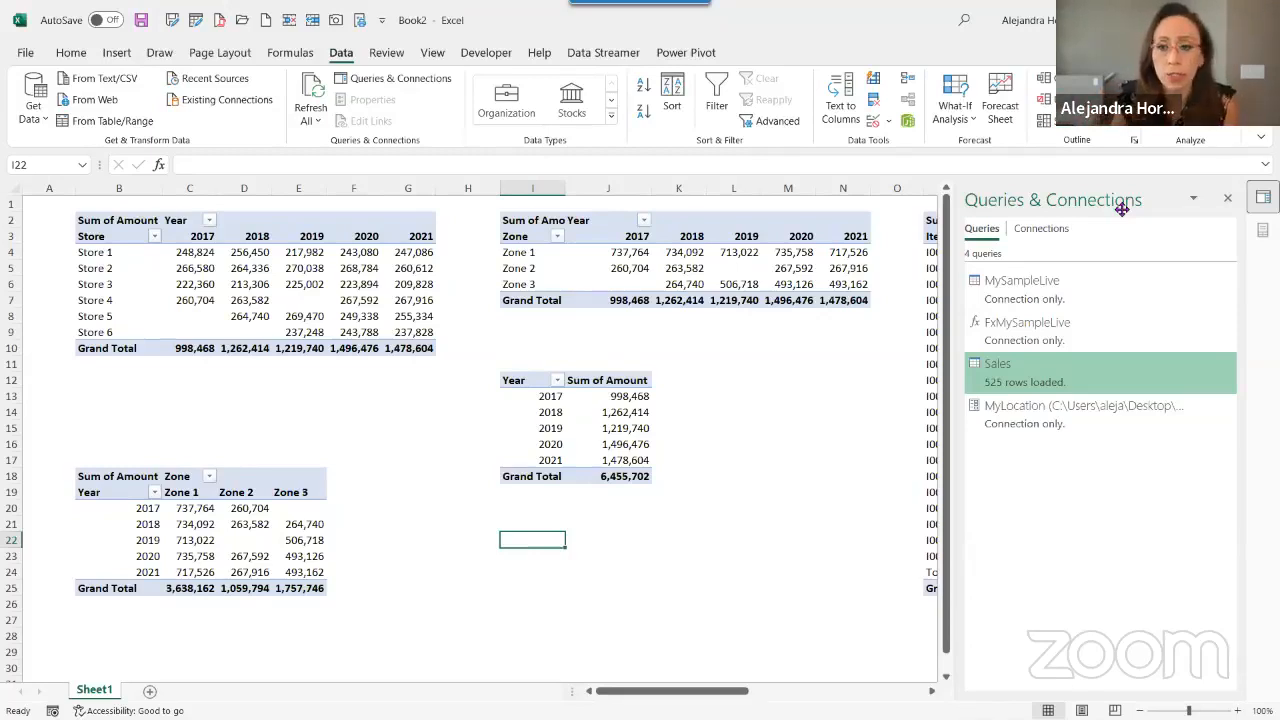
# Copy the Sales query and paste it into the queries of a new blank workbook
pyautogui.click(1030, 380)
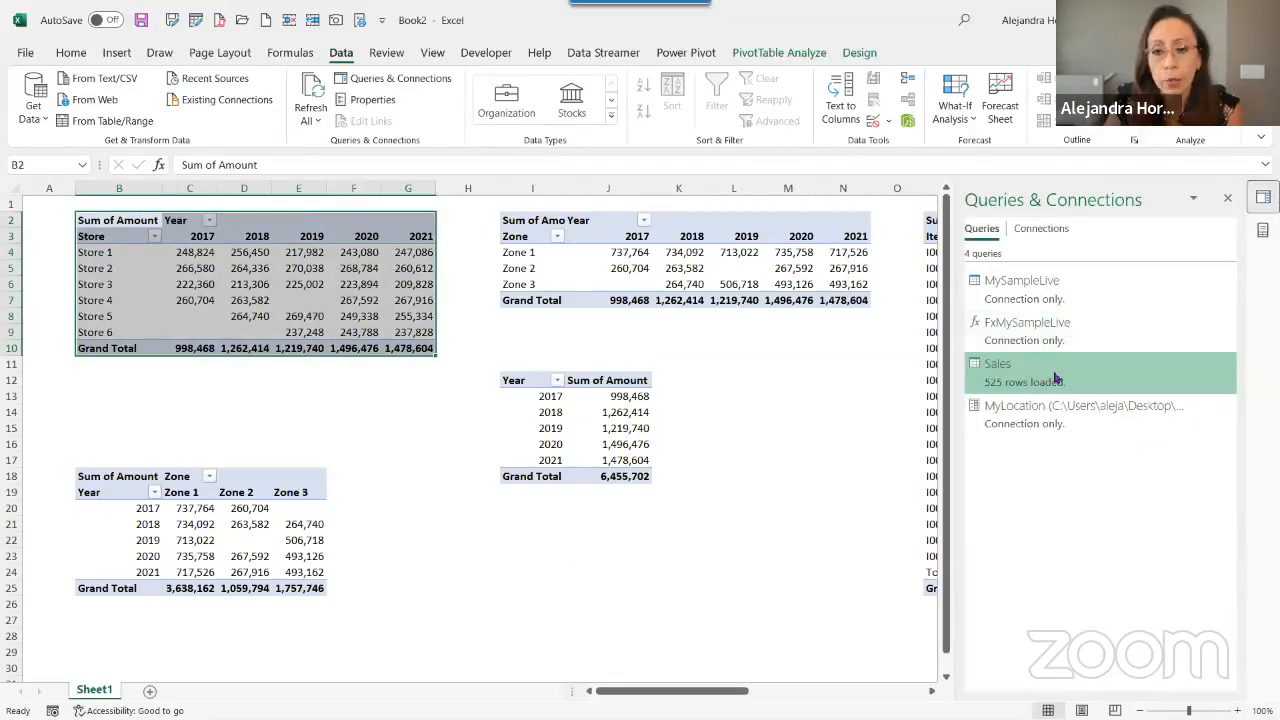
pyautogui.rightClick(1055, 373)
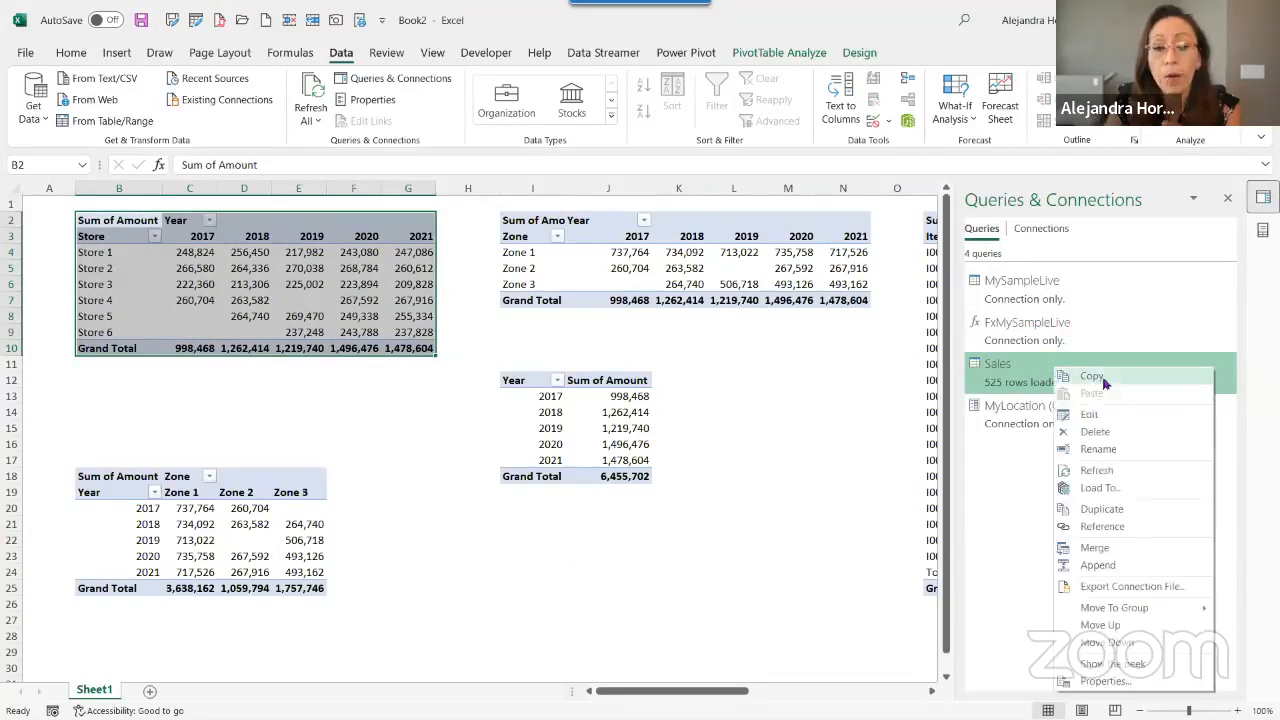
pyautogui.press('Escape')
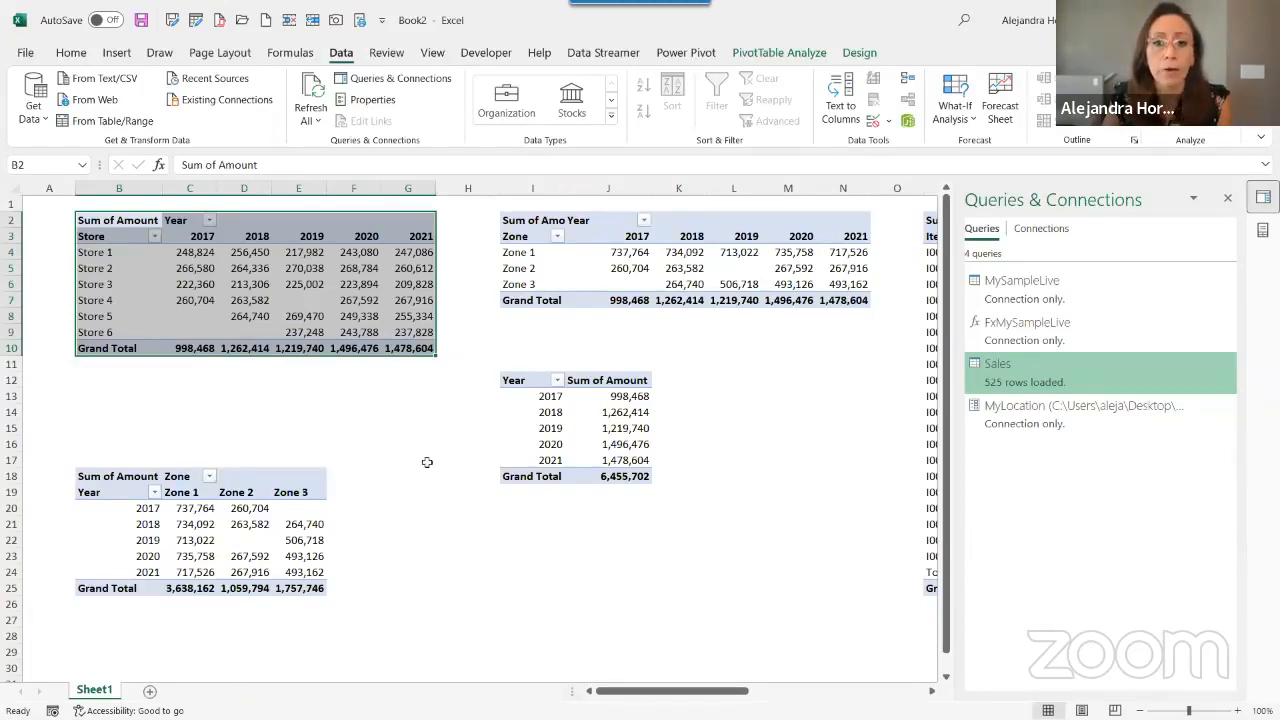
pyautogui.click(265, 20)
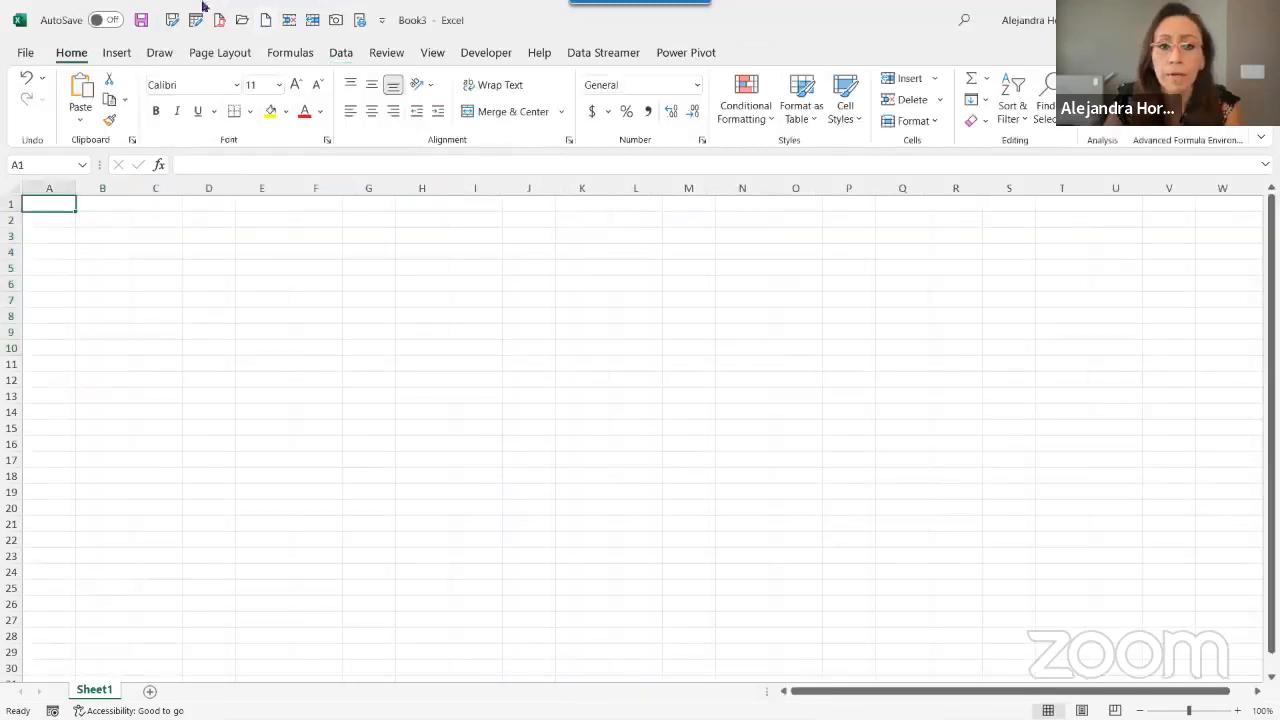
pyautogui.click(348, 53)
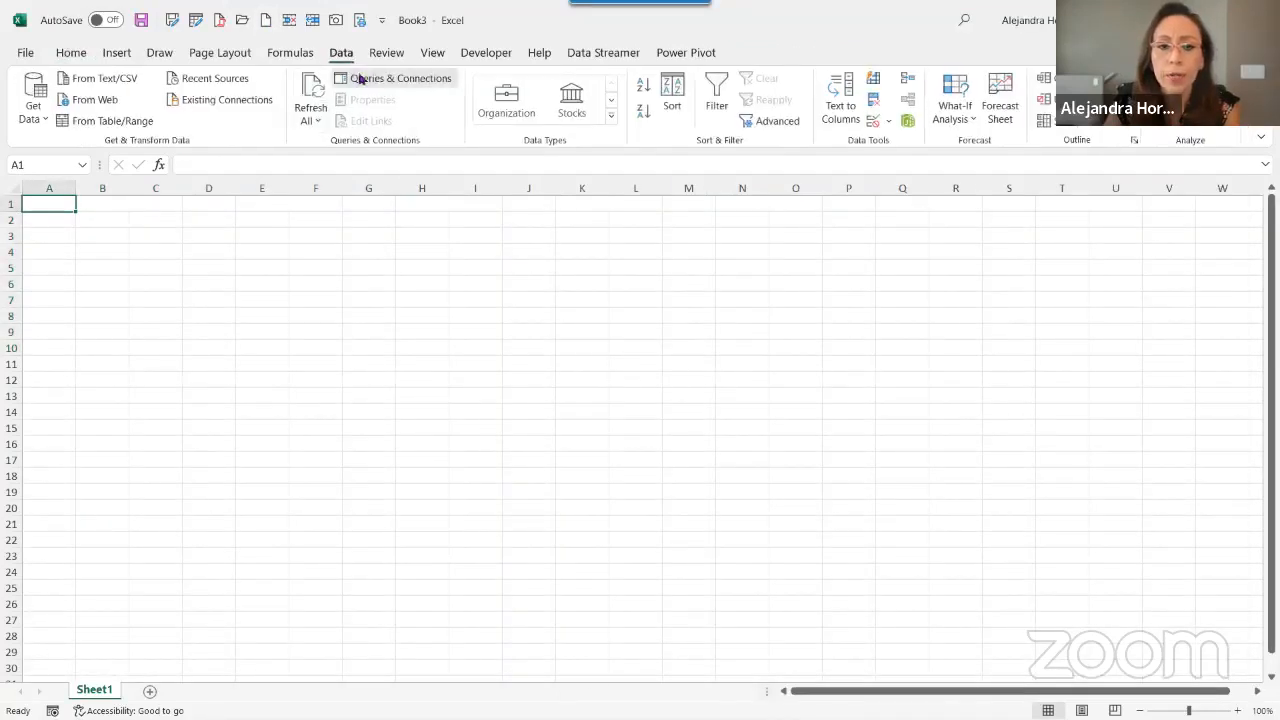
pyautogui.click(360, 78)
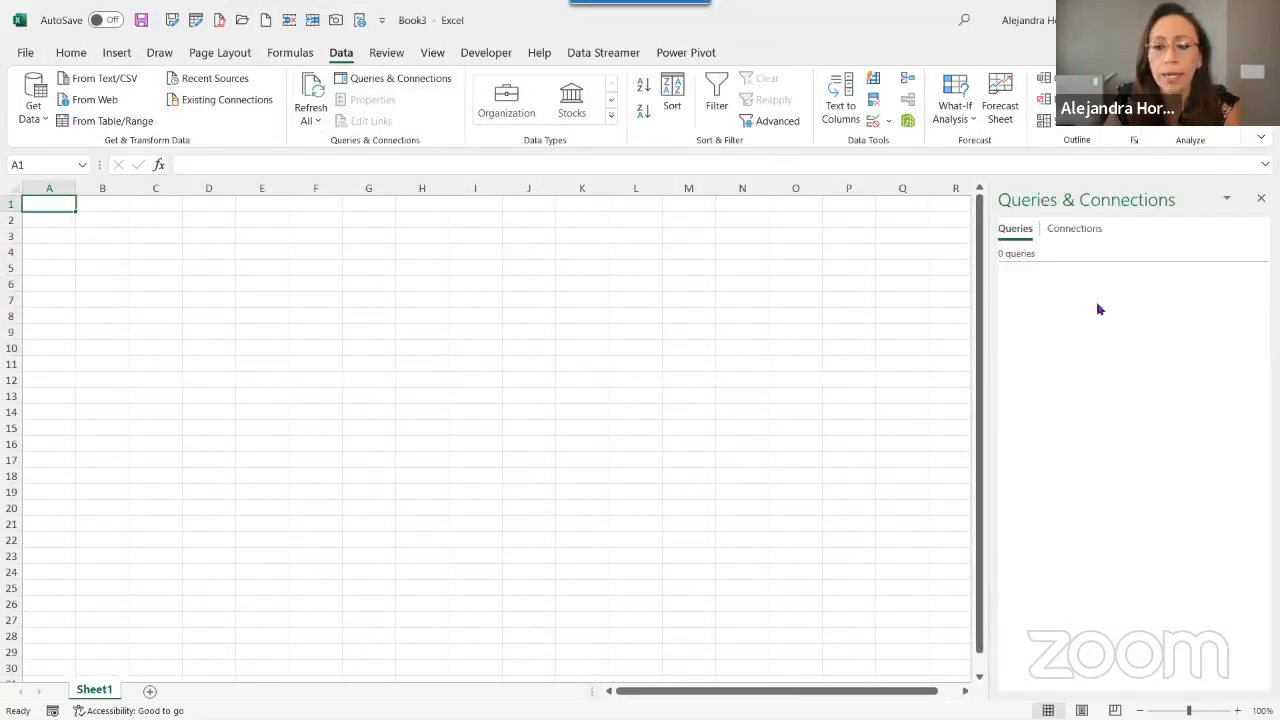
pyautogui.rightClick(1098, 308)
pyautogui.click(1113, 313)
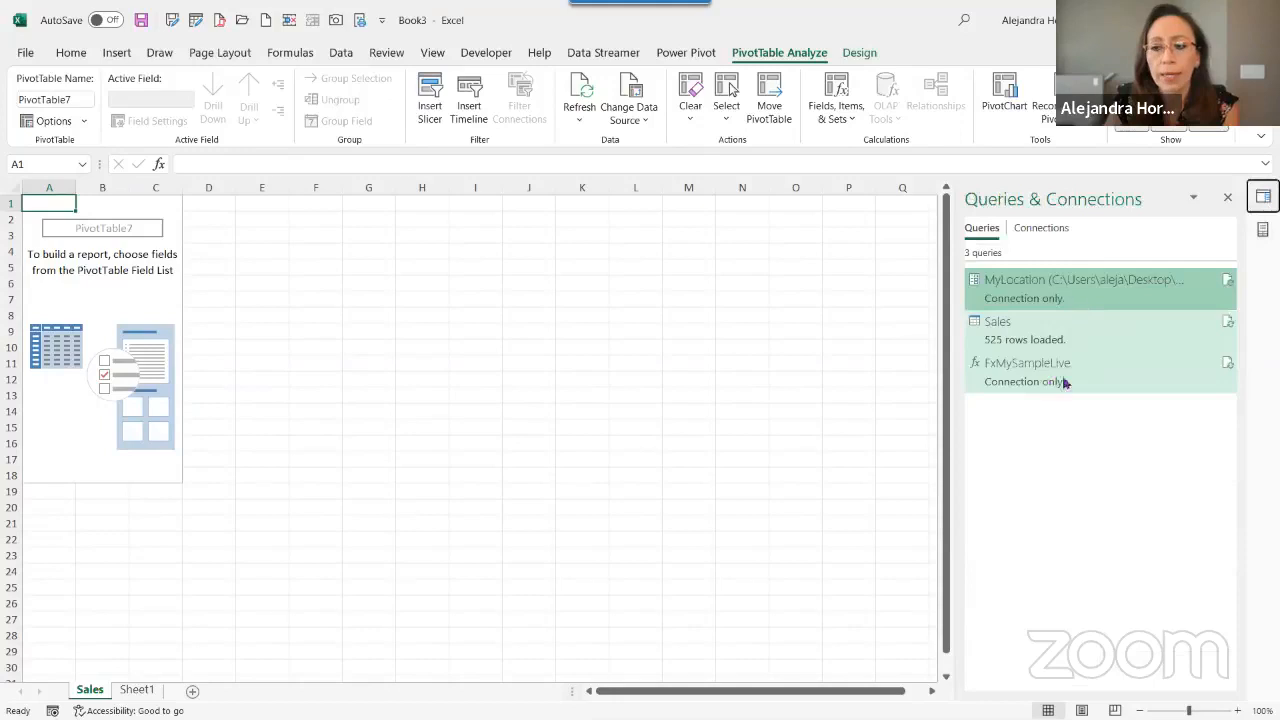
# Delete the Sales sheet holding the empty PivotTable from the new workbook
pyautogui.click(1045, 342)
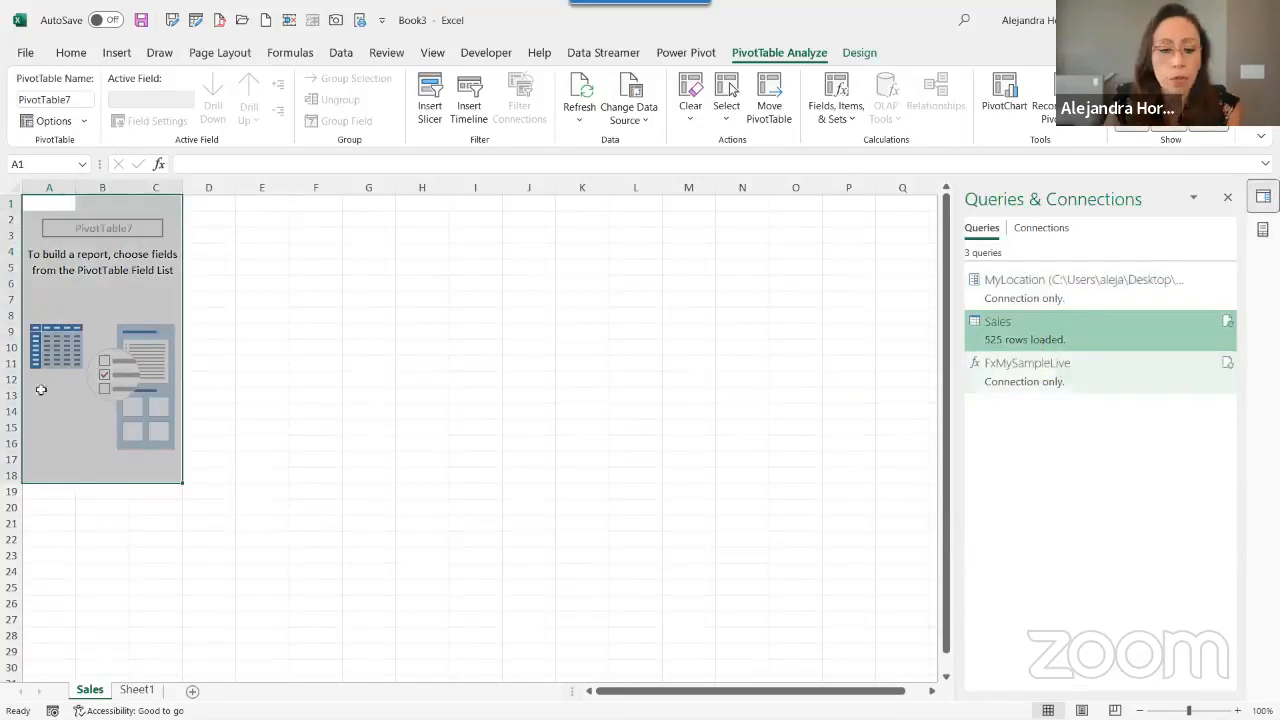
pyautogui.click(90, 273)
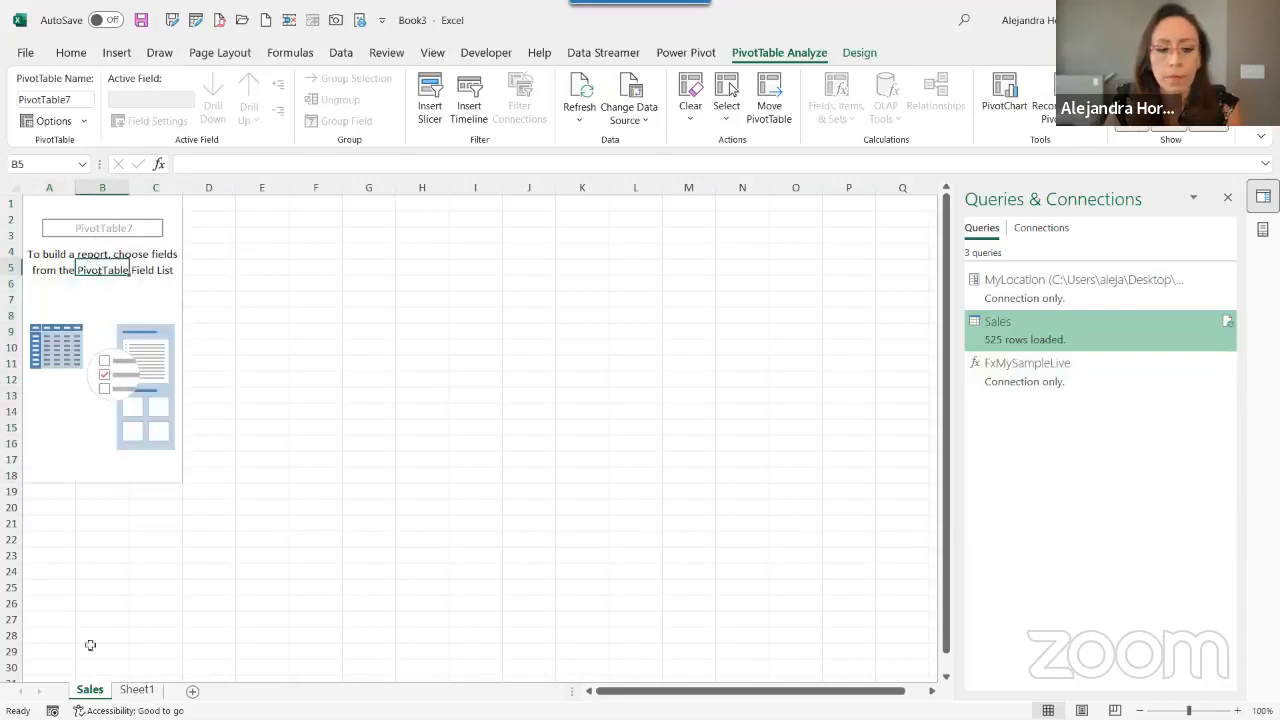
pyautogui.rightClick(96, 692)
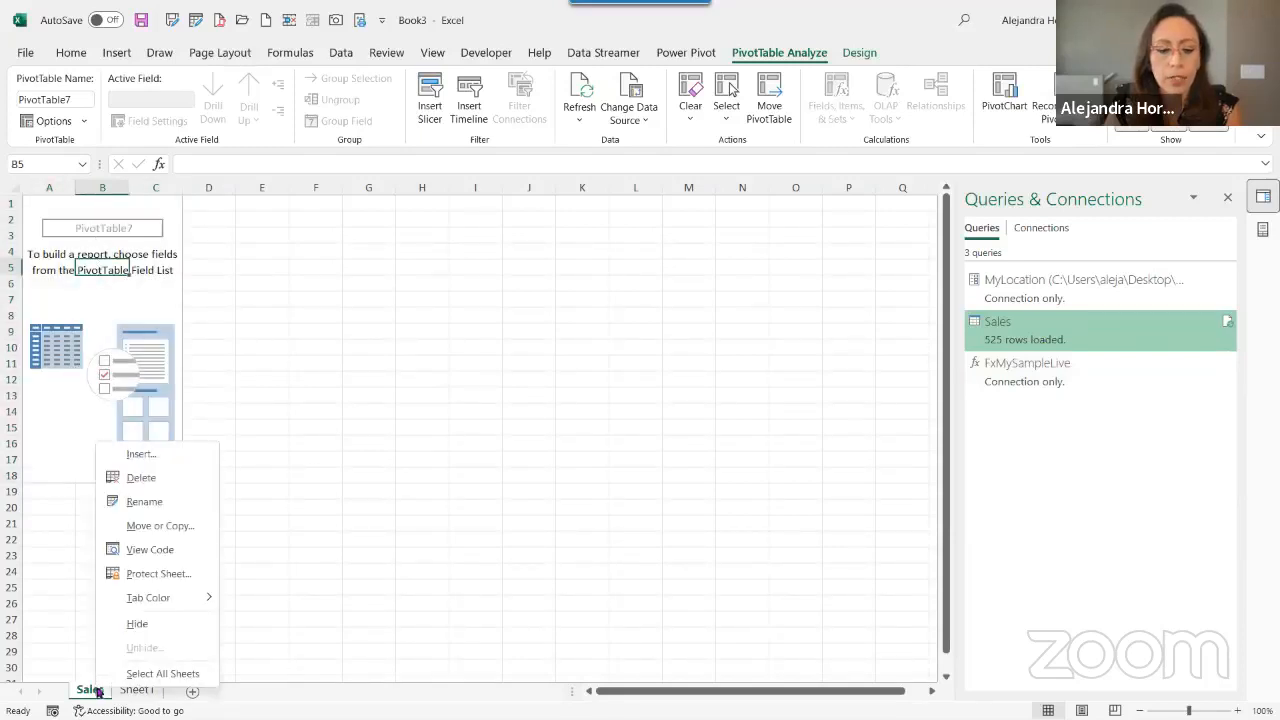
pyautogui.click(128, 478)
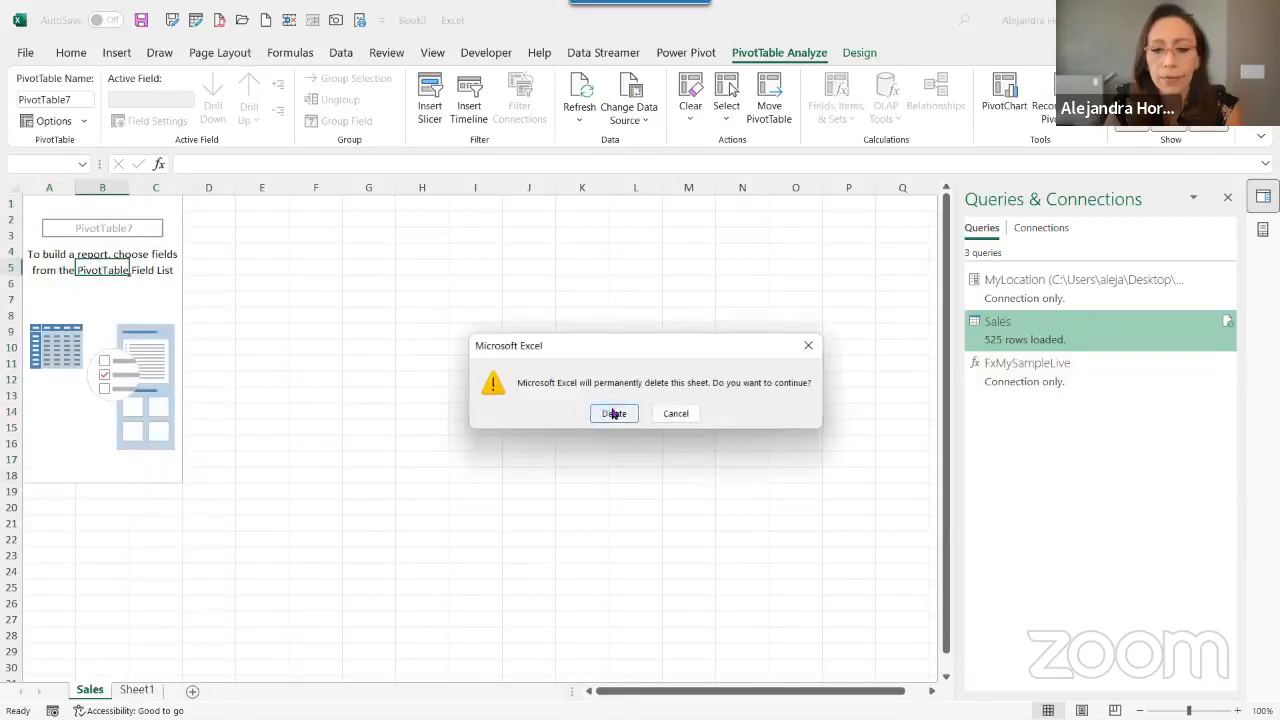
pyautogui.click(614, 413)
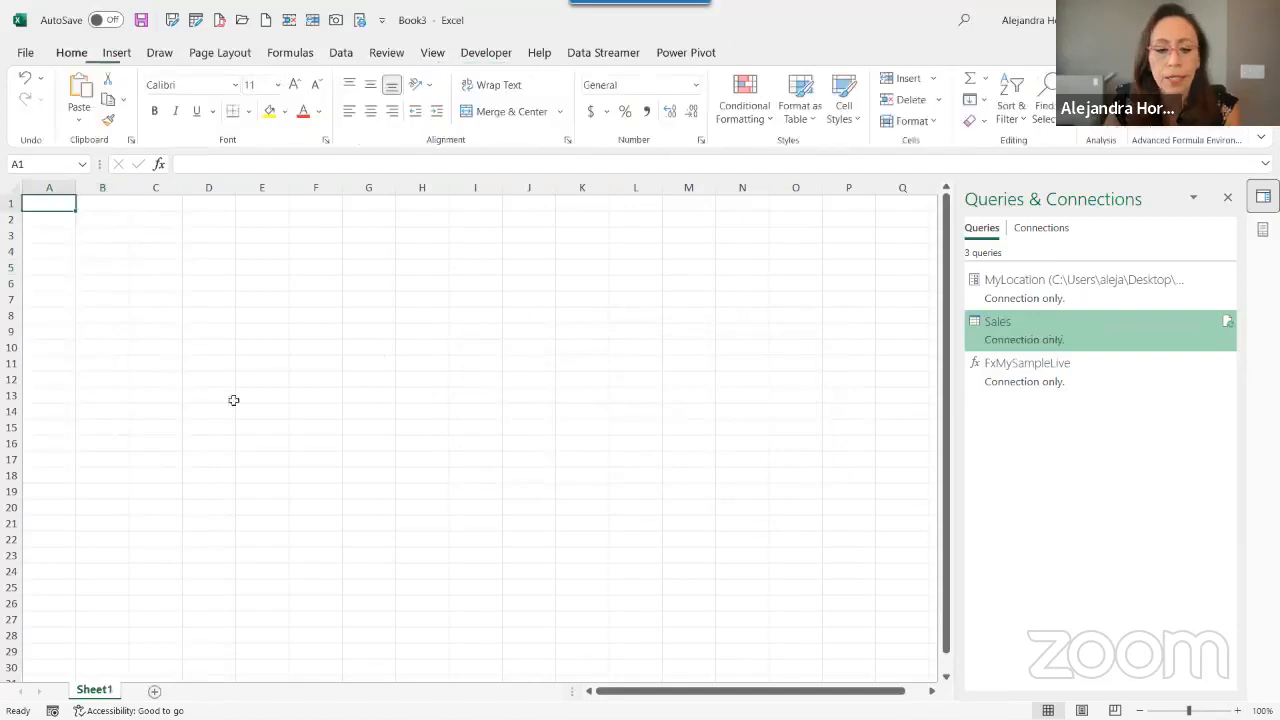
# Open the Sales query in Power Query Editor and start a conditional column that outputs .05 if Zone equals Zone 1
pyautogui.doubleClick(1046, 335)
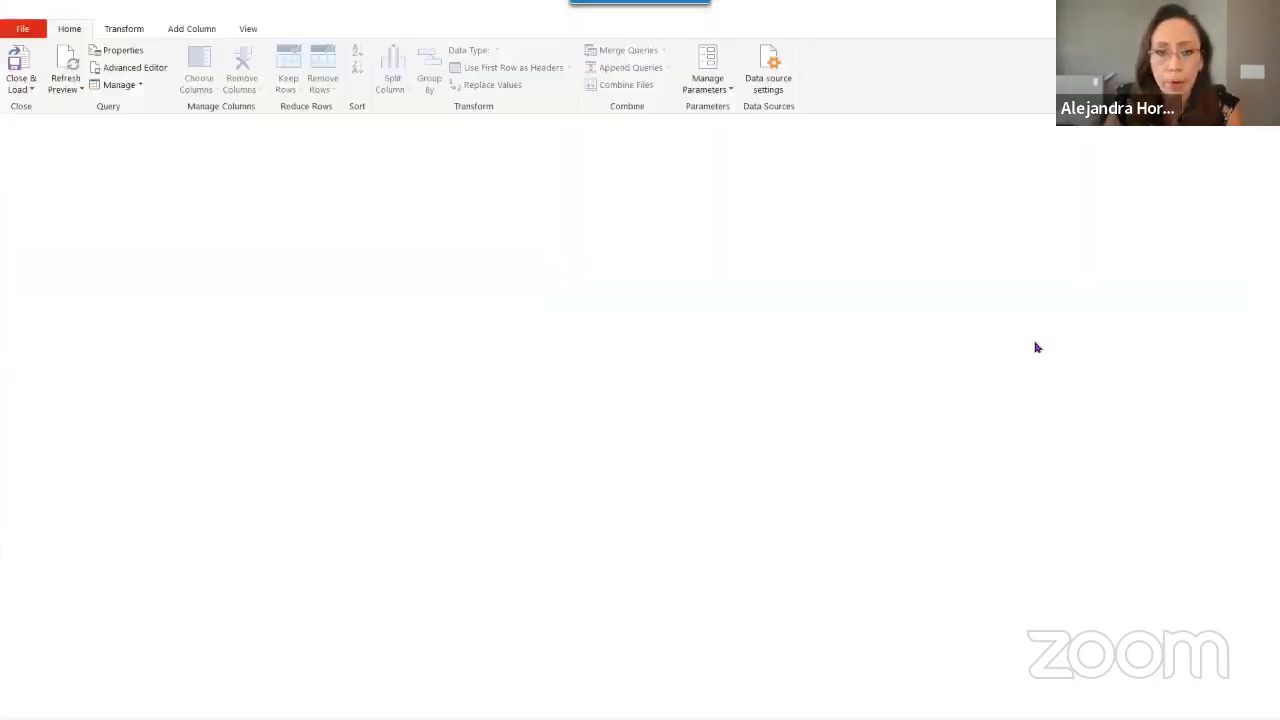
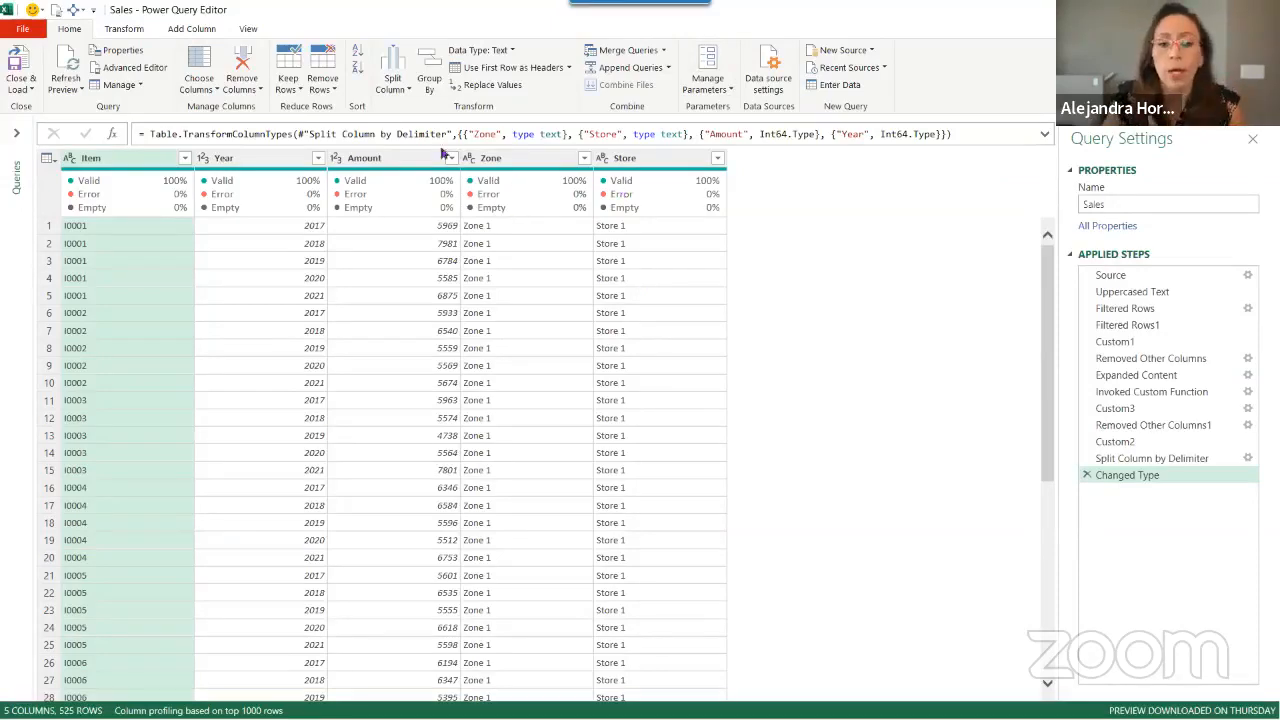
pyautogui.click(191, 28)
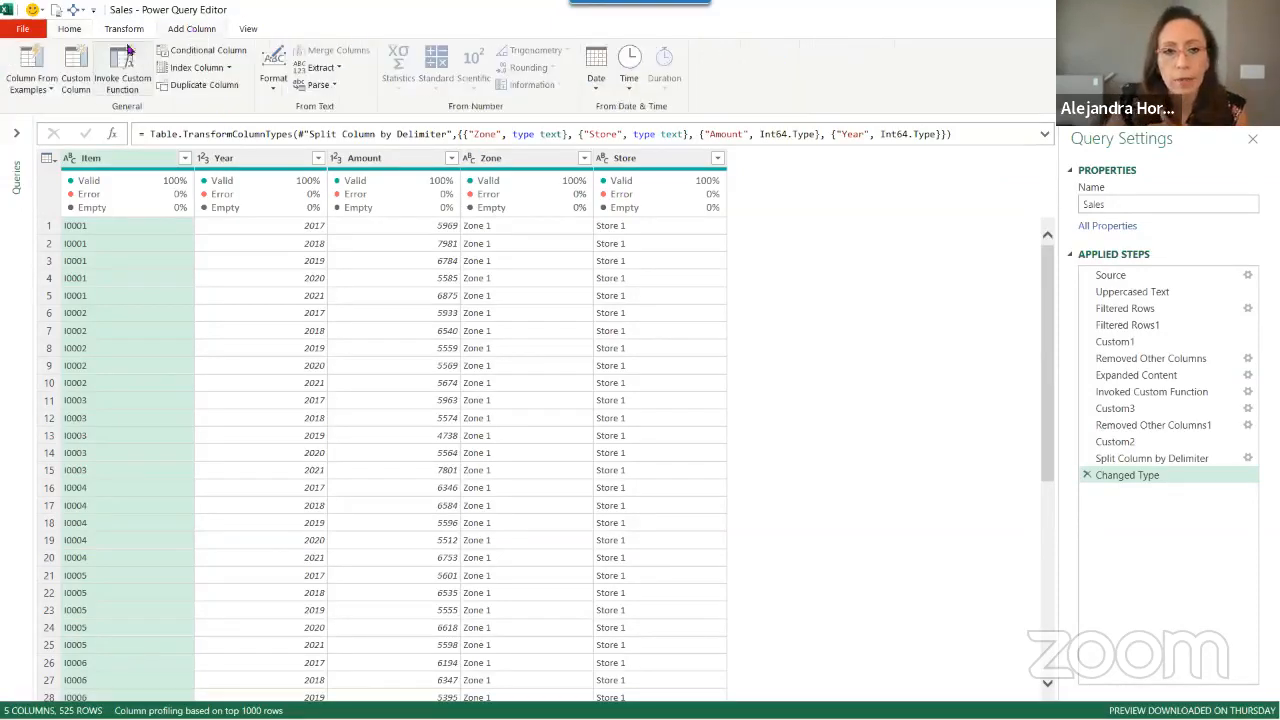
pyautogui.click(203, 52)
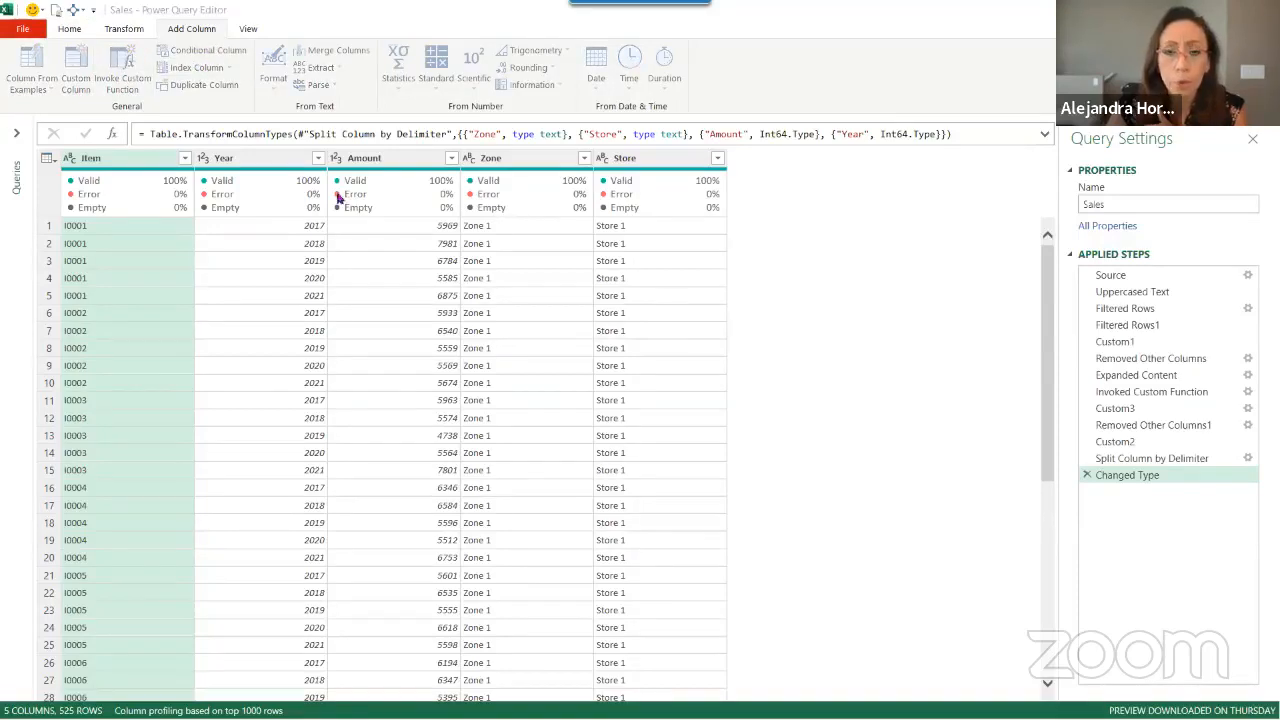
pyautogui.moveTo(563, 225); pyautogui.dragTo(688, 162)
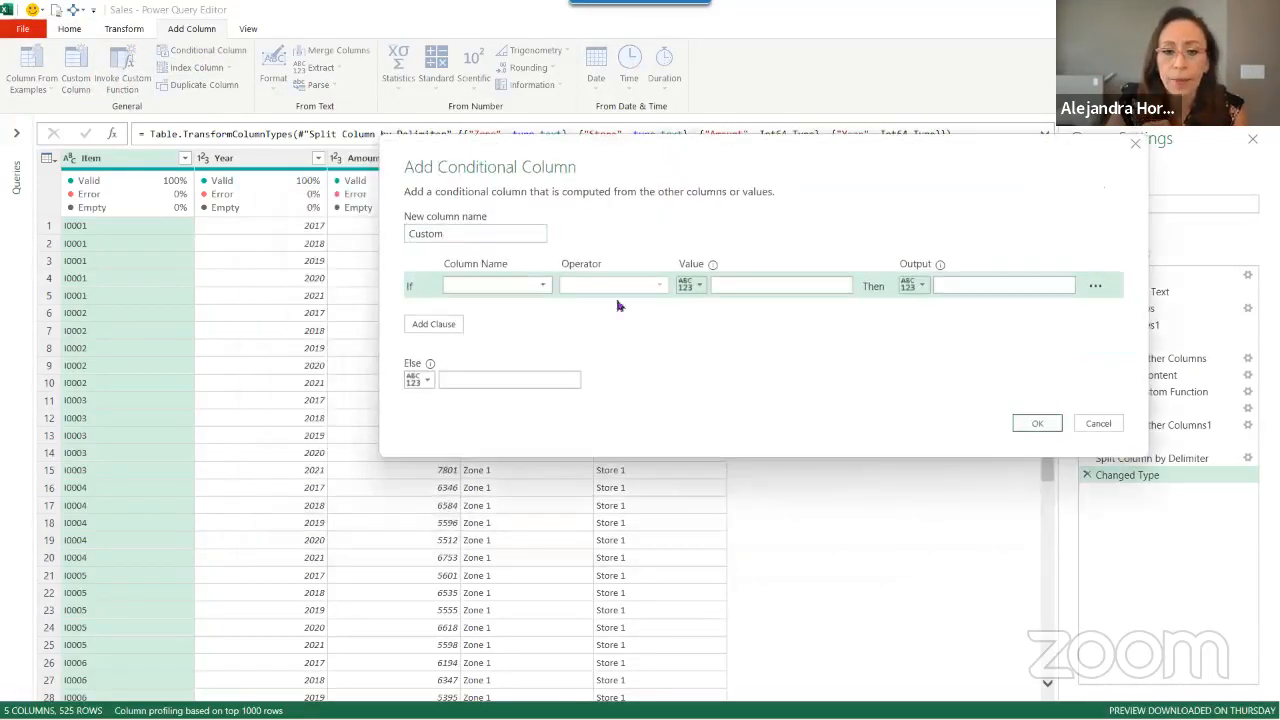
pyautogui.click(543, 286)
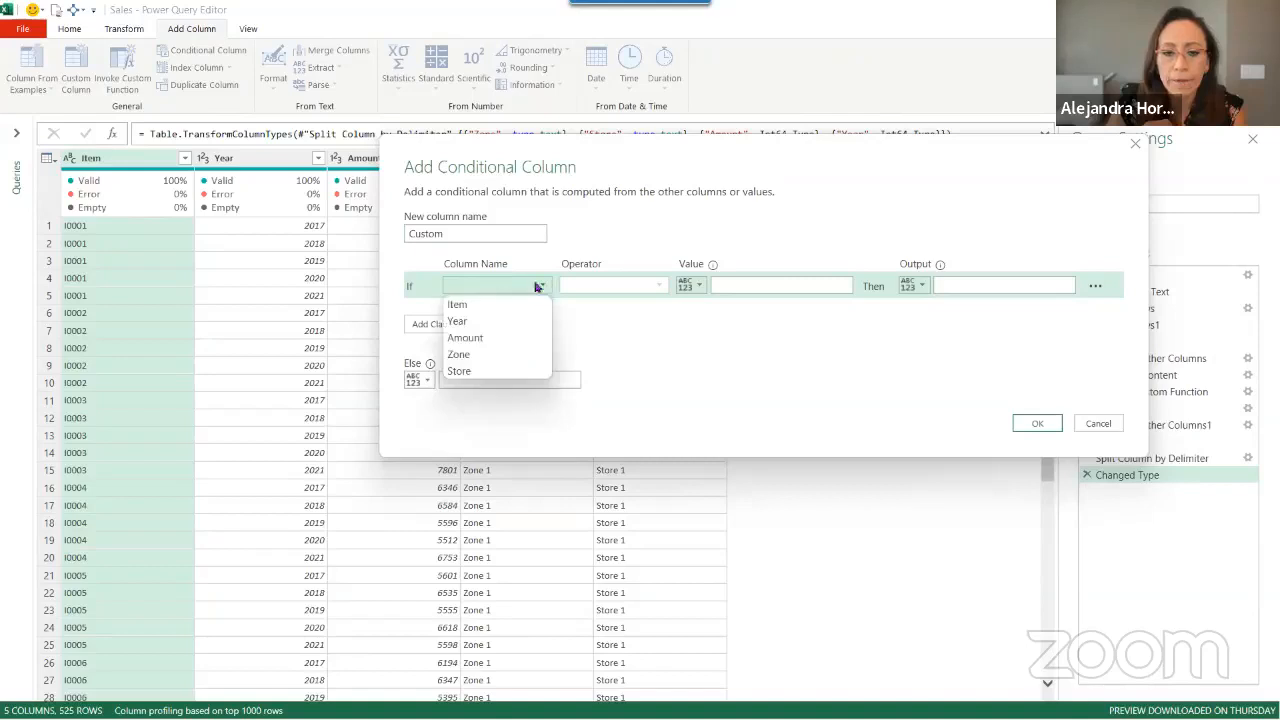
pyautogui.click(502, 352)
pyautogui.moveTo(717, 149); pyautogui.dragTo(727, 273)
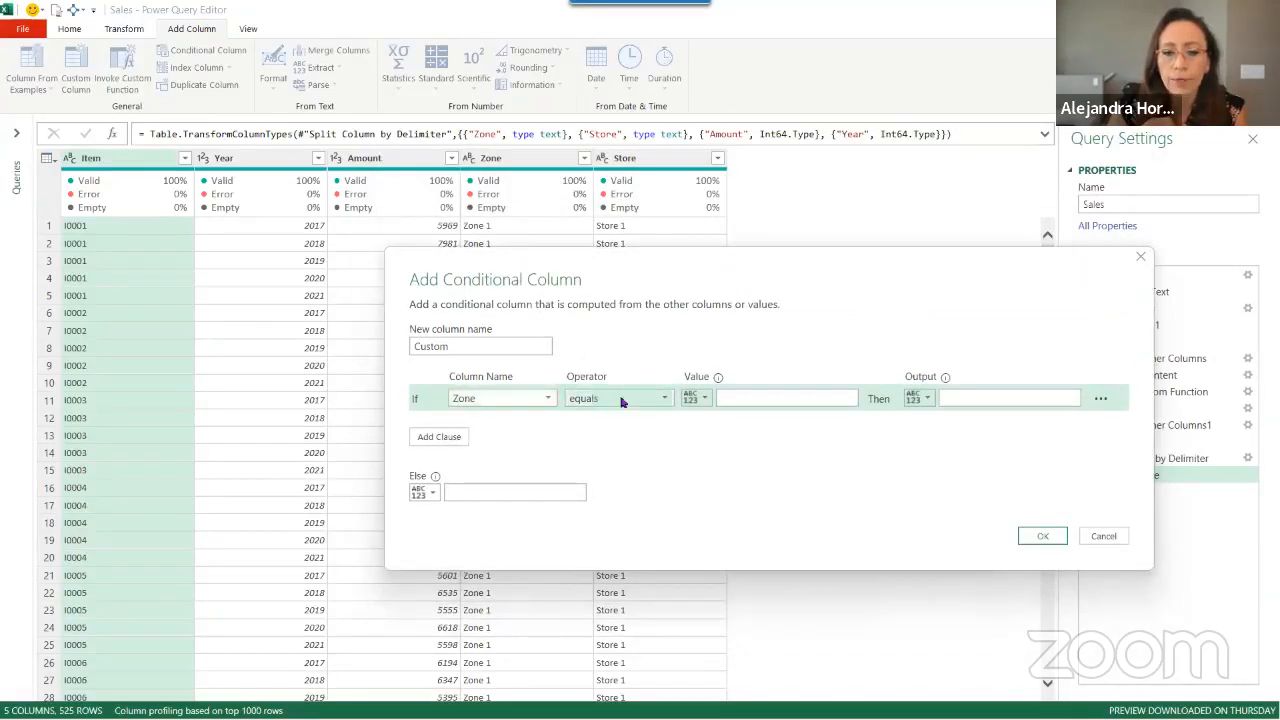
pyautogui.click(739, 400)
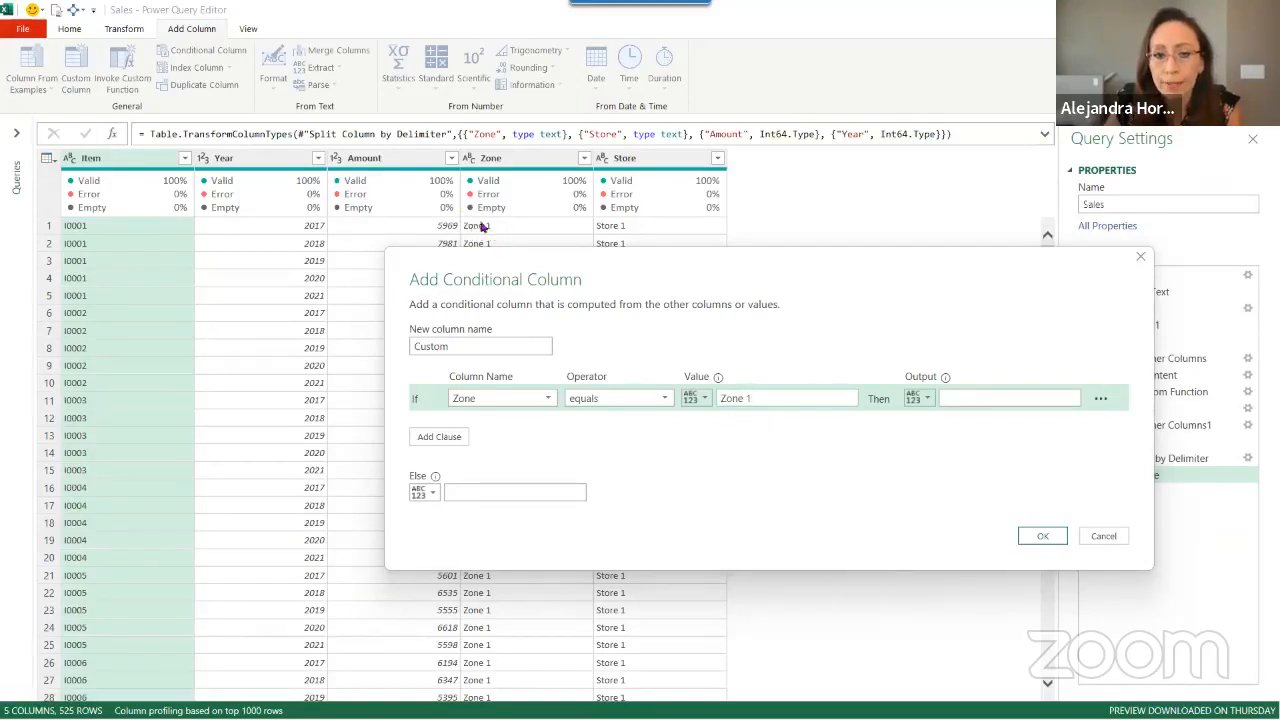
pyautogui.click(941, 401)
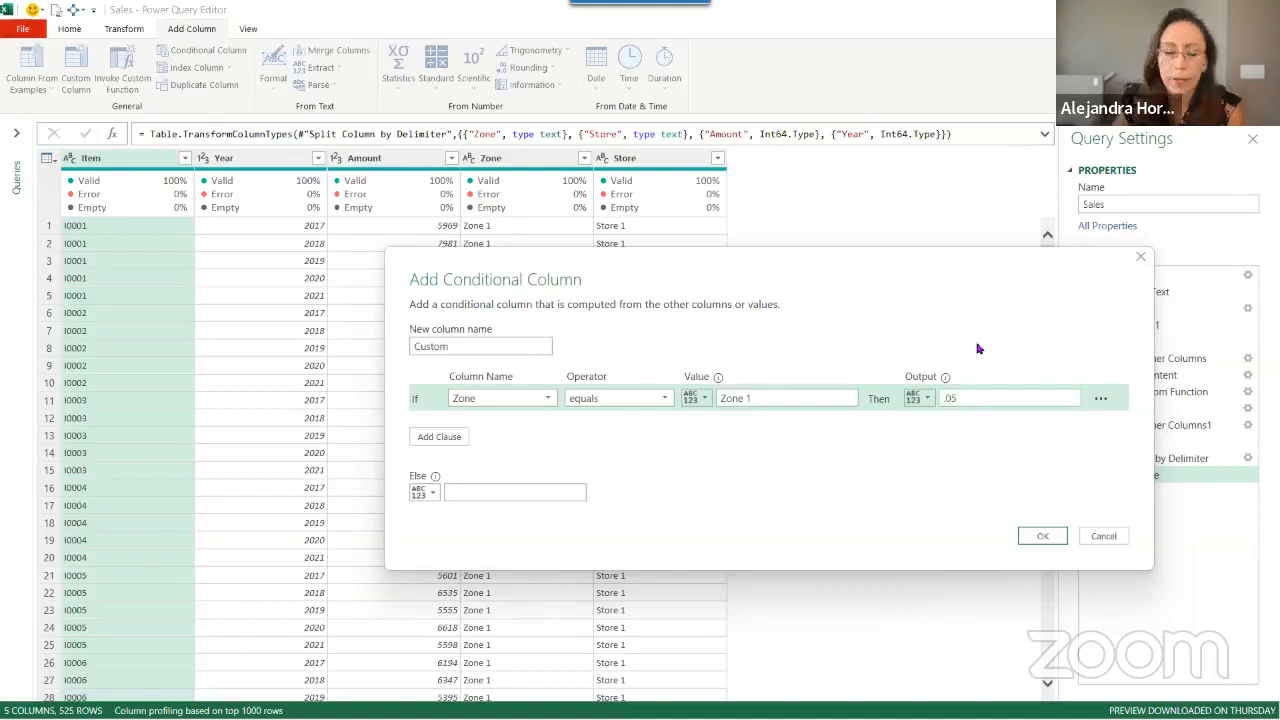
pyautogui.moveTo(940, 268); pyautogui.dragTo(883, 173)
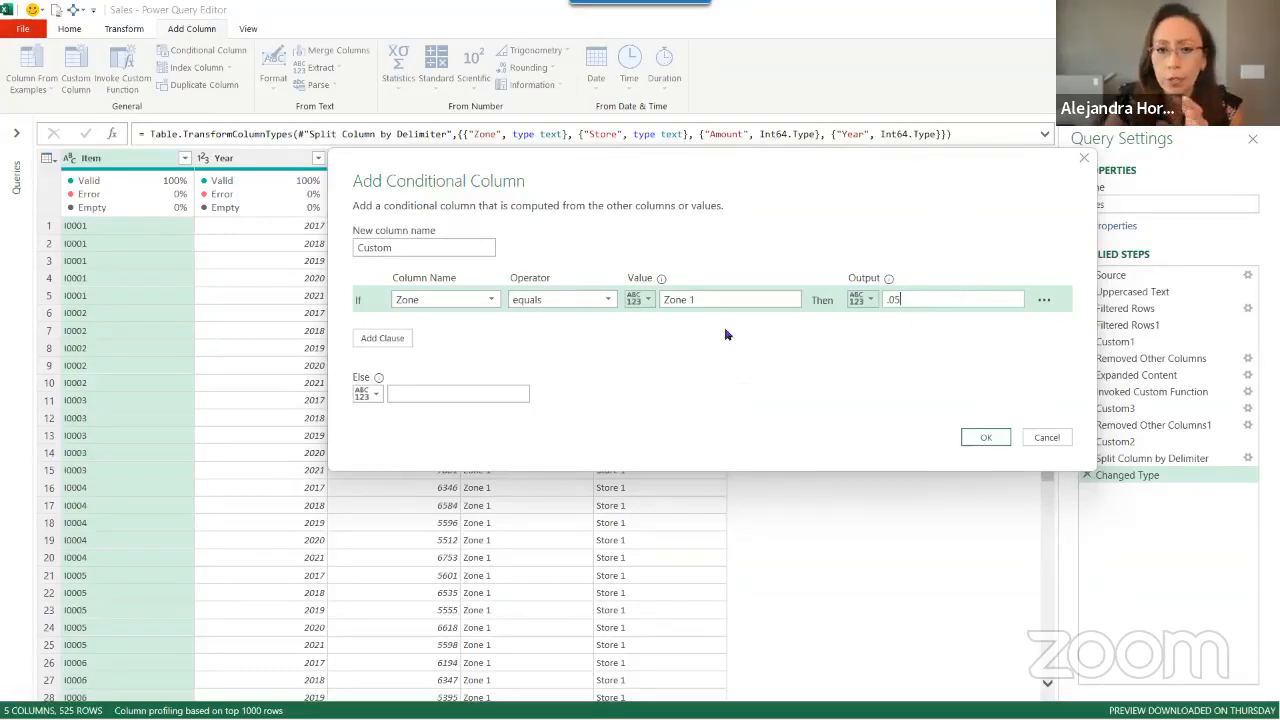
# Add a clause outputting .12 if Zone equals Zone 2, set the else value to .13, and create the conditional column
pyautogui.click(384, 338)
pyautogui.click(443, 328)
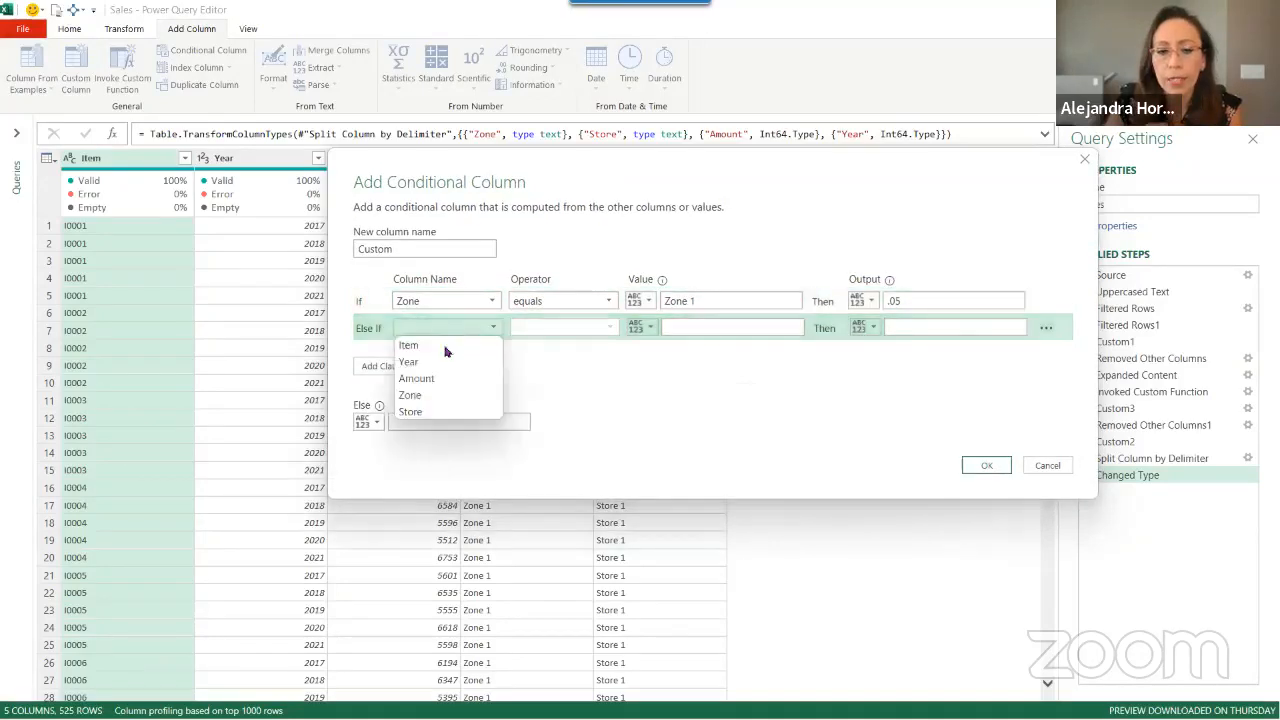
pyautogui.click(421, 395)
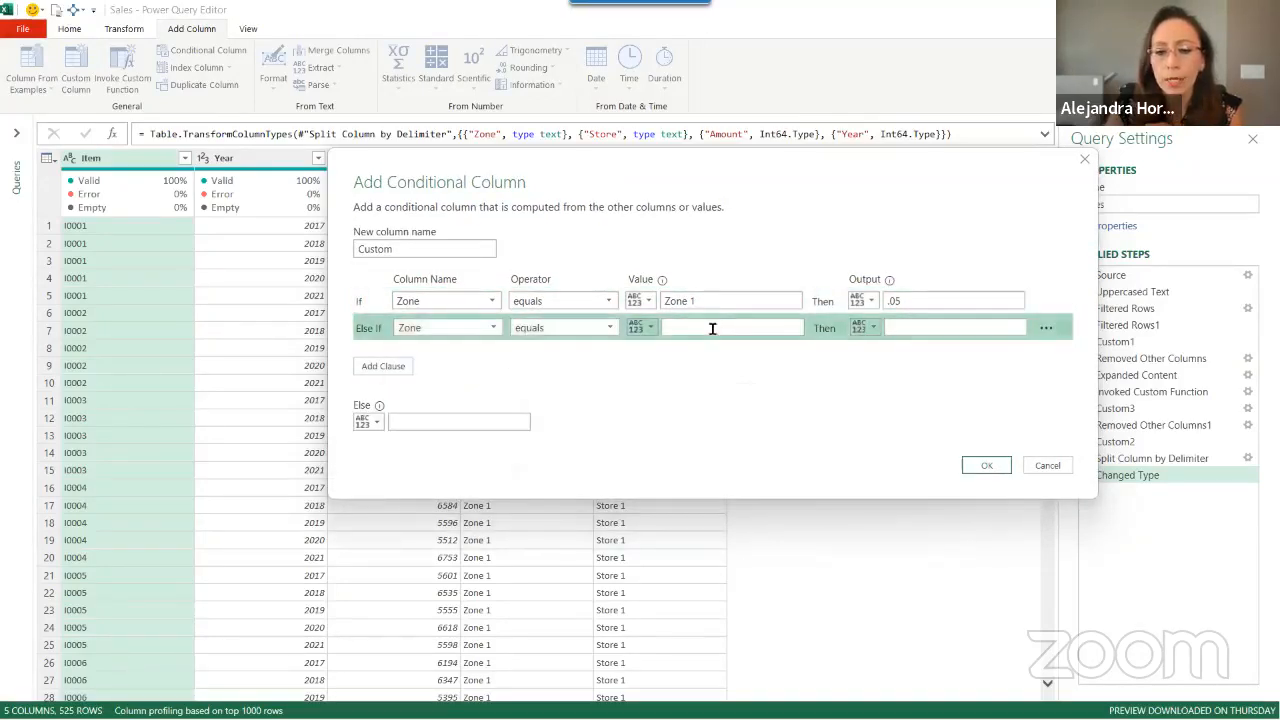
pyautogui.click(711, 327)
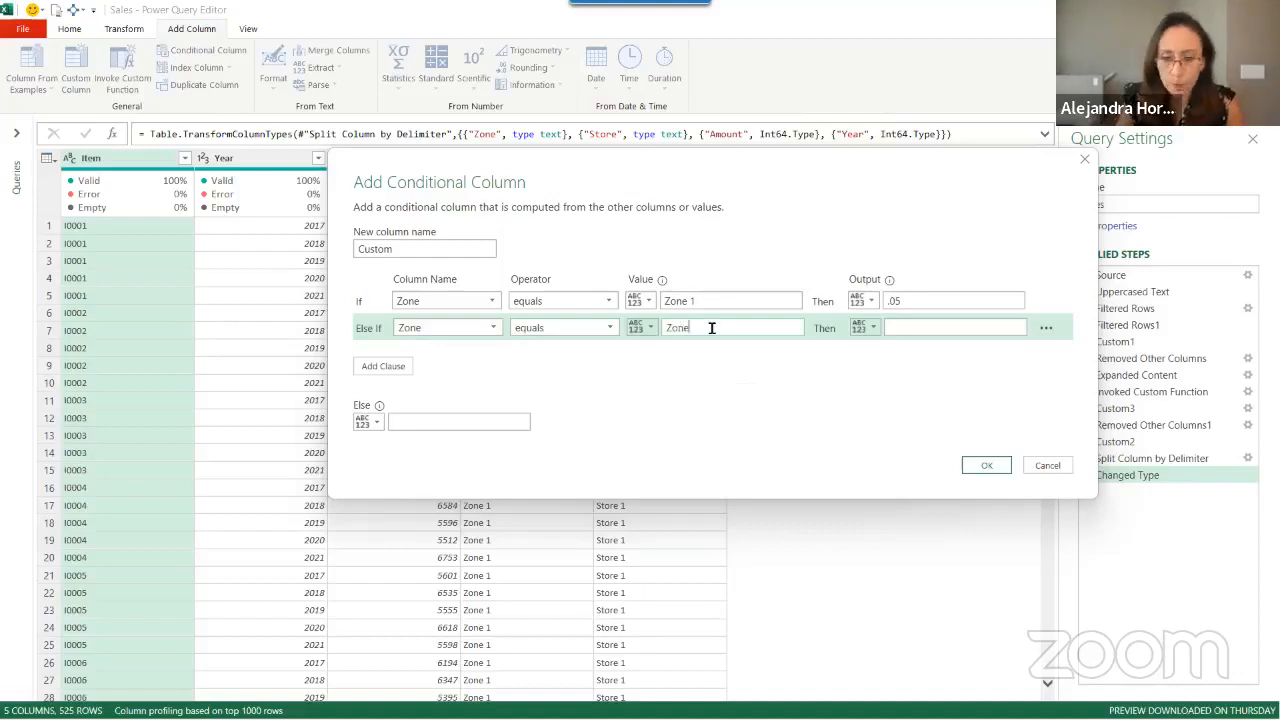
pyautogui.click(972, 325)
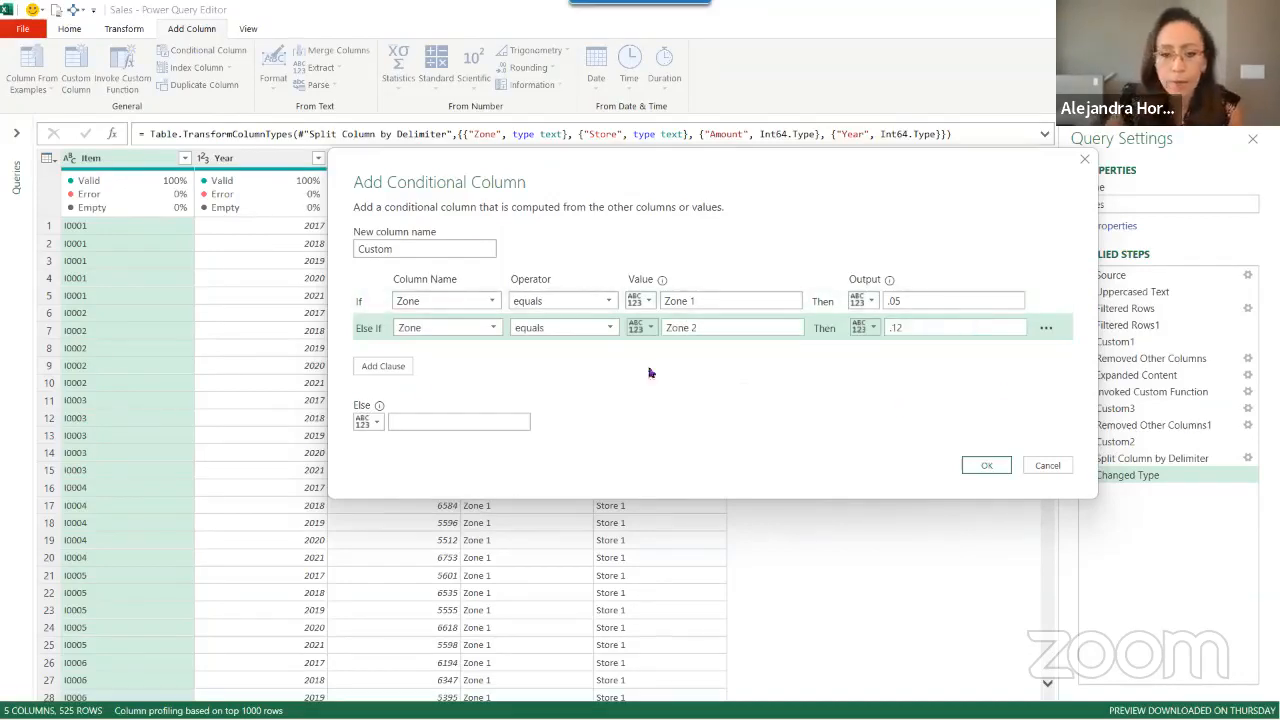
pyautogui.click(414, 415)
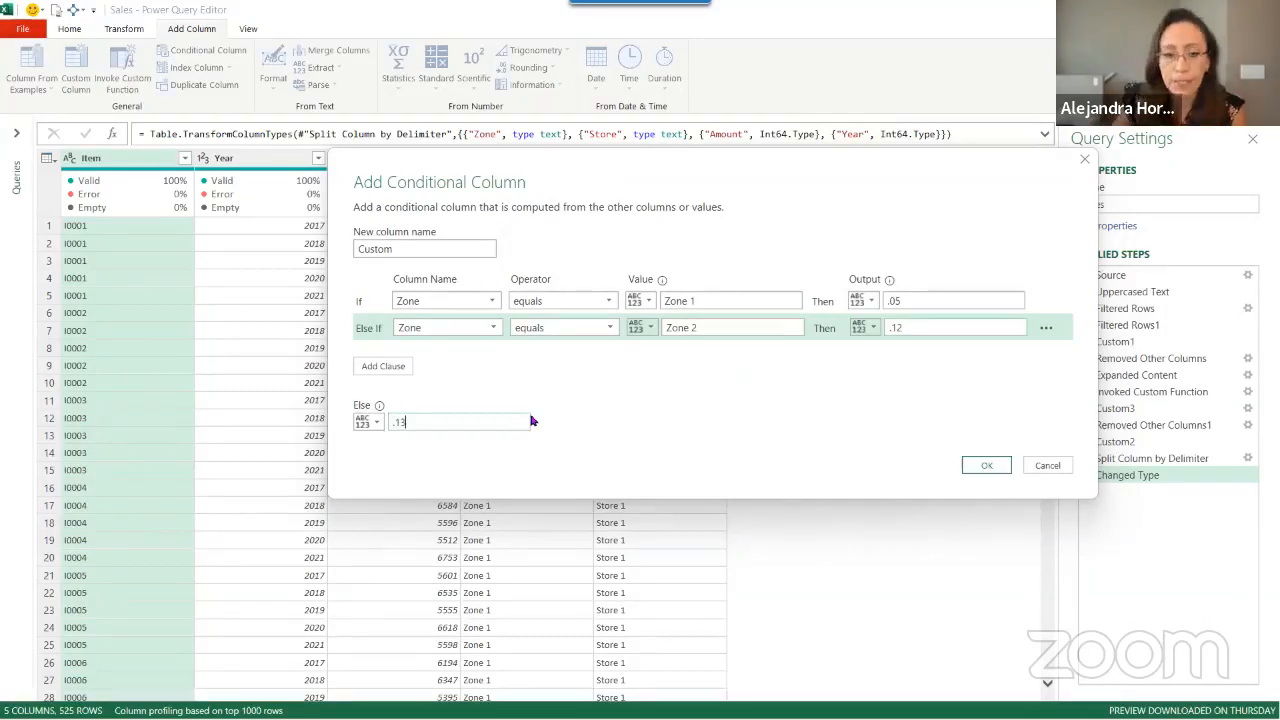
pyautogui.write('.13')
pyautogui.click(986, 465)
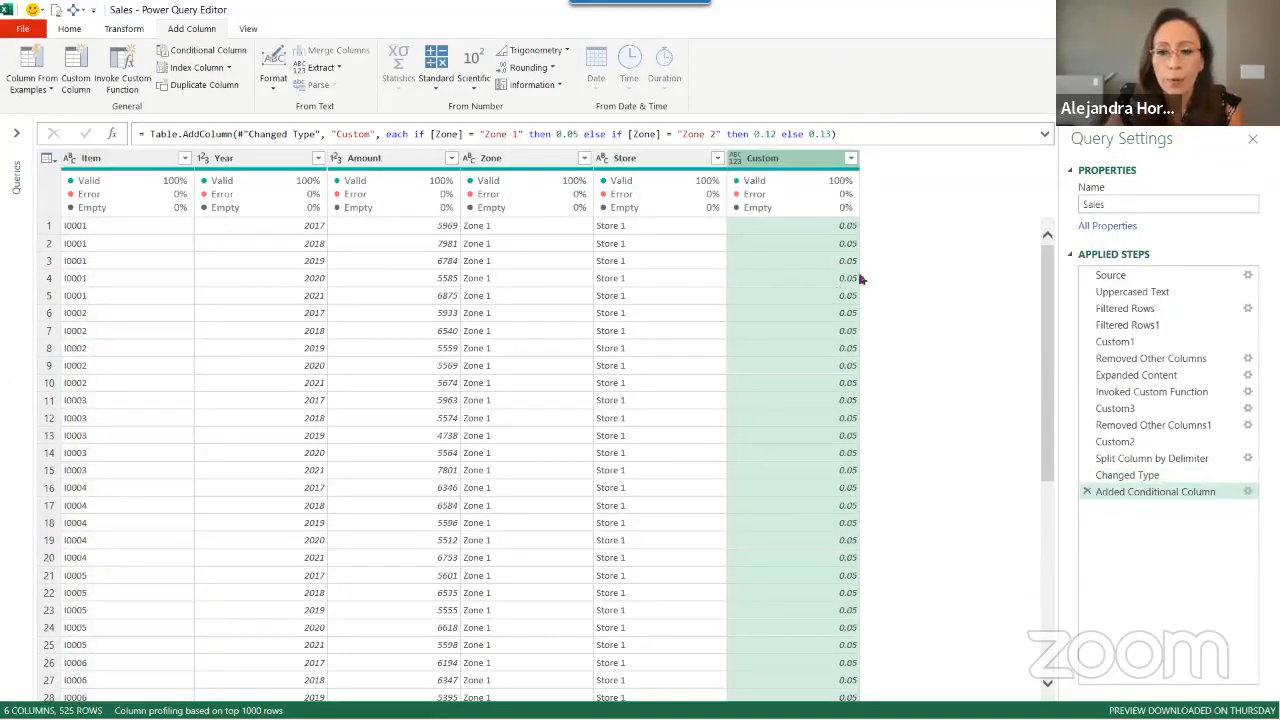
# Expand and enlarge the conditional column's formula, and insert a line break after the word each
pyautogui.click(1045, 134)
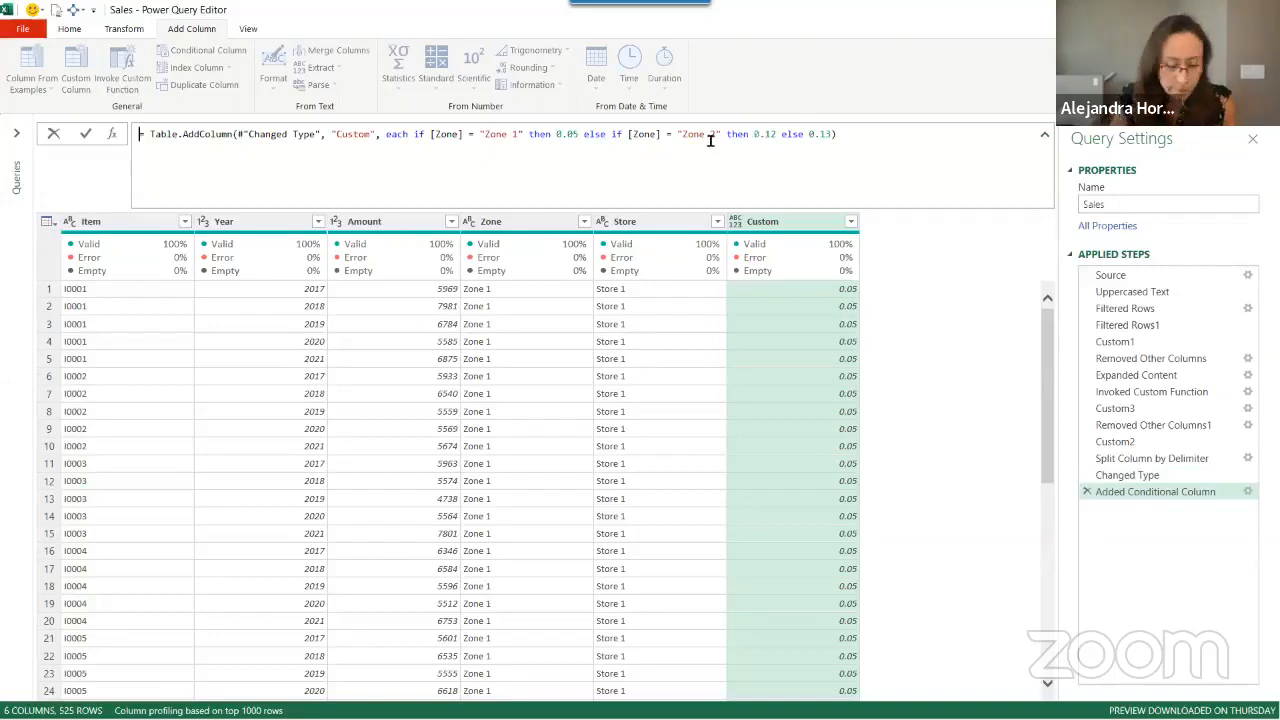
pyautogui.hotkey('ctrl', '+')
pyautogui.hotkey('ctrl', '+')
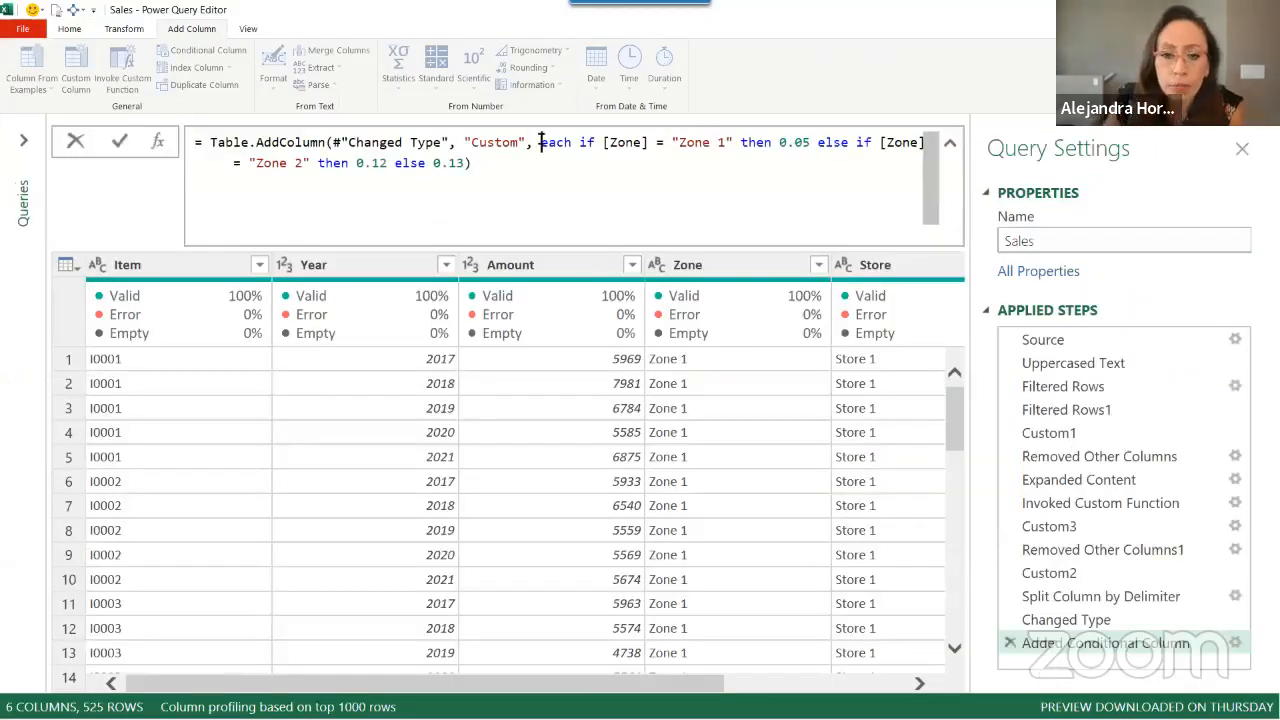
pyautogui.click(541, 142)
pyautogui.press('Right')
pyautogui.press('Right')
pyautogui.press('Right')
pyautogui.press('Right')
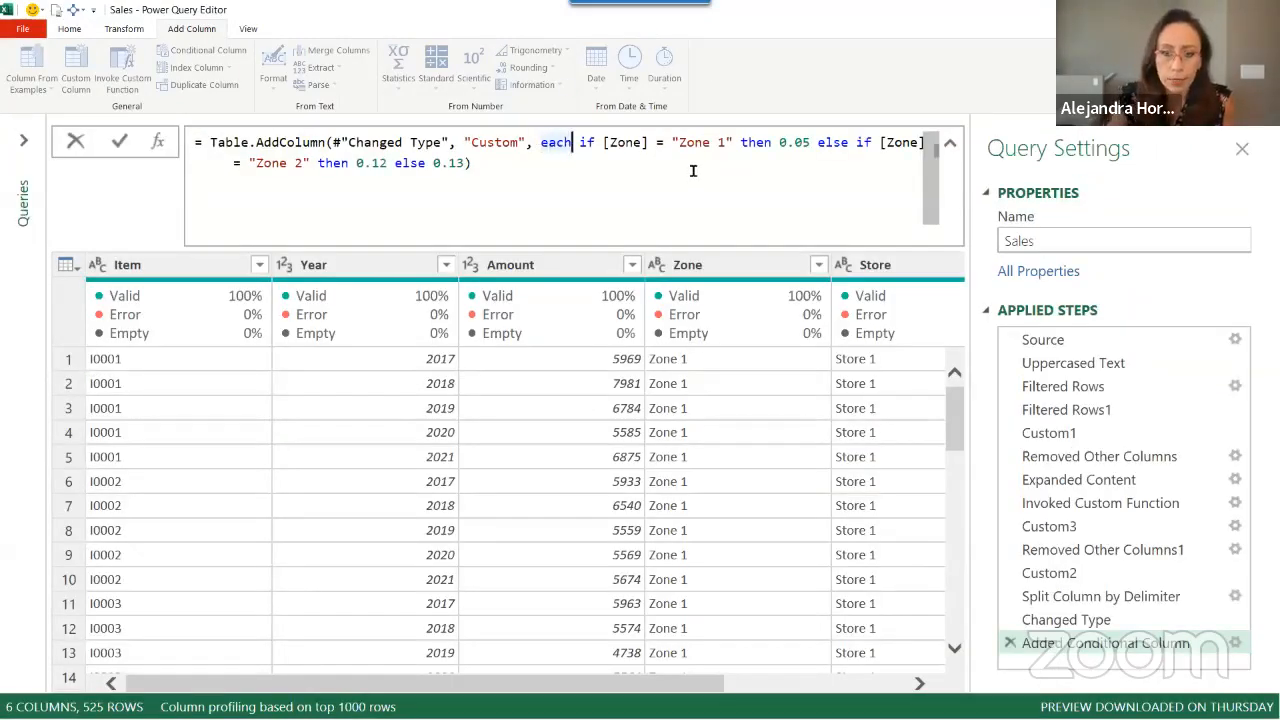
pyautogui.press('Right')
pyautogui.hotkey('shift', 'Return')
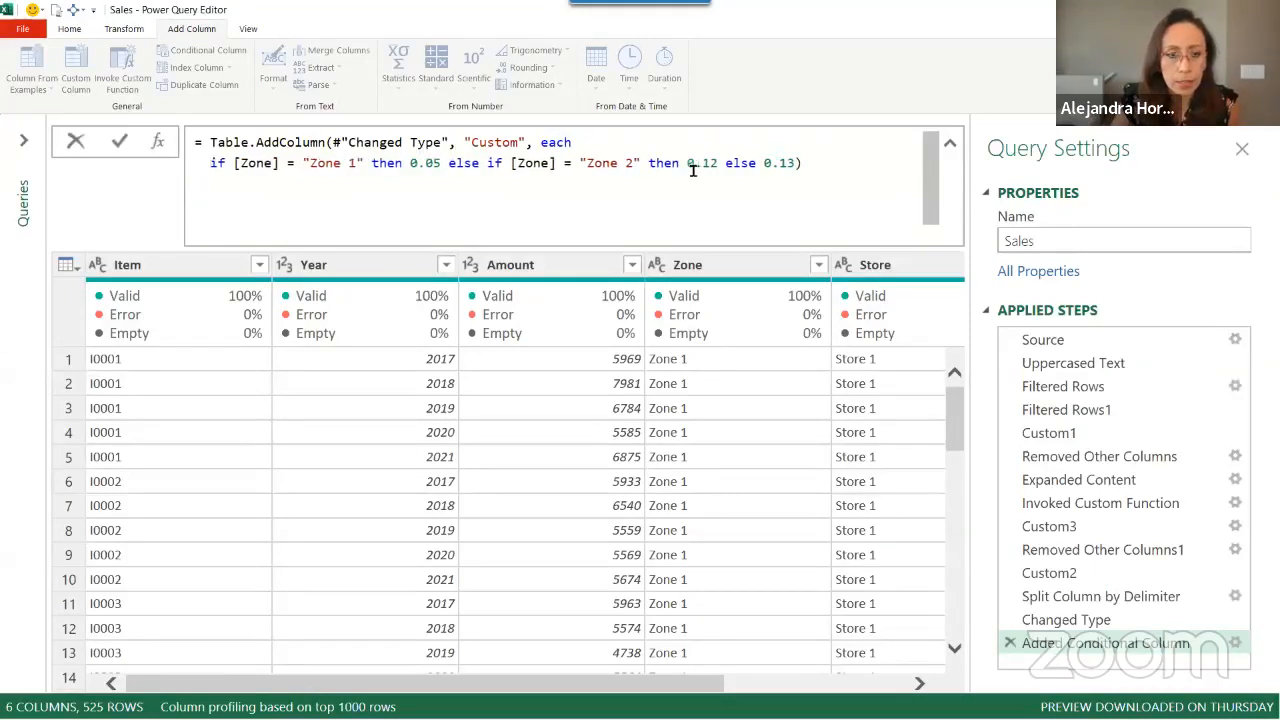
# Put the second if clause and the final else value 0.13 on their own formula lines
pyautogui.click(488, 163)
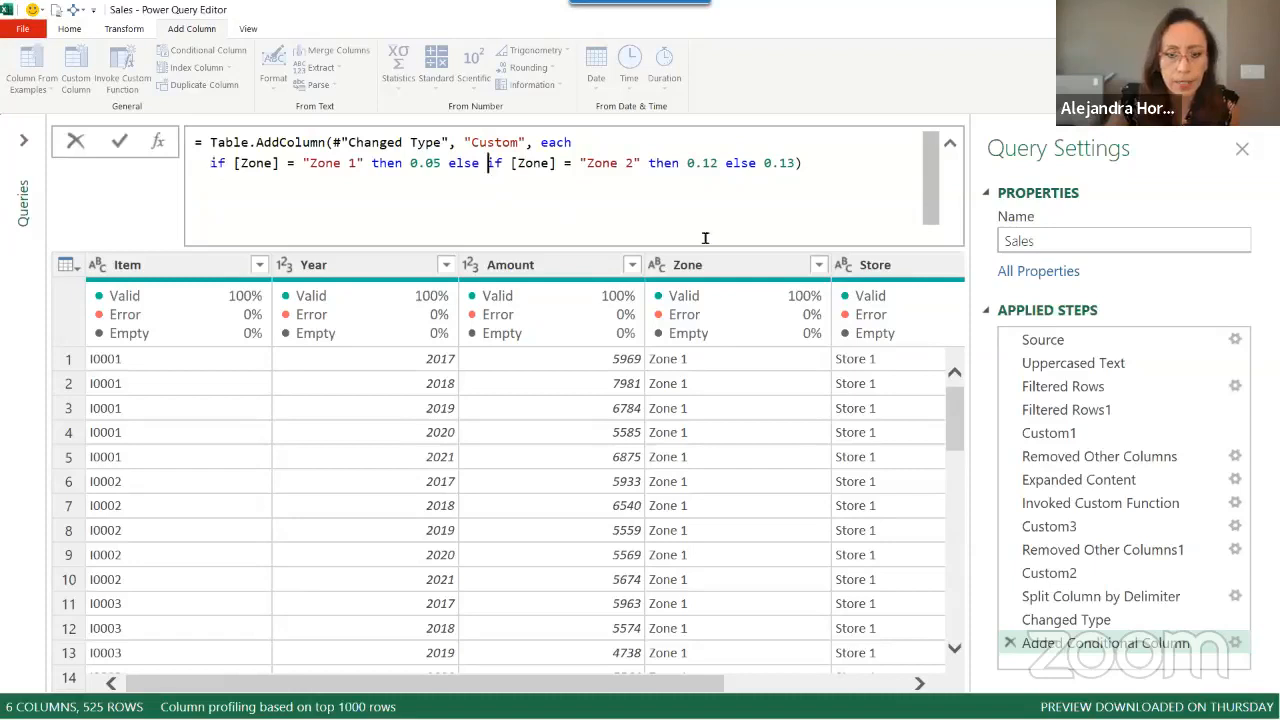
pyautogui.hotkey('shift', 'Return')
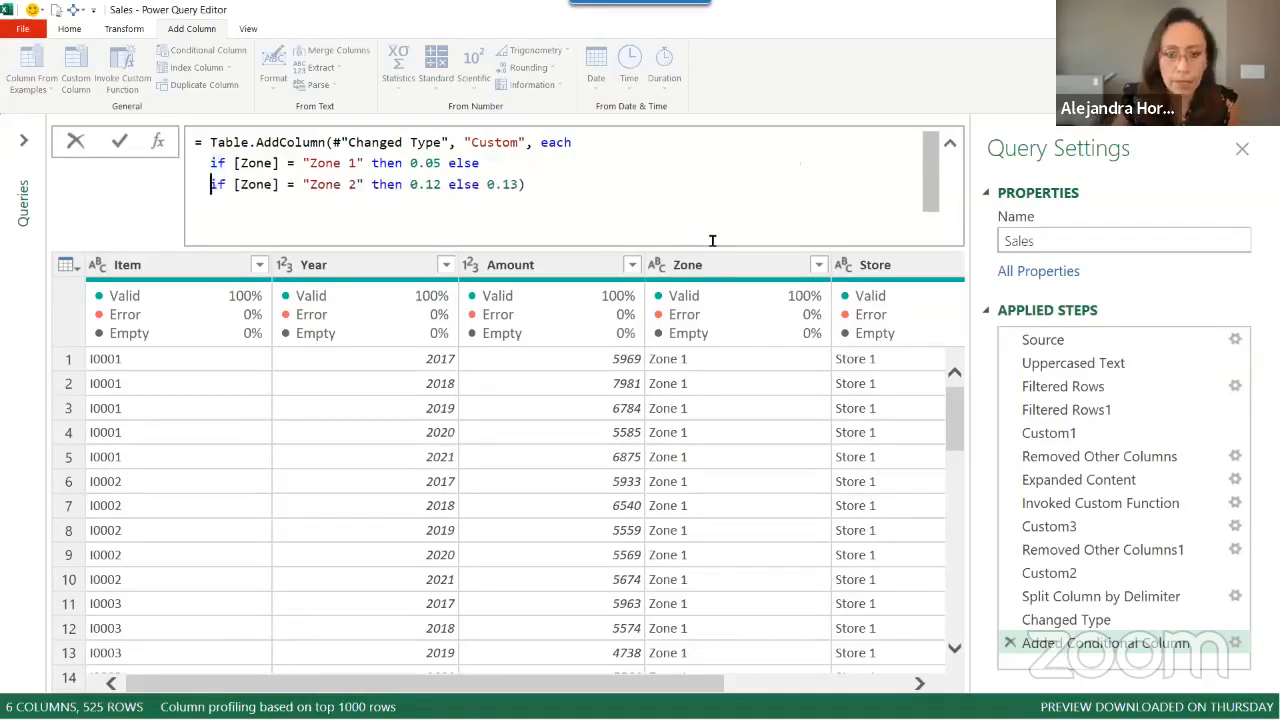
pyautogui.click(487, 184)
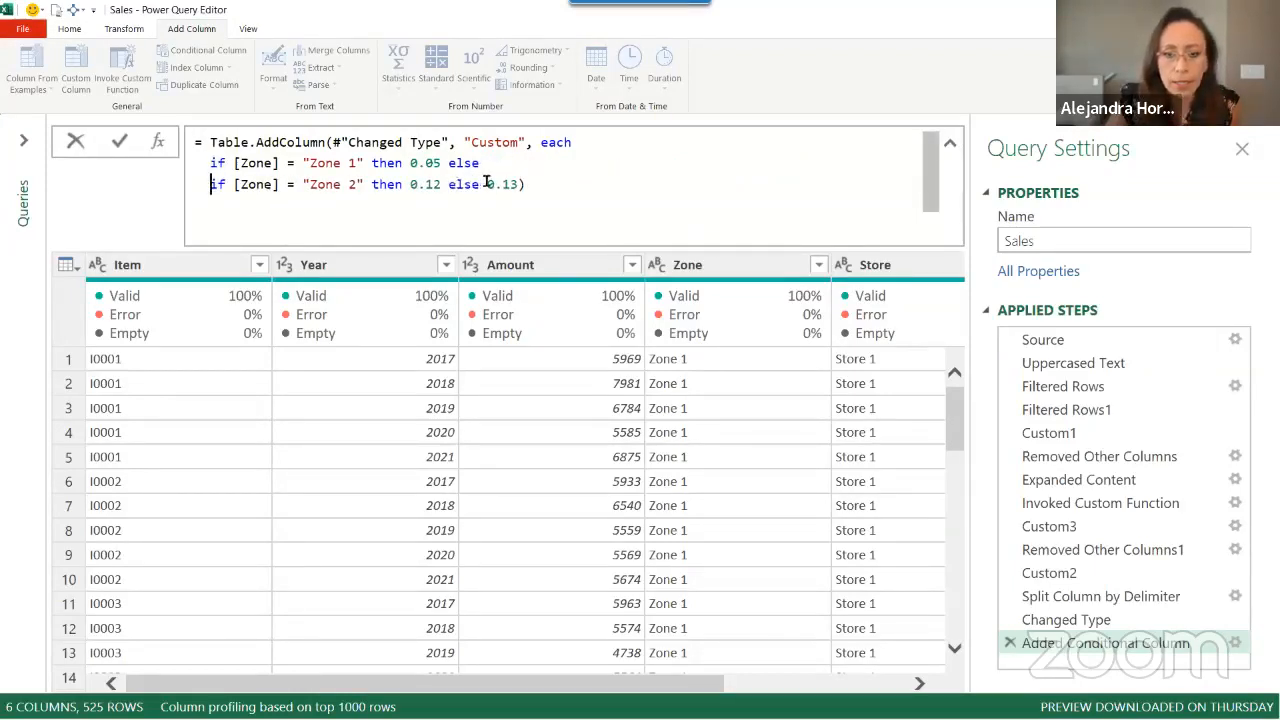
pyautogui.hotkey('shift', 'Return')
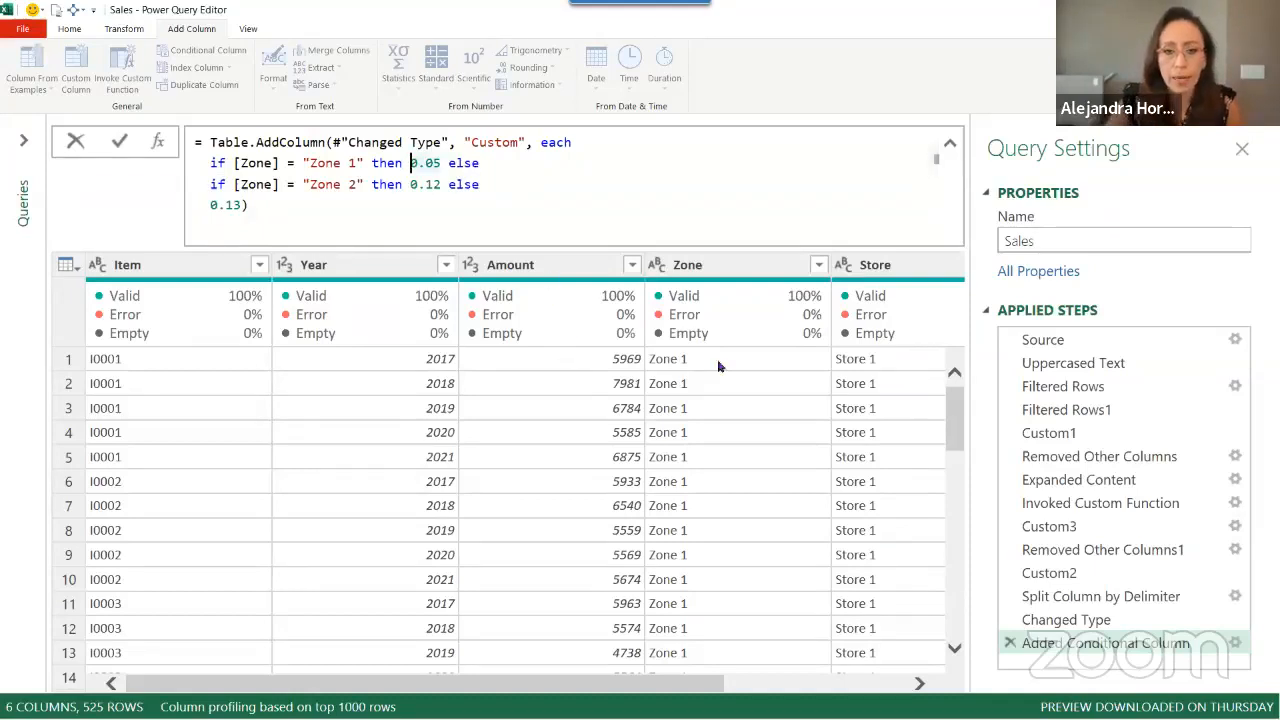
# Multiply the Zone 1 rate by the sales amount by inserting [Amount] * before 0.05
pyautogui.write('[')
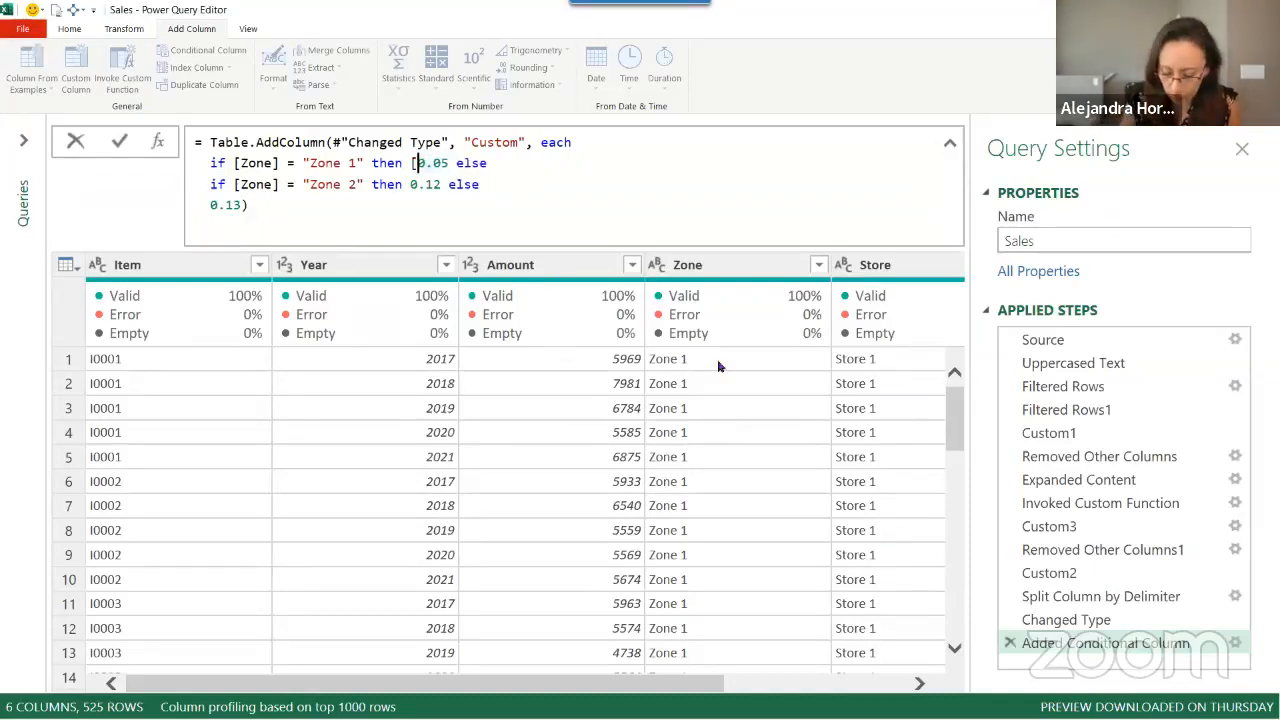
pyautogui.write('Amount')
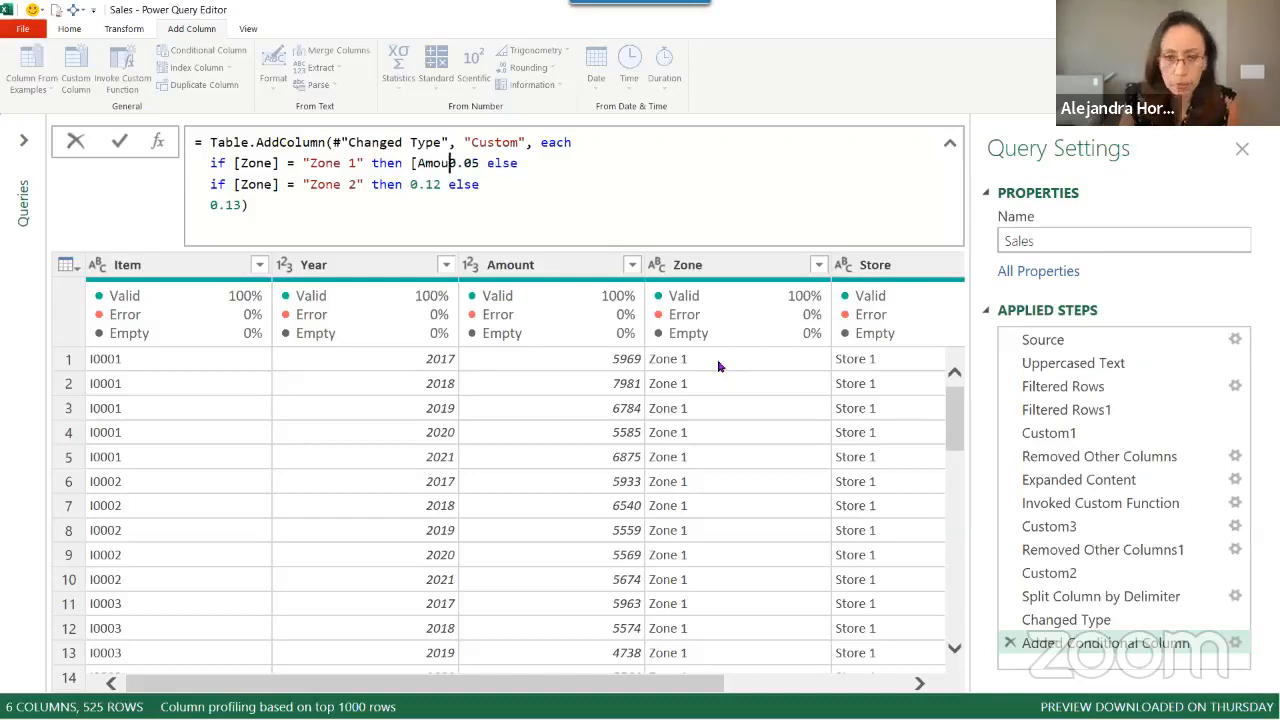
pyautogui.write('] ')
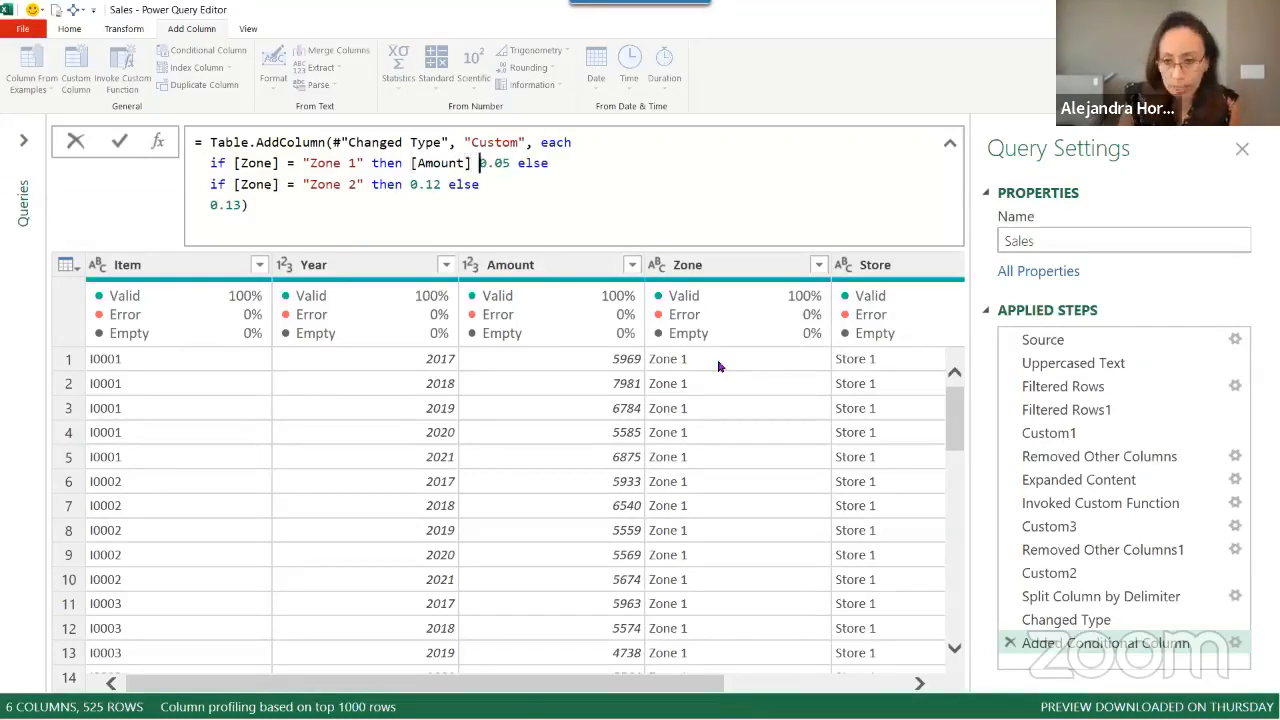
pyautogui.write('*')
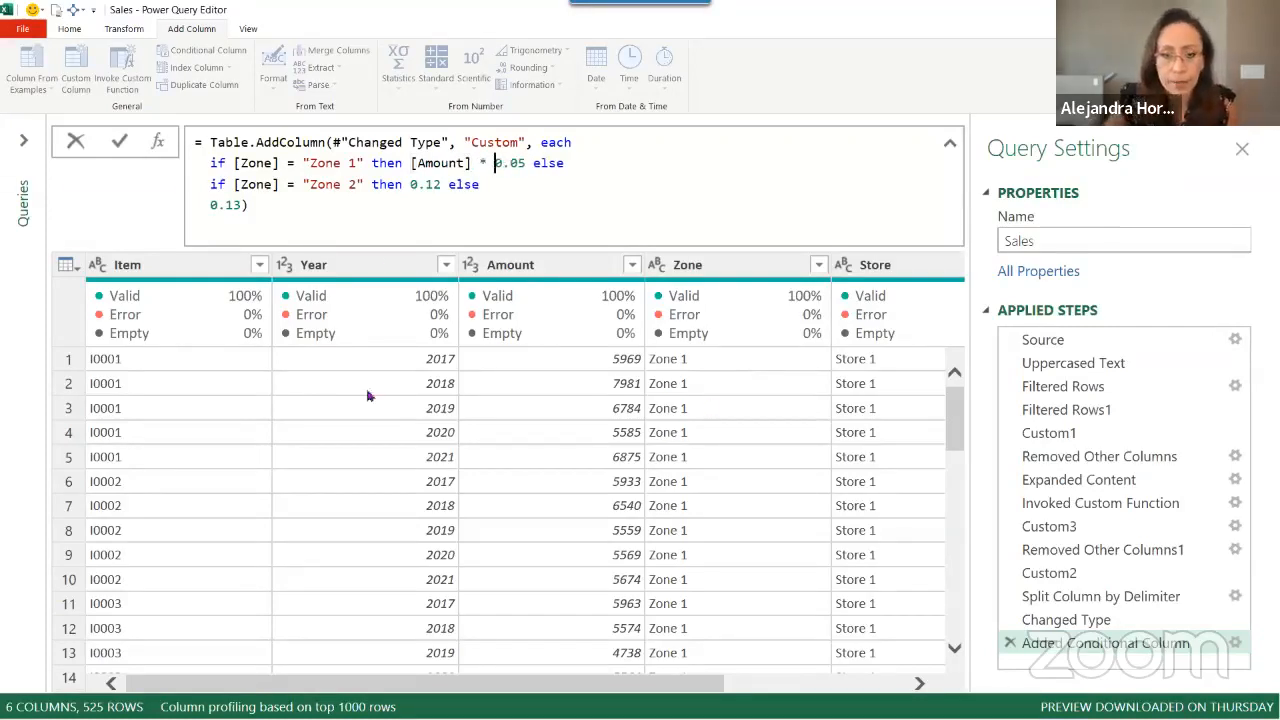
# Copy the [Amount] * expression in front of the 0.12 and 0.13 rates in the formula
pyautogui.keyDown('shift'); pyautogui.click(403, 162); pyautogui.keyUp('shift')
pyautogui.hotkey('ctrl', 'c')
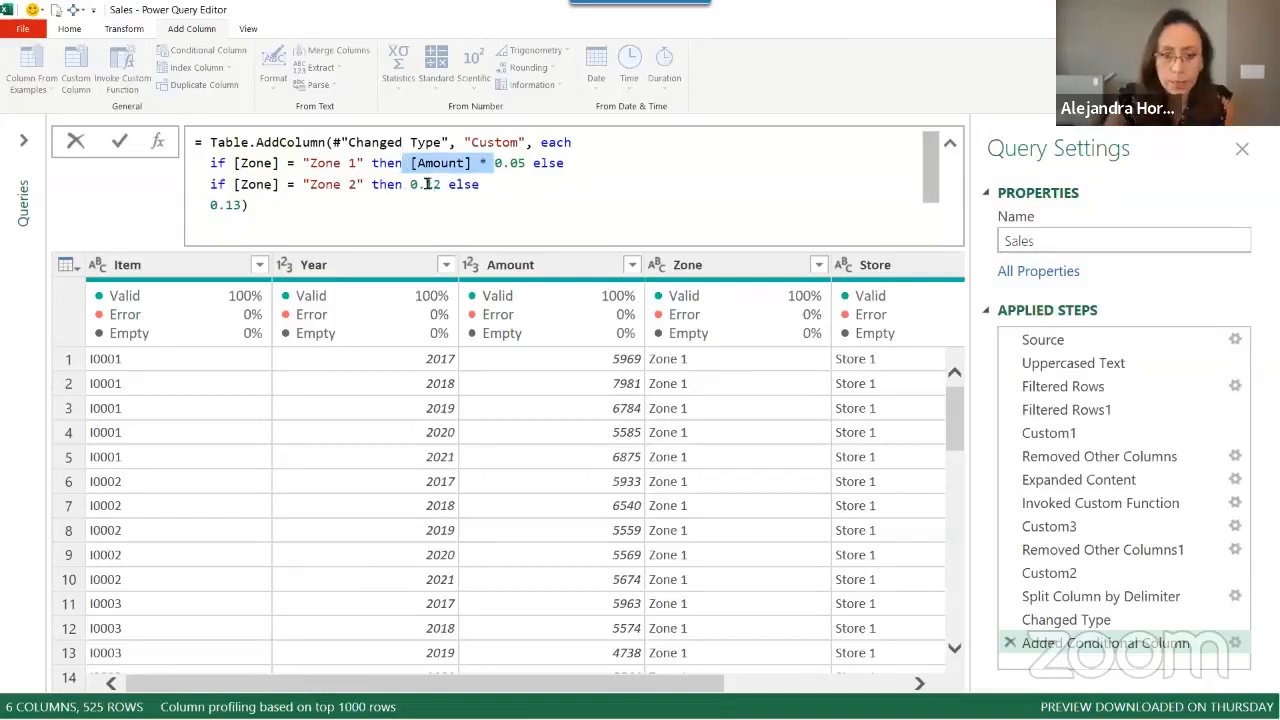
pyautogui.click(404, 182)
pyautogui.hotkey('ctrl', 'v')
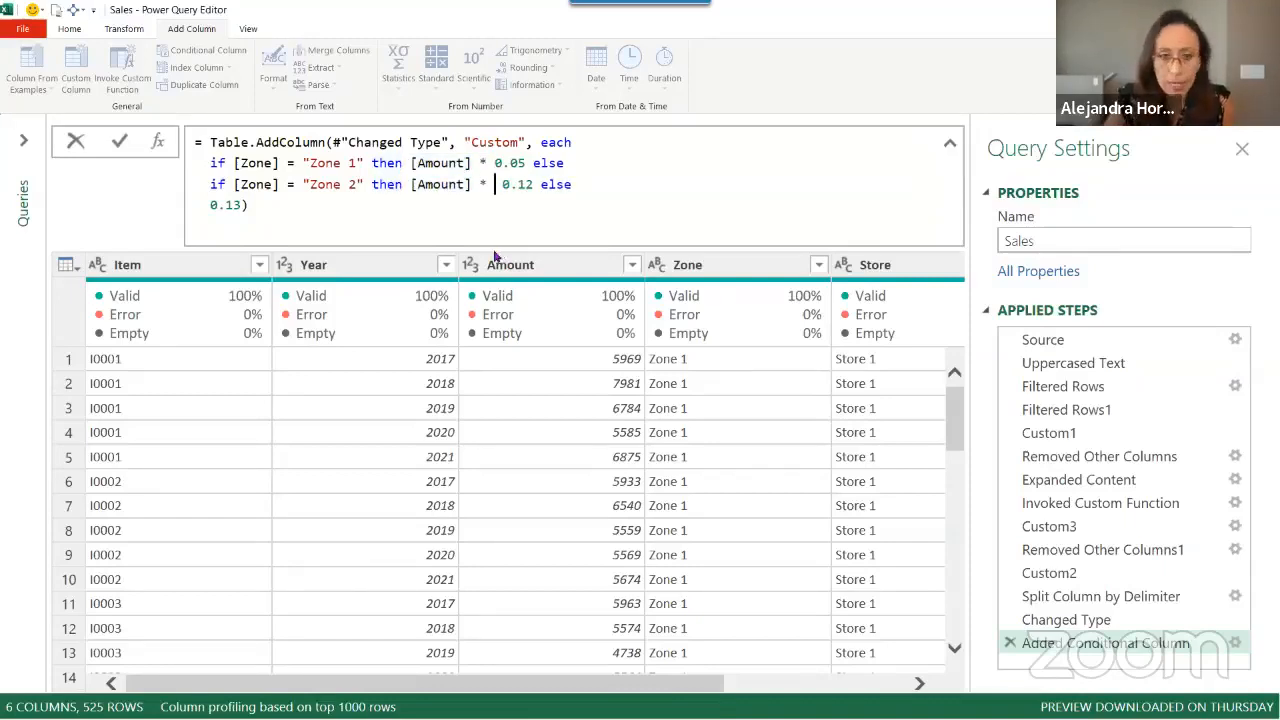
pyautogui.click(208, 202)
pyautogui.hotkey('ctrl', 'v')
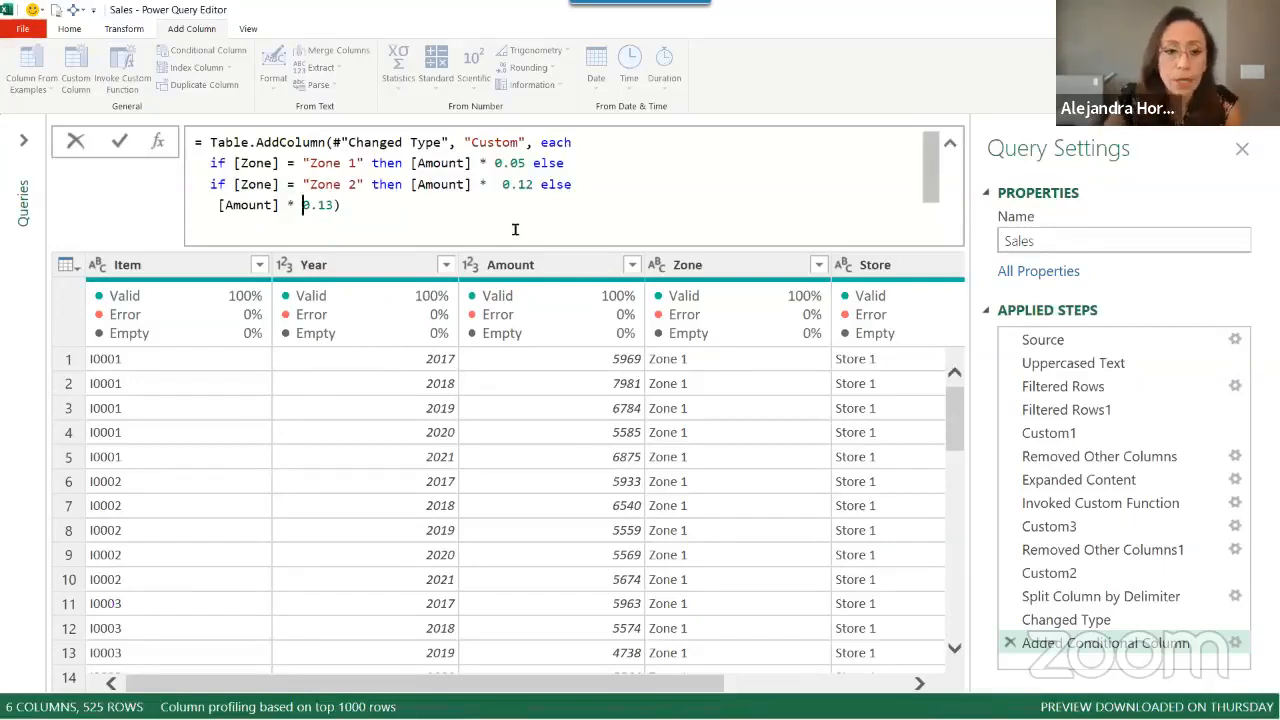
pyautogui.press('End')
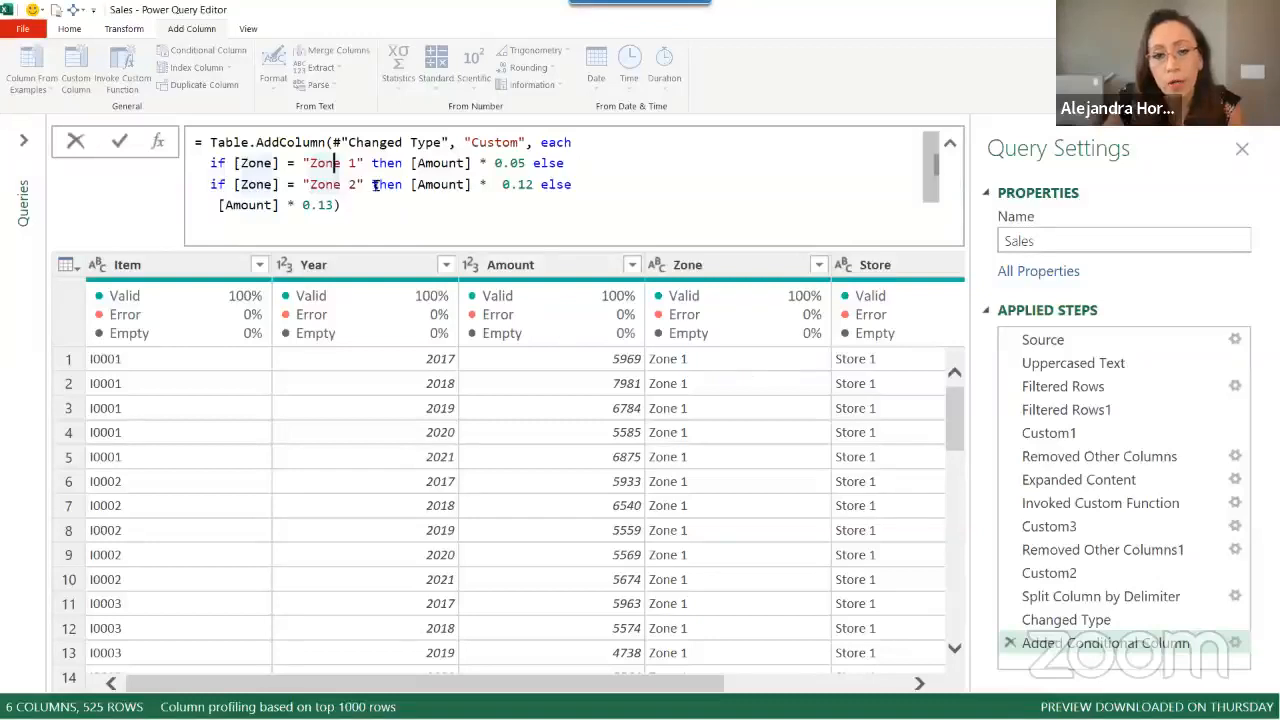
pyautogui.click(326, 164)
pyautogui.press('BackSpace')
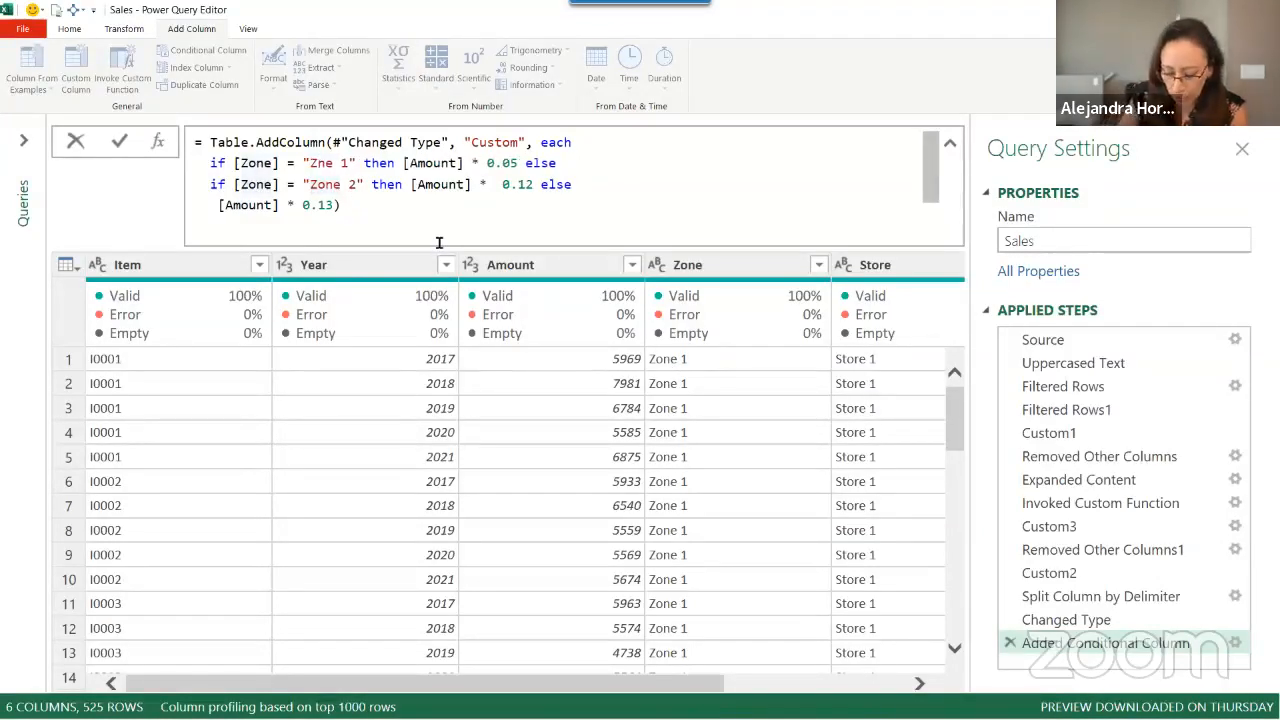
pyautogui.write('O')
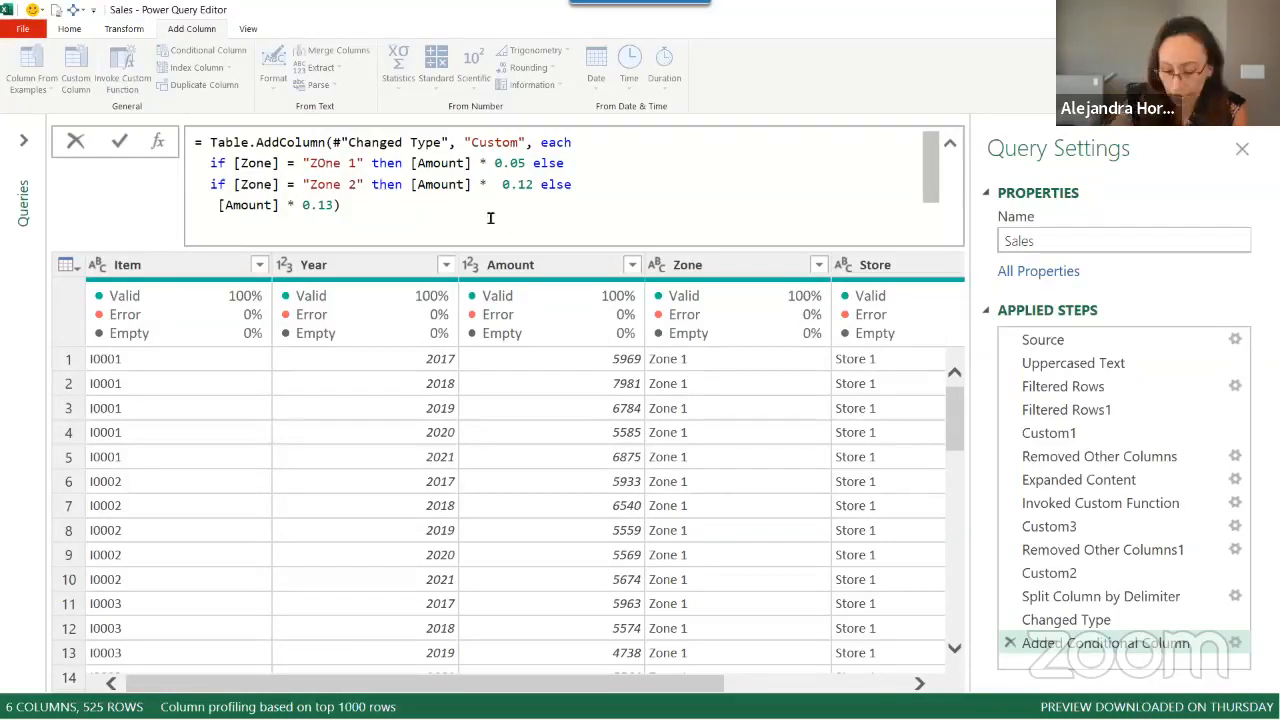
pyautogui.press('BackSpace')
pyautogui.write('o')
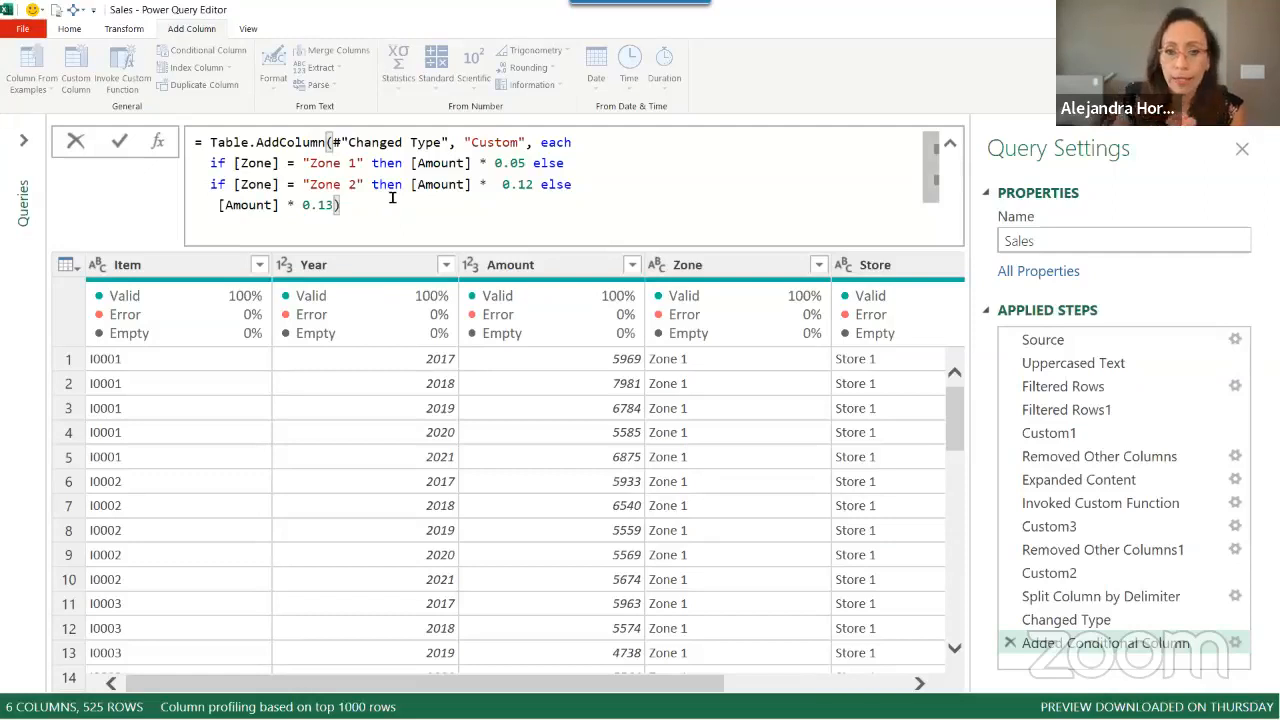
# Apply the edited conditional formula, check the Custom column's results, and collapse the formula display
pyautogui.press('Return')
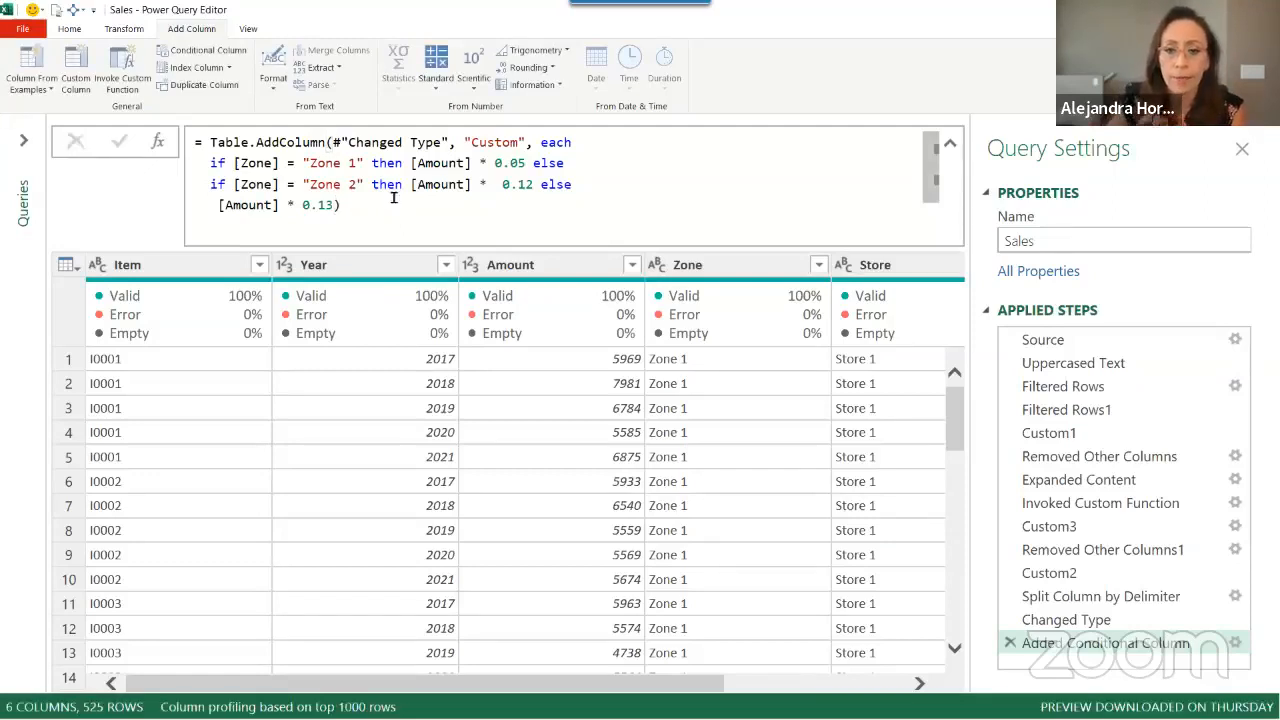
pyautogui.moveTo(585, 682); pyautogui.dragTo(767, 682)
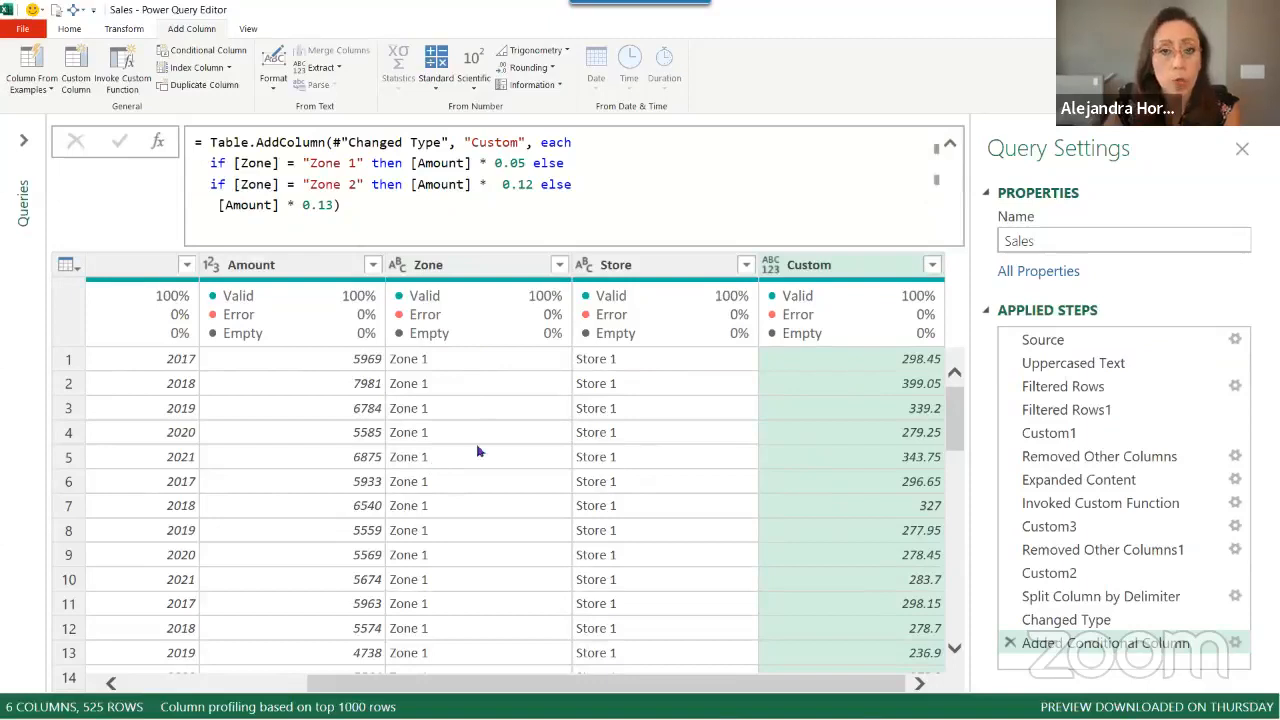
pyautogui.click(950, 143)
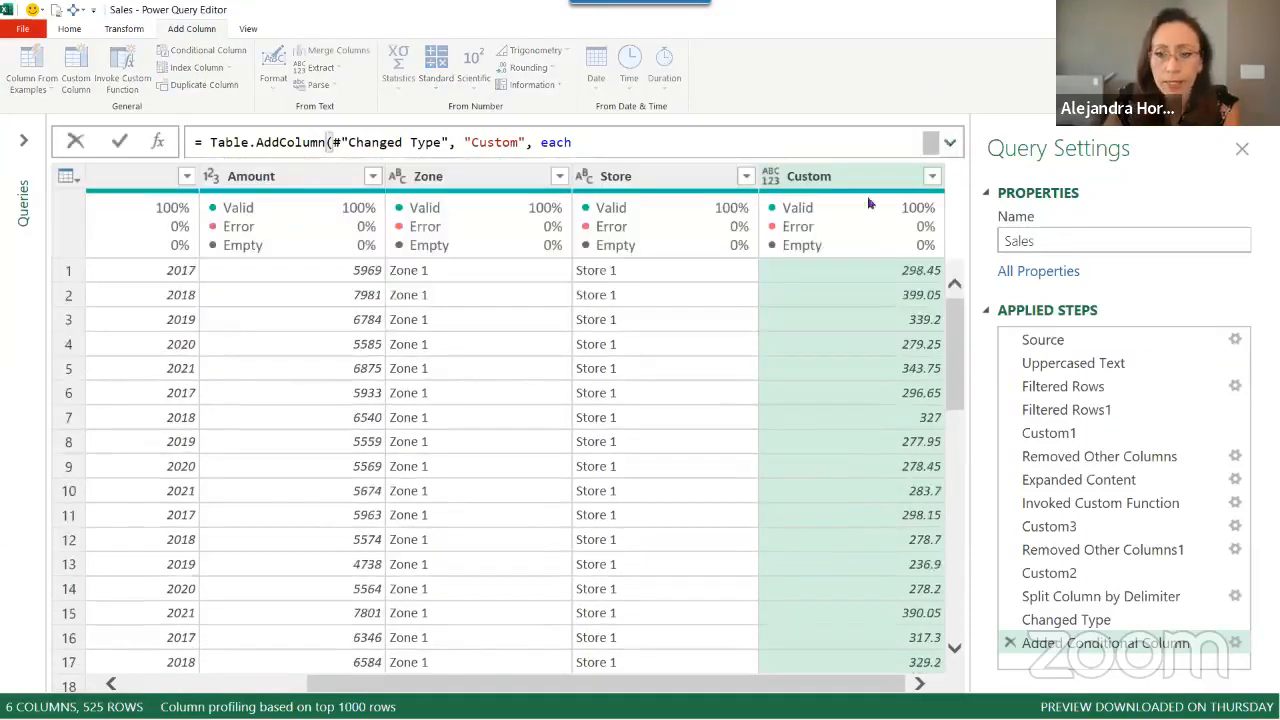
# Close and load the Sales query back to the workbook
pyautogui.moveTo(978, 708)
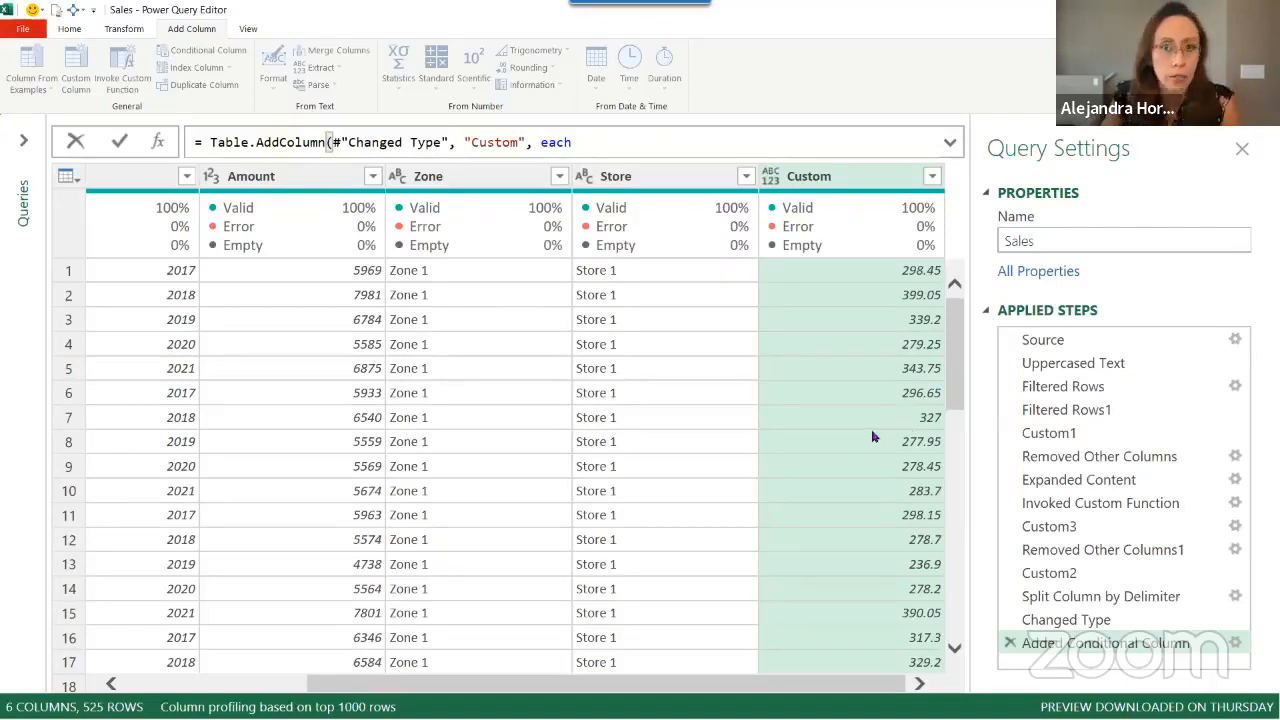
pyautogui.click(69, 29)
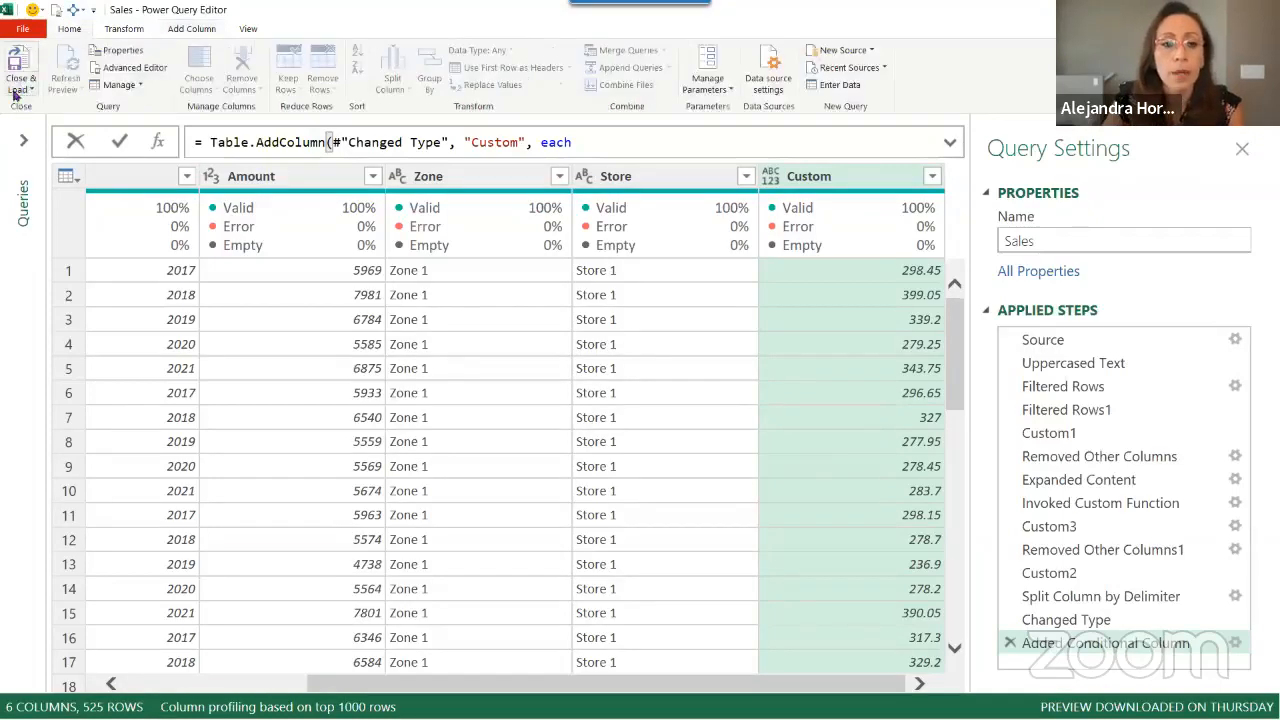
pyautogui.click(20, 88)
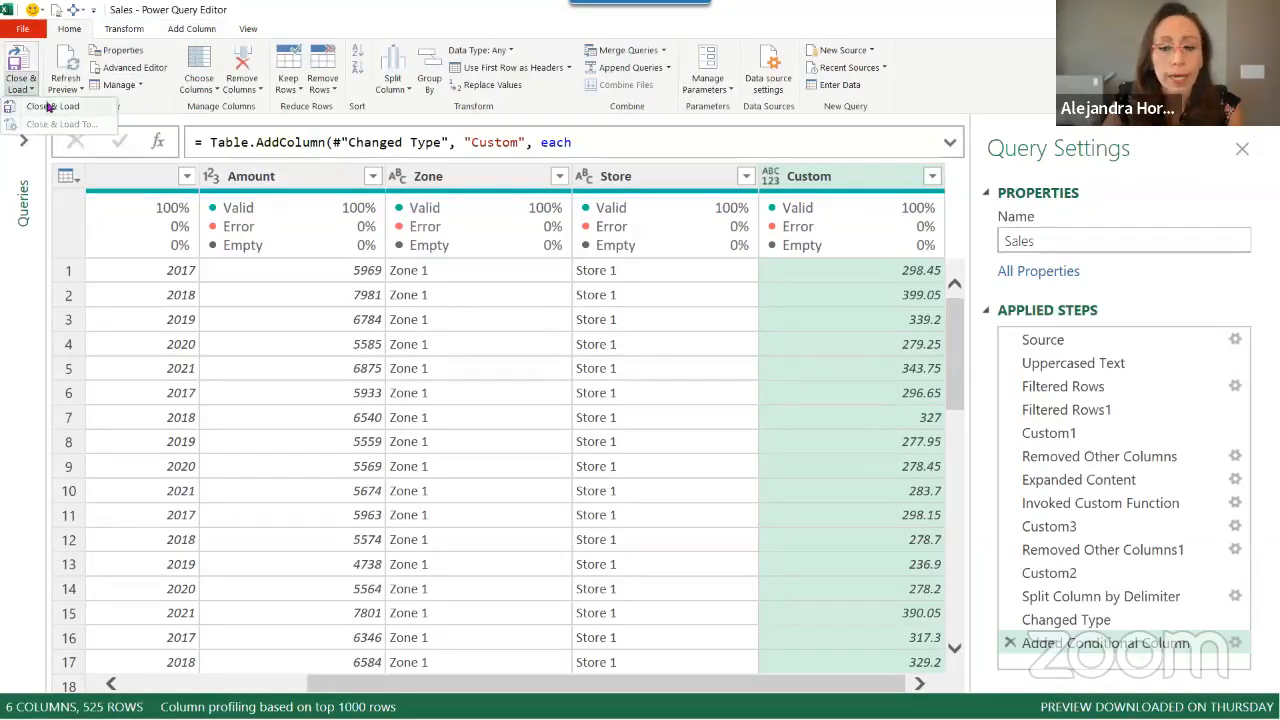
pyautogui.click(48, 106)
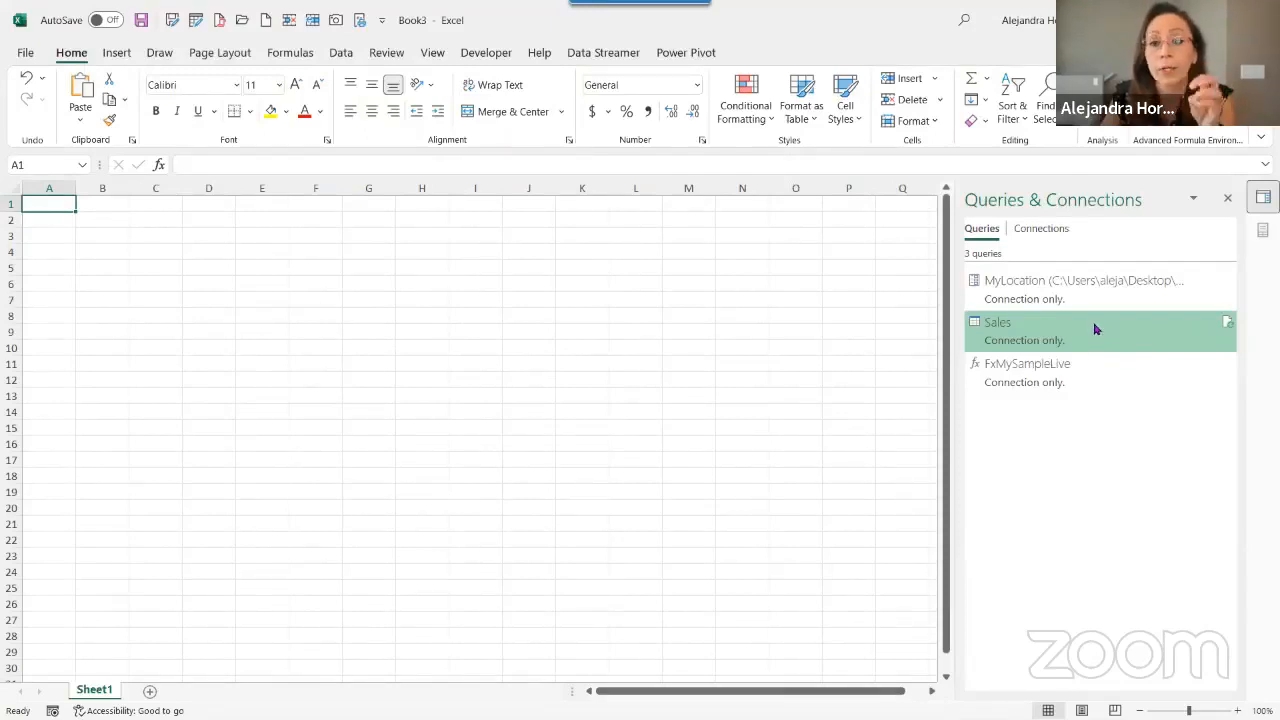
# Load the Sales query as a PivotTable Report on the existing worksheet at cell B2 of Sheet1
pyautogui.rightClick(995, 331)
pyautogui.click(1050, 447)
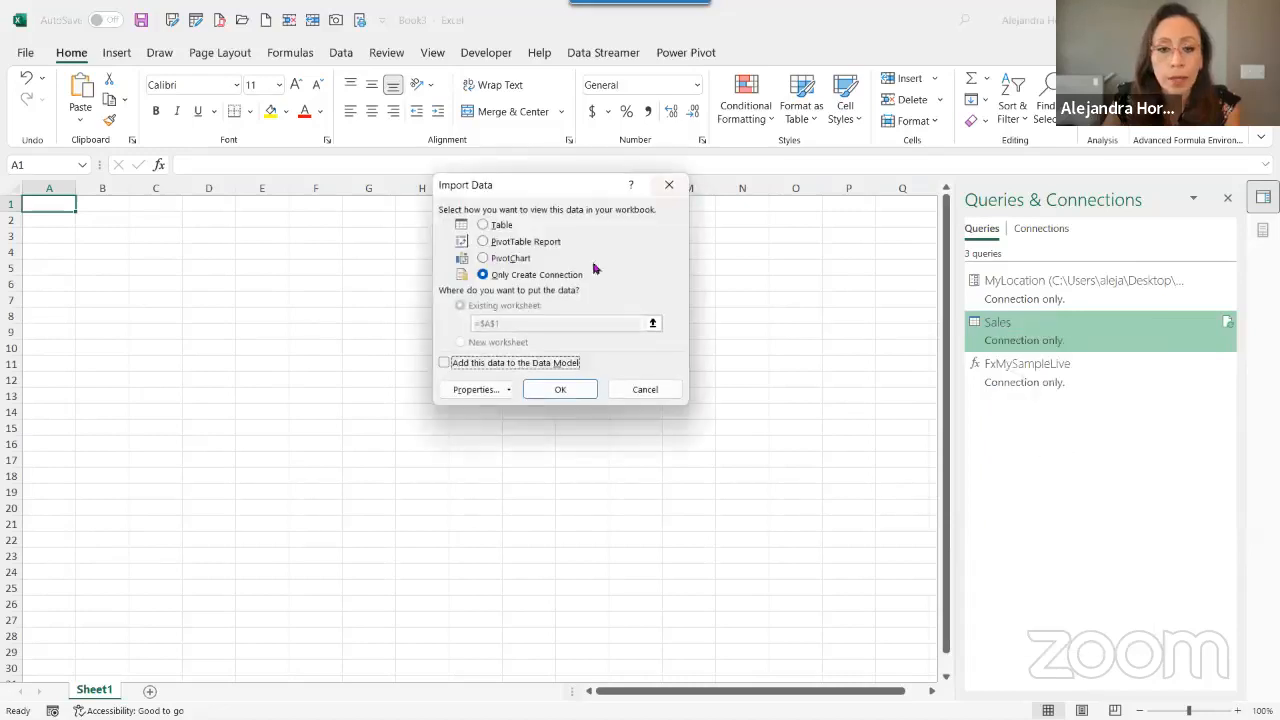
pyautogui.click(534, 242)
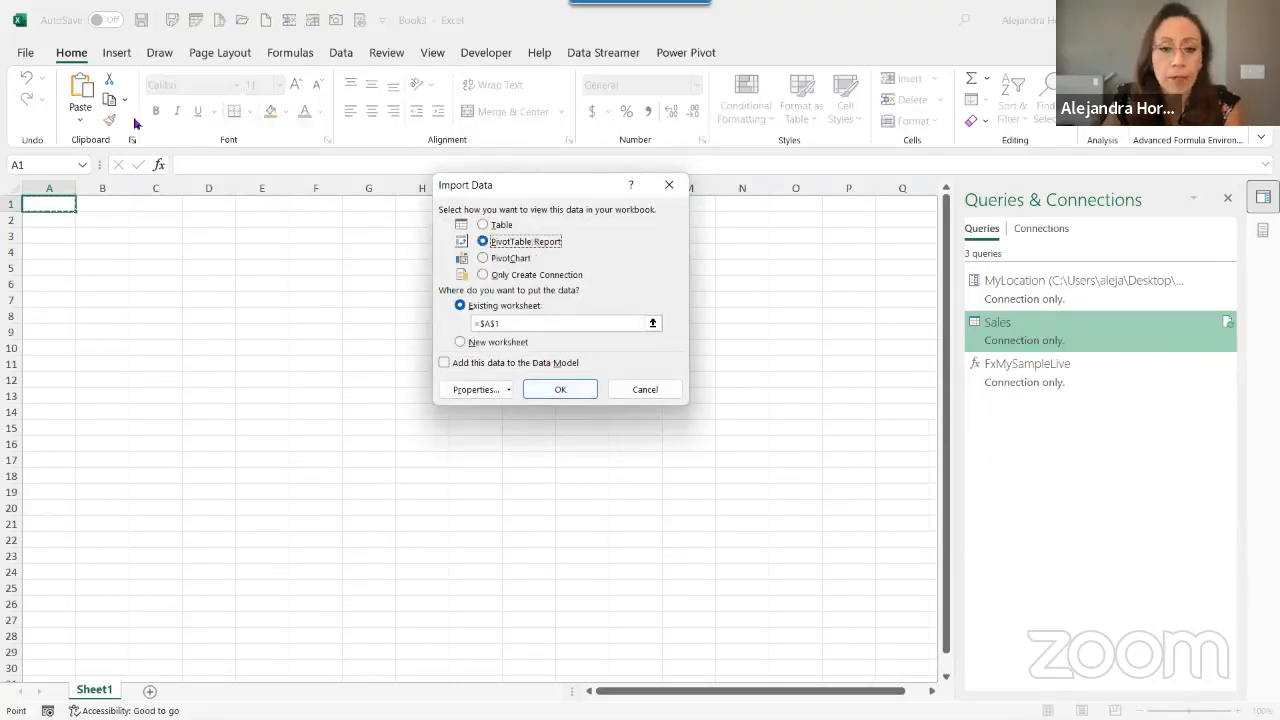
pyautogui.click(116, 217)
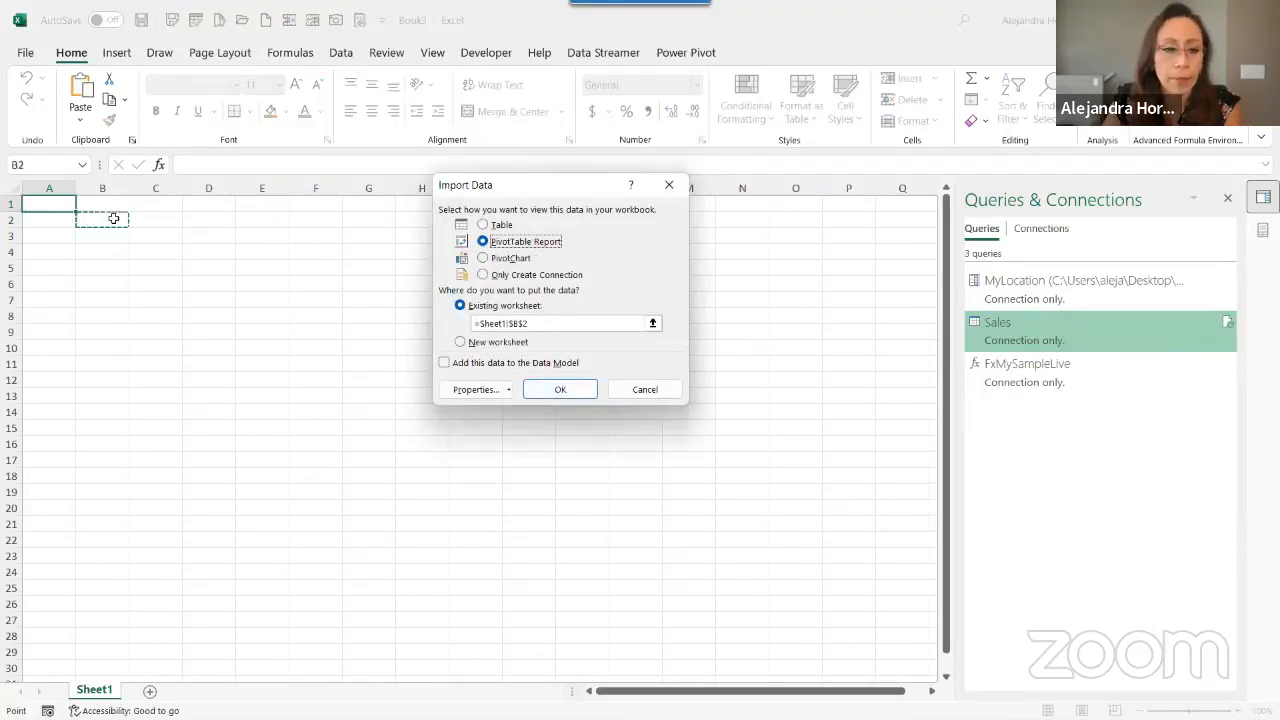
pyautogui.click(563, 389)
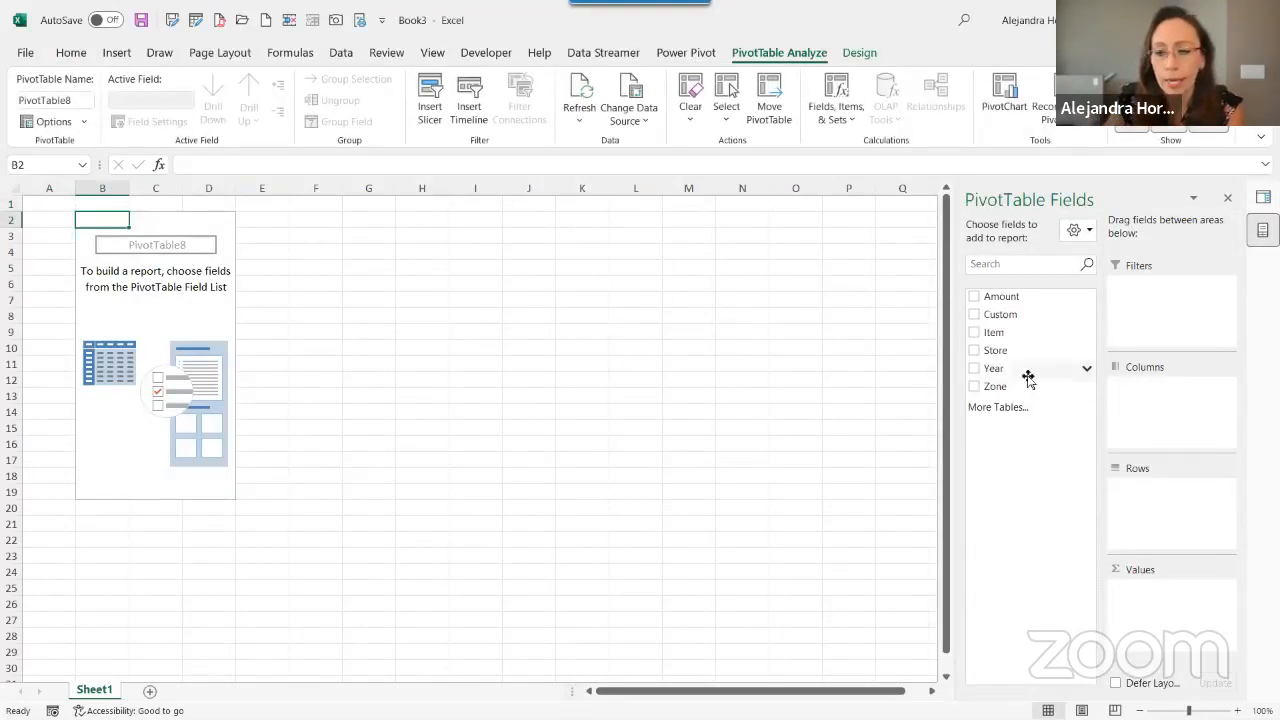
# Lay out the PivotTable with Year in the columns and Zone in the rows
pyautogui.moveTo(1023, 368); pyautogui.dragTo(1151, 396)
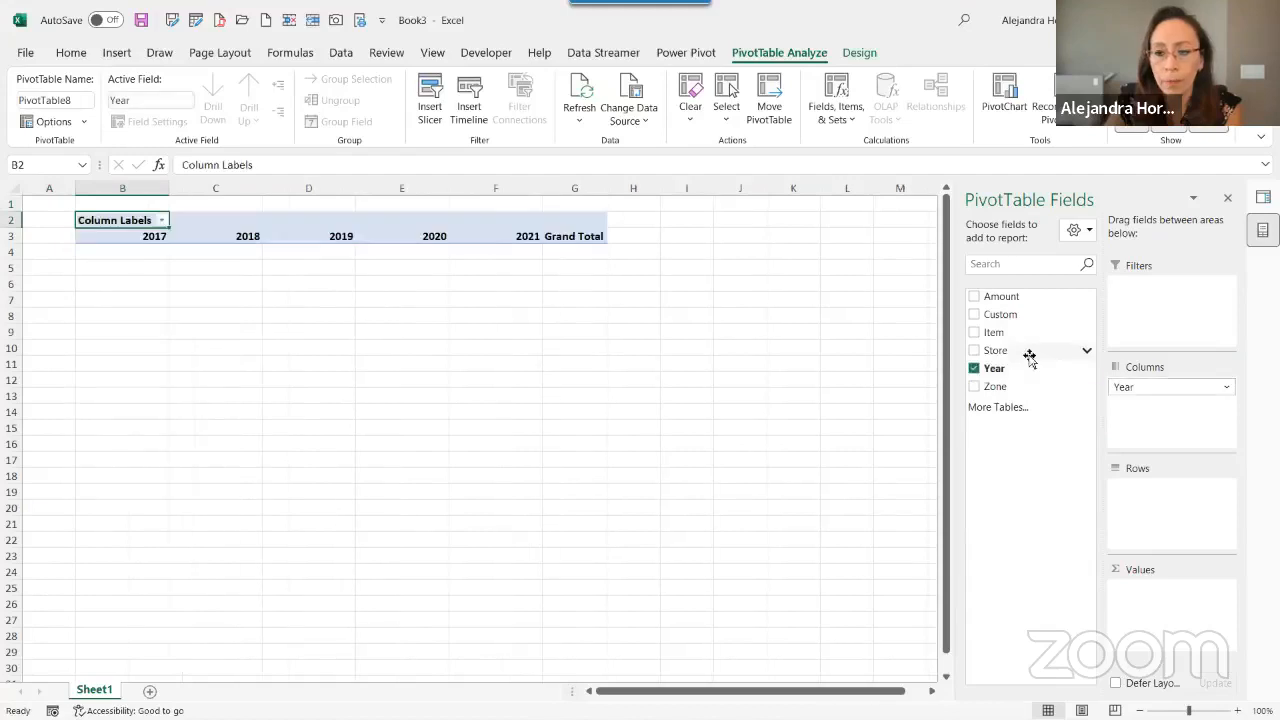
pyautogui.moveTo(1006, 385); pyautogui.dragTo(1152, 484)
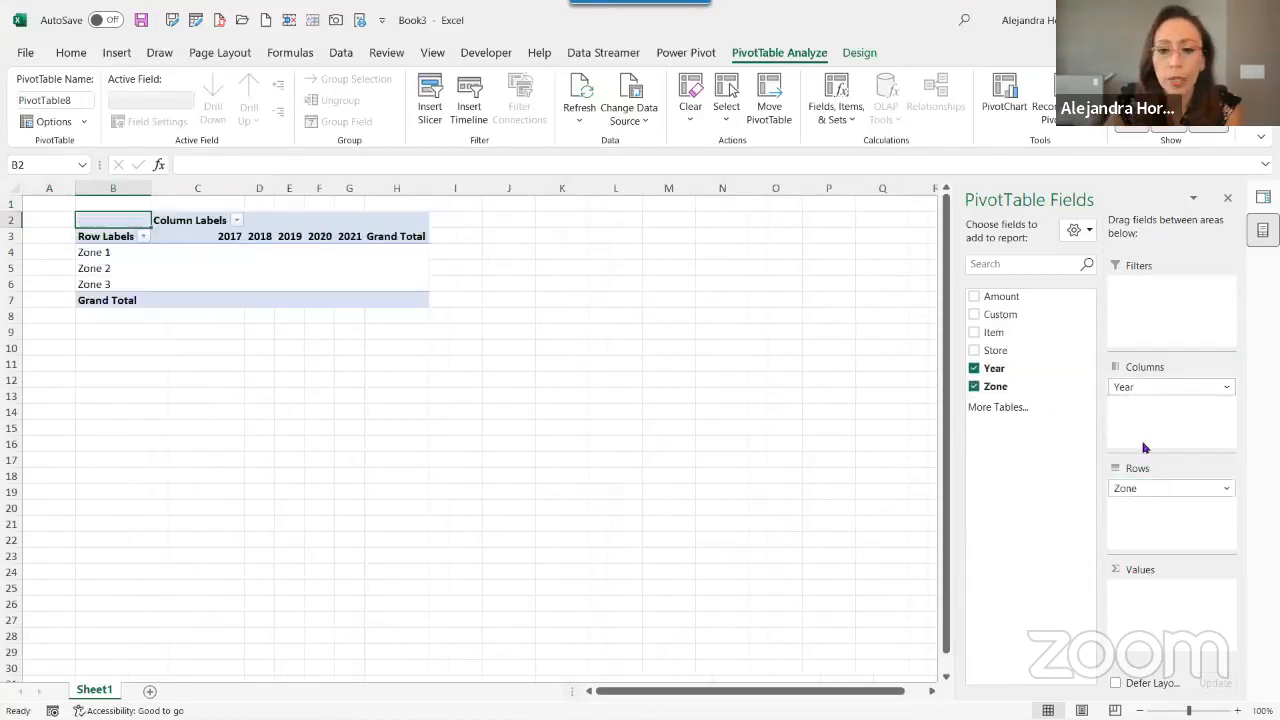
pyautogui.click(1012, 314)
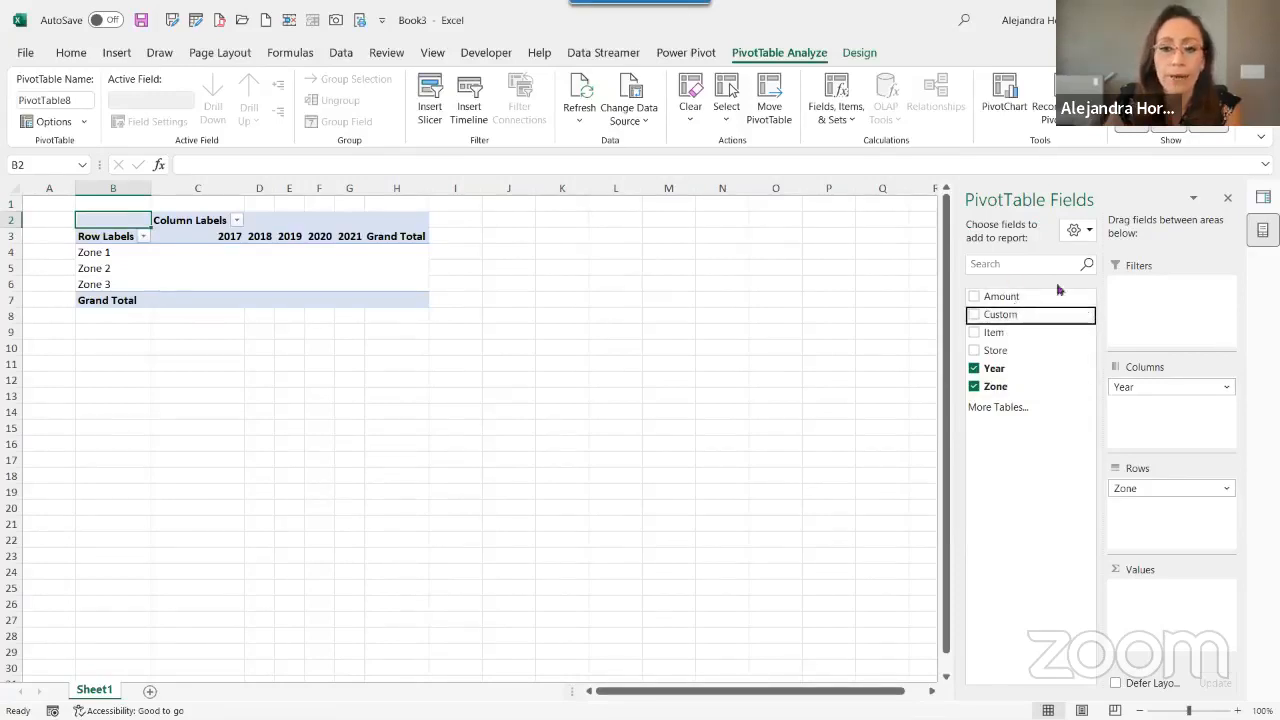
# Reopen the Sales query in Power Query Editor from the workbook's list of queries
pyautogui.click(1264, 198)
pyautogui.click(1088, 343)
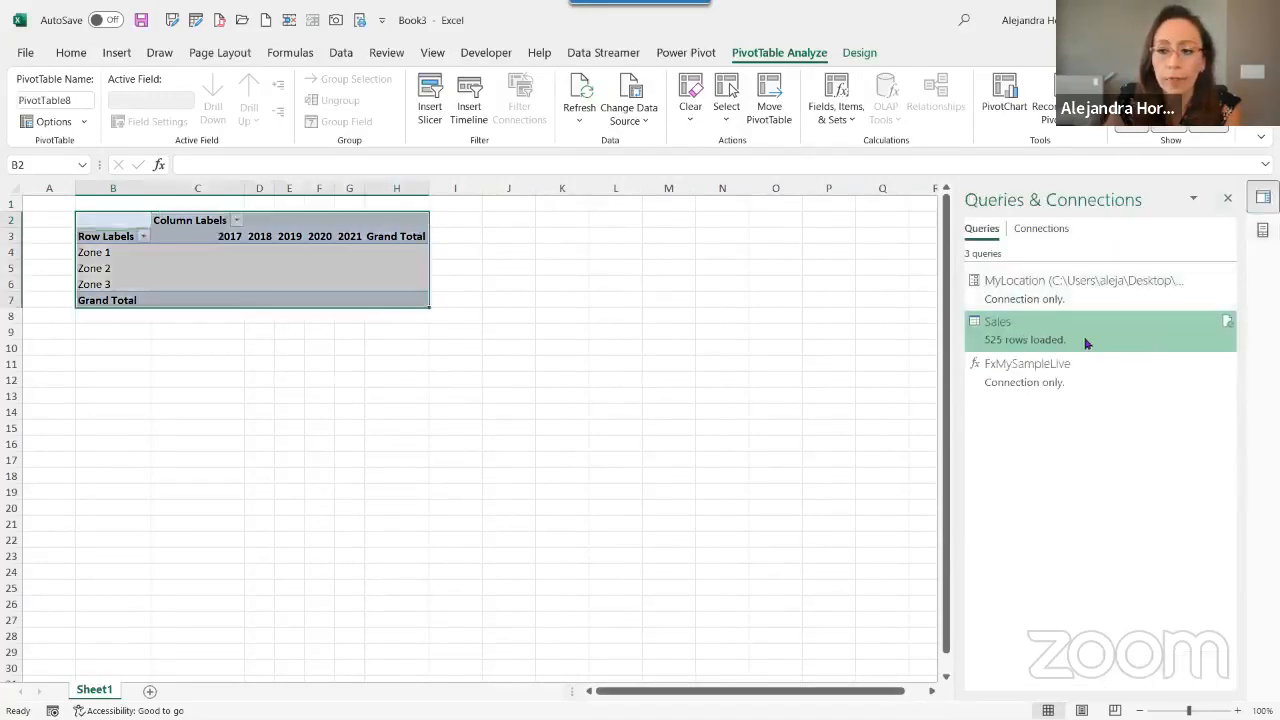
pyautogui.doubleClick(1086, 343)
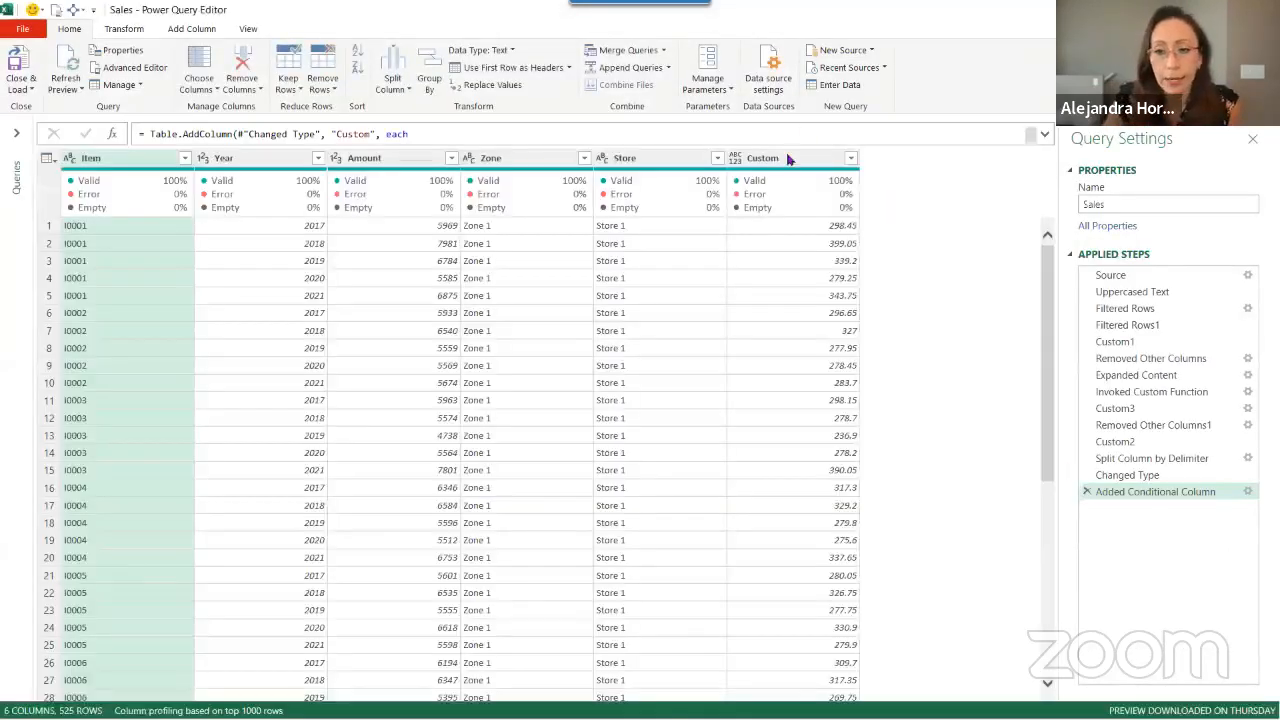
# Rename the Custom column to Tax within the formula of the Added Conditional Column step
pyautogui.click(1044, 136)
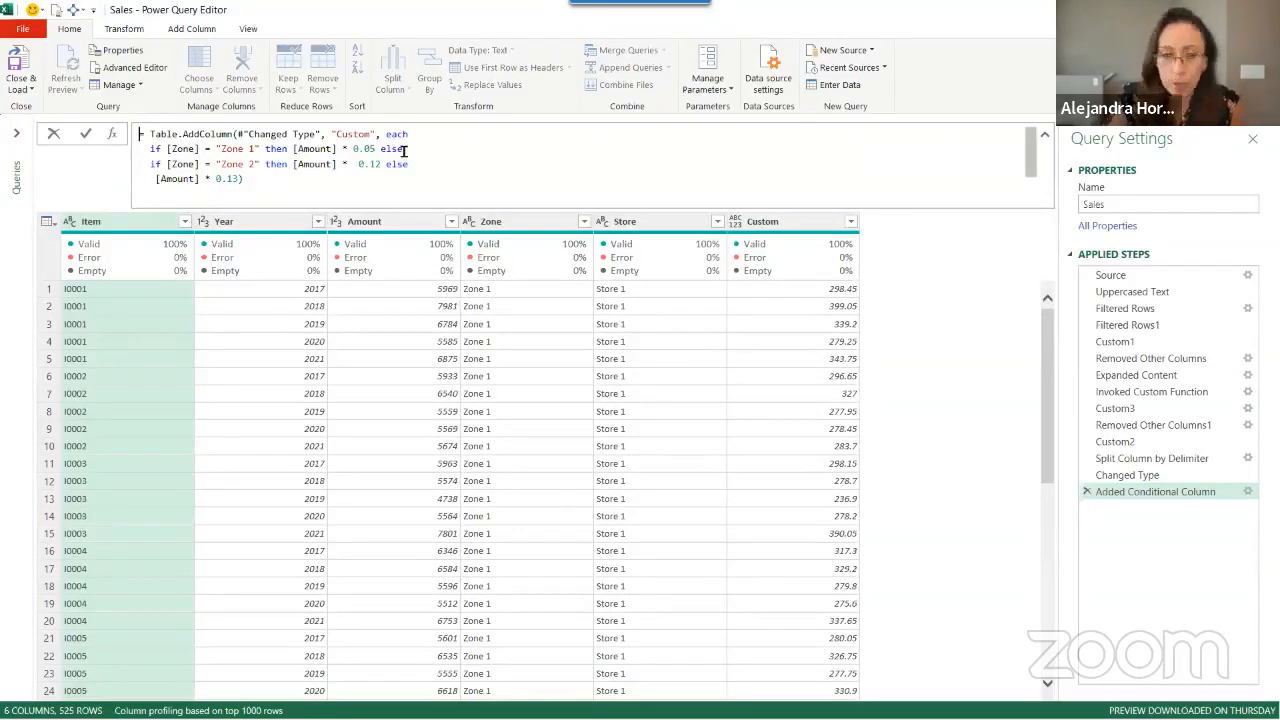
pyautogui.hotkey('ctrl', 'shift', '+')
pyautogui.hotkey('ctrl', 'shift', '+')
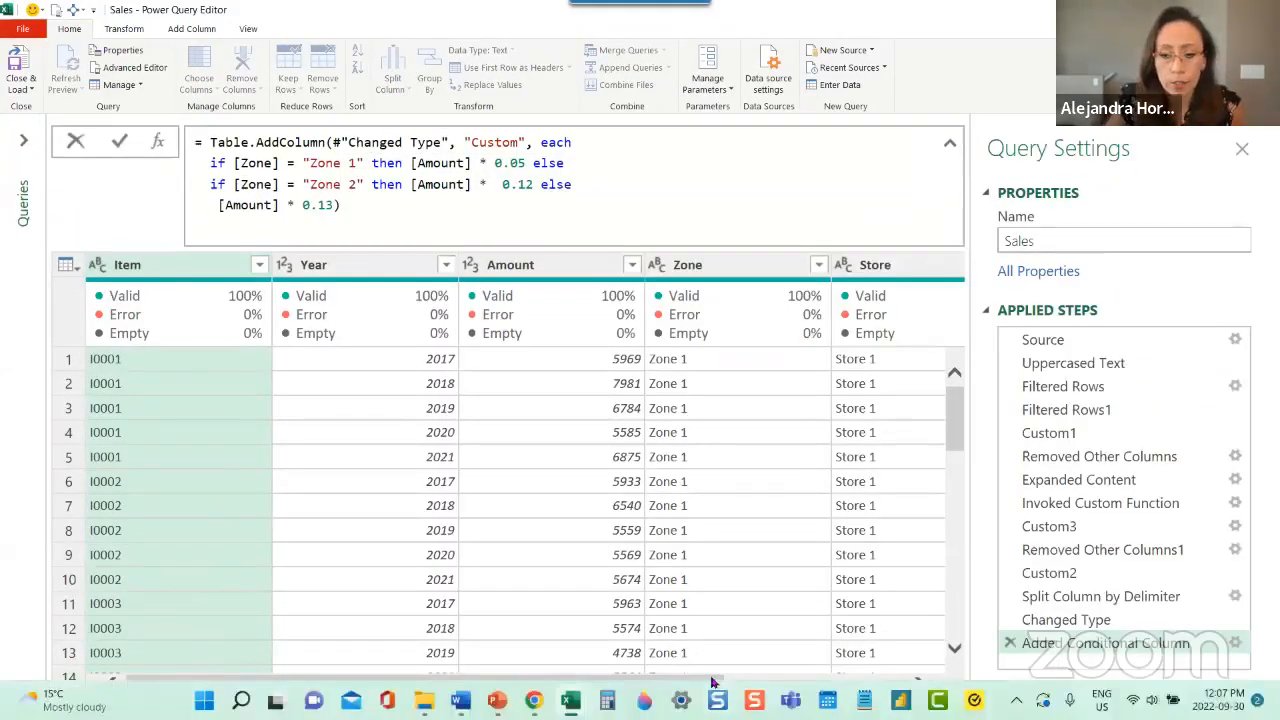
pyautogui.moveTo(714, 683); pyautogui.dragTo(955, 673)
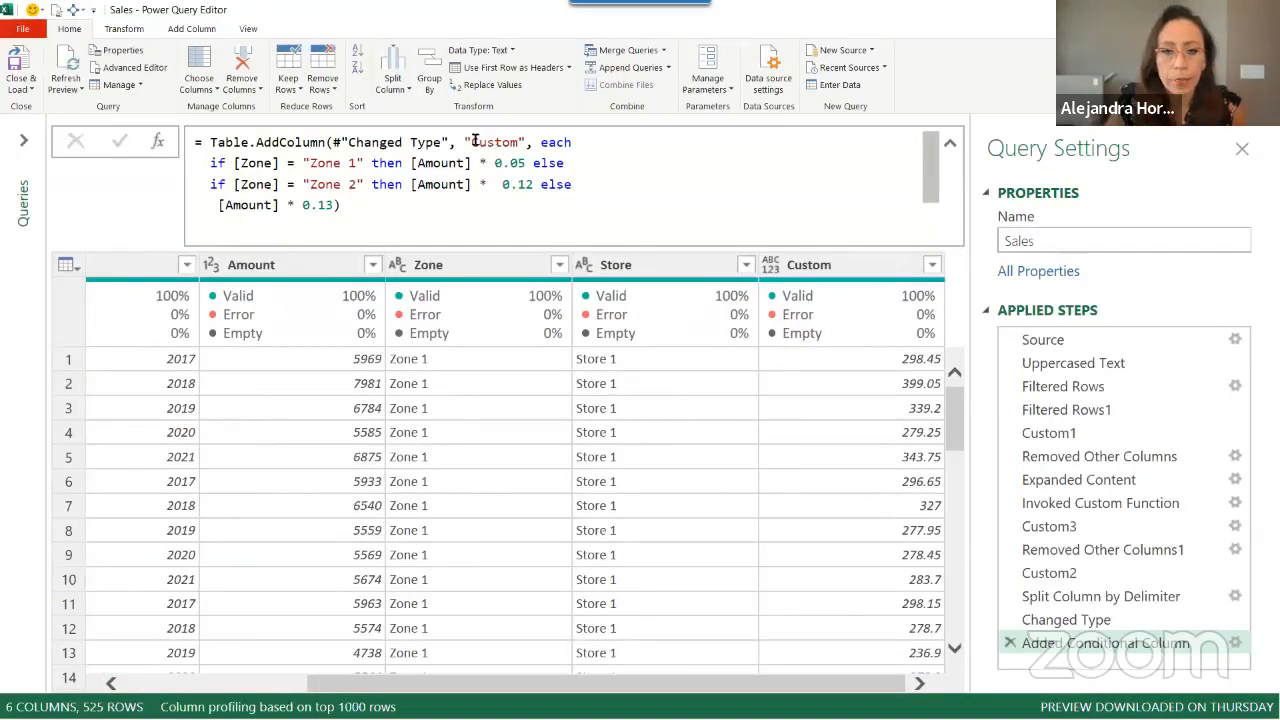
pyautogui.moveTo(472, 142); pyautogui.dragTo(519, 142)
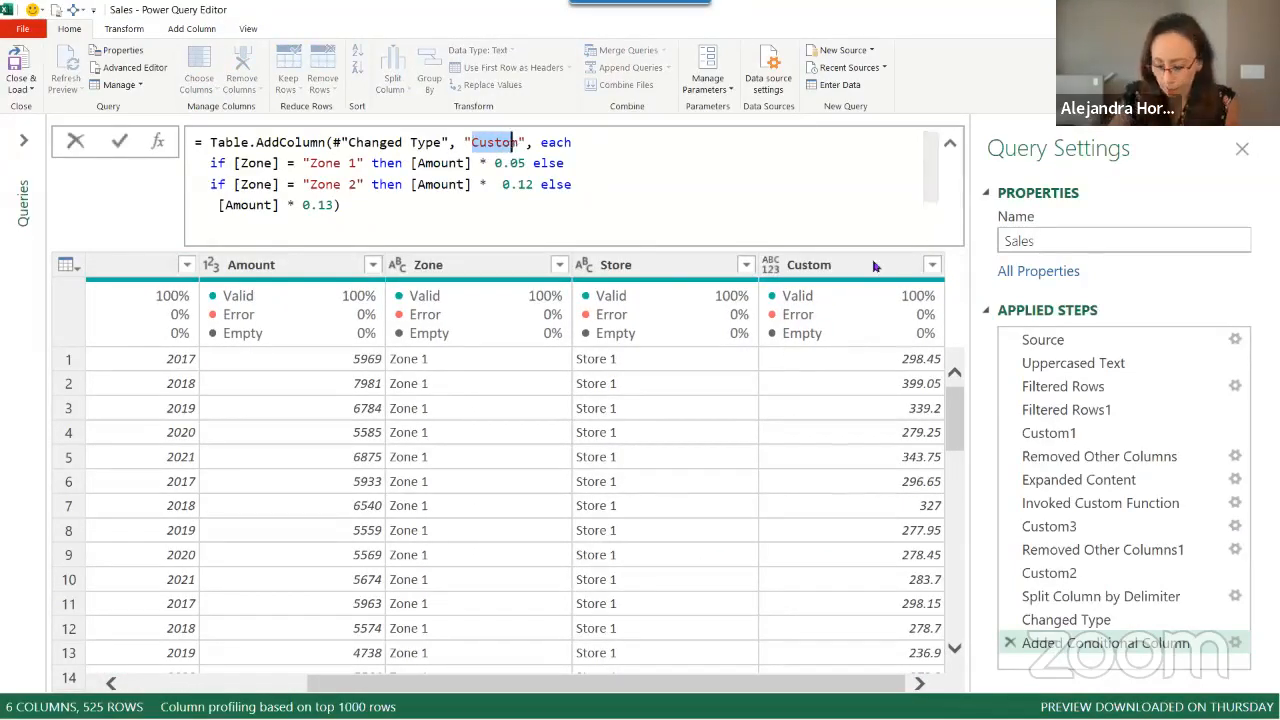
pyautogui.press('BackSpace')
pyautogui.write('Tax')
pyautogui.press('Return')
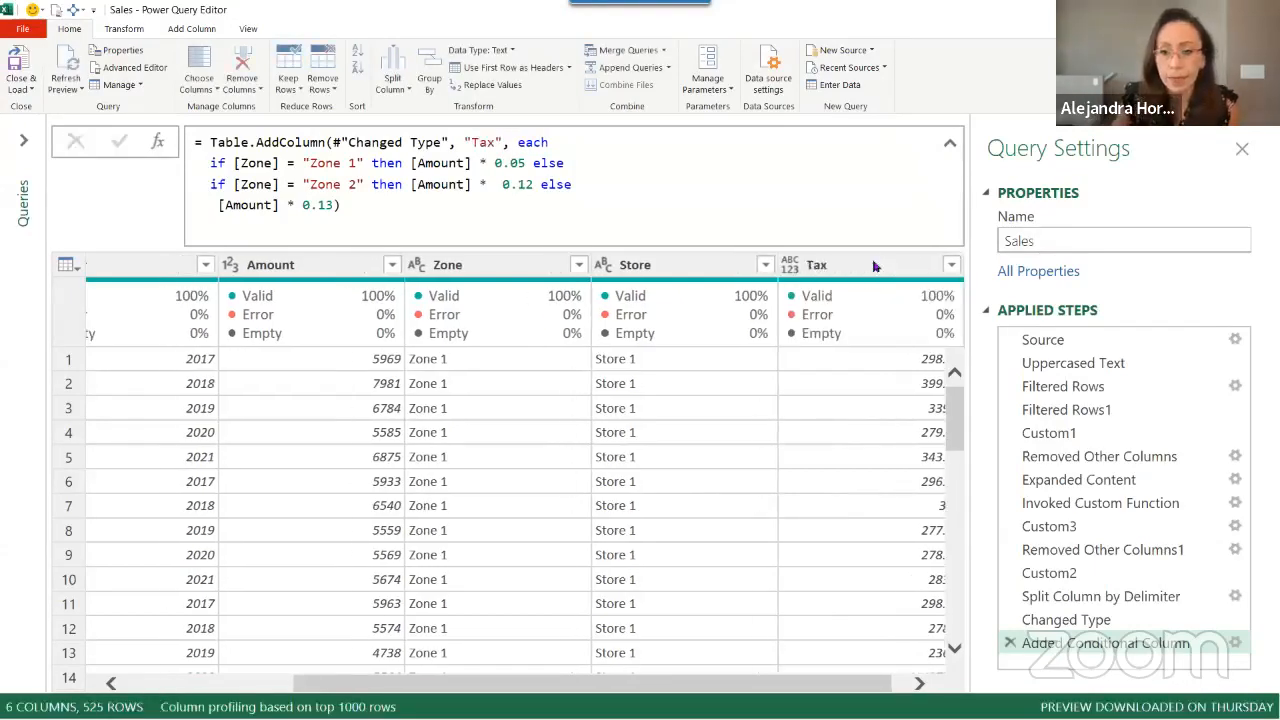
# Detect the data types of all columns in the Sales query
pyautogui.click(835, 263)
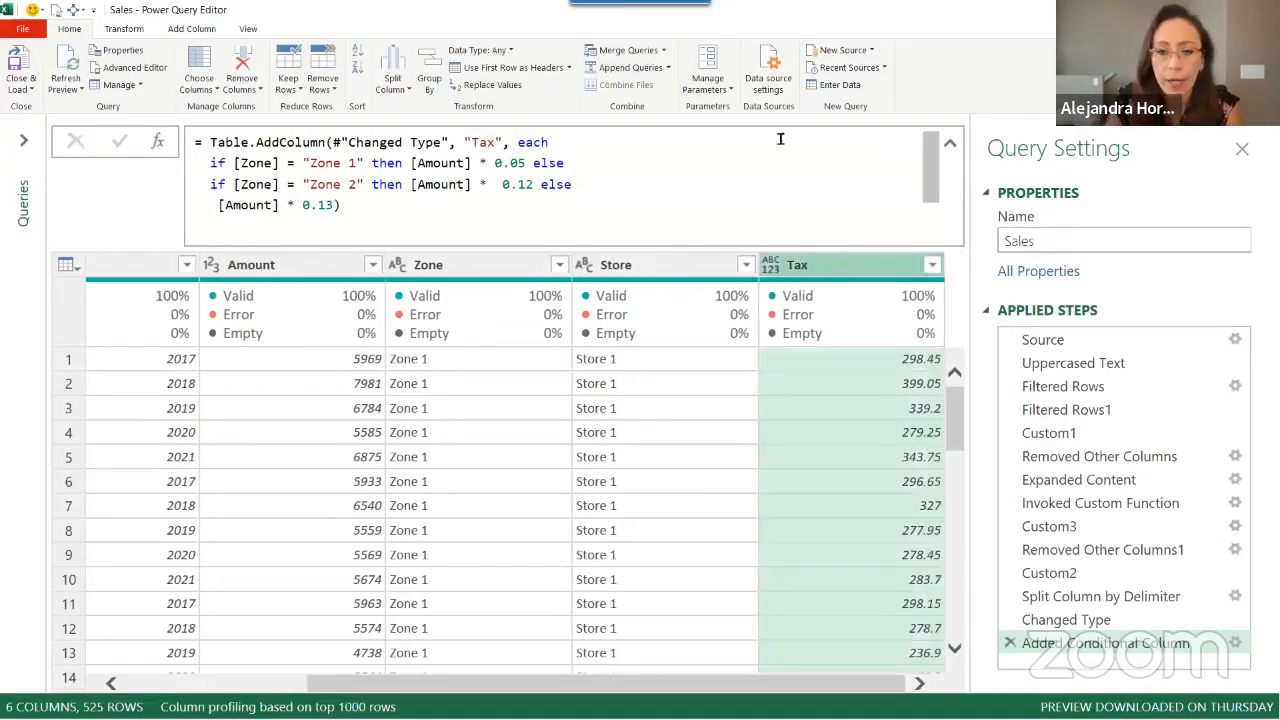
pyautogui.click(948, 143)
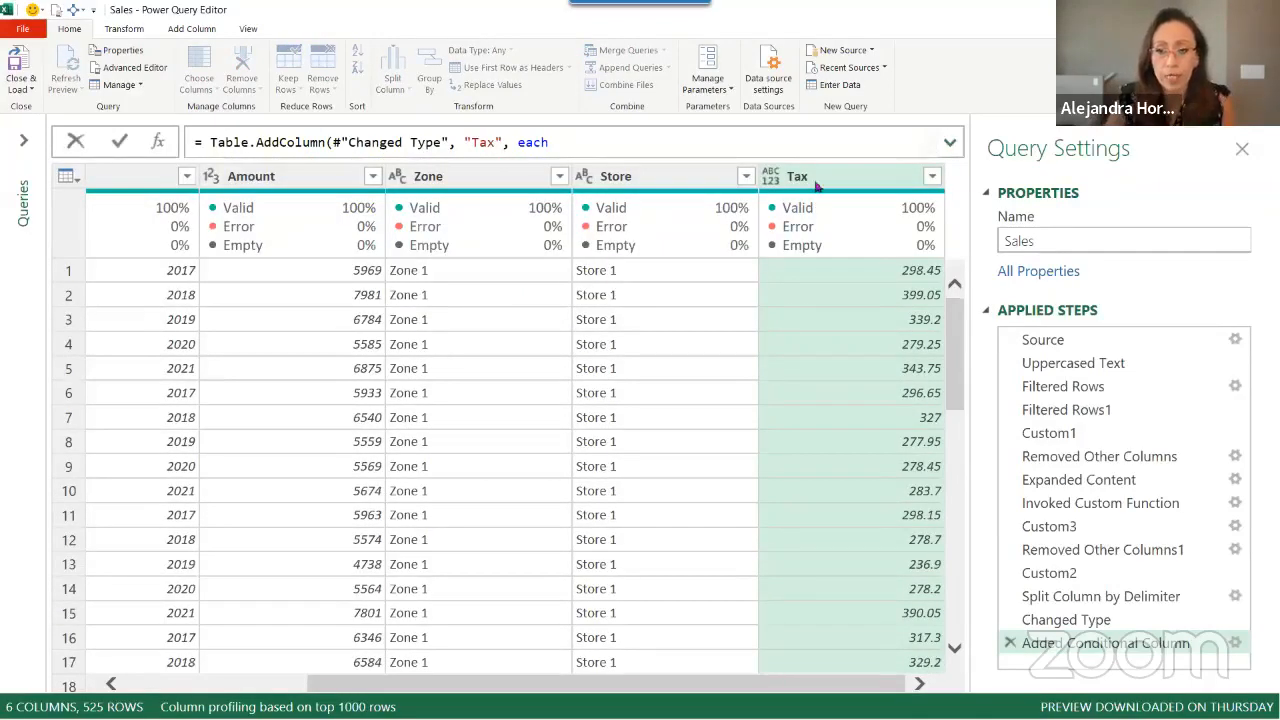
pyautogui.hotkey('ctrl', 'a')
pyautogui.click(783, 193)
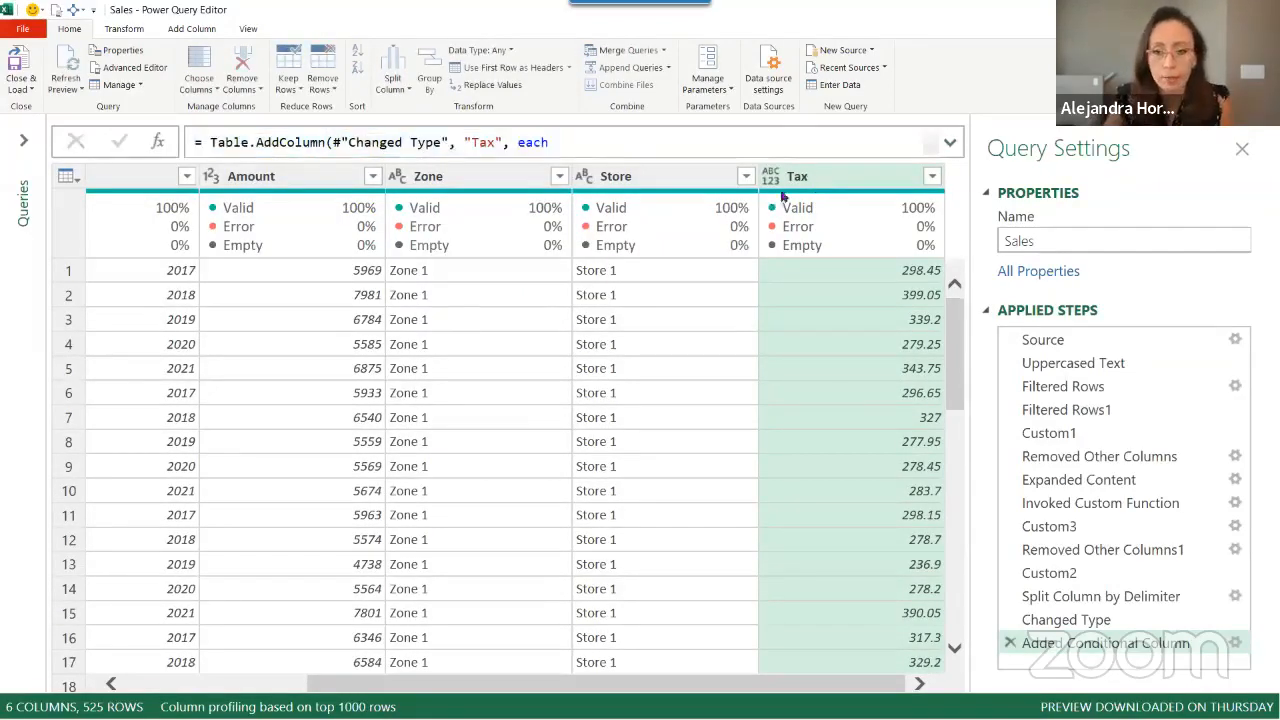
pyautogui.hotkey('ctrl', 'a')
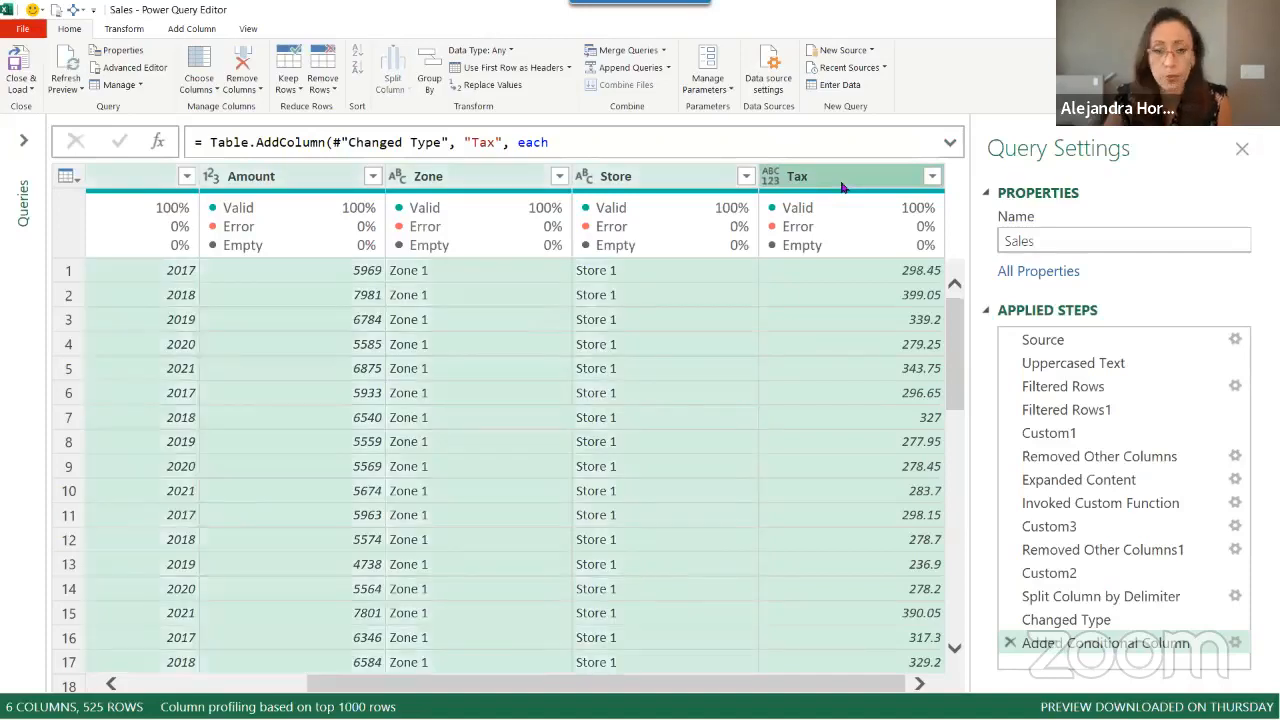
pyautogui.click(128, 29)
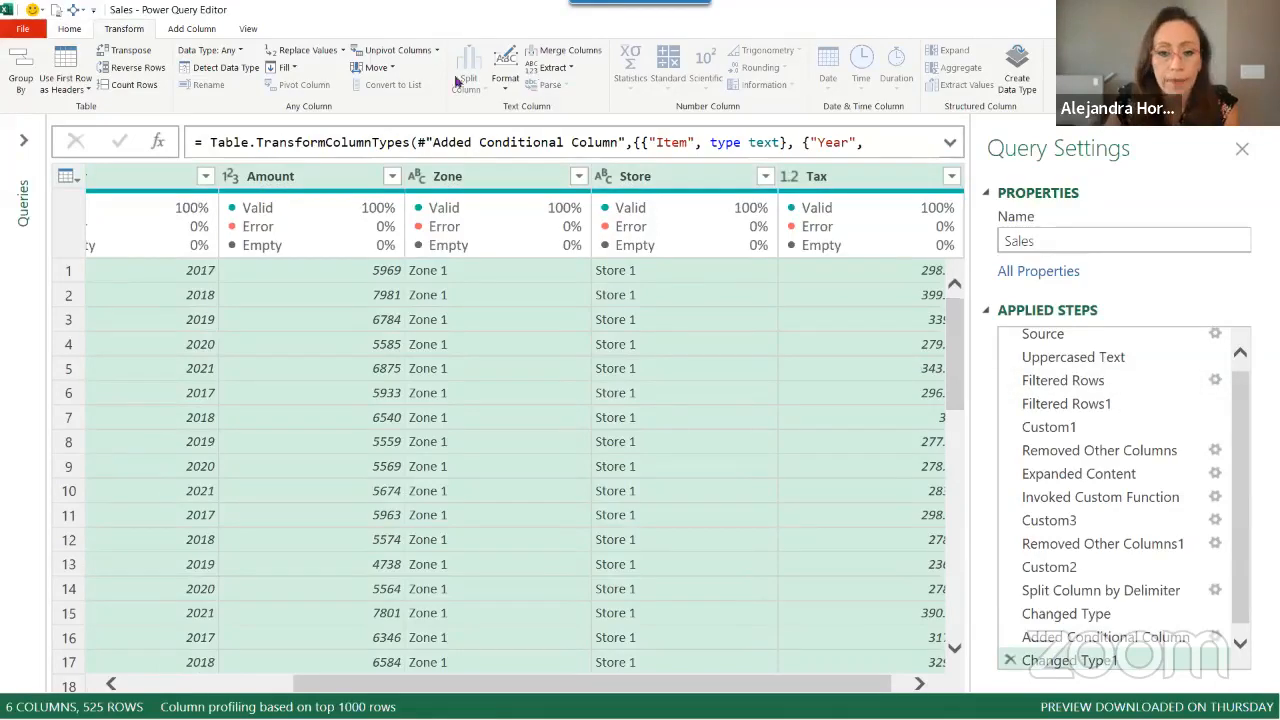
# Close and load the Sales query, then add the Tax field to the PivotTable's values
pyautogui.click(69, 29)
pyautogui.click(21, 88)
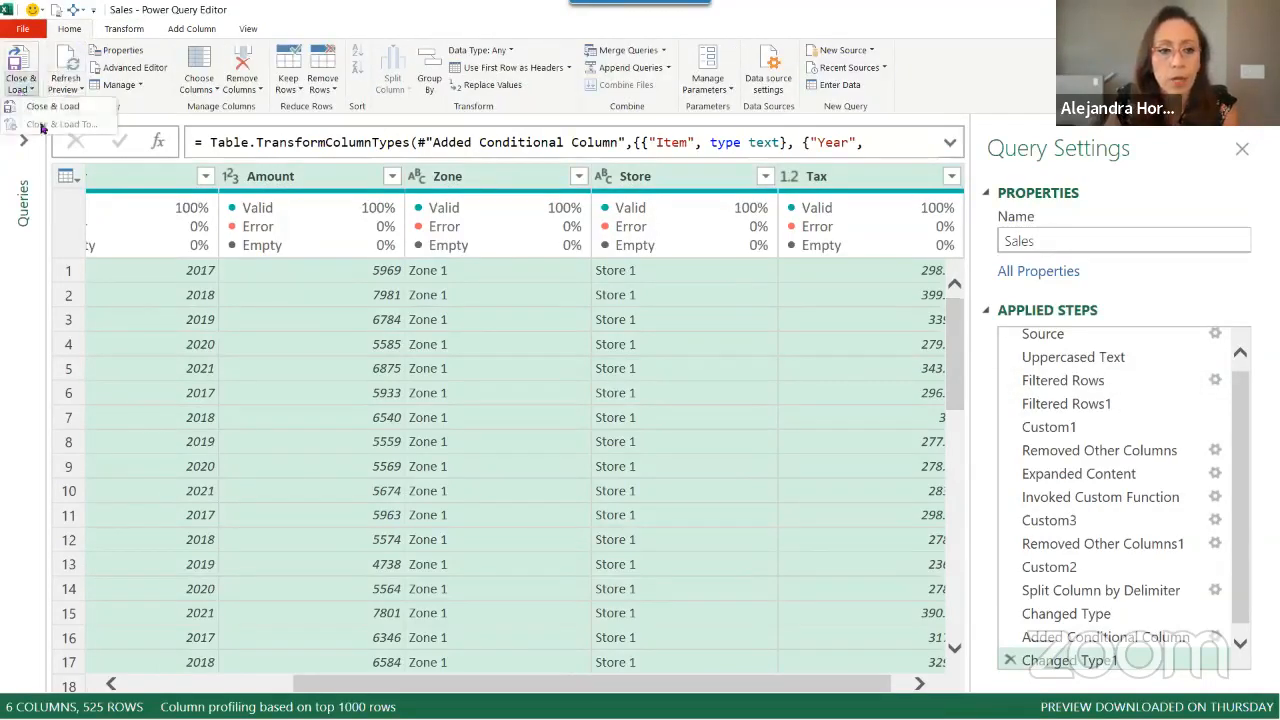
pyautogui.click(50, 108)
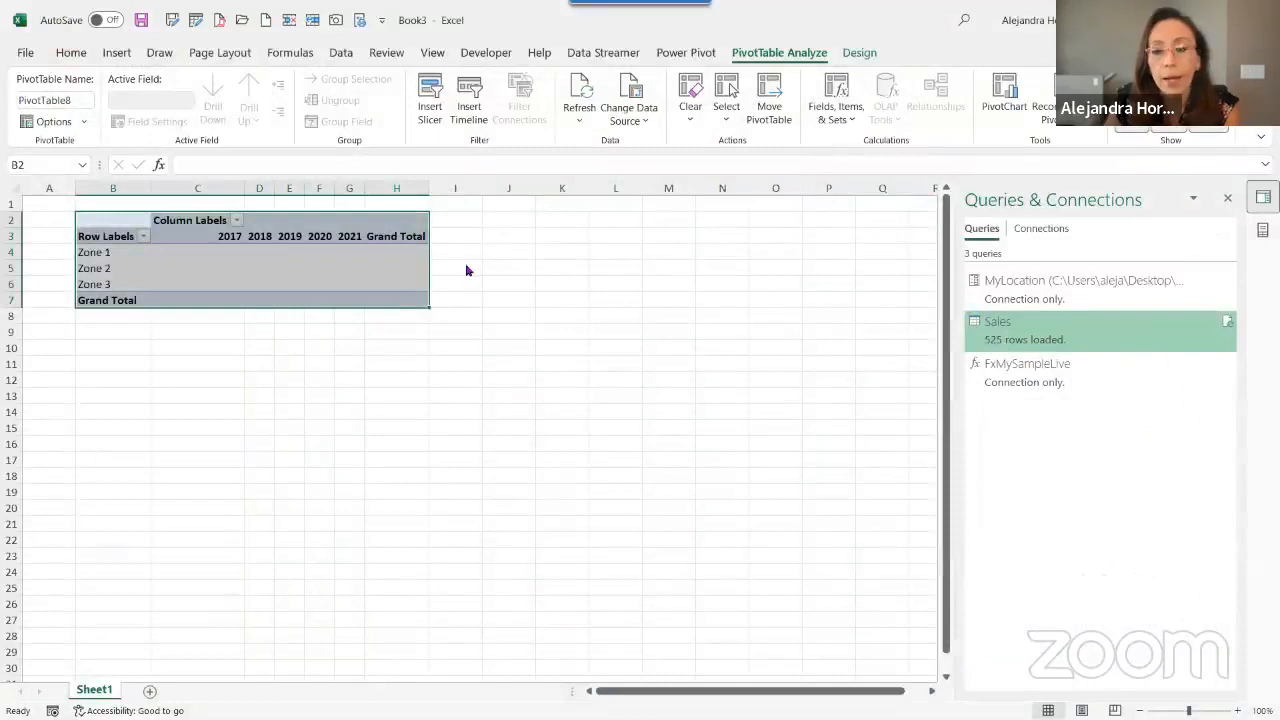
pyautogui.click(1263, 230)
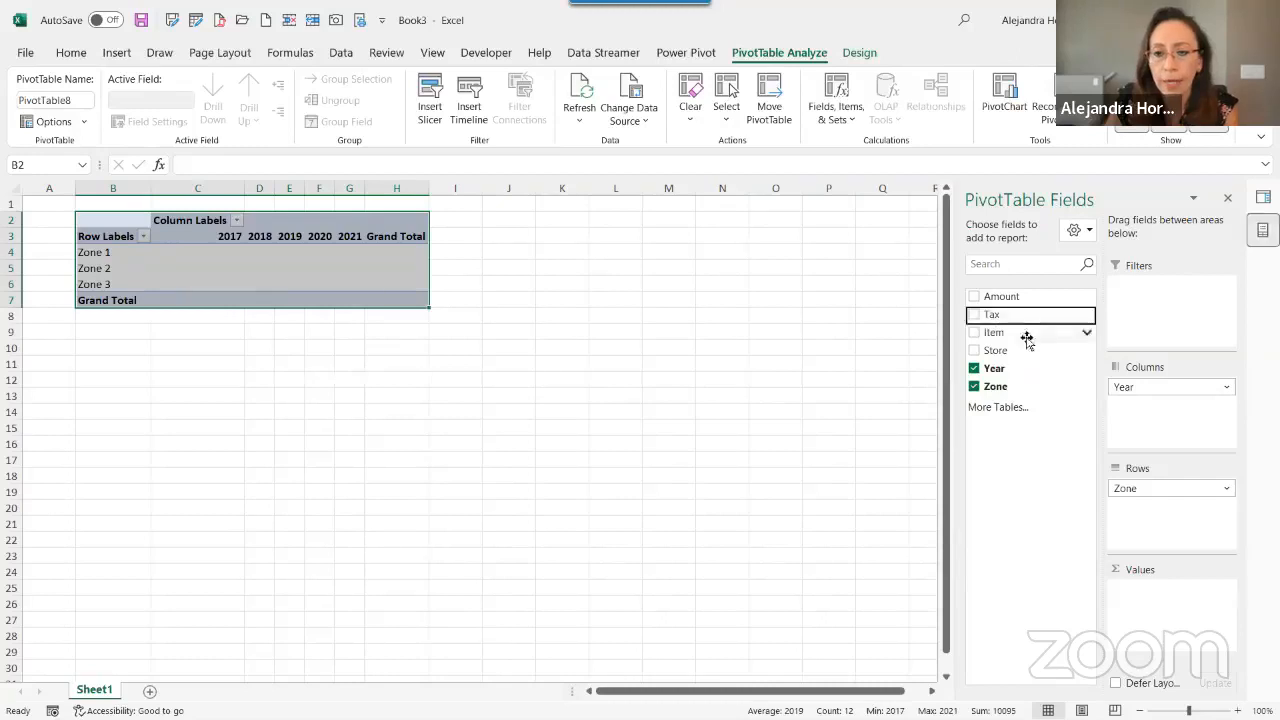
pyautogui.moveTo(1036, 316); pyautogui.dragTo(1174, 577)
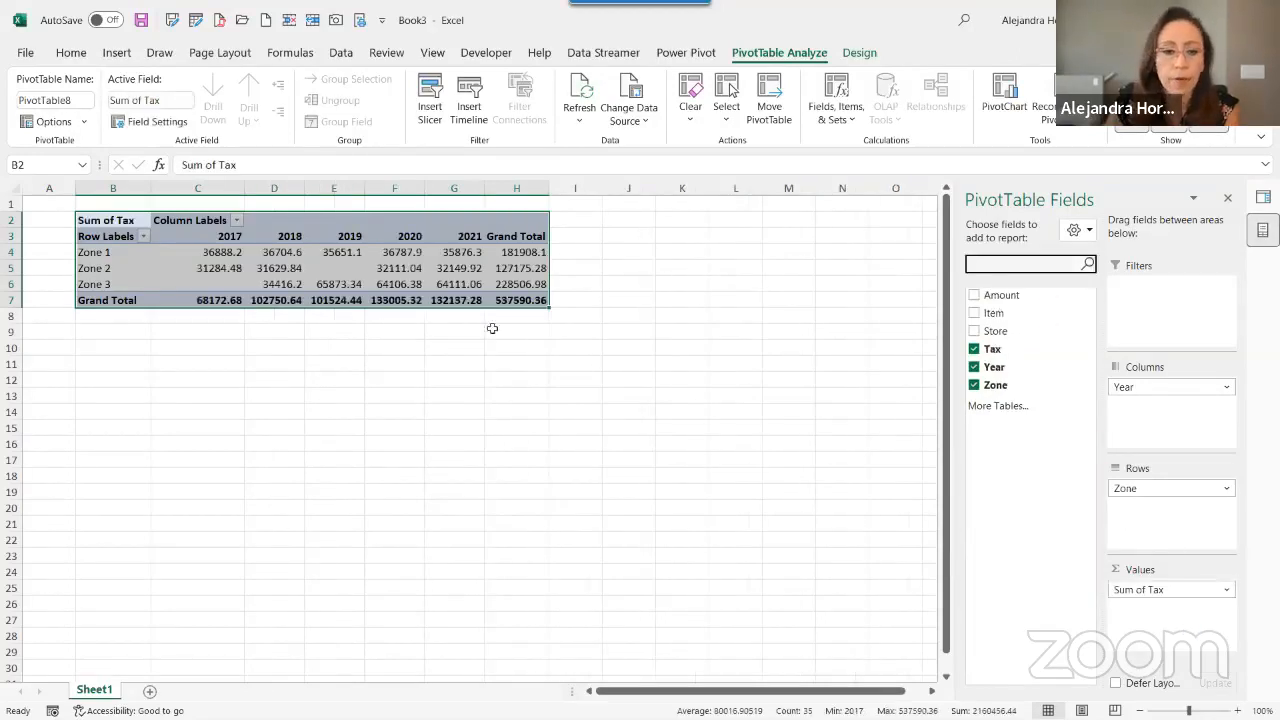
# Format the PivotTable's Sum of Tax values as Number with the 1000 separator and 0 decimal places
pyautogui.click(386, 267)
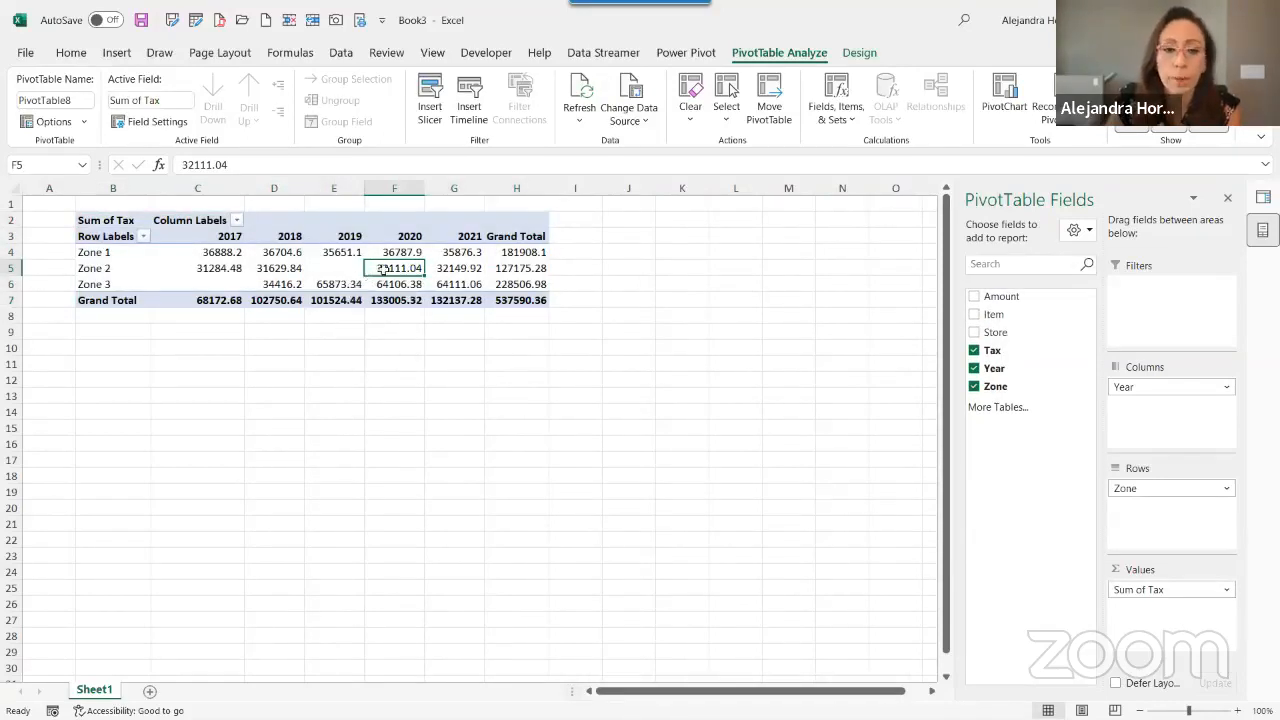
pyautogui.rightClick(383, 270)
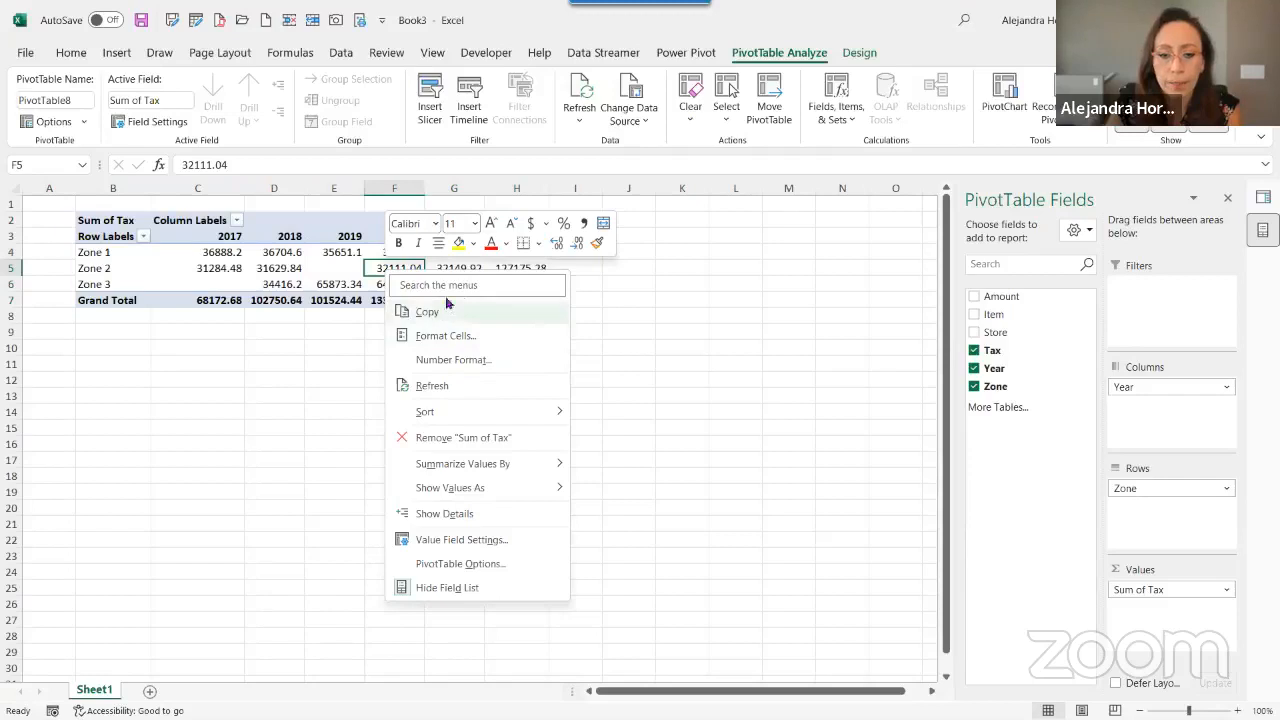
pyautogui.click(450, 359)
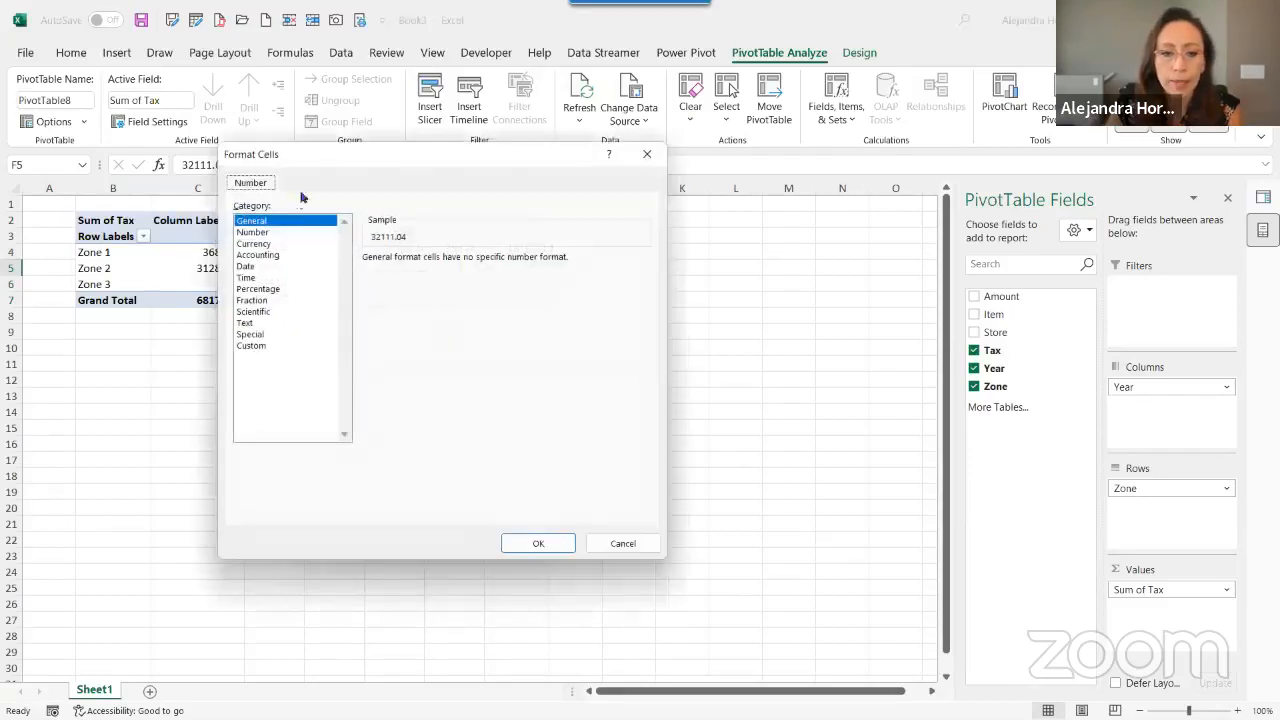
pyautogui.click(268, 232)
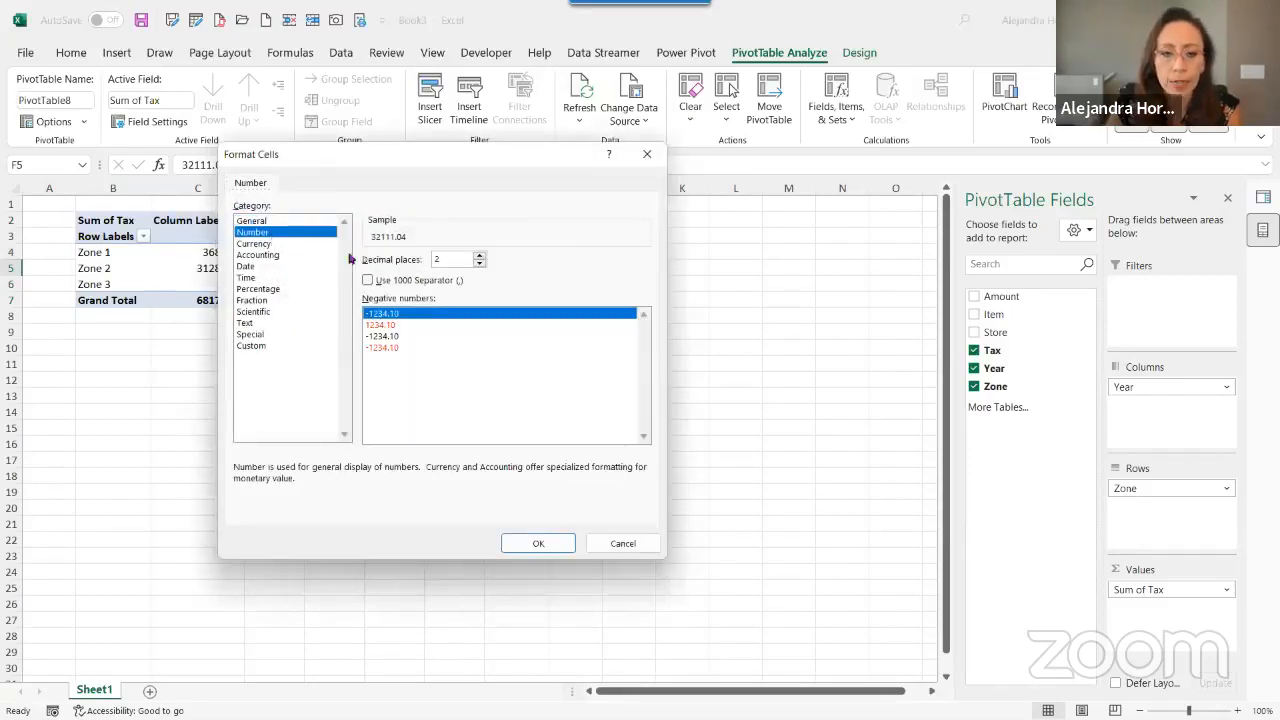
pyautogui.click(415, 281)
pyautogui.click(479, 264)
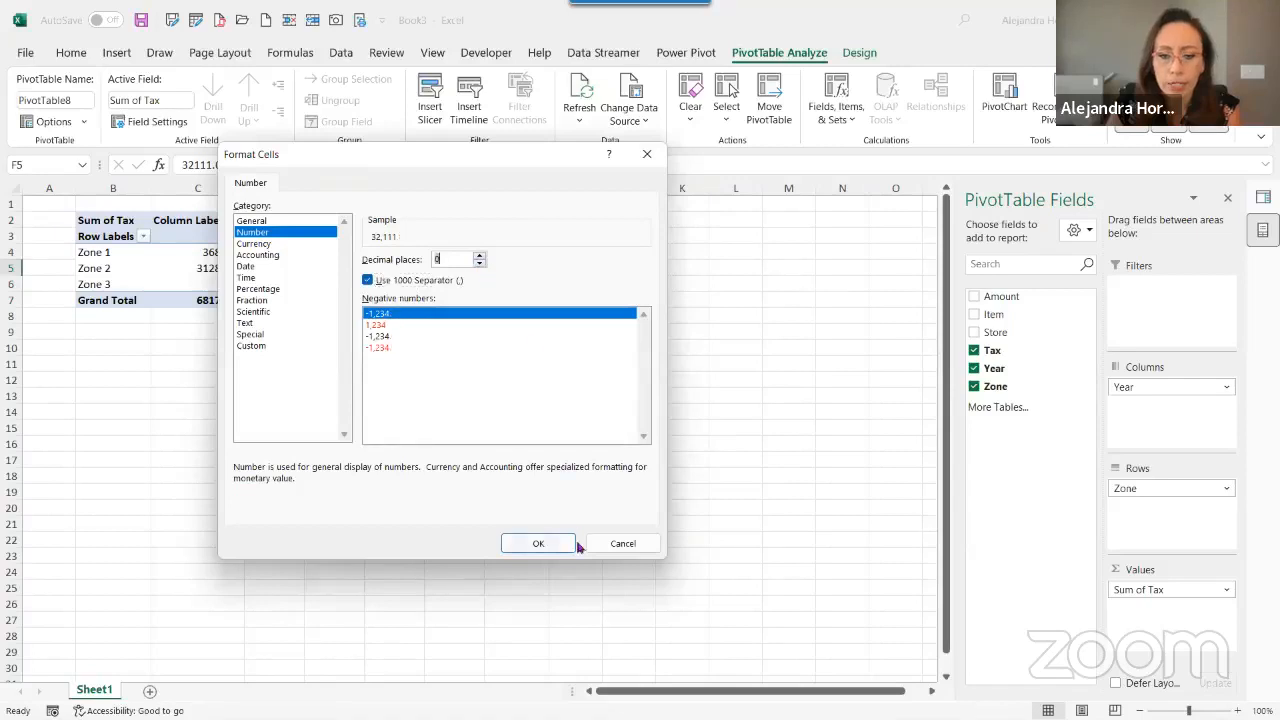
pyautogui.click(572, 544)
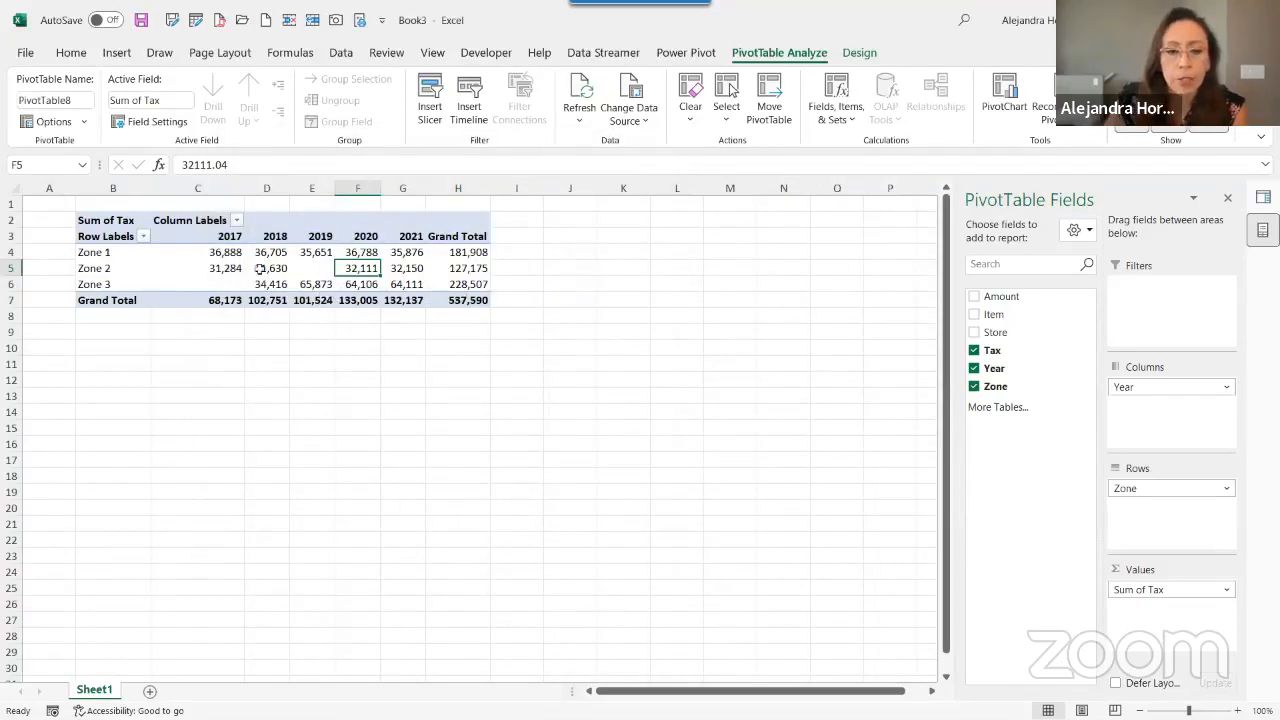
# Disable background refresh in the Sales query's properties
pyautogui.rightClick(259, 268)
pyautogui.click(996, 389)
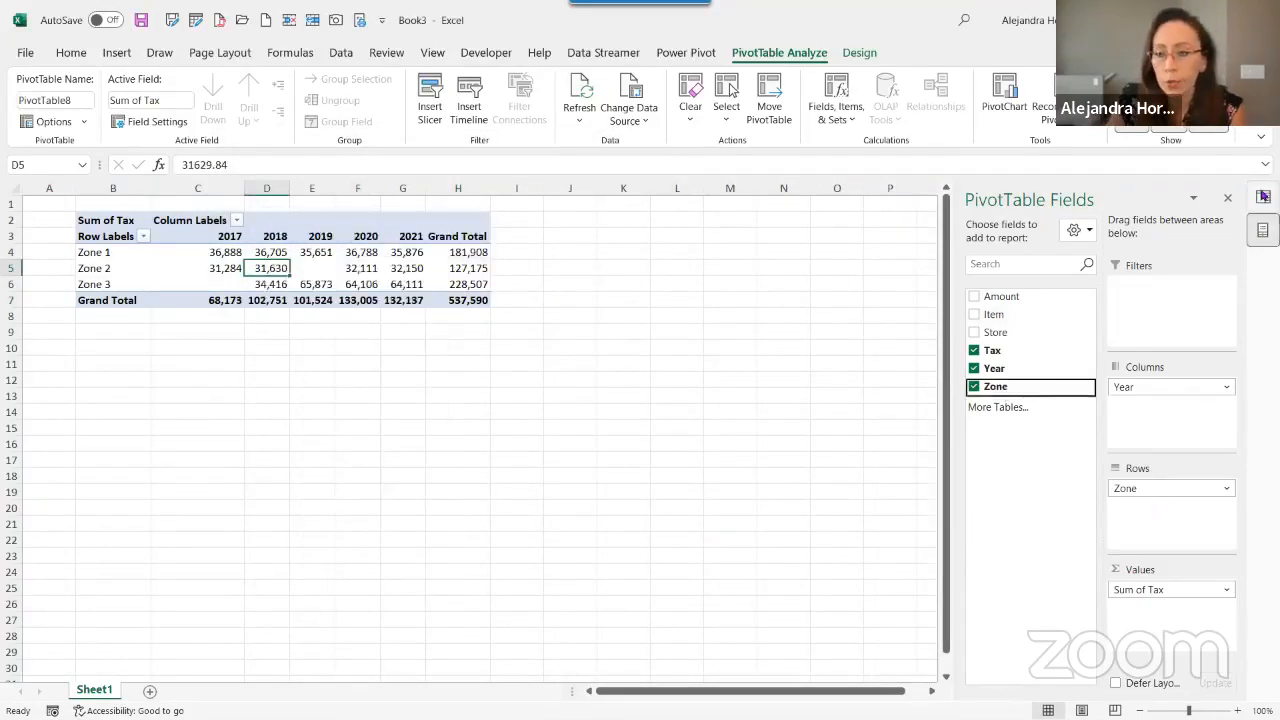
pyautogui.click(1263, 198)
pyautogui.rightClick(1035, 337)
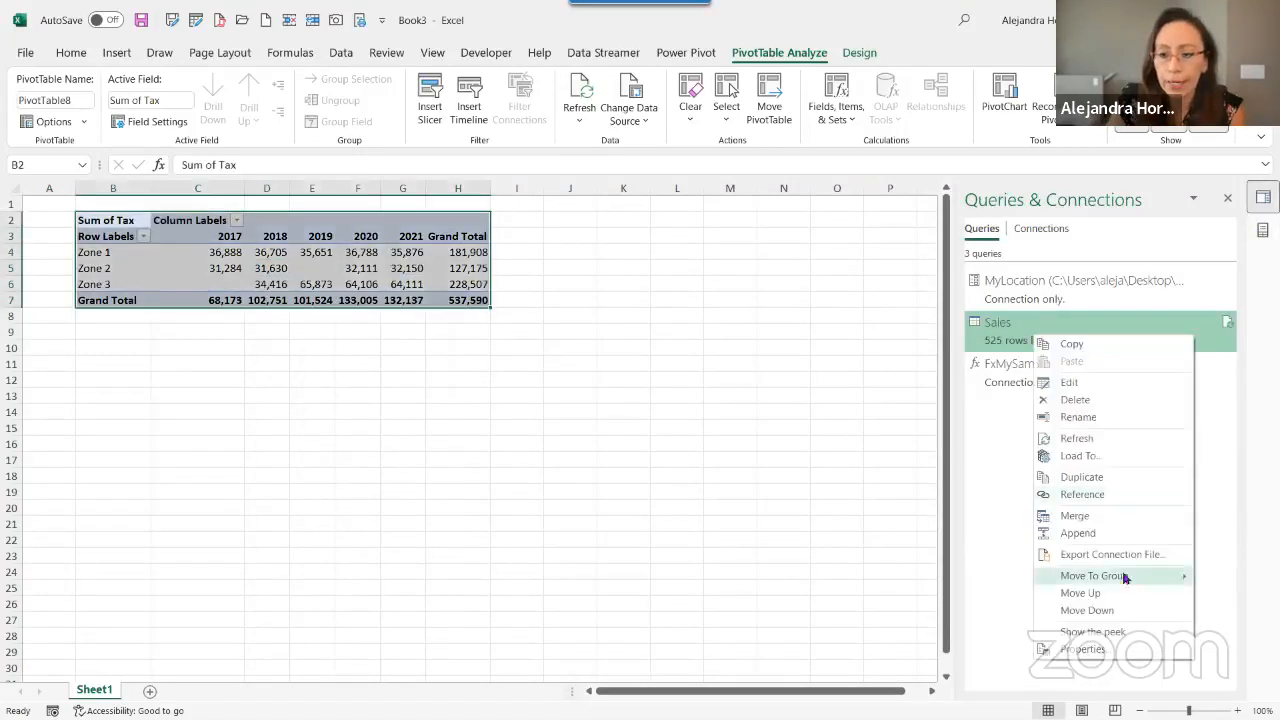
pyautogui.click(1083, 649)
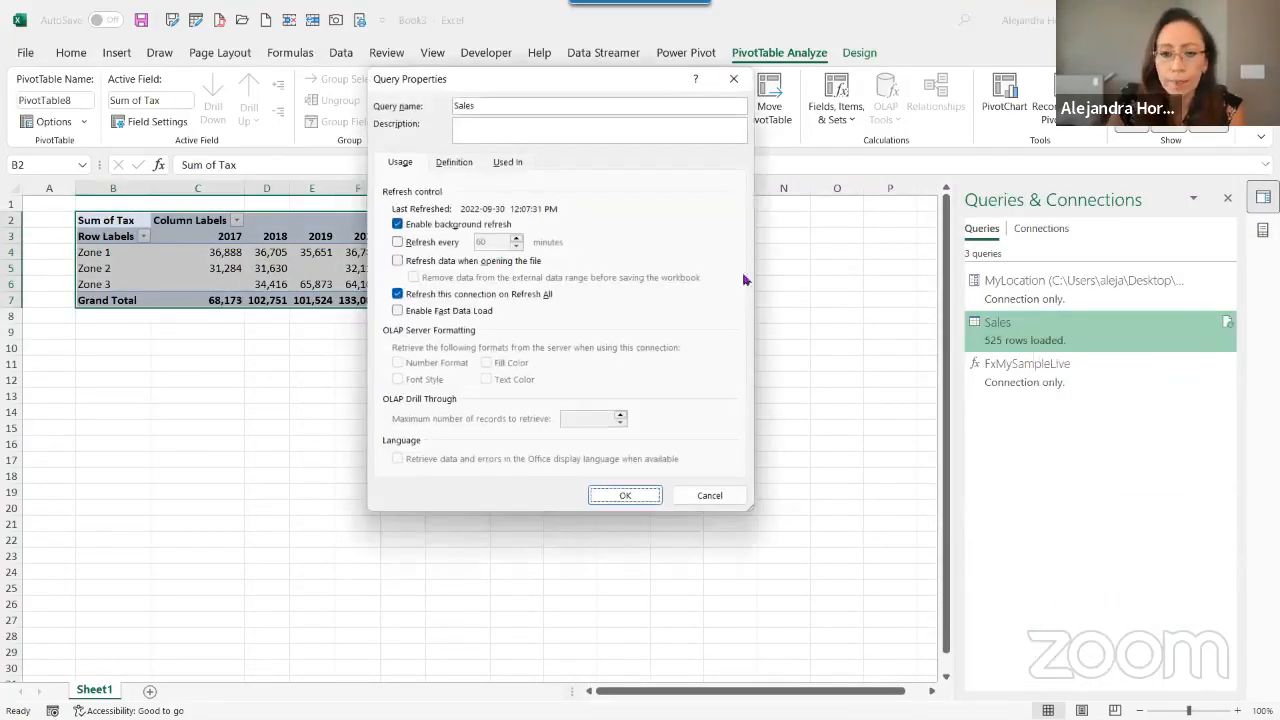
pyautogui.click(397, 225)
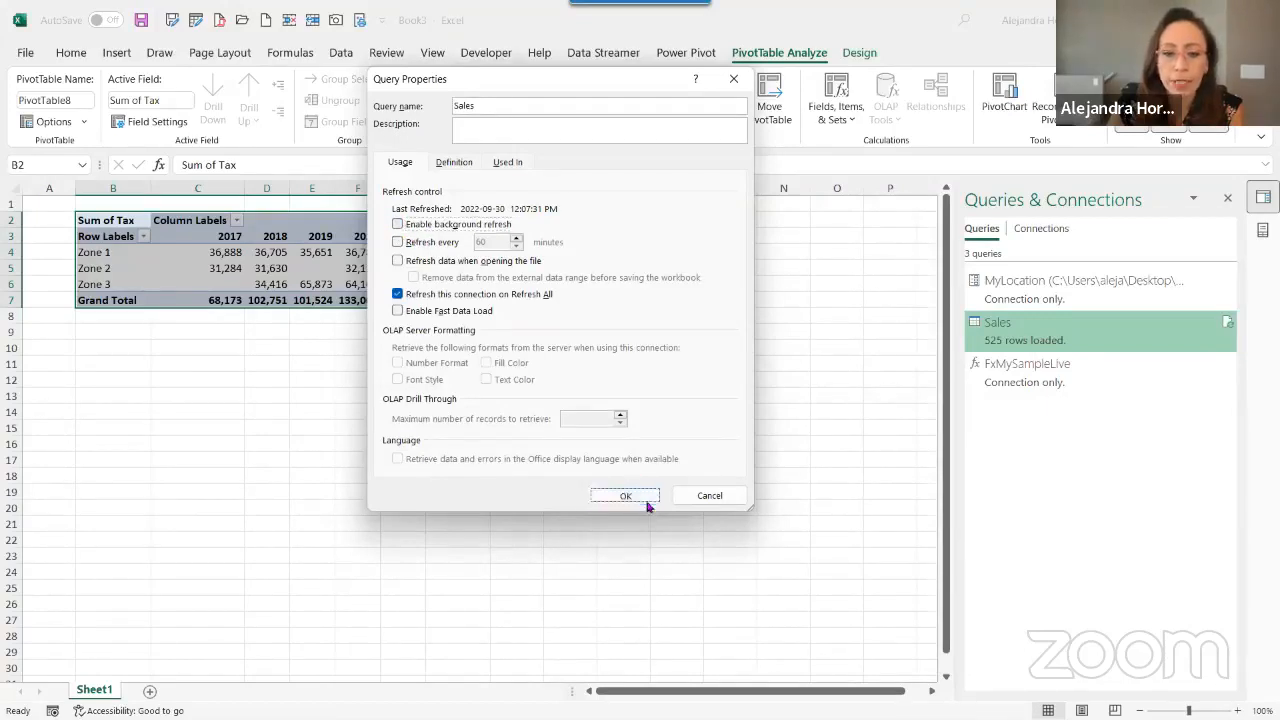
pyautogui.click(645, 499)
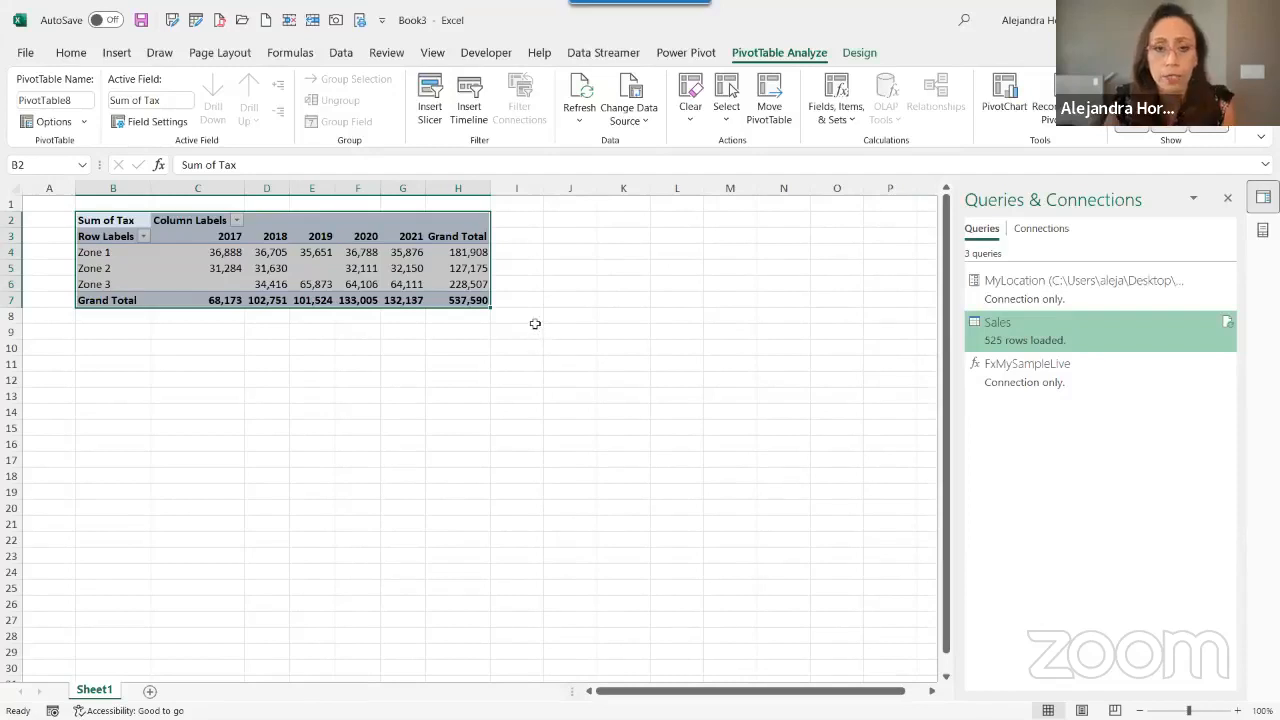
# Copy the whole PivotTable and paste the duplicate at cell B14 of Sheet1
pyautogui.click(343, 56)
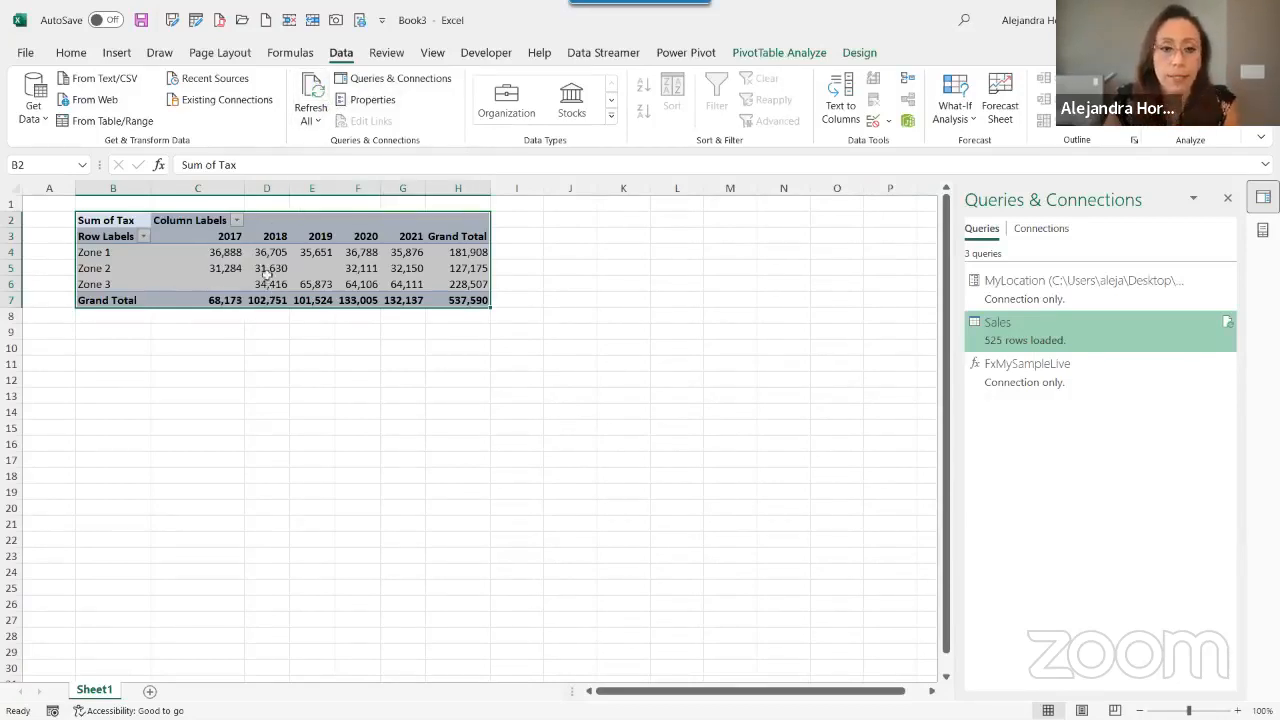
pyautogui.hotkey('ctrl', 'c')
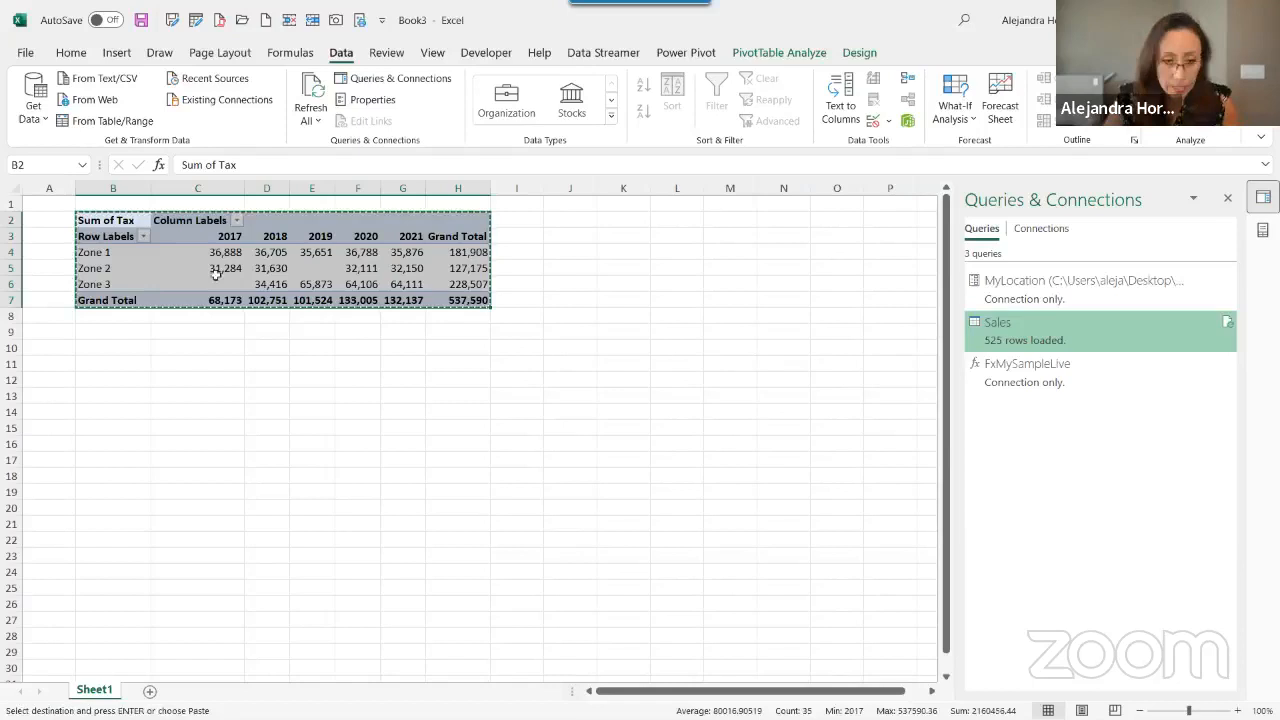
pyautogui.click(110, 410)
pyautogui.hotkey('ctrl', 'v')
pyautogui.press('ctrl')
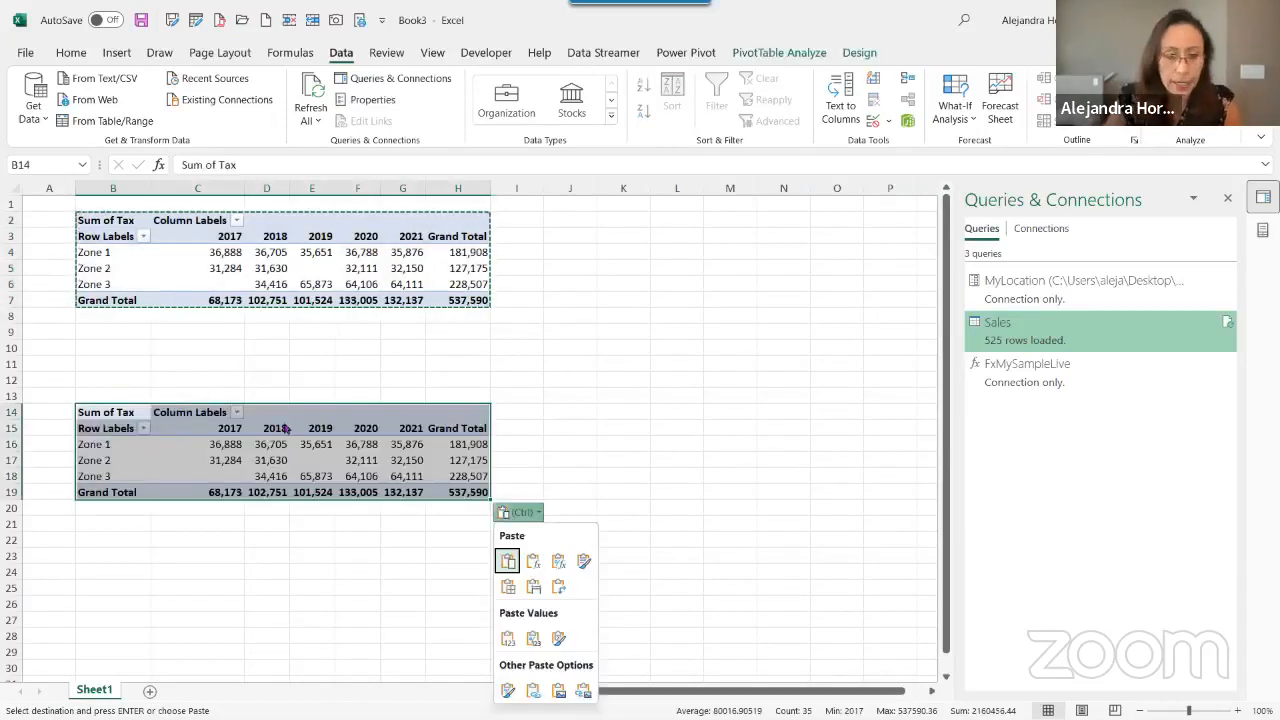
pyautogui.click(427, 408)
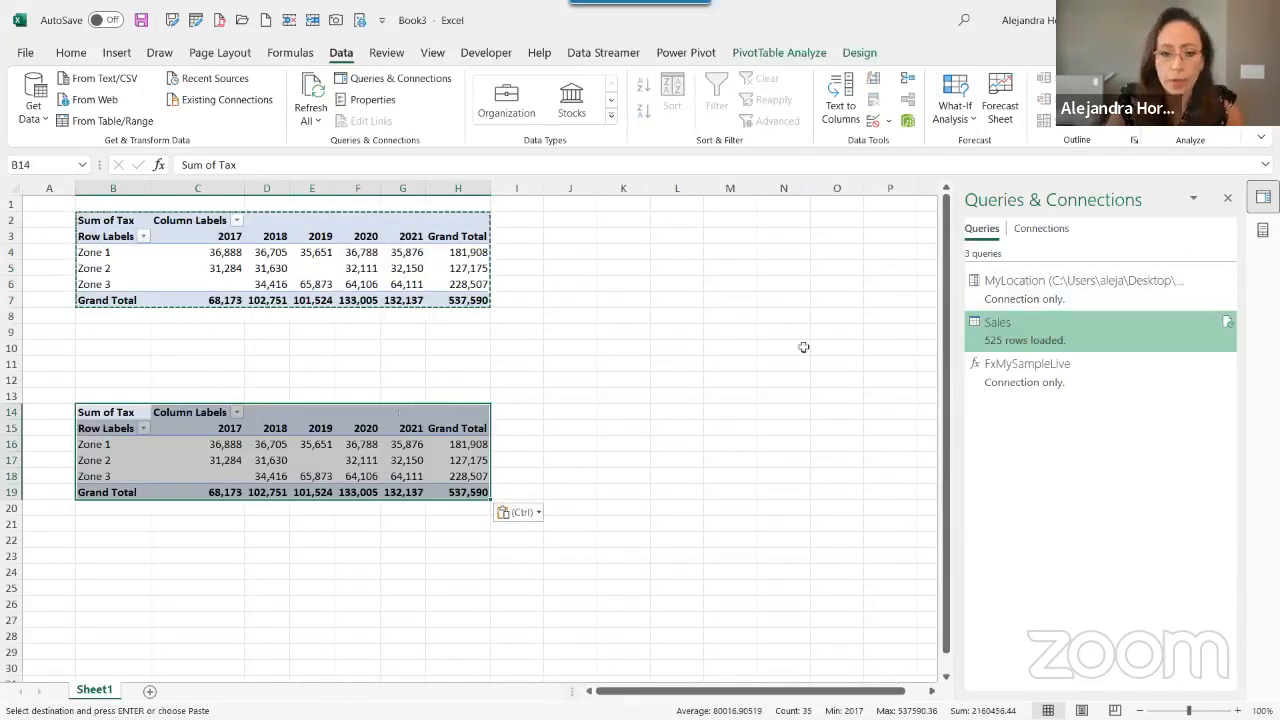
# Add Amount above Sum of Tax in the values of the B14 PivotTable and rename its heading Sales
pyautogui.click(1262, 230)
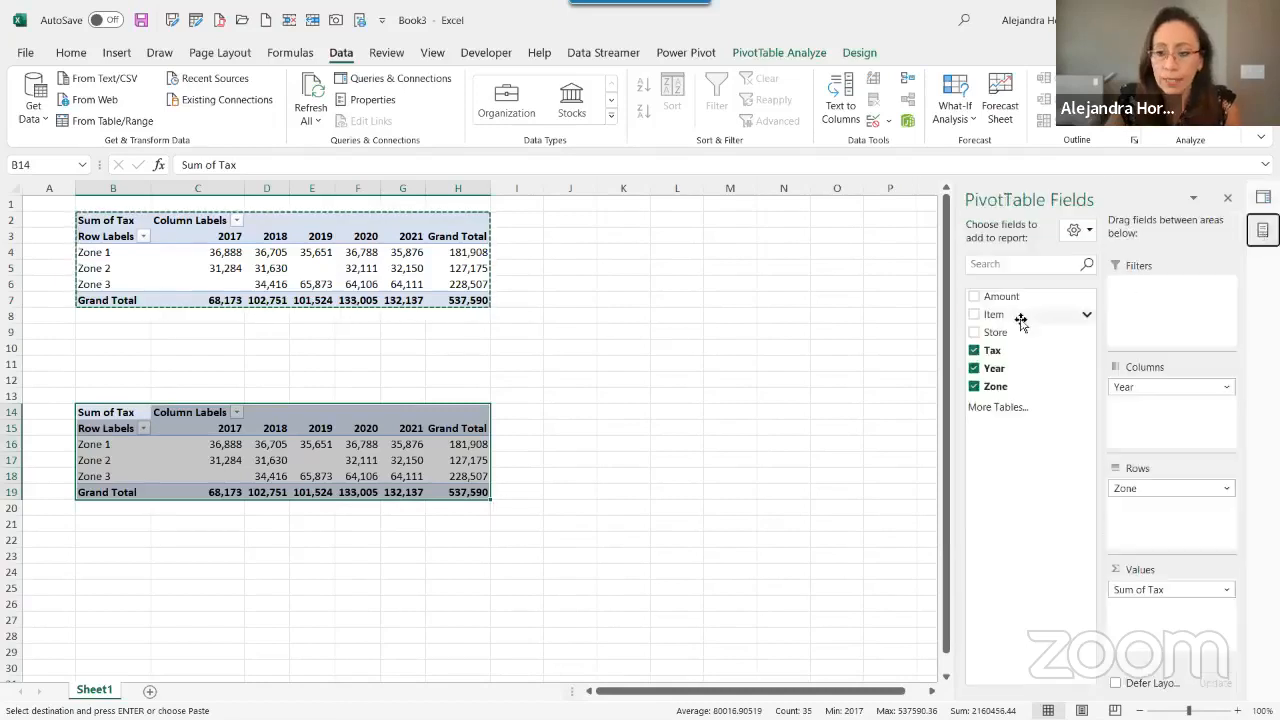
pyautogui.moveTo(1020, 300); pyautogui.dragTo(1150, 590)
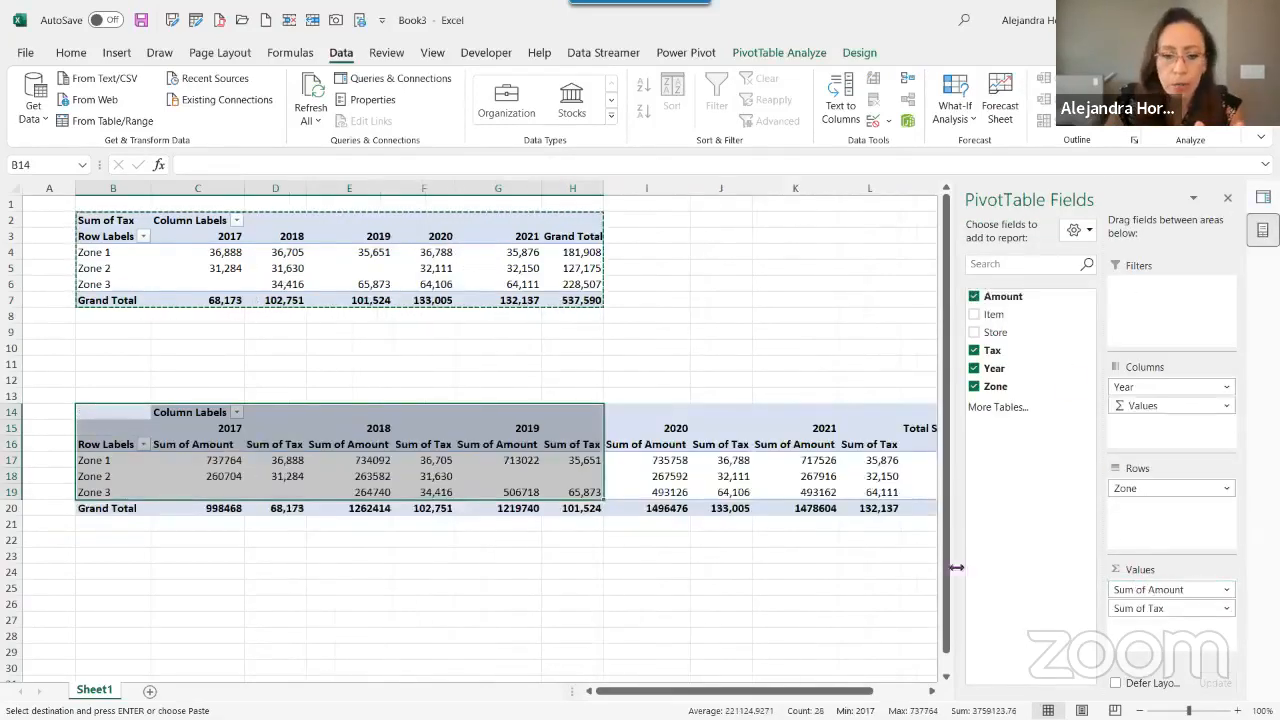
pyautogui.click(206, 428)
pyautogui.click(204, 445)
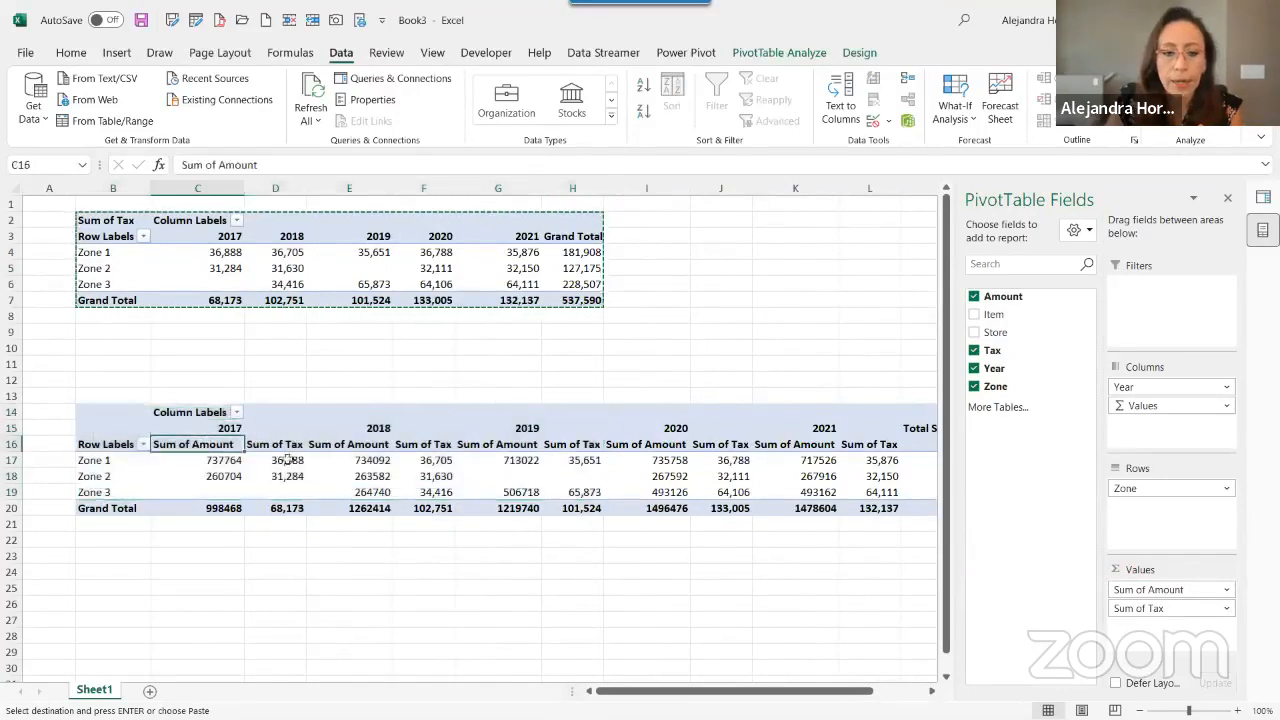
pyautogui.write('Sales')
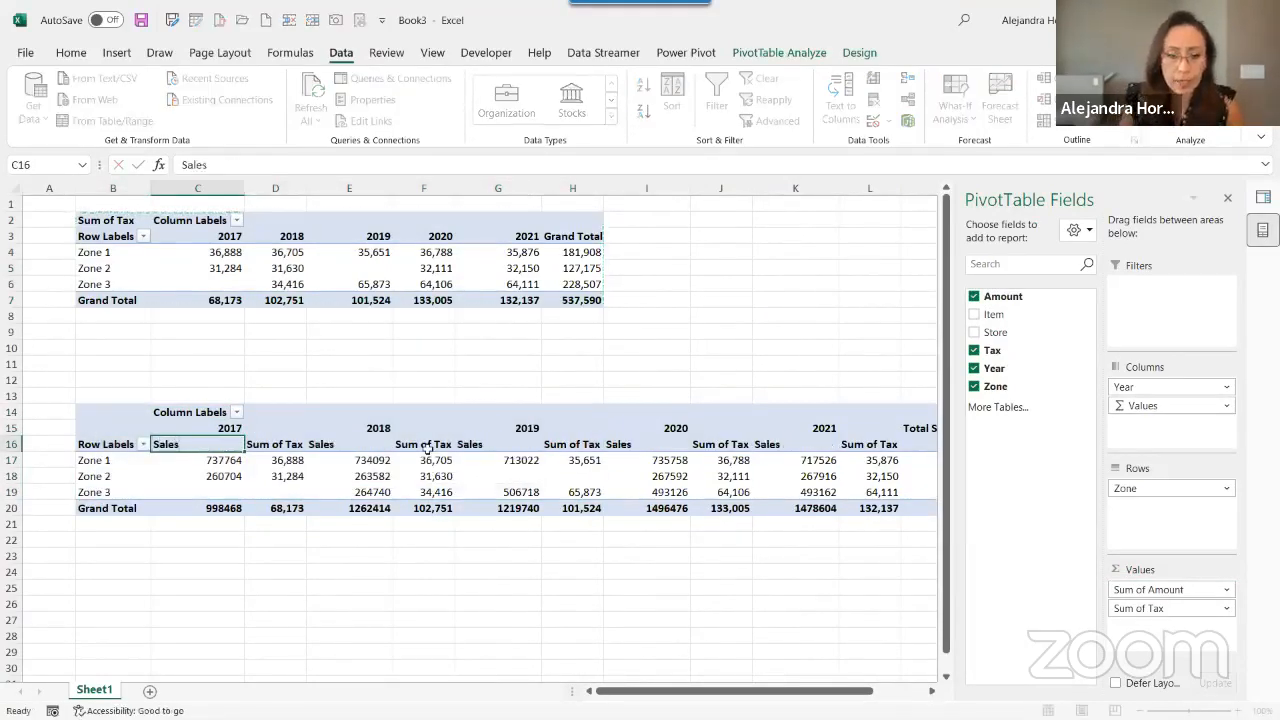
pyautogui.press('Return')
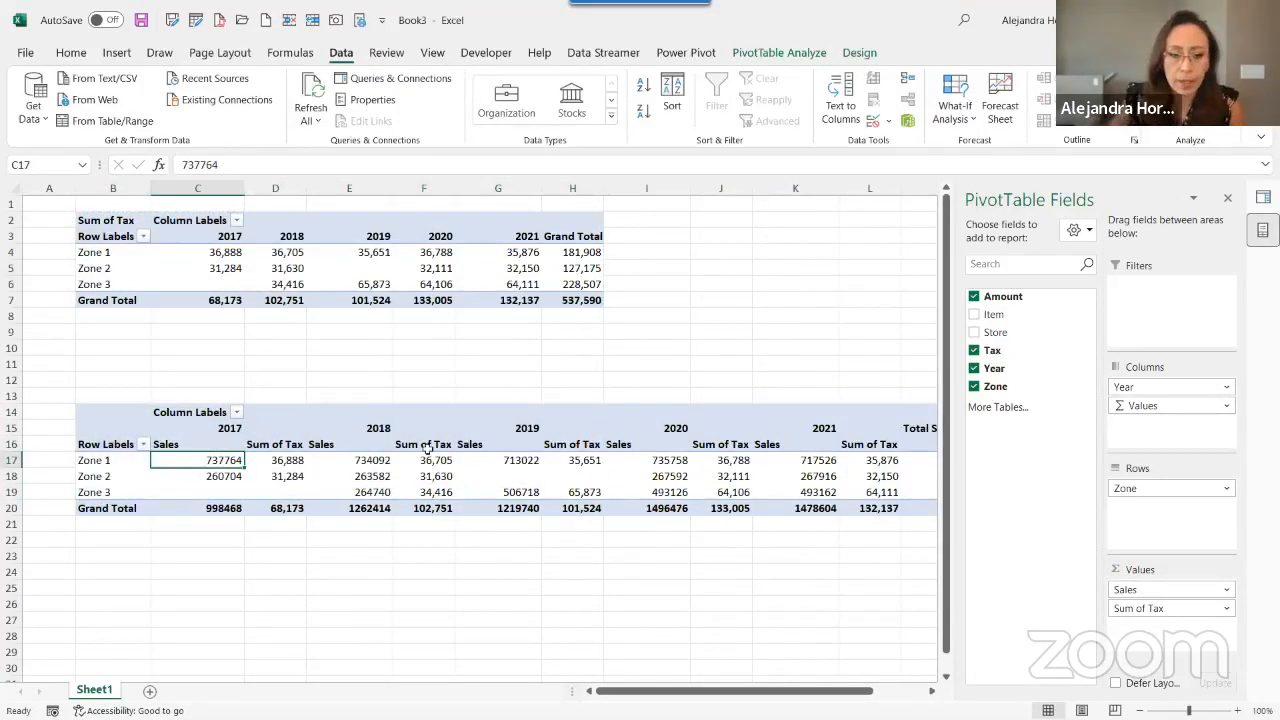
# Rename the Sum of Tax heading in the B14 PivotTable to Tax, with a trailing space to avoid the existing field name
pyautogui.click(265, 440)
pyautogui.click(265, 439)
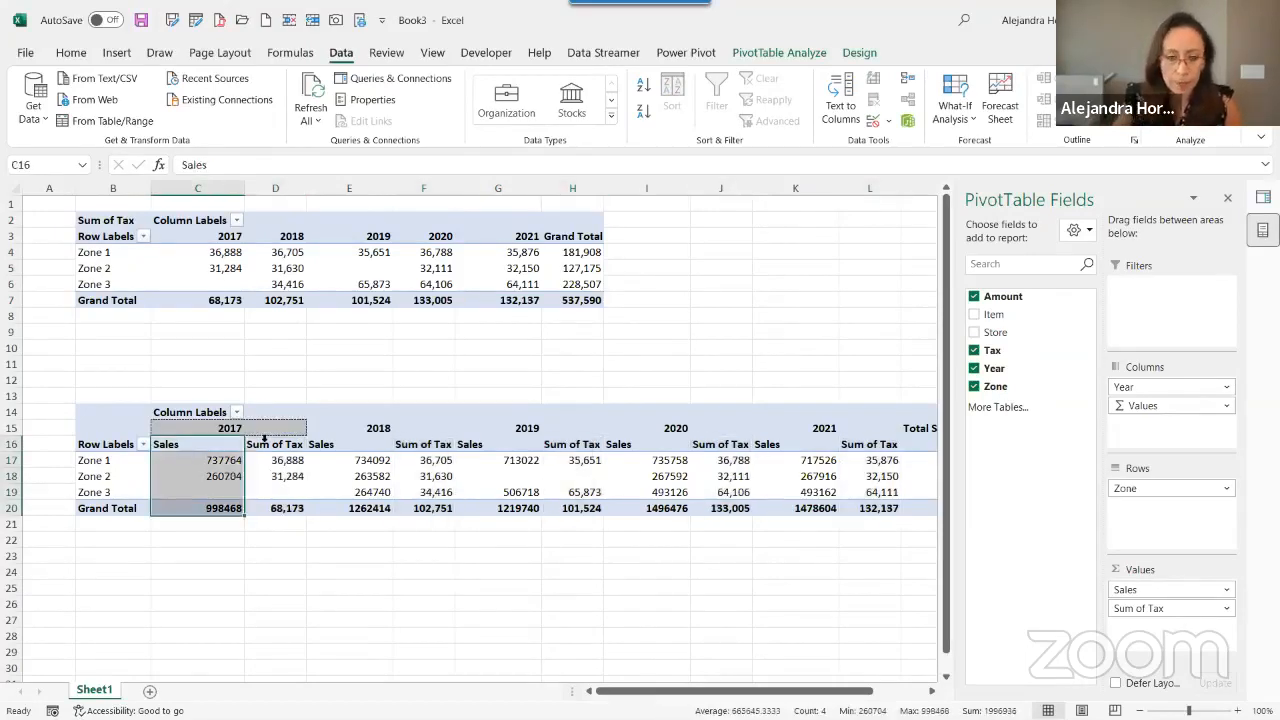
pyautogui.click(263, 450)
pyautogui.click(274, 445)
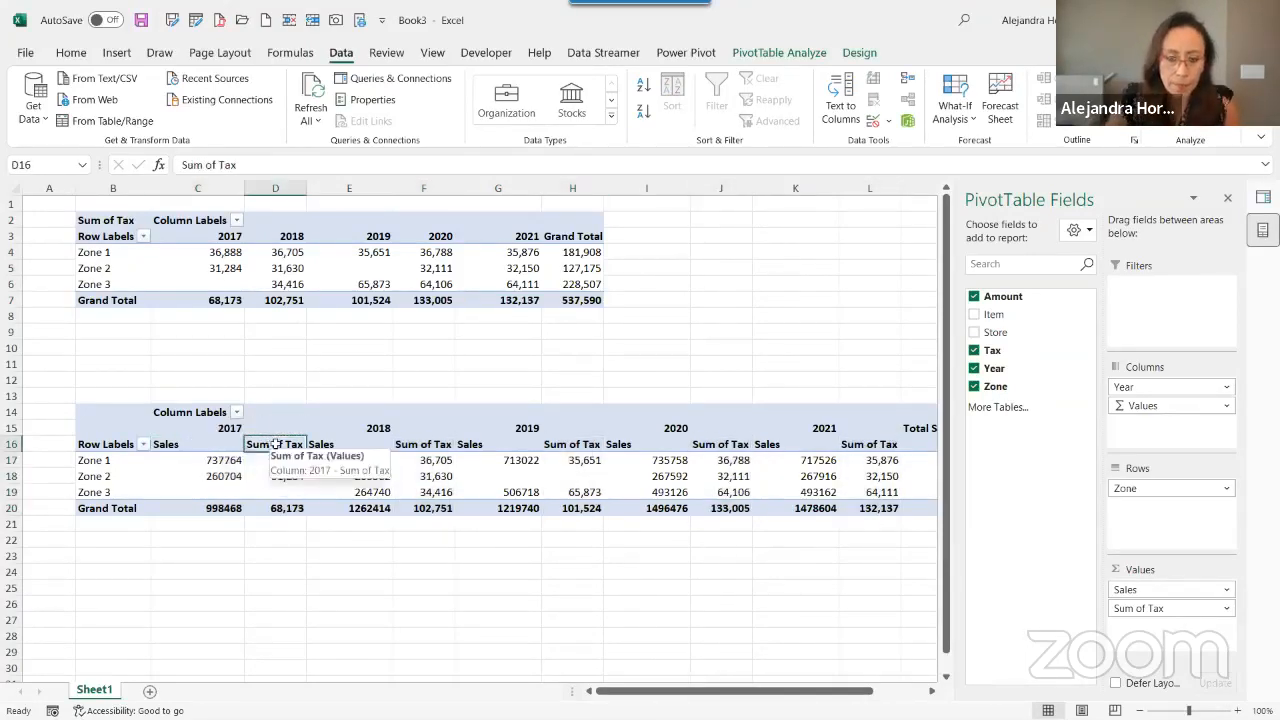
pyautogui.write('Tax')
pyautogui.press('Return')
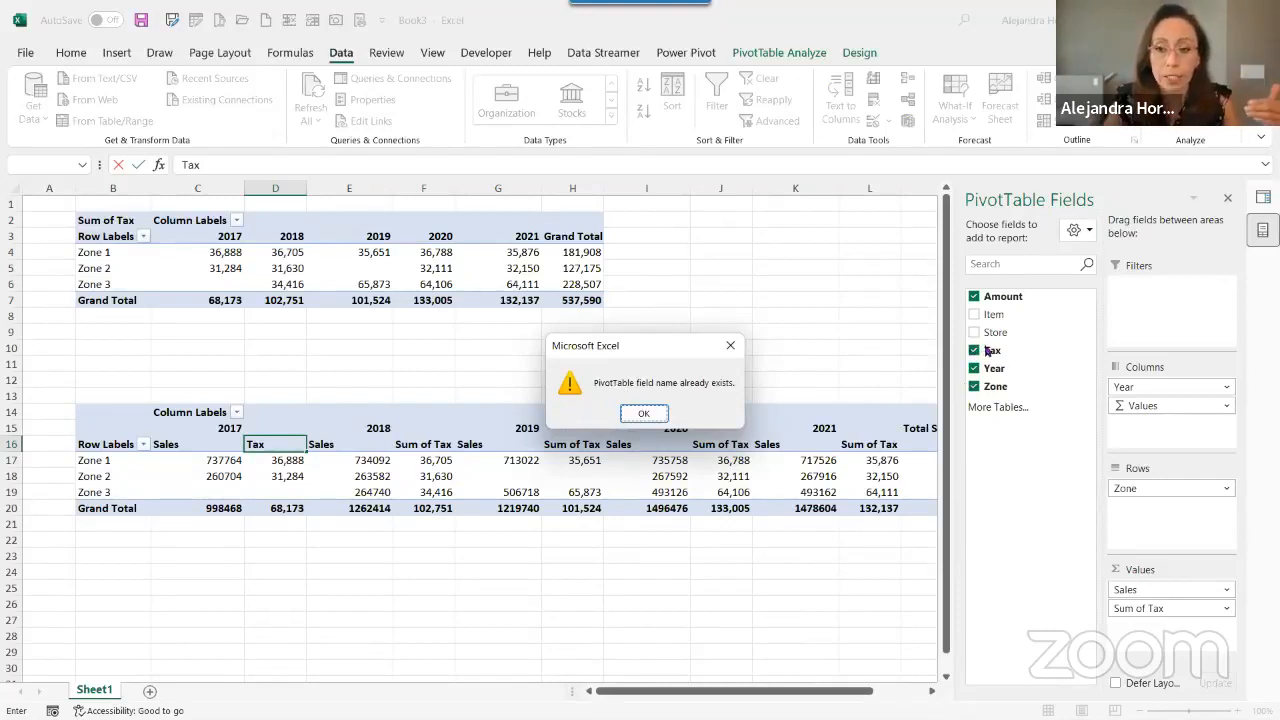
pyautogui.click(645, 413)
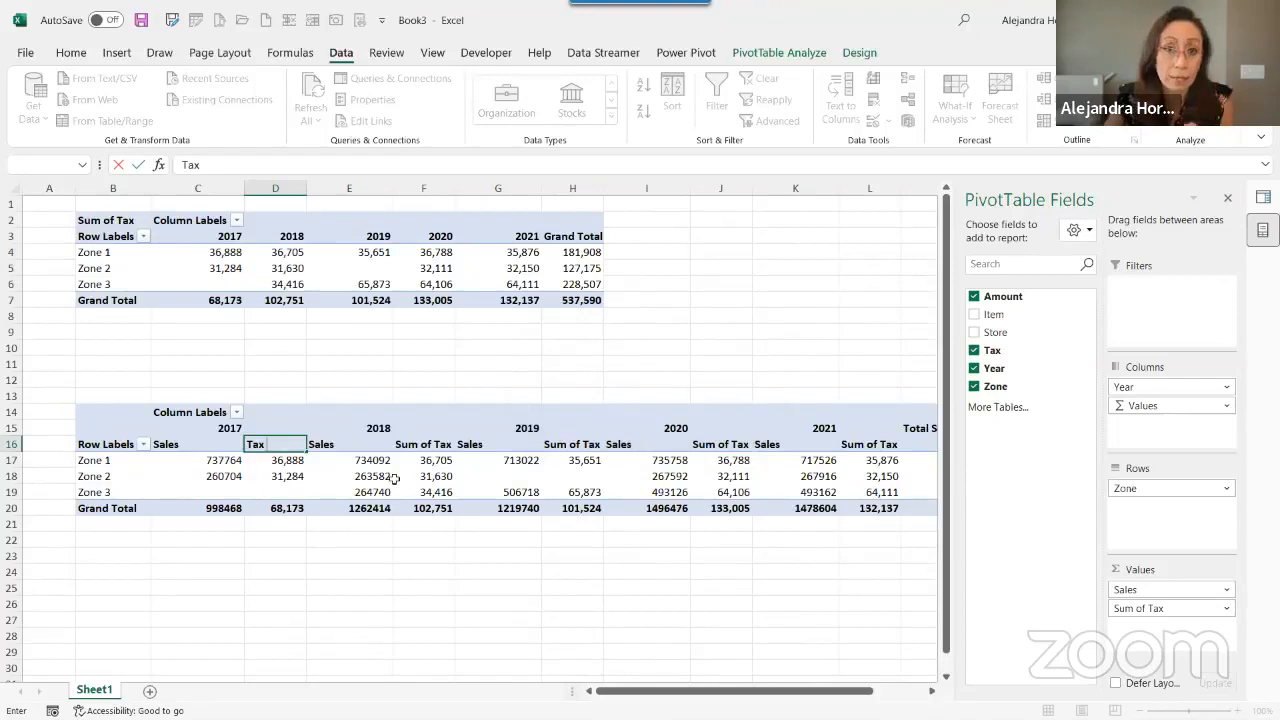
pyautogui.press('Return')
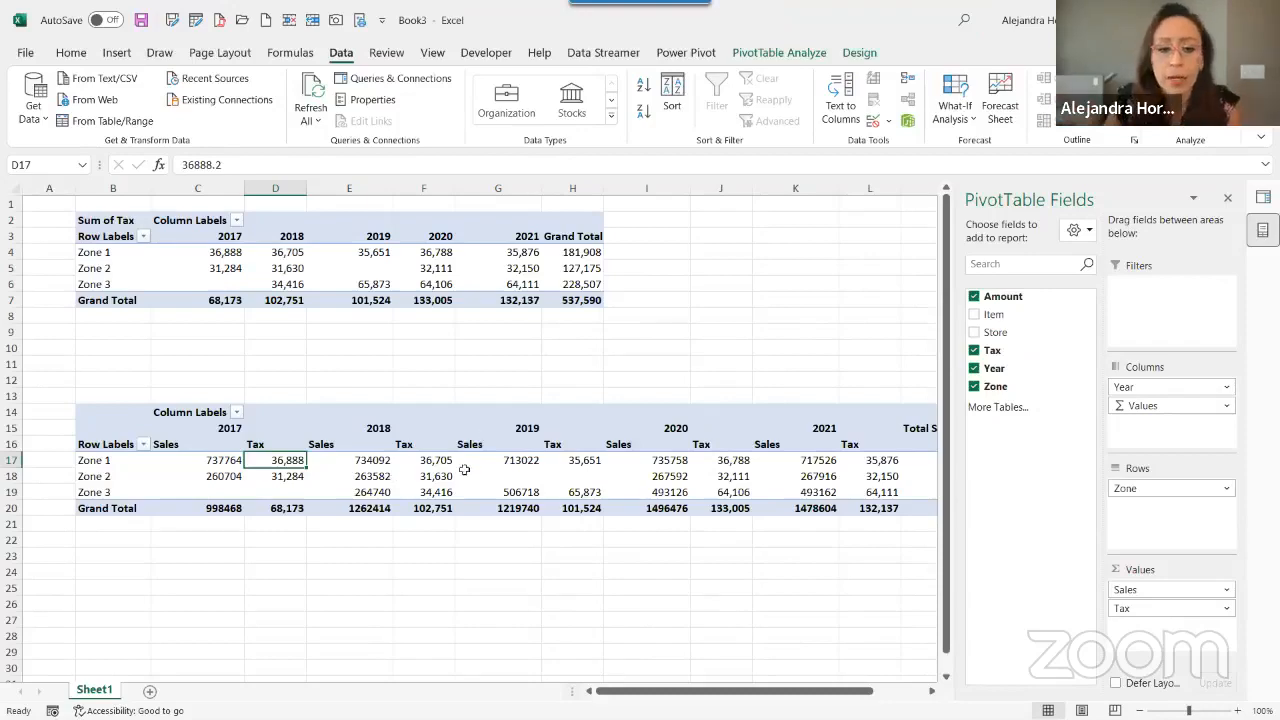
# Copy the PivotTable at B2 and paste a duplicate at cell B25 of Sheet1
pyautogui.scroll(-1, 340, 458)
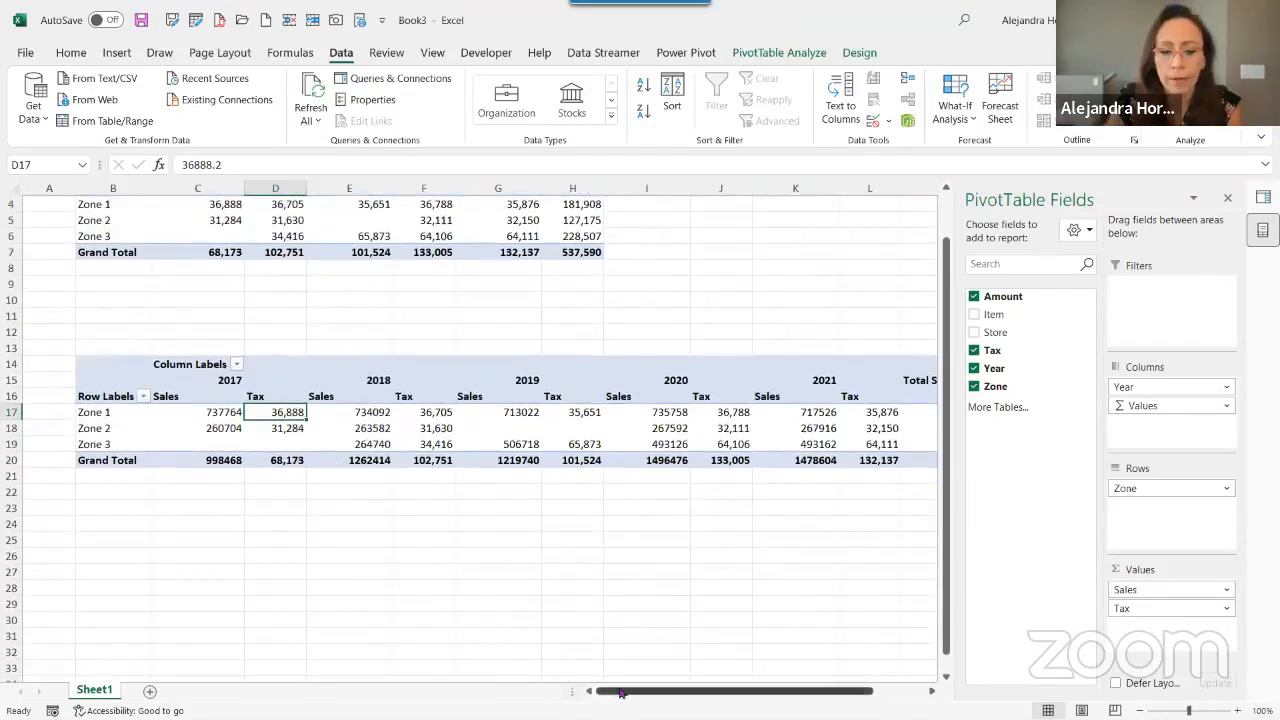
pyautogui.moveTo(623, 692); pyautogui.dragTo(702, 700)
pyautogui.scroll(1, 457, 349)
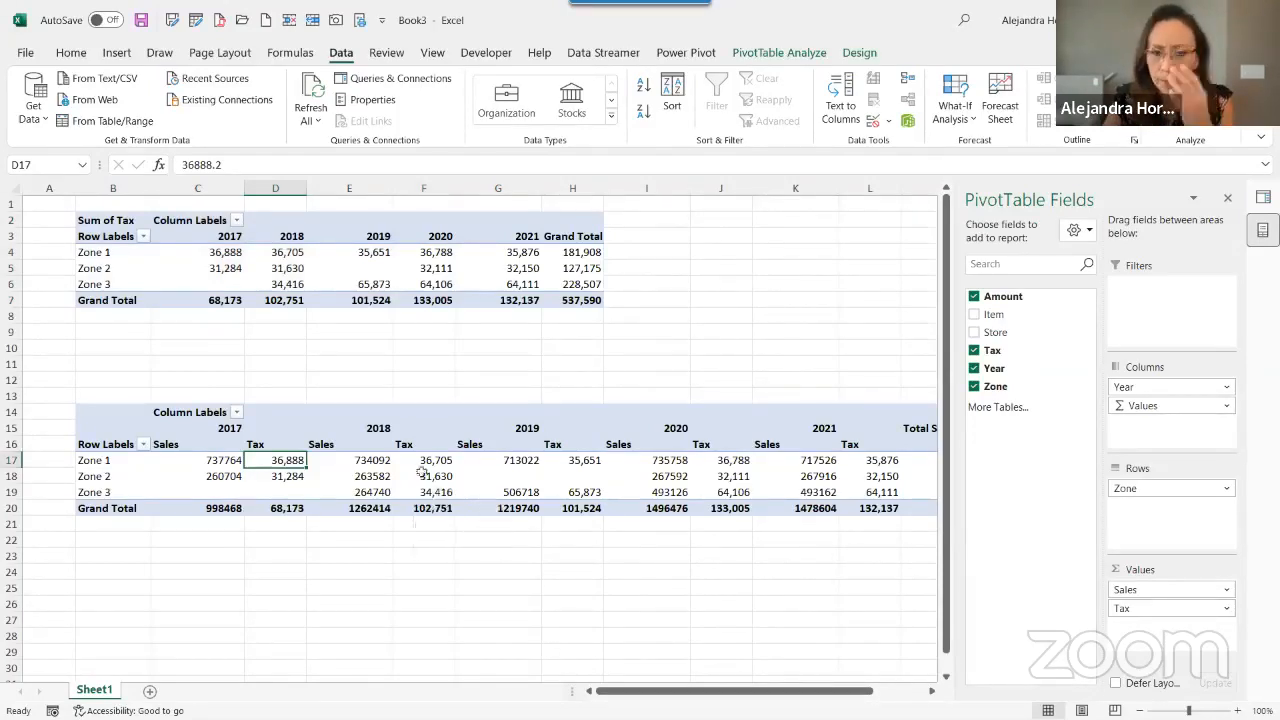
pyautogui.moveTo(108, 220); pyautogui.dragTo(598, 300)
pyautogui.hotkey('ctrl', 'c')
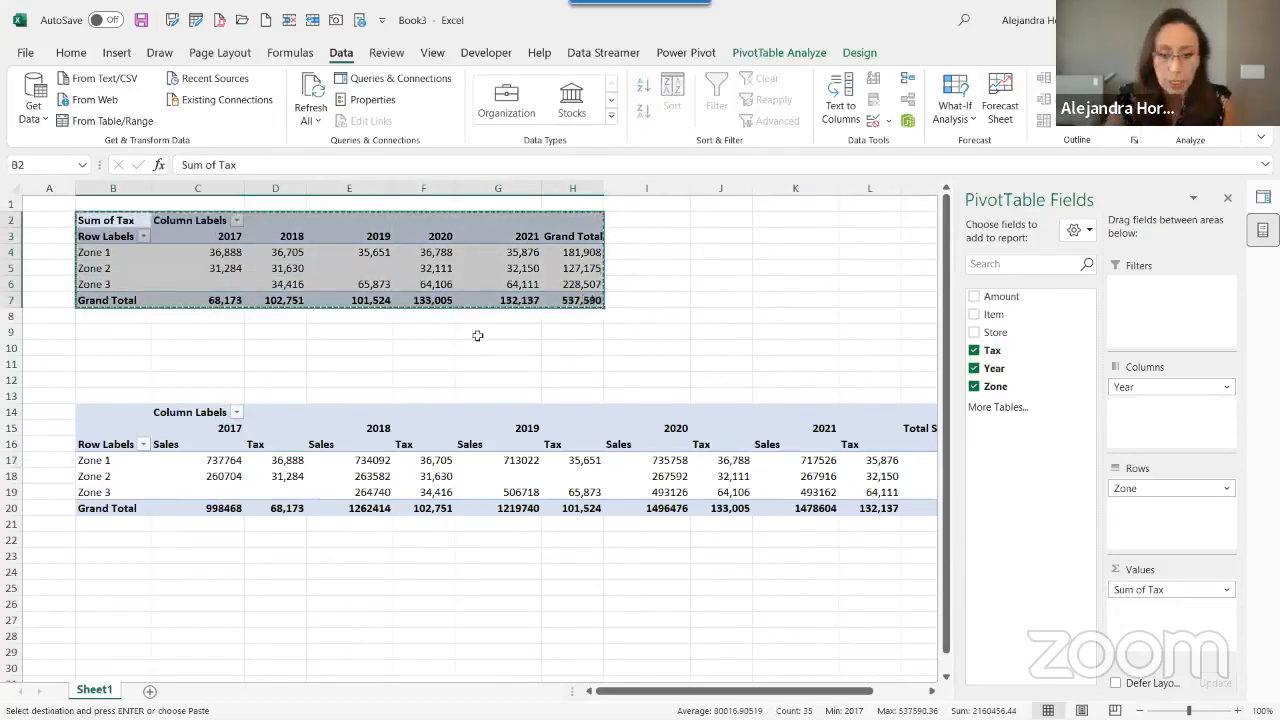
pyautogui.scroll(-3, 478, 336)
pyautogui.click(95, 442)
pyautogui.hotkey('ctrl', 'v')
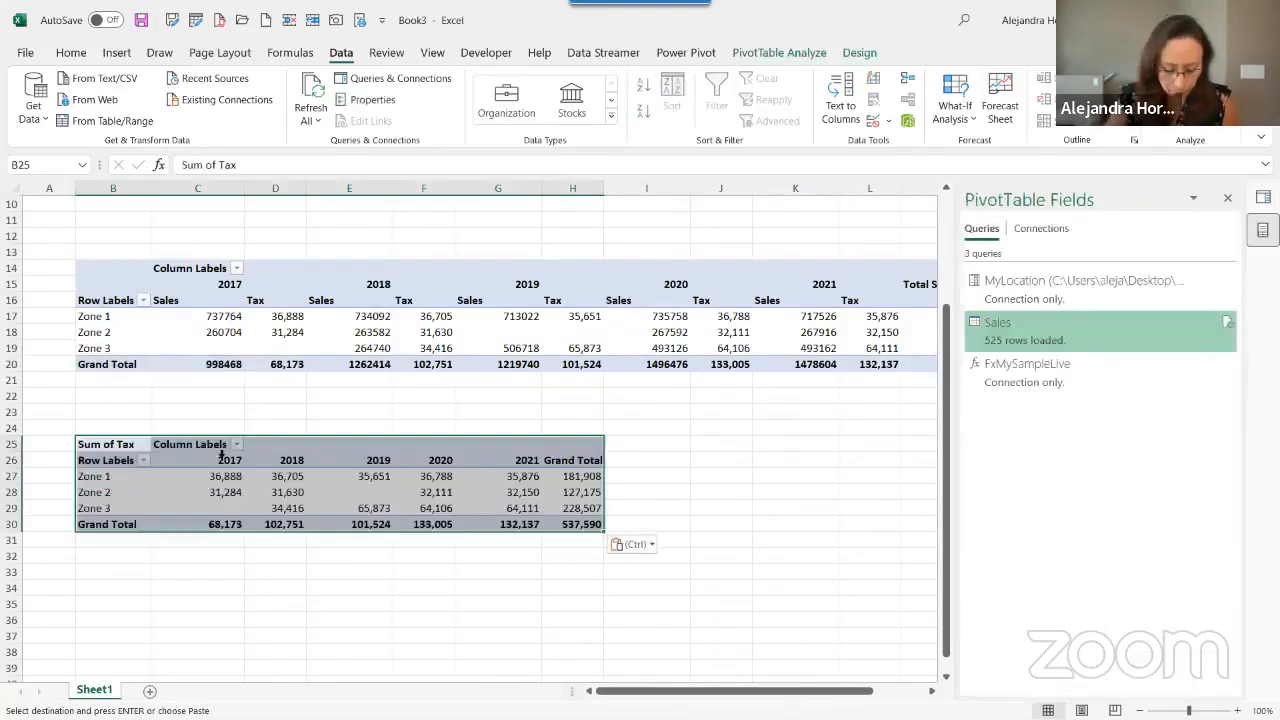
# Replace Zone with Store in the rows of the B25 PivotTable
pyautogui.click(230, 492)
pyautogui.click(108, 480)
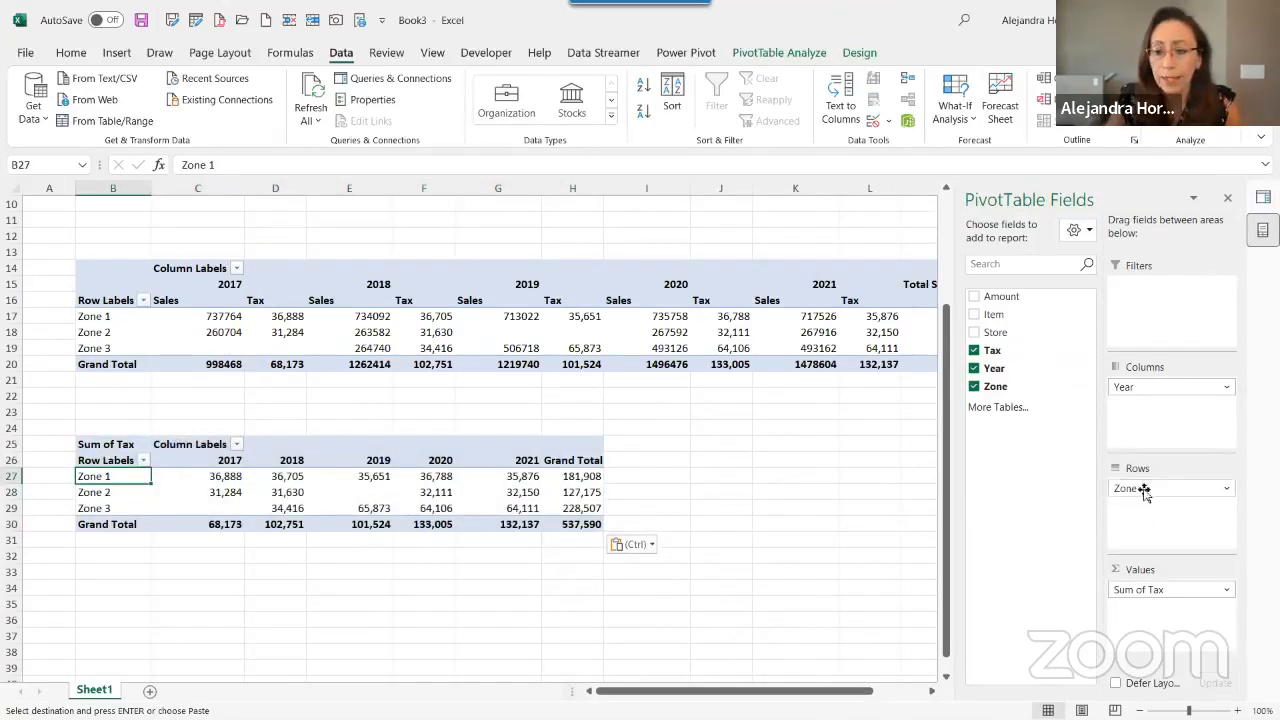
pyautogui.moveTo(1143, 490); pyautogui.dragTo(760, 528)
pyautogui.moveTo(1003, 335); pyautogui.dragTo(1195, 500)
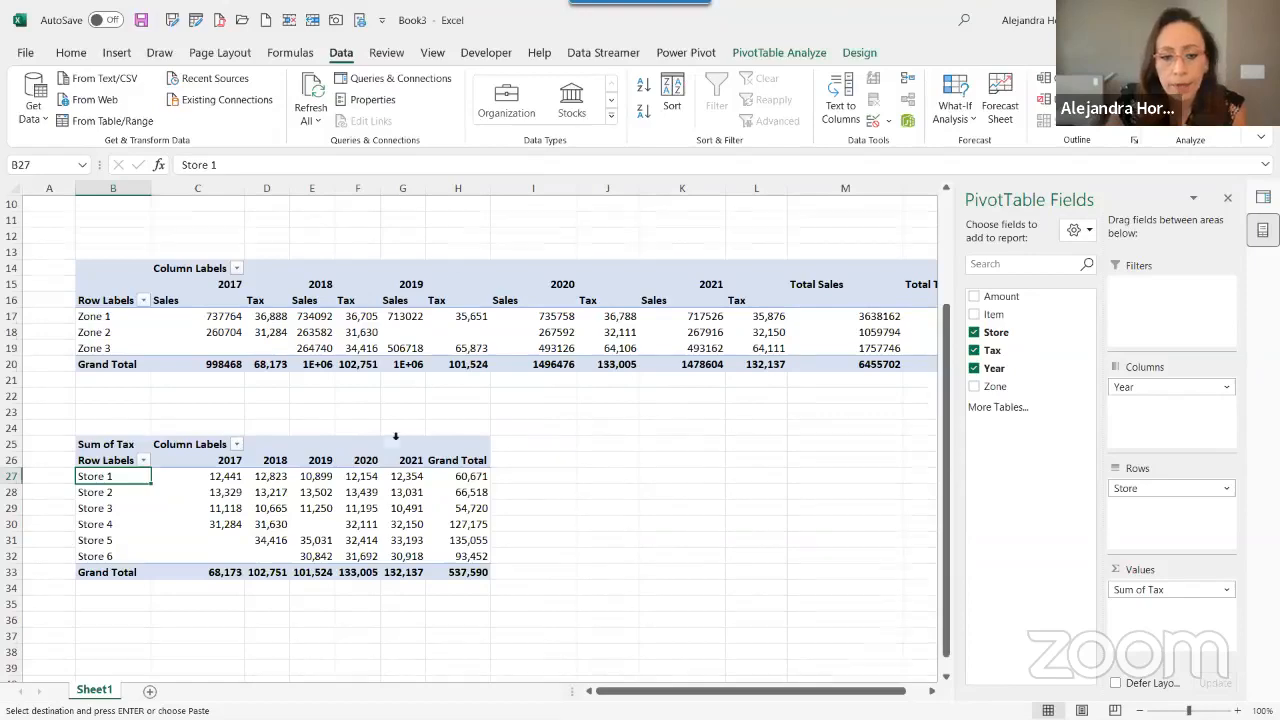
# Paste another duplicate of the B2 PivotTable at cell J2
pyautogui.scroll(3, 394, 434)
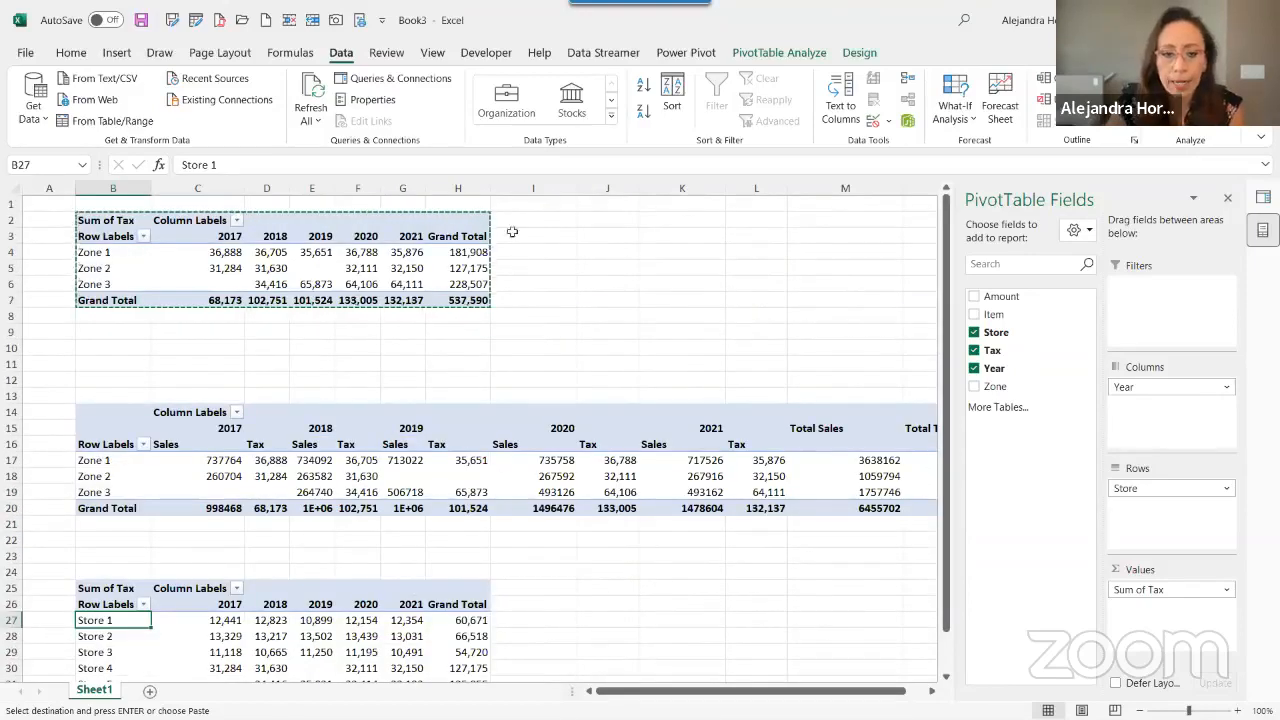
pyautogui.click(590, 215)
pyautogui.hotkey('ctrl', 'v')
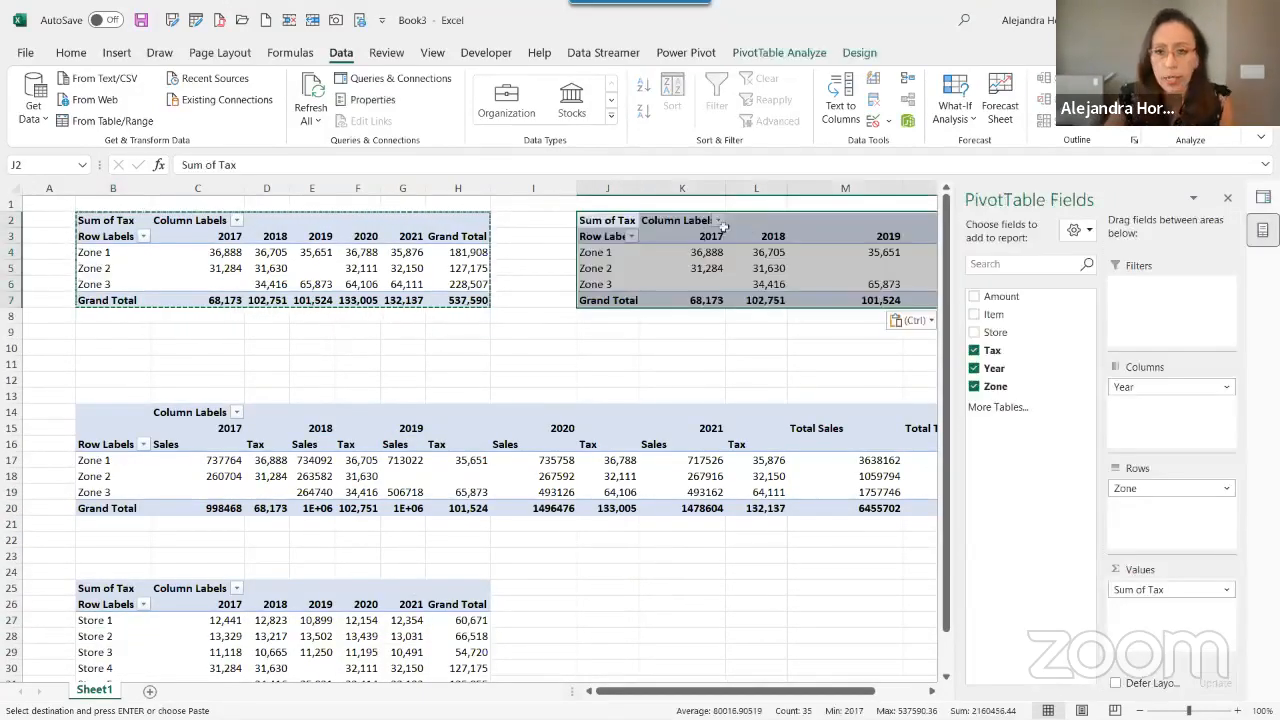
# Rearrange the J2 PivotTable by removing Zone, moving Year to the rows and adding Store to the columns
pyautogui.click(620, 261)
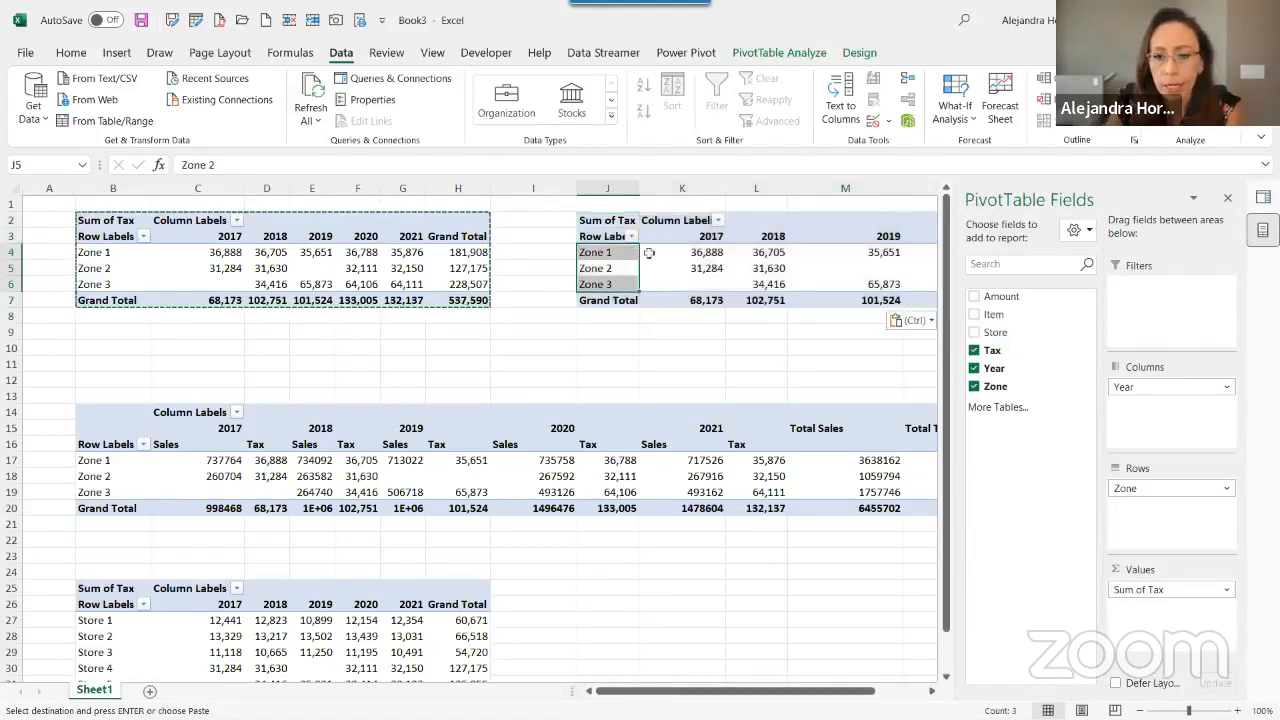
pyautogui.moveTo(1119, 487); pyautogui.dragTo(887, 596)
pyautogui.moveTo(1160, 386); pyautogui.dragTo(1190, 540)
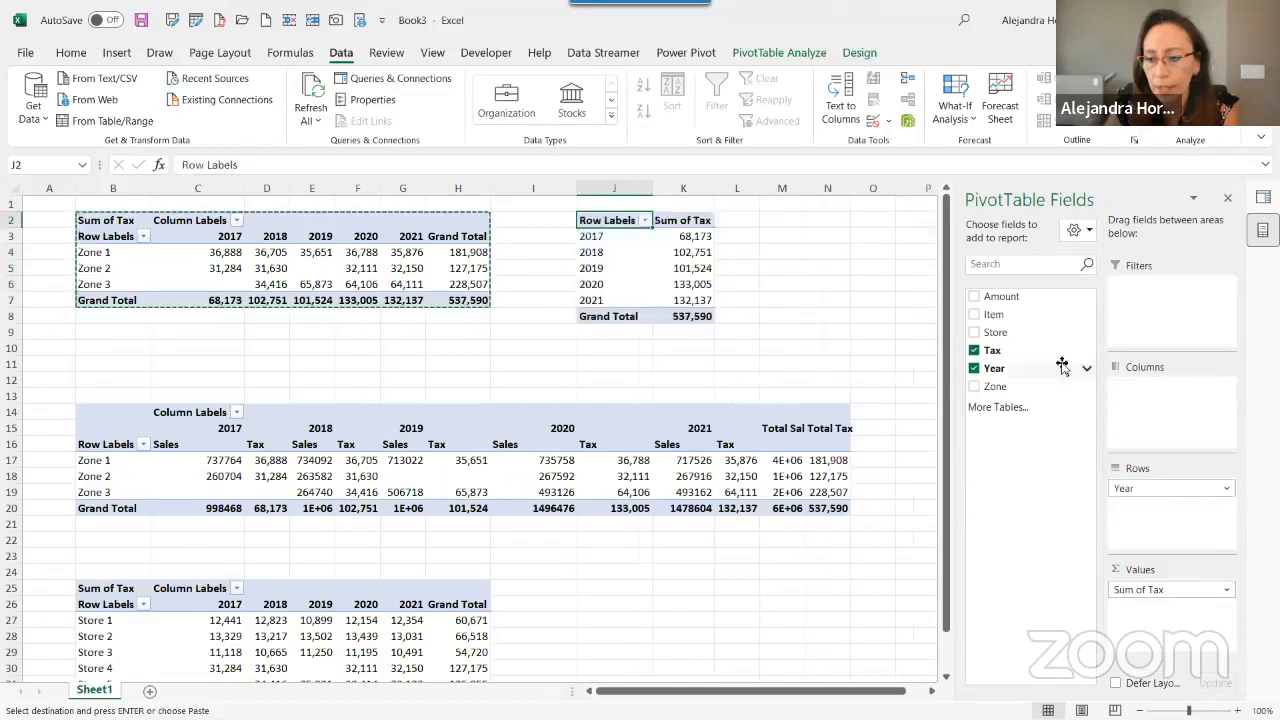
pyautogui.moveTo(1000, 332); pyautogui.dragTo(1165, 387)
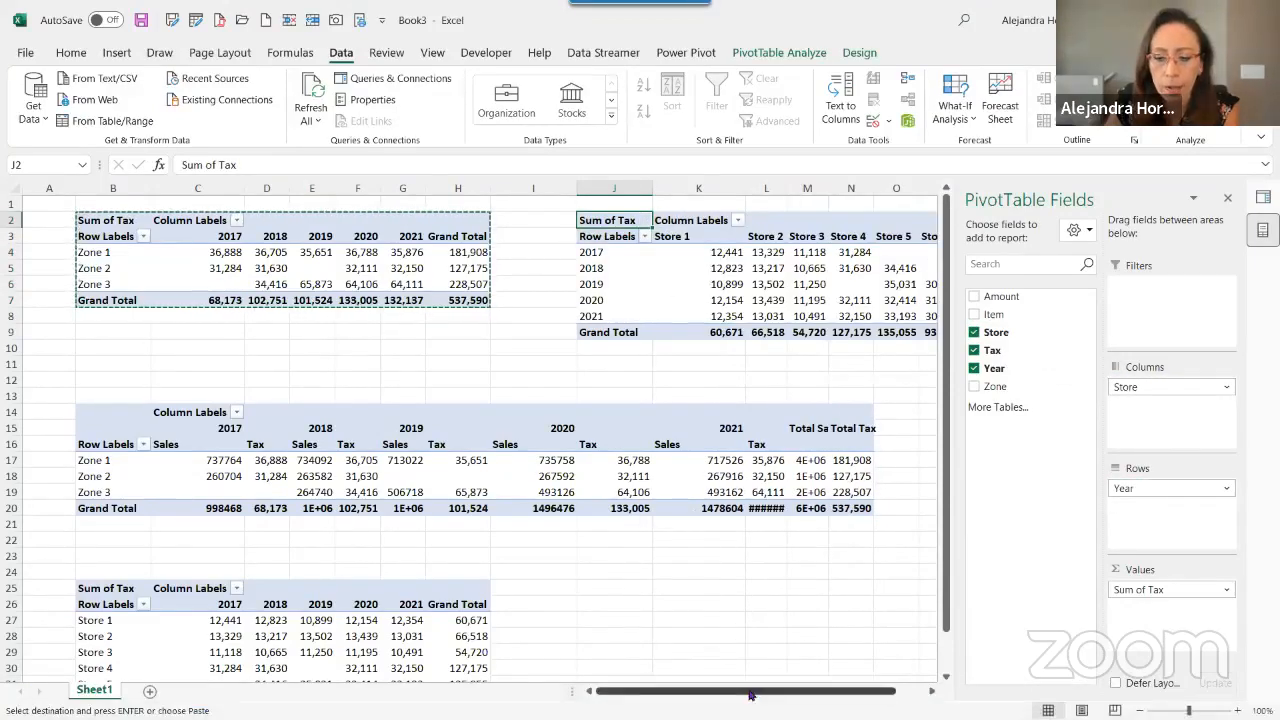
# Widen columns L to P so that the PivotTable totals fit
pyautogui.moveTo(751, 695); pyautogui.dragTo(810, 693)
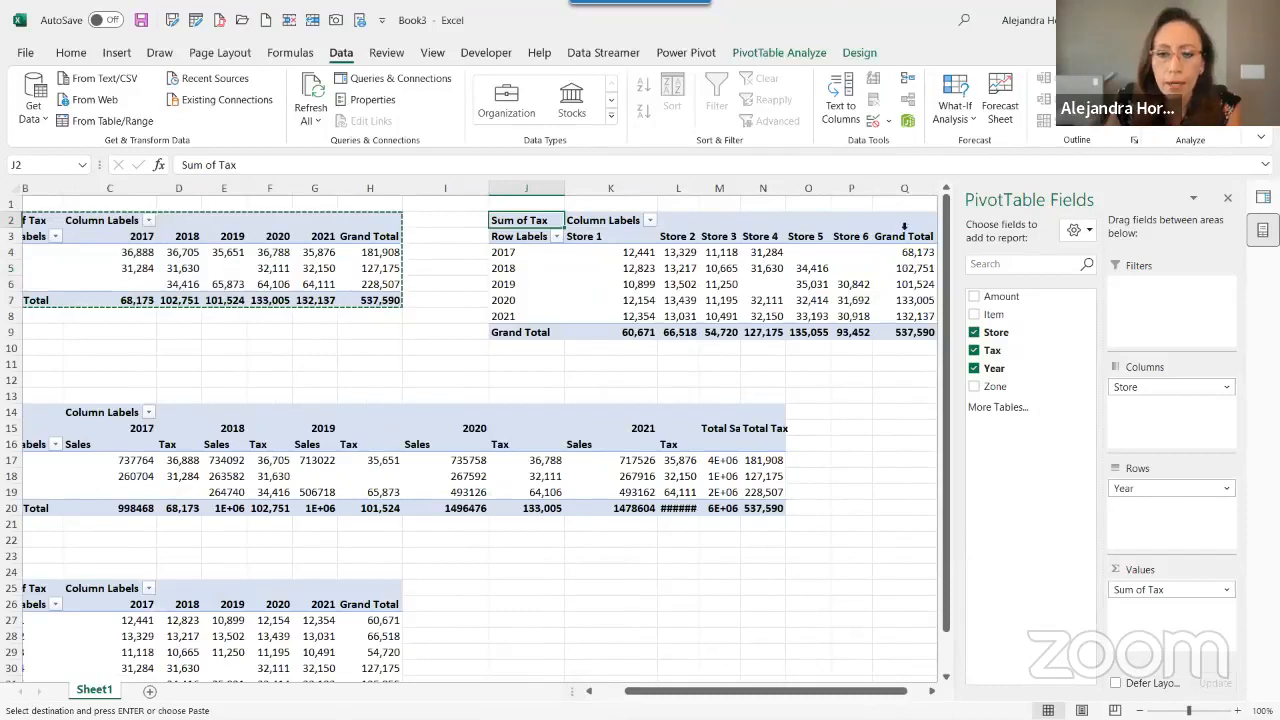
pyautogui.click(904, 228)
pyautogui.moveTo(678, 188); pyautogui.dragTo(888, 188)
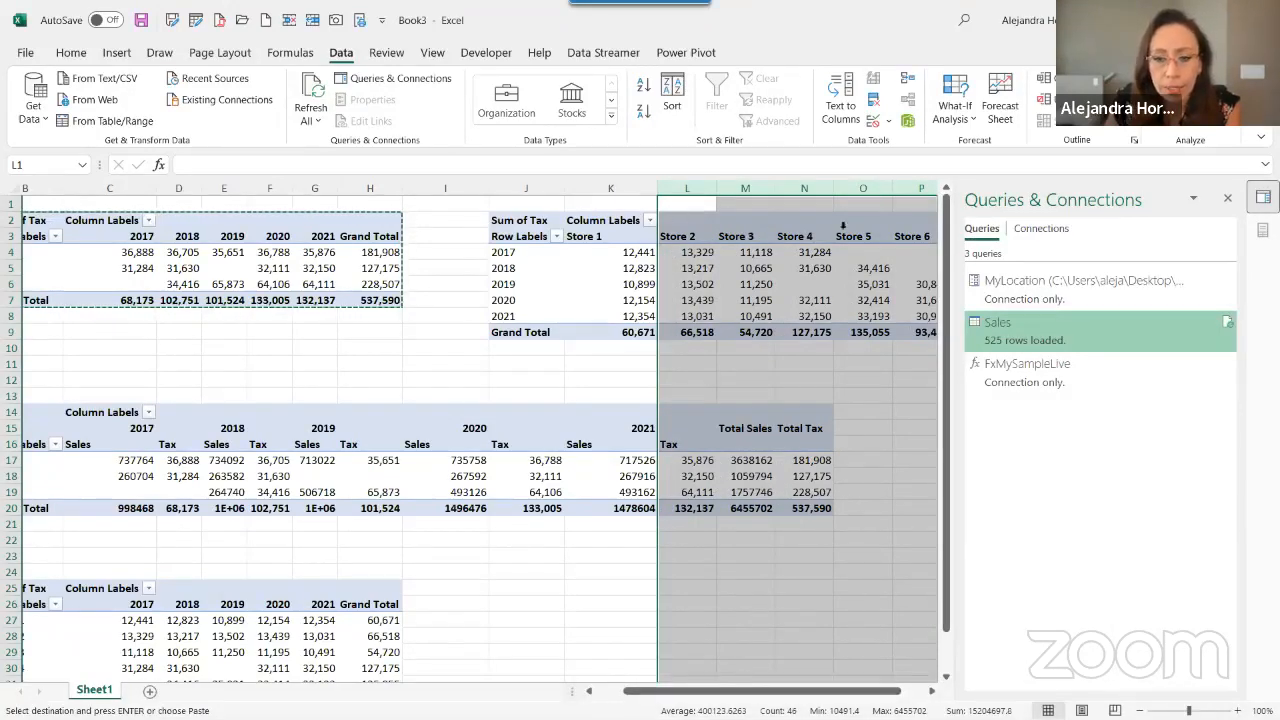
pyautogui.click(905, 240)
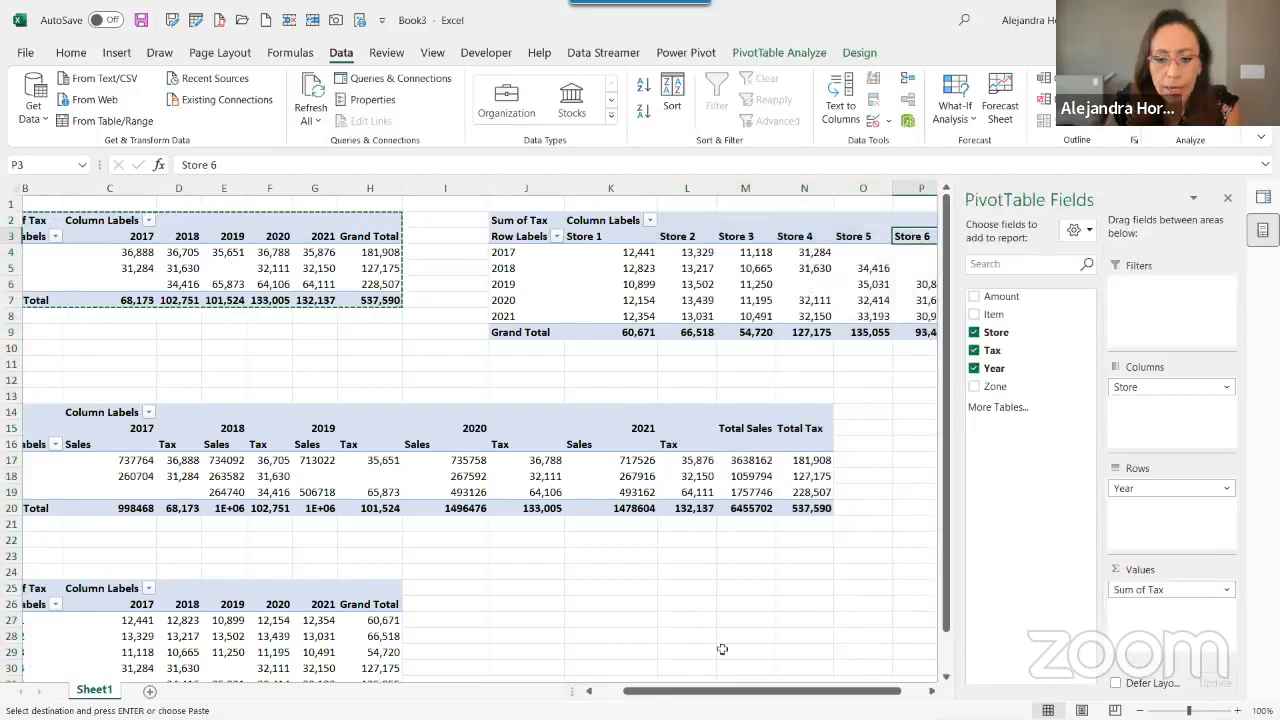
pyautogui.moveTo(728, 691); pyautogui.dragTo(694, 691)
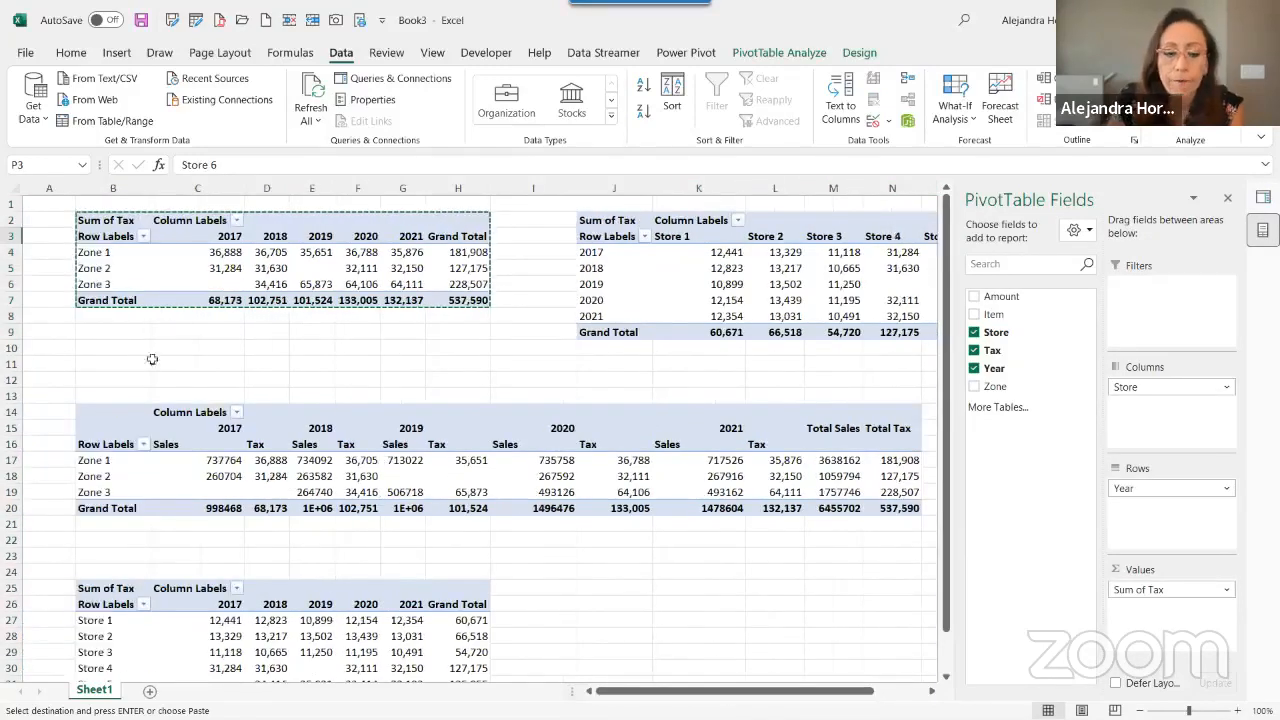
# Format the Sales values of the B14 PivotTable as Number with the 1000 separator and 0 decimal places
pyautogui.click(80, 476)
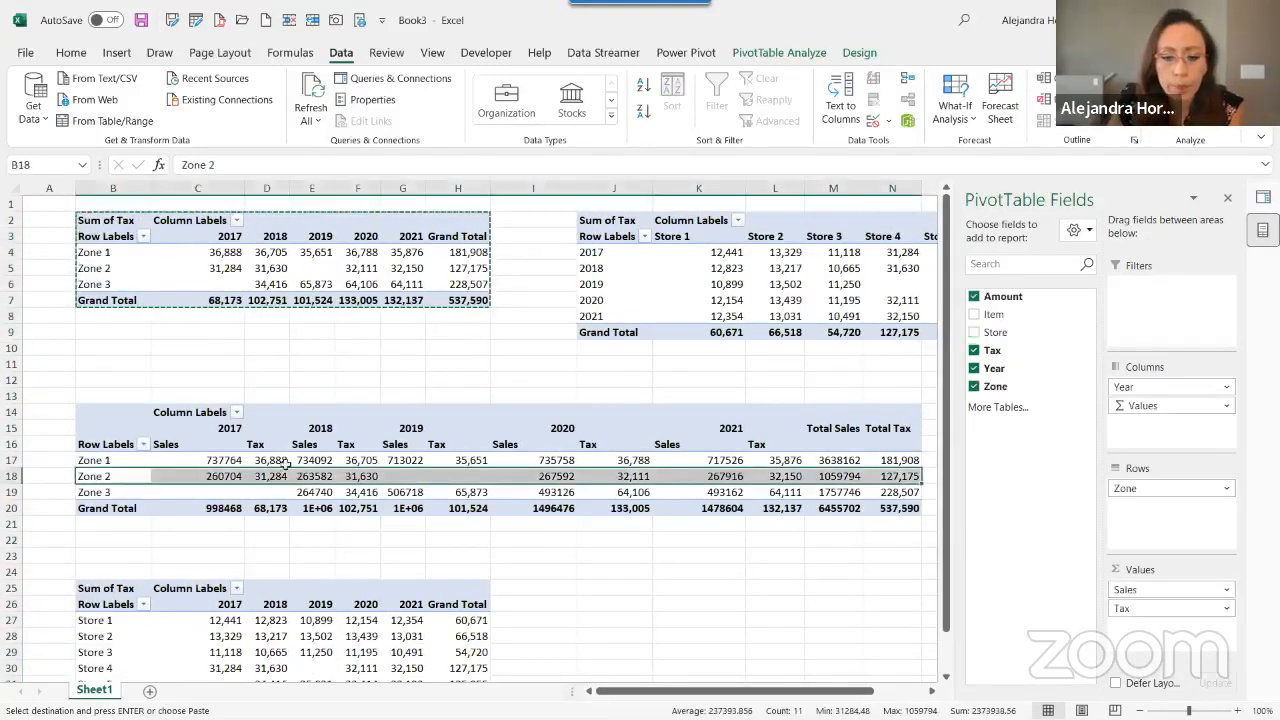
pyautogui.click(405, 476)
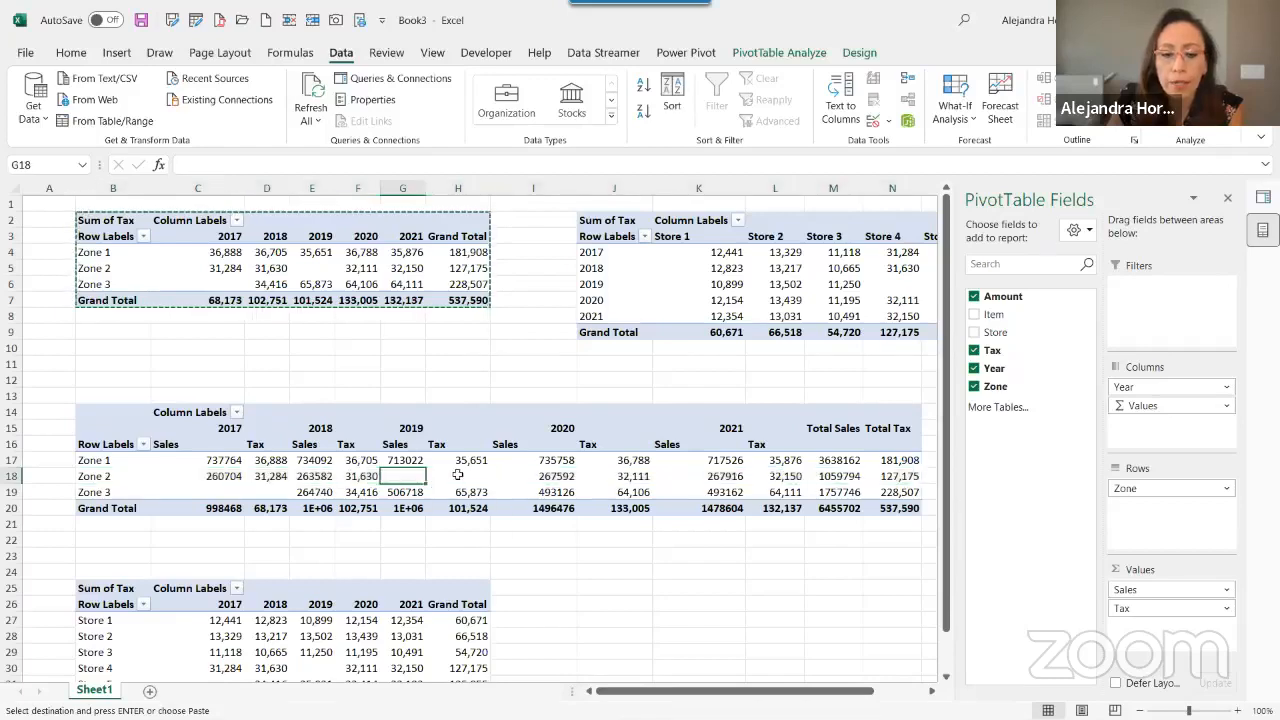
pyautogui.click(457, 476)
pyautogui.click(407, 460)
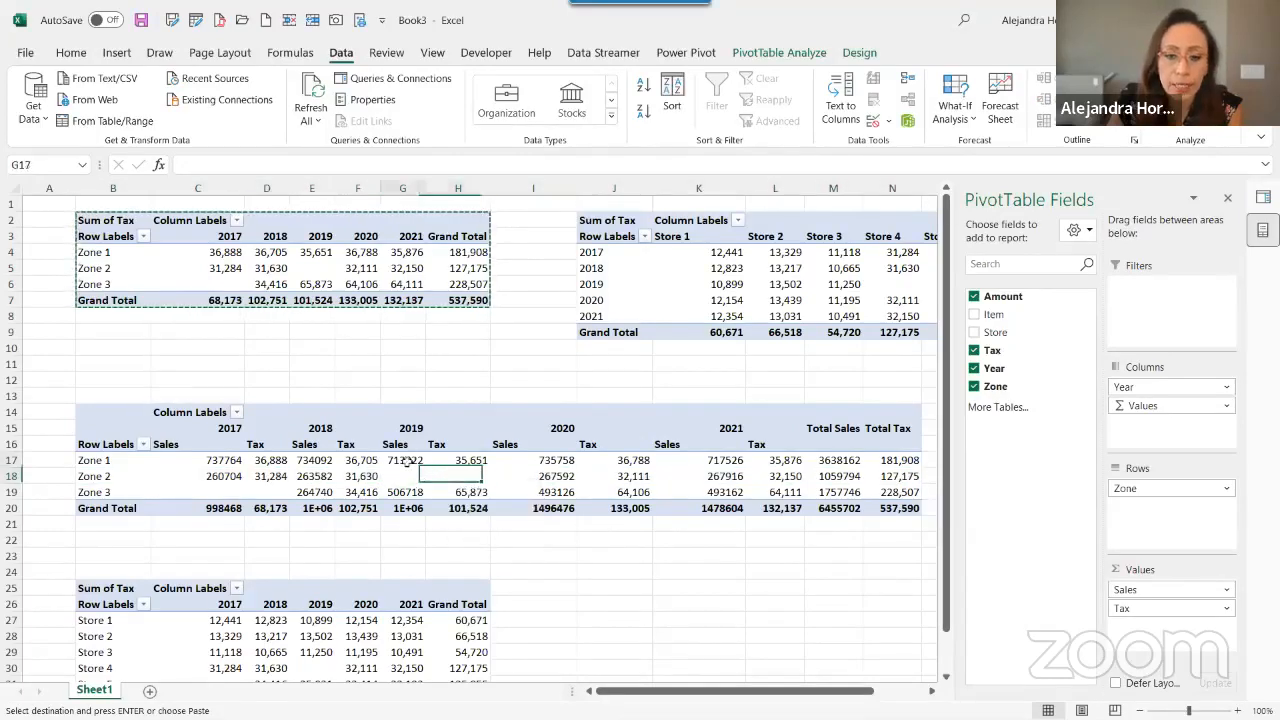
pyautogui.rightClick(407, 460)
pyautogui.click(465, 217)
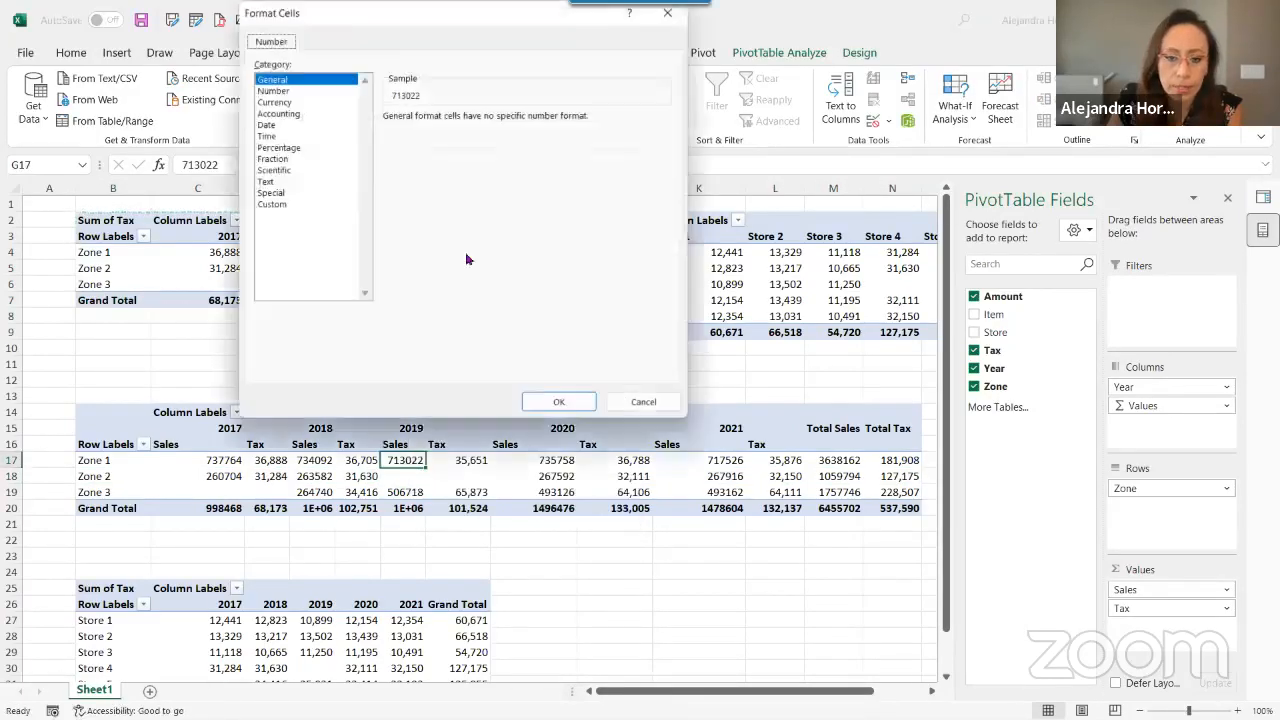
pyautogui.click(308, 91)
pyautogui.click(424, 140)
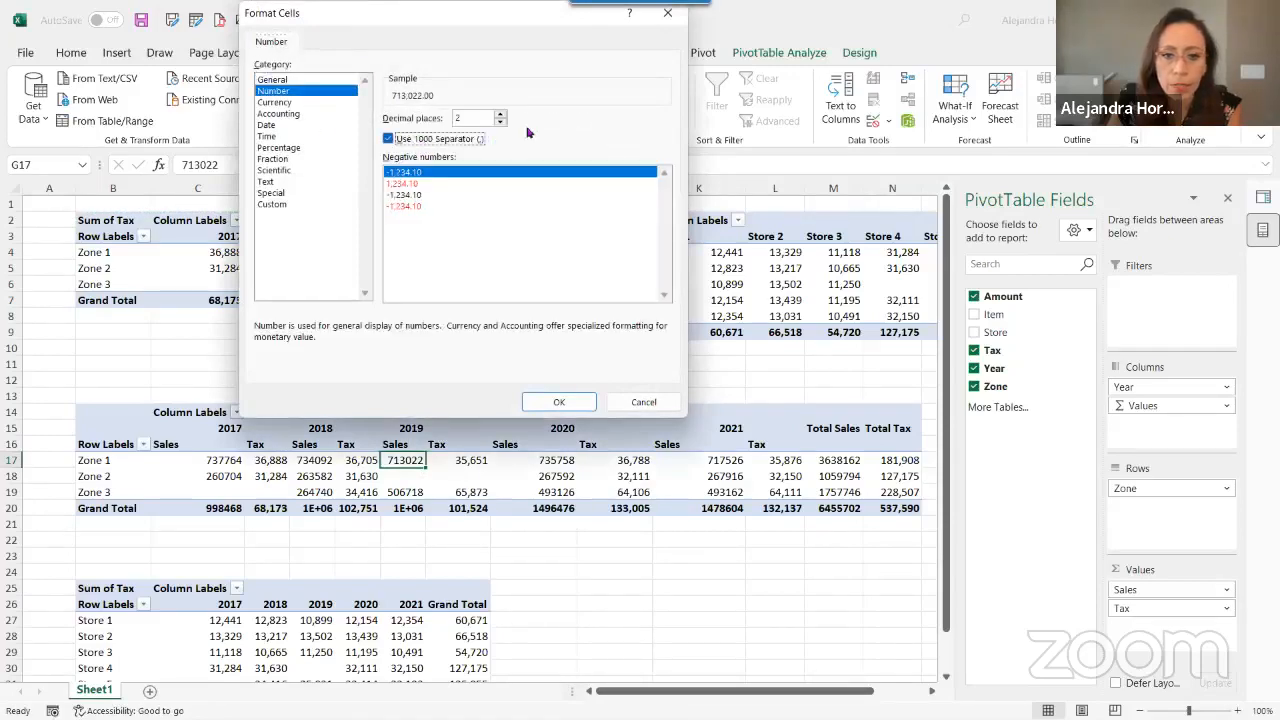
pyautogui.click(502, 123)
pyautogui.click(502, 123)
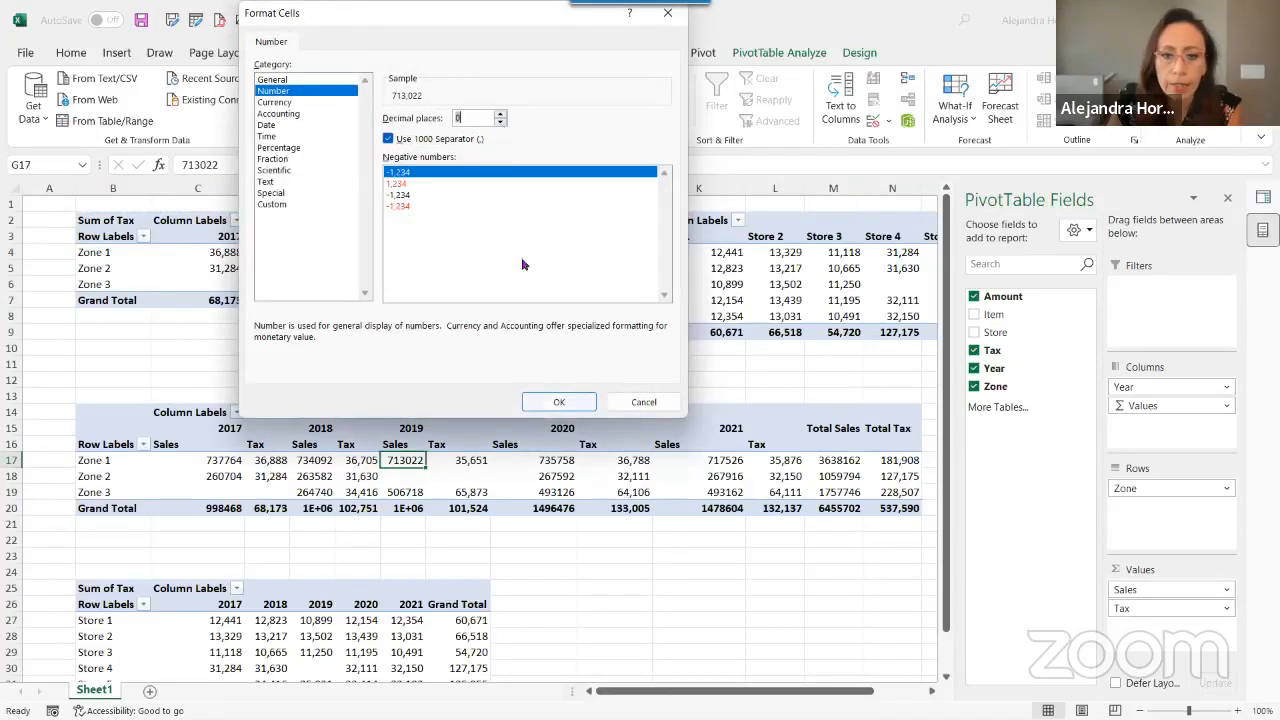
pyautogui.click(552, 404)
pyautogui.press('Down')
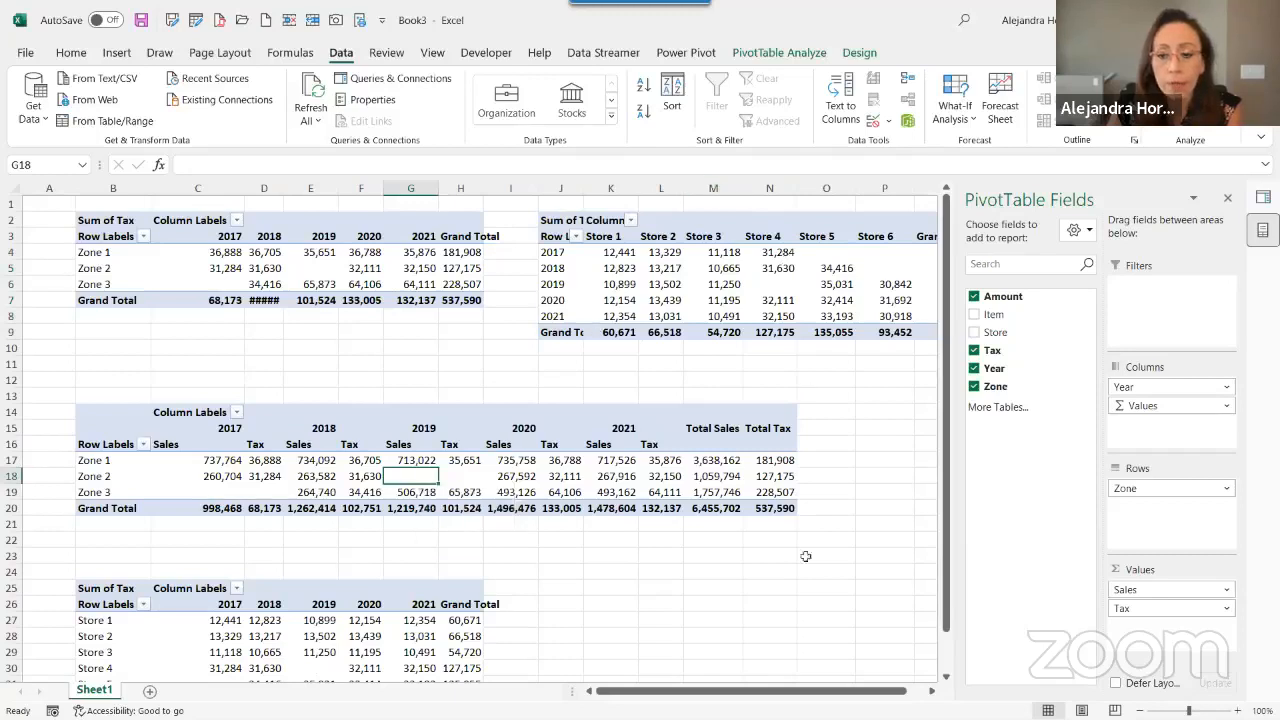
# Check the blank cells of Store 5 and Store 6 in the J2 PivotTable
pyautogui.moveTo(800, 690); pyautogui.dragTo(820, 690)
pyautogui.click(793, 268)
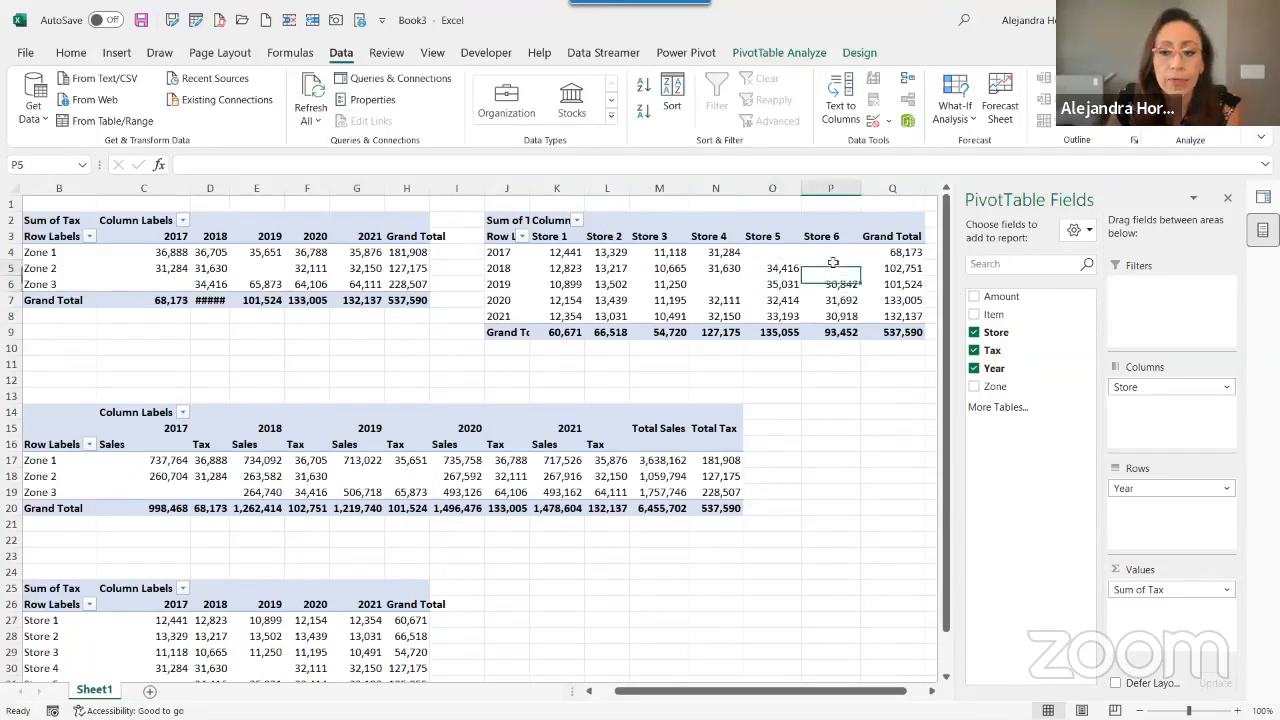
pyautogui.click(789, 255)
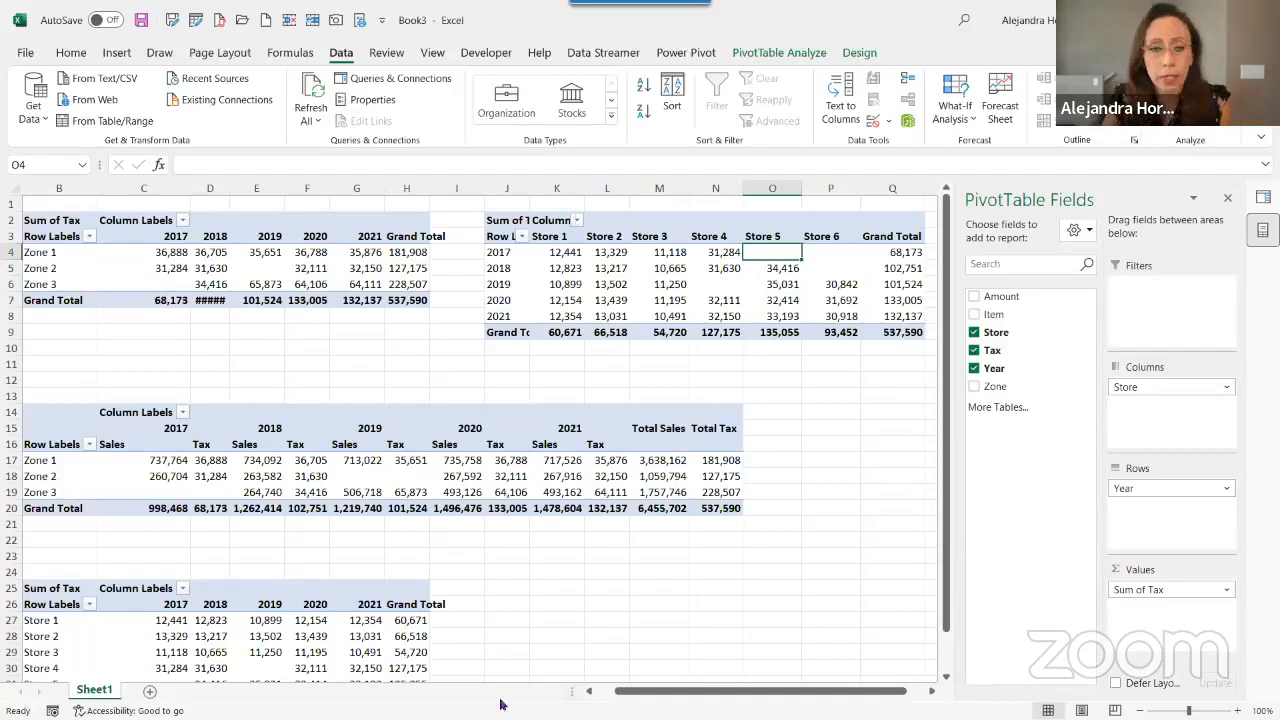
# Switch to File Explorer, open the Zone 2 workbook from the Sales folder, and check the 2020 column on its Store 4 sheet
pyautogui.moveTo(500, 718)
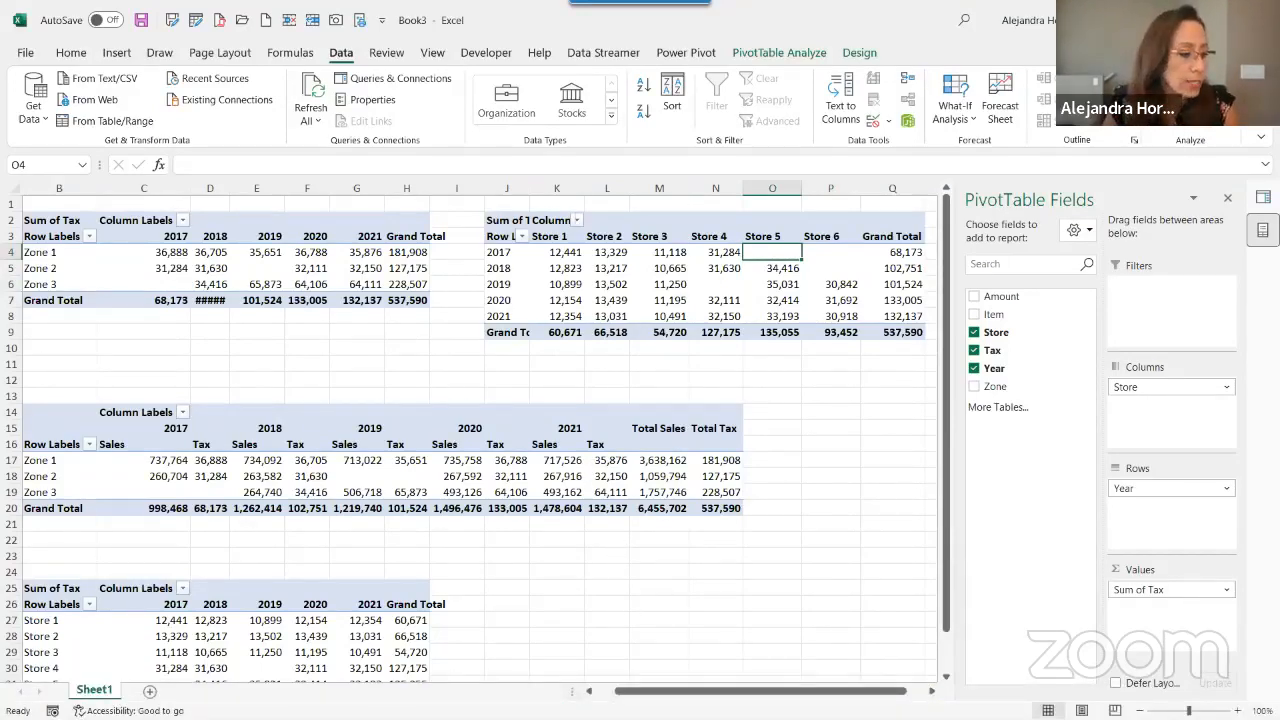
pyautogui.hotkey('alt', 'Tab')
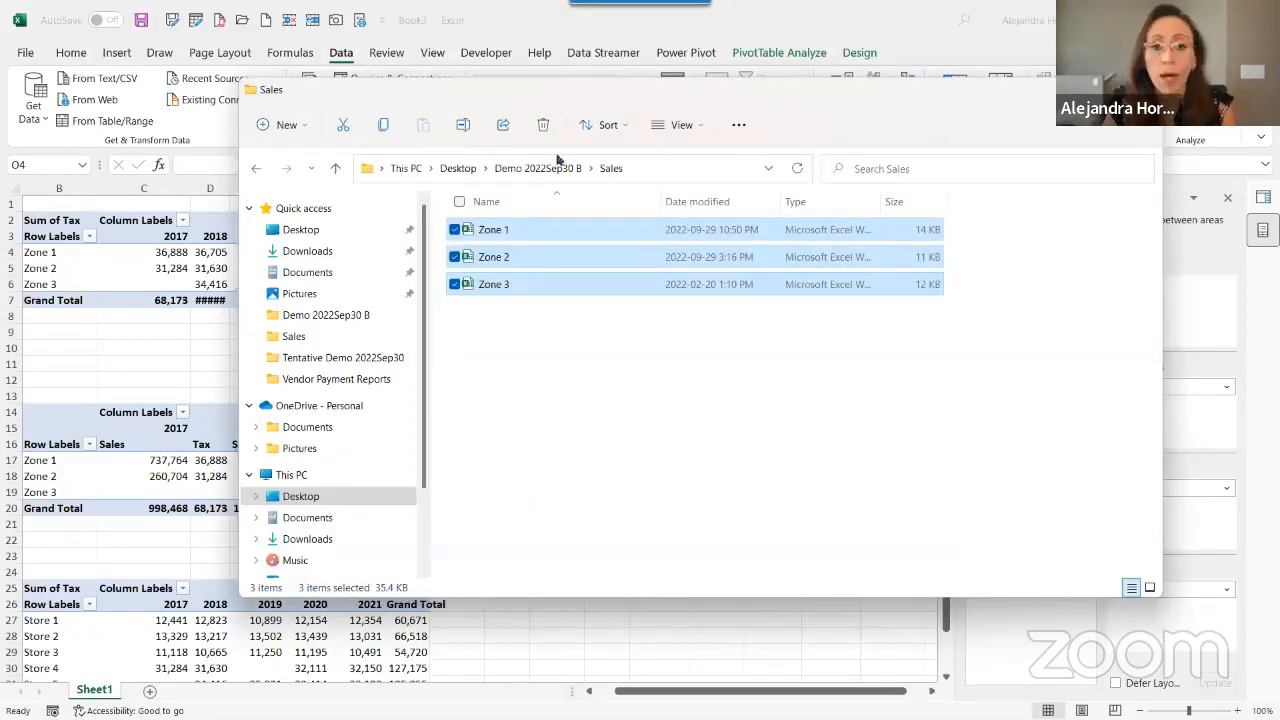
pyautogui.click(556, 170)
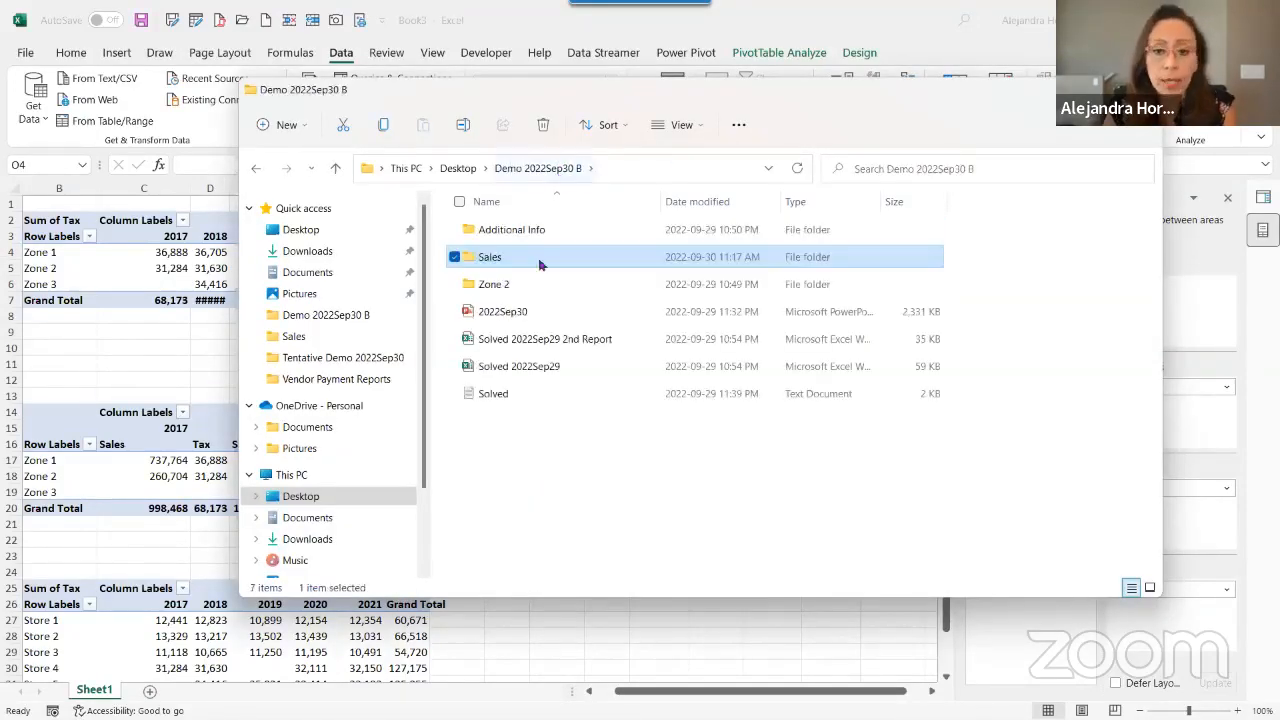
pyautogui.doubleClick(538, 260)
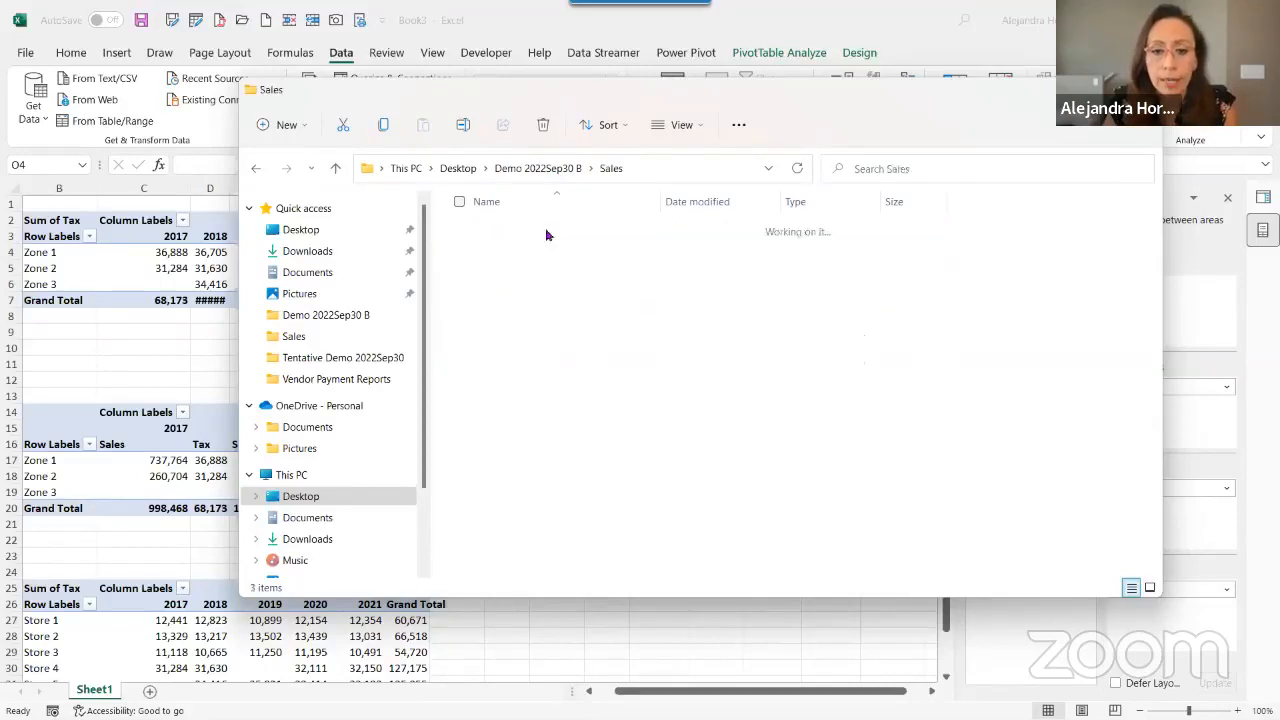
pyautogui.doubleClick(536, 256)
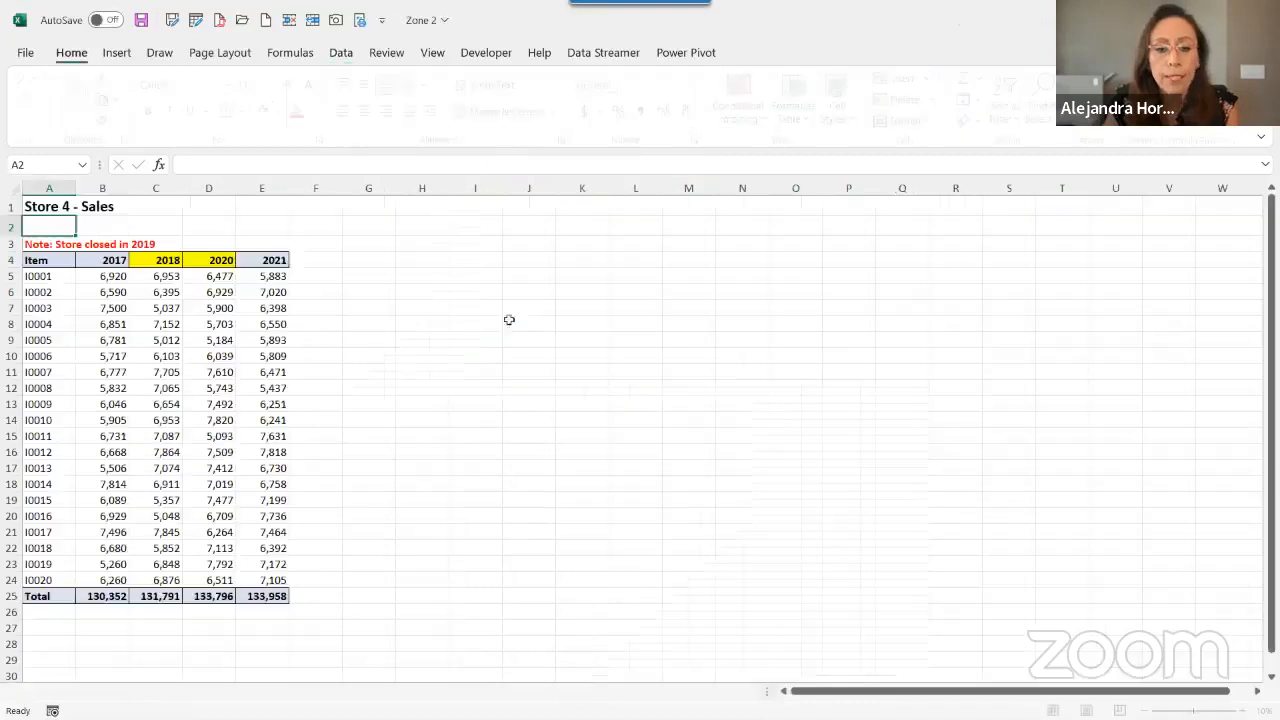
pyautogui.click(201, 190)
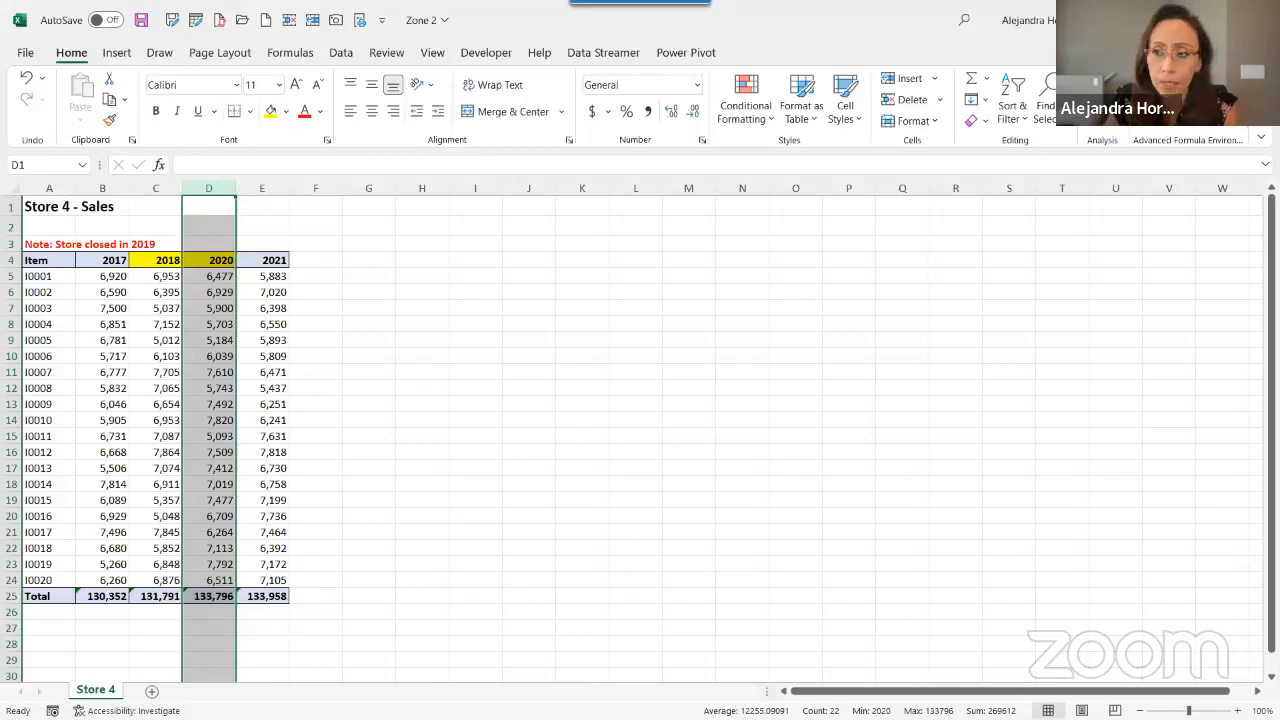
# Close the Zone 2 workbook and, in File Explorer, copy the Zone 2 Correct workbook from the Additional Info folder into the Sales folder
pyautogui.click(1260, 20)
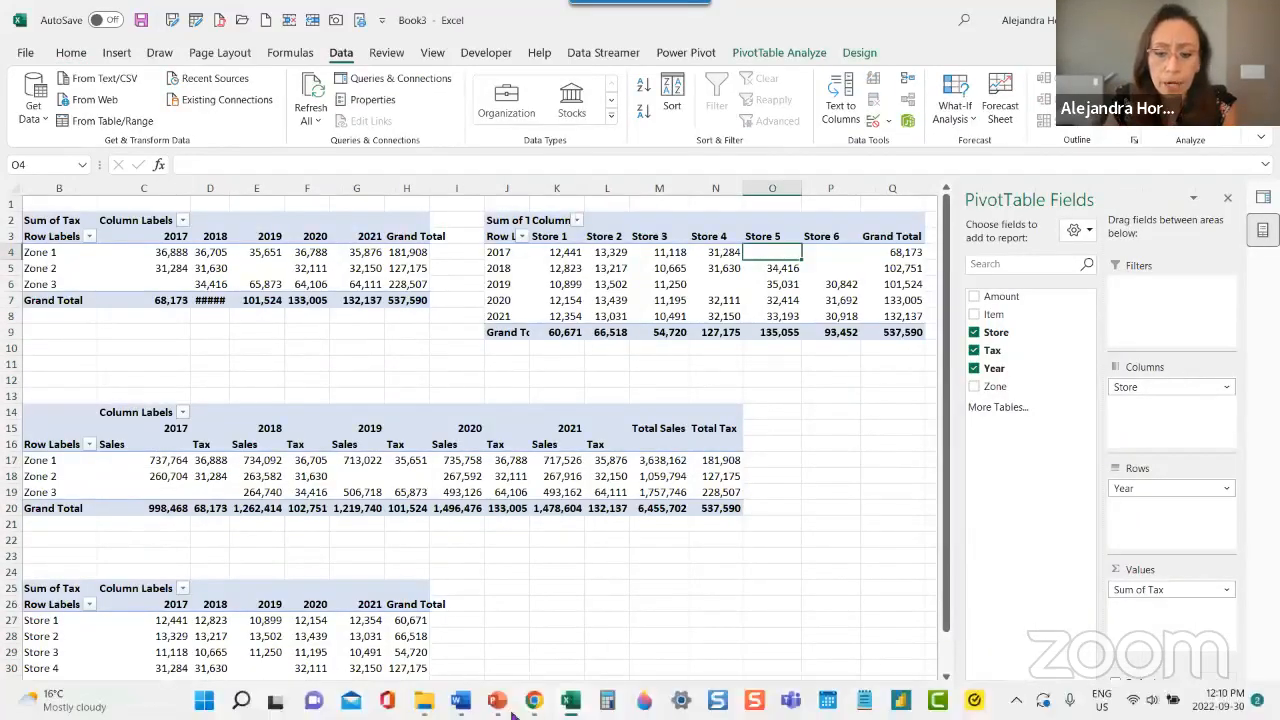
pyautogui.click(425, 701)
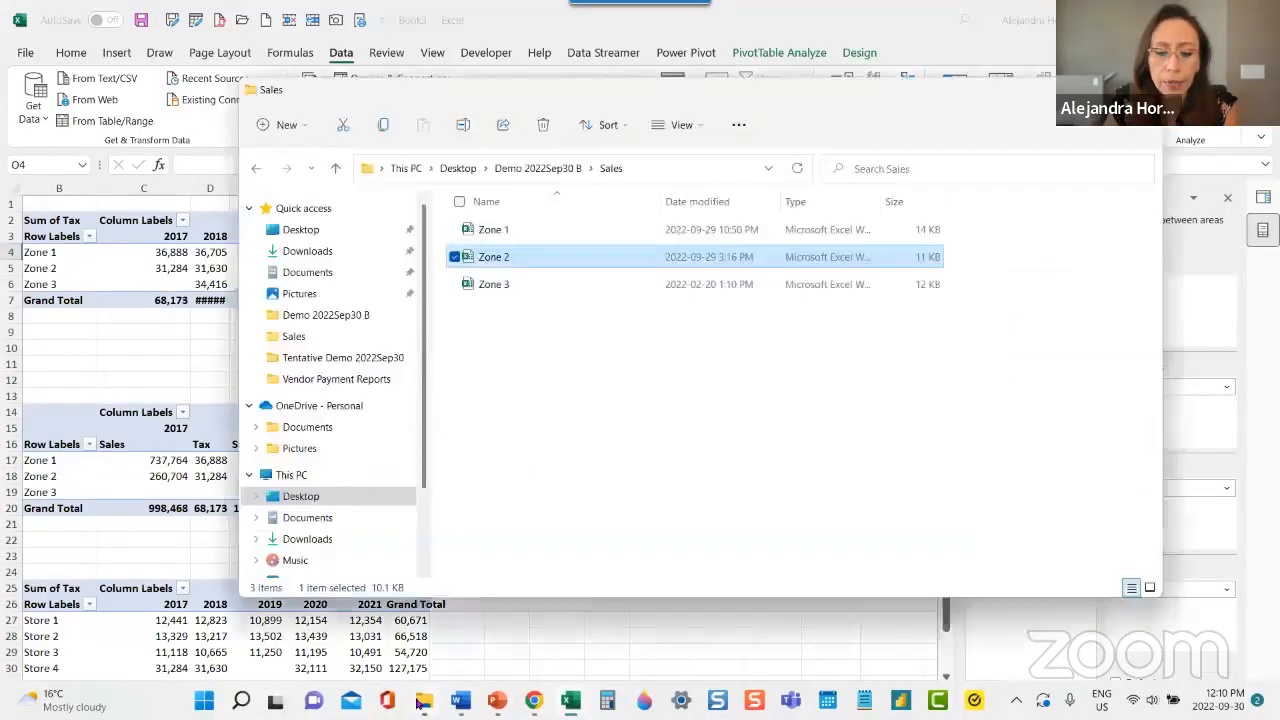
pyautogui.click(548, 170)
pyautogui.click(530, 235)
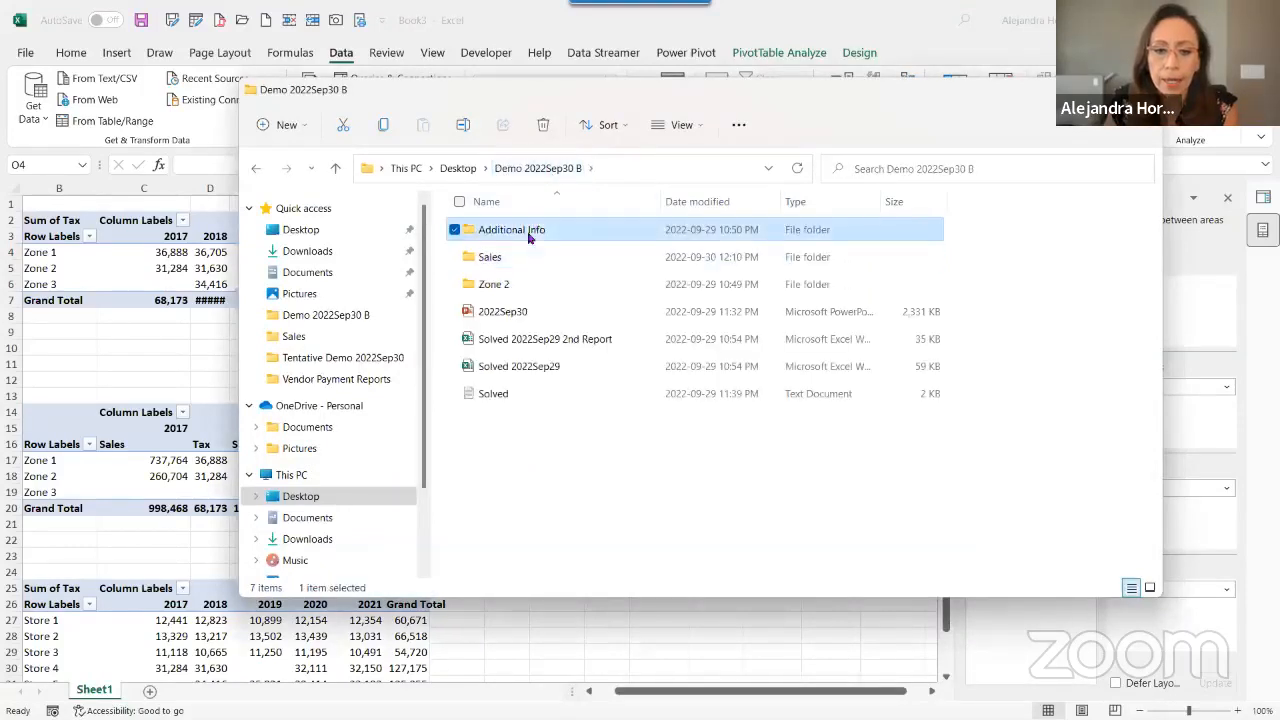
pyautogui.doubleClick(530, 235)
pyautogui.click(533, 232)
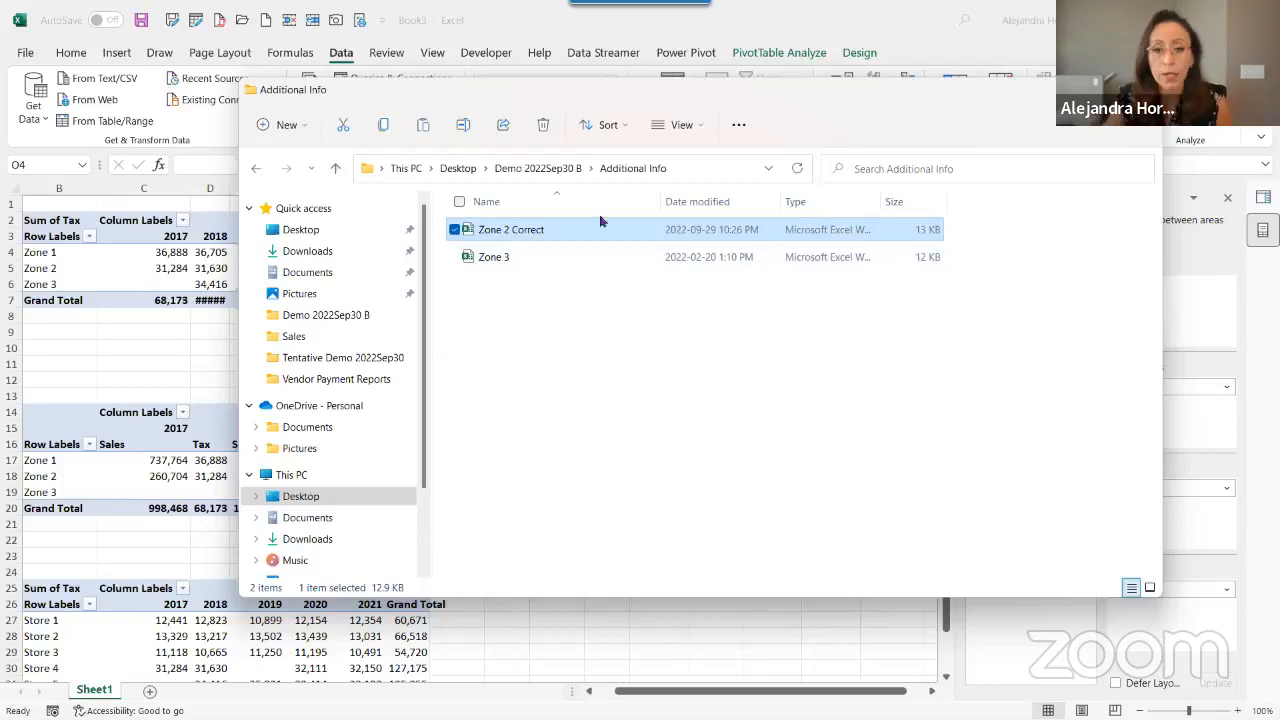
pyautogui.click(548, 168)
pyautogui.click(535, 260)
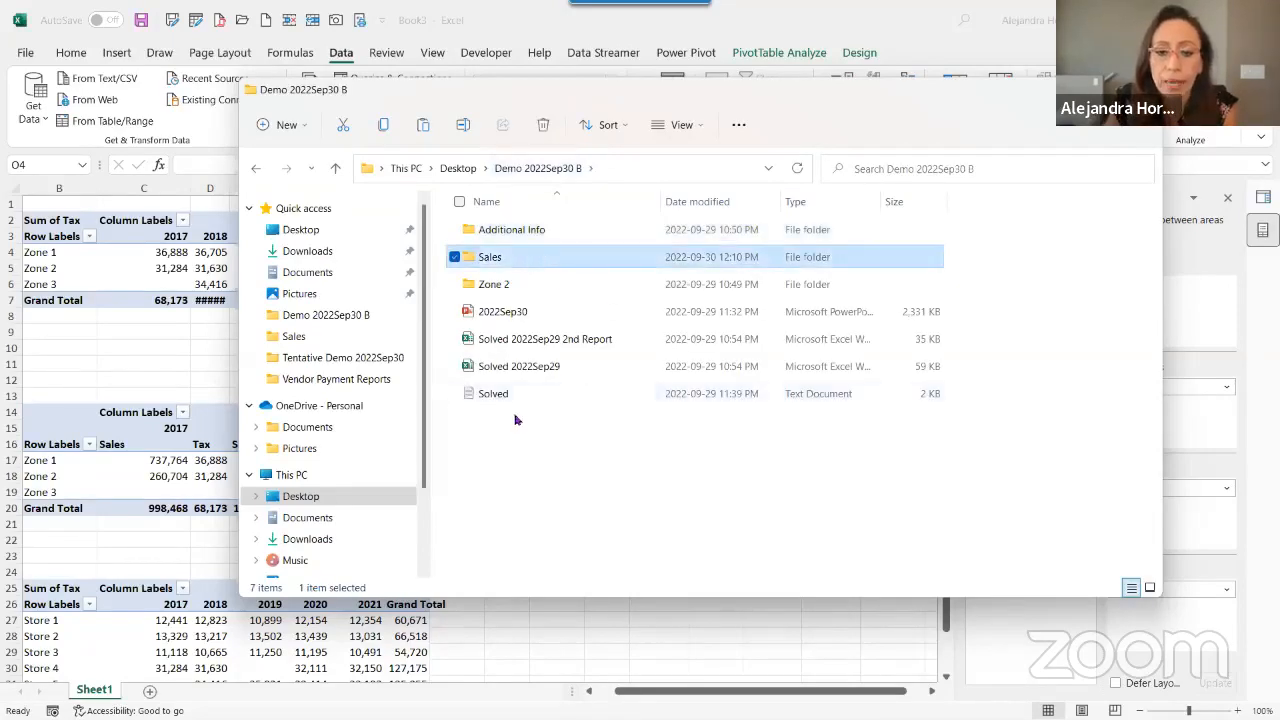
pyautogui.doubleClick(609, 262)
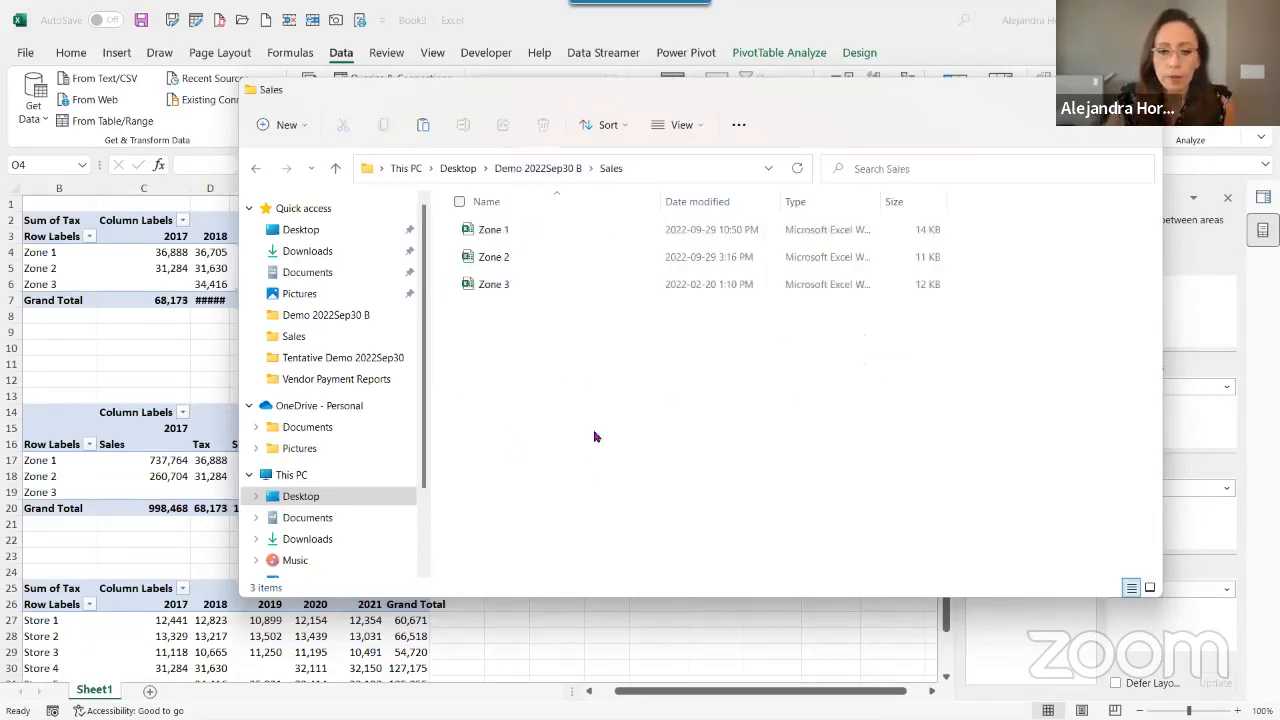
# Open the Zone 2 Correct workbook and check the year columns on its Store 4 and Store 7 sheets
pyautogui.doubleClick(615, 257)
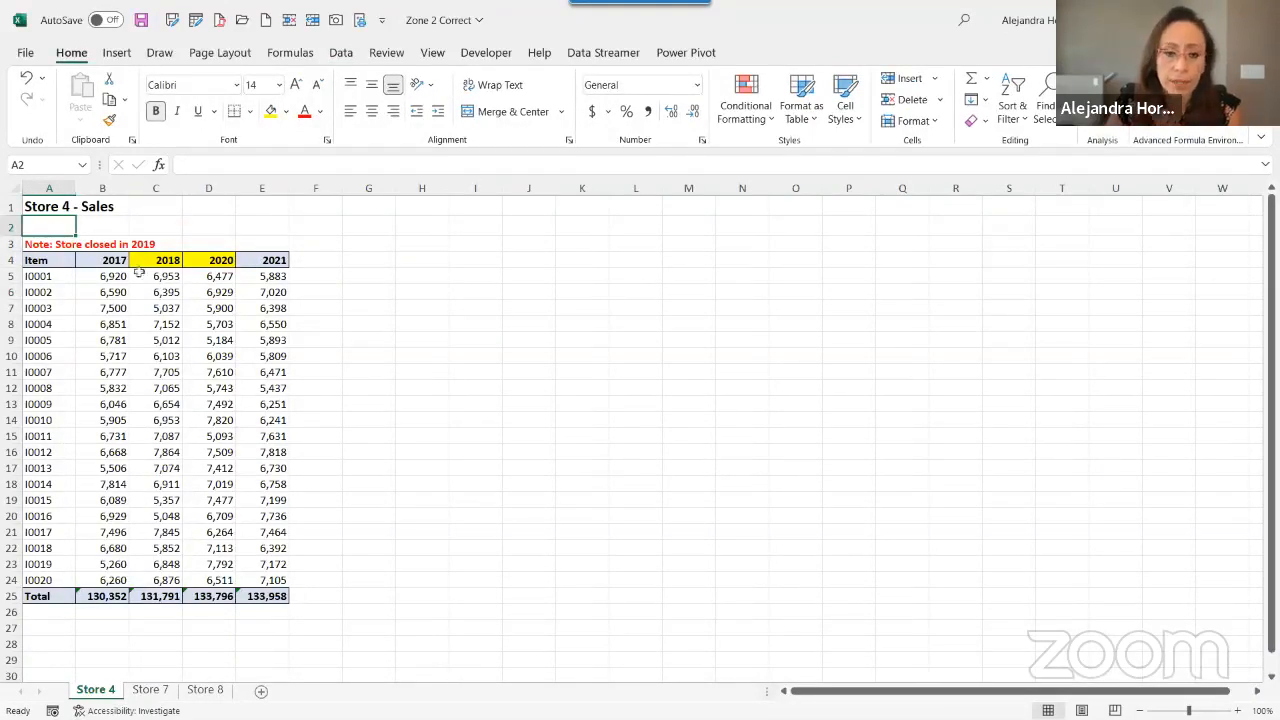
pyautogui.click(209, 188)
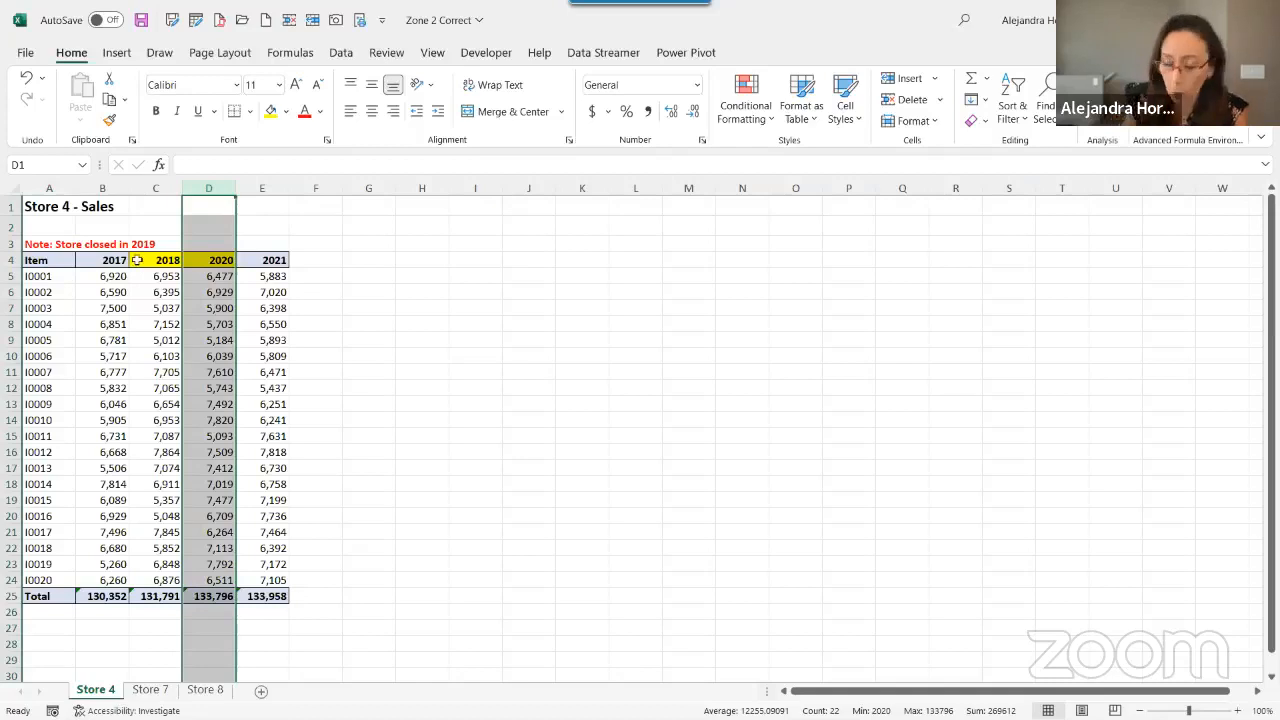
pyautogui.hotkey('ctrl', 'pagedown')
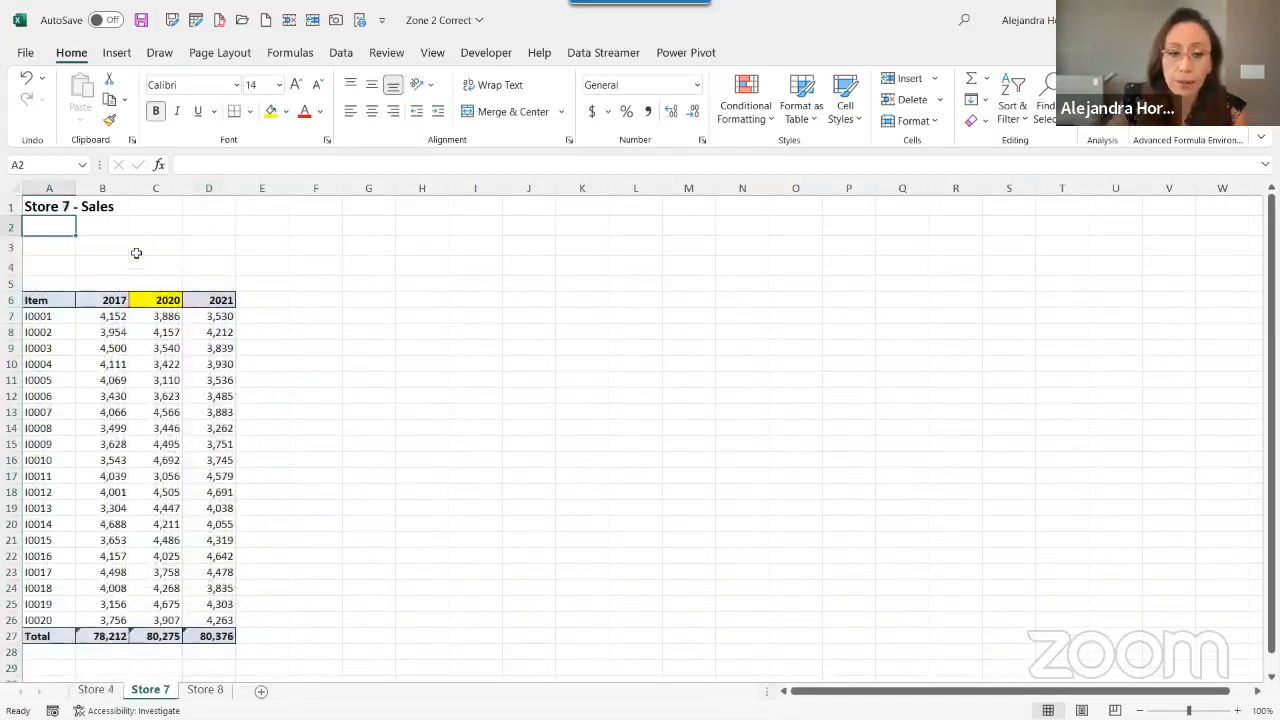
pyautogui.click(116, 183)
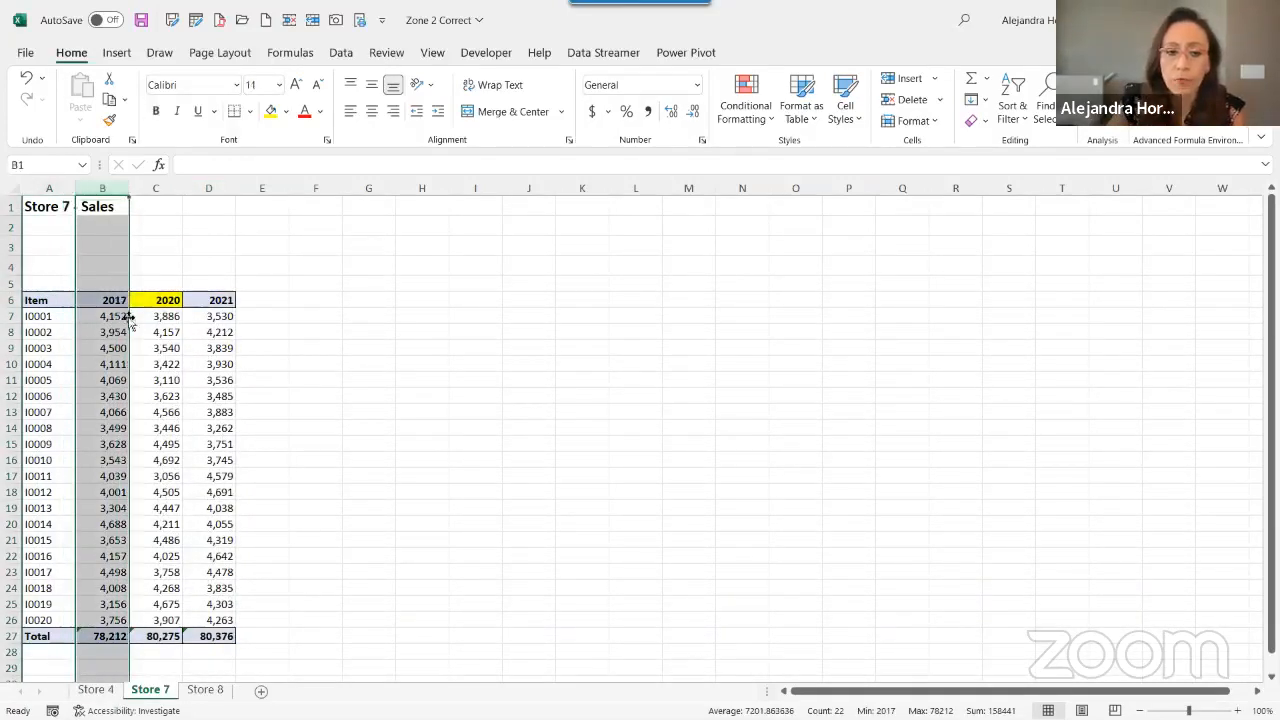
pyautogui.click(162, 185)
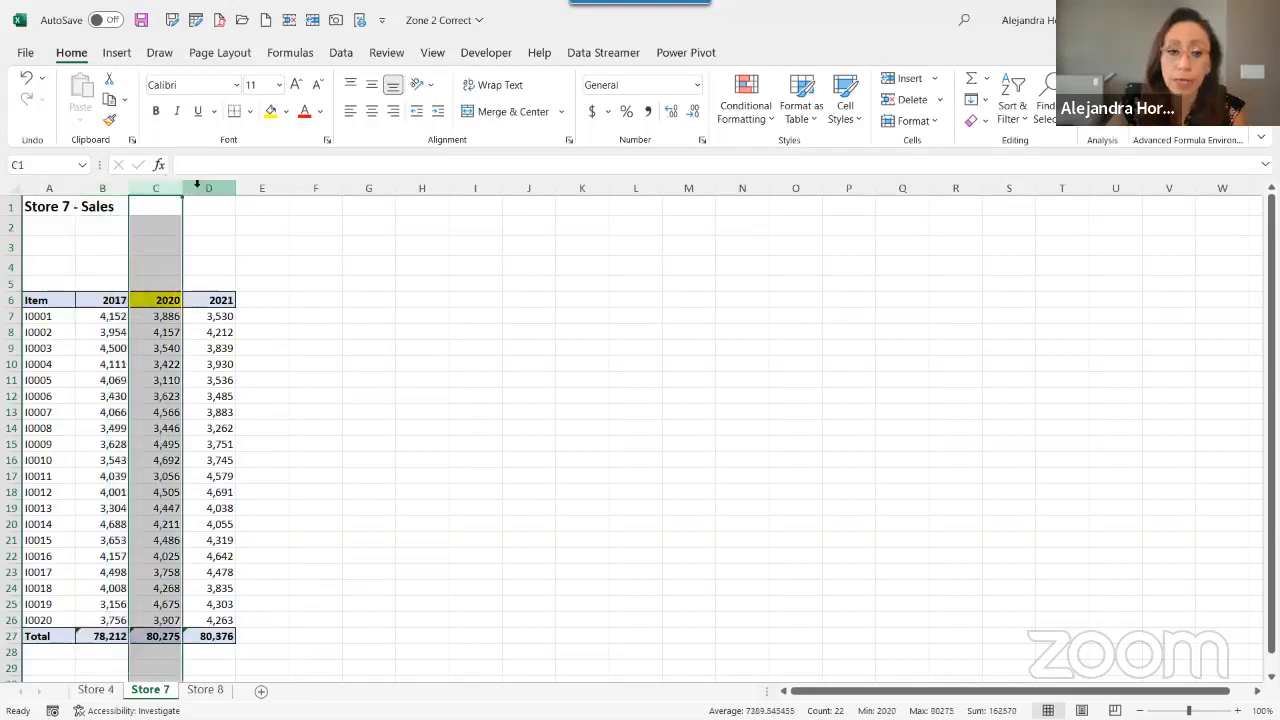
pyautogui.click(208, 186)
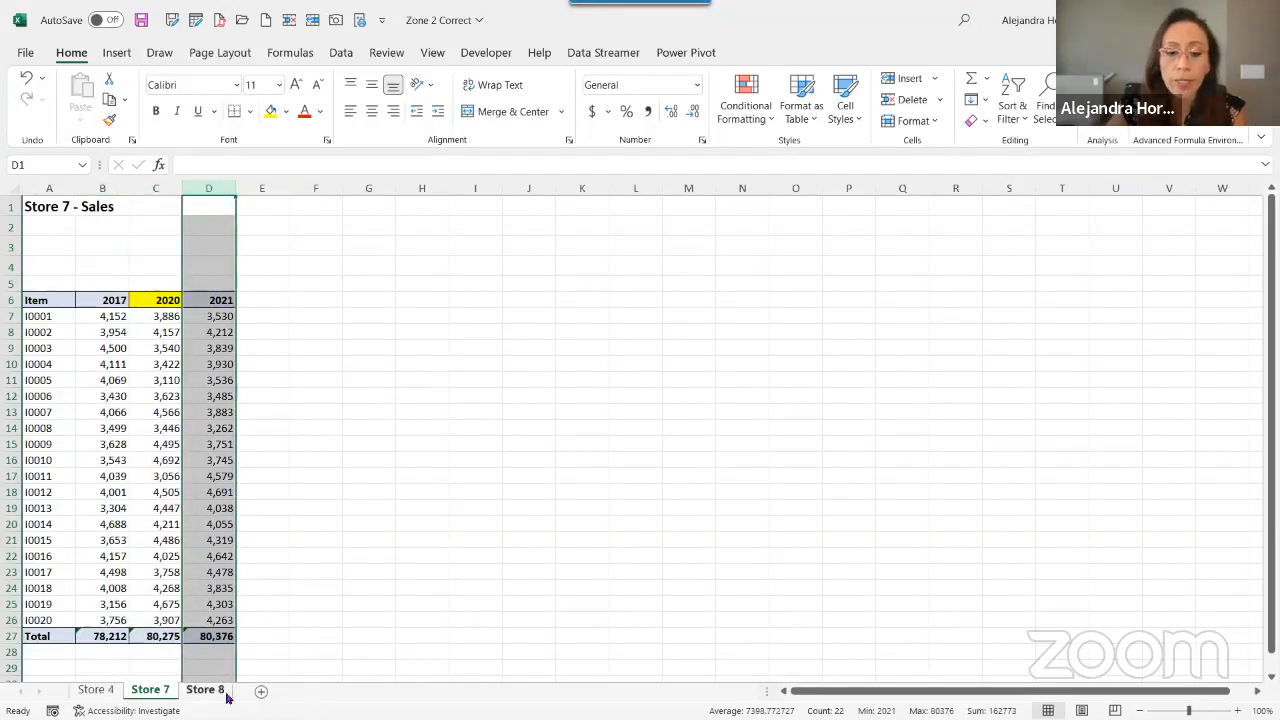
# Check the year columns and blank rows on the Store 8 sheet, revisit Store 7 and Store 4, and close the workbook
pyautogui.click(212, 690)
pyautogui.click(174, 189)
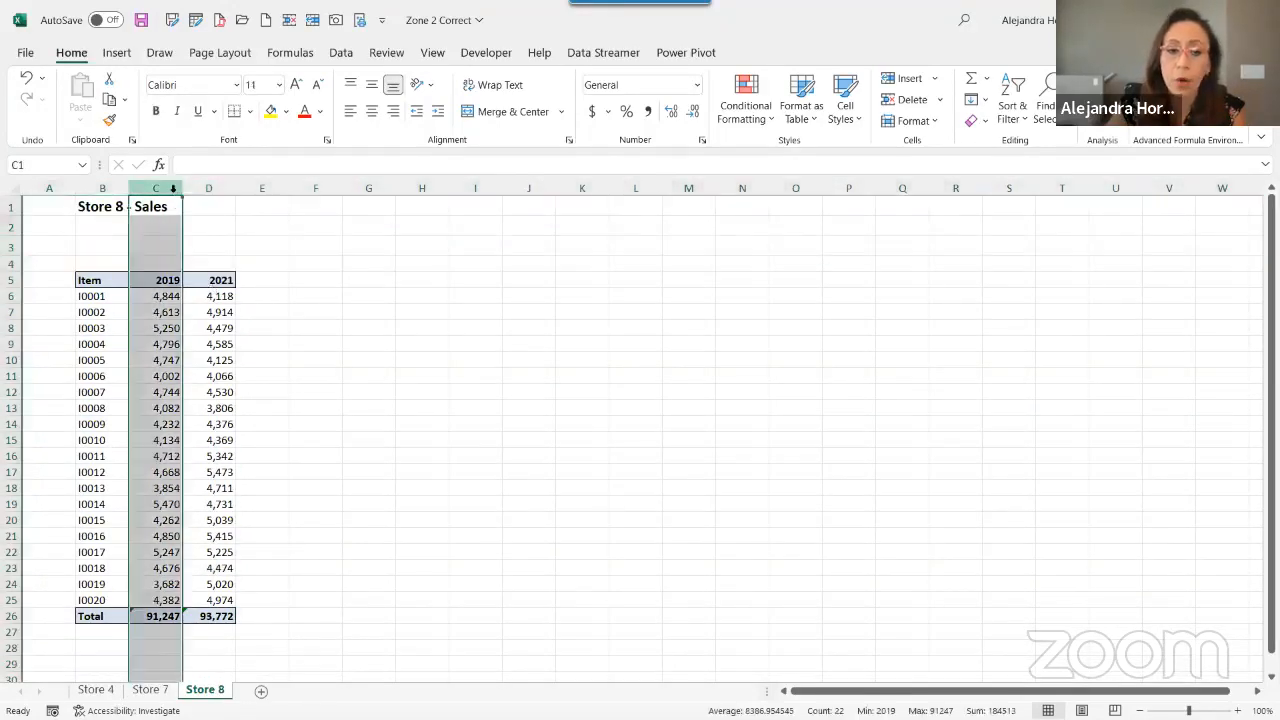
pyautogui.click(220, 201)
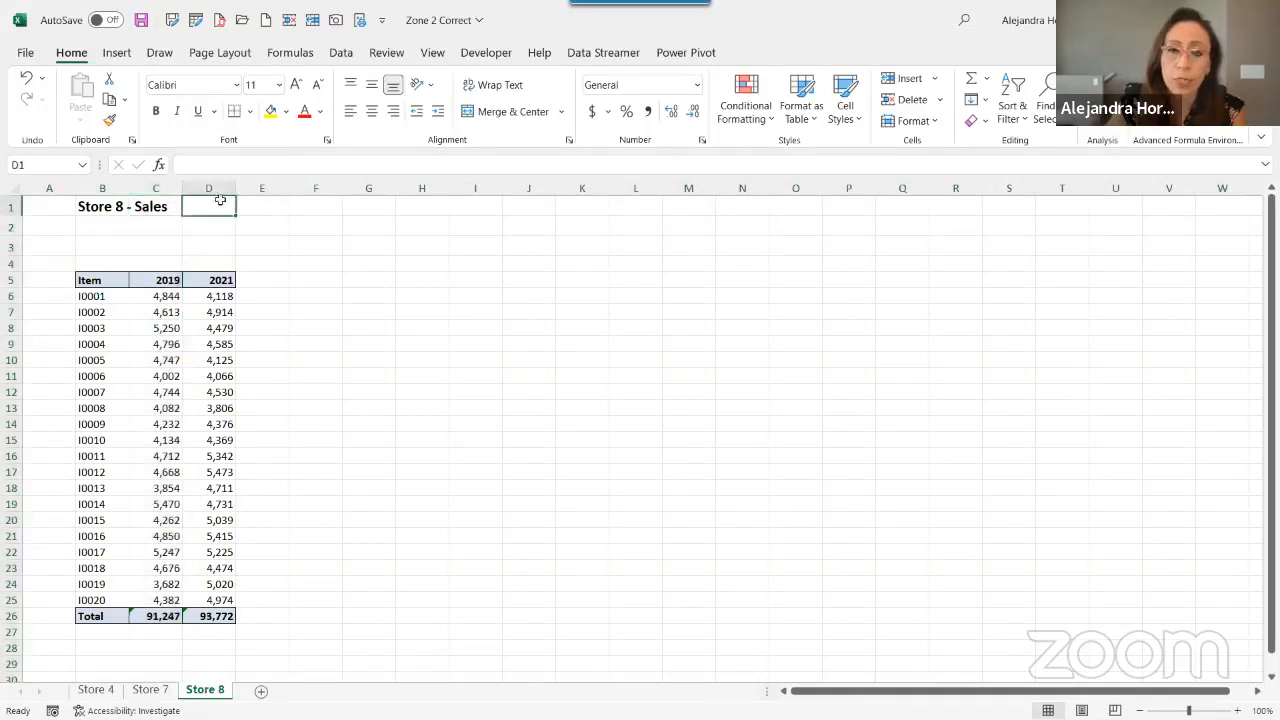
pyautogui.click(10, 227)
pyautogui.click(10, 246)
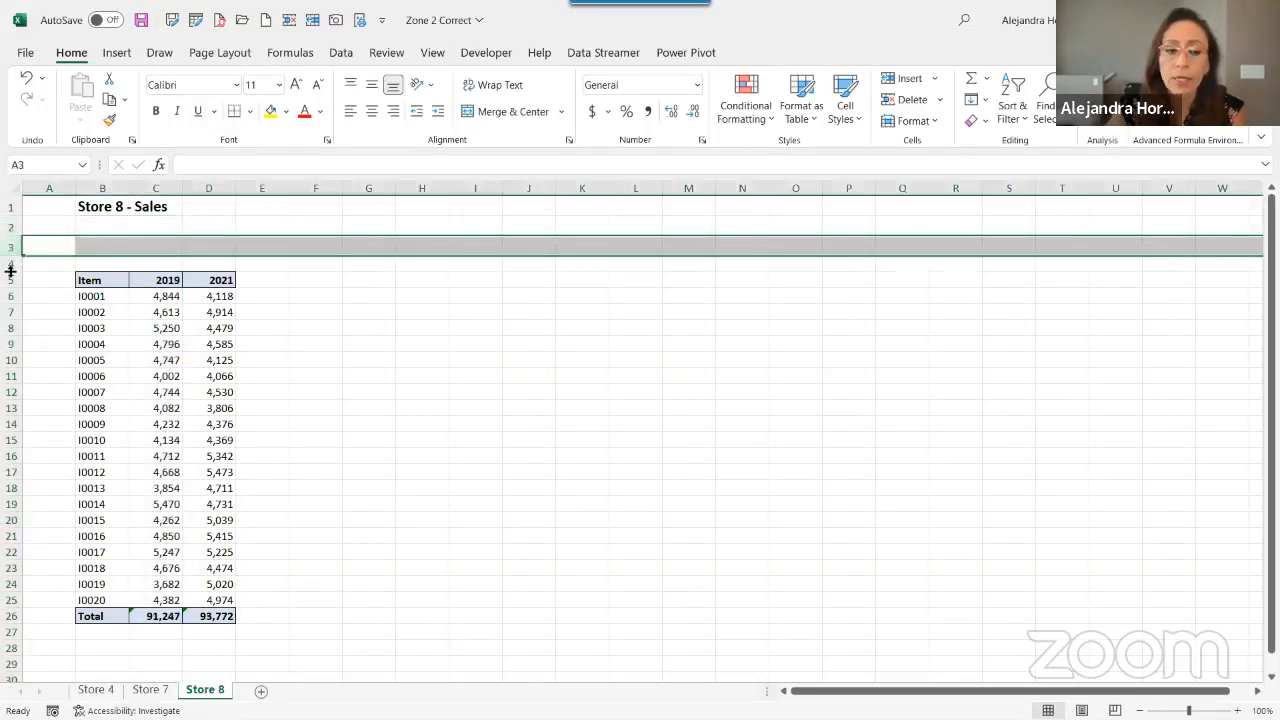
pyautogui.click(10, 270)
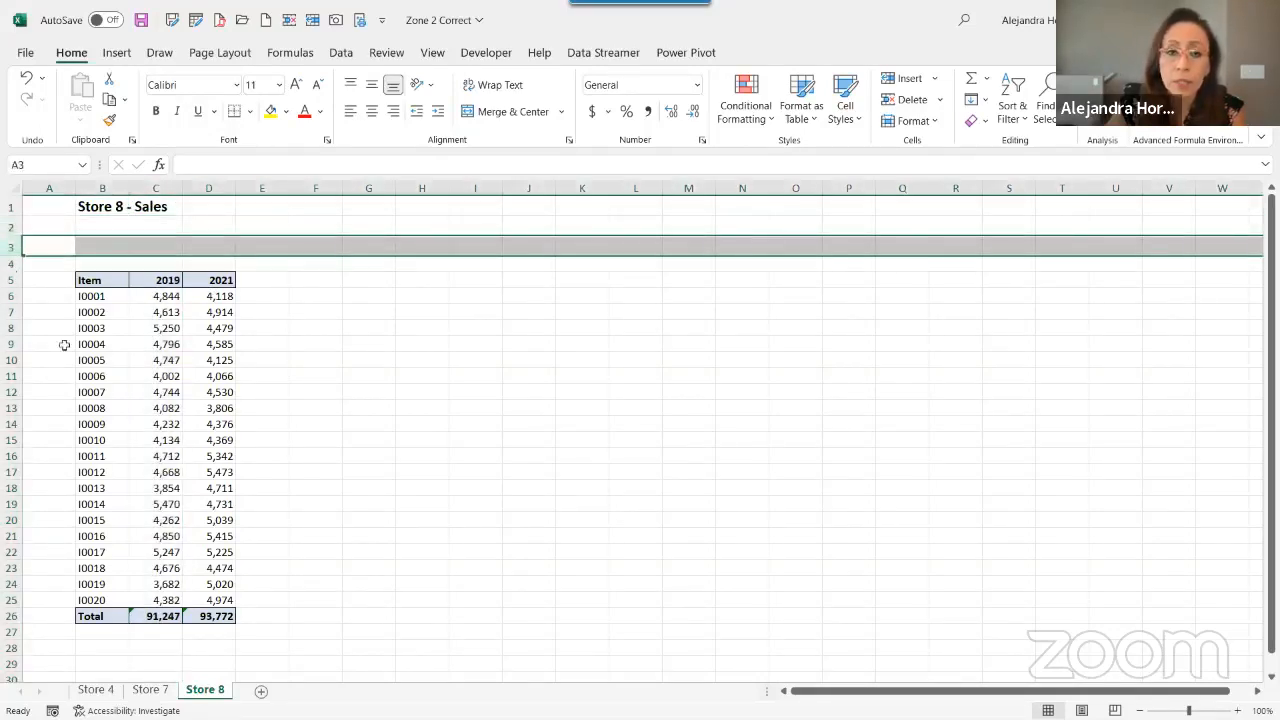
pyautogui.click(163, 691)
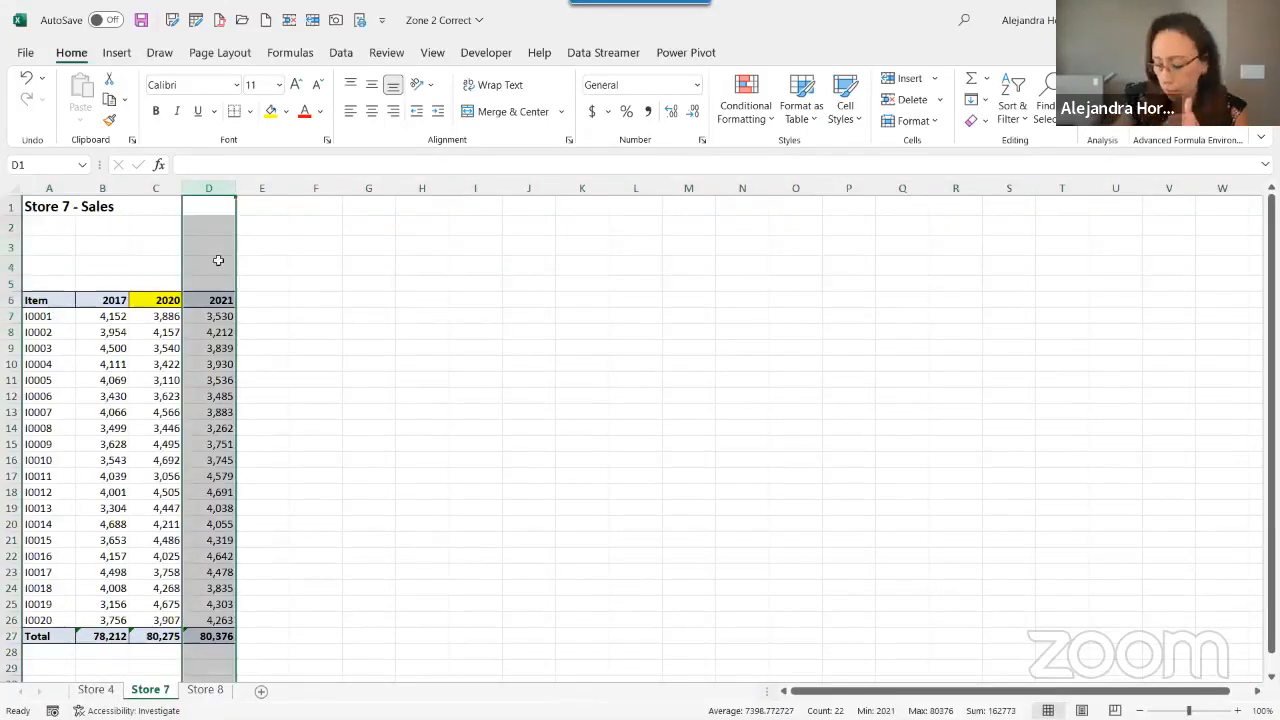
pyautogui.hotkey('ctrl', 'Home')
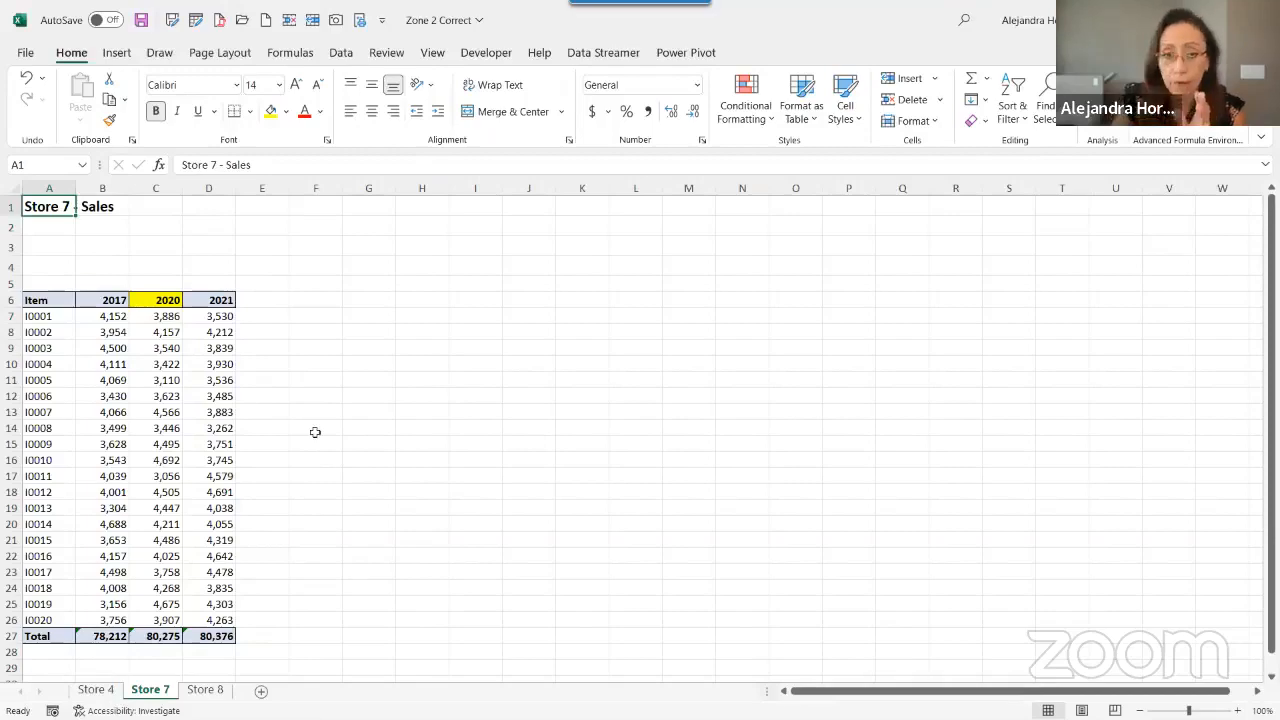
pyautogui.hotkey('ctrl', 'pageup')
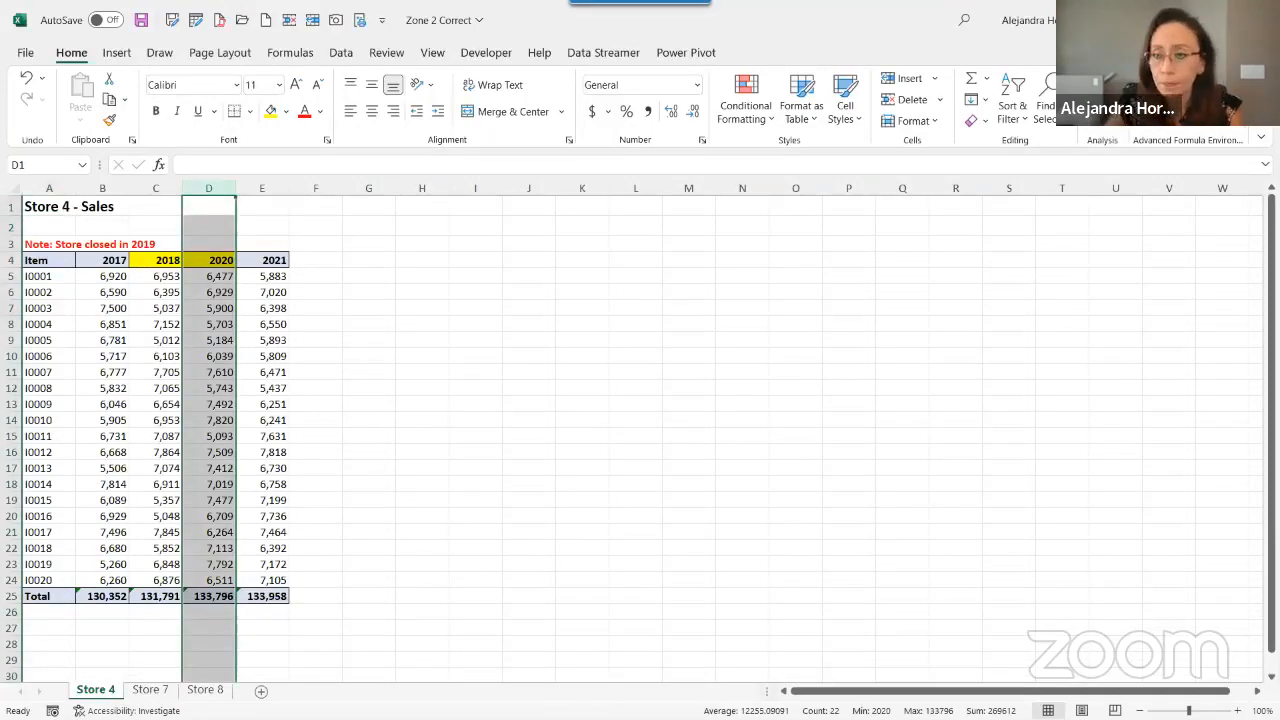
pyautogui.hotkey('ctrl', 'w')
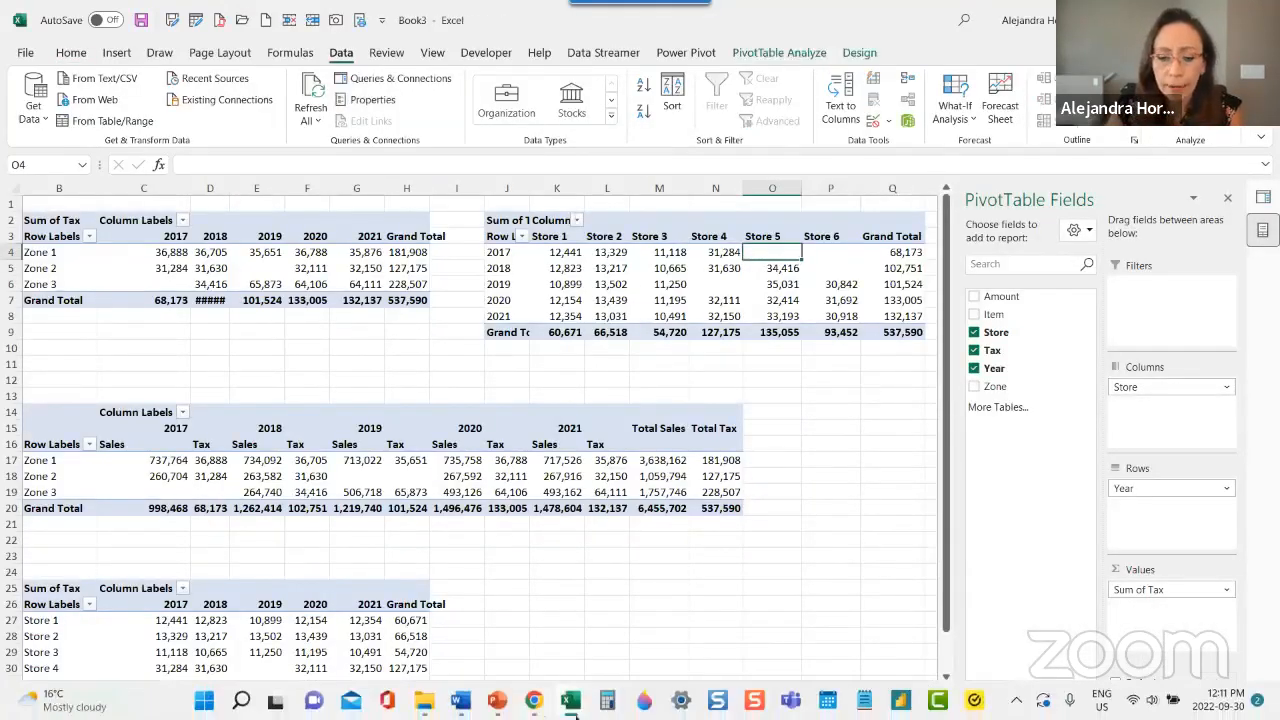
# Switch to File Explorer and delete the old Zone 2 workbook from the Sales folder
pyautogui.click(435, 708)
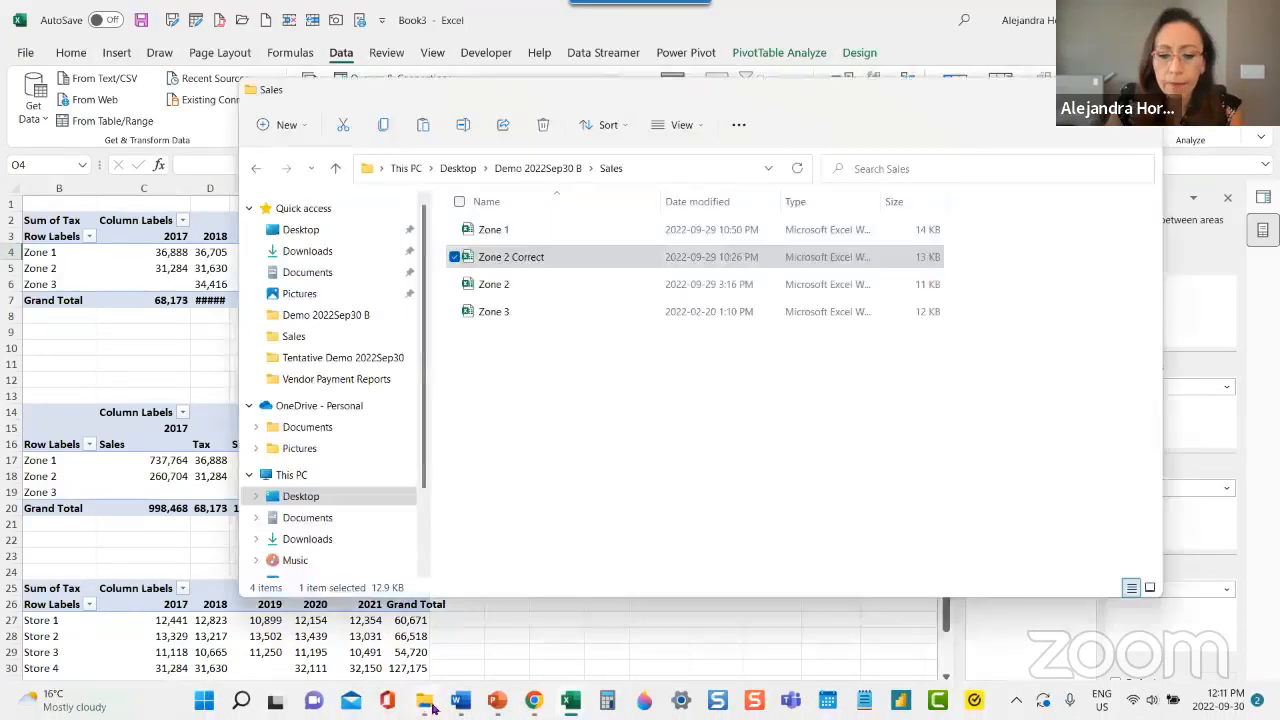
pyautogui.click(596, 291)
pyautogui.press('Delete')
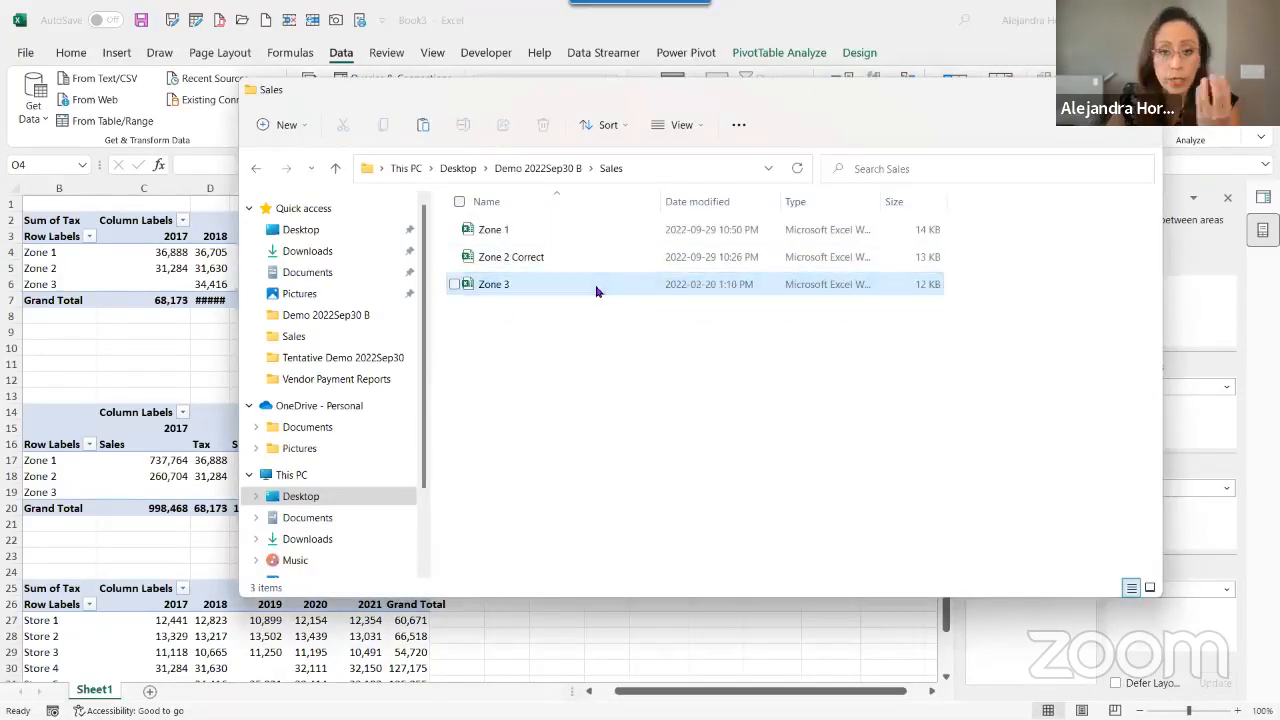
# Rename the Zone 2 Correct workbook in the Sales folder as Zone 2
pyautogui.click(591, 257)
pyautogui.press('F2')
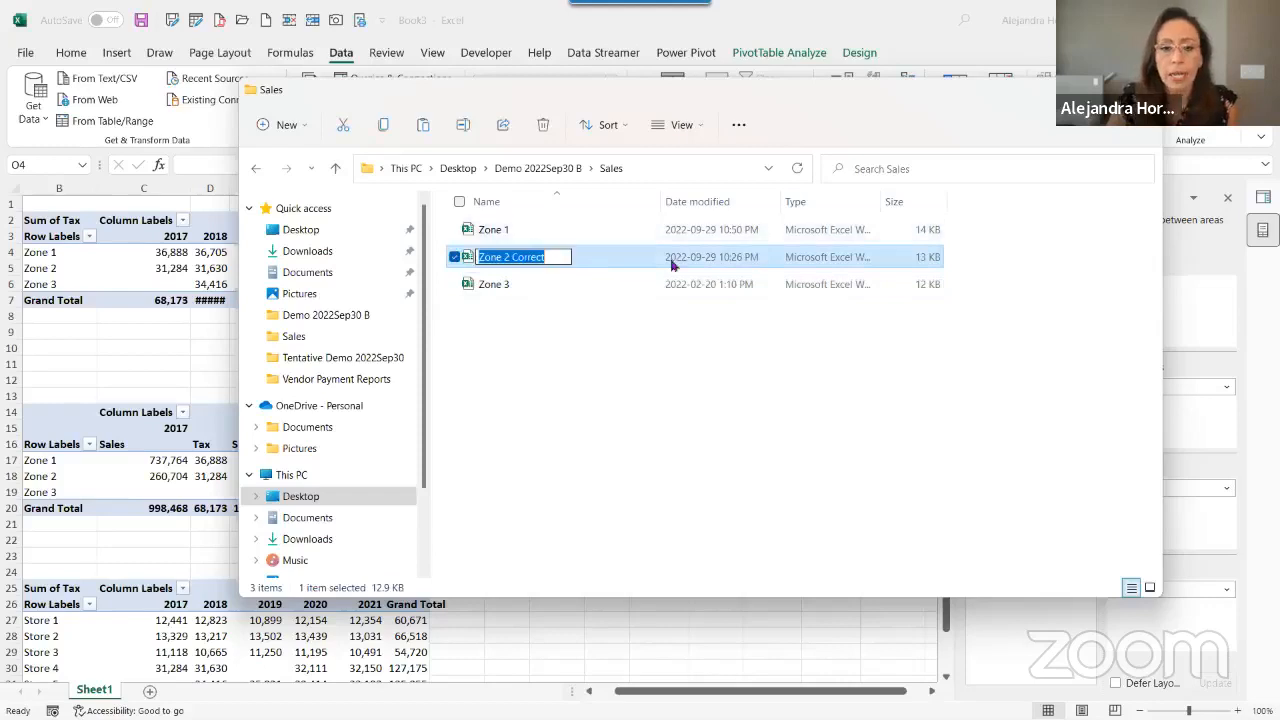
pyautogui.press('Right')
pyautogui.press('BackSpace')
pyautogui.press('BackSpace')
pyautogui.press('BackSpace')
pyautogui.press('BackSpace')
pyautogui.press('BackSpace')
pyautogui.press('BackSpace')
pyautogui.press('BackSpace')
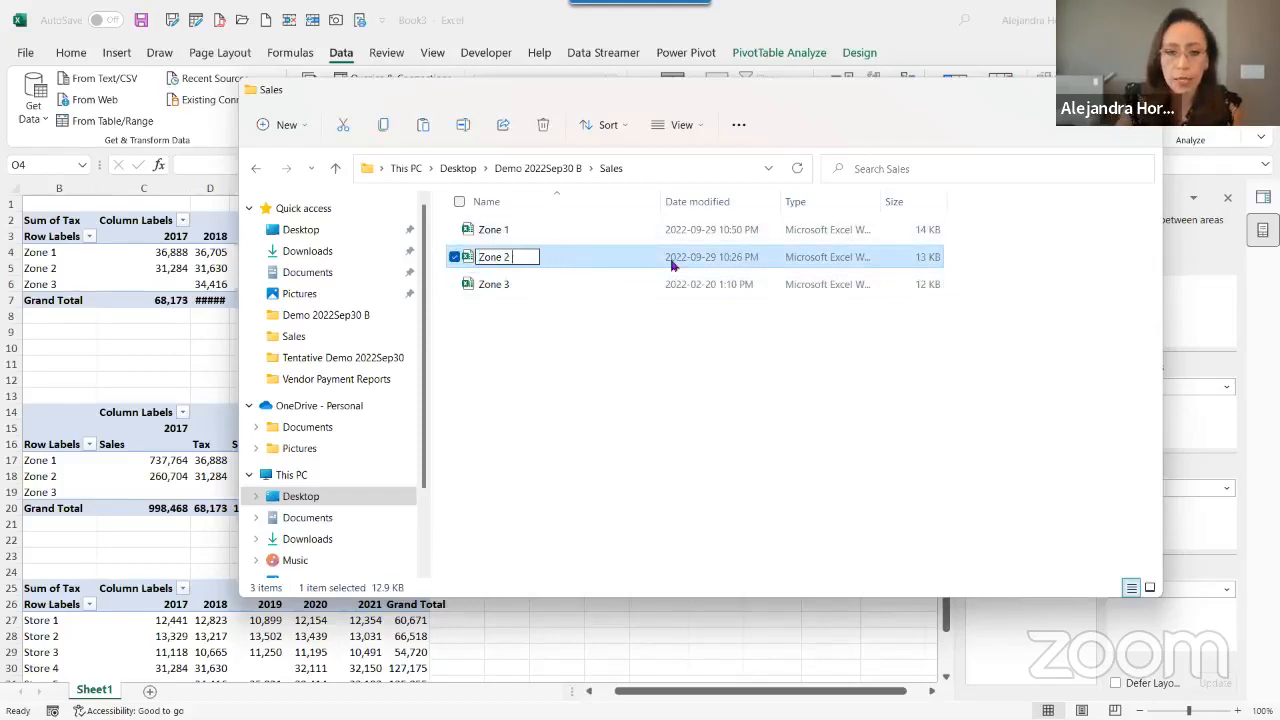
pyautogui.press('Return')
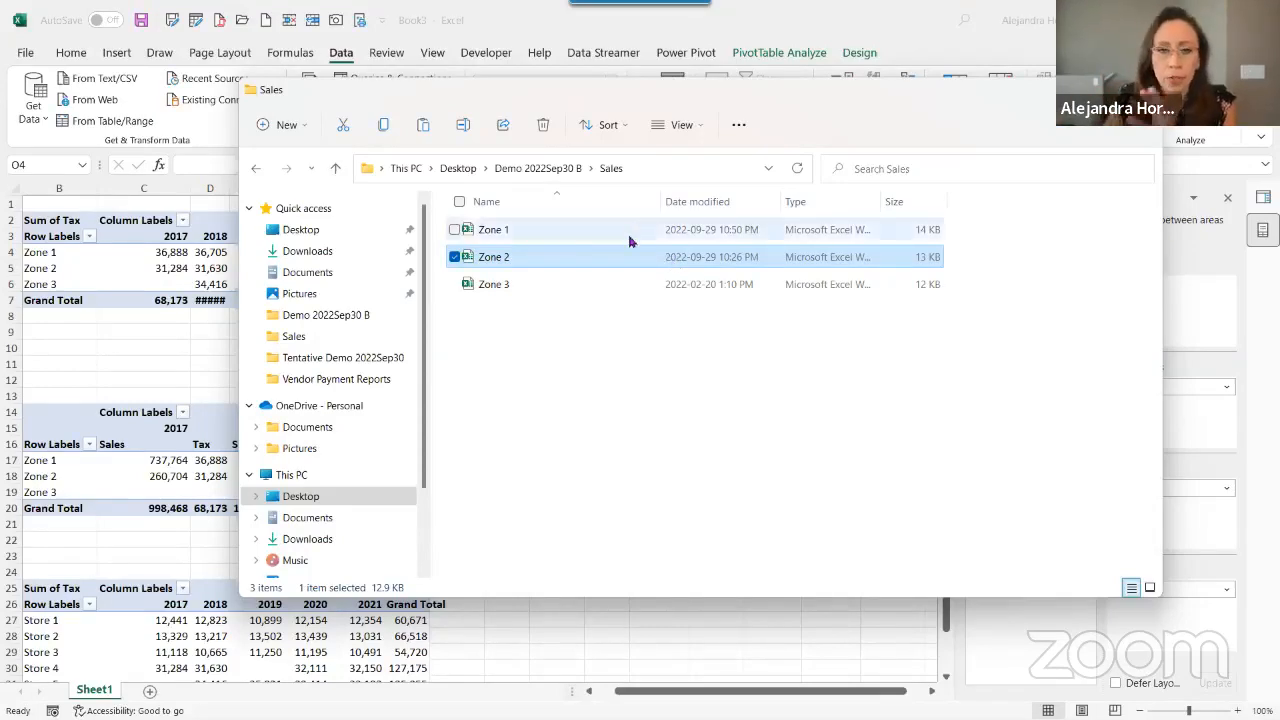
# Return to the PivotTable workbook in Excel and save it as Solved Live Tax in the Demo 2022Sep30 B folder
pyautogui.click(208, 337)
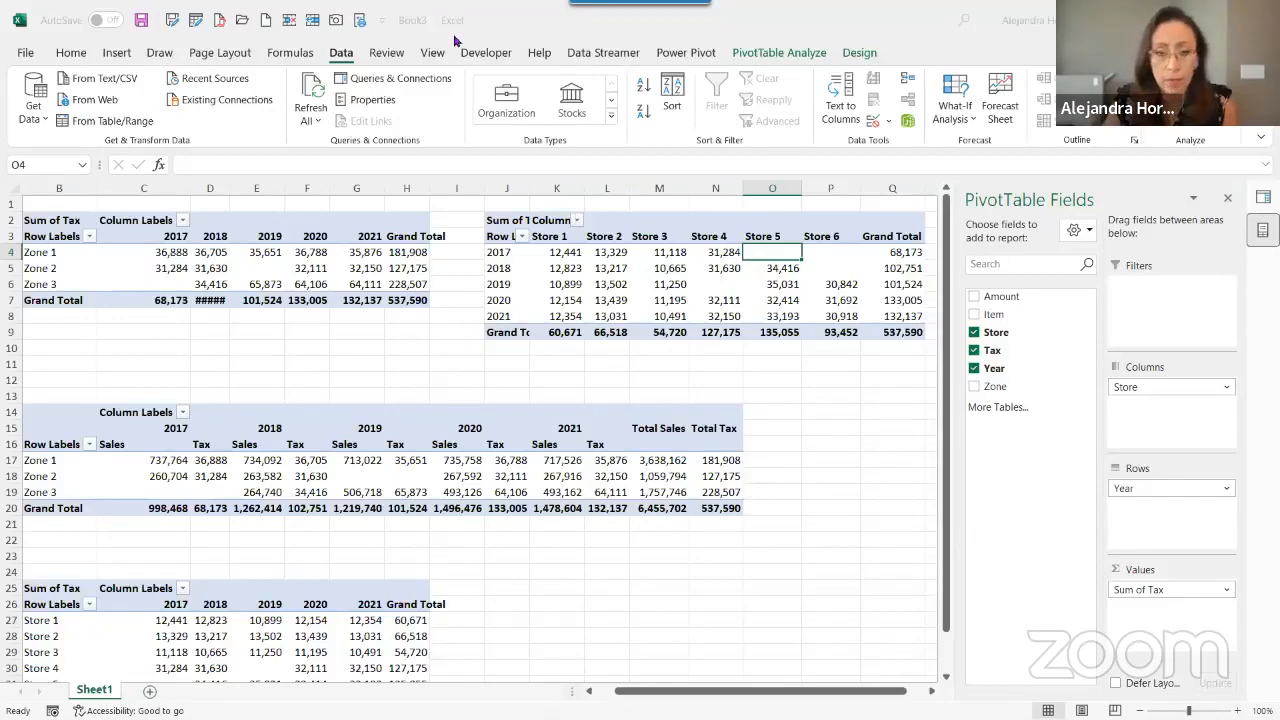
pyautogui.press('F12')
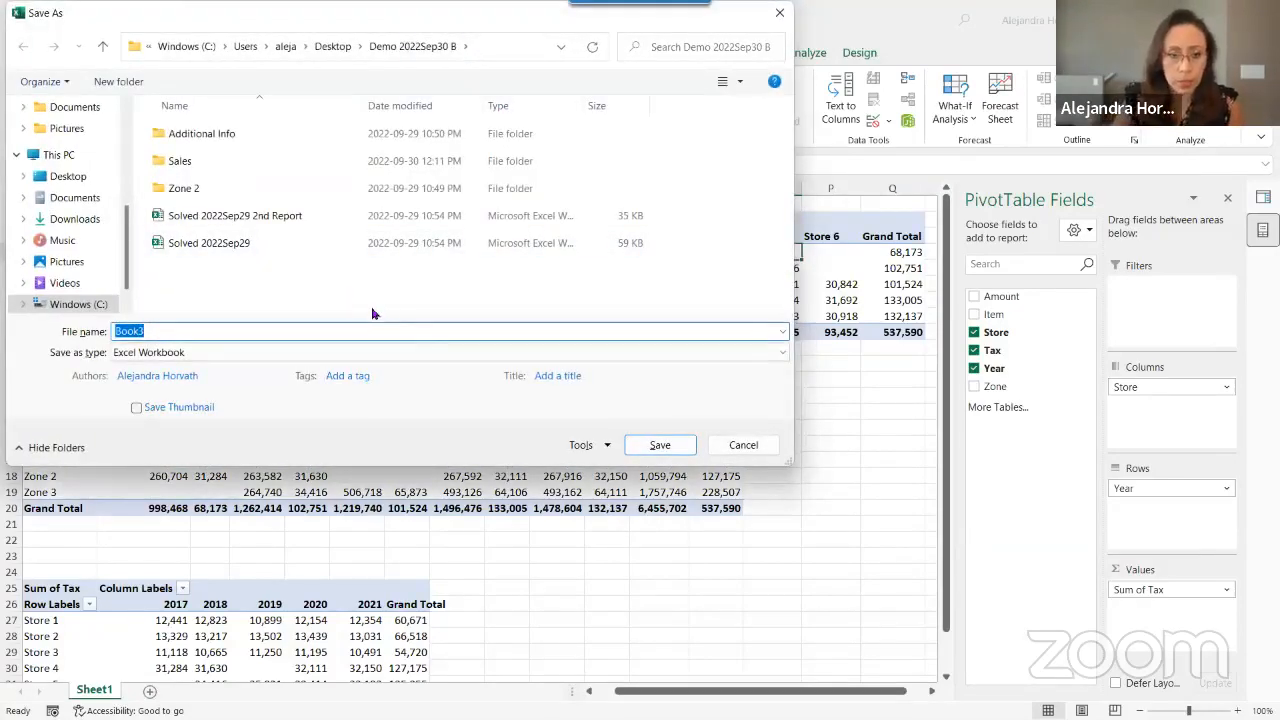
pyautogui.write('Solved')
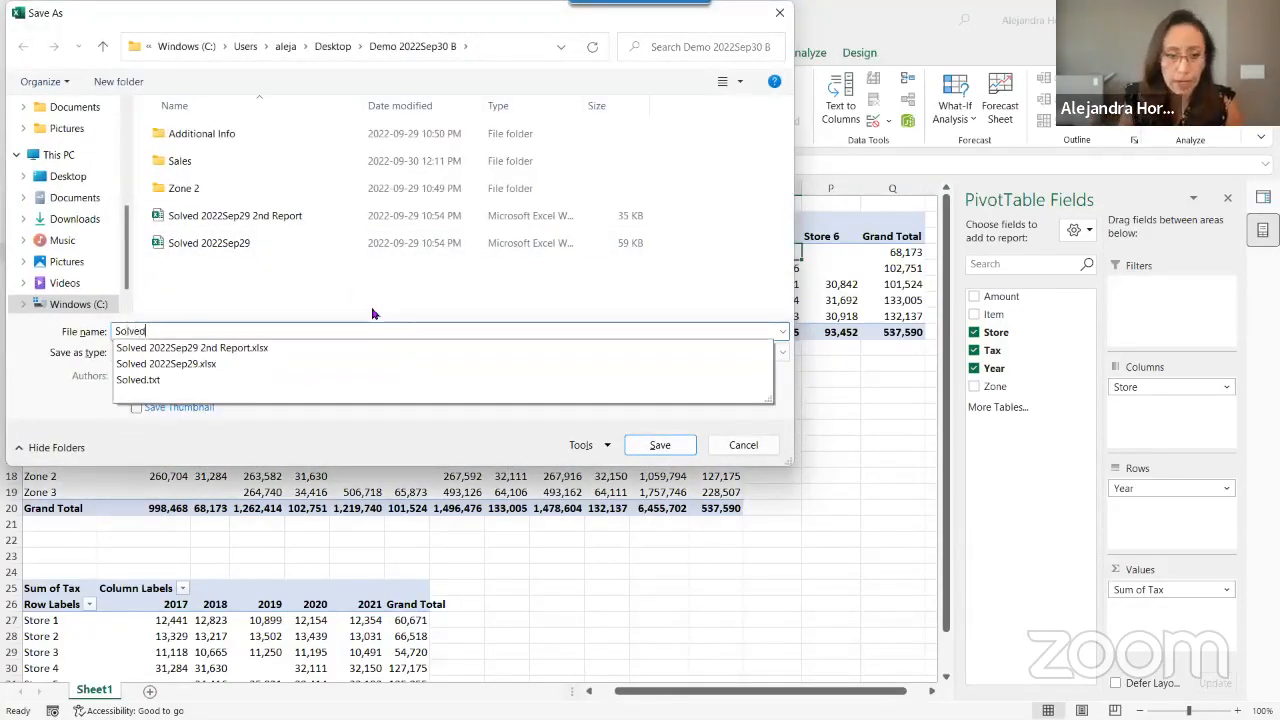
pyautogui.write(' Live Tax')
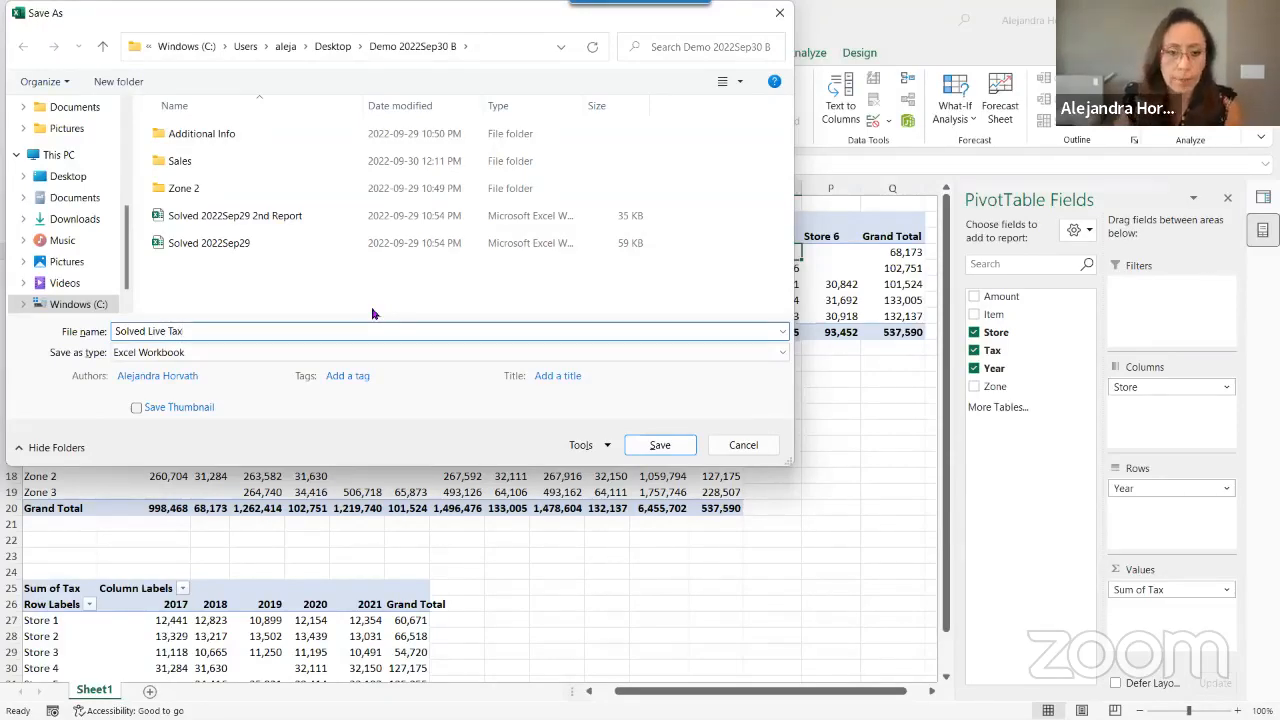
pyautogui.press('Return')
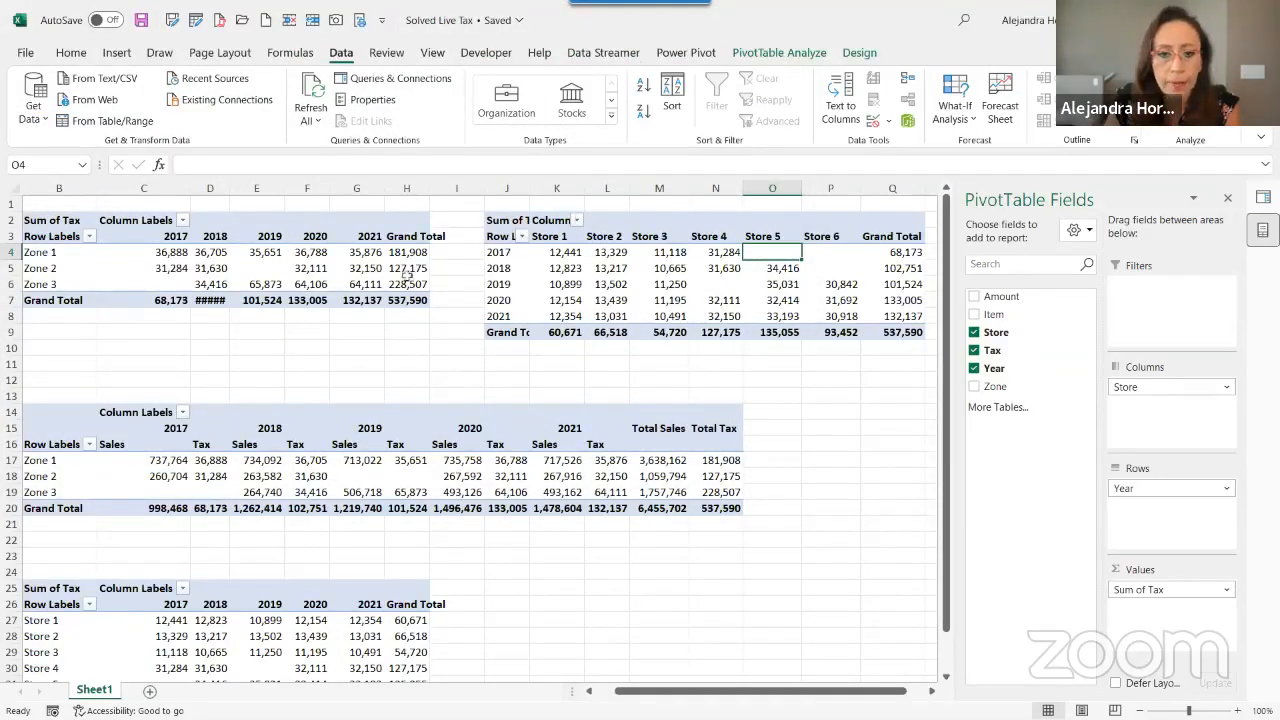
# Check the Store 6 cells in the J2 PivotTable and Zone 2's 2019 Sales and Tax cells in the B14 PivotTable
pyautogui.click(840, 237)
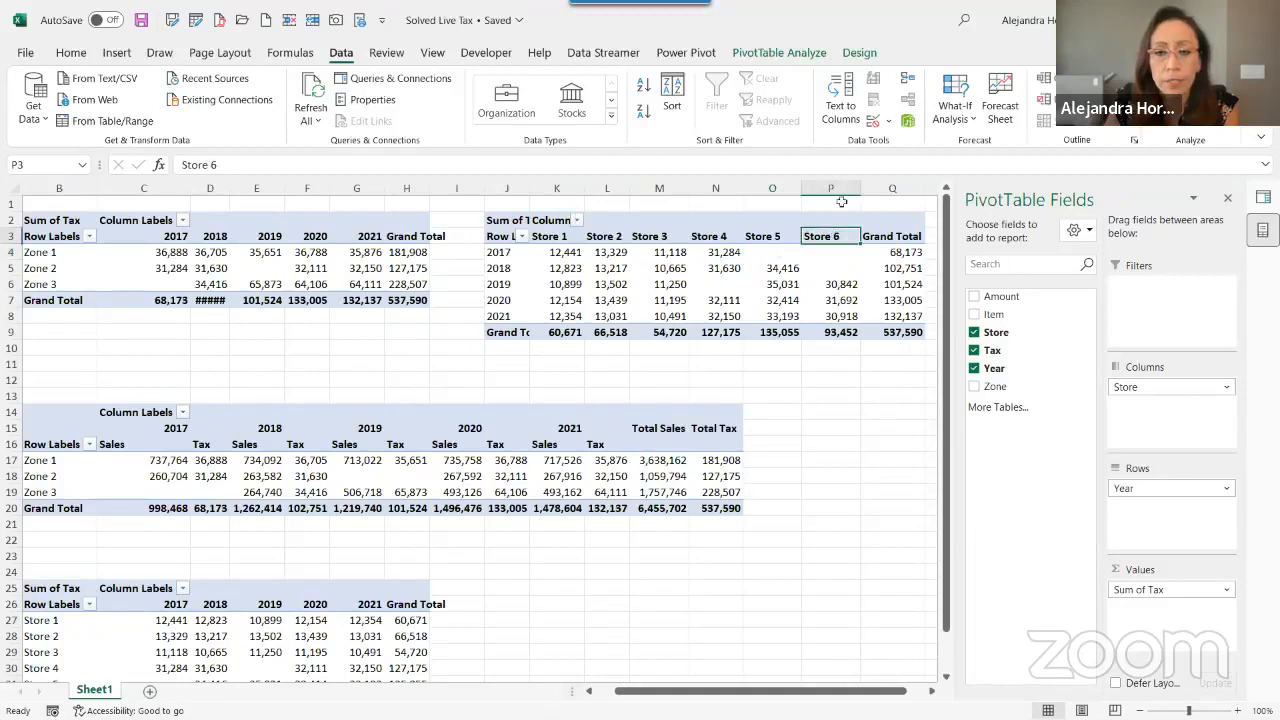
pyautogui.click(820, 271)
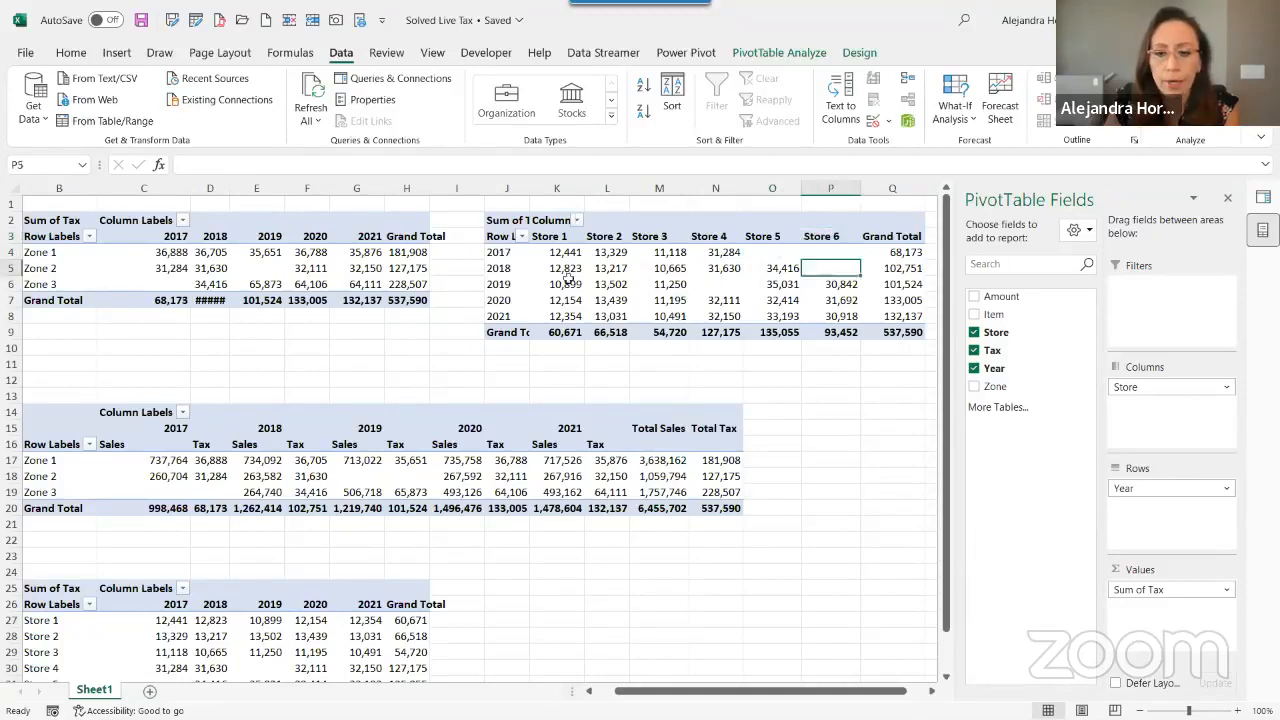
pyautogui.click(12, 476)
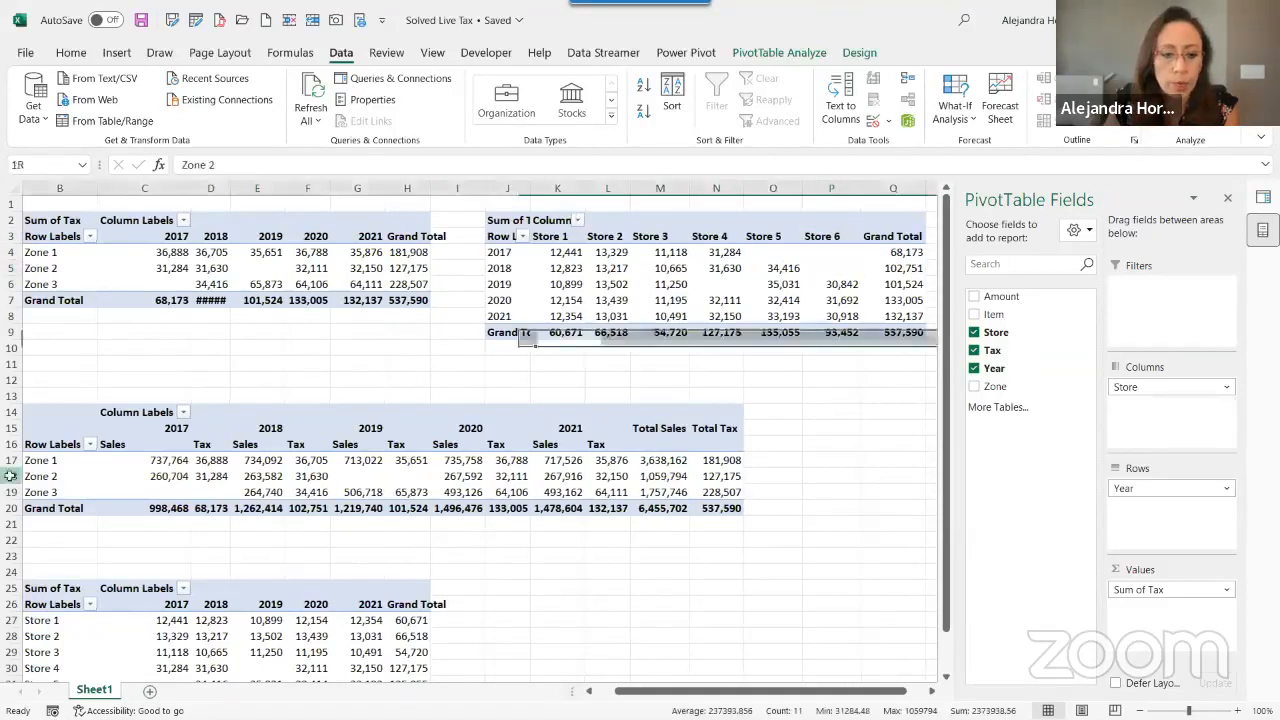
pyautogui.click(362, 476)
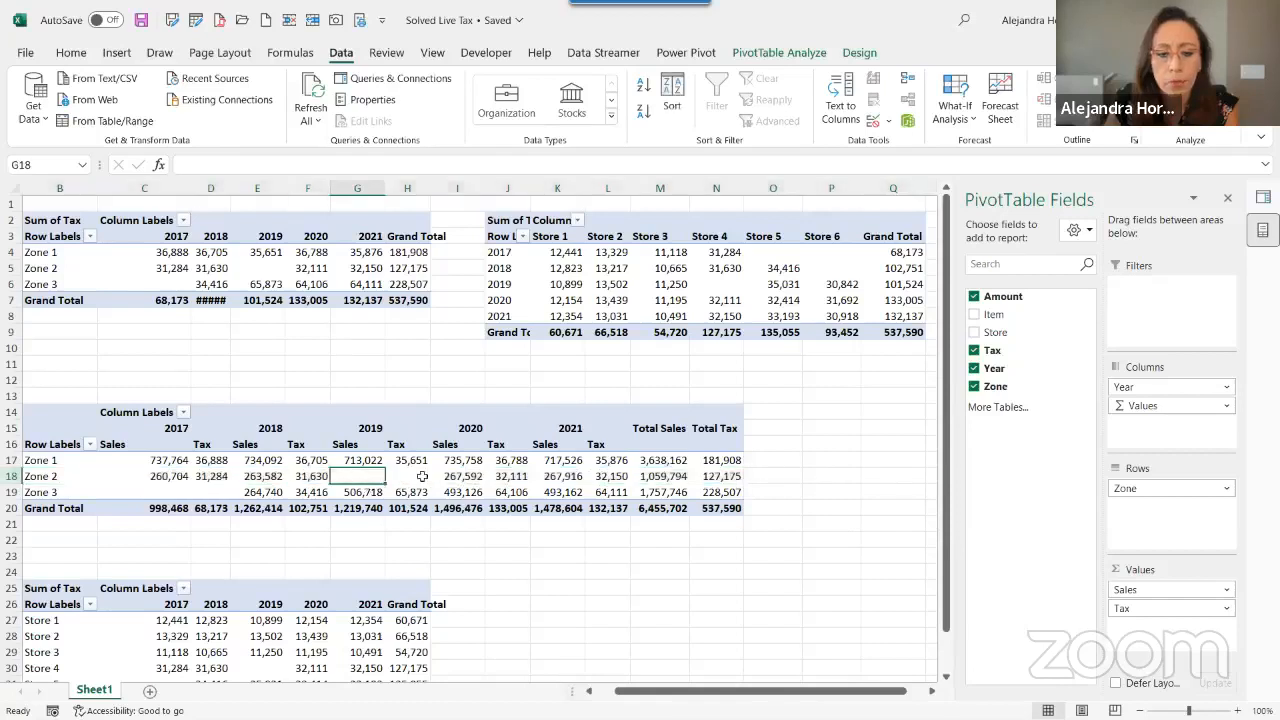
pyautogui.click(418, 476)
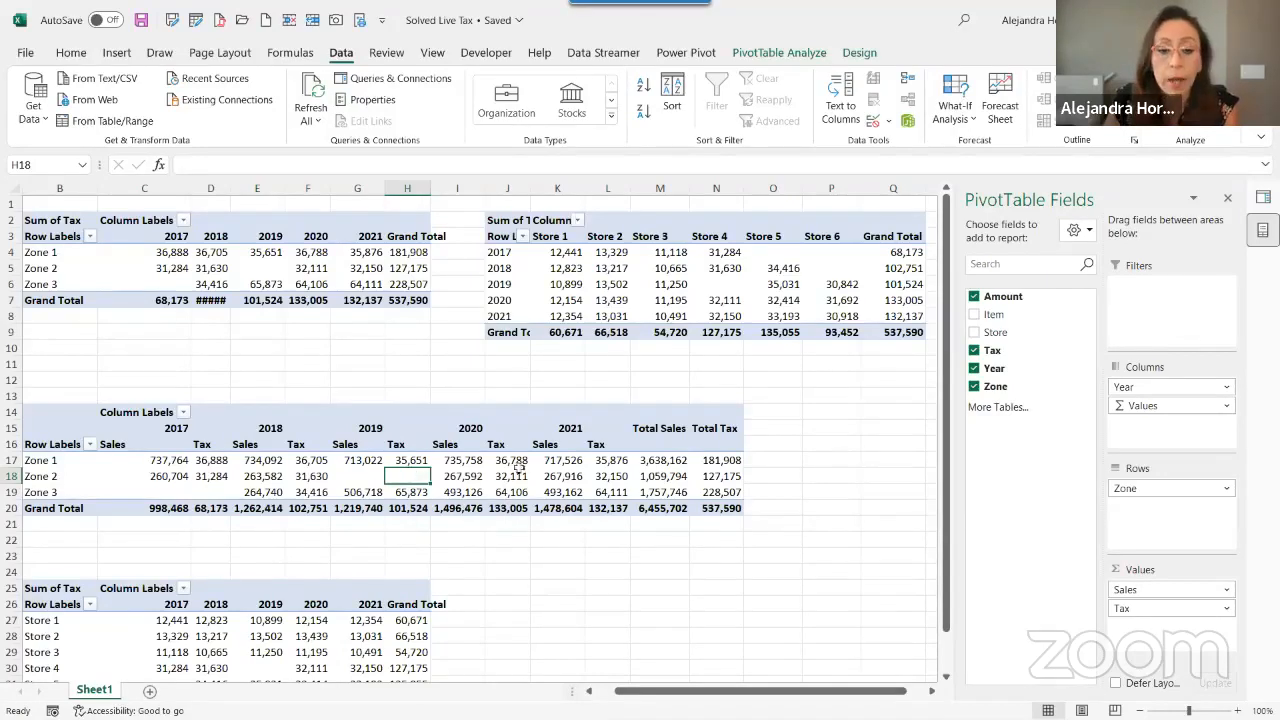
# Check Zone 2's Total Sales and its tax grand total, and refresh all queries and PivotTables in the tax workbook
pyautogui.click(710, 477)
pyautogui.click(660, 476)
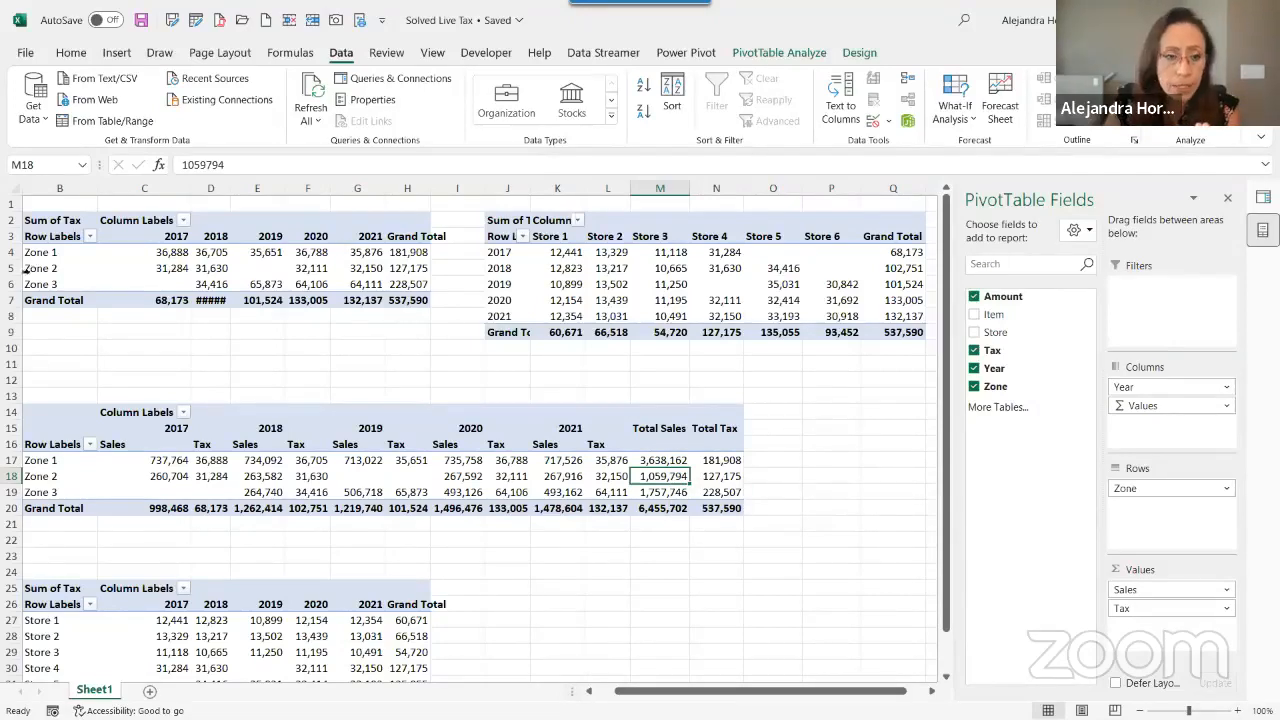
pyautogui.click(404, 267)
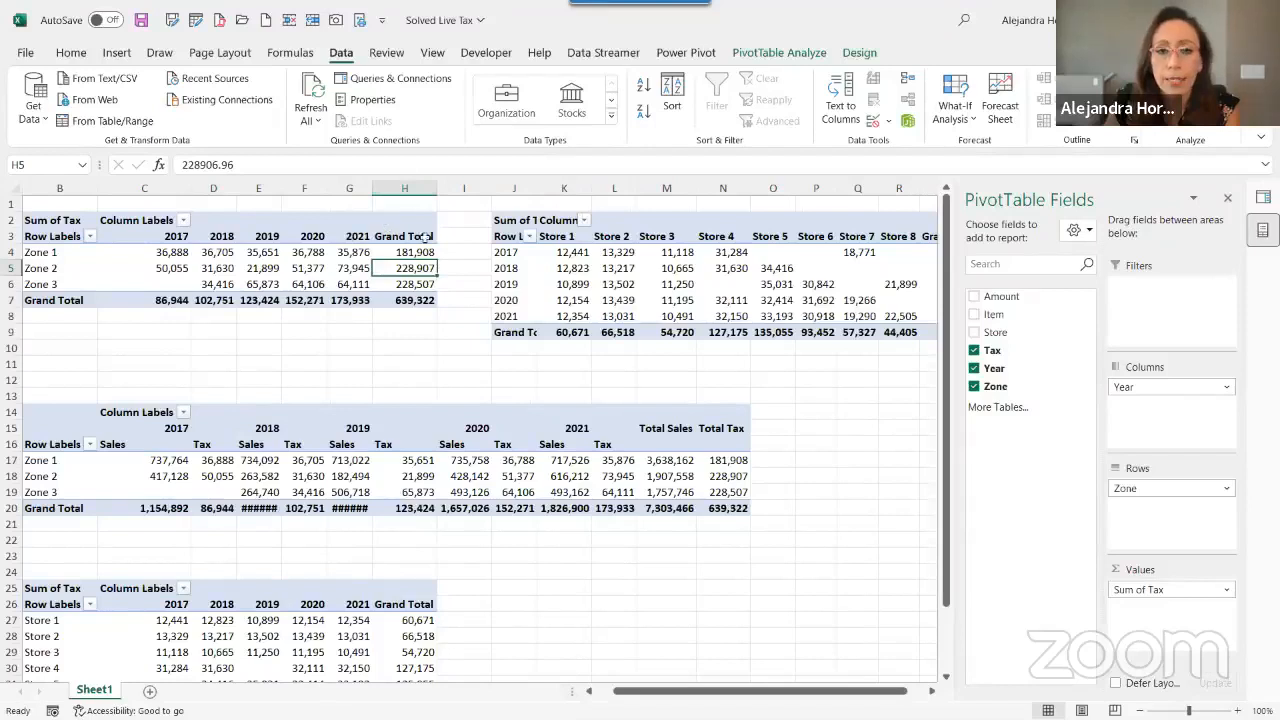
pyautogui.moveTo(417, 265)
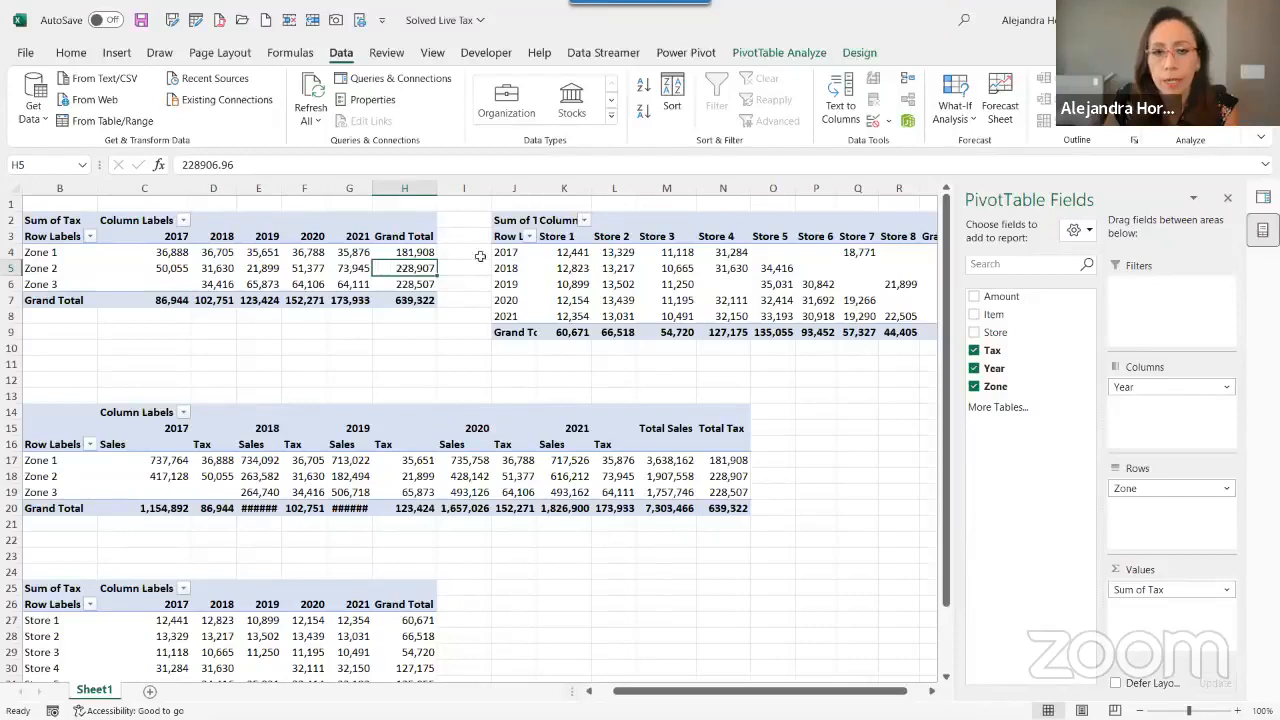
# Examine the Store 7 and Store 8 tax columns in the J2 PivotTable
pyautogui.moveTo(753, 691); pyautogui.dragTo(776, 688)
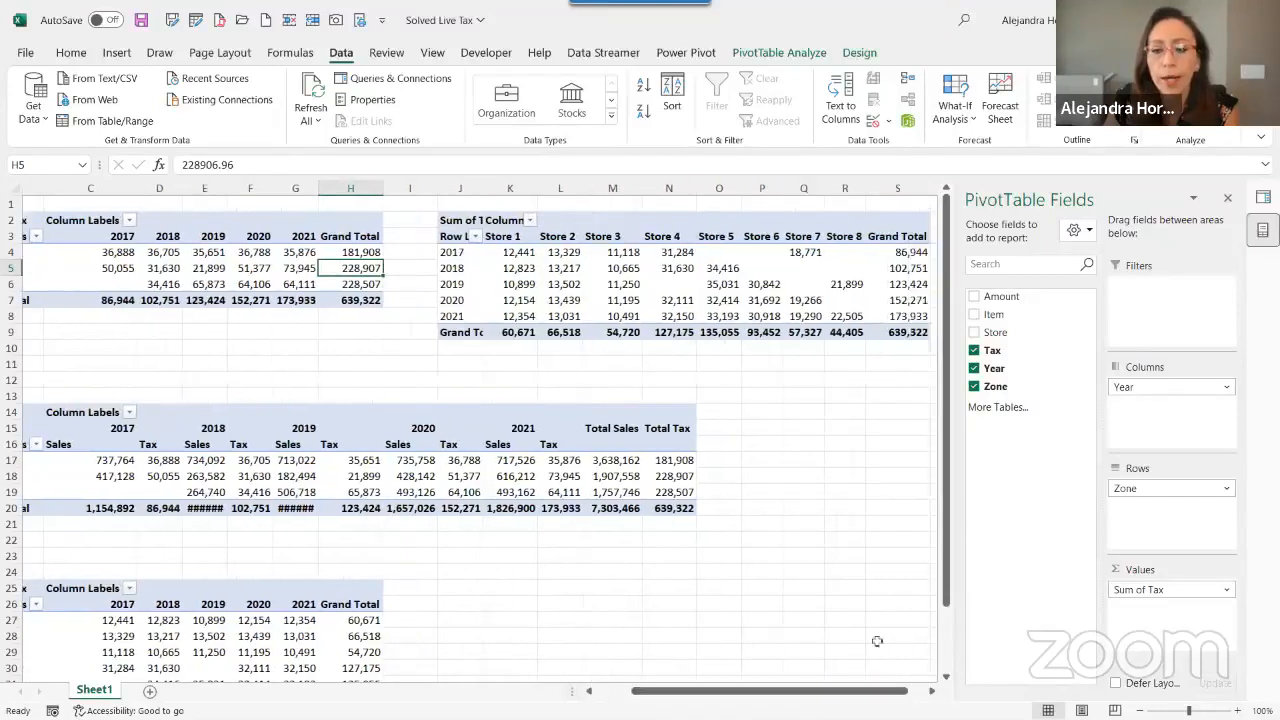
pyautogui.moveTo(803, 236); pyautogui.dragTo(845, 237)
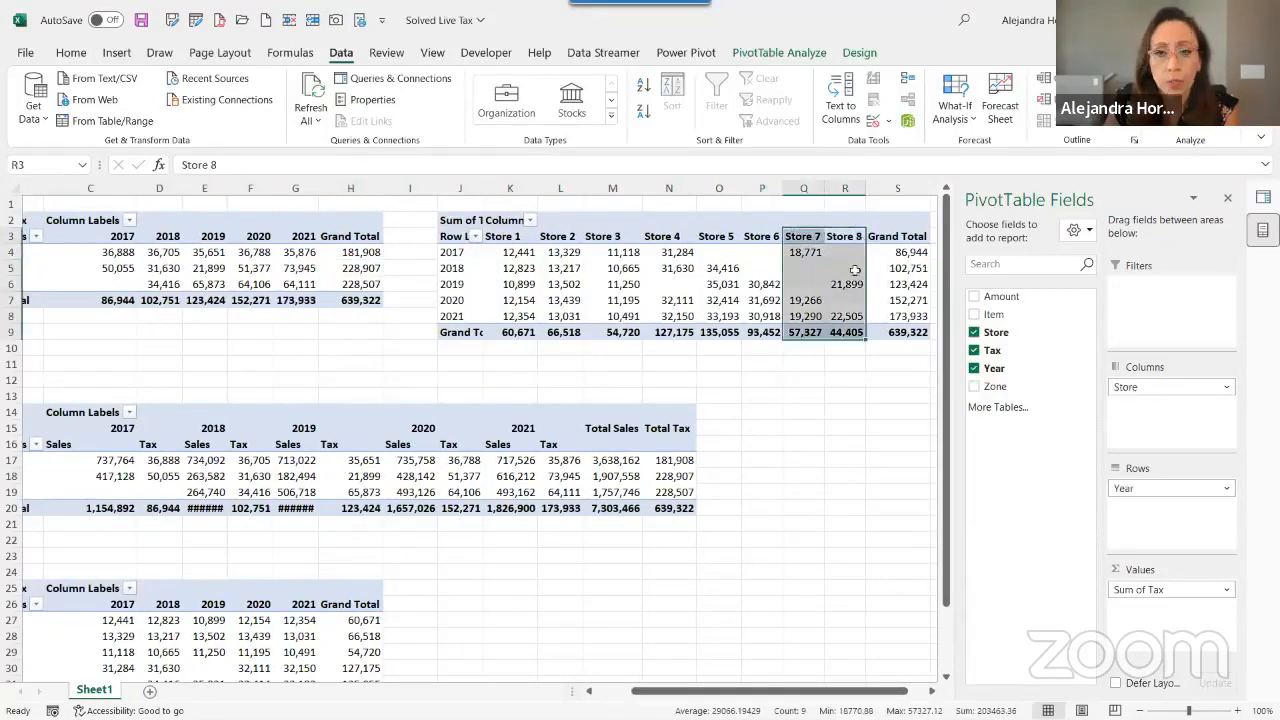
pyautogui.click(855, 270)
pyautogui.click(803, 300)
pyautogui.click(560, 268)
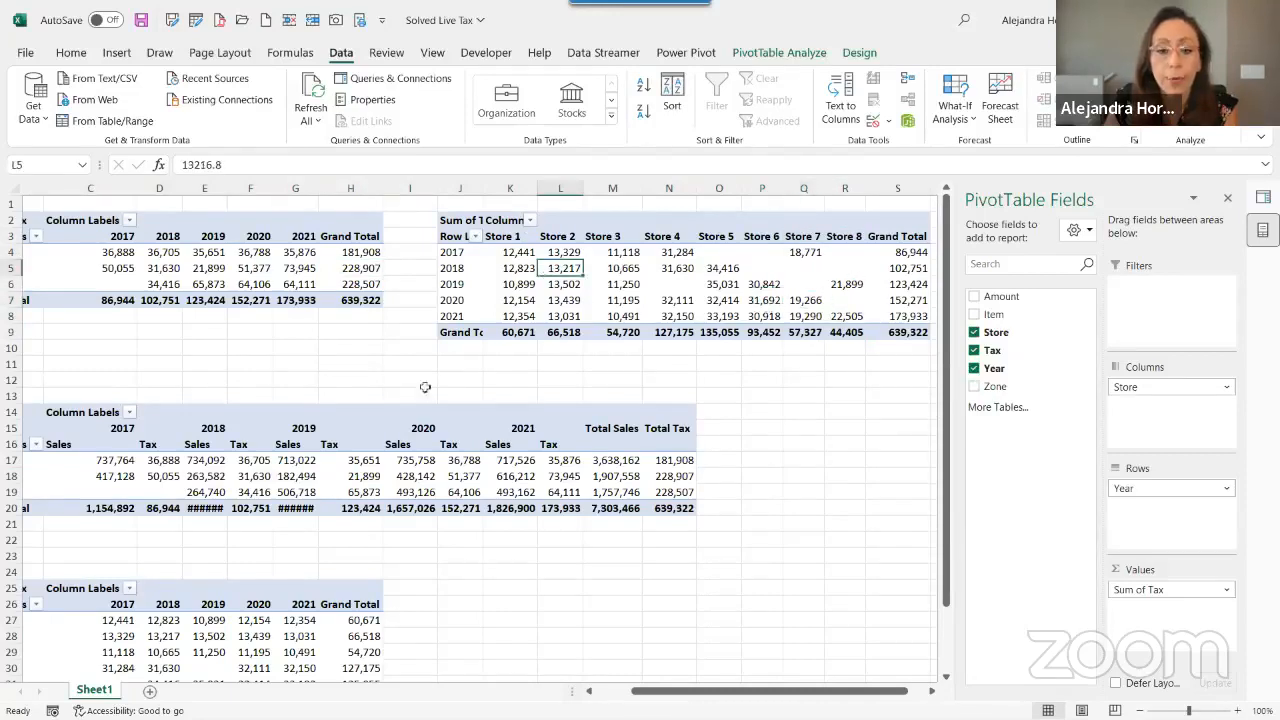
# Widen columns E and G enough to show the 2018 and 2019 Sales grand totals in full
pyautogui.moveTo(728, 694); pyautogui.dragTo(699, 693)
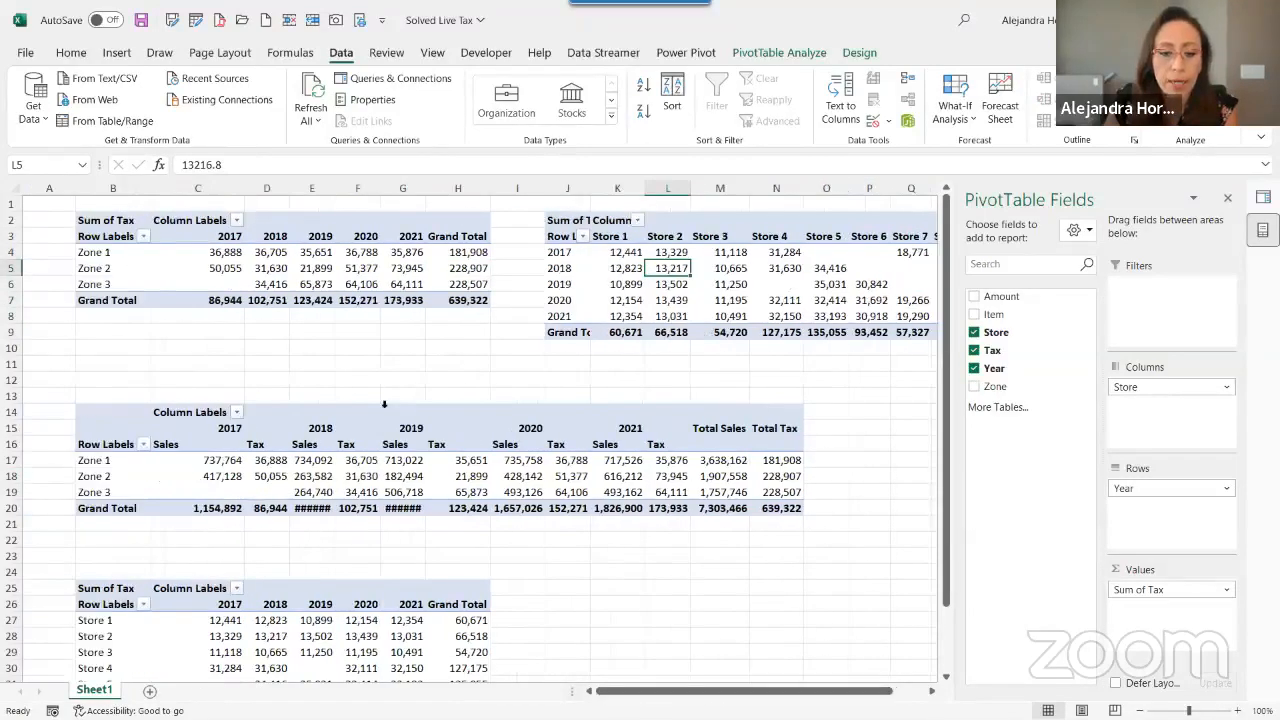
pyautogui.moveTo(335, 188); pyautogui.dragTo(348, 182)
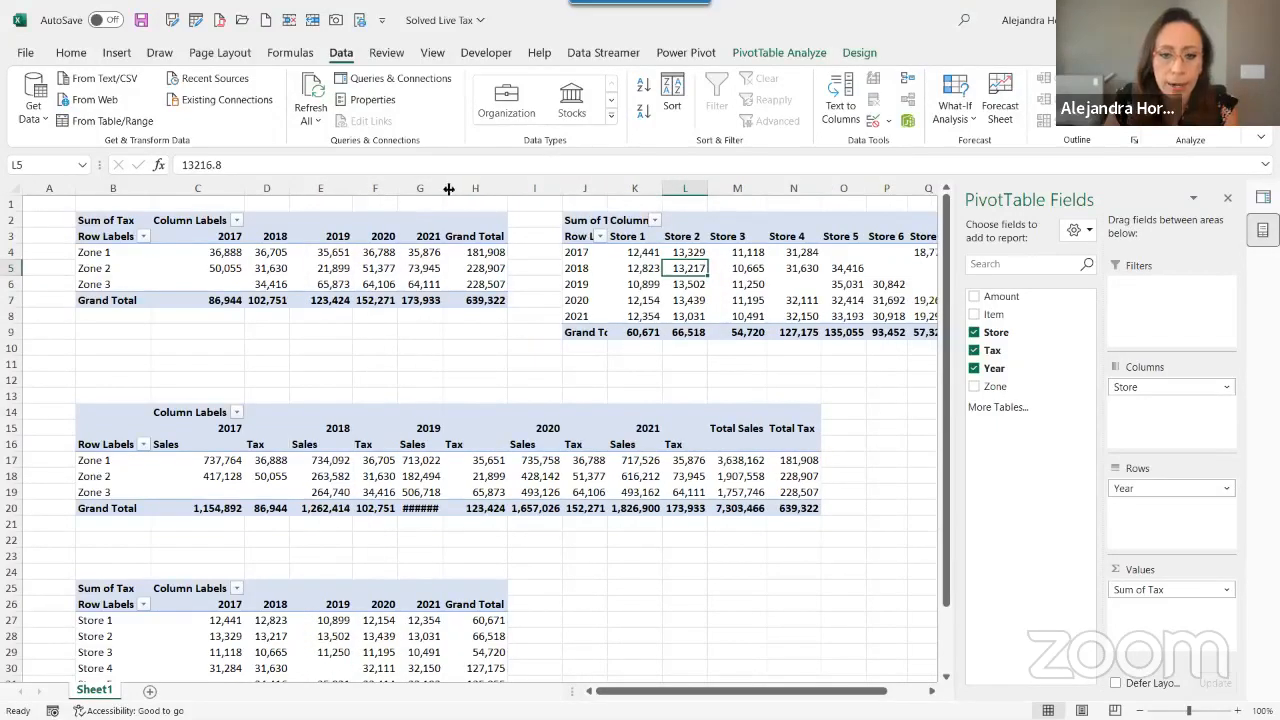
pyautogui.moveTo(449, 188); pyautogui.dragTo(469, 188)
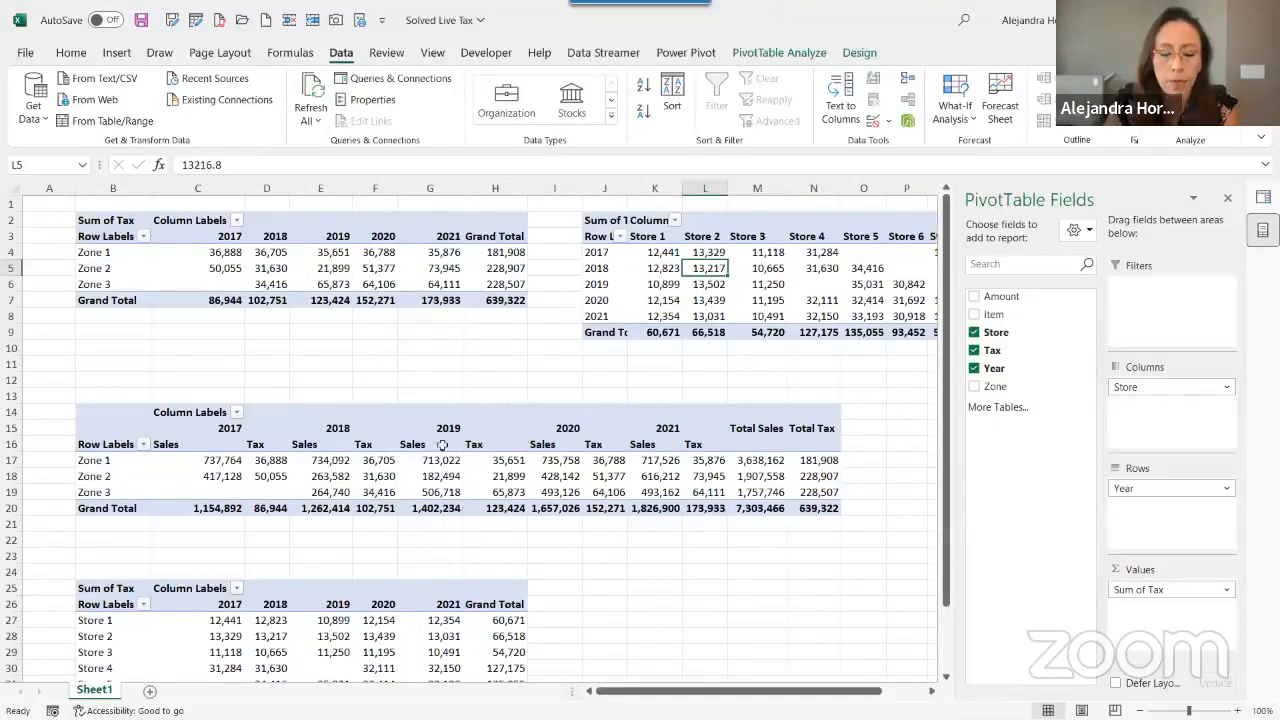
# Review the store rows, including Store 7 and Store 8, in the B25 tax PivotTable
pyautogui.scroll(-5, 449, 491)
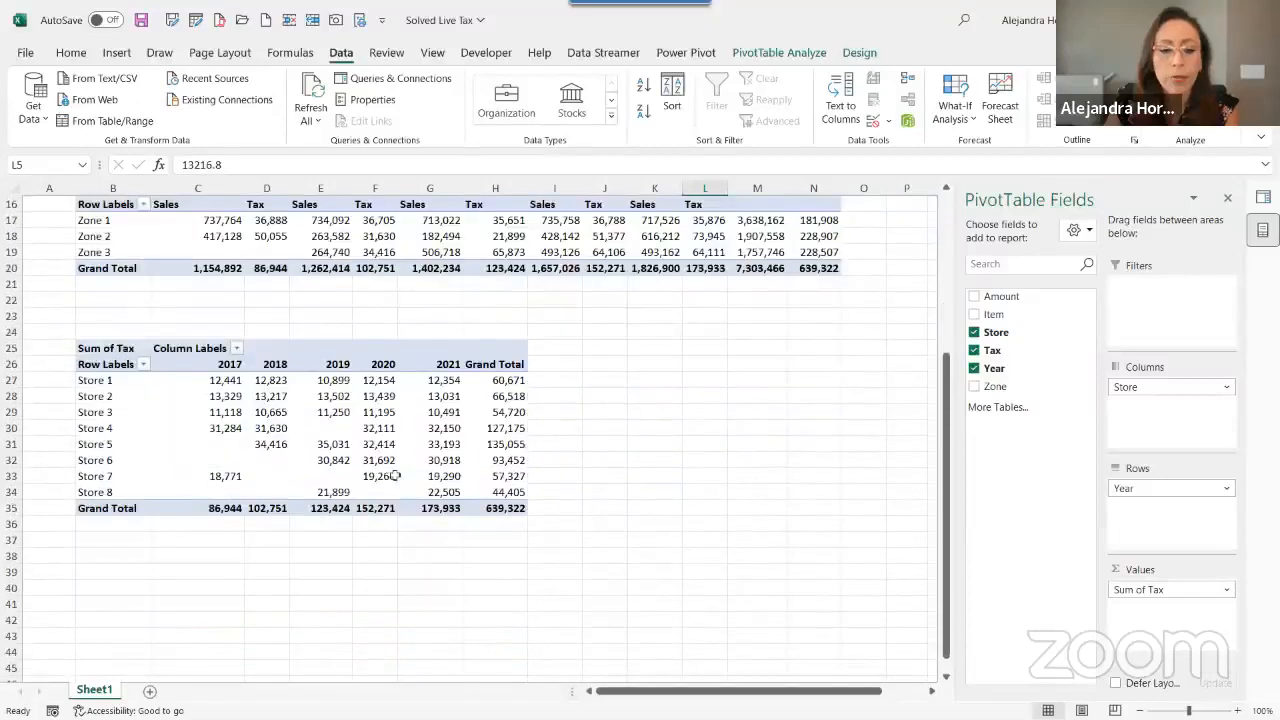
pyautogui.click(112, 487)
pyautogui.click(121, 469)
pyautogui.click(131, 453)
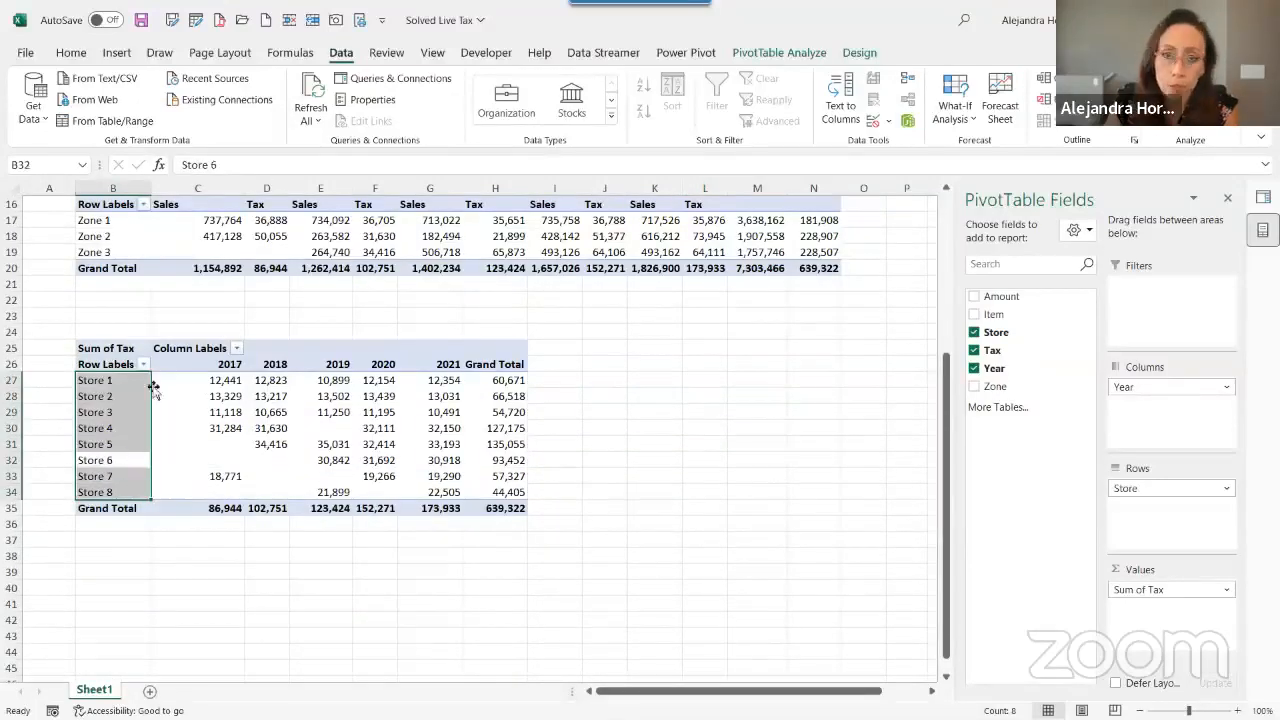
# Switch to the Book2 workbook and save it as Solved Live Opns in the Demo 2022Sep30 B folder
pyautogui.click(753, 507)
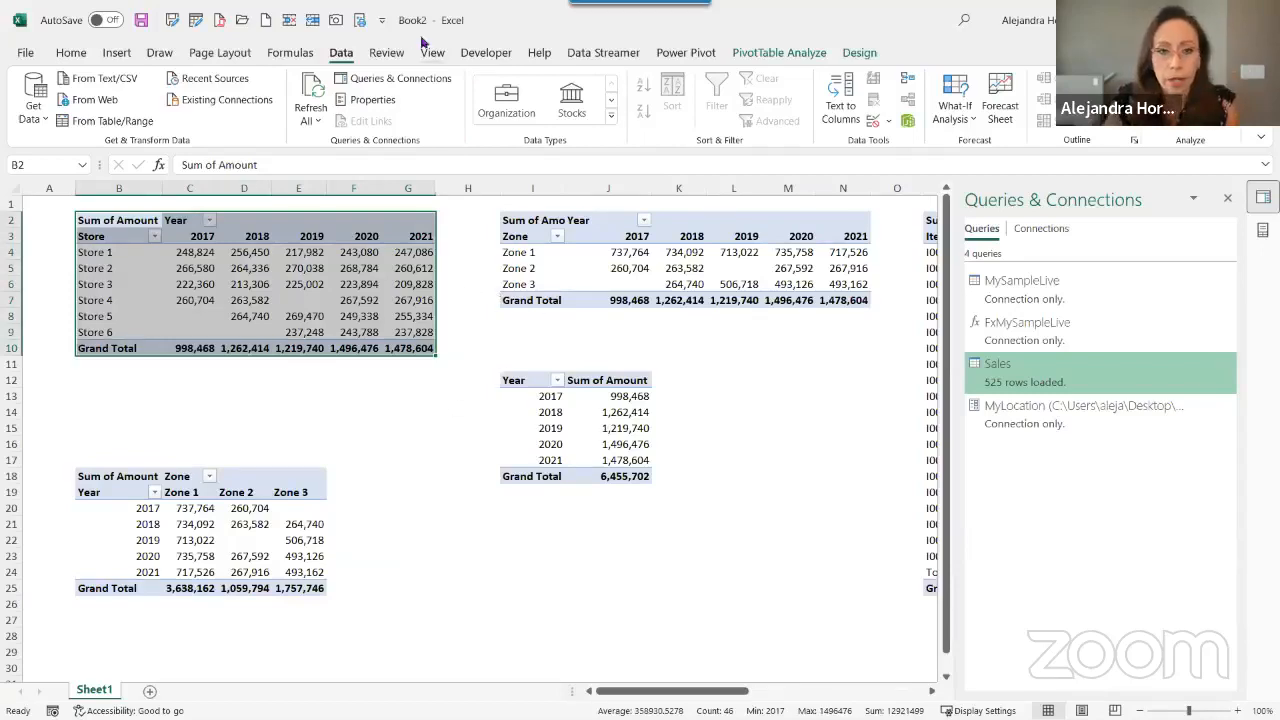
pyautogui.press('F12')
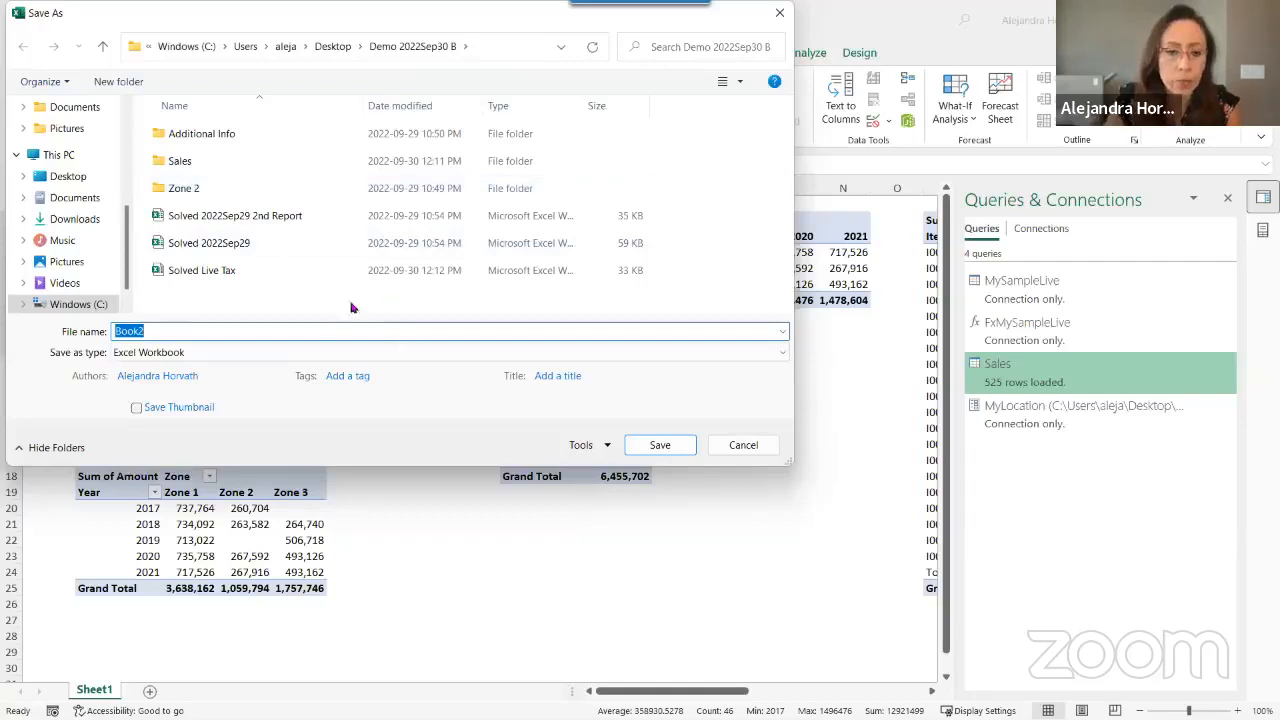
pyautogui.click(320, 271)
pyautogui.click(406, 331)
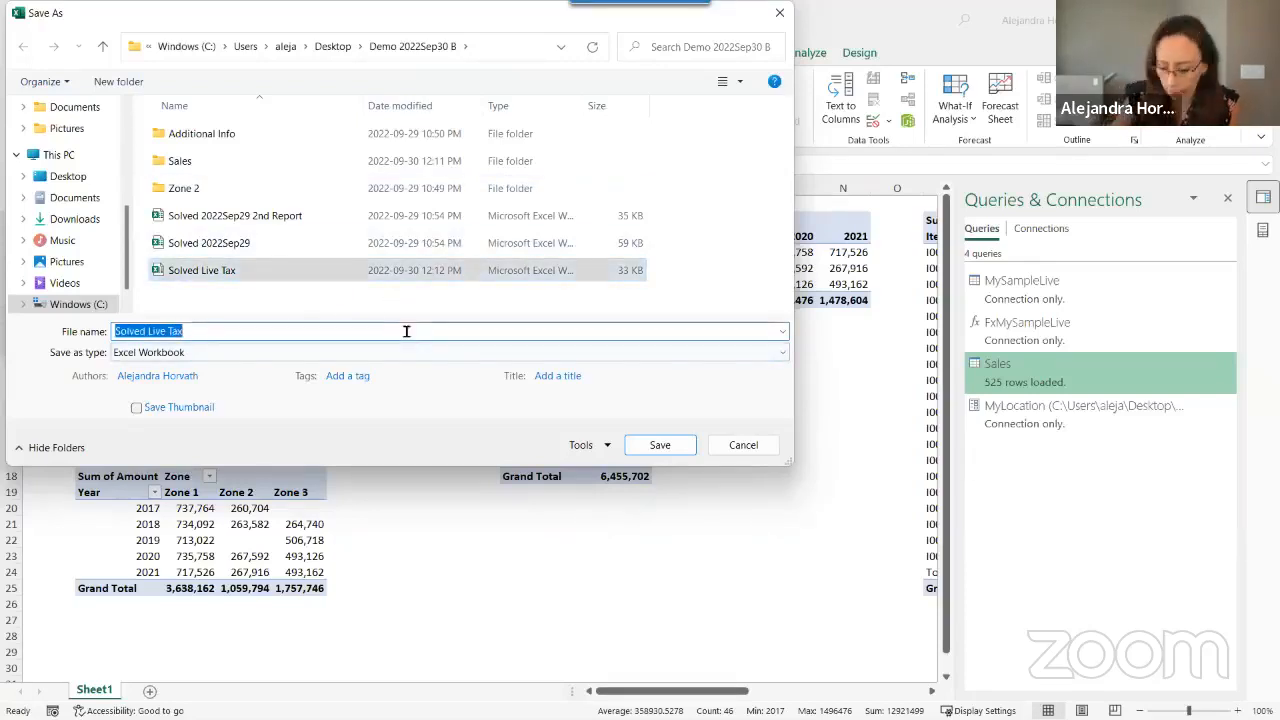
pyautogui.click(406, 331)
pyautogui.press('BackSpace')
pyautogui.press('BackSpace')
pyautogui.press('BackSpace')
pyautogui.write('Opns')
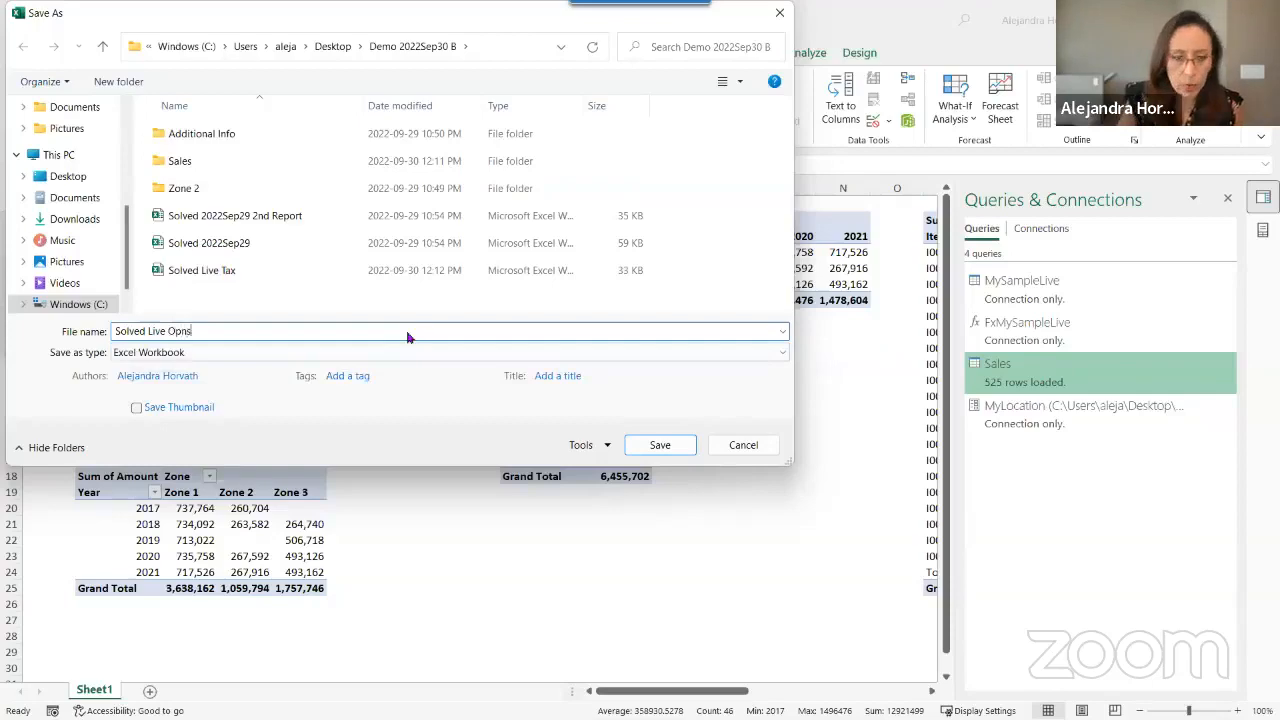
pyautogui.press('Return')
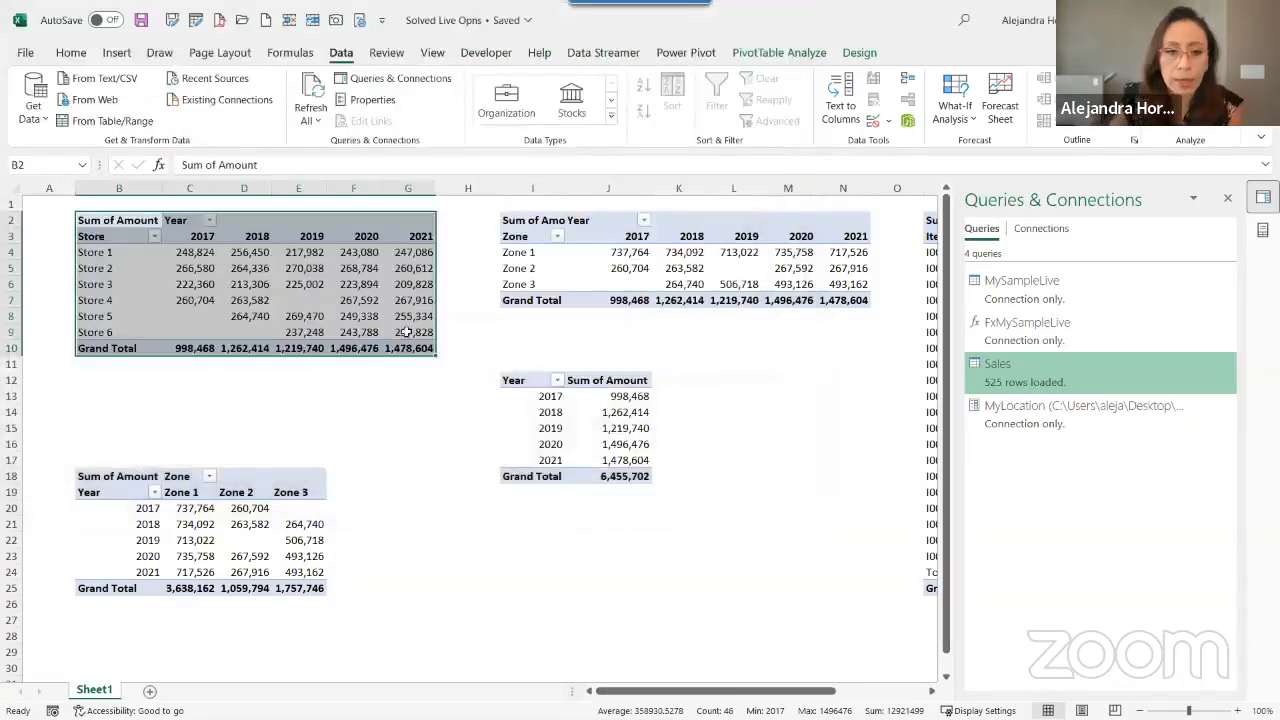
# Check the Store 6 row in the store PivotTable and the grand total in the yearly amount PivotTable
pyautogui.click(343, 415)
pyautogui.click(112, 332)
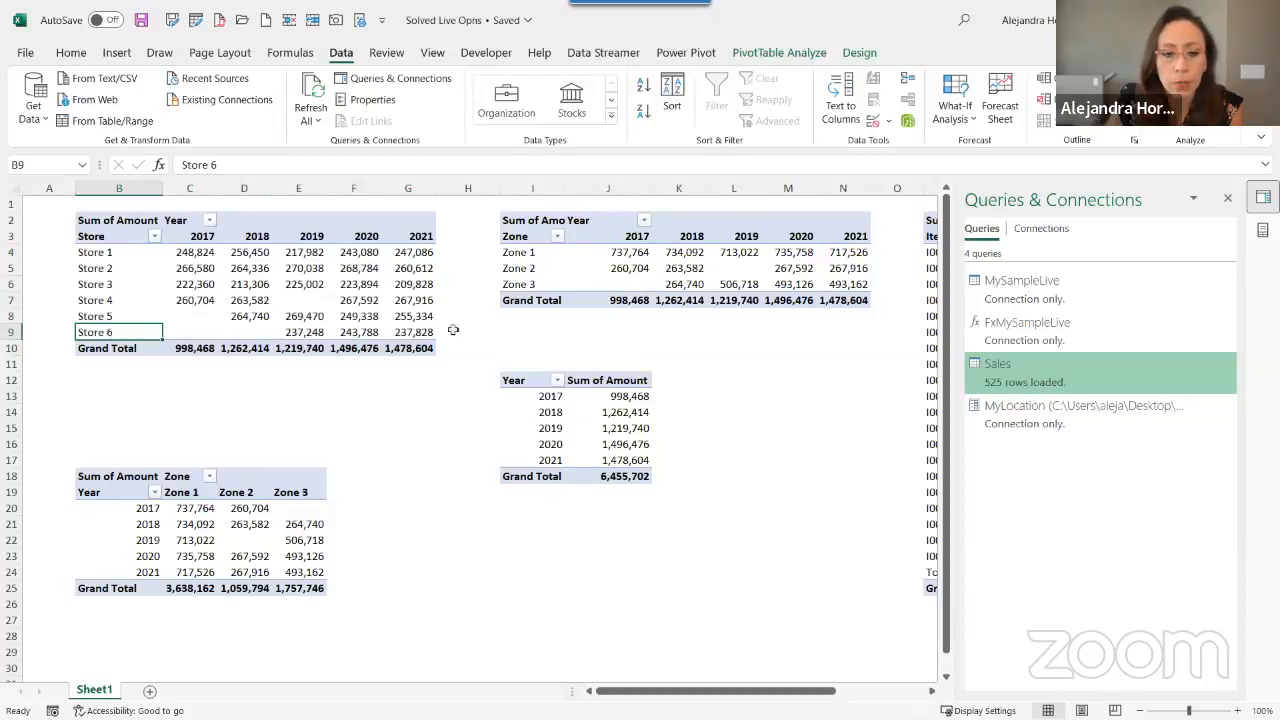
pyautogui.click(604, 414)
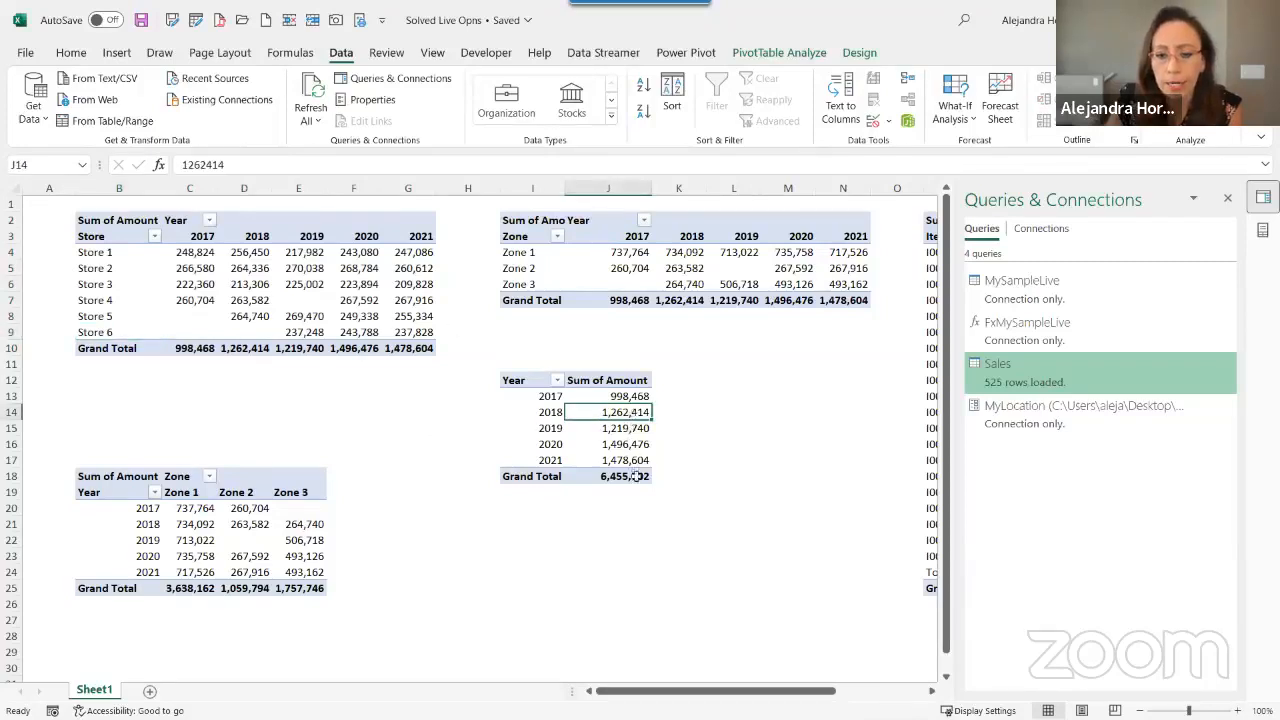
pyautogui.click(633, 476)
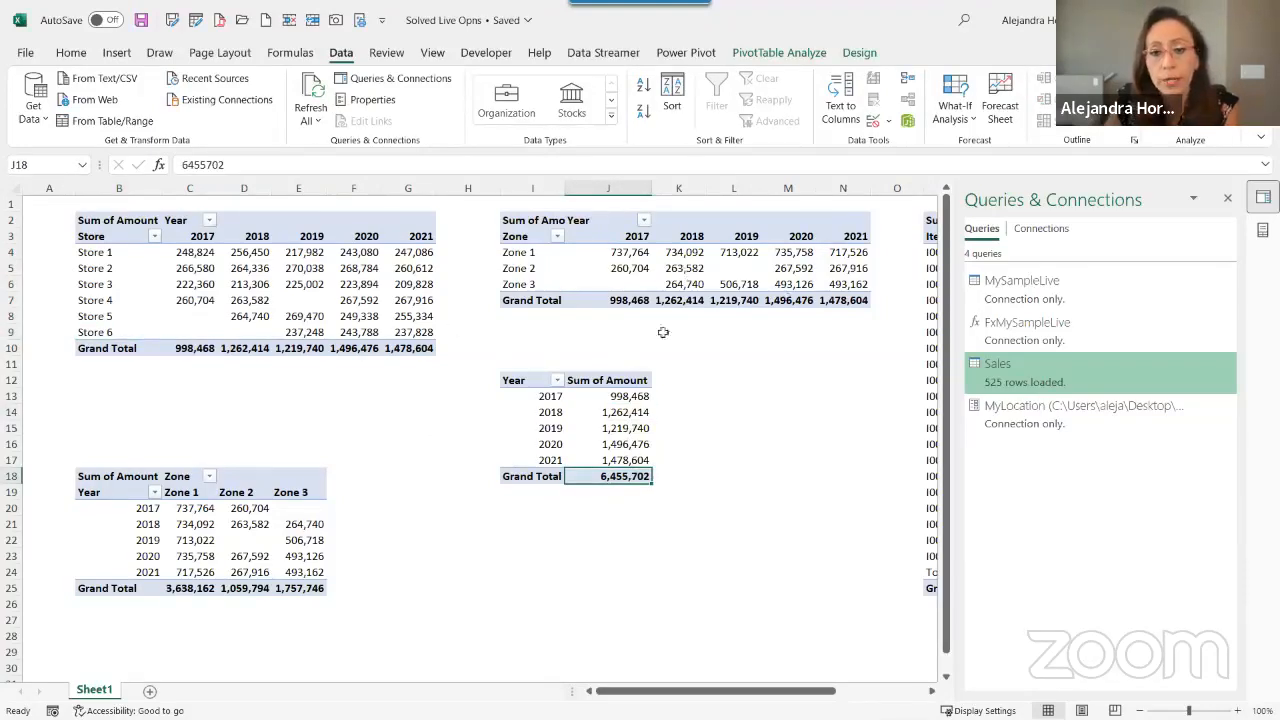
# Examine Zone 2's 2017 to 2021 amounts in the zone PivotTable and look over the item PivotTable in column P
pyautogui.click(866, 268)
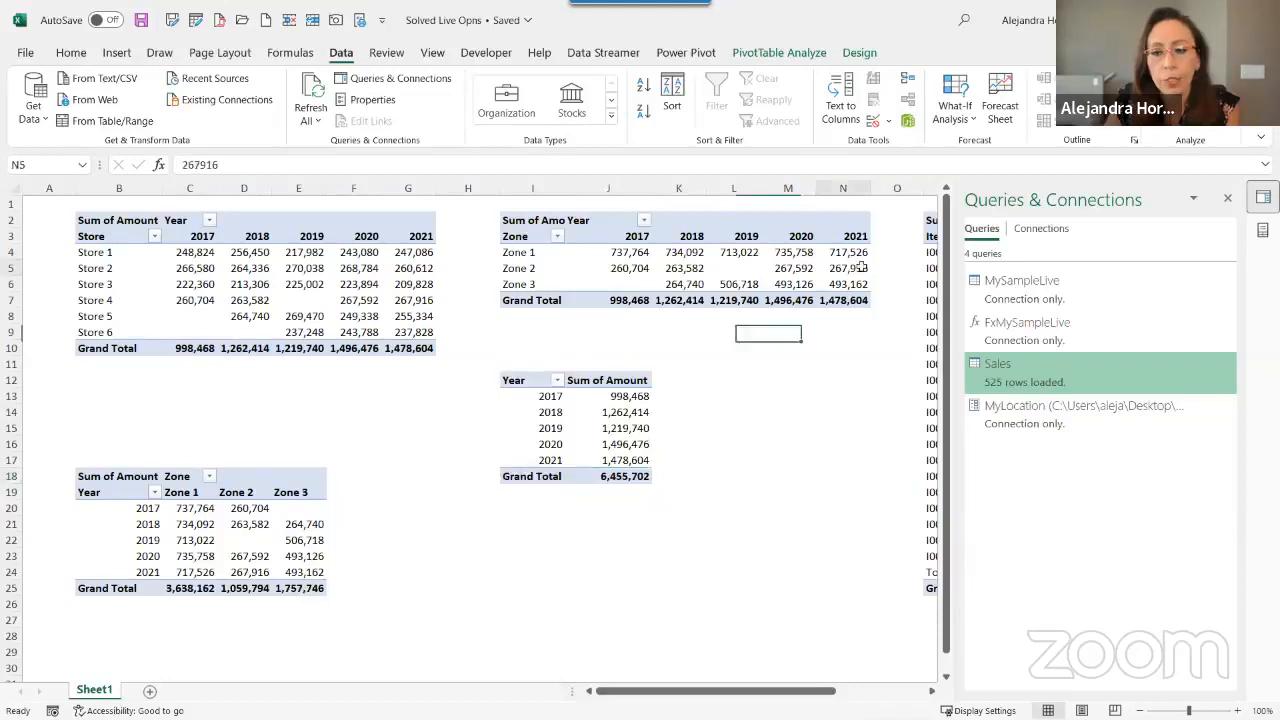
pyautogui.click(610, 268)
pyautogui.click(722, 267)
pyautogui.click(790, 268)
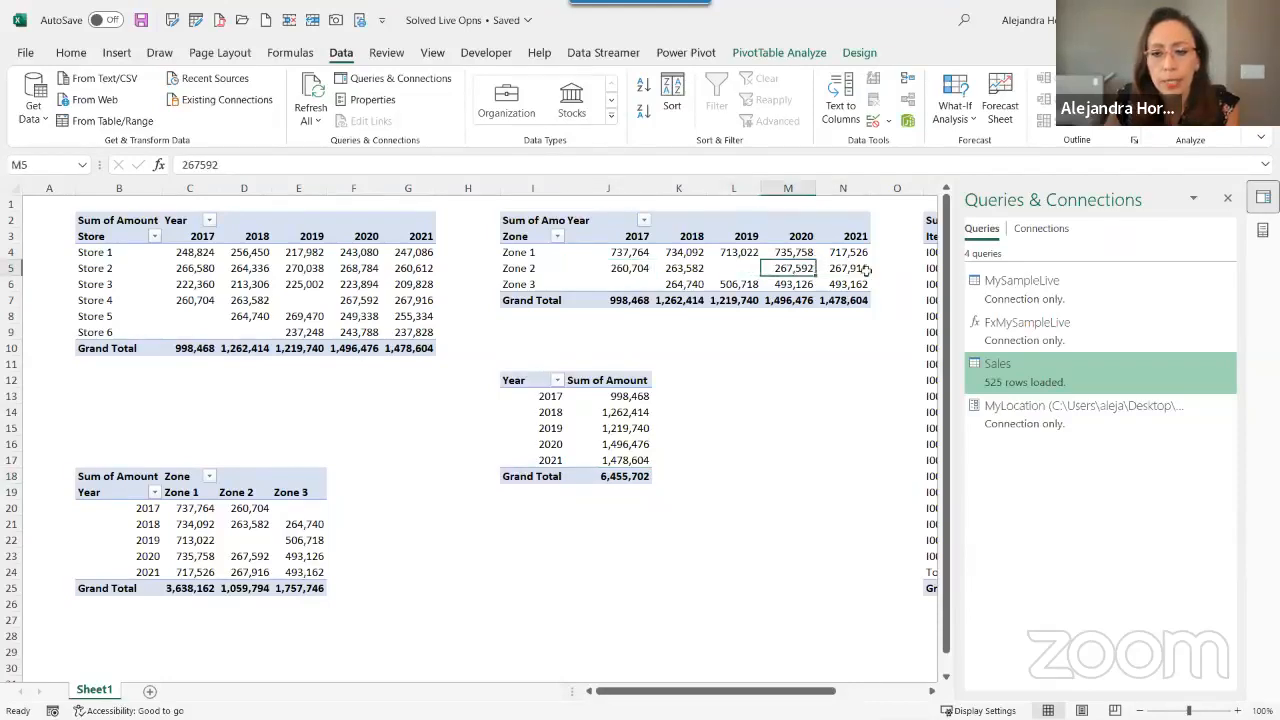
pyautogui.moveTo(850, 268); pyautogui.dragTo(596, 266)
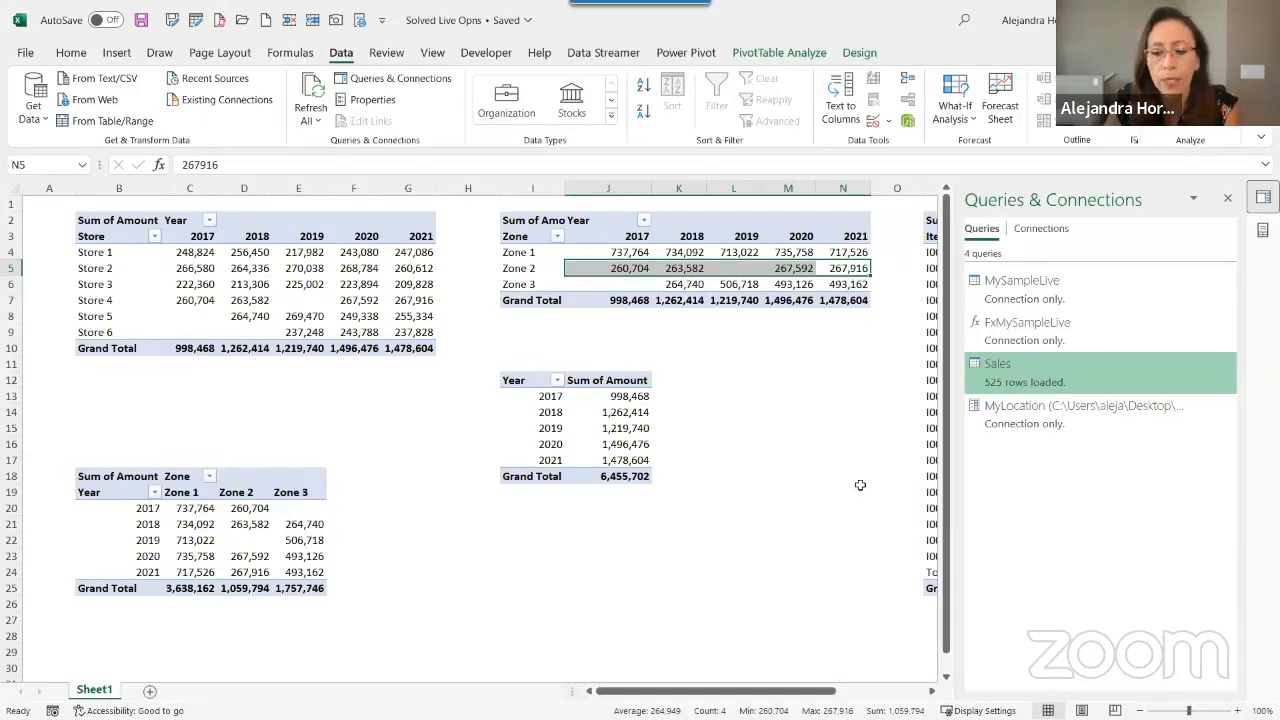
pyautogui.moveTo(806, 690); pyautogui.dragTo(907, 689)
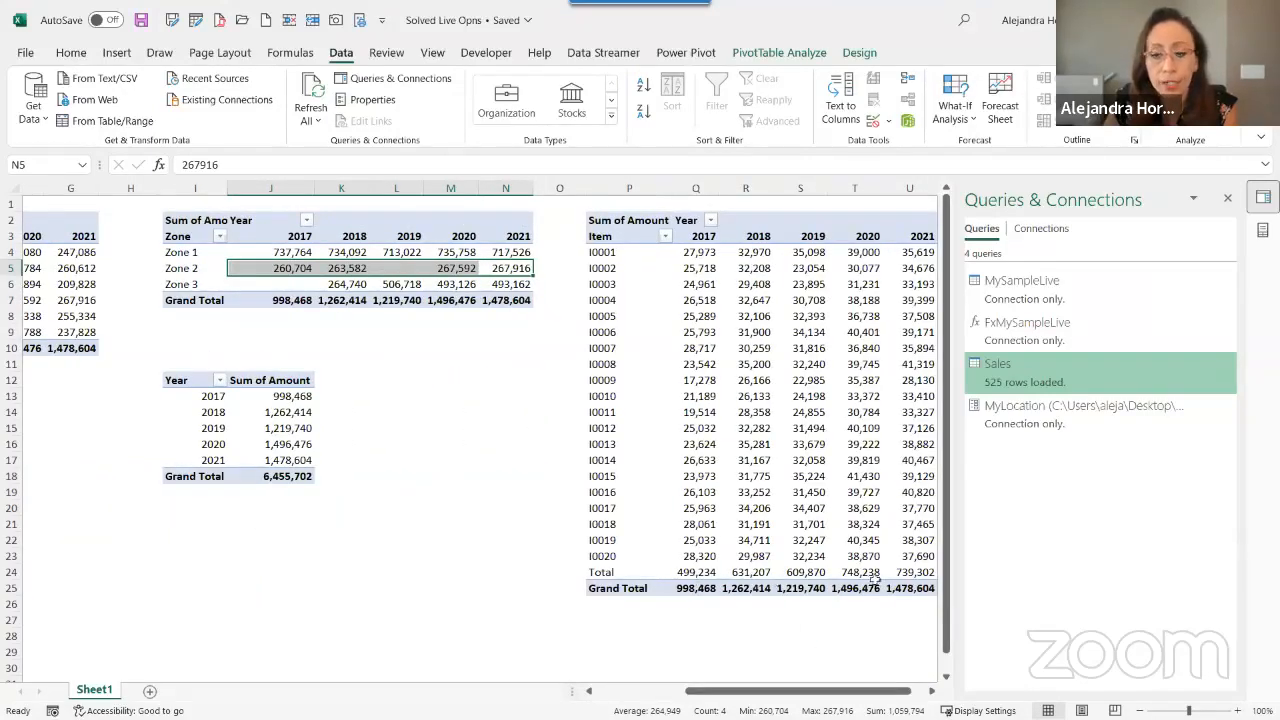
pyautogui.moveTo(798, 690); pyautogui.dragTo(617, 697)
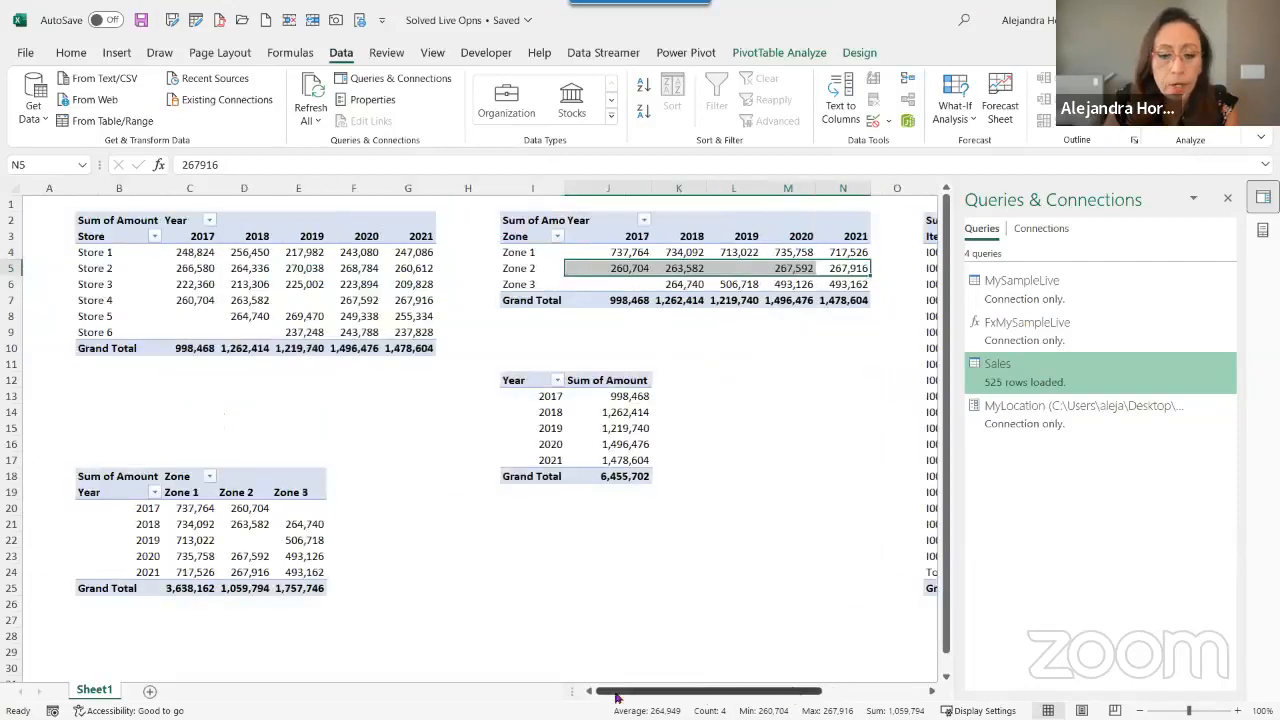
# Refresh all queries and PivotTables in Solved Live Opns and check the Store 7 and Store 8 rows
pyautogui.click(308, 92)
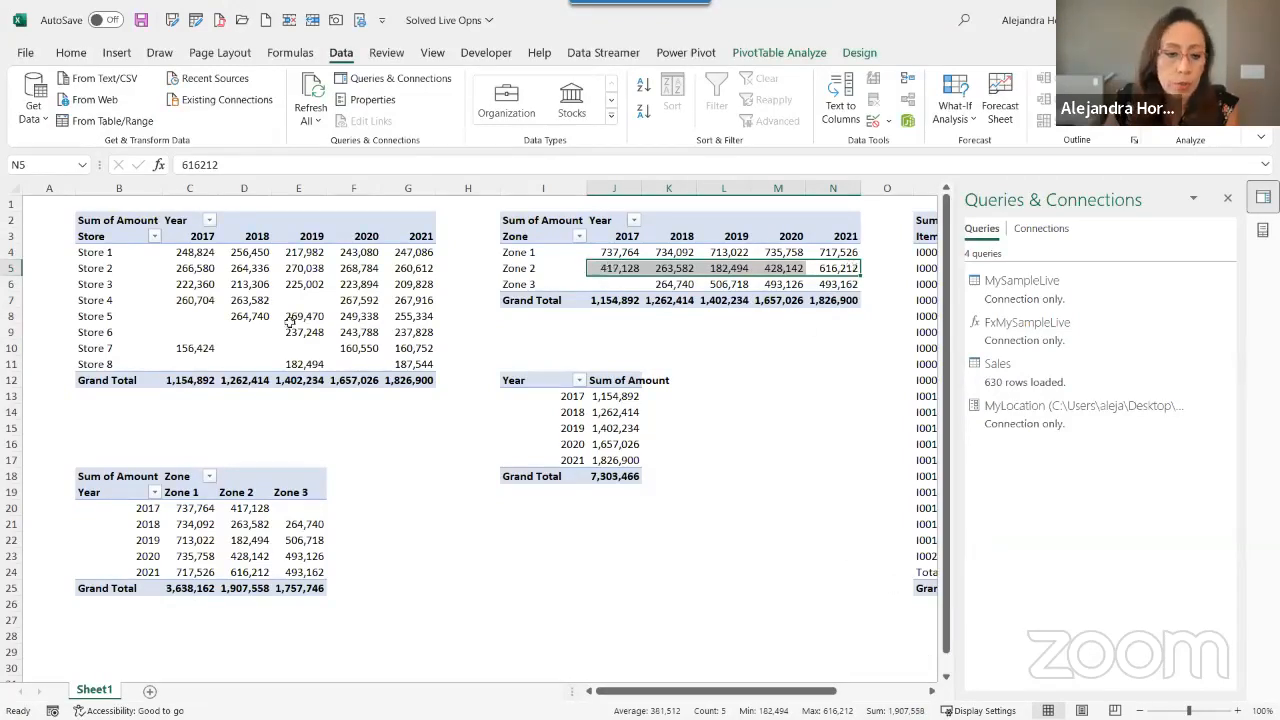
pyautogui.click(116, 348)
pyautogui.click(112, 362)
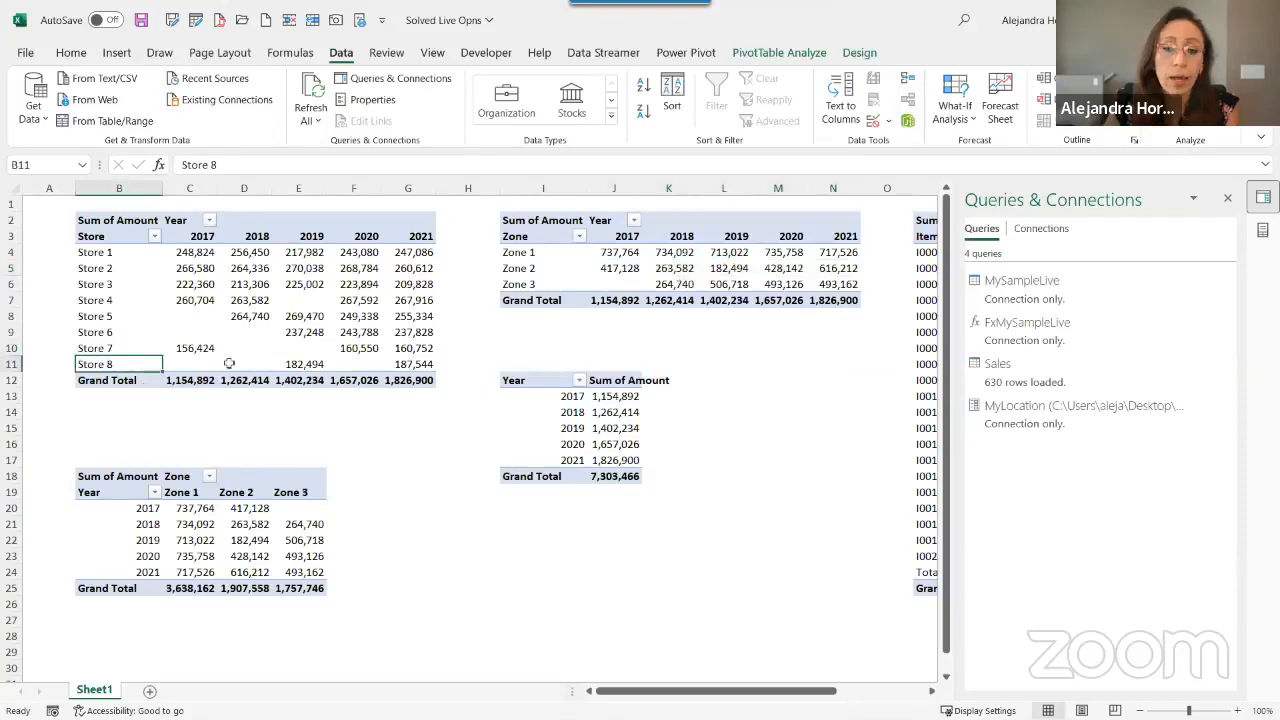